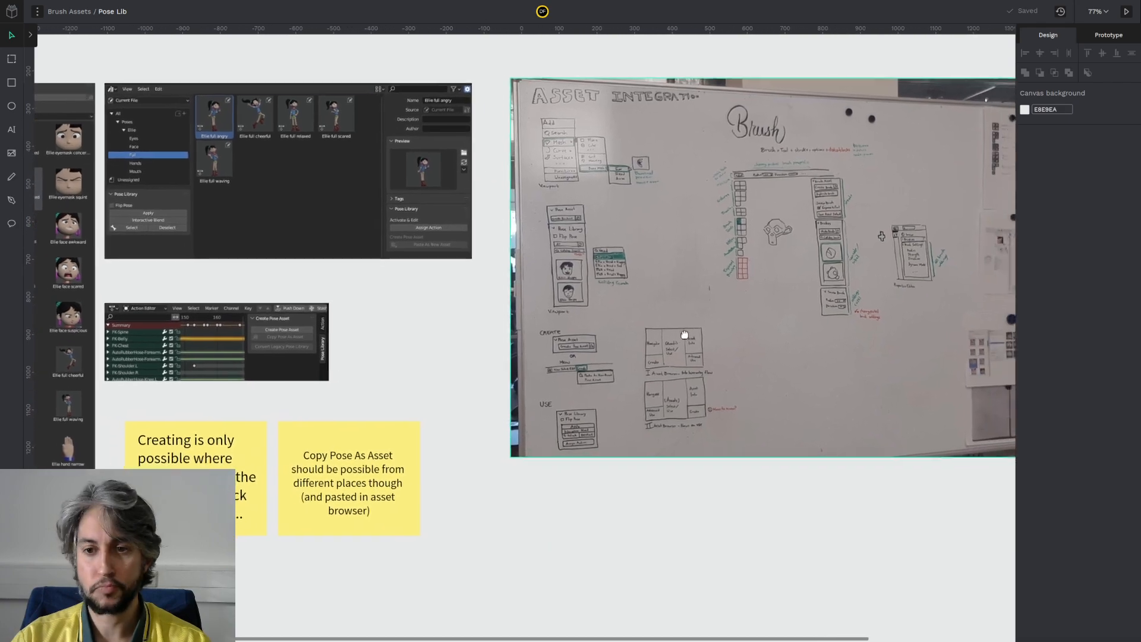
# Step: Look over the whiteboard photo with the asset integration sketches and switch to the Blender window
pyautogui.scroll(5, 651, 325)
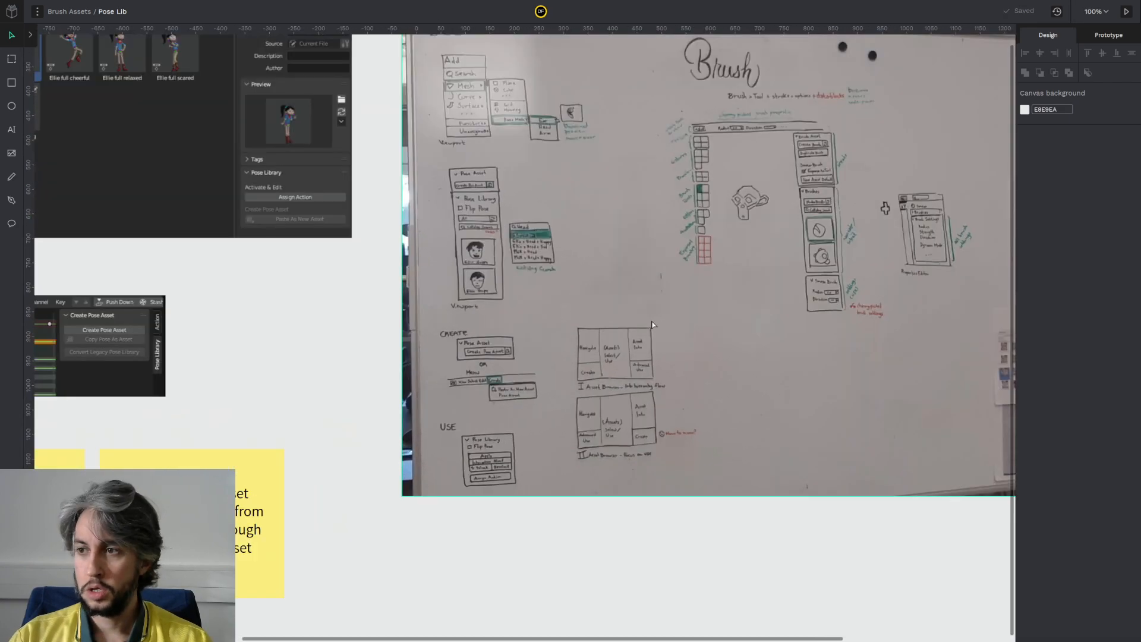
pyautogui.scroll(1, 504, 409)
pyautogui.moveTo(504, 408); pyautogui.dragTo(500, 323)
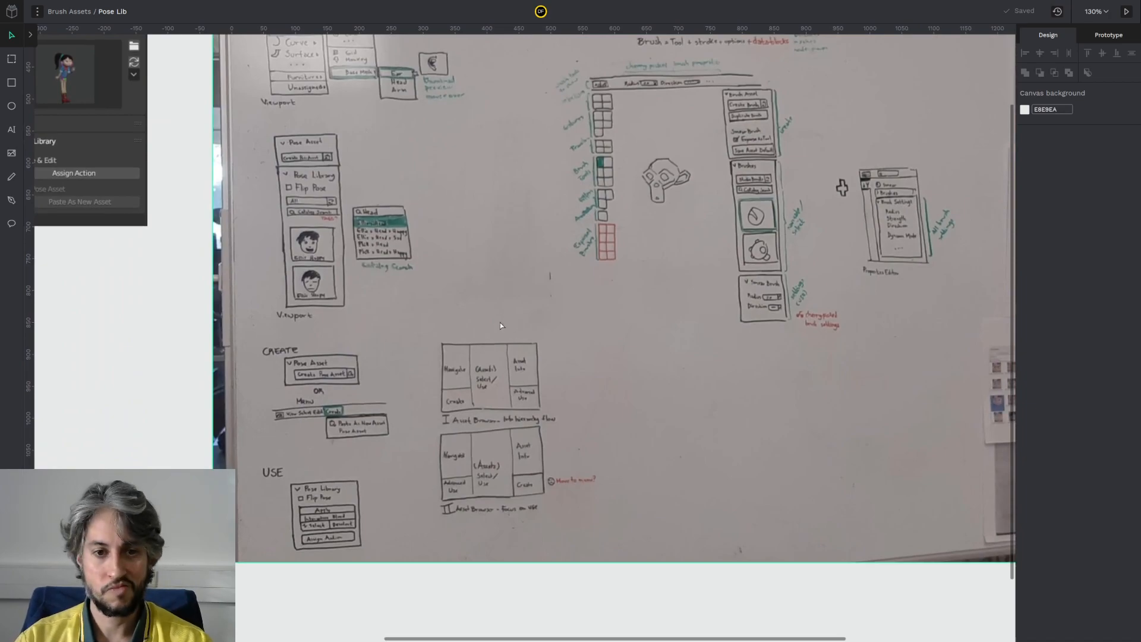
pyautogui.press('super')
pyautogui.click(572, 418)
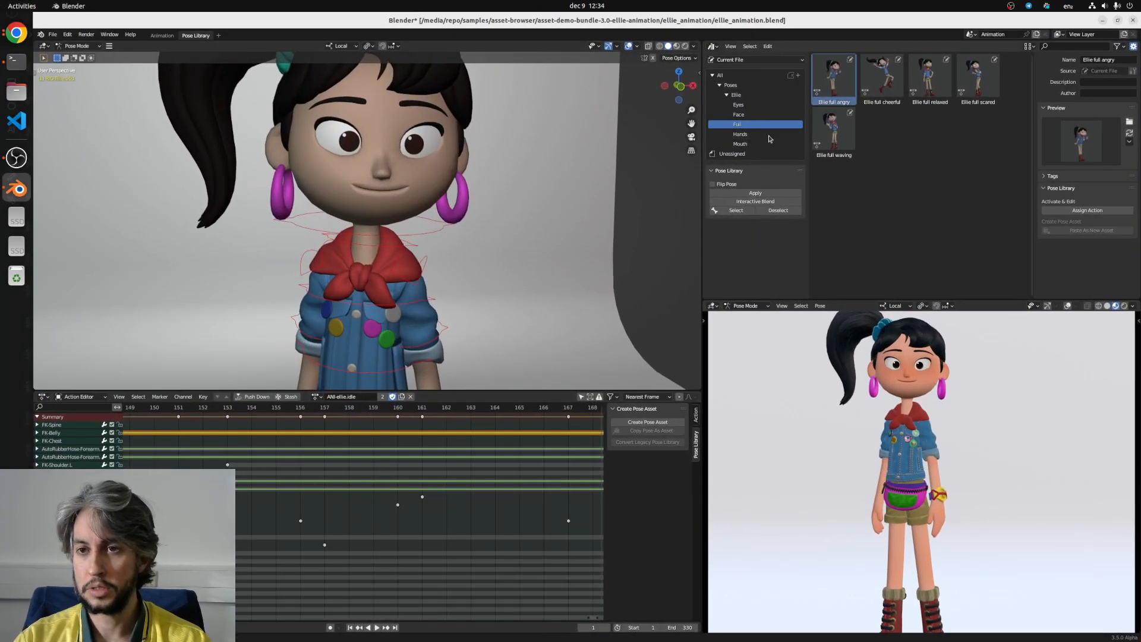
# Step: Show the Animation category's Pose Library in the 3D viewport's sidebar and make the sidebar slightly narrower
pyautogui.press('n')
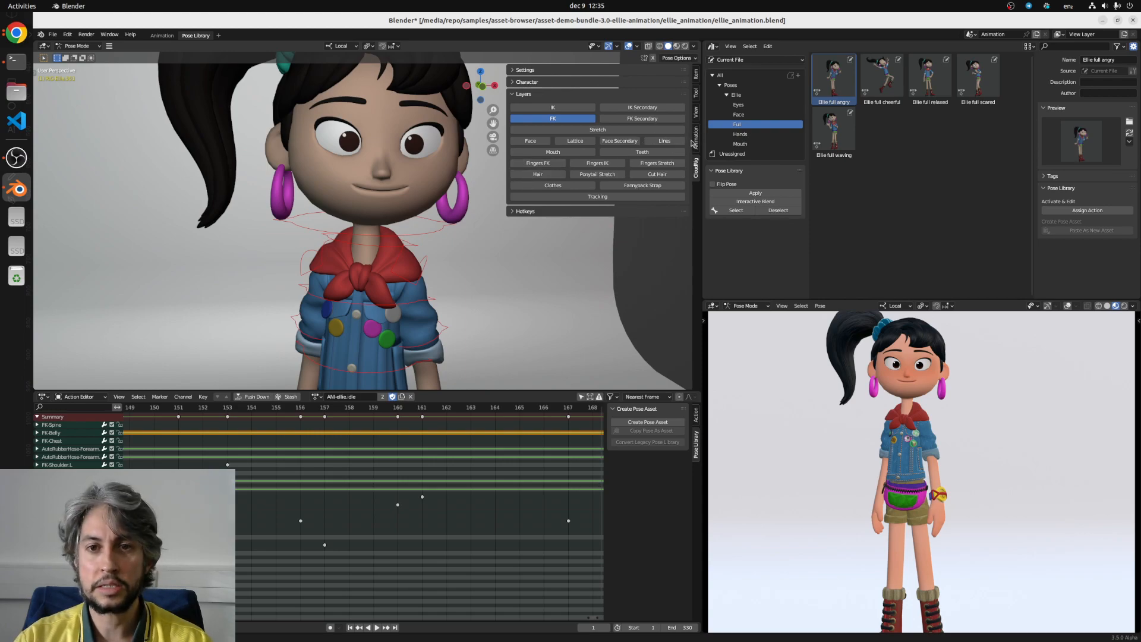
pyautogui.click(696, 141)
pyautogui.scroll(-3, 594, 267)
pyautogui.scroll(3, 594, 267)
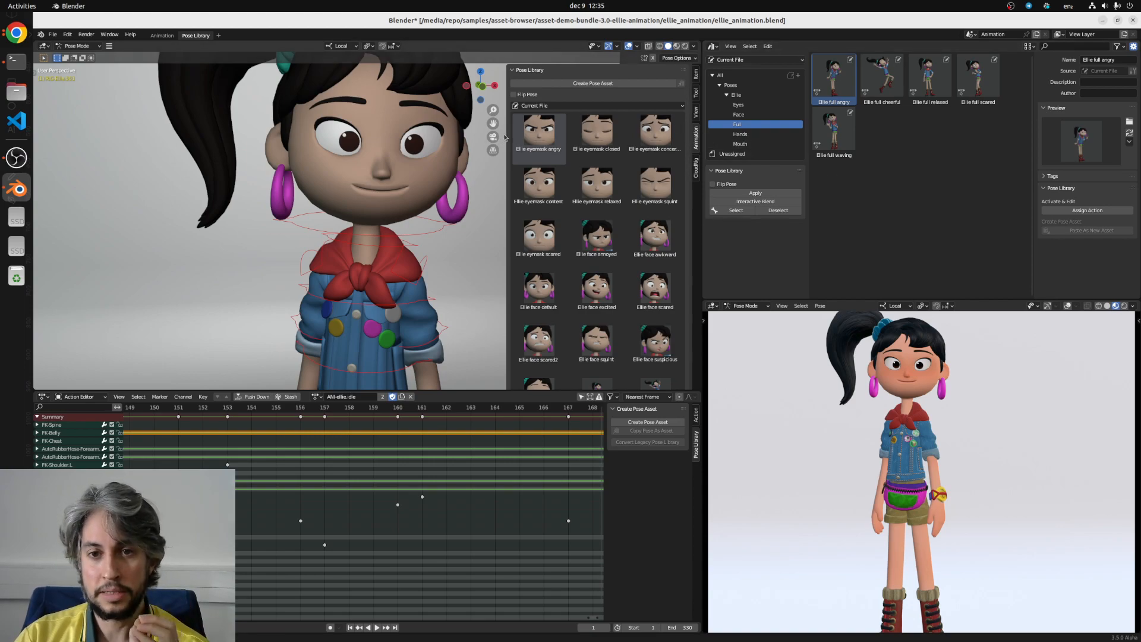
pyautogui.moveTo(506, 133); pyautogui.dragTo(528, 126)
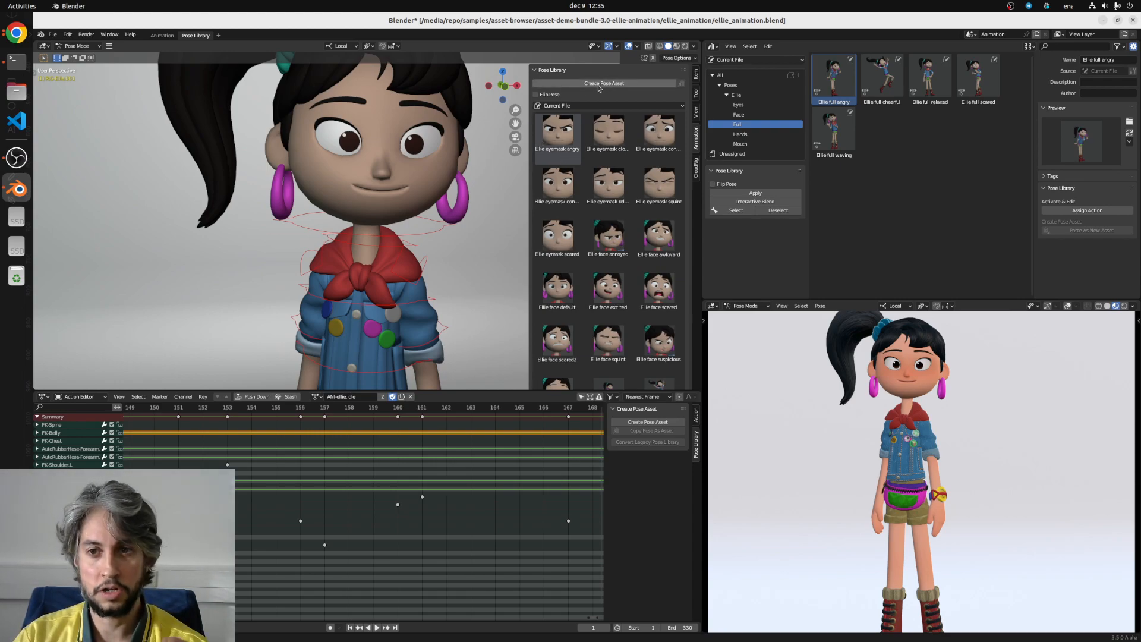
# Step: Try to create a pose asset from the viewport's Pose Library and display the Ellie catalog in the asset browser
pyautogui.click(565, 83)
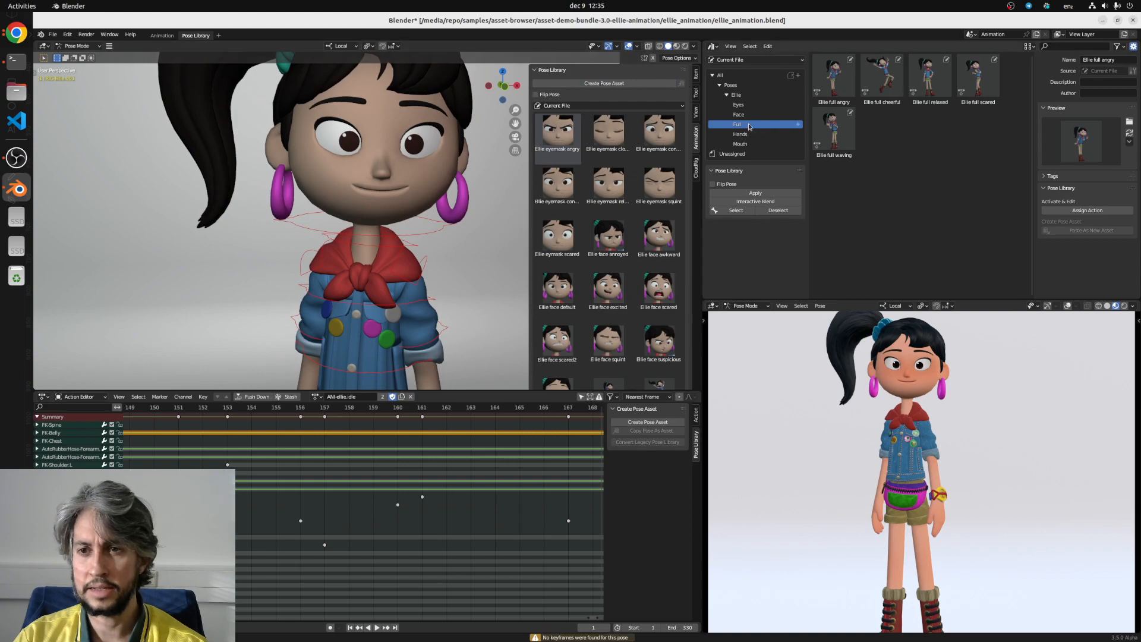
pyautogui.click(734, 154)
pyautogui.click(737, 95)
# Step: Select all visible bones of the Ellie rig and create a pose asset from the current pose
pyautogui.click(431, 232)
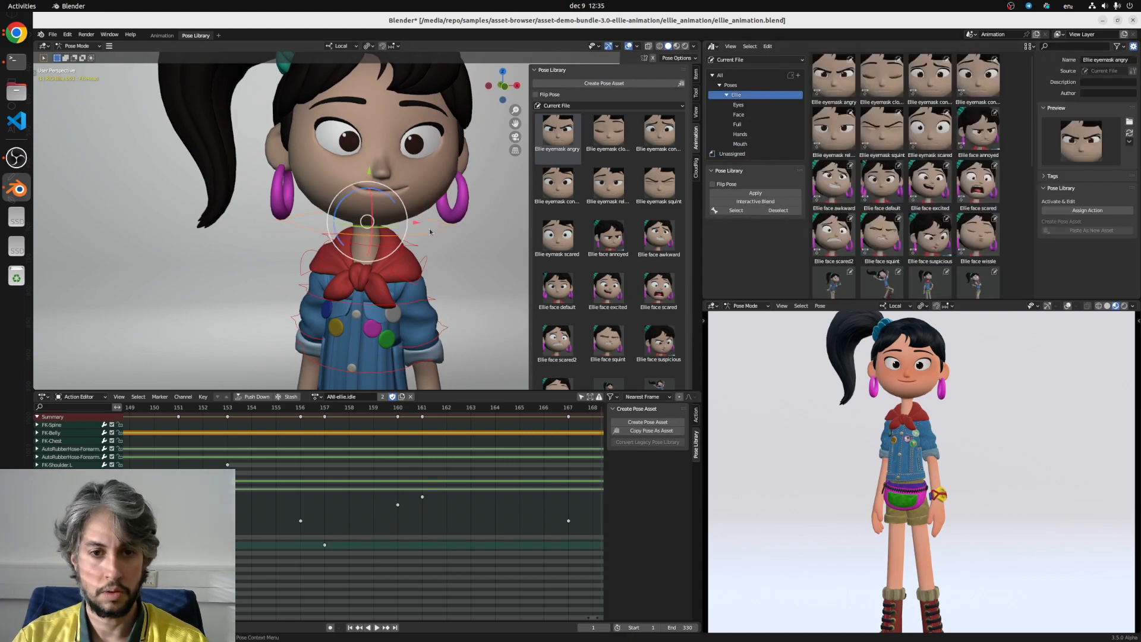
pyautogui.press('a')
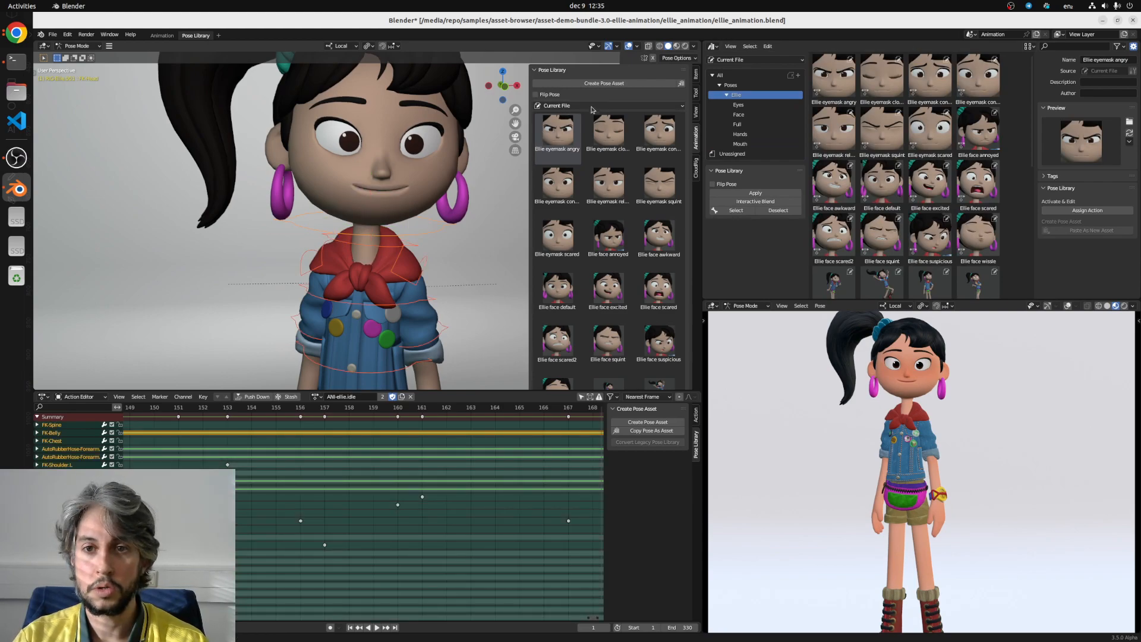
pyautogui.scroll(-5, 863, 153)
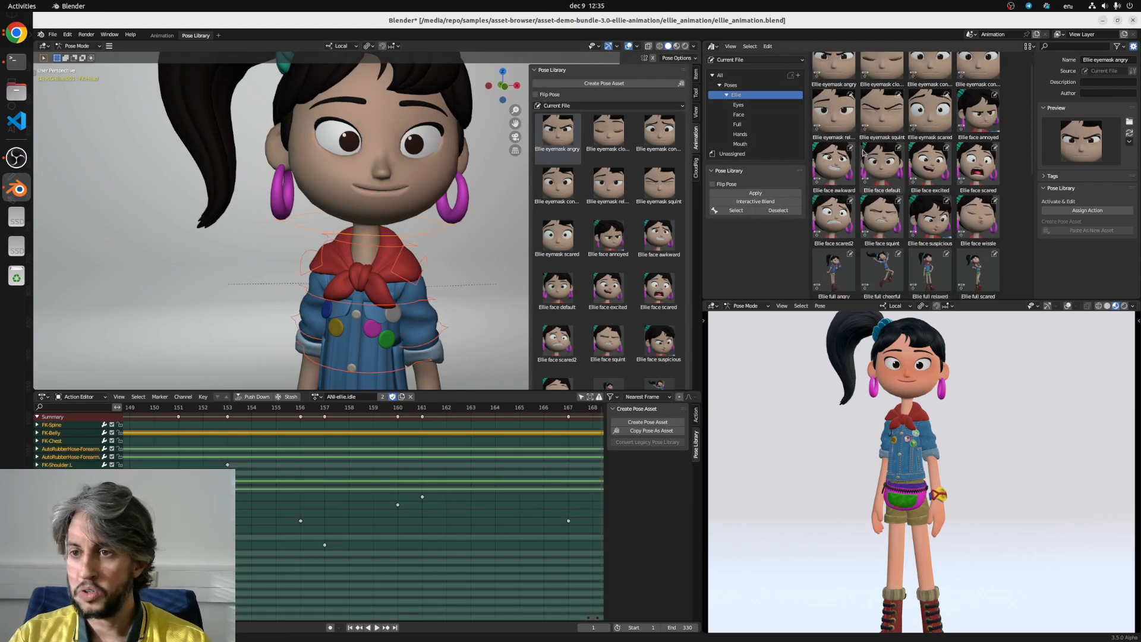
pyautogui.scroll(-3, 863, 154)
pyautogui.scroll(5, 863, 153)
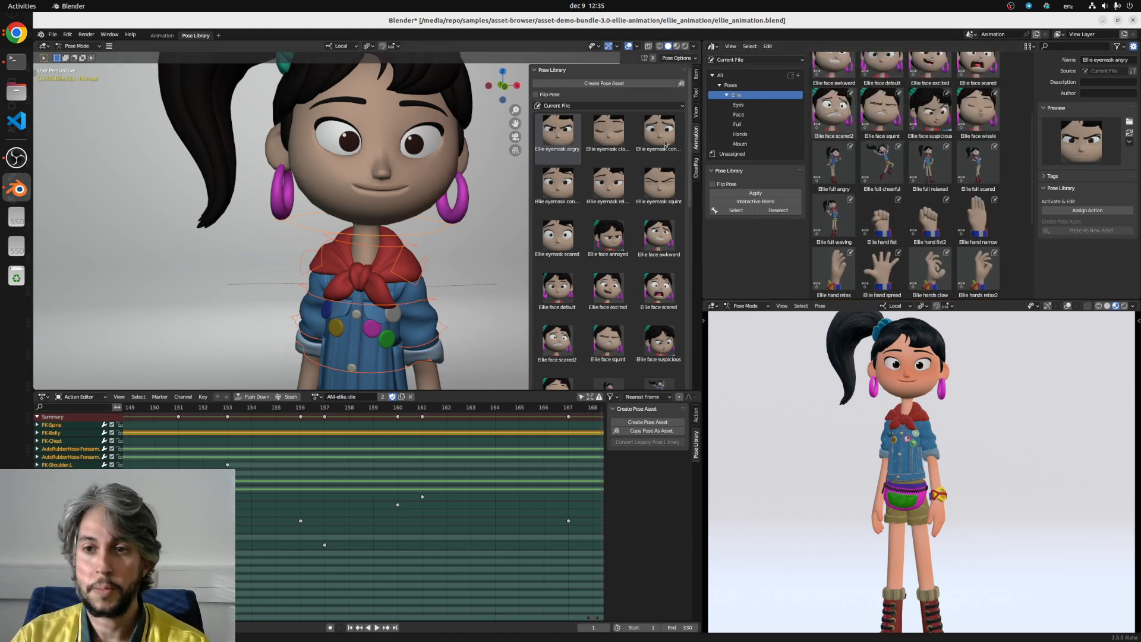
pyautogui.click(656, 86)
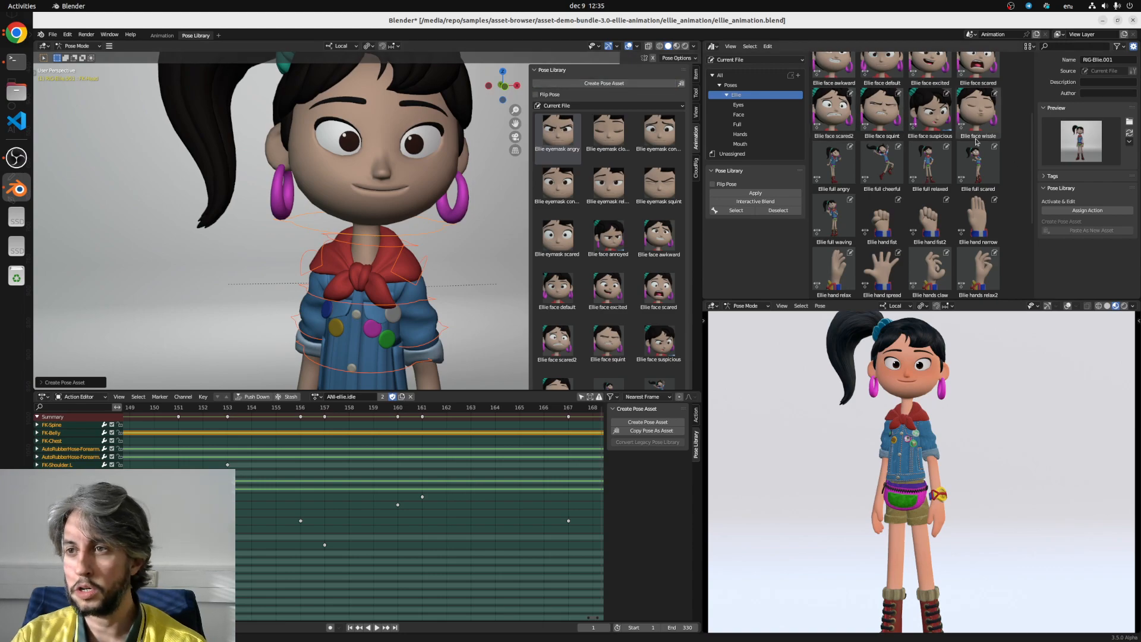
# Step: Find the newly created pose asset in the asset browser and rename it Test Rig
pyautogui.scroll(-3, 920, 201)
pyautogui.scroll(-2, 920, 202)
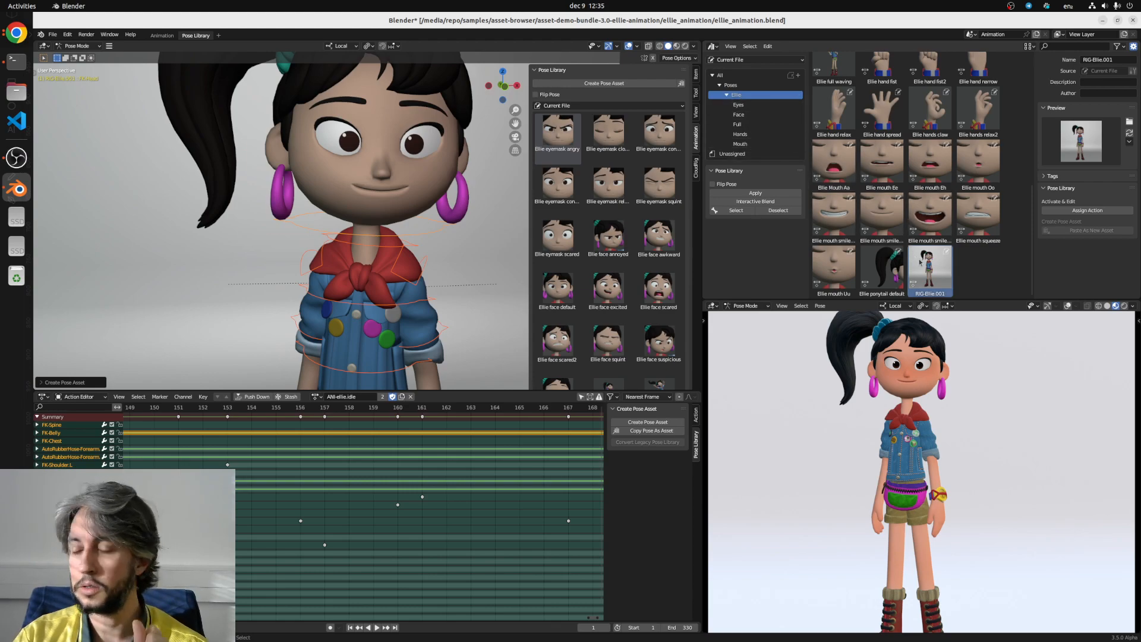
pyautogui.click(1092, 60)
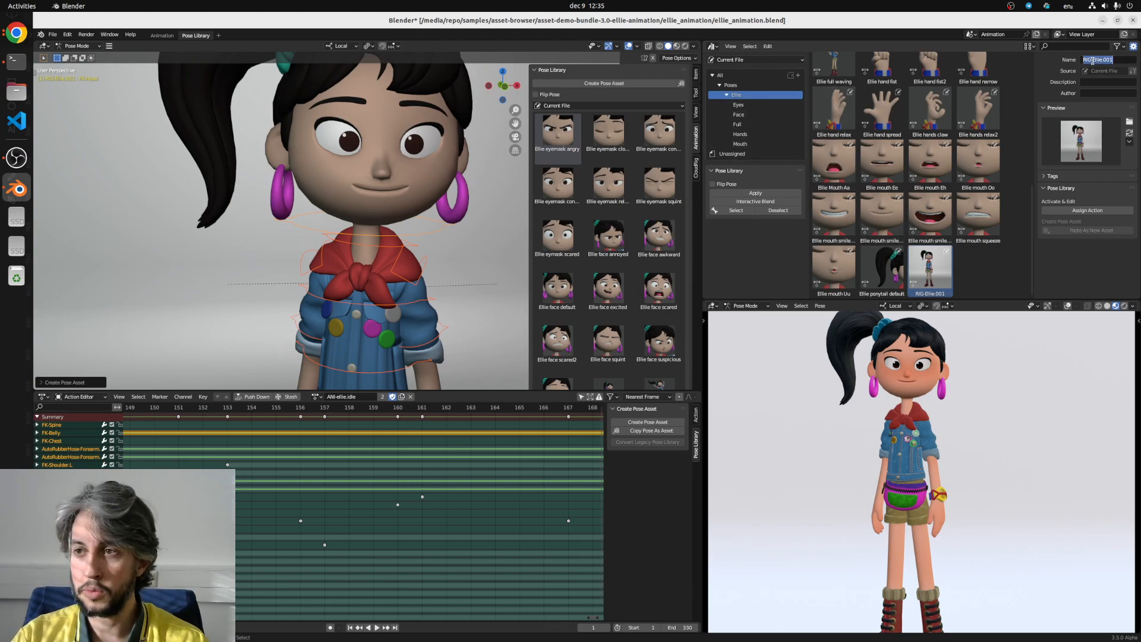
pyautogui.write('Test Rig')
pyautogui.press('Return')
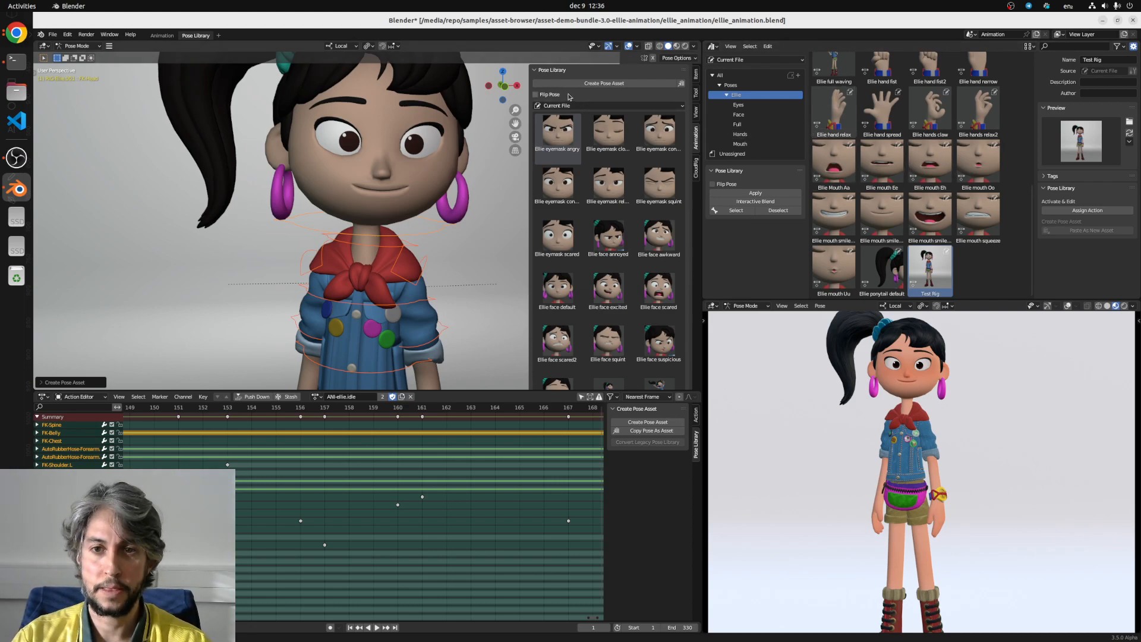
# Step: Try to blend in the Ellie eyemask angry pose and apply the Ellie eyemask closed pose from the viewport's library
pyautogui.moveTo(544, 145); pyautogui.dragTo(542, 145)
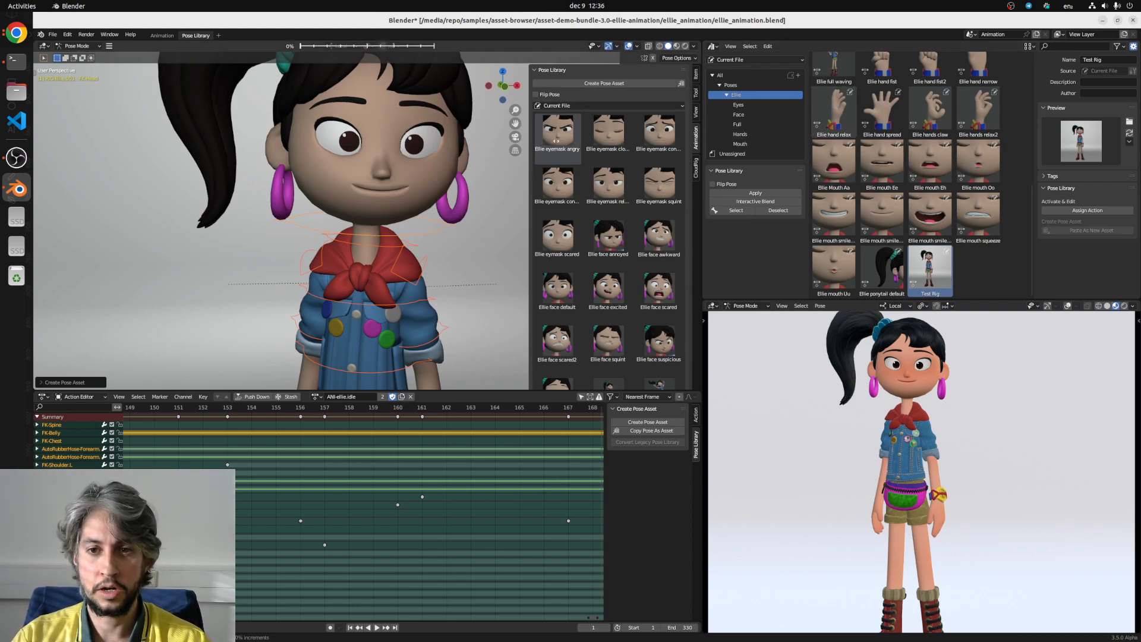
pyautogui.click(617, 136)
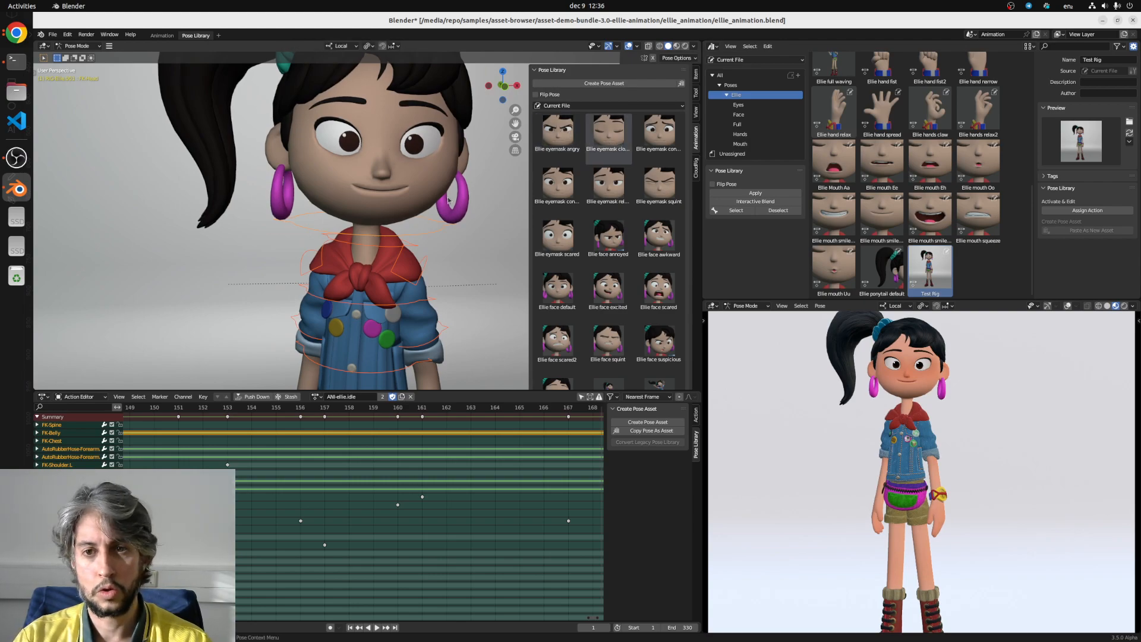
pyautogui.scroll(-2, 446, 174)
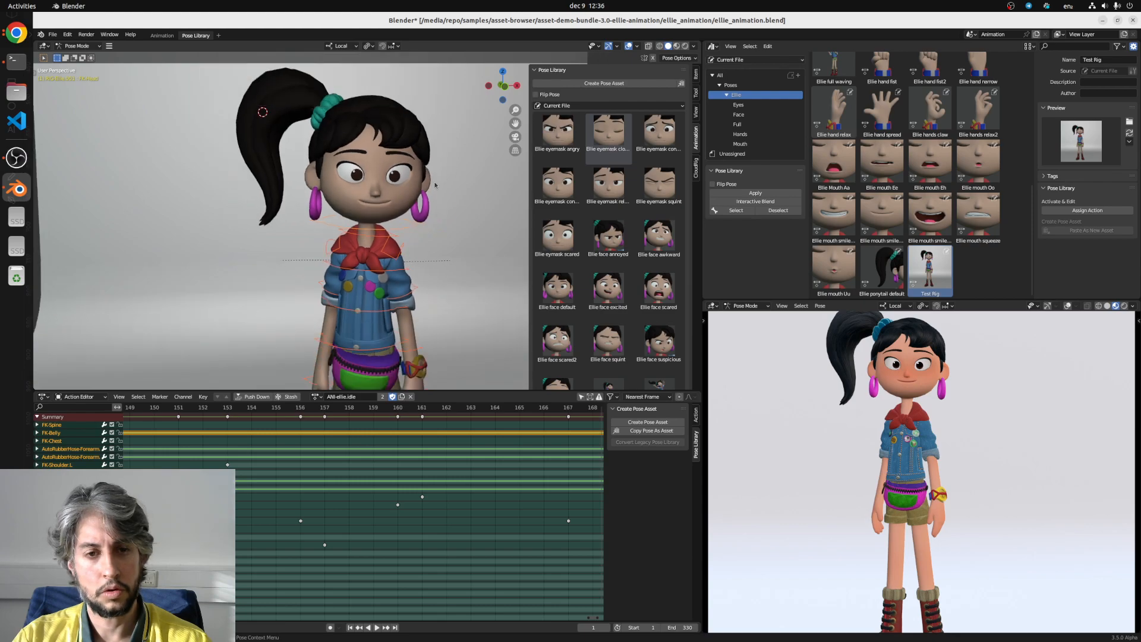
# Step: Select all bones and apply the Ellie full relaxed, full scared and full angry poses in turn from the viewport's Pose Library
pyautogui.click(419, 219)
pyautogui.press('a')
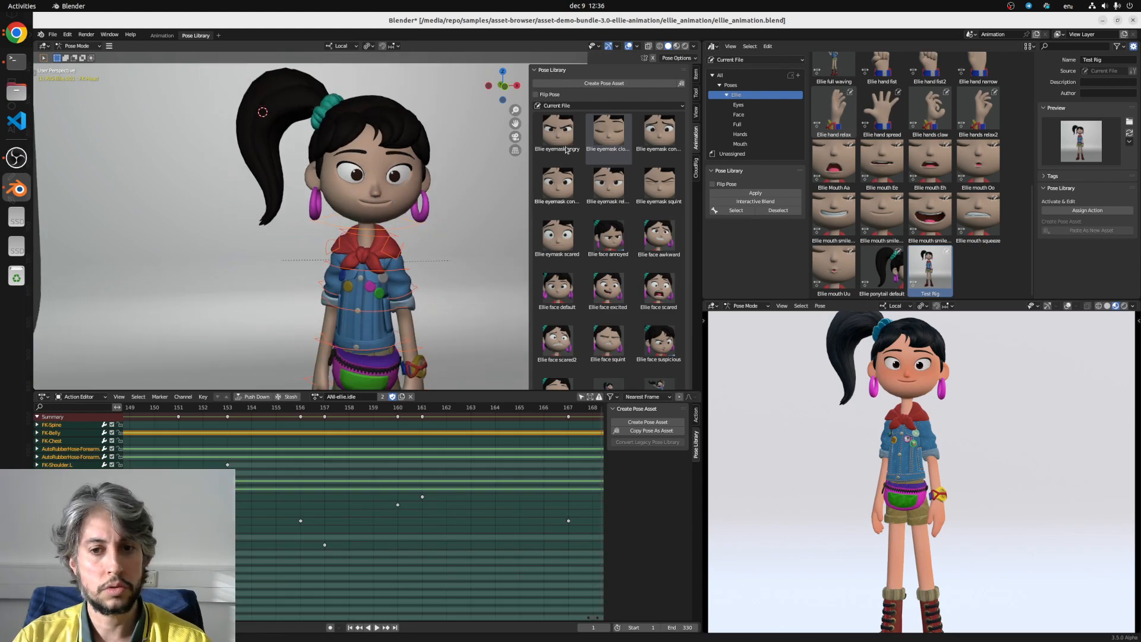
pyautogui.scroll(-3, 568, 372)
pyautogui.scroll(-1, 568, 371)
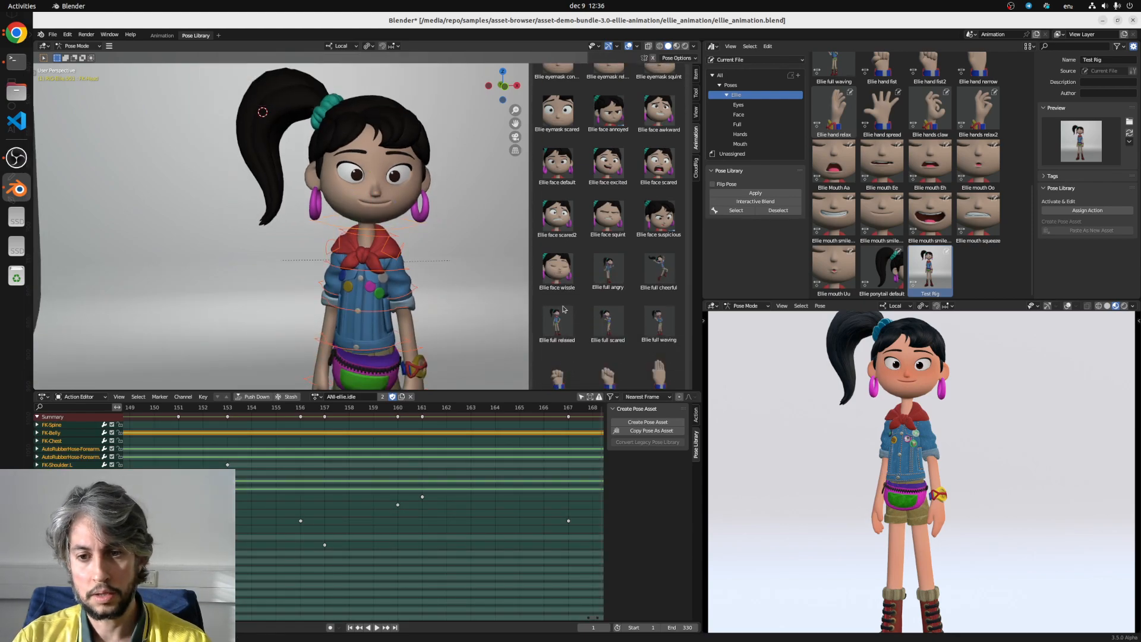
pyautogui.doubleClick(565, 310)
pyautogui.doubleClick(606, 321)
pyautogui.doubleClick(610, 282)
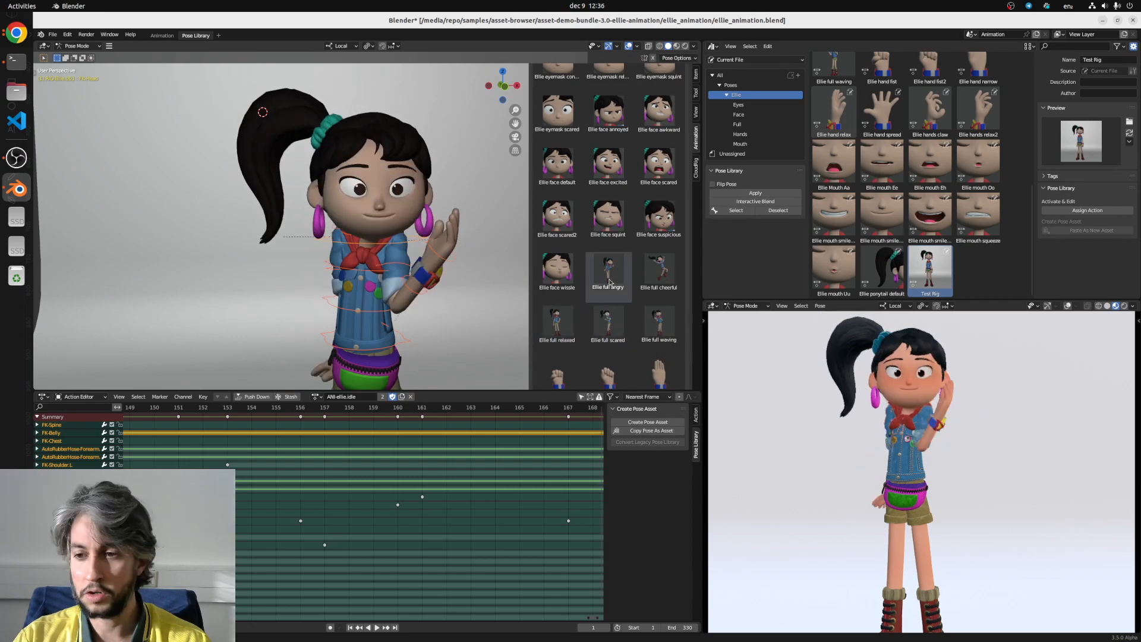
pyautogui.scroll(3, 447, 232)
pyautogui.scroll(2, 636, 182)
pyautogui.scroll(2, 637, 182)
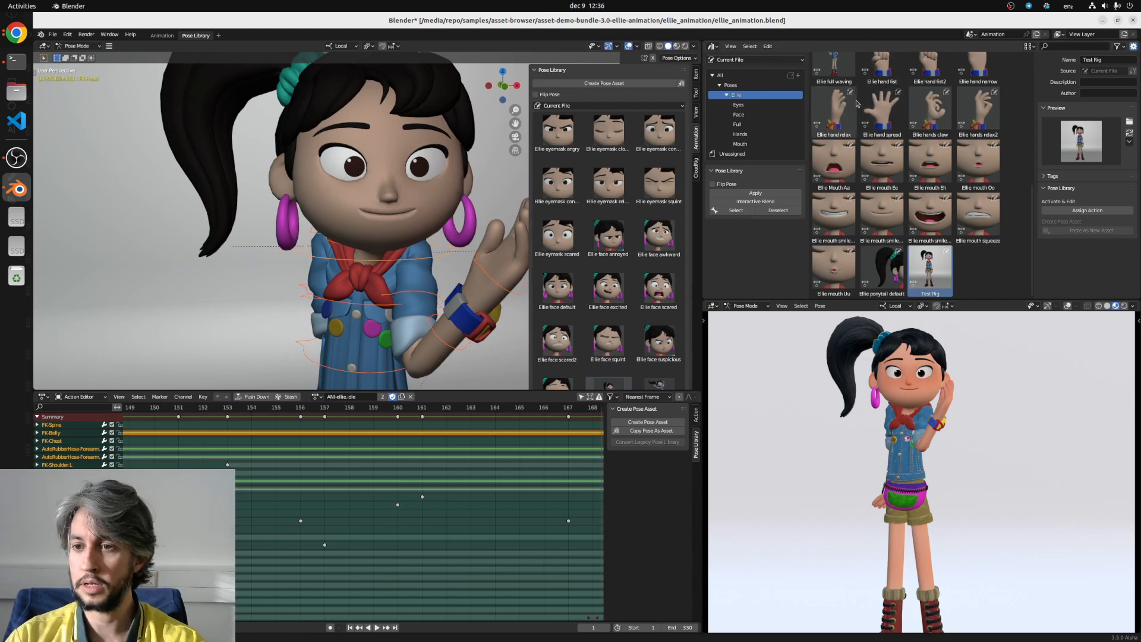
# Step: Switch back to the Pose Lib design board in Penpot and examine the pose library sketches on the whiteboard photo
pyautogui.press('super')
pyautogui.click(714, 163)
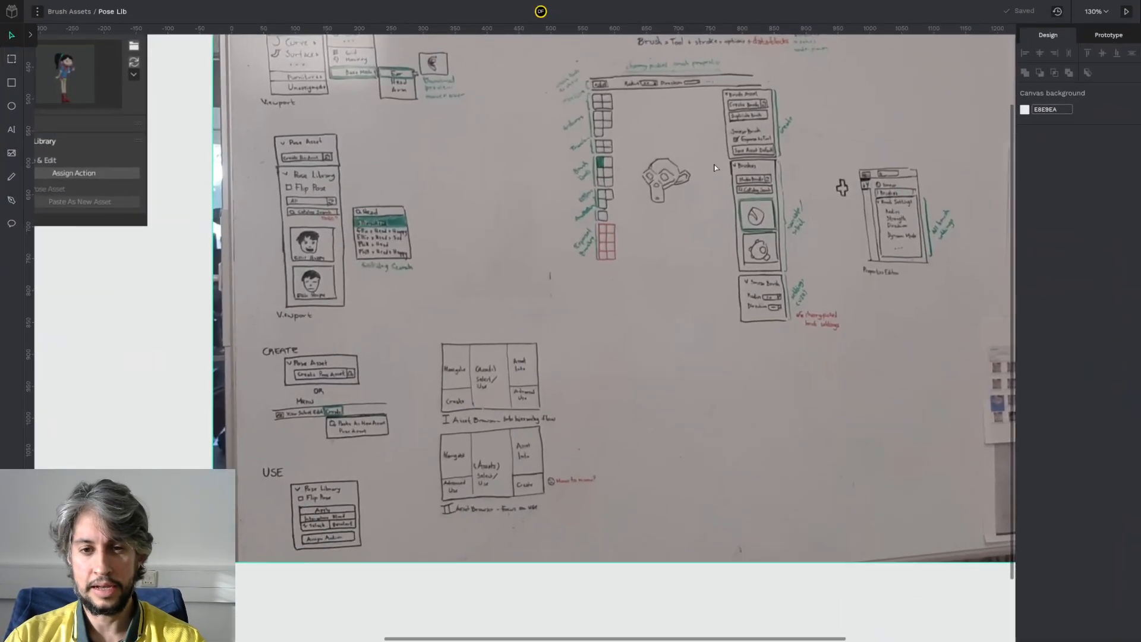
pyautogui.moveTo(636, 262); pyautogui.dragTo(679, 227)
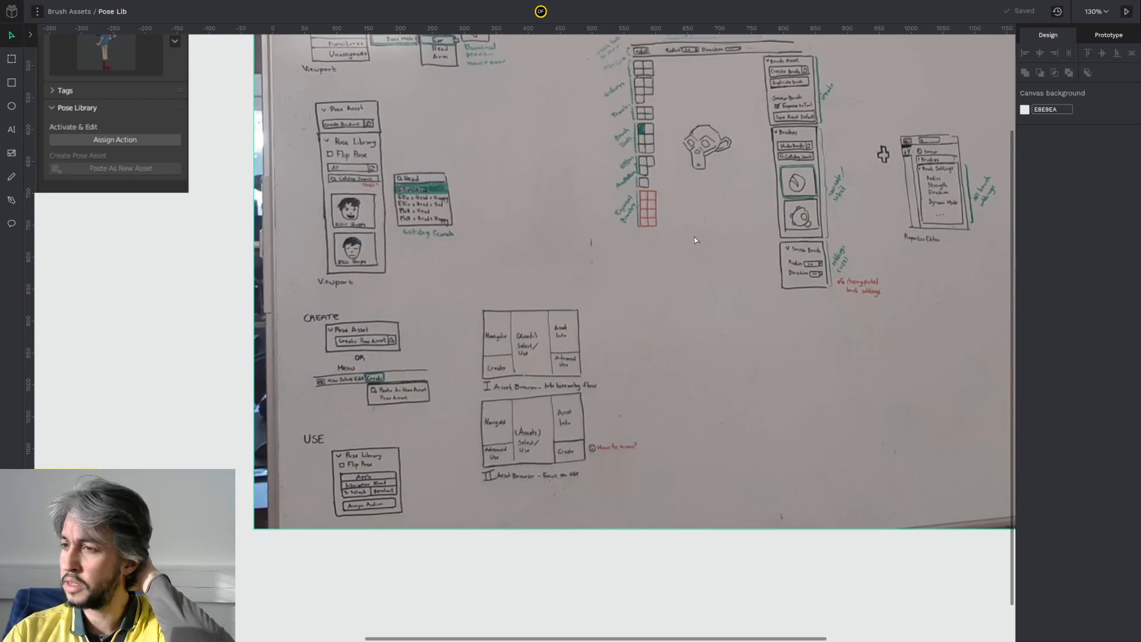
pyautogui.scroll(-10, 606, 290)
pyautogui.scroll(3, 607, 288)
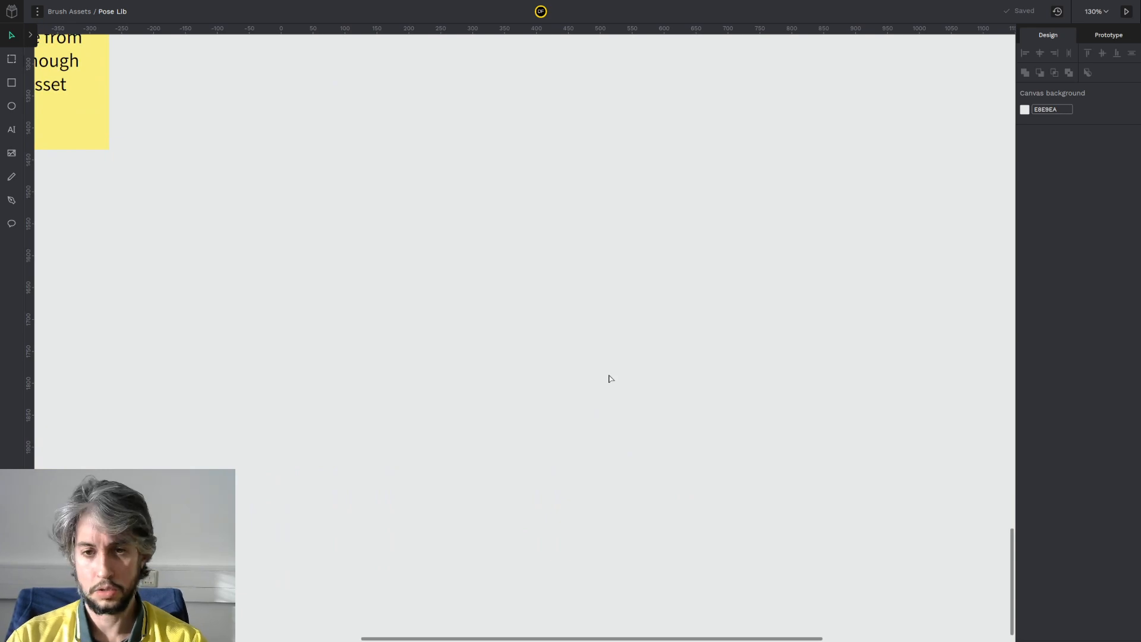
pyautogui.scroll(-3, 610, 378)
pyautogui.scroll(-1, 572, 238)
pyautogui.moveTo(571, 238); pyautogui.dragTo(566, 440)
pyautogui.scroll(3, 564, 345)
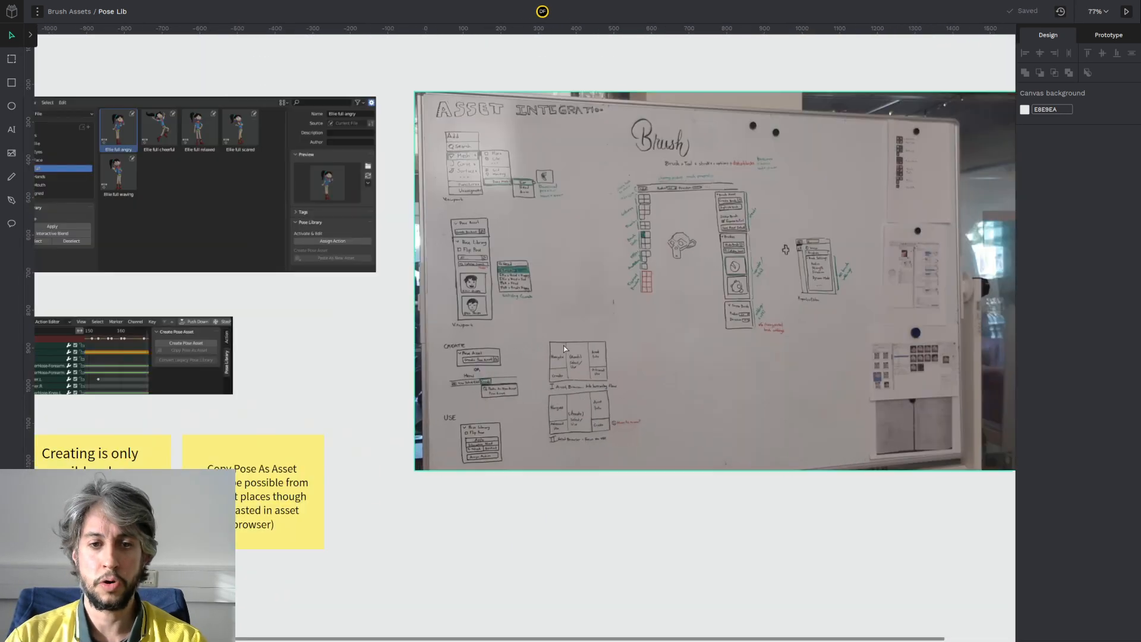
pyautogui.scroll(1, 542, 422)
pyautogui.scroll(2, 542, 423)
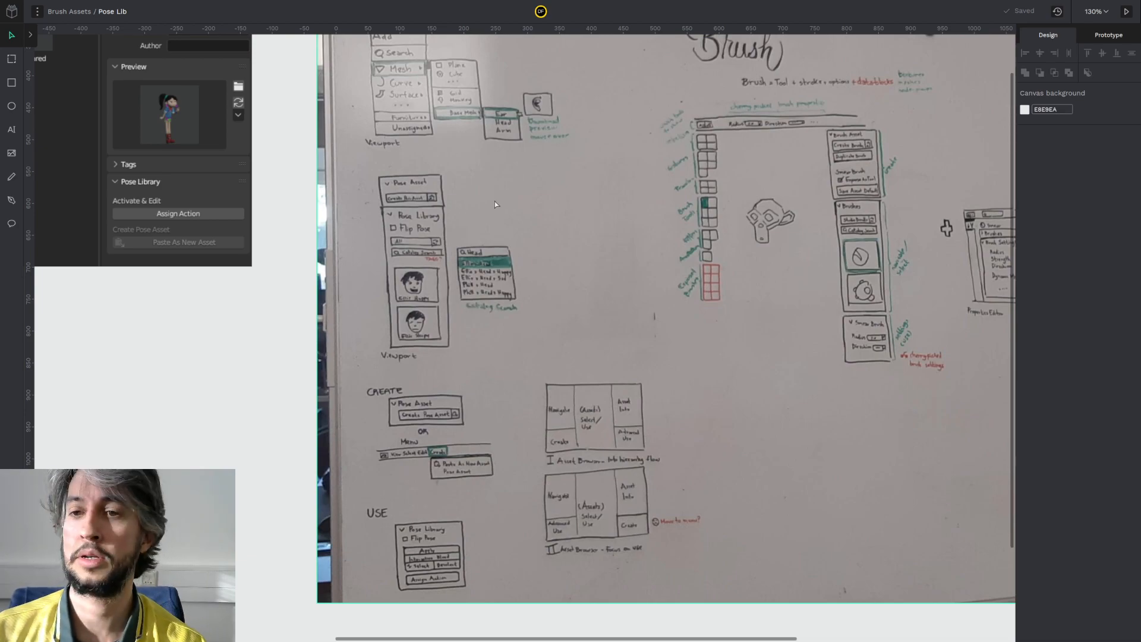
# Step: Compare the whiteboard's Brush sketch with the Blender pose library screenshots and the sticky notes about creating and copying poses
pyautogui.scroll(-1, 518, 179)
pyautogui.moveTo(593, 124); pyautogui.dragTo(479, 167)
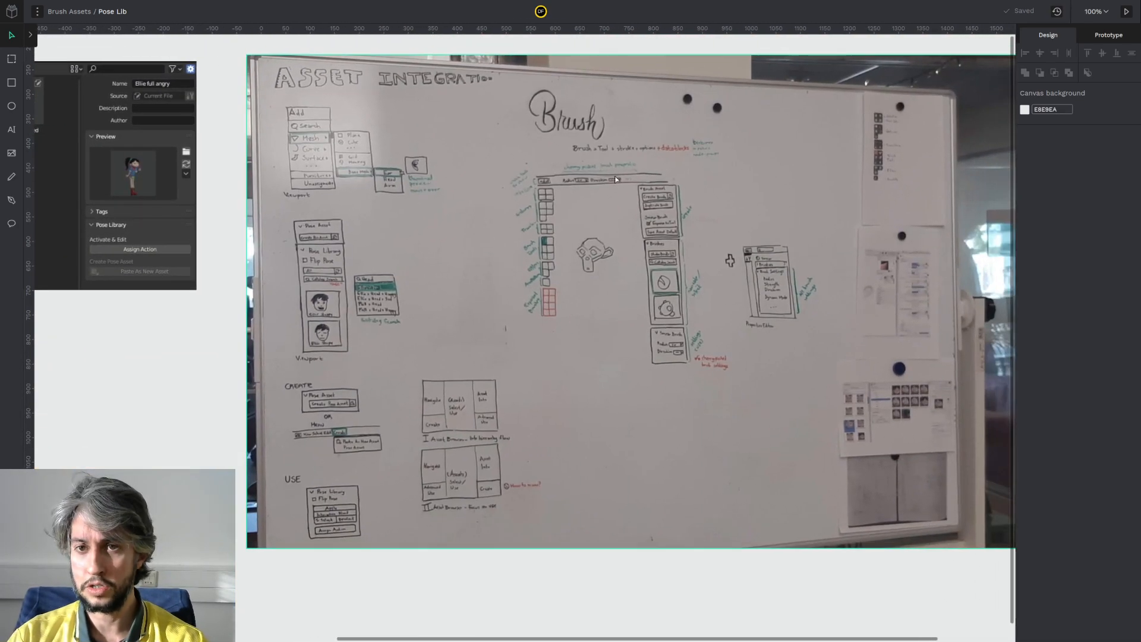
pyautogui.scroll(1, 619, 195)
pyautogui.moveTo(482, 322); pyautogui.dragTo(684, 170)
pyautogui.scroll(-1, 449, 189)
pyautogui.moveTo(355, 232); pyautogui.dragTo(771, 261)
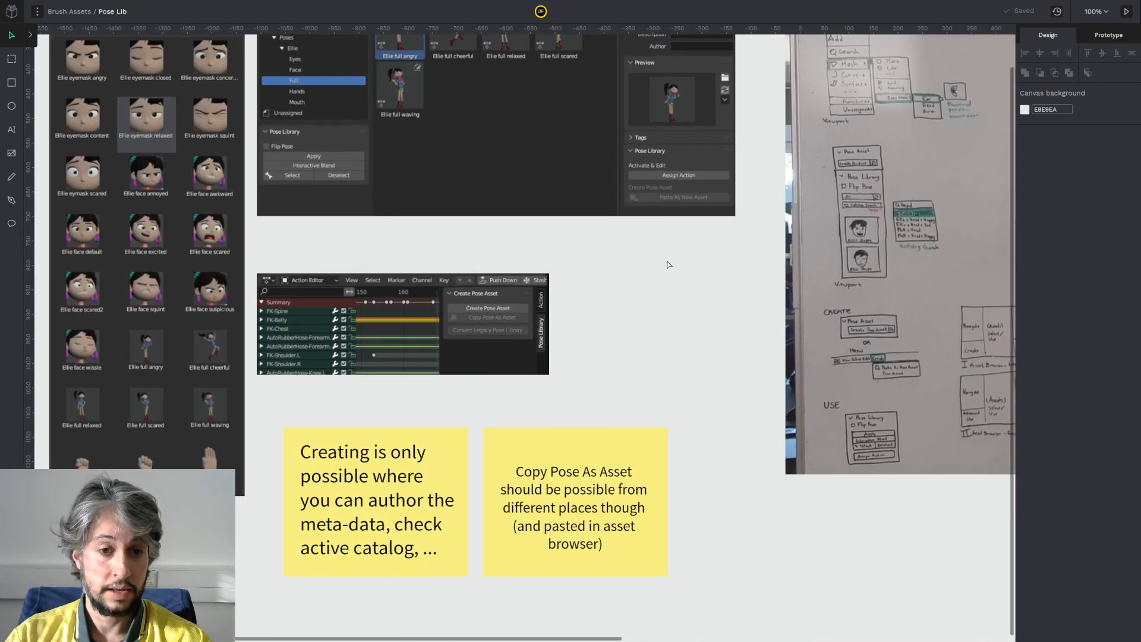
pyautogui.scroll(-1, 669, 264)
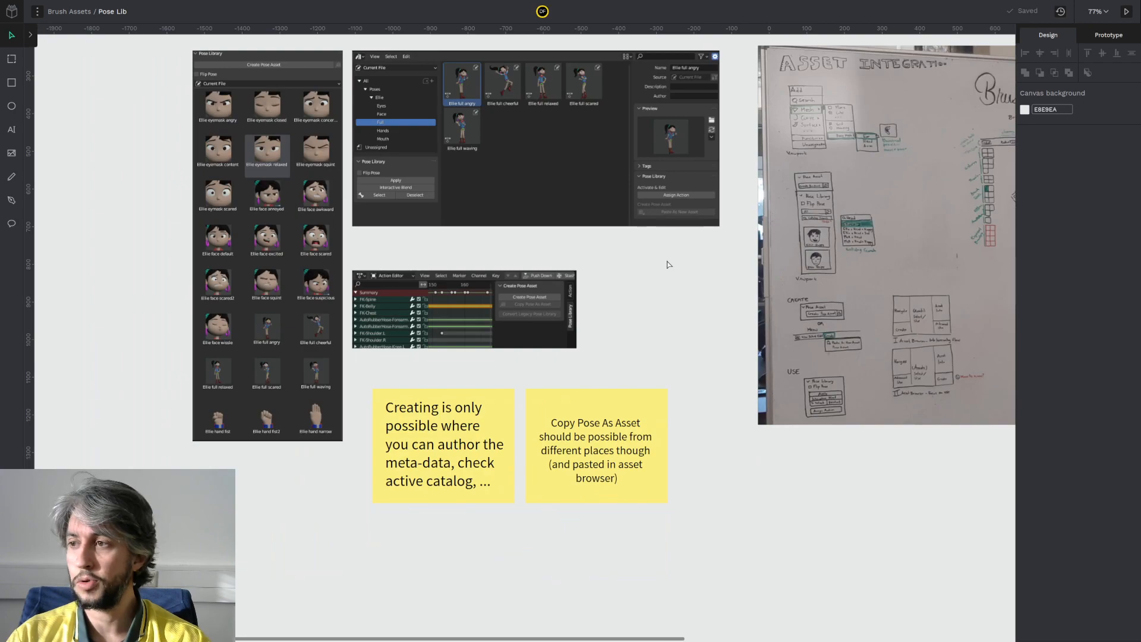
pyautogui.click(410, 284)
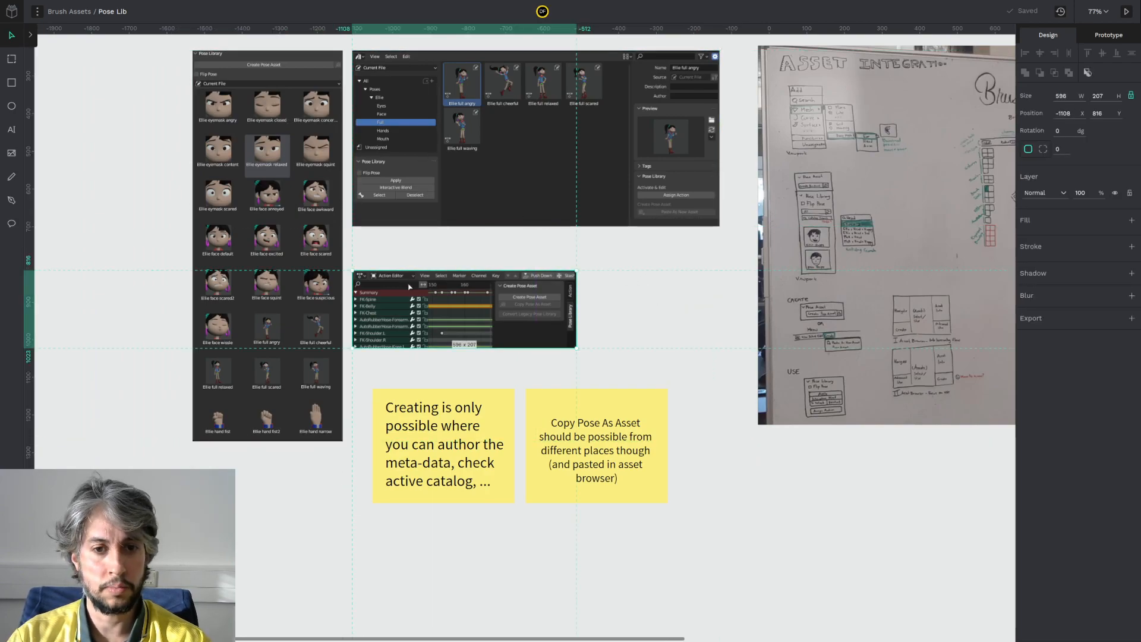
pyautogui.click(427, 397)
pyautogui.click(780, 493)
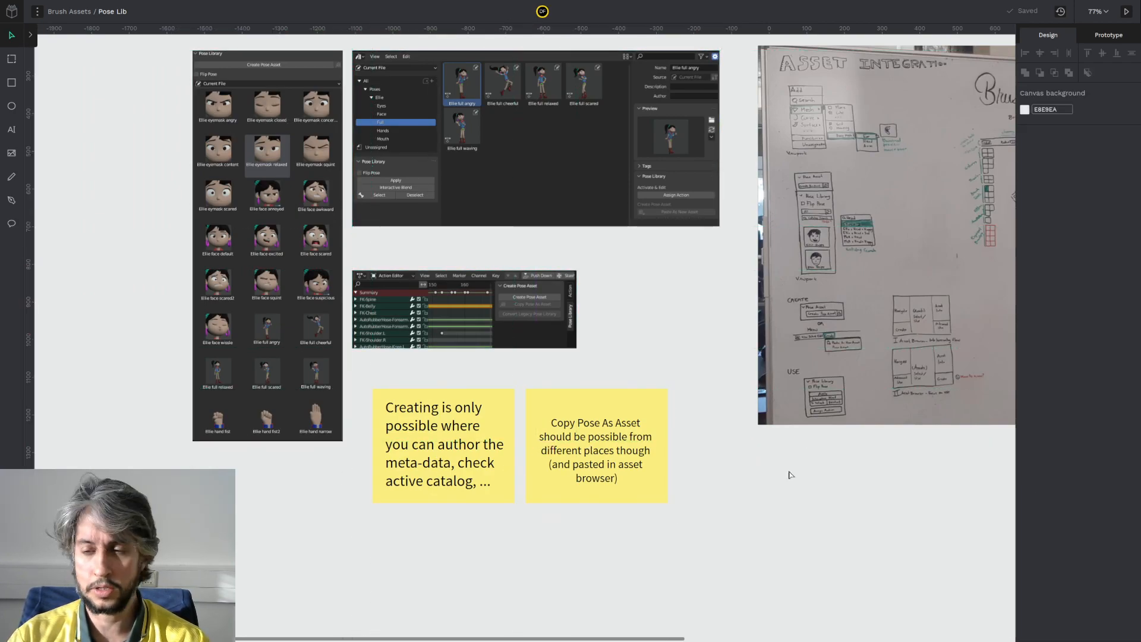
# Step: Examine the Create and Use sketches and the two asset browser layouts on the whiteboard photo
pyautogui.scroll(4, 671, 358)
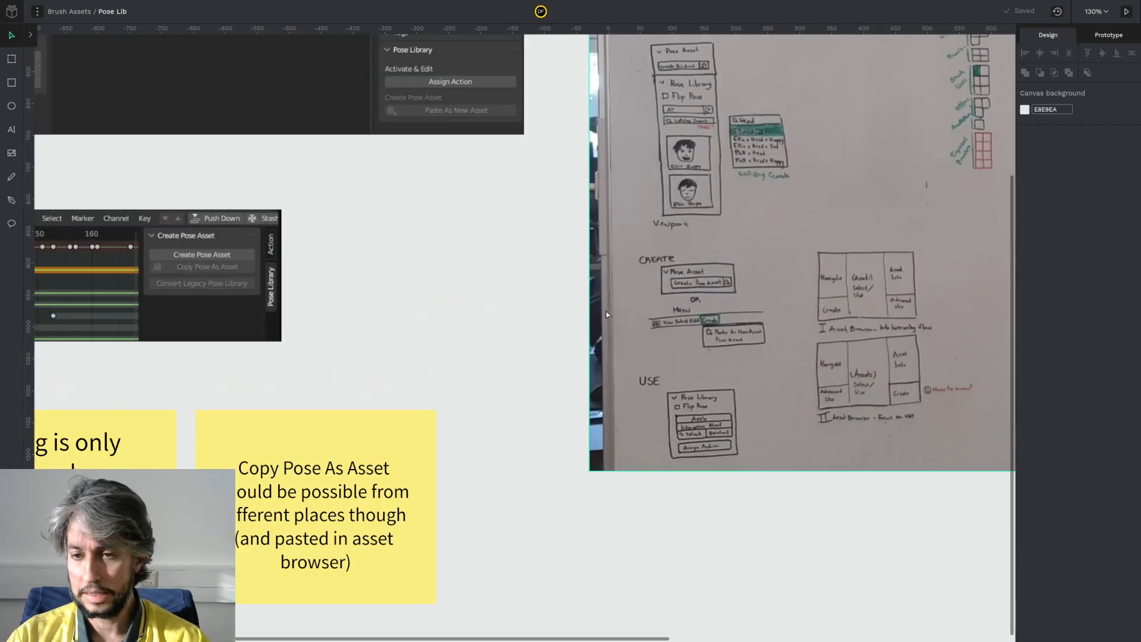
pyautogui.moveTo(443, 299); pyautogui.dragTo(392, 293)
pyautogui.hscroll(2, 392, 292)
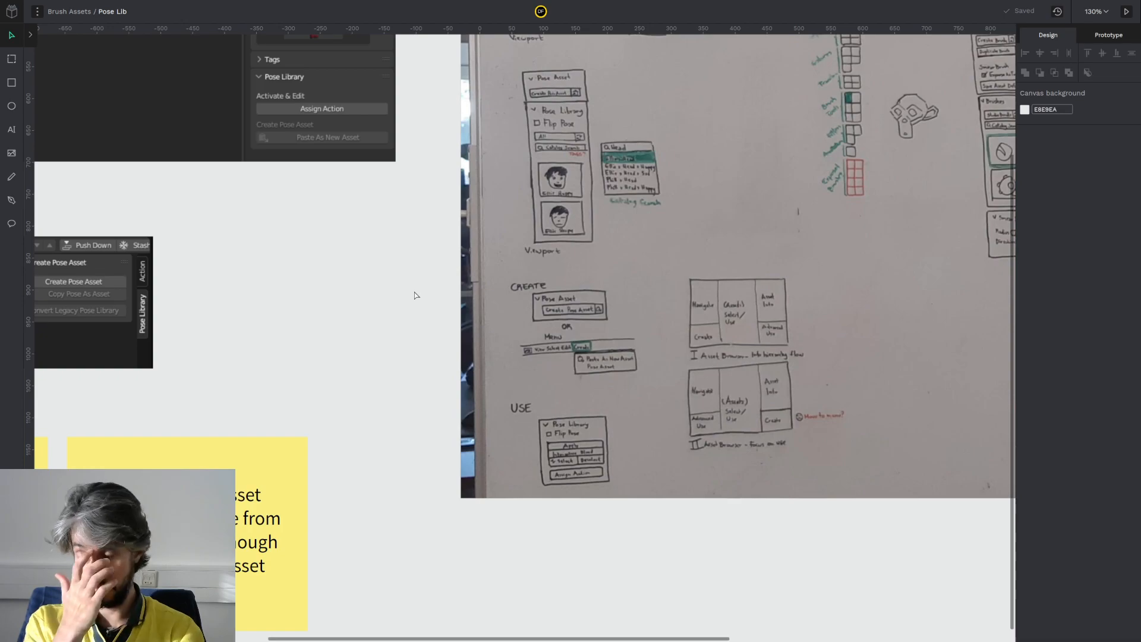
pyautogui.scroll(-3, 416, 296)
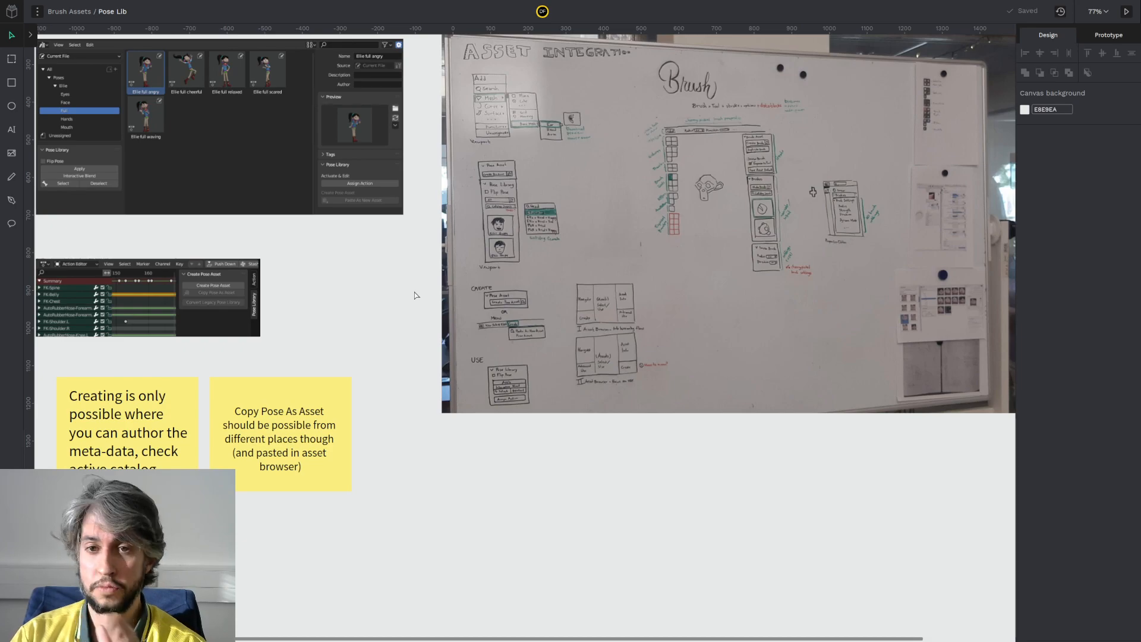
# Step: Examine the whiteboard's Create sketches and switch to Blender to look at the asset browser's Edit menu
pyautogui.moveTo(366, 252); pyautogui.dragTo(434, 259)
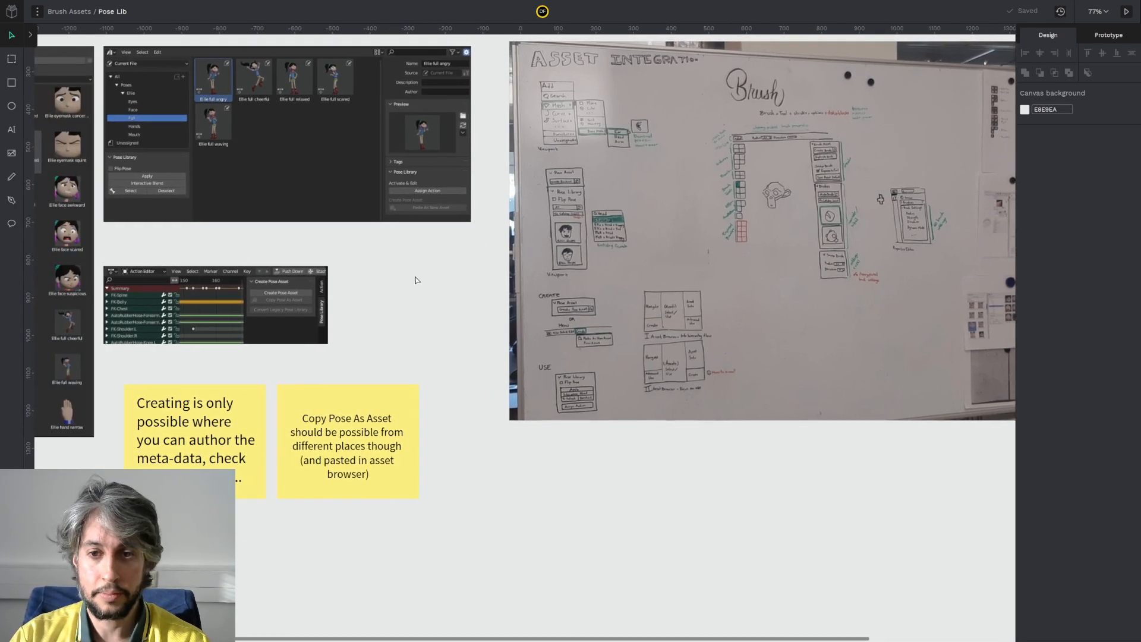
pyautogui.scroll(3, 417, 278)
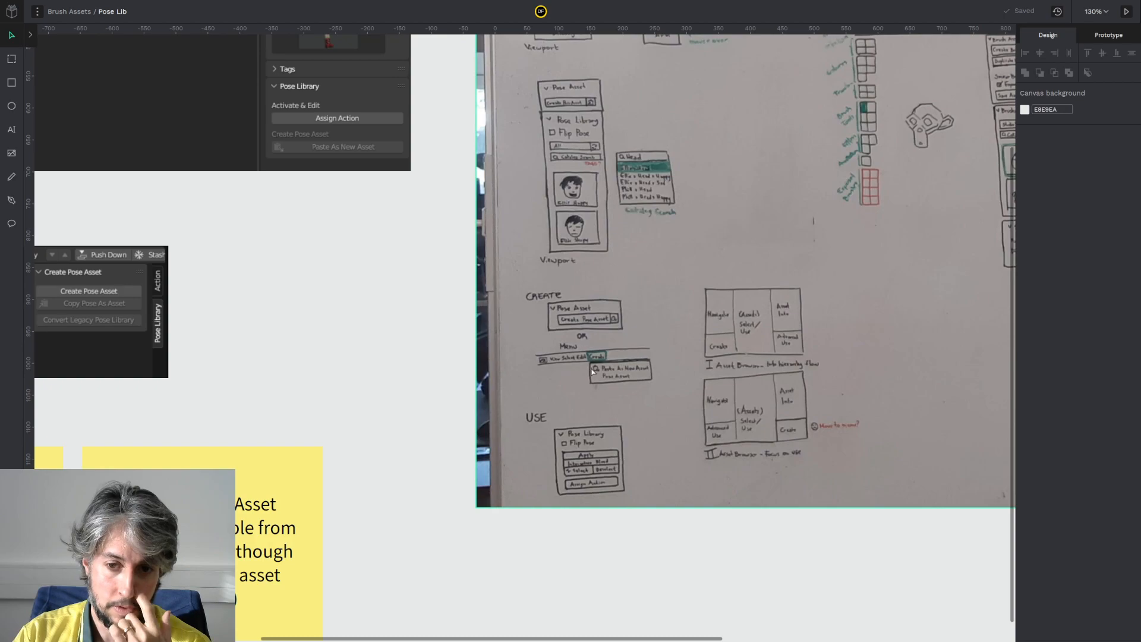
pyautogui.scroll(-2, 471, 306)
pyautogui.press('super')
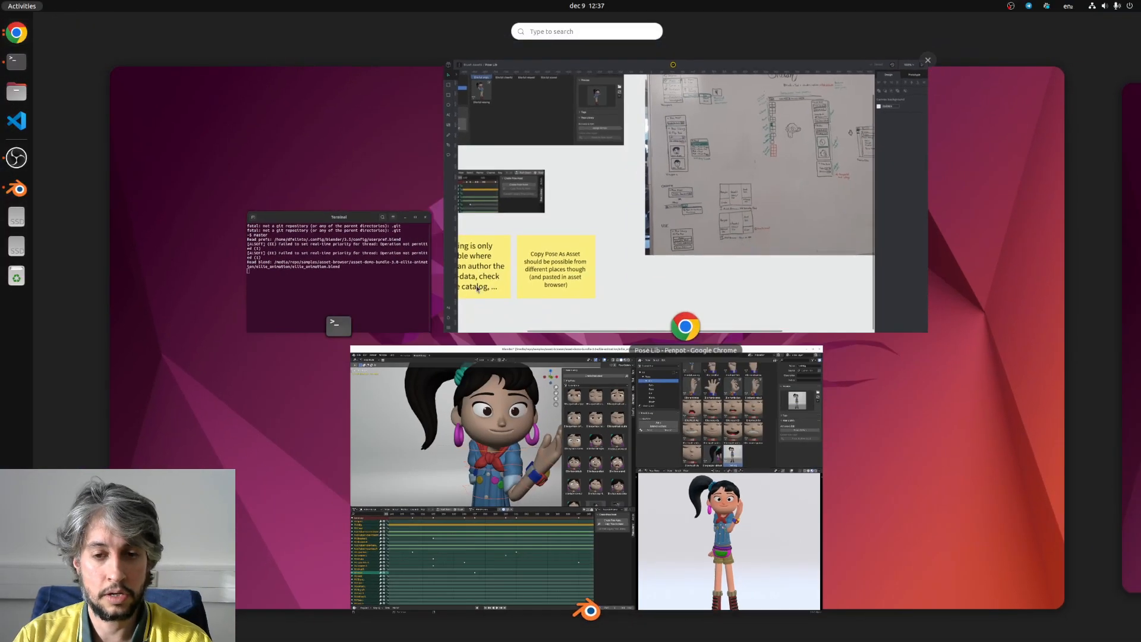
pyautogui.click(713, 386)
pyautogui.click(766, 46)
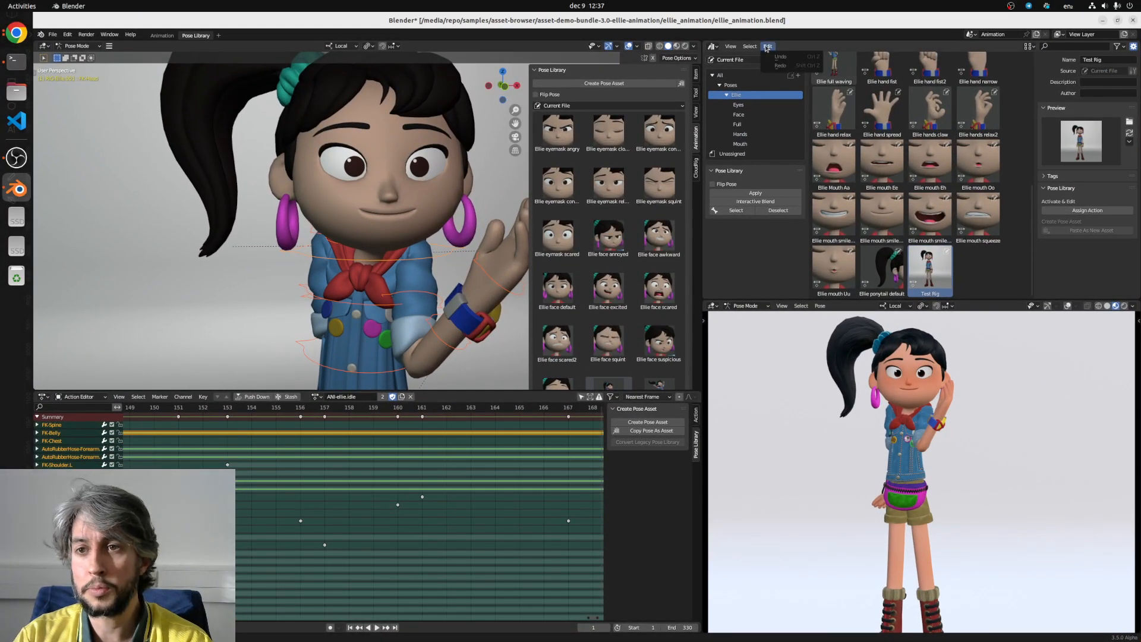
# Step: Compare the Create menu drawn on the Penpot whiteboard photo with the asset browser header in Blender
pyautogui.hotkey('alt', 'Tab')
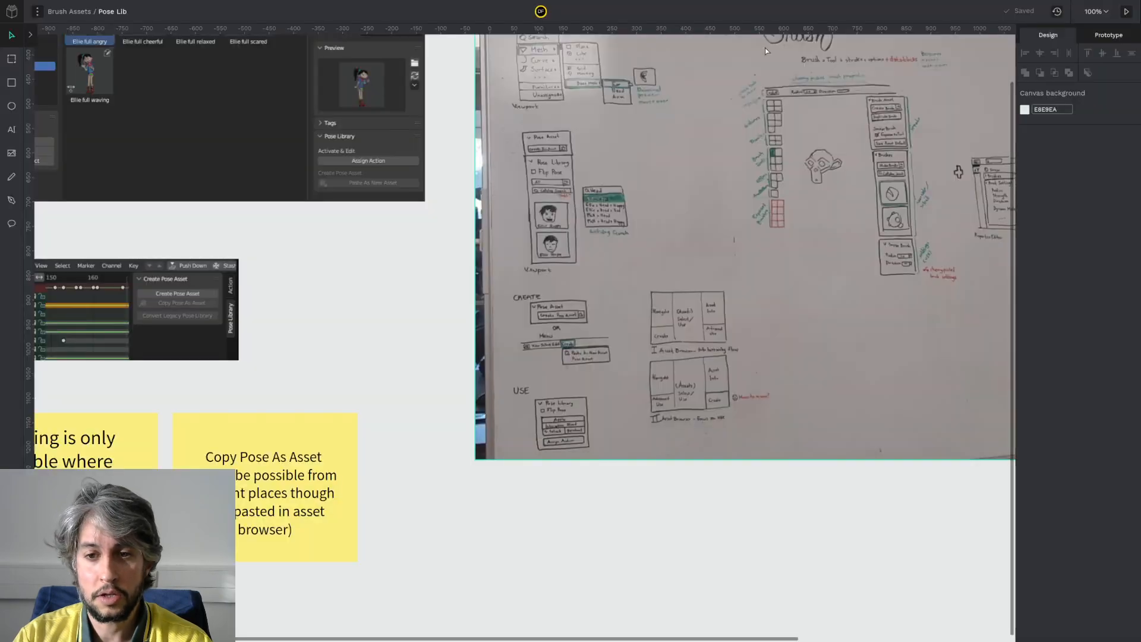
pyautogui.scroll(5, 622, 337)
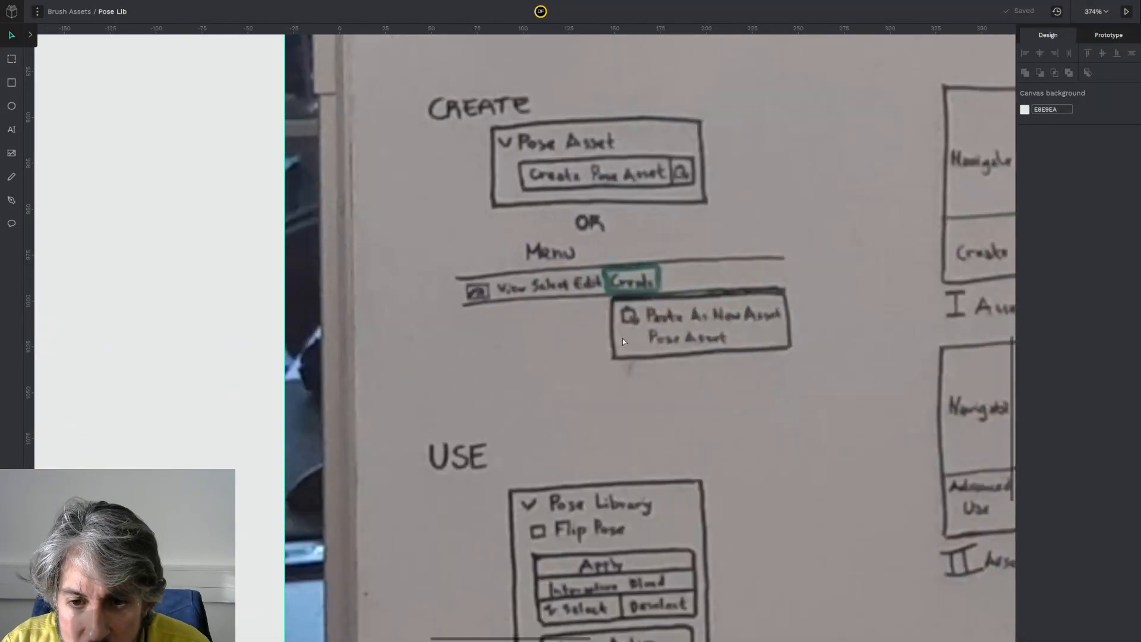
pyautogui.scroll(-5, 646, 310)
pyautogui.hotkey('alt', 'Tab')
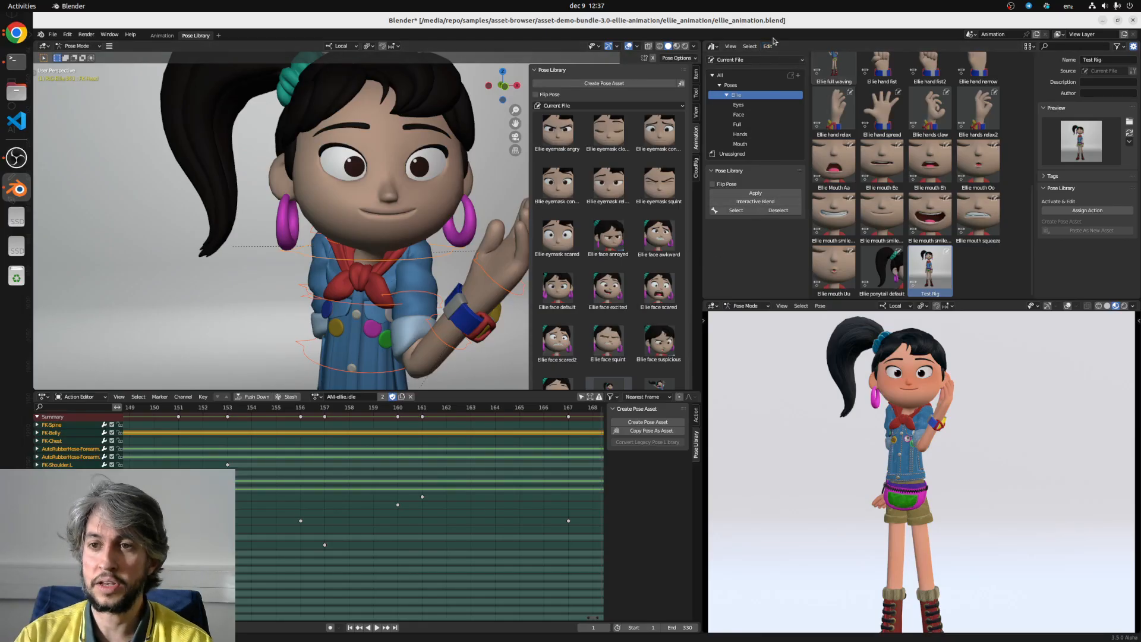
# Step: Switch back to Penpot and draw a rectangular bar about 1013 × 30 px above the asset browser screenshot
pyautogui.hotkey('alt', 'Tab')
pyautogui.scroll(-5, 458, 321)
pyautogui.scroll(5, 250, 211)
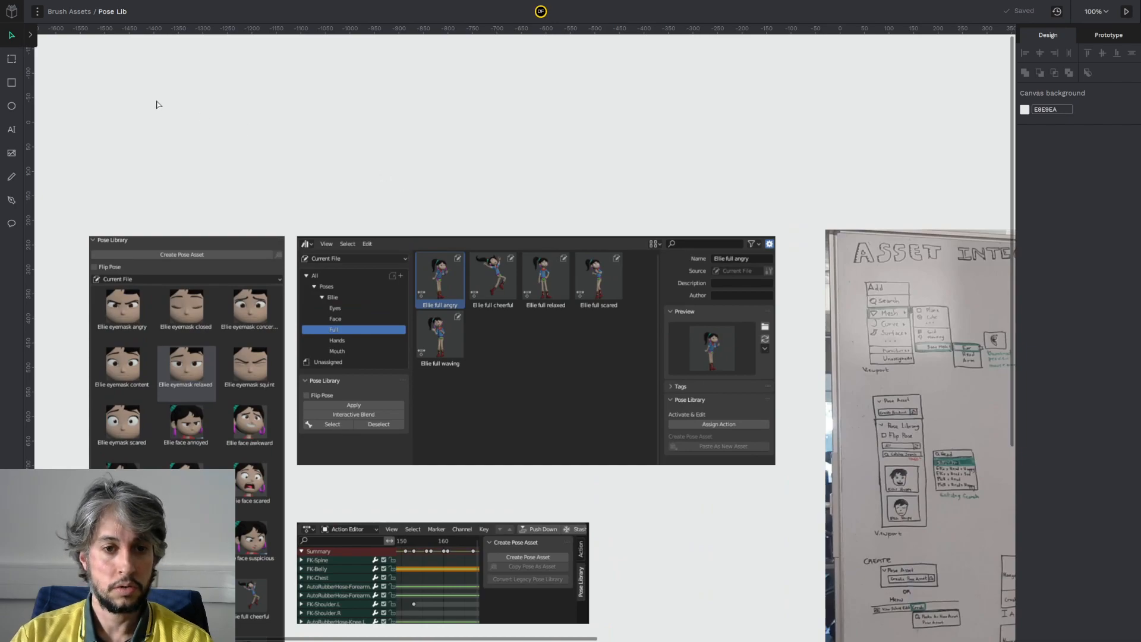
pyautogui.moveTo(279, 102)
pyautogui.mouseDown()
pyautogui.moveTo(614, 170)
pyautogui.moveTo(813, 128)
pyautogui.moveTo(775, 113)
pyautogui.mouseUp()
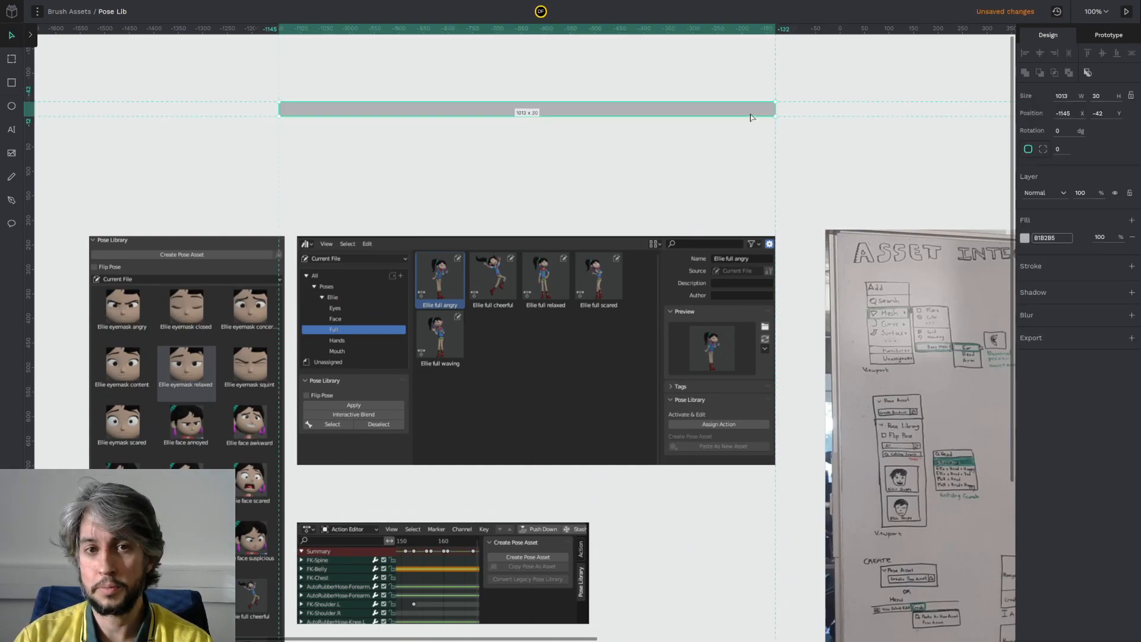
# Step: Fill the bar with the screenshot header's colour 353535 and line it up with the asset browser screenshot's edge
pyautogui.click(1024, 237)
pyautogui.click(909, 221)
pyautogui.click(411, 243)
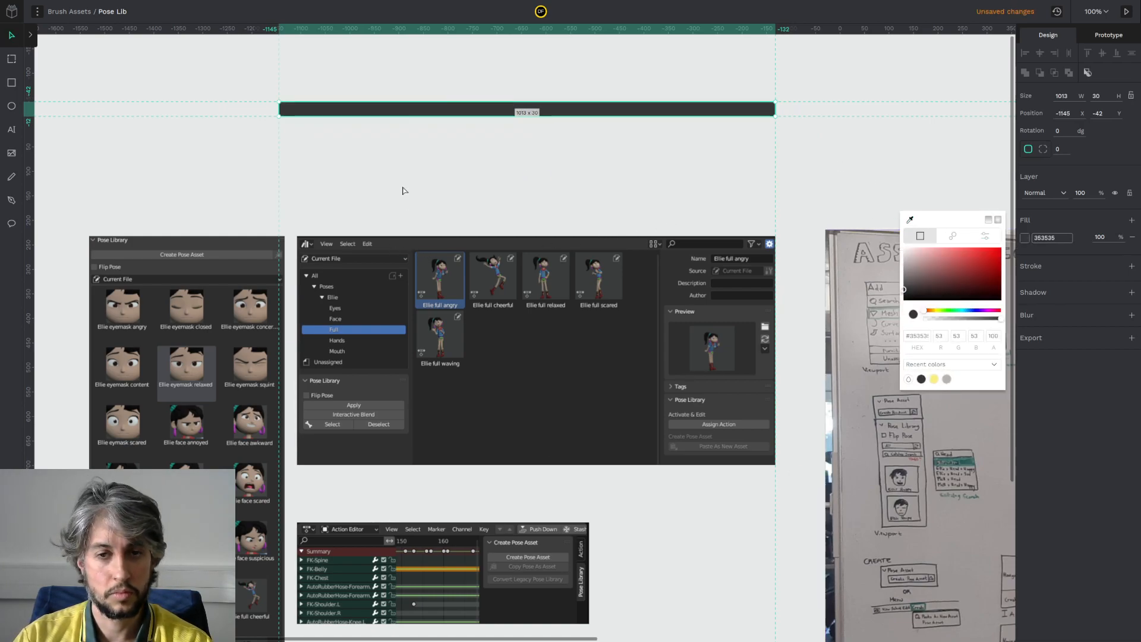
pyautogui.click(365, 168)
pyautogui.scroll(5, 364, 172)
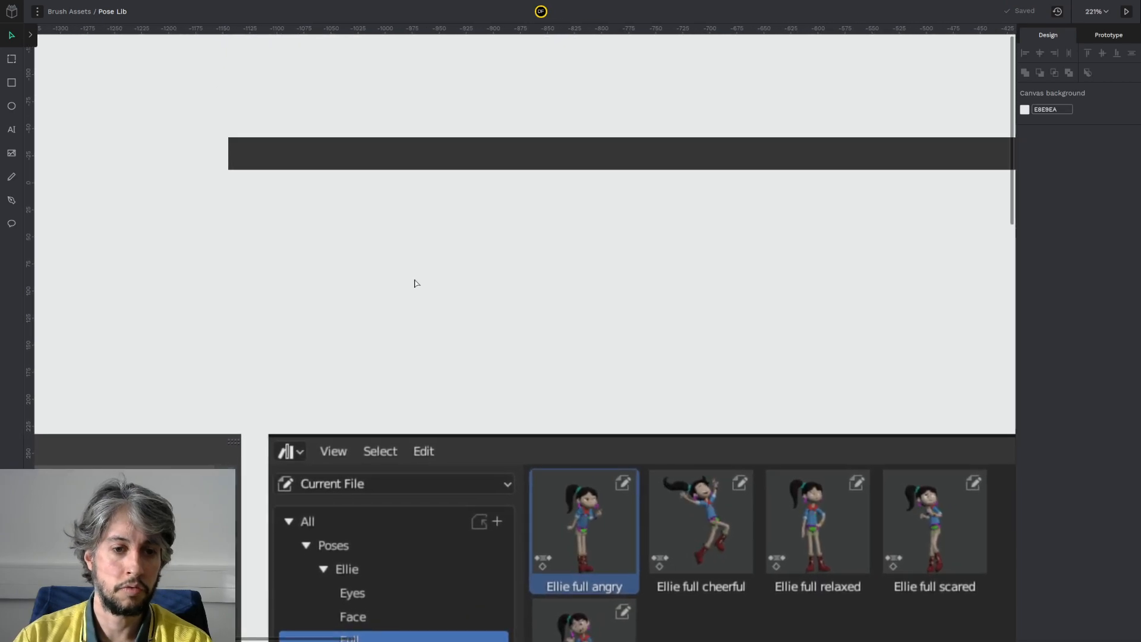
pyautogui.moveTo(448, 147); pyautogui.dragTo(480, 197)
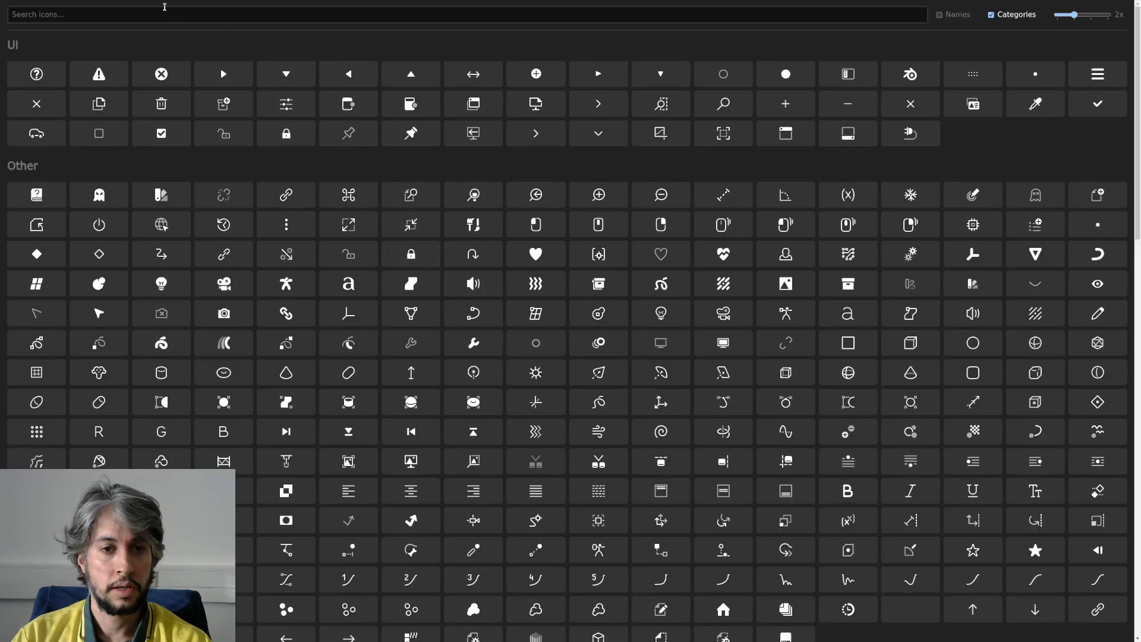
# Step: Search the Blender icon library page for "asset" and copy the SVG code of the asset browser icon
pyautogui.click(155, 16)
pyautogui.write('asse')
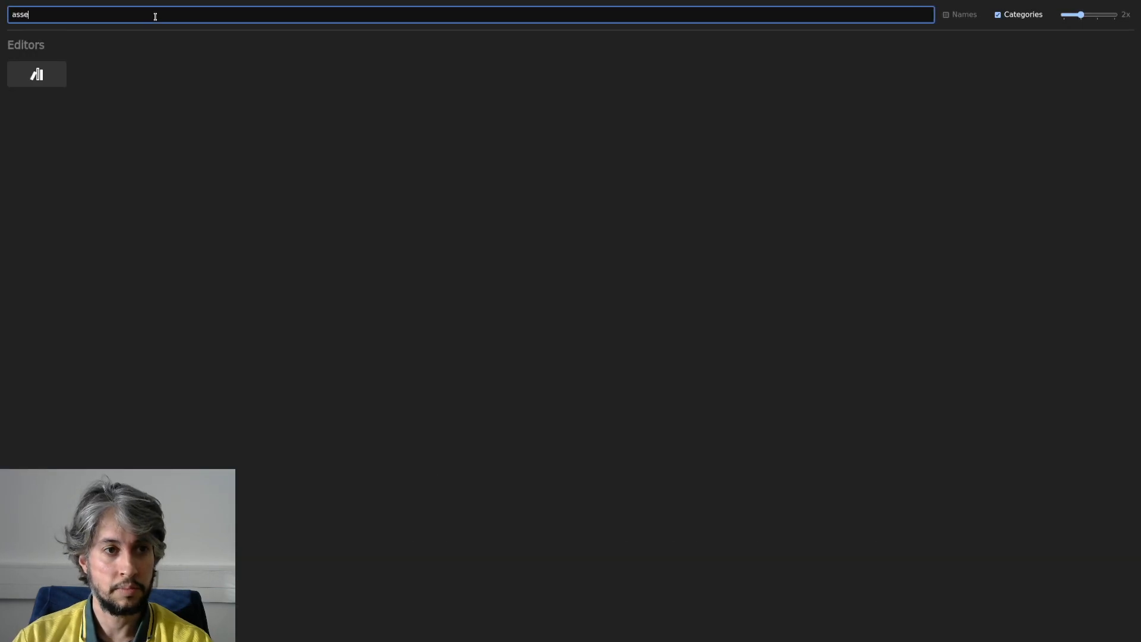
pyautogui.click(44, 74)
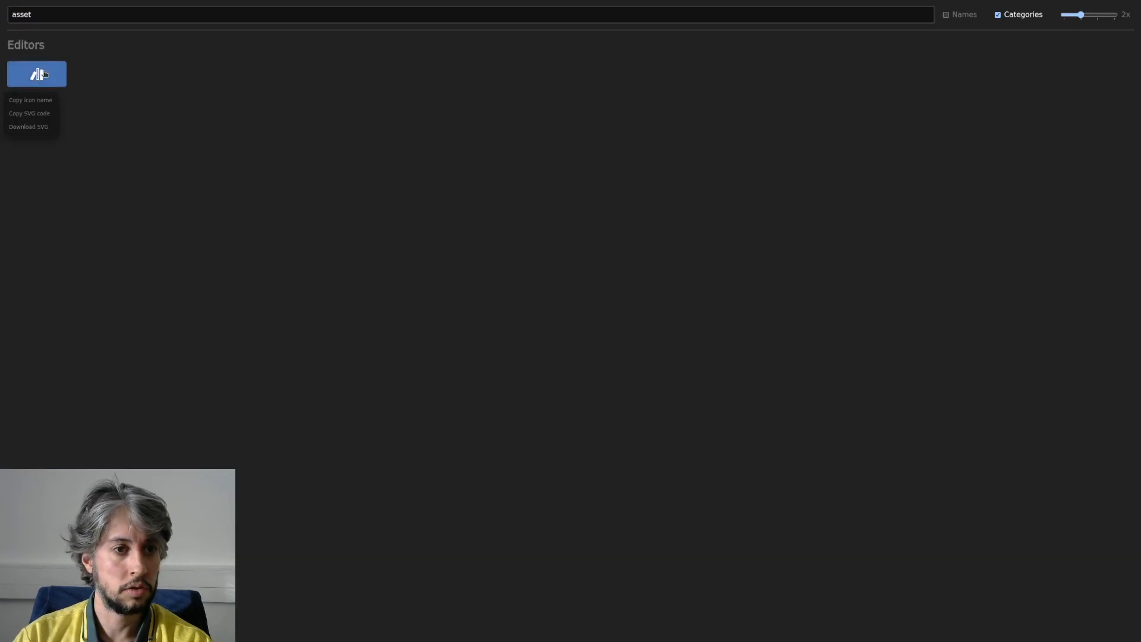
pyautogui.click(49, 119)
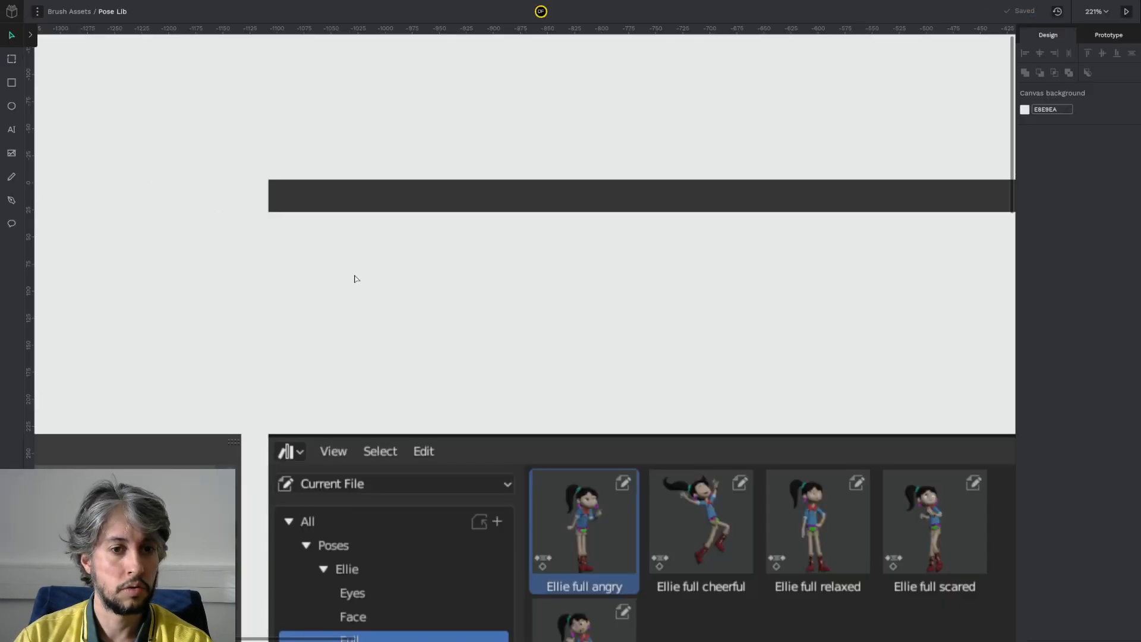
# Step: Paste the asset browser icon into the Penpot board and place it at the start of the header bar
pyautogui.hotkey('ctrl', 'v')
pyautogui.moveTo(355, 275); pyautogui.dragTo(287, 196)
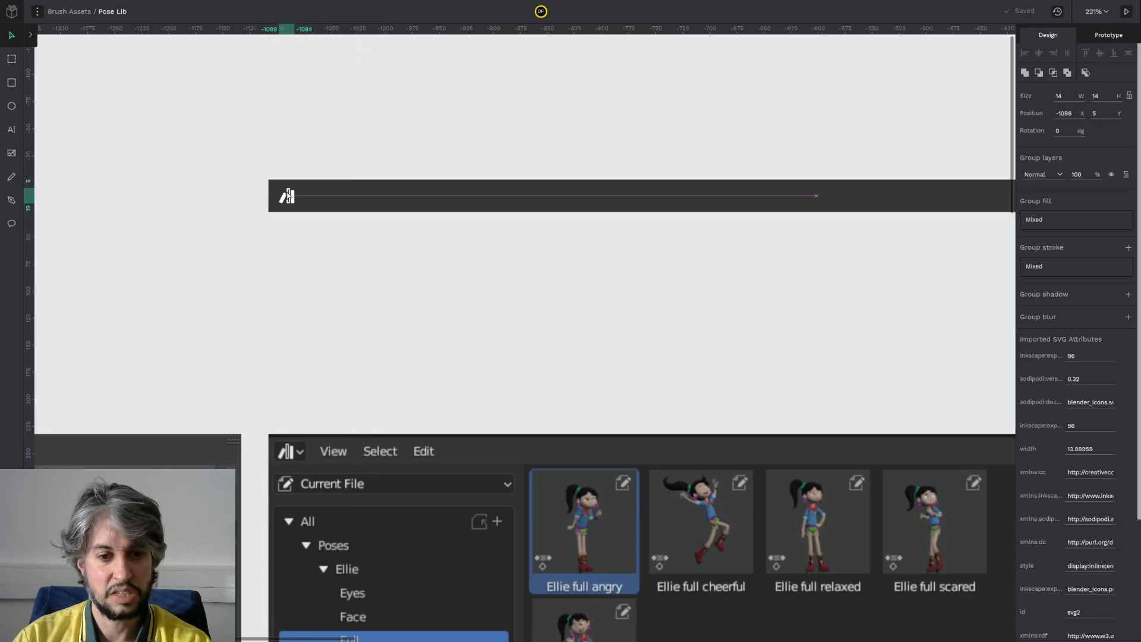
pyautogui.keyDown('ctrl'); pyautogui.scroll(3, 285, 235); pyautogui.keyUp('ctrl')
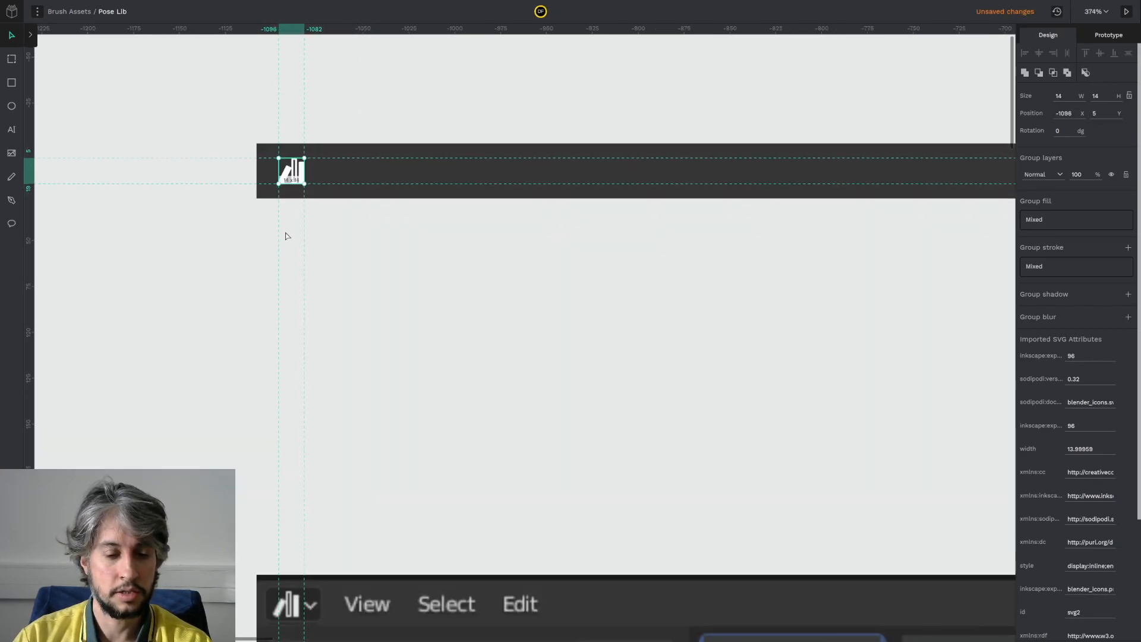
pyautogui.click(313, 291)
# Step: Draw a rectangle about 29 × 18 px with corner radius 2 around the icon and stack it between icon and bar
pyautogui.click(11, 82)
pyautogui.keyDown('ctrl'); pyautogui.scroll(4, 309, 169); pyautogui.keyUp('ctrl')
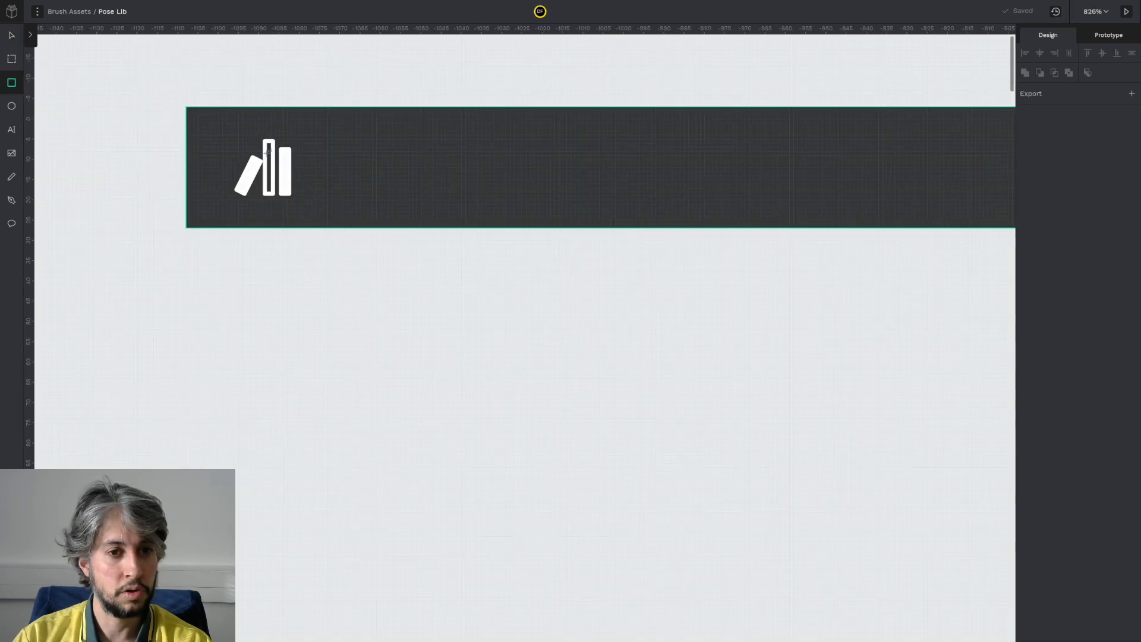
pyautogui.moveTo(206, 139); pyautogui.dragTo(324, 212)
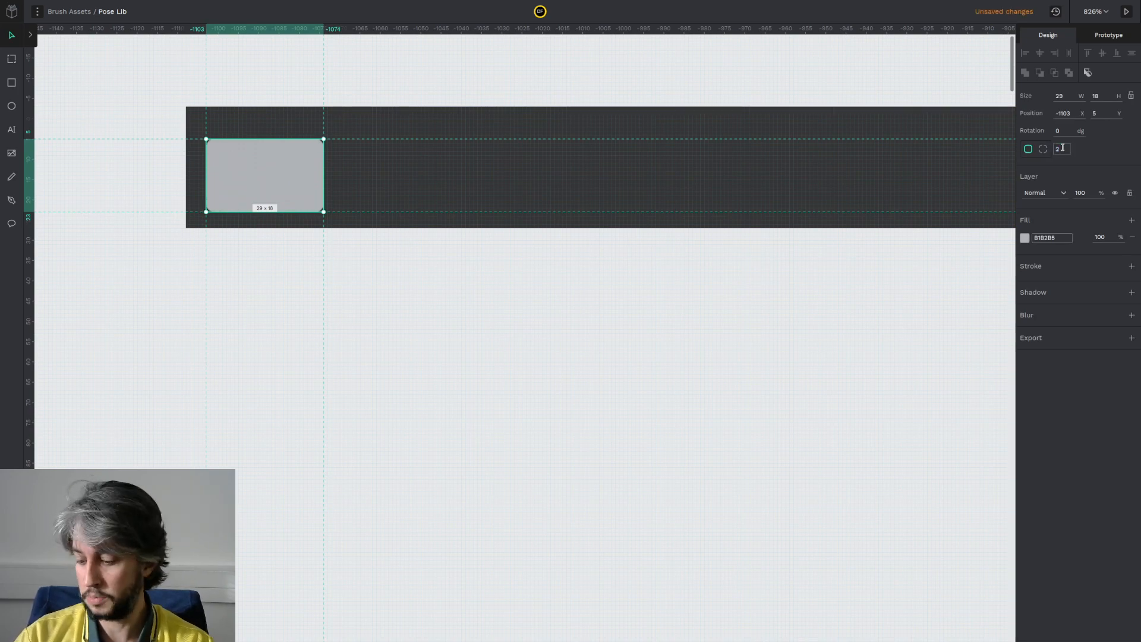
pyautogui.hotkey('ctrl', 'shift', 'Down')
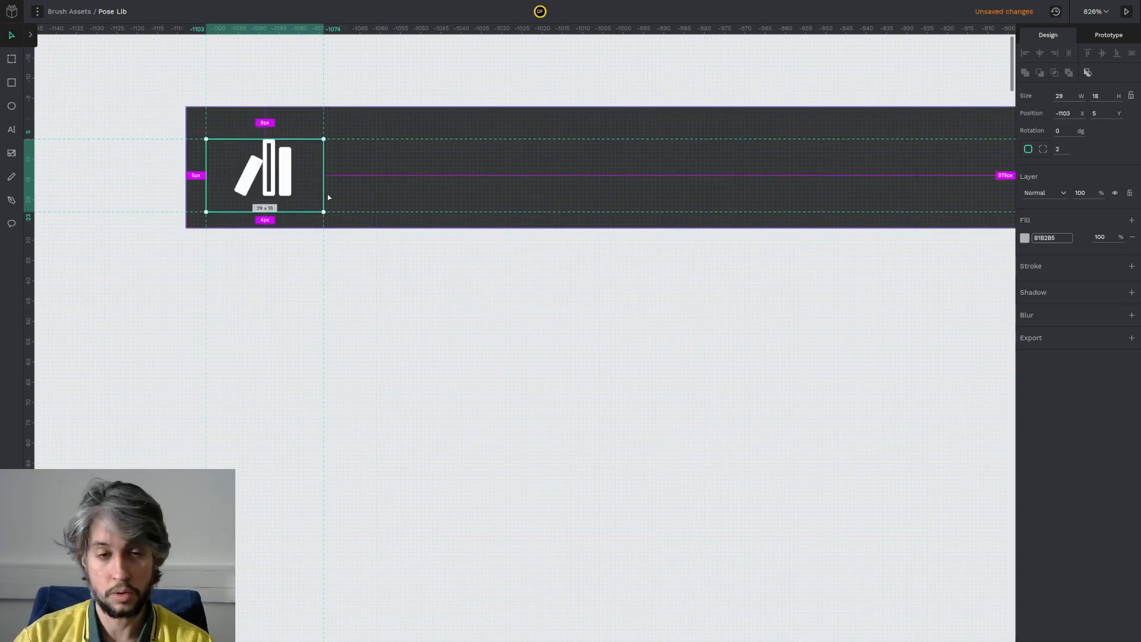
pyautogui.click(435, 207)
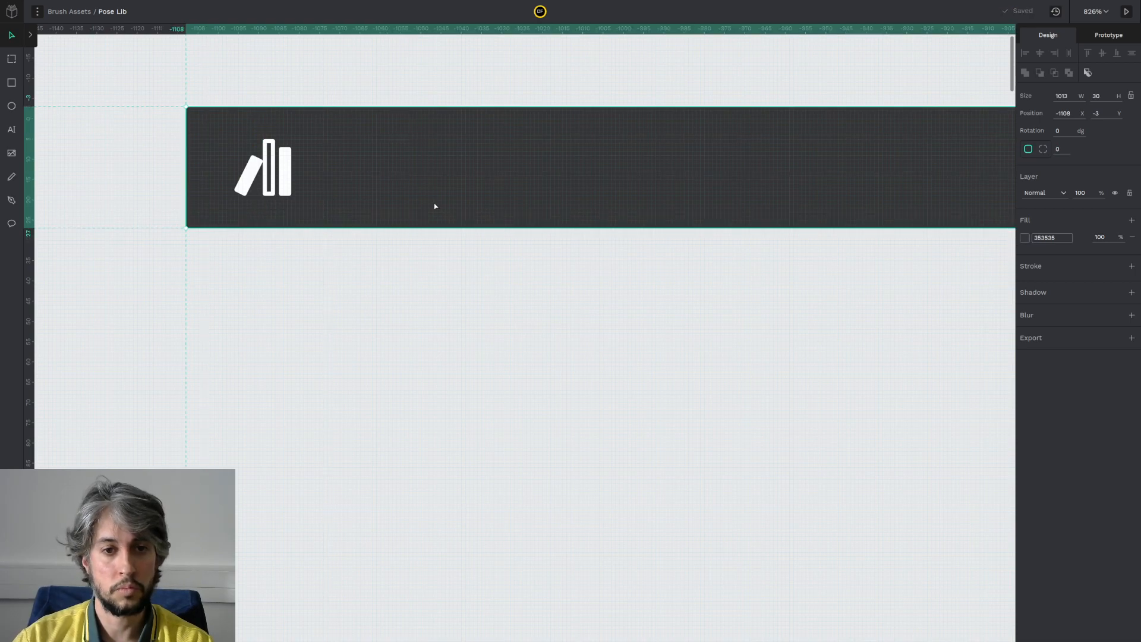
pyautogui.hotkey('ctrl', 'shift', 'Down')
pyautogui.click(434, 313)
# Step: Nudge the rectangle behind the icon up to Y 3 and fill it with the screenshot button's colour 282828
pyautogui.scroll(-3, 434, 314)
pyautogui.scroll(-5, 558, 376)
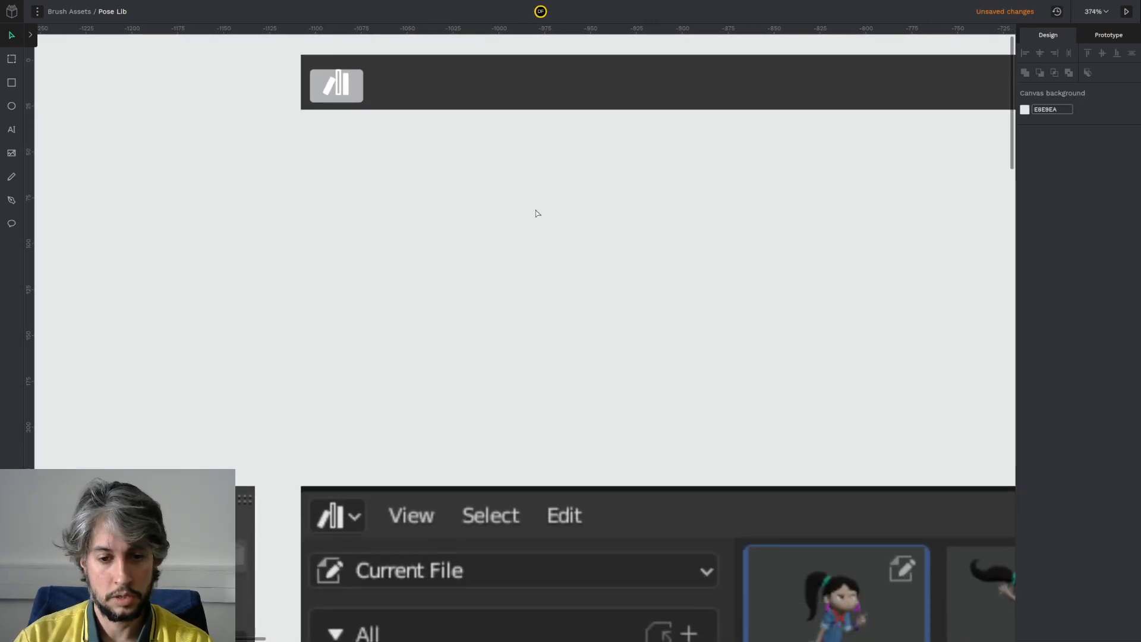
pyautogui.click(360, 97)
pyautogui.press('Up')
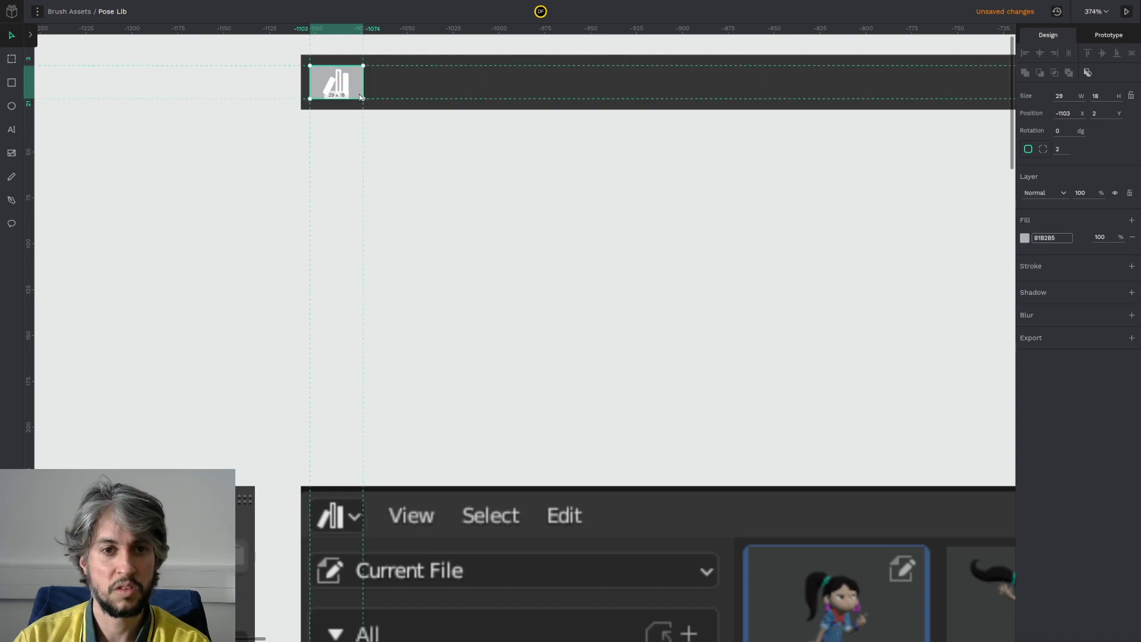
pyautogui.click(1025, 238)
pyautogui.click(905, 222)
pyautogui.click(349, 502)
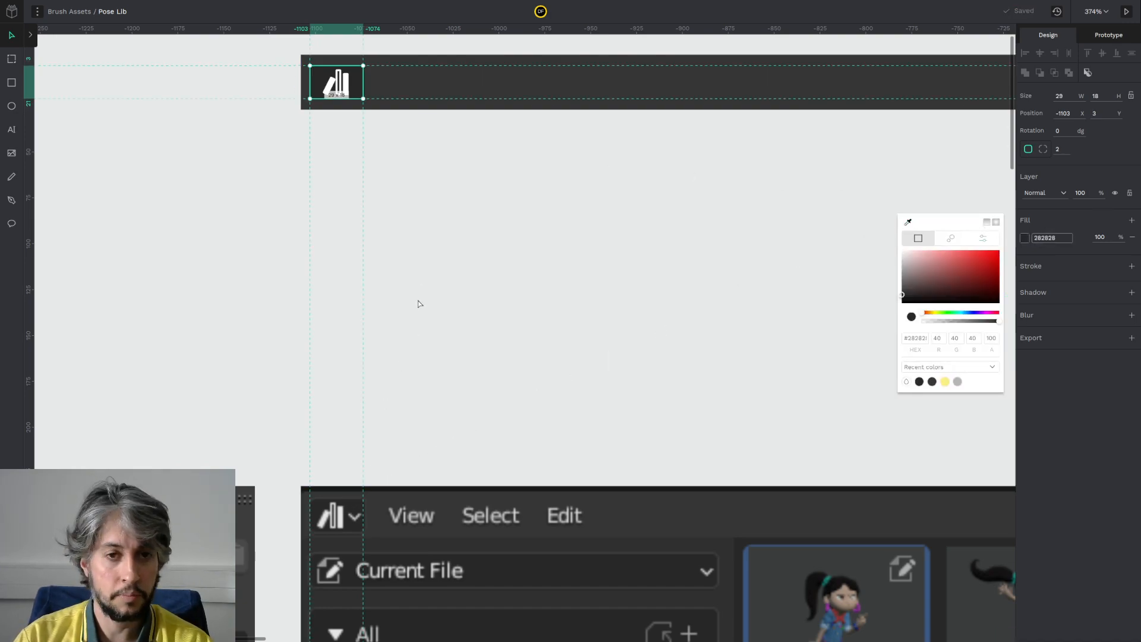
pyautogui.click(411, 332)
# Step: Add a 1 px solid centred stroke to the rectangle behind the icon
pyautogui.scroll(5, 382, 255)
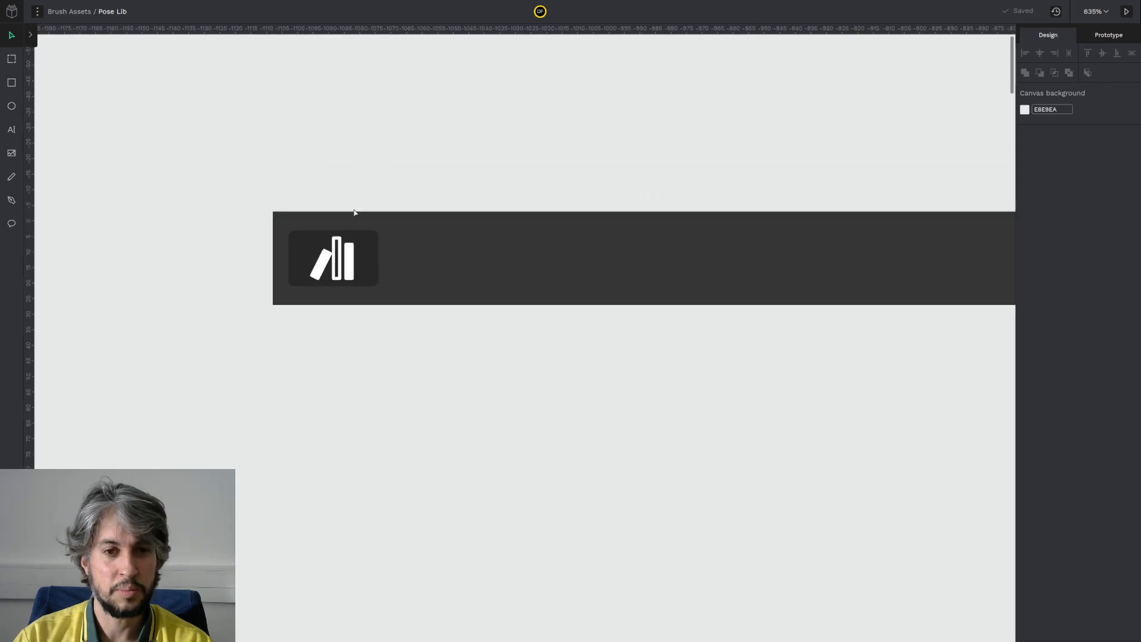
pyautogui.click(367, 249)
pyautogui.click(1130, 266)
# Step: Set the rectangle's fill to 3a3a3a, sampled from the outline of the editor button in the screenshot
pyautogui.scroll(-3, 606, 382)
pyautogui.scroll(-3, 499, 200)
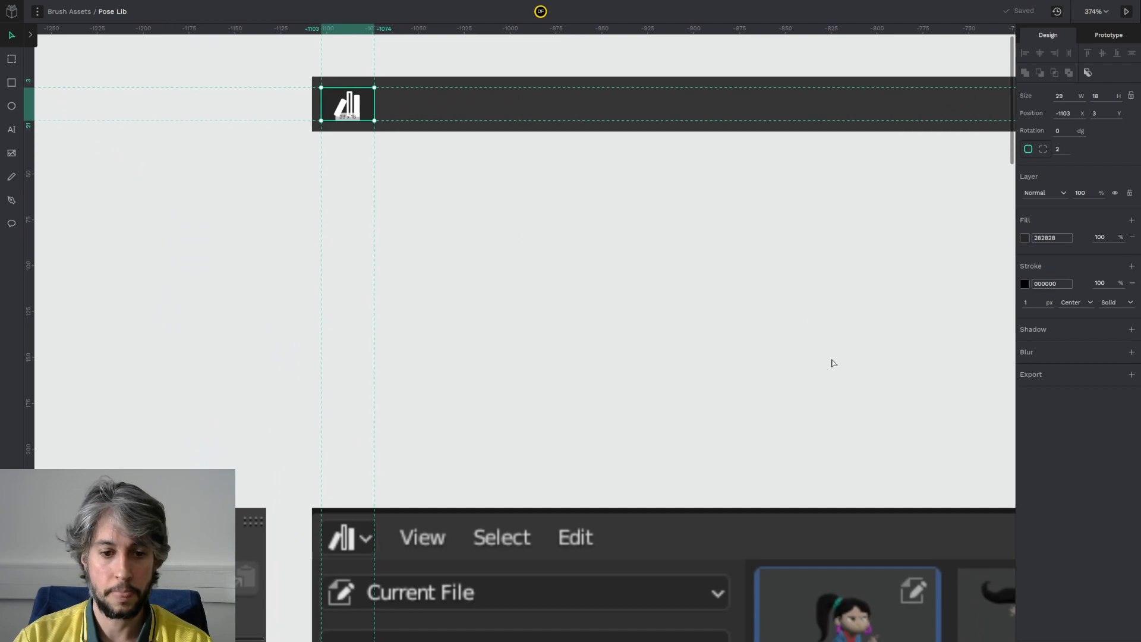
pyautogui.scroll(5, 357, 517)
pyautogui.scroll(-5, 354, 517)
pyautogui.scroll(5, 381, 327)
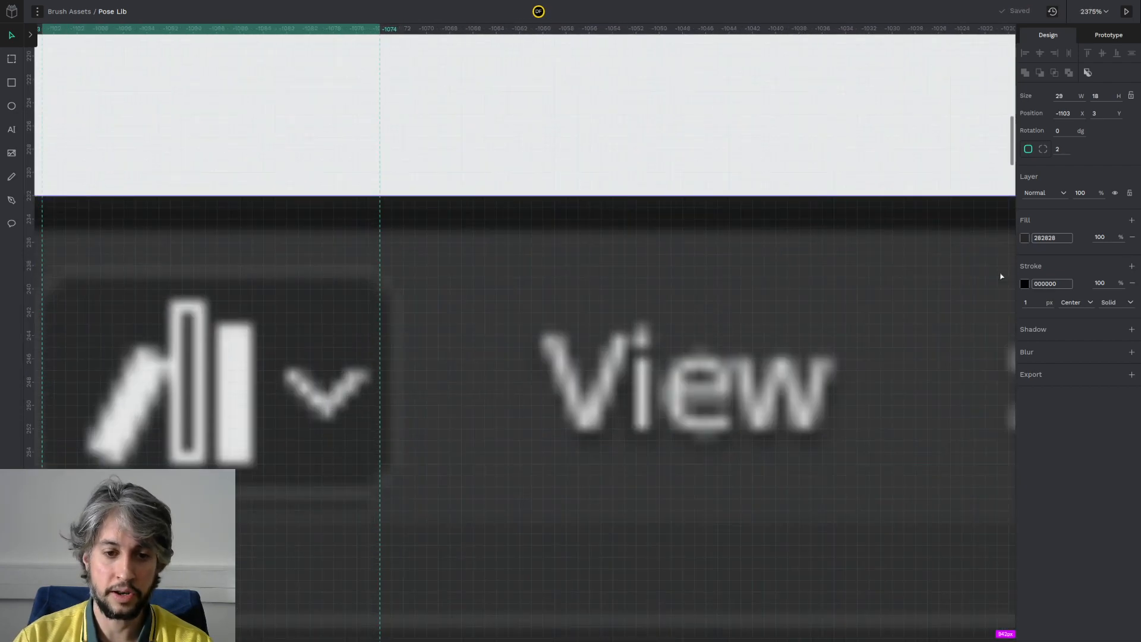
pyautogui.click(1030, 238)
pyautogui.click(914, 223)
pyautogui.click(374, 491)
pyautogui.scroll(-5, 536, 192)
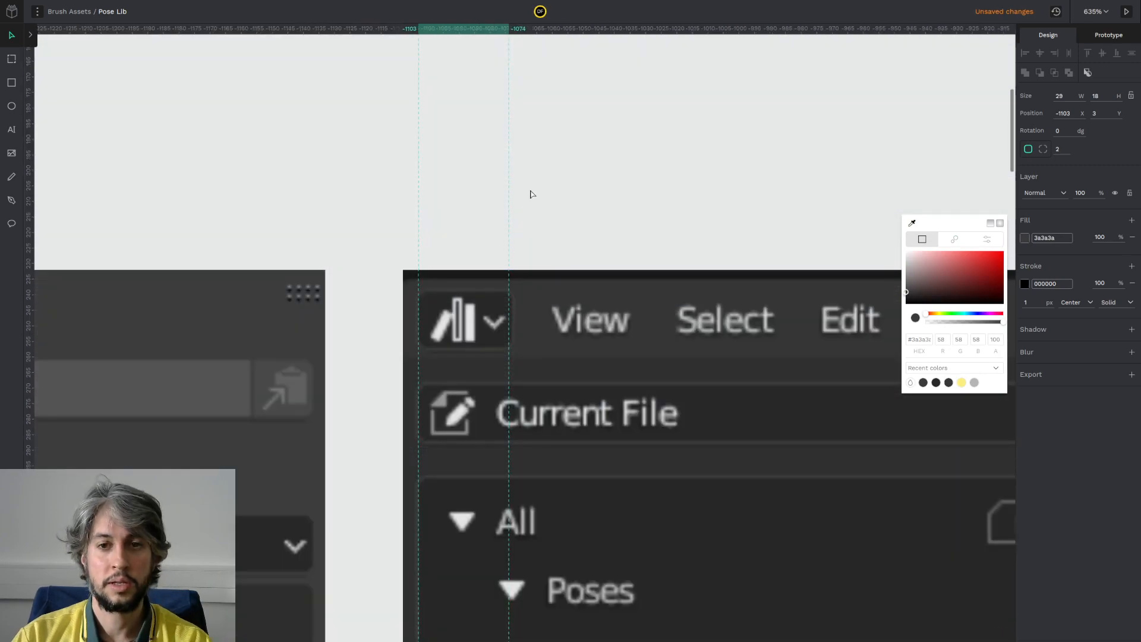
pyautogui.scroll(-3, 530, 196)
pyautogui.scroll(3, 494, 372)
pyautogui.click(496, 291)
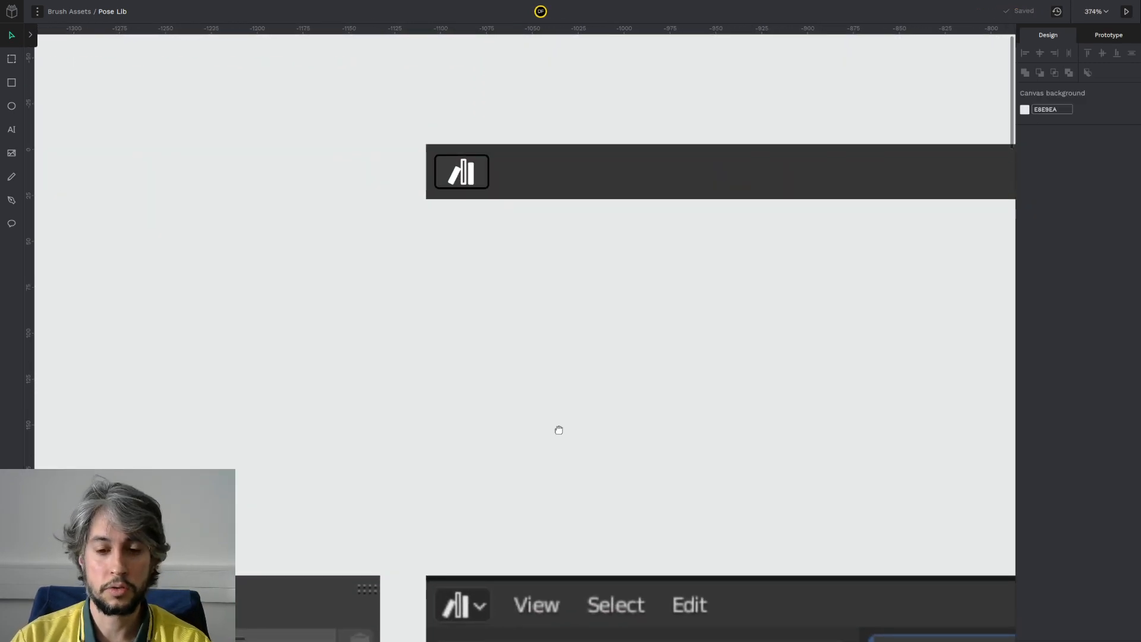
# Step: Recolour the rectangle's stroke with the outline colour sampled from below the editor button in the screenshot
pyautogui.scroll(-1, 562, 439)
pyautogui.click(496, 144)
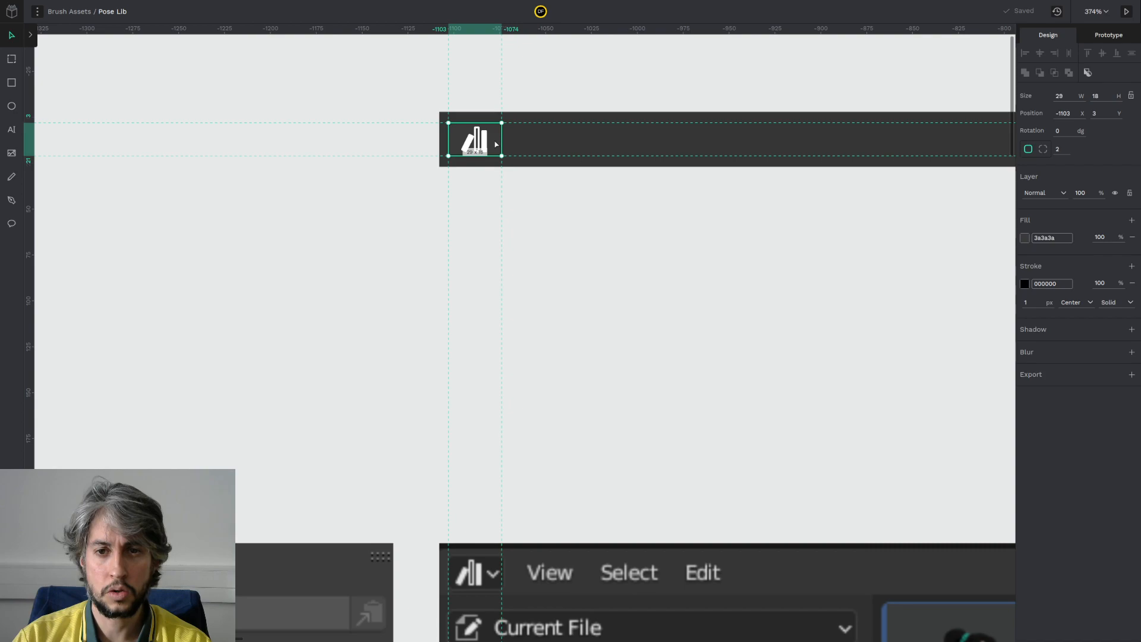
pyautogui.scroll(10, 459, 594)
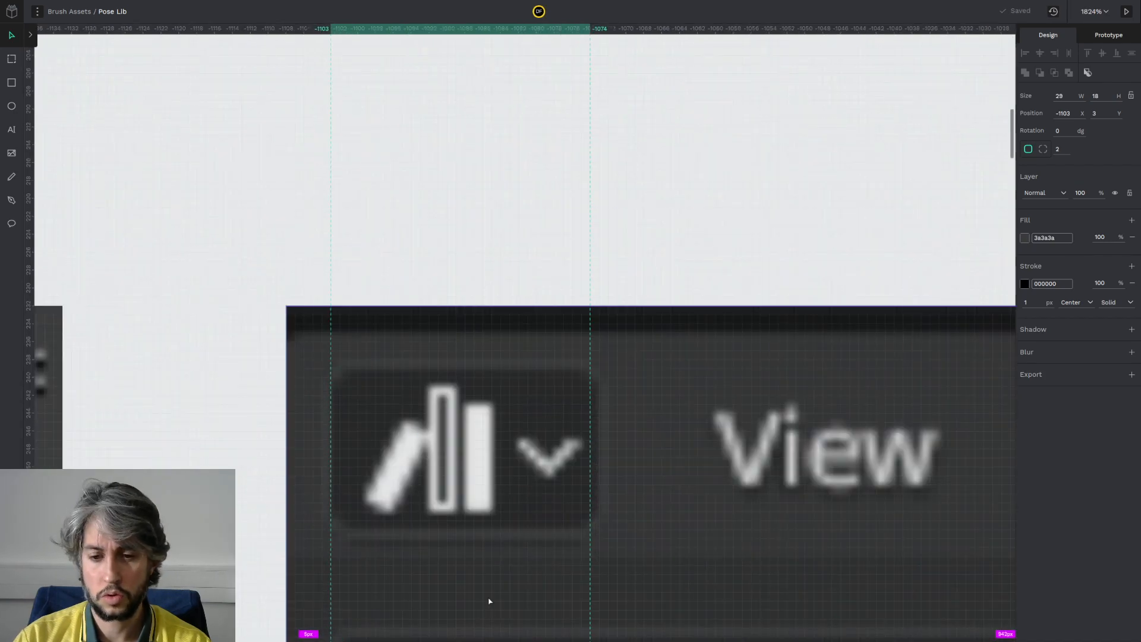
pyautogui.click(1024, 285)
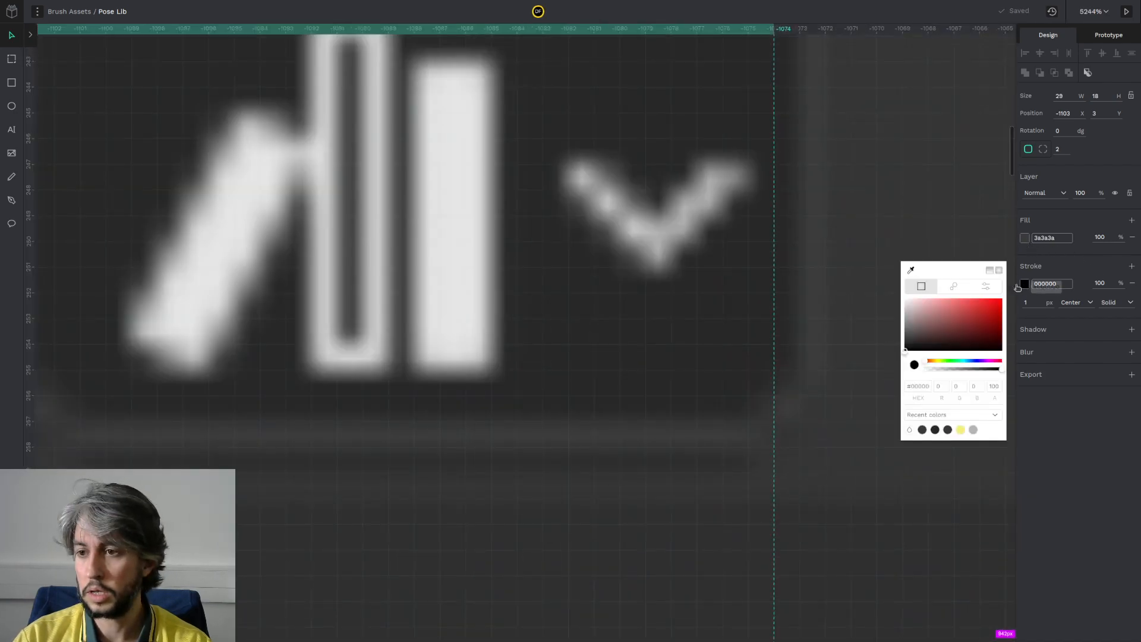
pyautogui.click(912, 271)
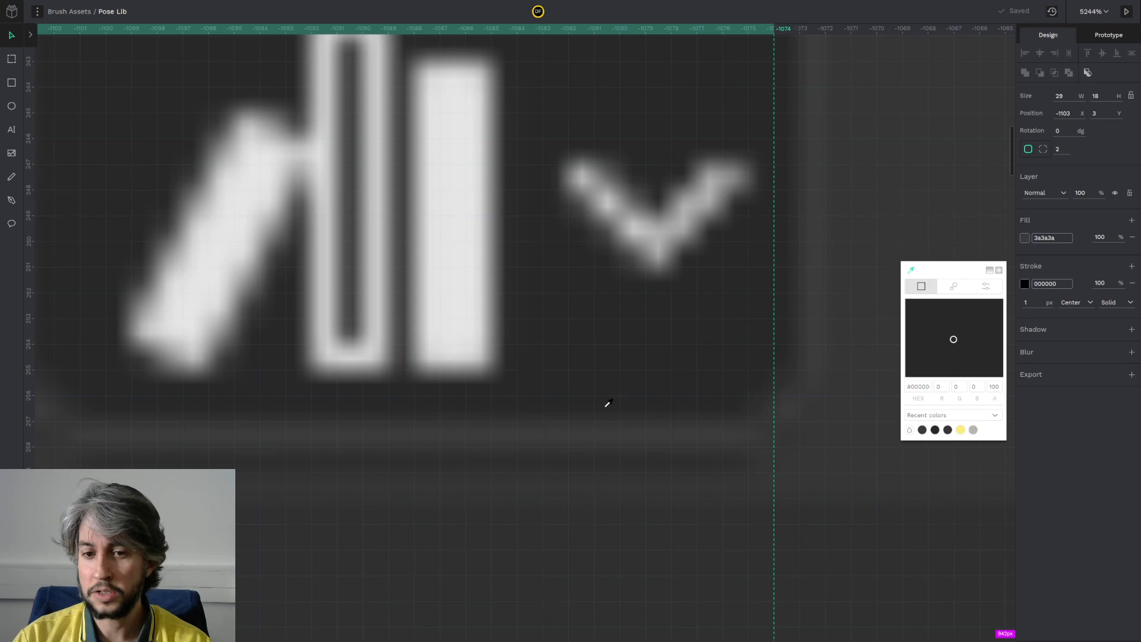
pyautogui.click(548, 433)
pyautogui.scroll(-8, 621, 347)
pyautogui.click(620, 147)
pyautogui.scroll(-4, 621, 144)
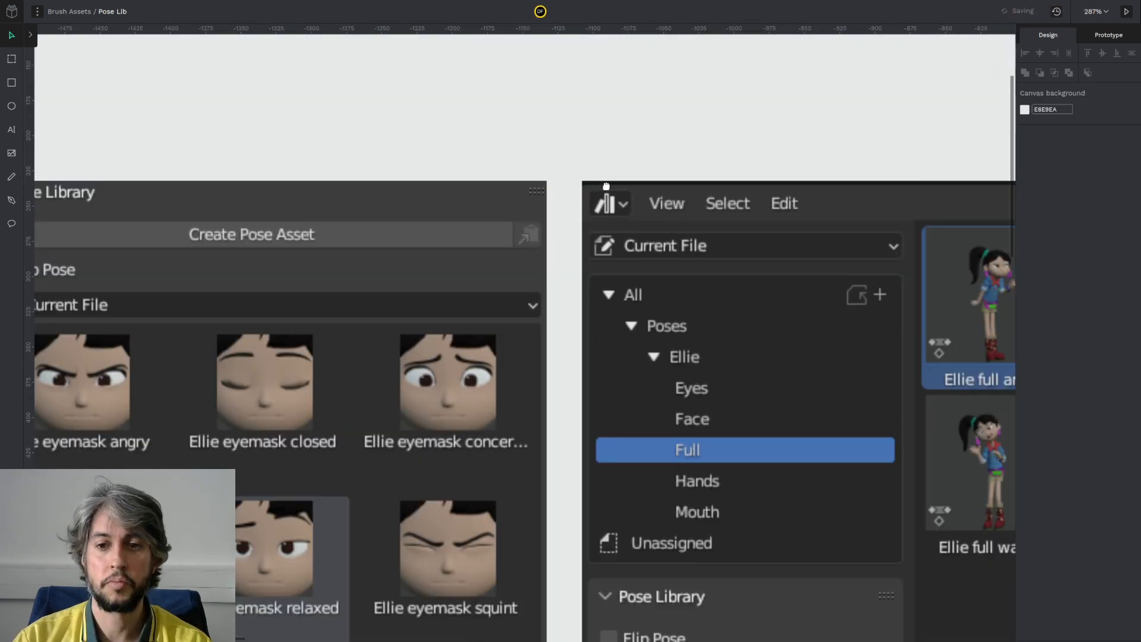
pyautogui.moveTo(611, 177); pyautogui.dragTo(484, 560)
pyautogui.scroll(8, 500, 340)
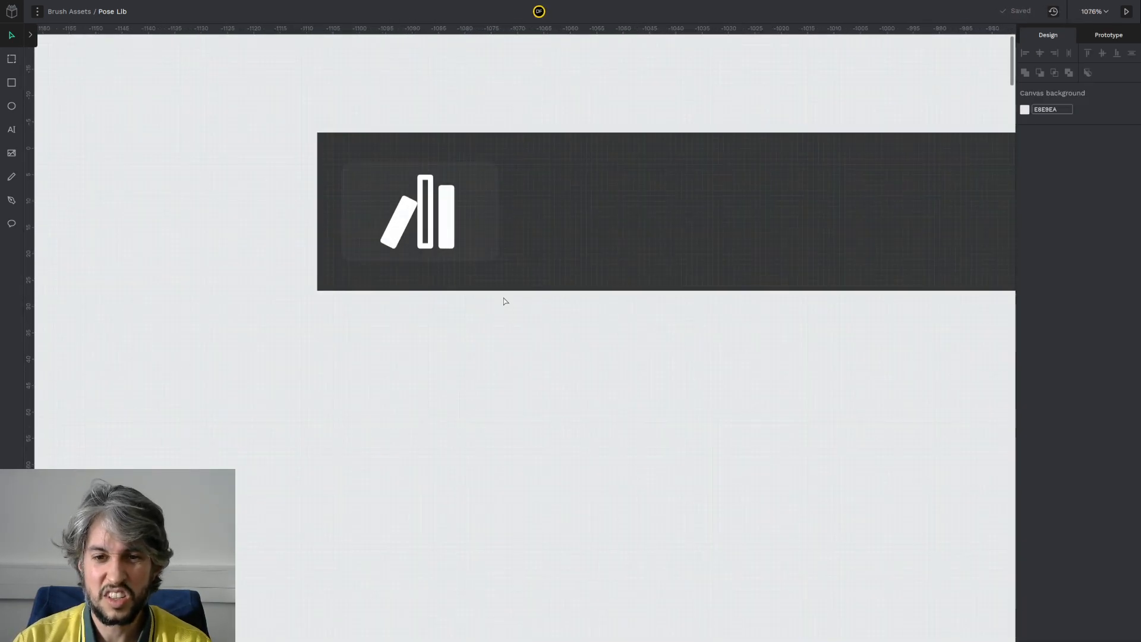
# Step: Set the fill of the rectangle behind the books icon to 282828, sampled from inside the editor button in the screenshot
pyautogui.click(493, 220)
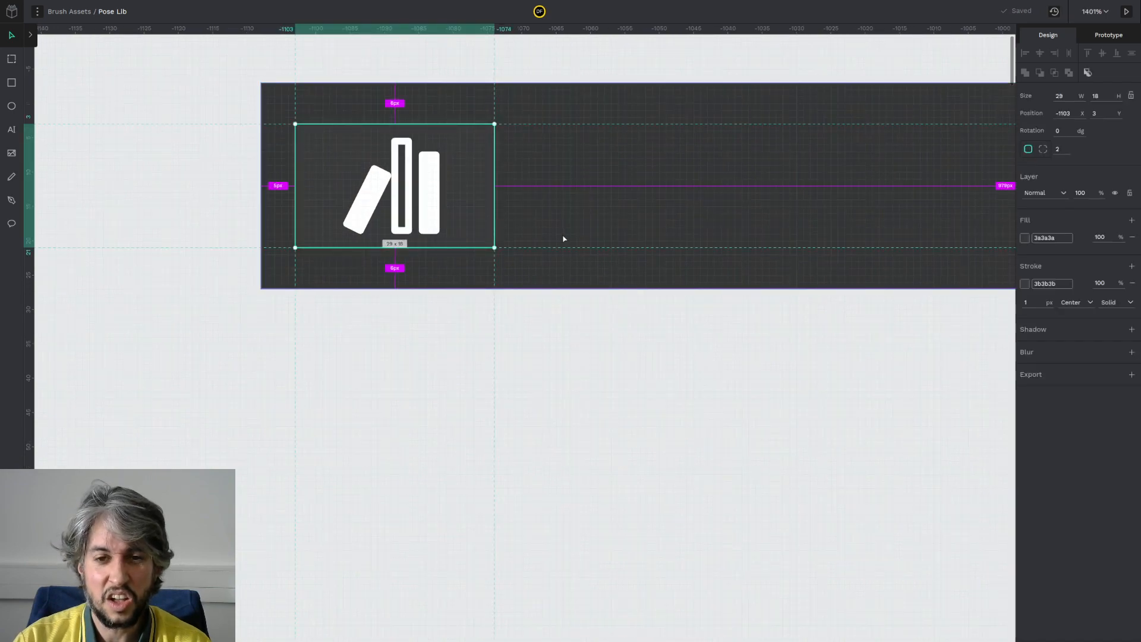
pyautogui.click(563, 239)
pyautogui.scroll(-8, 565, 249)
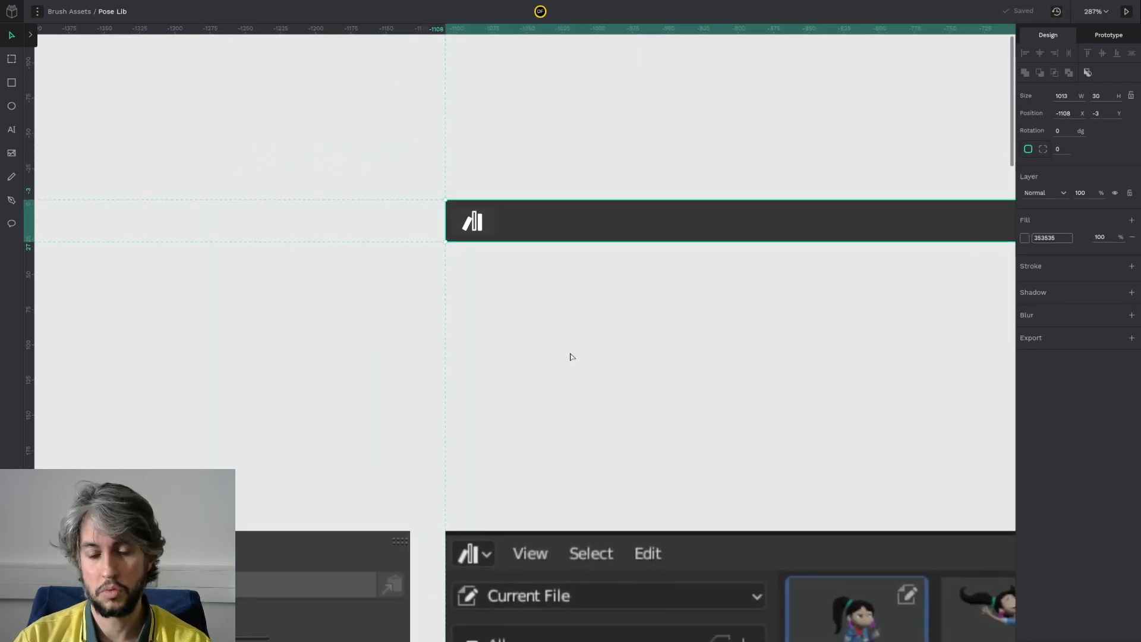
pyautogui.click(487, 230)
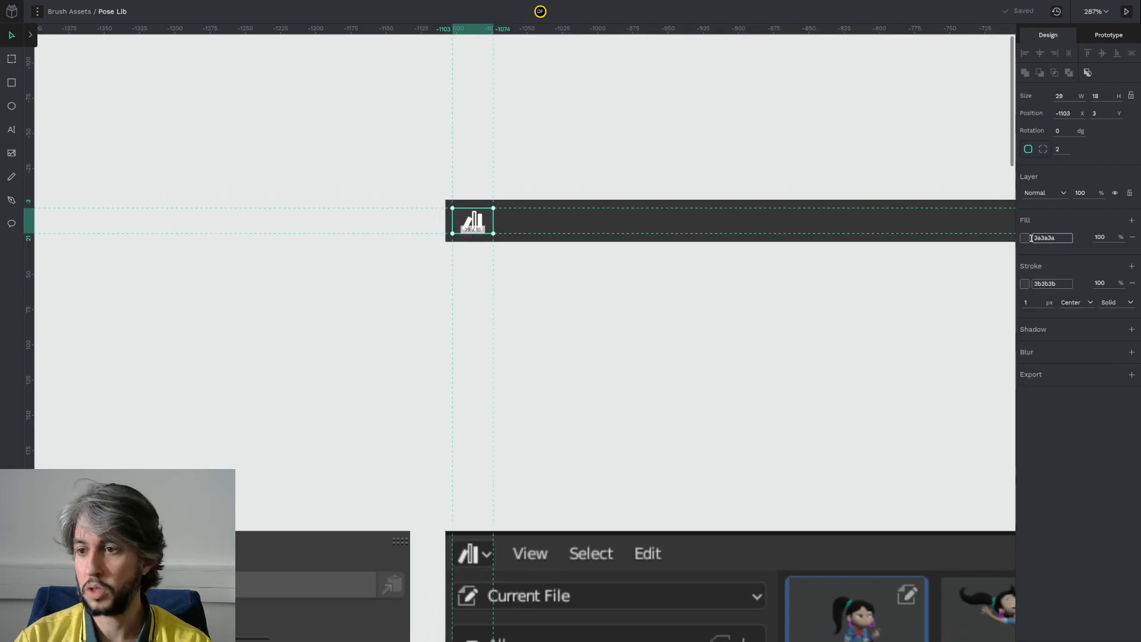
pyautogui.scroll(8, 446, 579)
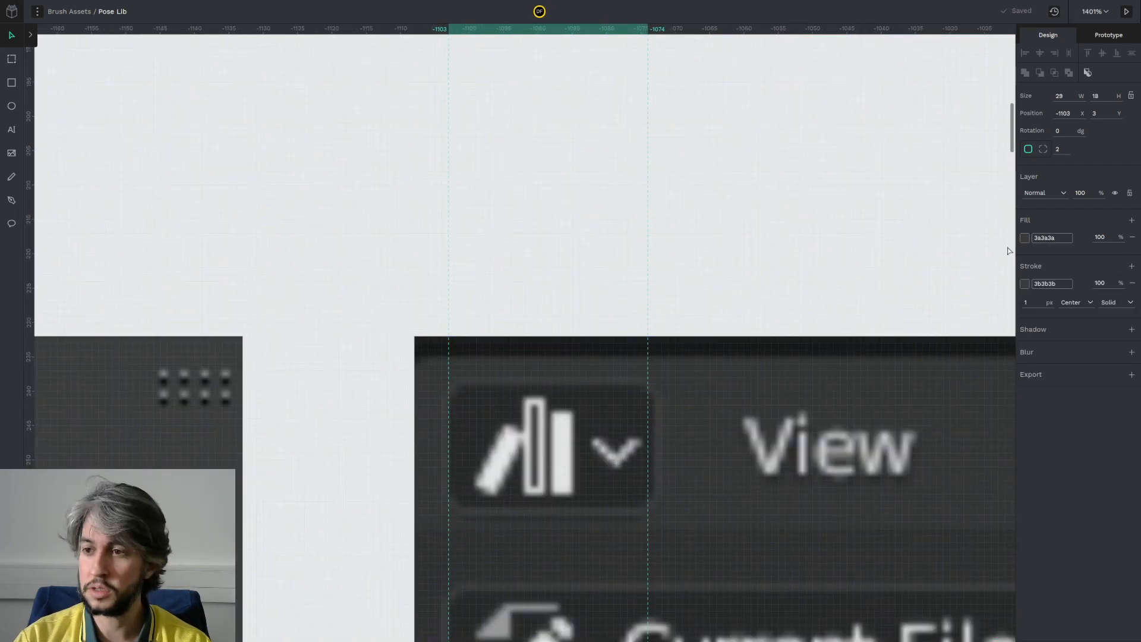
pyautogui.click(1025, 238)
pyautogui.click(909, 219)
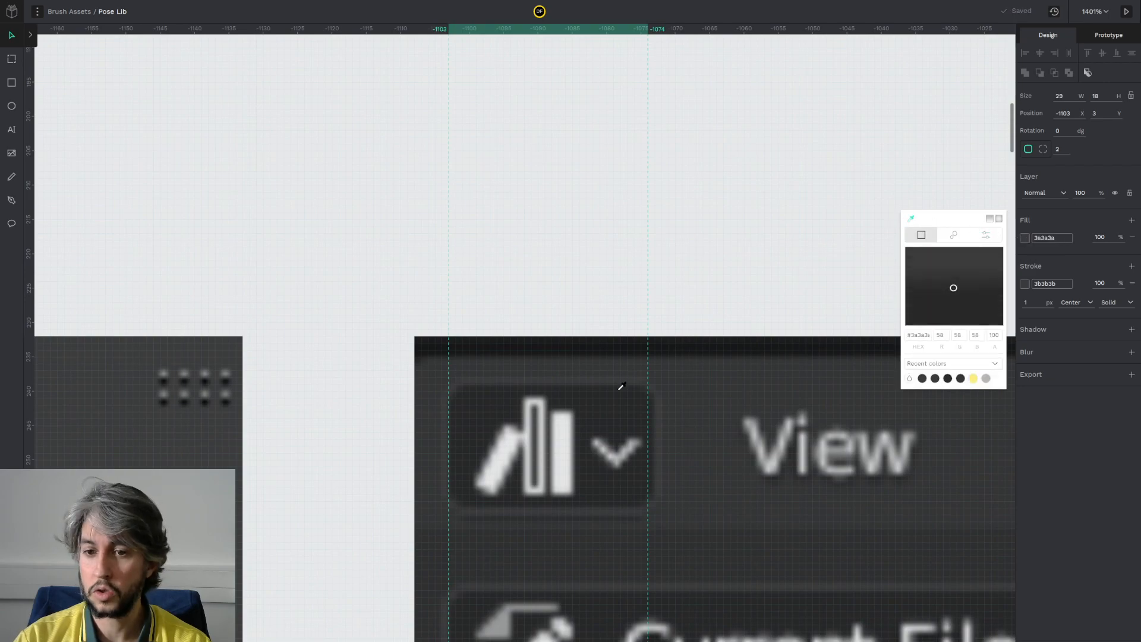
pyautogui.click(606, 423)
pyautogui.scroll(-5, 631, 197)
pyautogui.scroll(-4, 630, 197)
pyautogui.click(634, 156)
# Step: Fill the books icon shape with e5e5e5, sampled from the matching icon in the screenshot
pyautogui.moveTo(648, 107); pyautogui.dragTo(520, 463)
pyautogui.scroll(5, 519, 457)
pyautogui.scroll(-3, 588, 496)
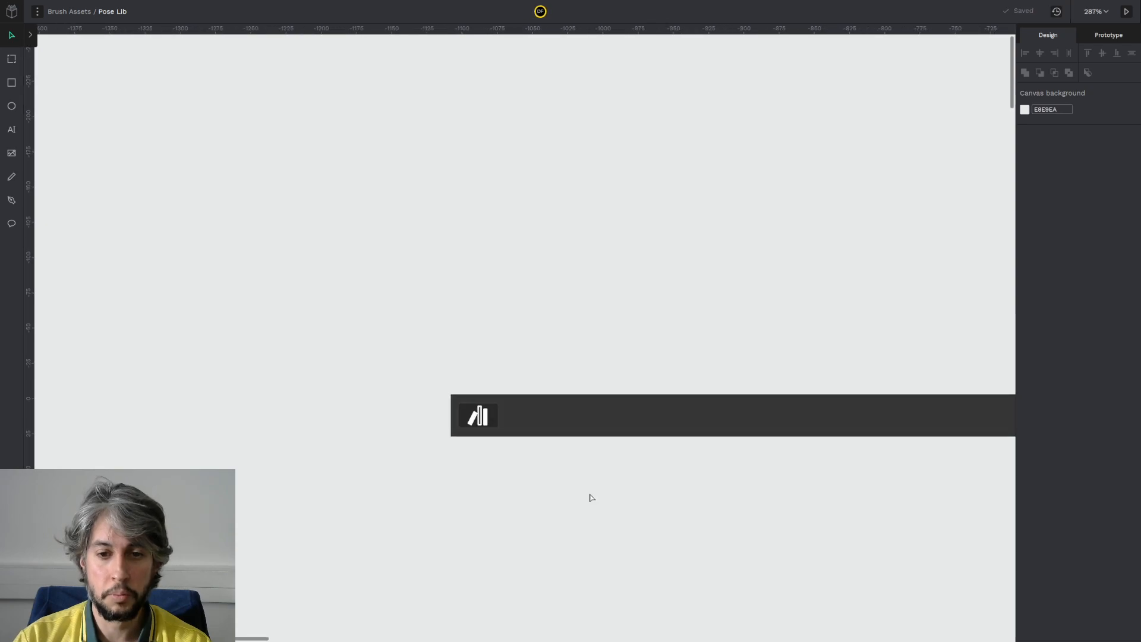
pyautogui.scroll(5, 528, 439)
pyautogui.scroll(-4, 457, 417)
pyautogui.moveTo(611, 573); pyautogui.dragTo(602, 254)
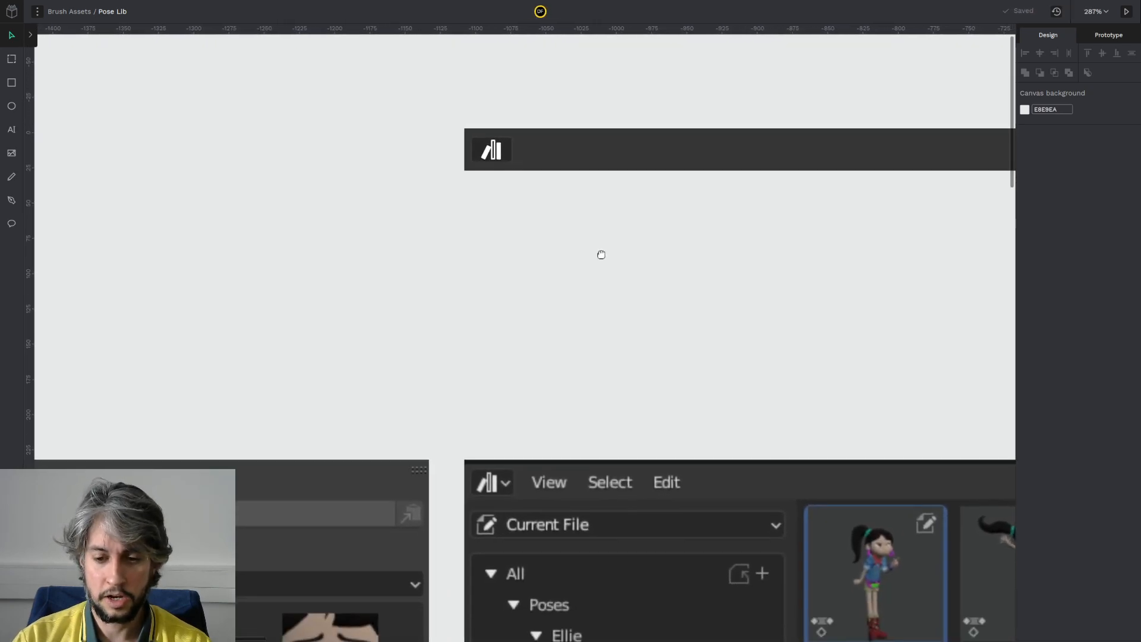
pyautogui.click(489, 155)
pyautogui.press('Escape')
pyautogui.doubleClick(493, 154)
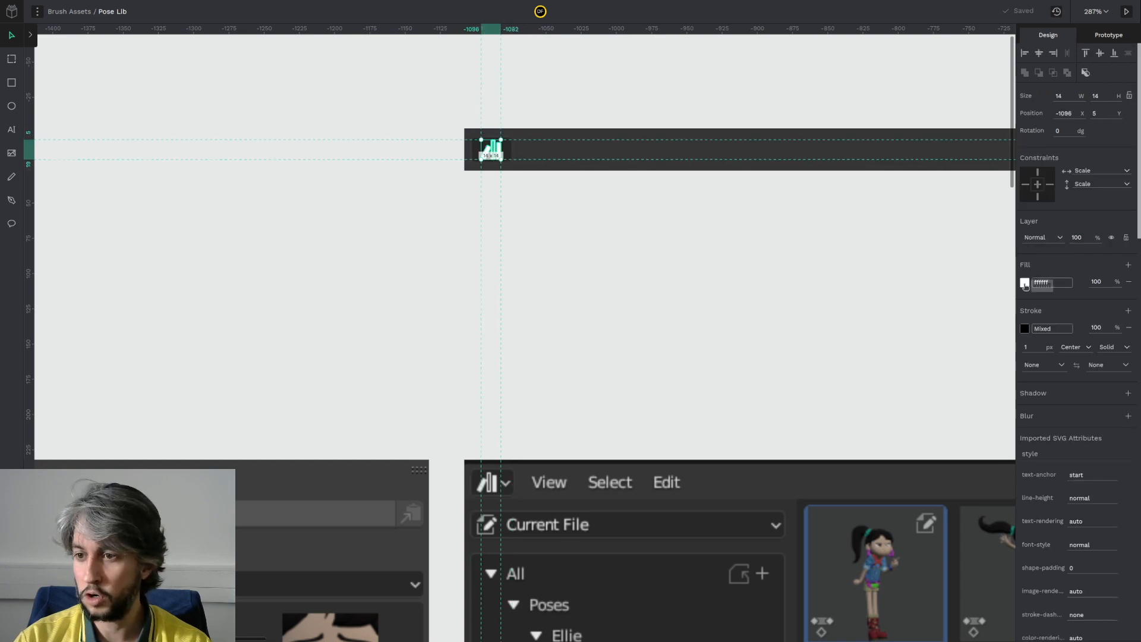
pyautogui.scroll(6, 582, 375)
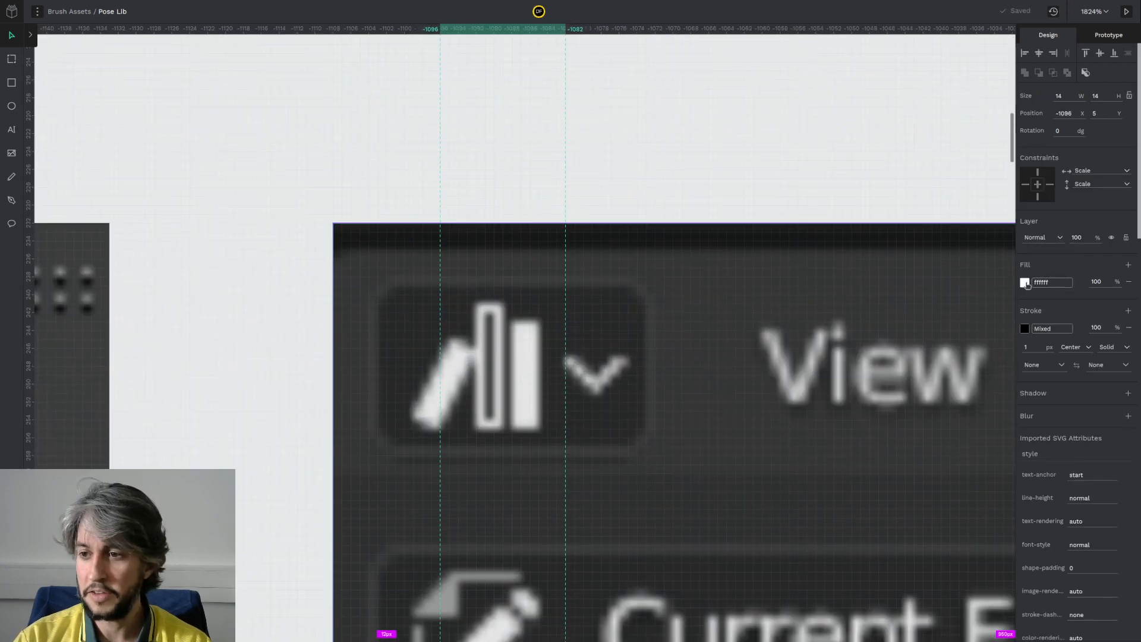
pyautogui.click(1024, 283)
pyautogui.click(913, 266)
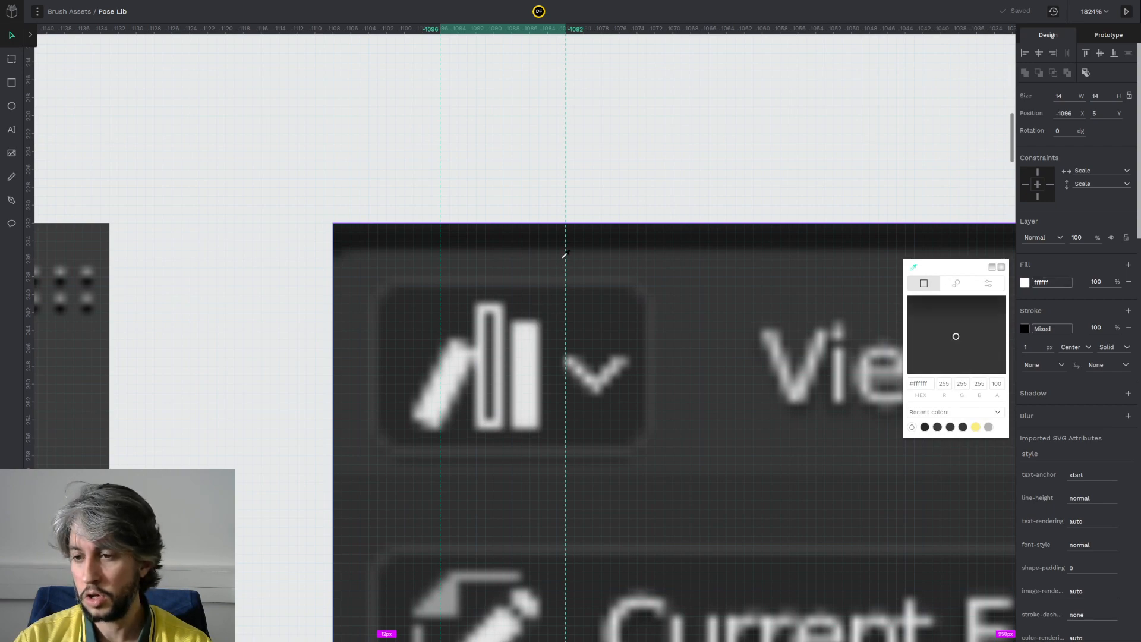
pyautogui.click(529, 365)
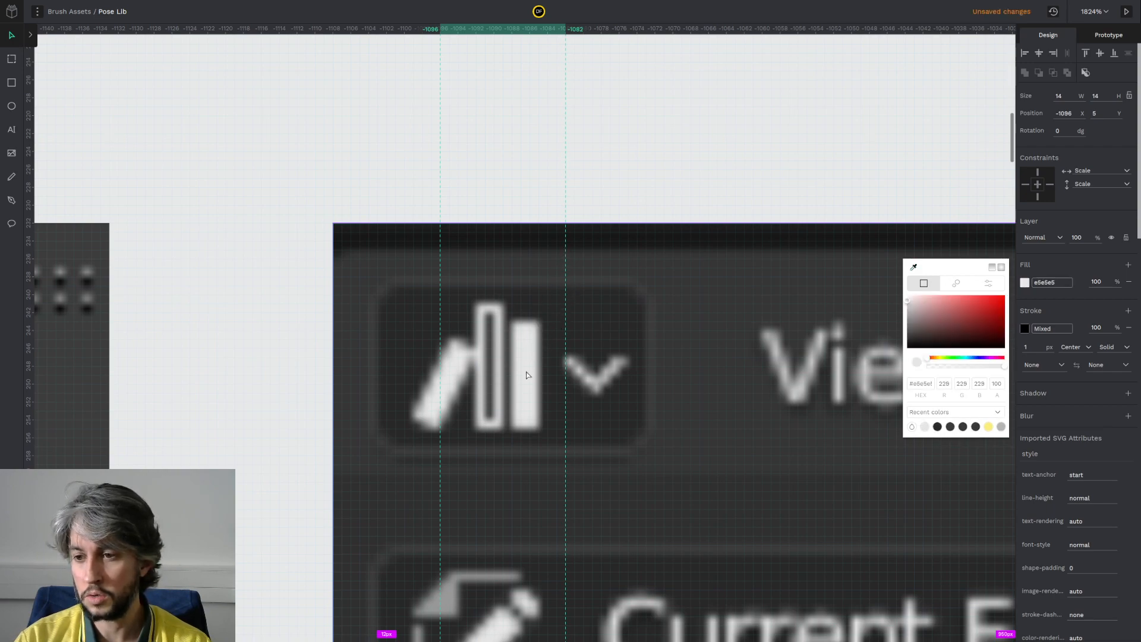
pyautogui.click(626, 133)
# Step: Switch to the Blender icon gallery, search for "arrow" and copy the SVG code of the downward chevron
pyautogui.scroll(-8, 528, 416)
pyautogui.scroll(5, 529, 435)
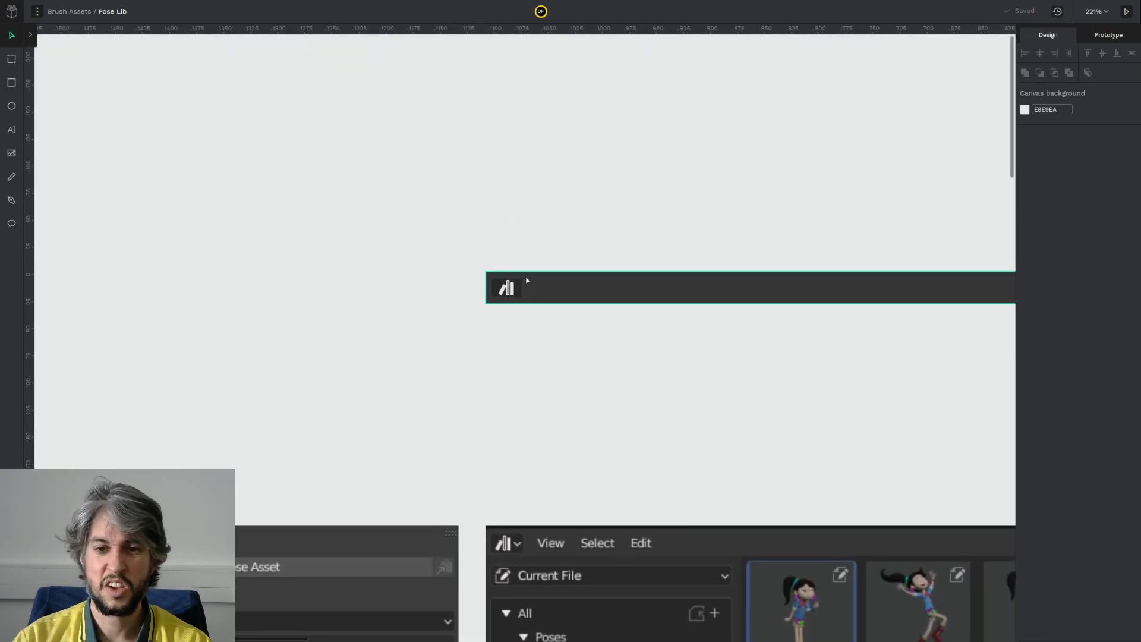
pyautogui.scroll(-3, 594, 427)
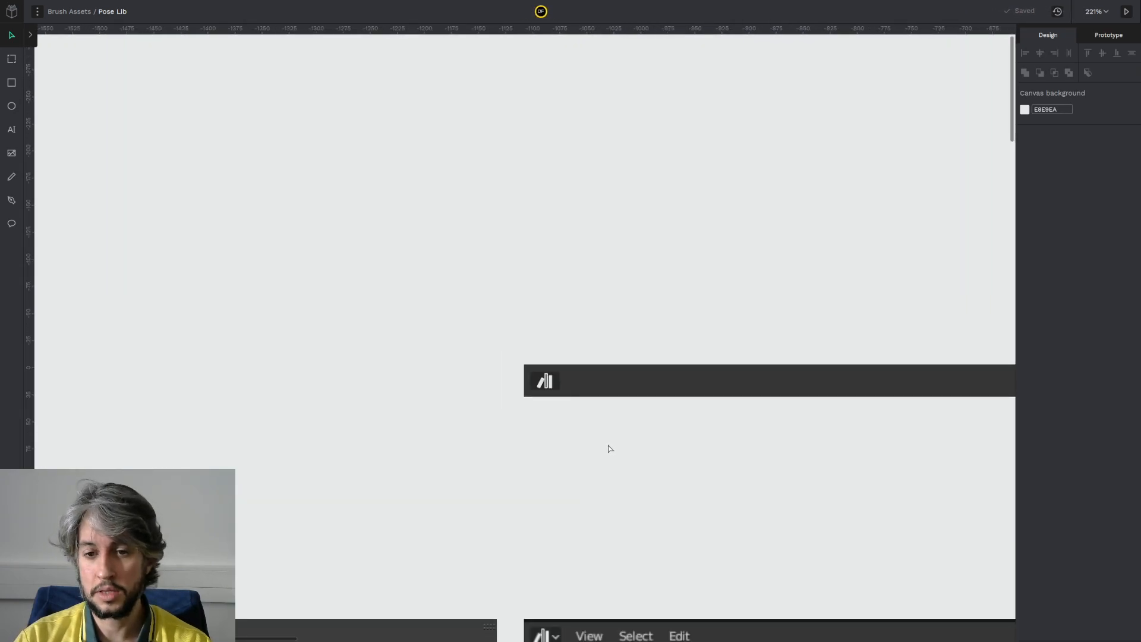
pyautogui.scroll(8, 534, 476)
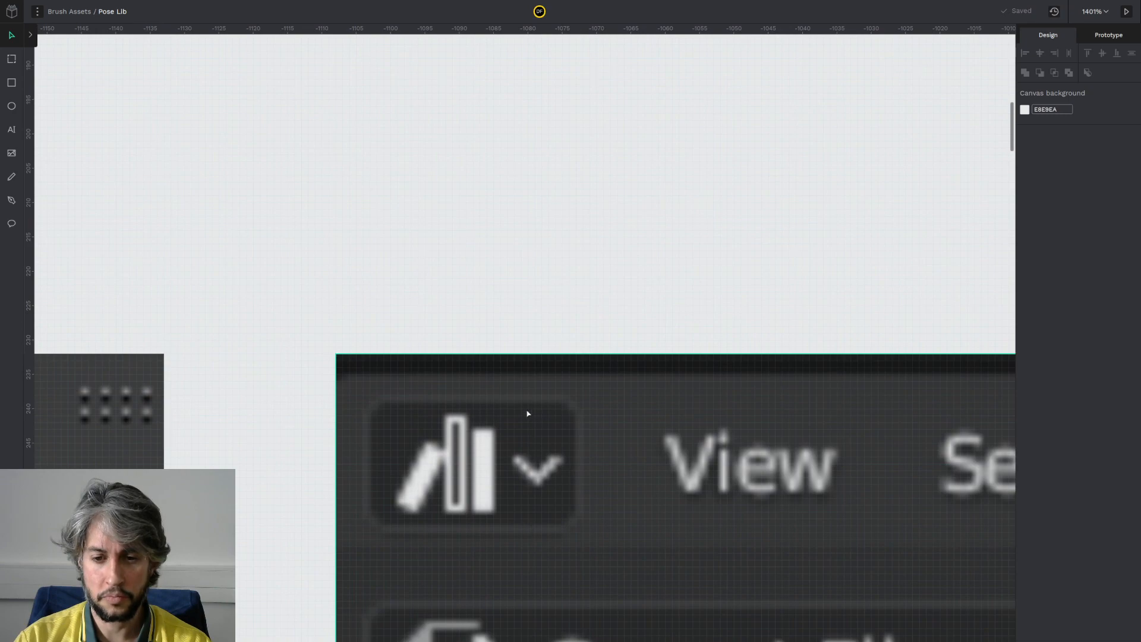
pyautogui.hotkey('ctrl', 'Tab')
pyautogui.tripleClick(236, 16)
pyautogui.write('arrow')
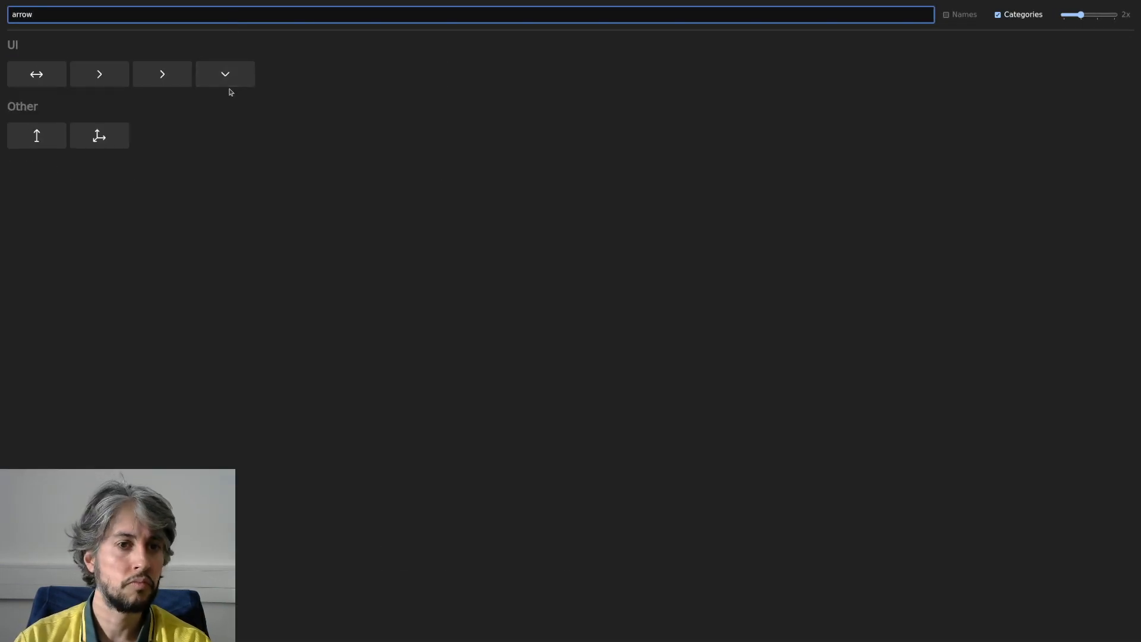
pyautogui.click(236, 81)
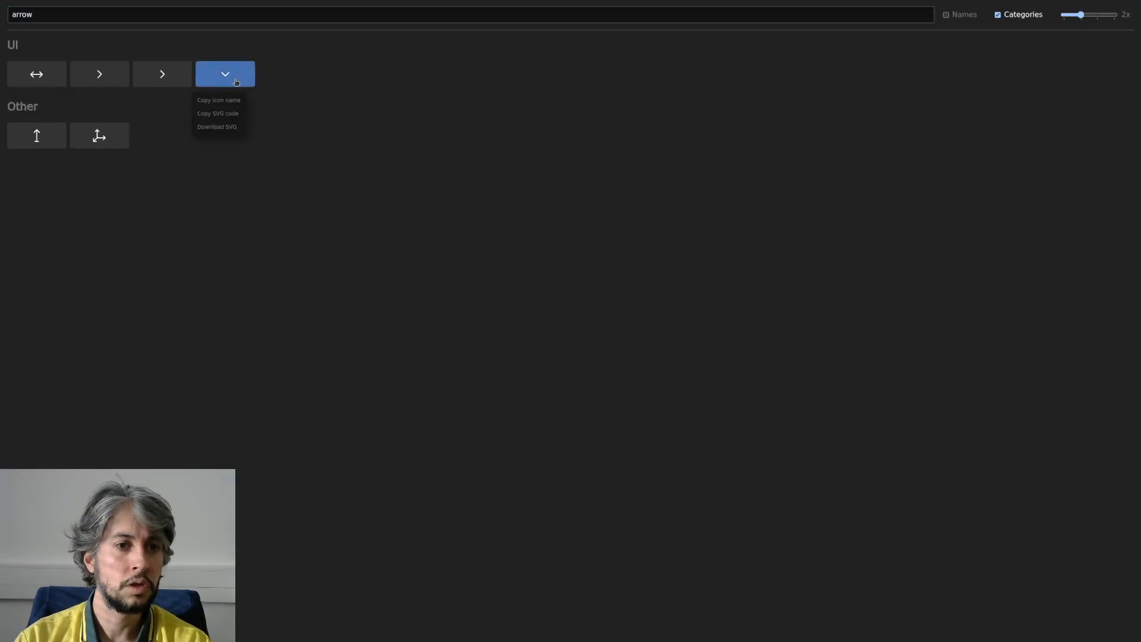
pyautogui.click(236, 113)
# Step: Switch back to Penpot, paste the downward chevron and move it onto the header bar at X -1079, Y 8
pyautogui.hotkey('ctrl', 'Tab')
pyautogui.hotkey('ctrl', 'v')
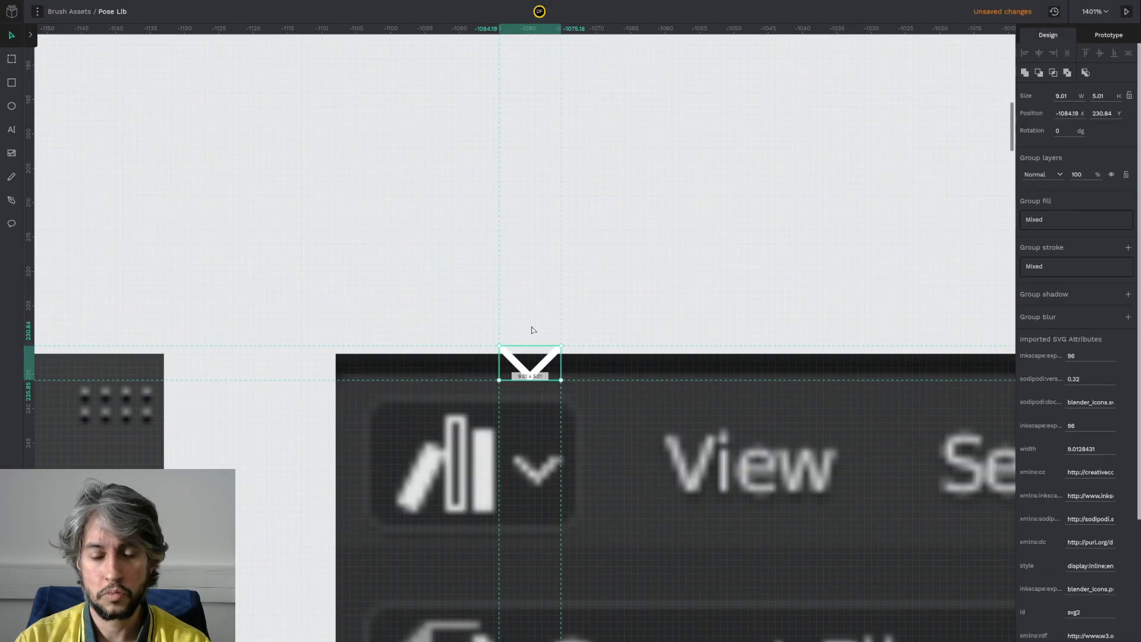
pyautogui.moveTo(539, 372); pyautogui.dragTo(472, 211)
pyautogui.scroll(-5, 544, 328)
pyautogui.scroll(4, 530, 348)
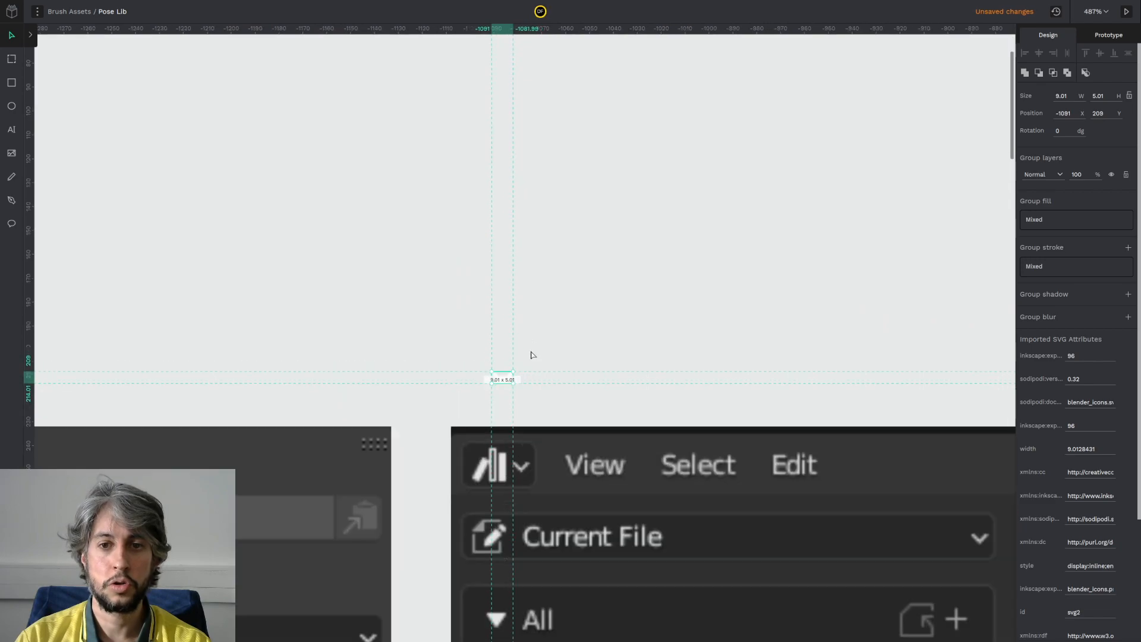
pyautogui.moveTo(503, 382); pyautogui.dragTo(524, 115)
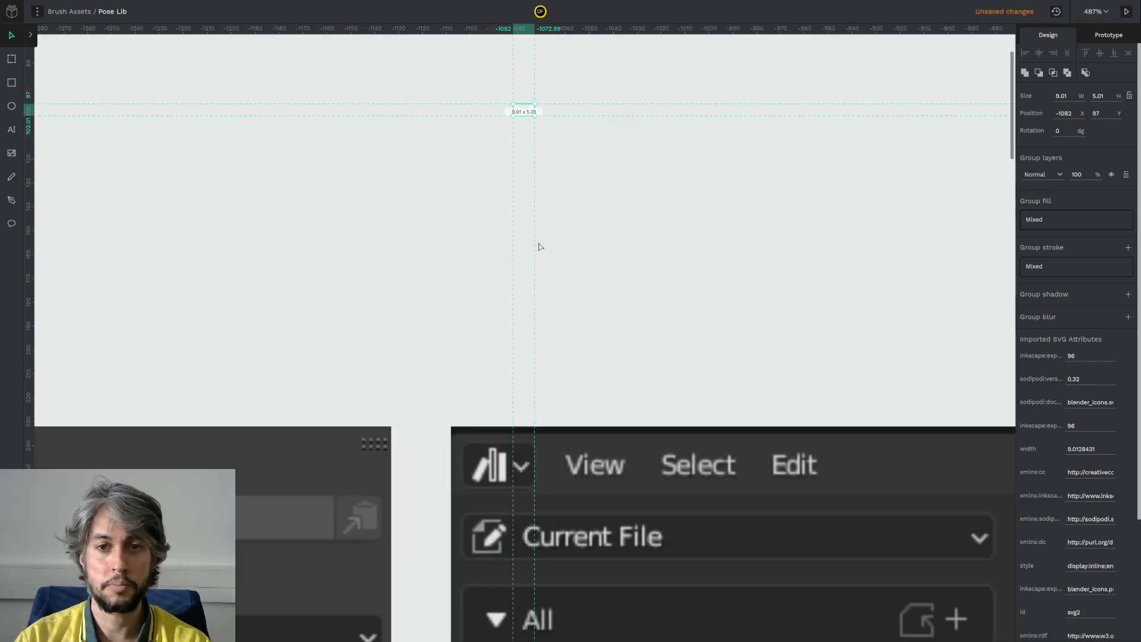
pyautogui.scroll(5, 530, 260)
pyautogui.hscroll(2, 531, 260)
pyautogui.moveTo(418, 456); pyautogui.dragTo(426, 242)
pyautogui.scroll(-5, 509, 291)
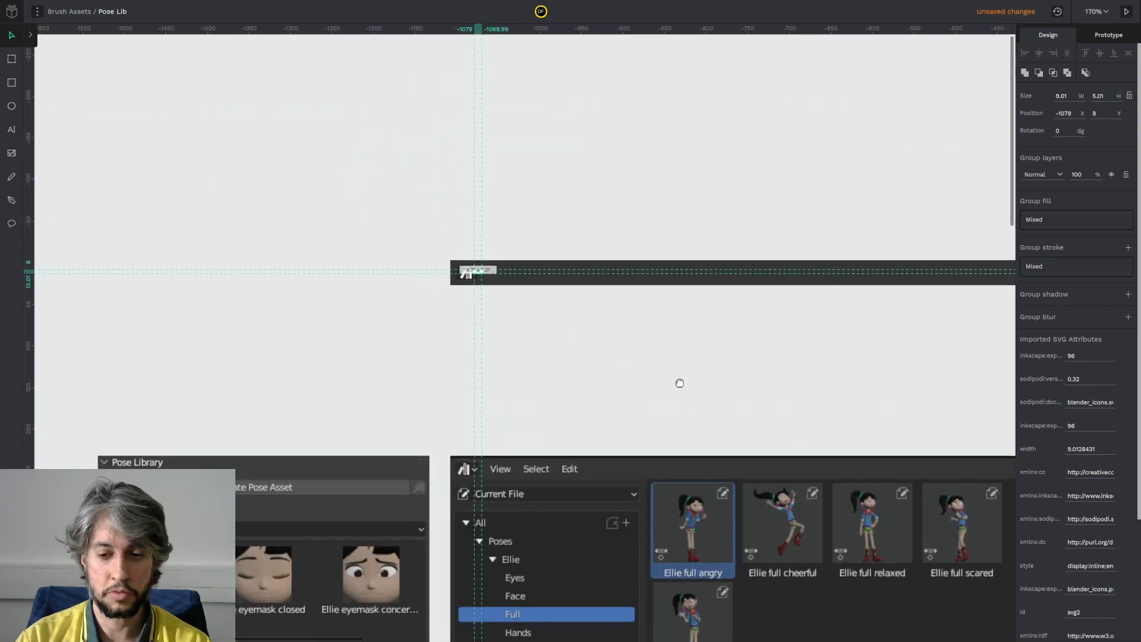
pyautogui.scroll(10, 484, 279)
pyautogui.click(492, 346)
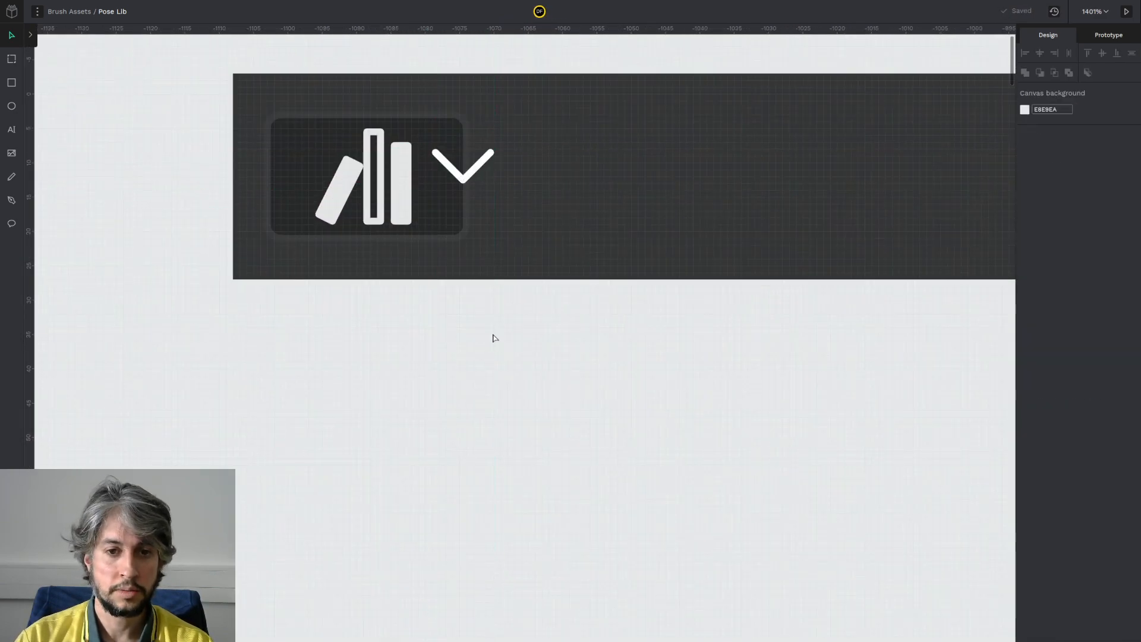
# Step: Nudge the books icon a few pixels left inside its button and move the chevron beside it to X -1084, Y 11
pyautogui.scroll(2, 493, 345)
pyautogui.hscroll(-2, 492, 346)
pyautogui.click(527, 331)
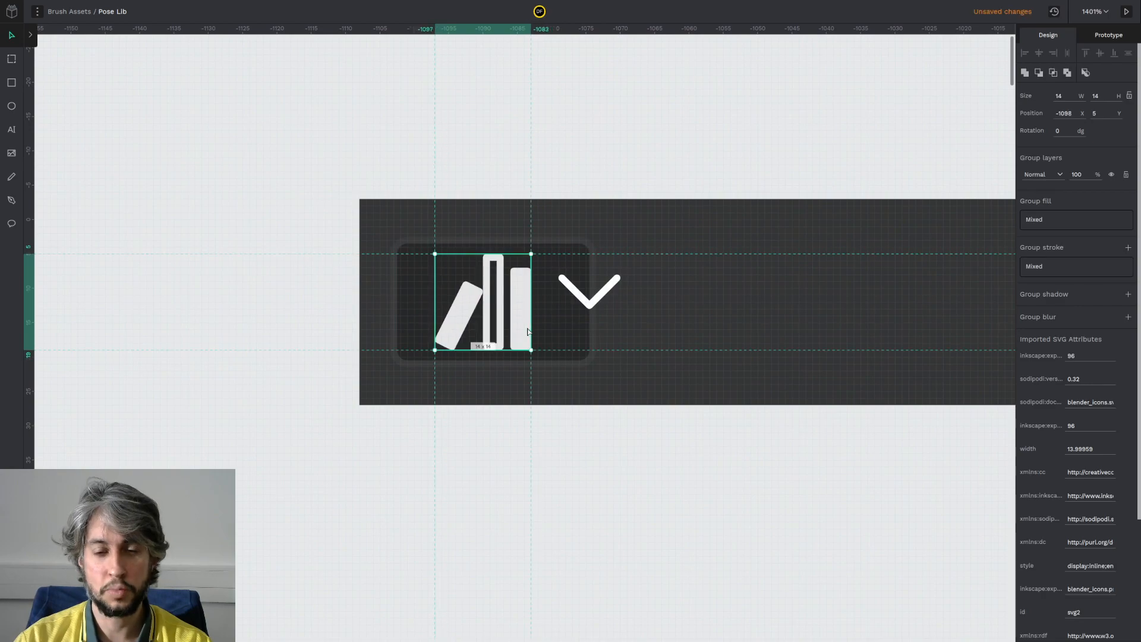
pyautogui.press('Left')
pyautogui.press('Left')
pyautogui.press('Left')
pyautogui.moveTo(573, 307); pyautogui.dragTo(546, 318)
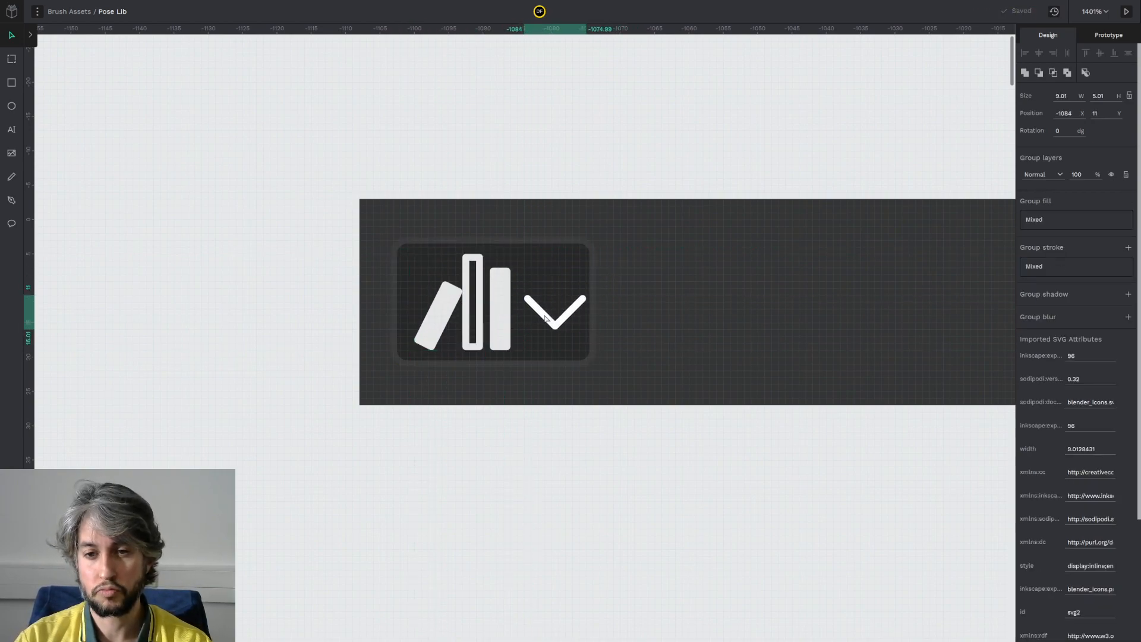
pyautogui.click(568, 348)
# Step: Shrink the chevron to 6 × 3 px, keeping its upper-left corner in place
pyautogui.scroll(-5, 594, 374)
pyautogui.moveTo(593, 374); pyautogui.dragTo(533, 297)
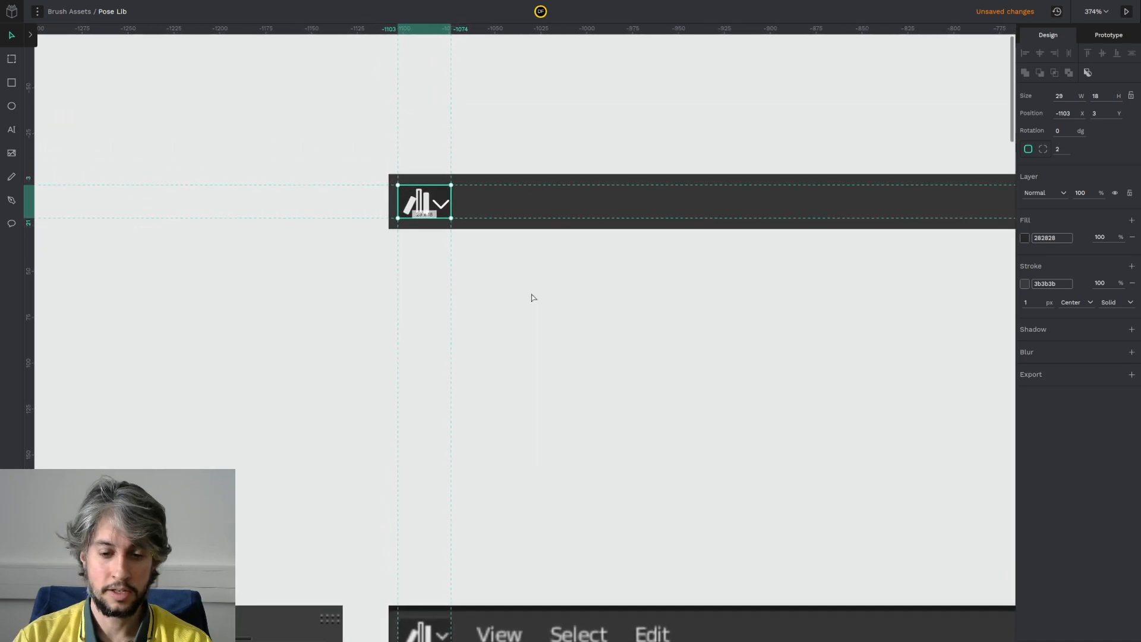
pyautogui.scroll(5, 440, 200)
pyautogui.click(461, 220)
pyautogui.moveTo(464, 224)
pyautogui.mouseDown()
pyautogui.moveTo(454, 202)
pyautogui.moveTo(457, 221)
pyautogui.moveTo(450, 215)
pyautogui.mouseUp()
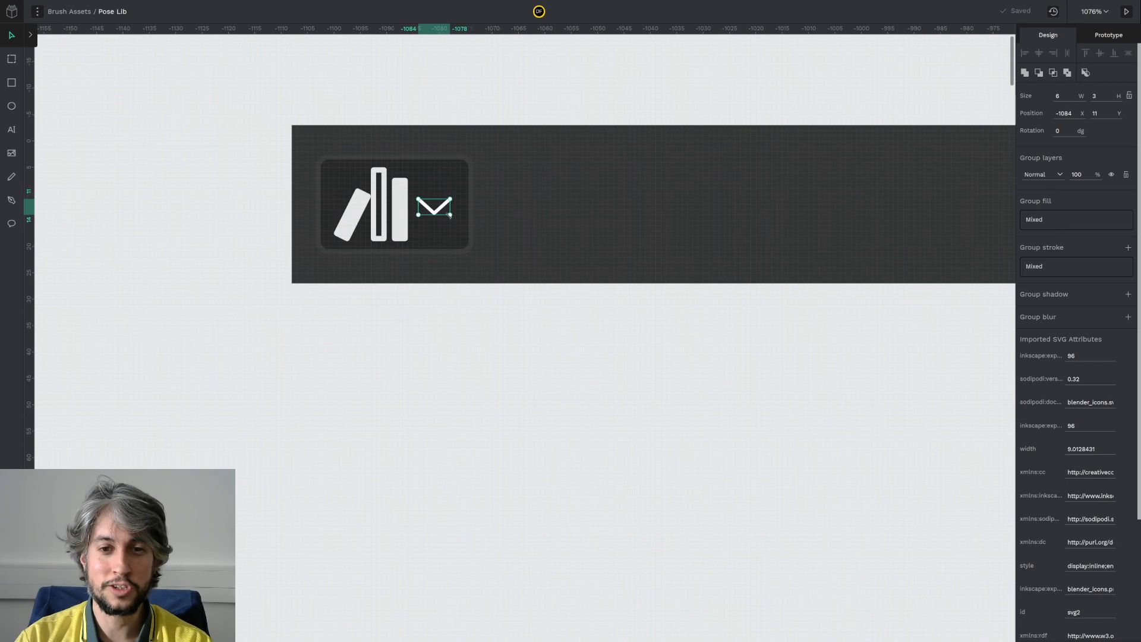
pyautogui.scroll(-5, 519, 313)
# Step: Enlarge the chevron to 7 × 4 px from the same corner
pyautogui.click(560, 395)
pyautogui.moveTo(563, 397); pyautogui.dragTo(512, 294)
pyautogui.scroll(5, 388, 148)
pyautogui.click(385, 155)
pyautogui.moveTo(402, 183); pyautogui.dragTo(388, 175)
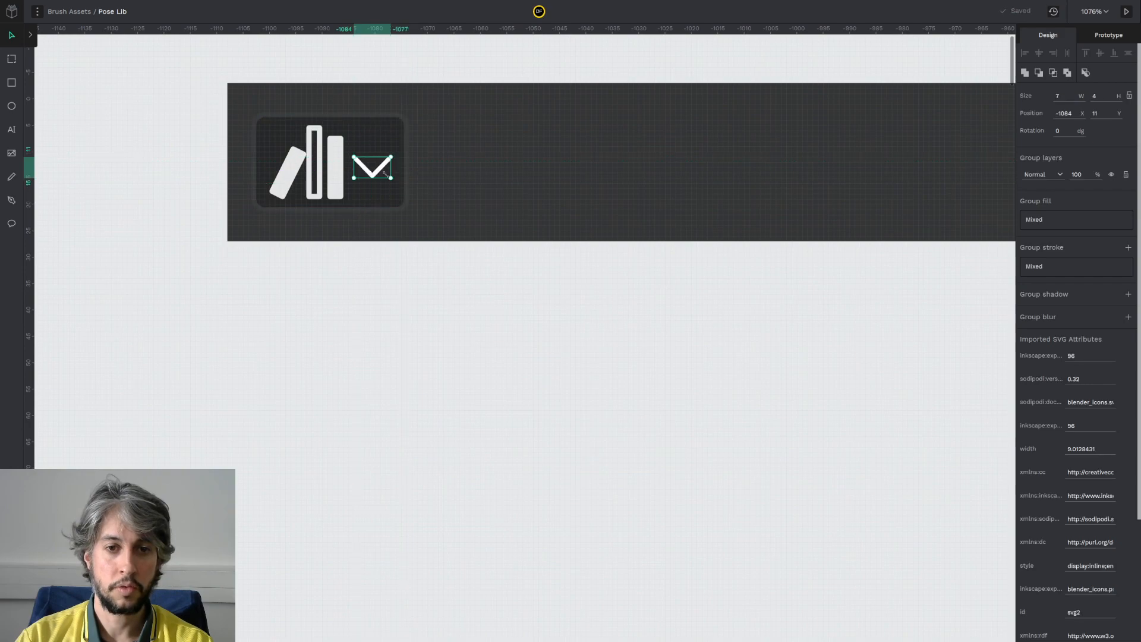
pyautogui.click(427, 265)
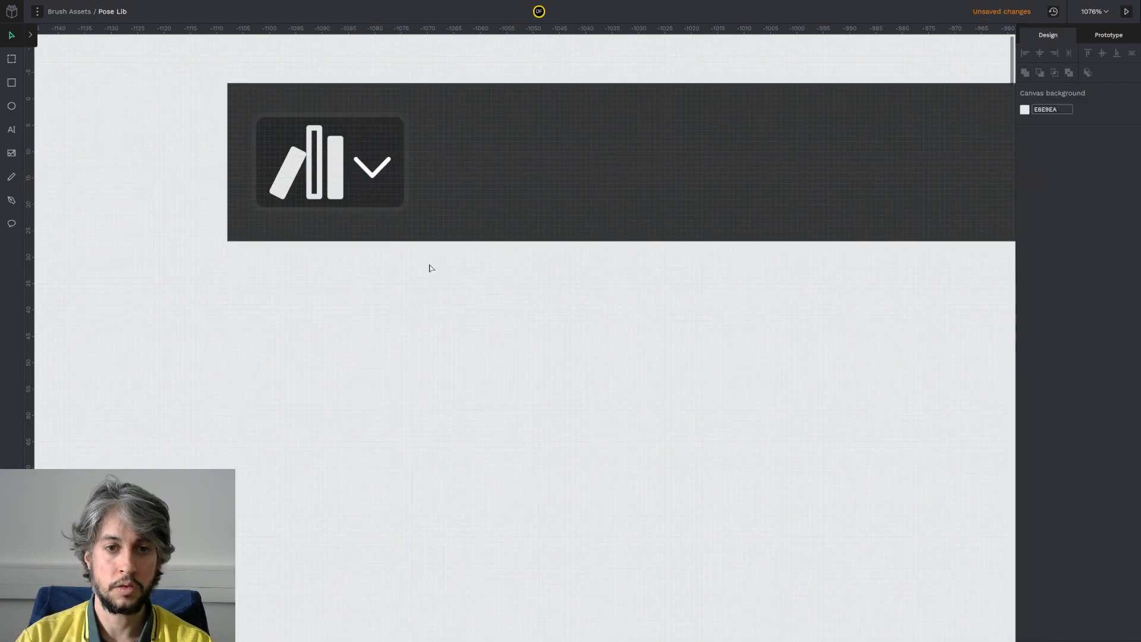
# Step: Resize the chevron to 5 × 3 px from its lower-right corner
pyautogui.click(383, 170)
pyautogui.scroll(5, 385, 176)
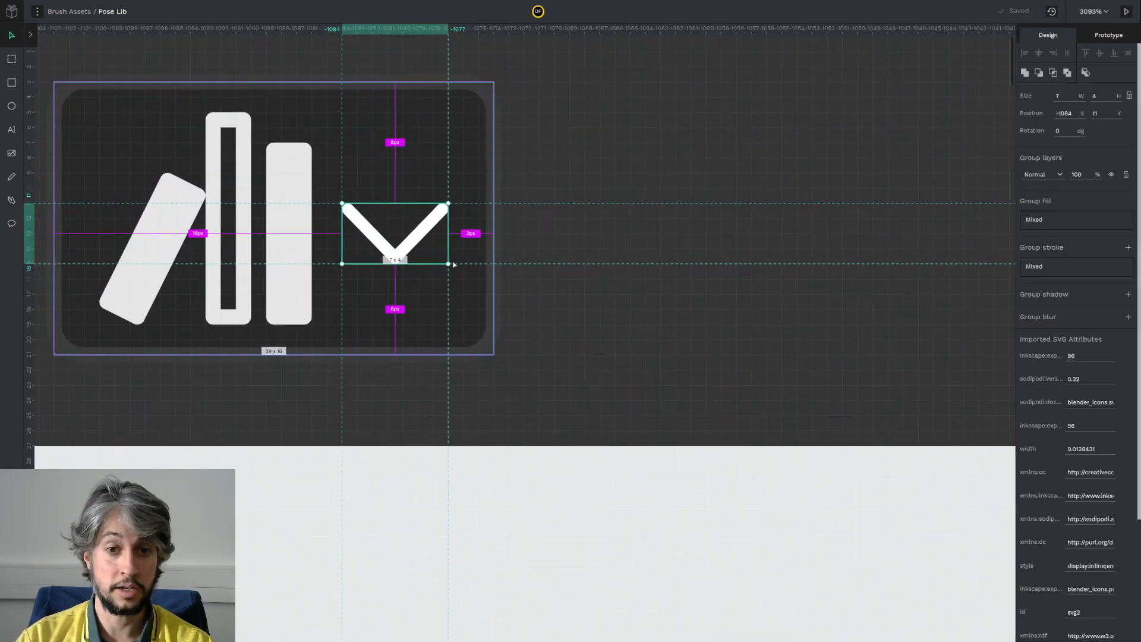
pyautogui.moveTo(446, 258); pyautogui.dragTo(421, 206)
pyautogui.press('alt')
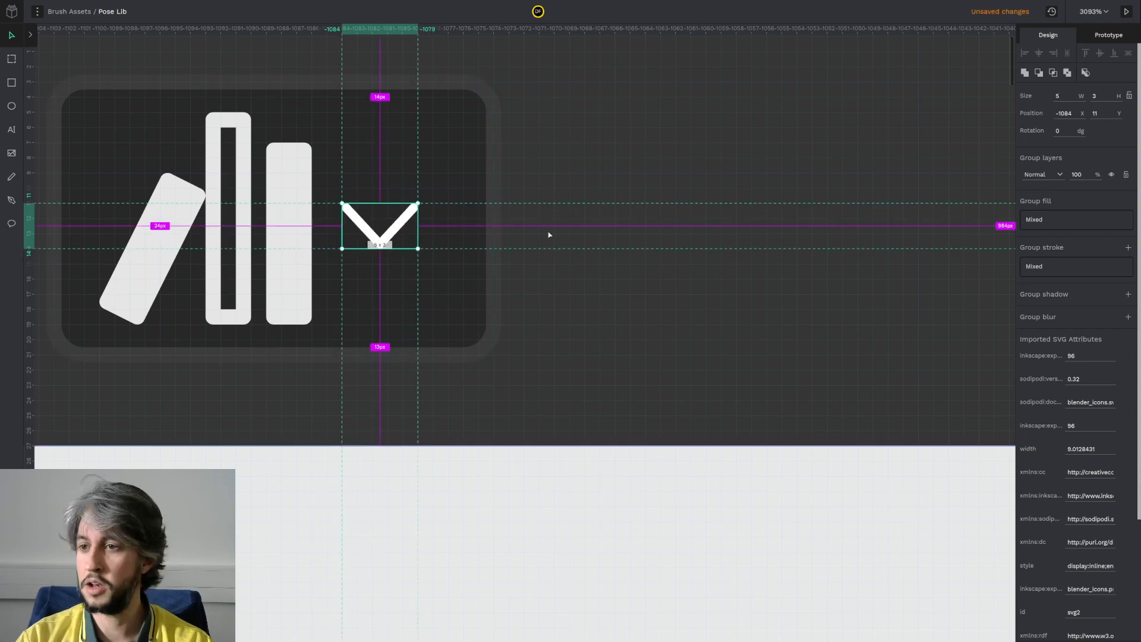
pyautogui.click(592, 254)
# Step: Nudge the chevron right to X -1082, leaving it at Y 11
pyautogui.scroll(-3, 573, 228)
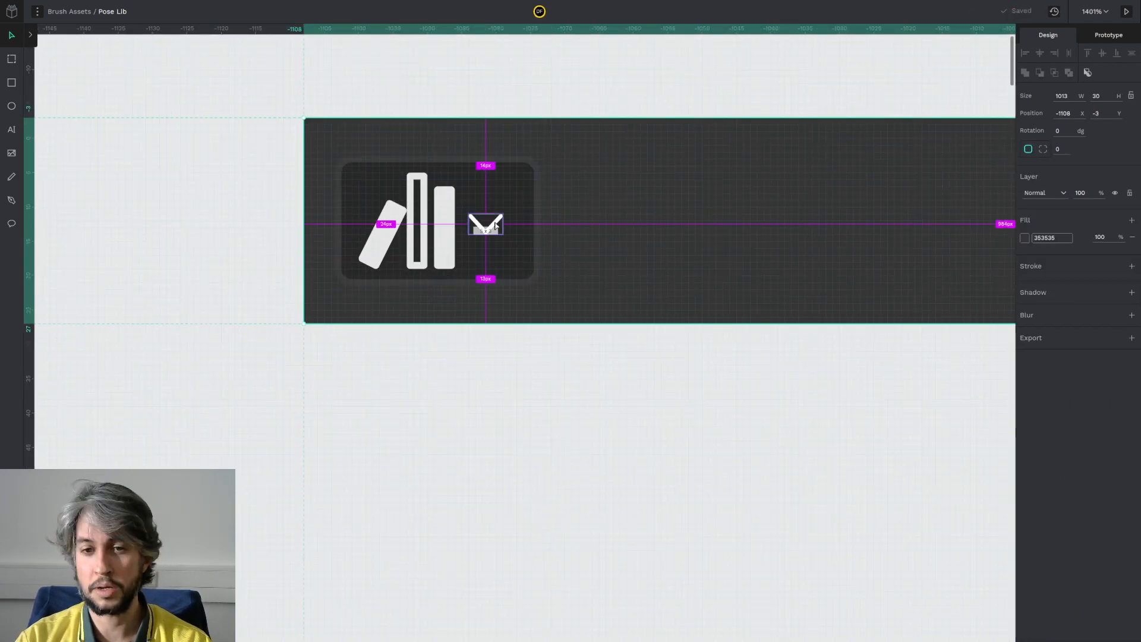
pyautogui.moveTo(492, 227); pyautogui.dragTo(505, 222)
pyautogui.hotkey('ctrl', 'z')
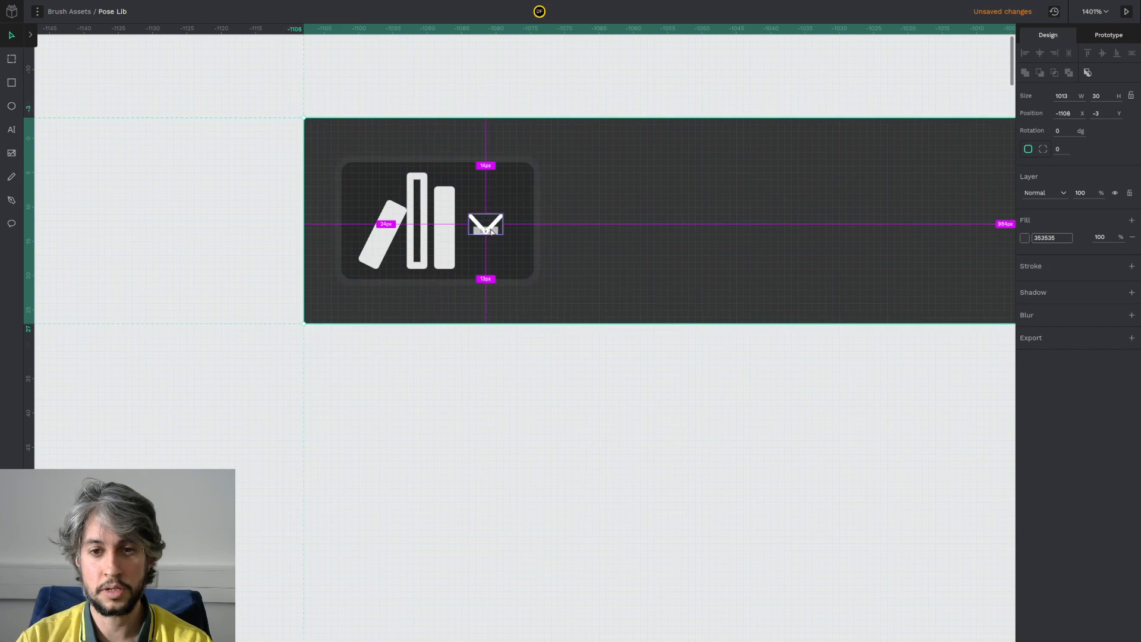
pyautogui.click(491, 232)
pyautogui.press('Right')
pyautogui.press('Right')
pyautogui.scroll(-4, 490, 232)
pyautogui.click(664, 353)
# Step: Remove all the imported SVG attributes from the chevron group
pyautogui.moveTo(674, 380); pyautogui.dragTo(537, 239)
pyautogui.scroll(-2, 537, 239)
pyautogui.scroll(5, 502, 212)
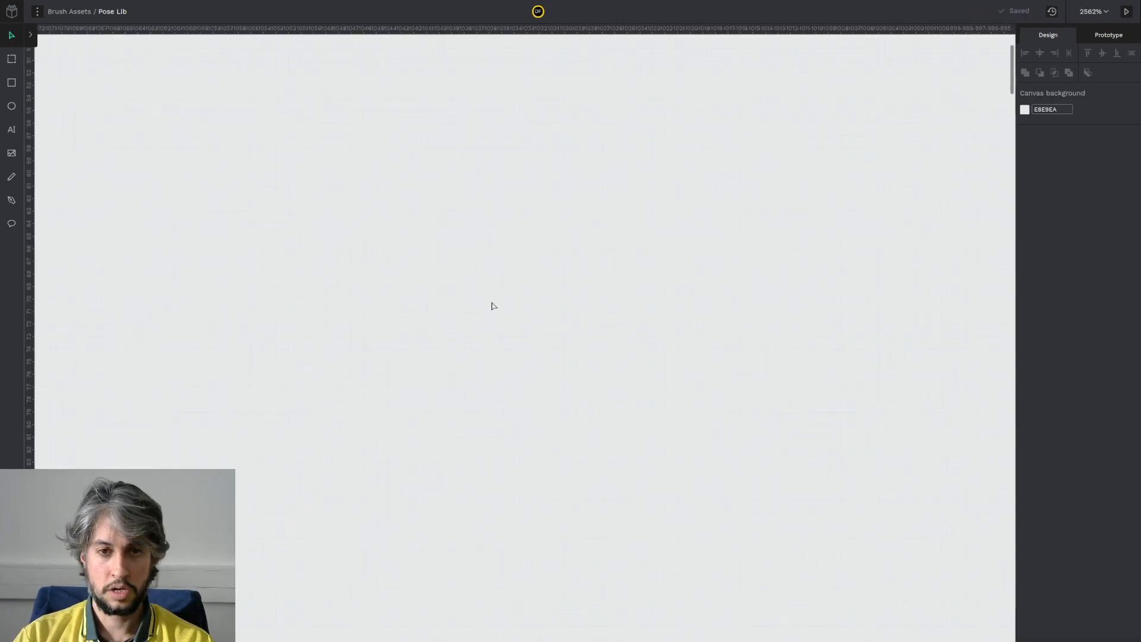
pyautogui.scroll(-4, 459, 224)
pyautogui.moveTo(391, 136); pyautogui.dragTo(521, 429)
pyautogui.scroll(3, 505, 392)
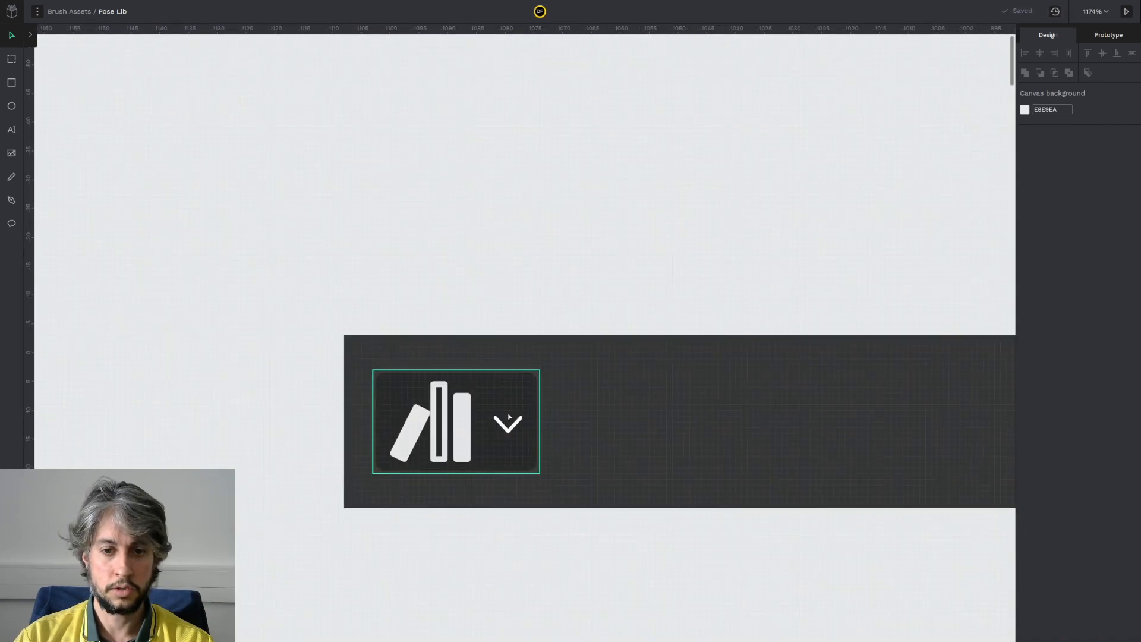
pyautogui.click(509, 422)
pyautogui.scroll(1, 653, 426)
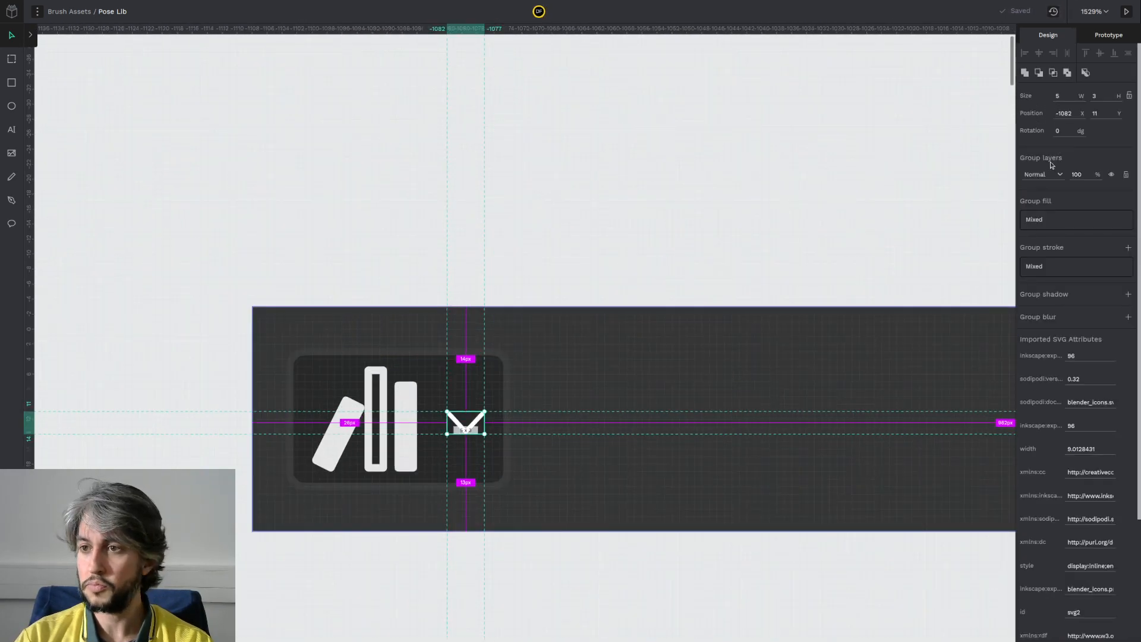
pyautogui.click(1125, 360)
pyautogui.click(1125, 360)
pyautogui.click(1125, 360)
pyautogui.click(1125, 360)
pyautogui.click(1125, 360)
pyautogui.click(1125, 360)
pyautogui.click(1125, 360)
pyautogui.click(1126, 360)
pyautogui.click(1126, 360)
pyautogui.click(1125, 360)
pyautogui.click(1125, 360)
pyautogui.click(1126, 360)
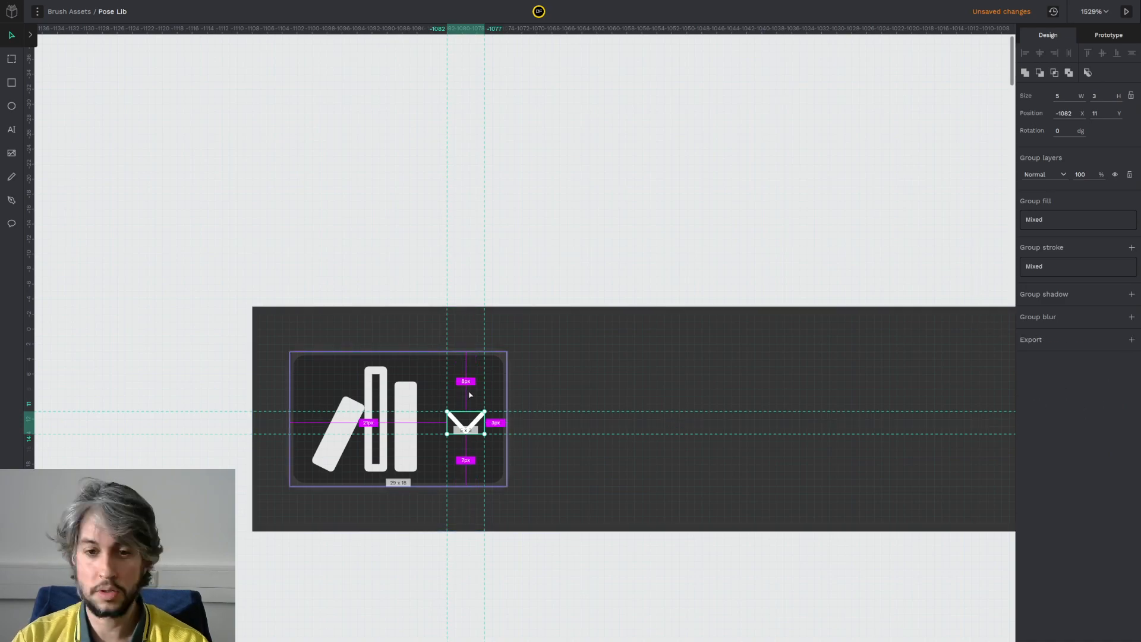
# Step: Recolour the chevron path's fill to e5e5e5 by sampling the colour of the book icon
pyautogui.doubleClick(467, 429)
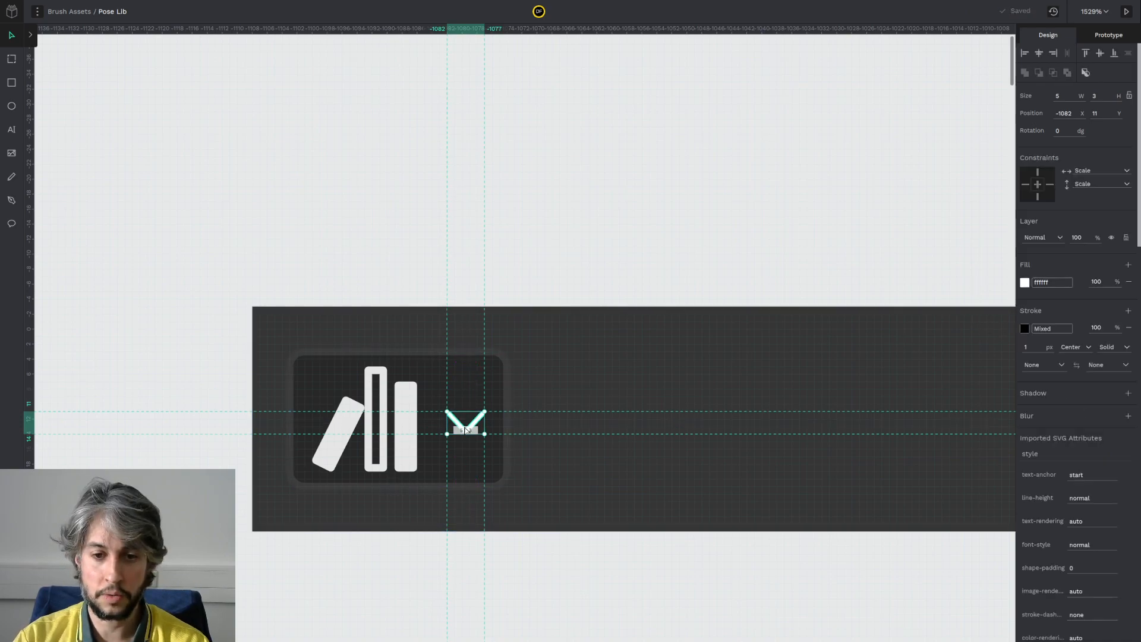
pyautogui.click(1024, 283)
pyautogui.click(912, 269)
pyautogui.click(399, 403)
pyautogui.click(565, 195)
pyautogui.scroll(-5, 527, 359)
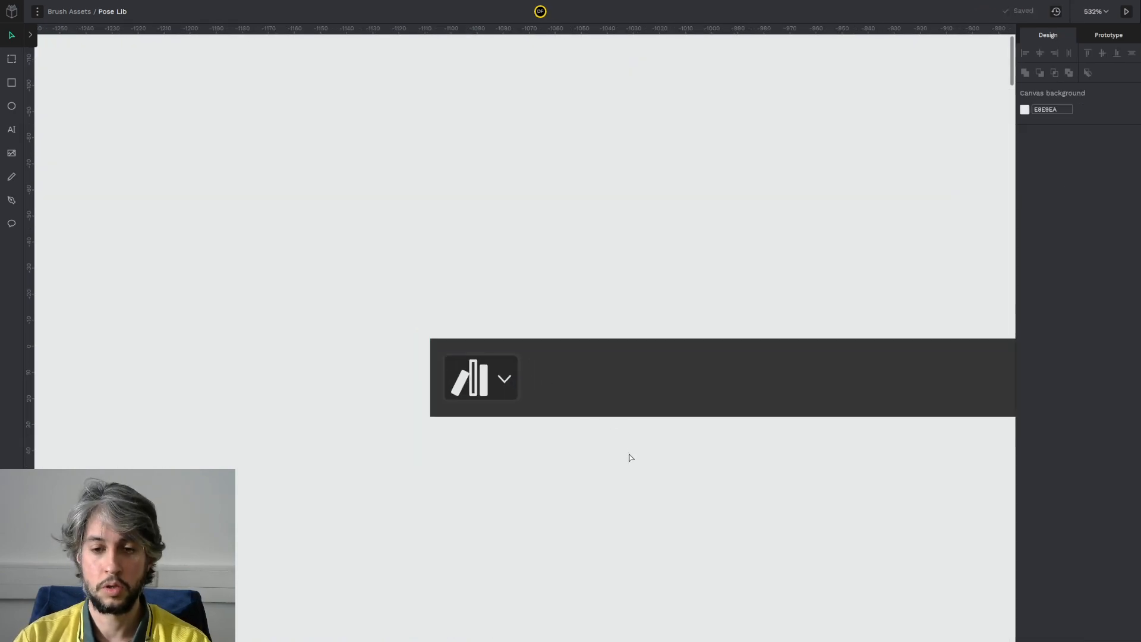
pyautogui.scroll(3, 512, 386)
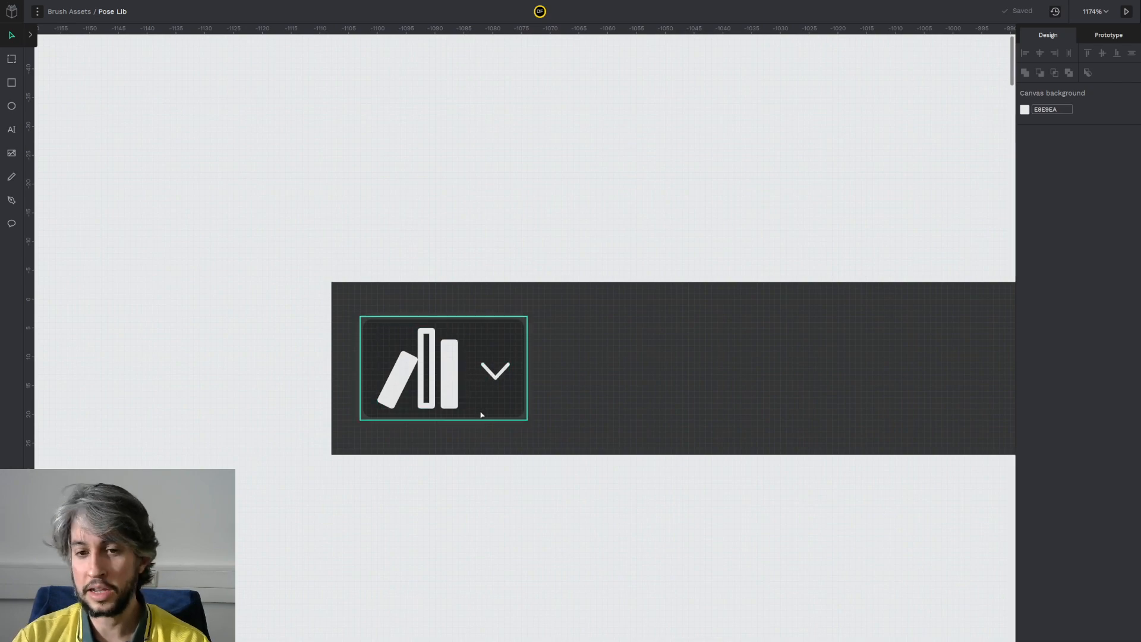
pyautogui.scroll(-4, 480, 409)
pyautogui.scroll(3, 409, 376)
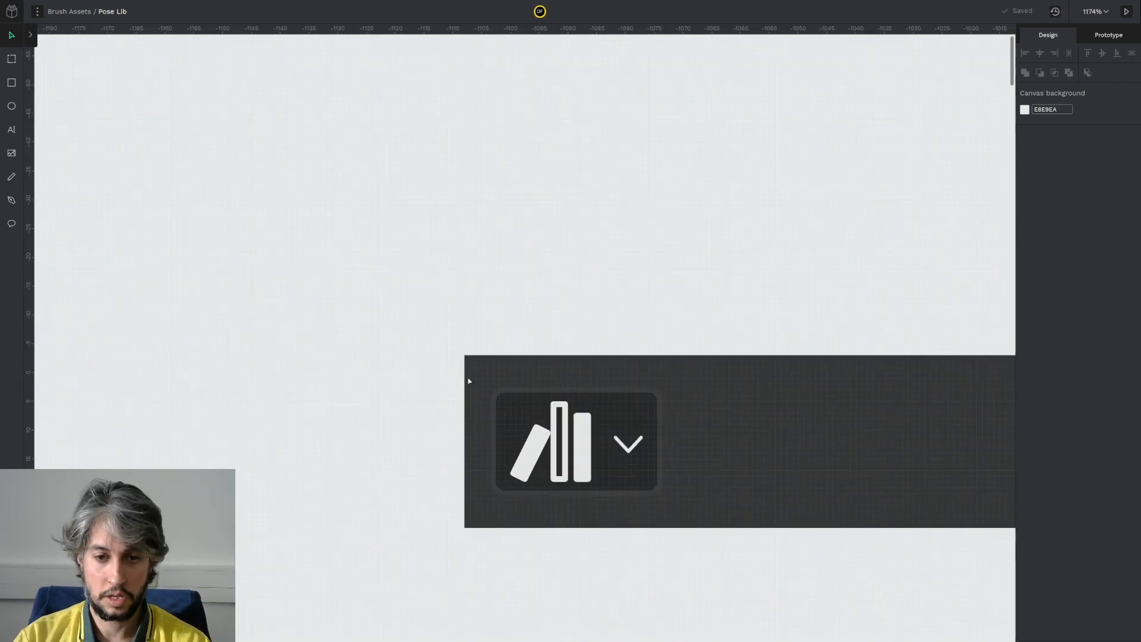
pyautogui.scroll(-2, 509, 226)
pyautogui.scroll(2, 580, 313)
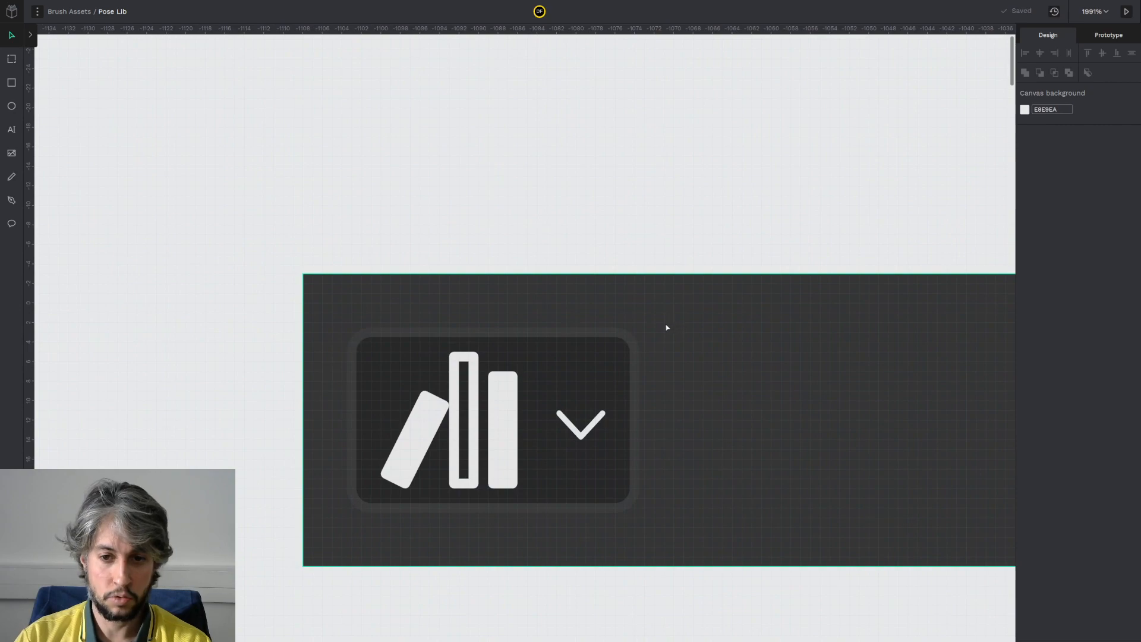
pyautogui.scroll(-3, 341, 274)
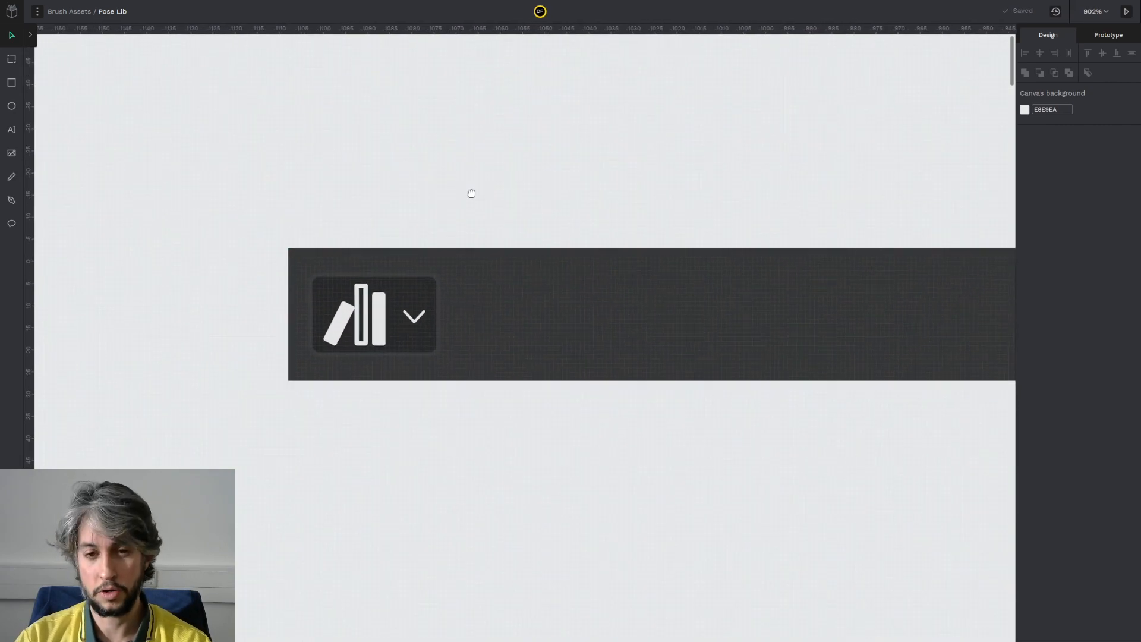
pyautogui.moveTo(236, 255); pyautogui.dragTo(516, 402)
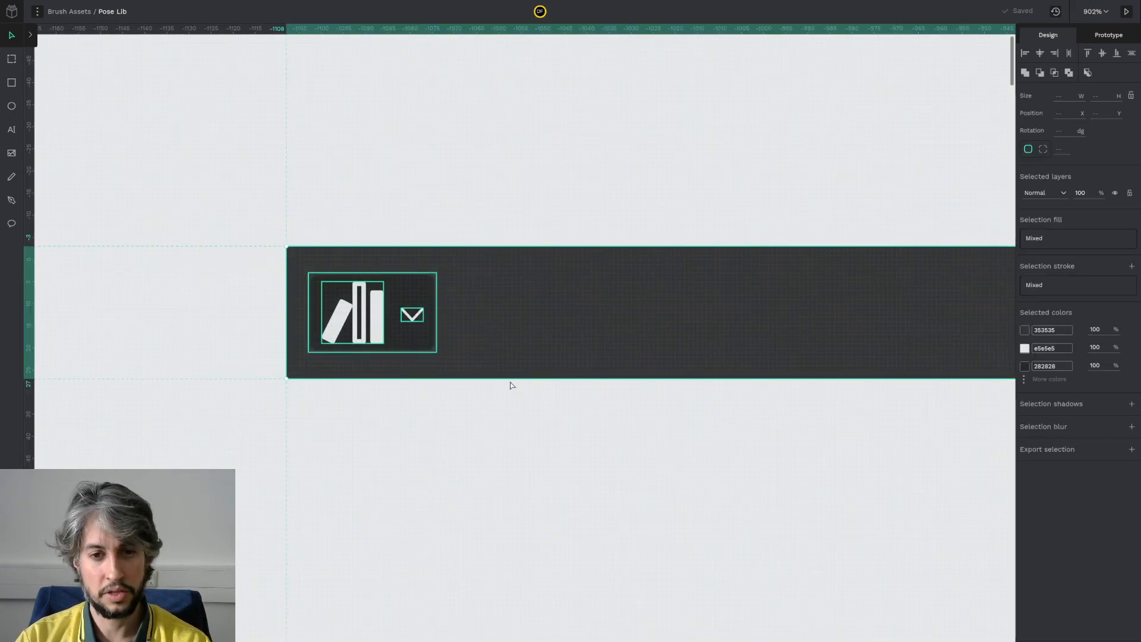
pyautogui.keyDown('shift'); pyautogui.click(538, 321); pyautogui.keyUp('shift')
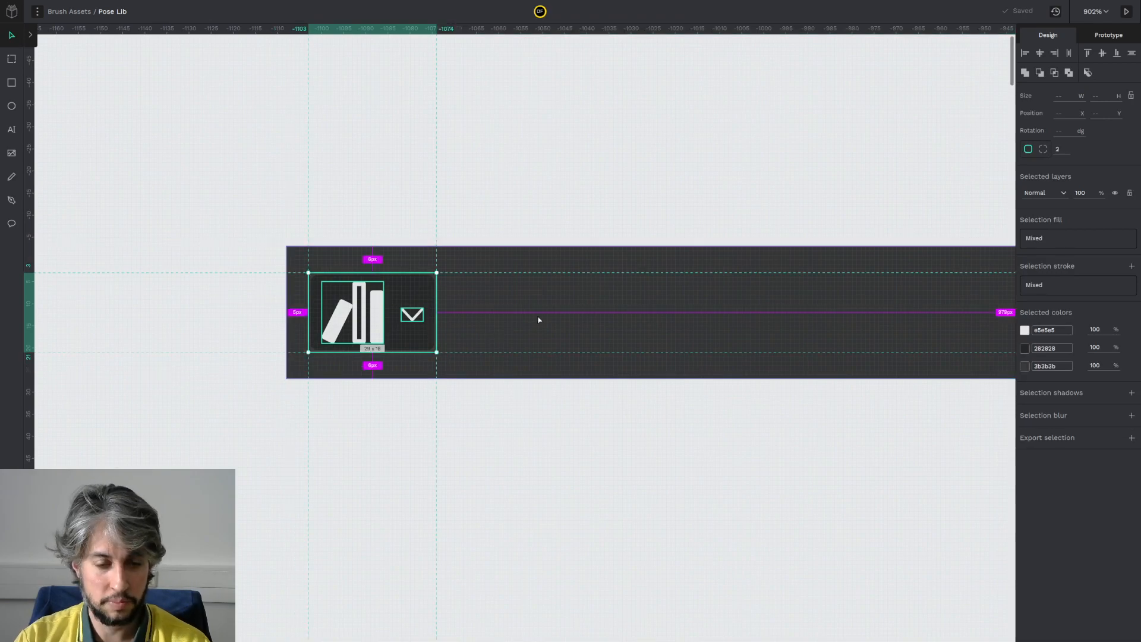
pyautogui.click(529, 422)
pyautogui.moveTo(419, 315); pyautogui.dragTo(293, 369)
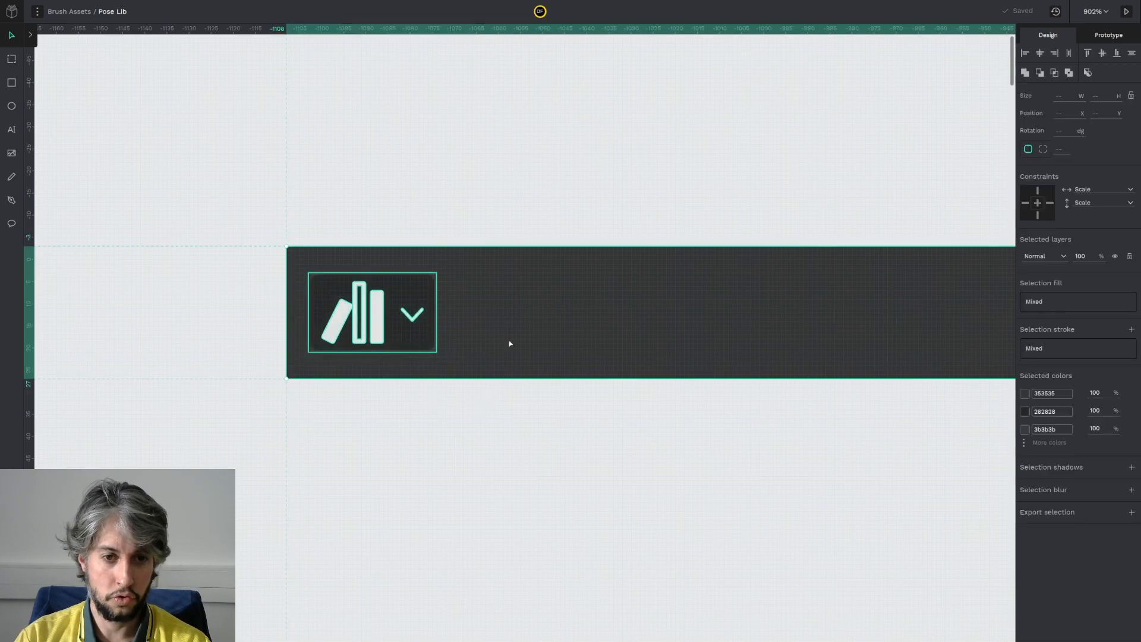
pyautogui.click(503, 415)
pyautogui.moveTo(442, 349); pyautogui.dragTo(359, 295)
pyautogui.keyDown('shift'); pyautogui.click(363, 347); pyautogui.keyUp('shift')
pyautogui.hotkey('ctrl', 'z')
pyautogui.hotkey('ctrl', 'z')
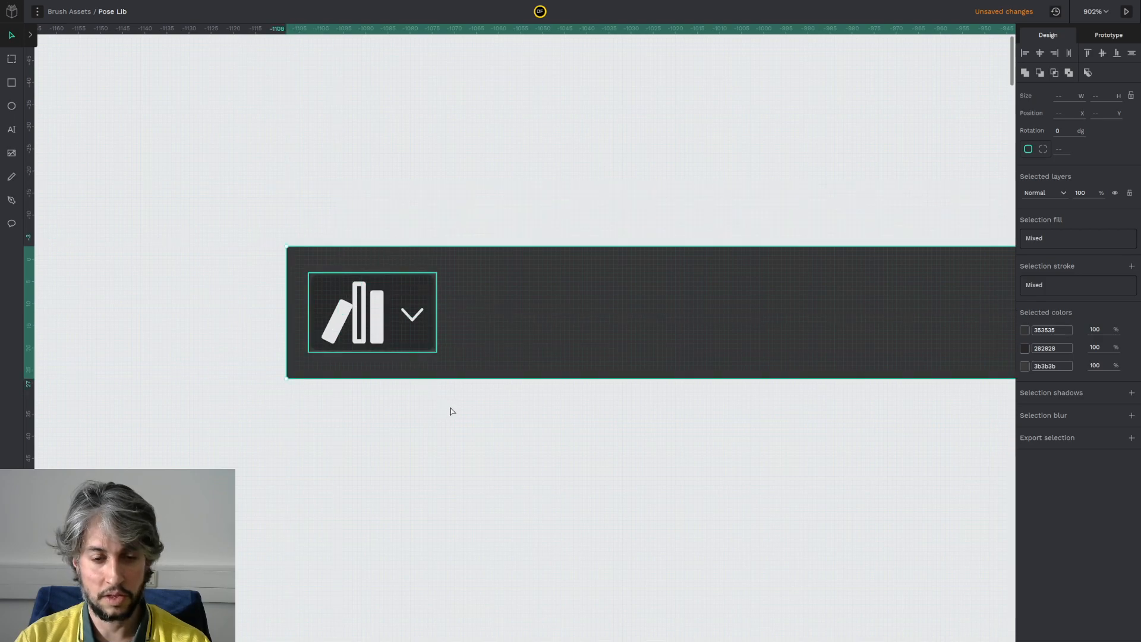
pyautogui.click(455, 417)
pyautogui.moveTo(486, 305); pyautogui.dragTo(427, 439)
pyautogui.hotkey('ctrl', 'z')
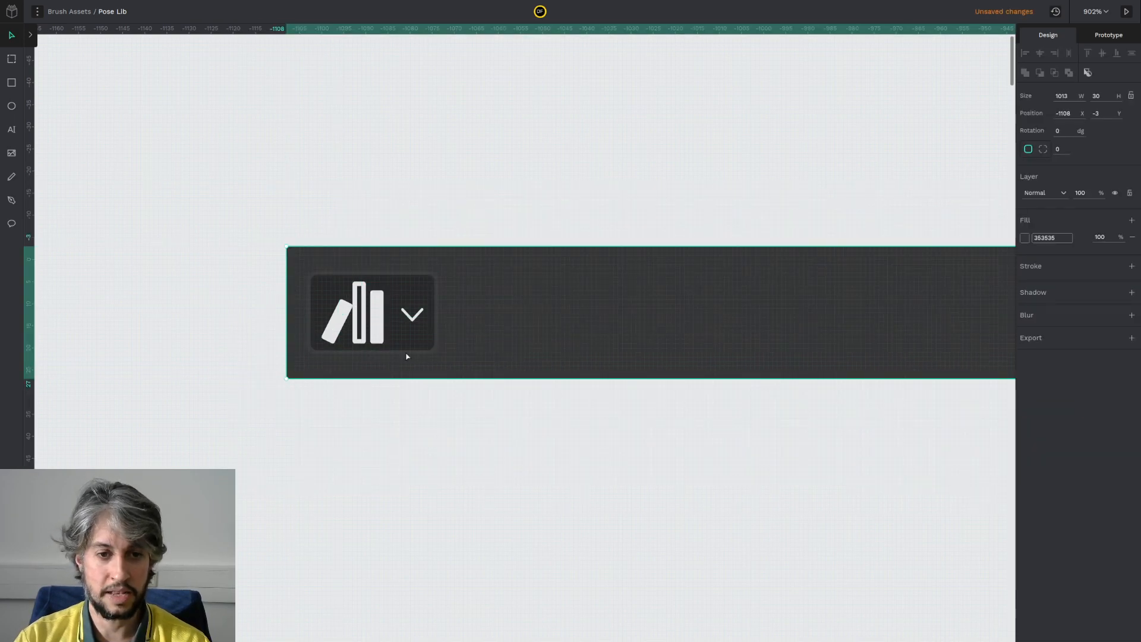
pyautogui.press('Escape')
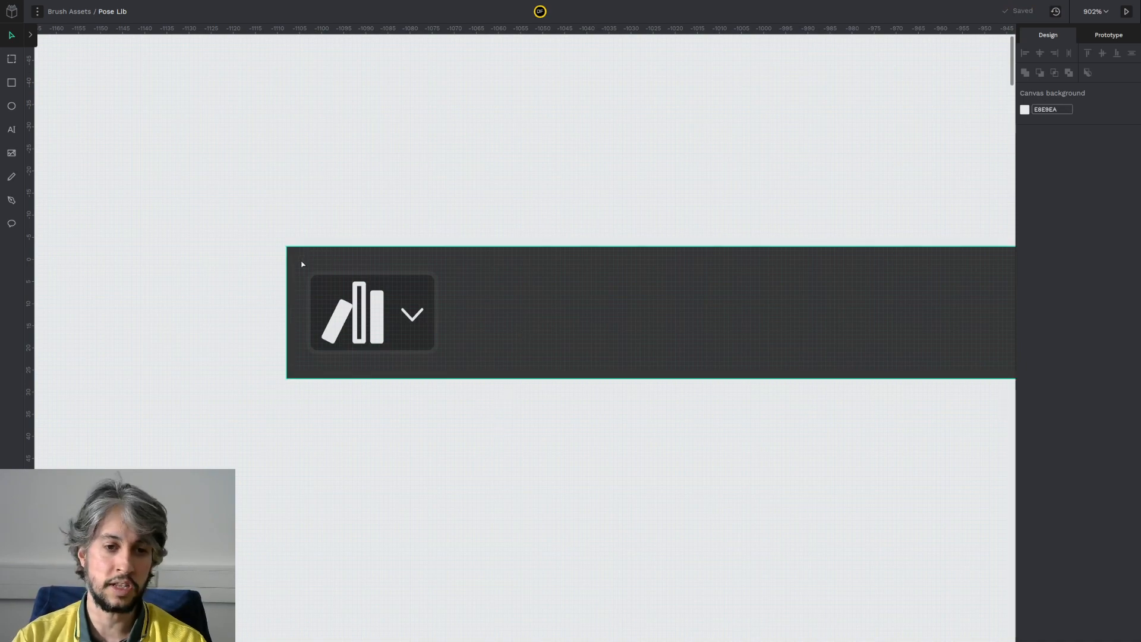
# Step: Lock the header's background rectangle so that it cannot be selected
pyautogui.scroll(-4, 371, 338)
pyautogui.scroll(3, 383, 342)
pyautogui.click(455, 321)
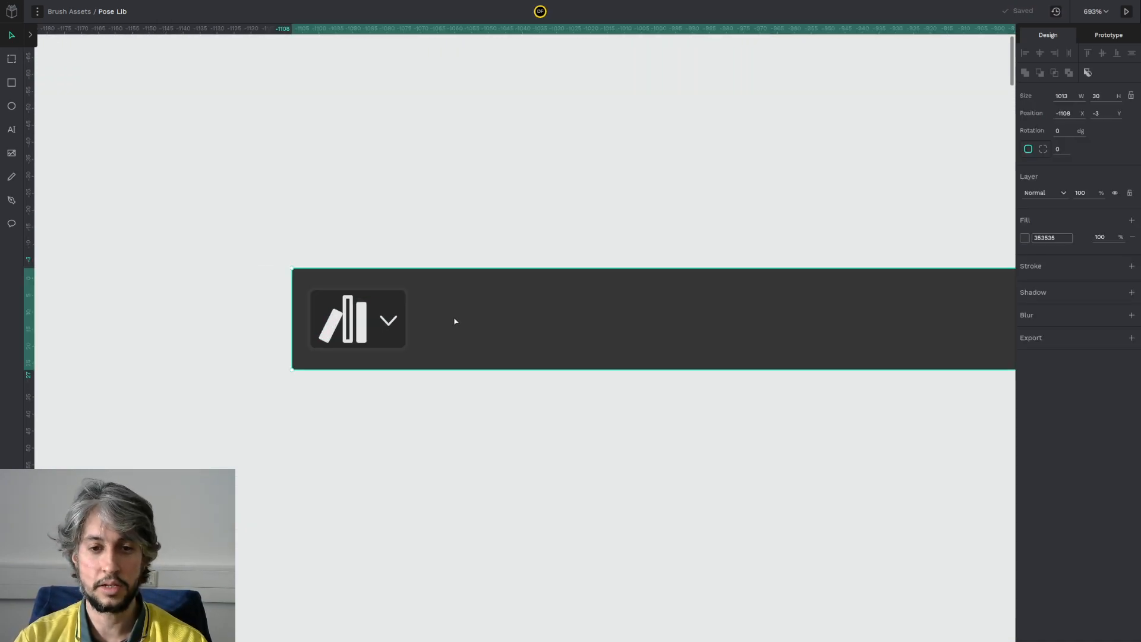
pyautogui.click(31, 35)
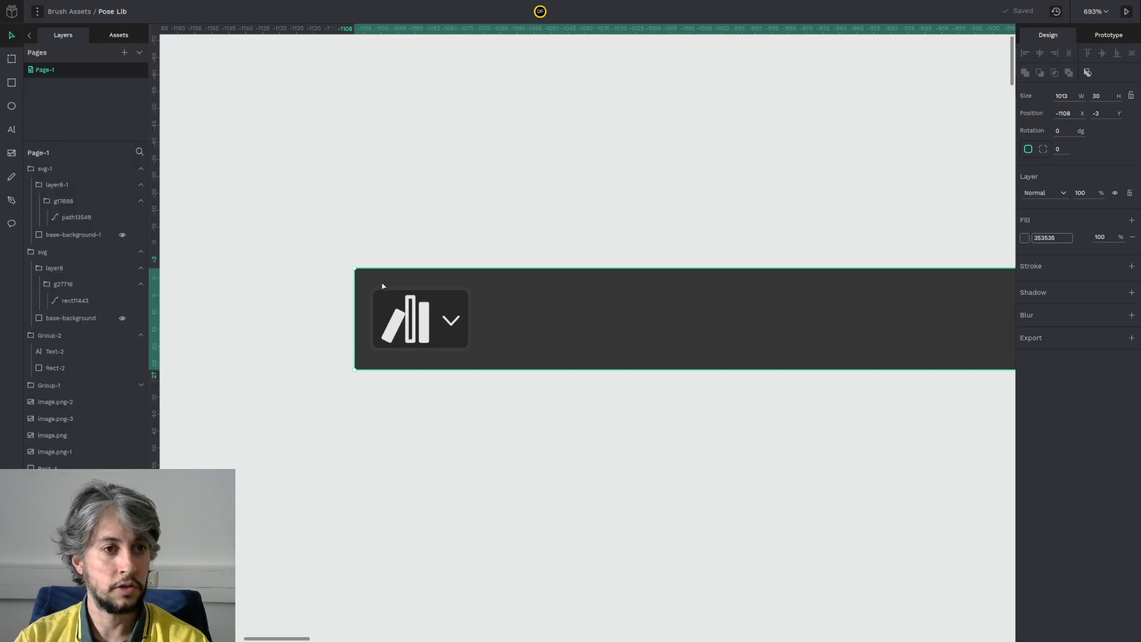
pyautogui.rightClick(518, 309)
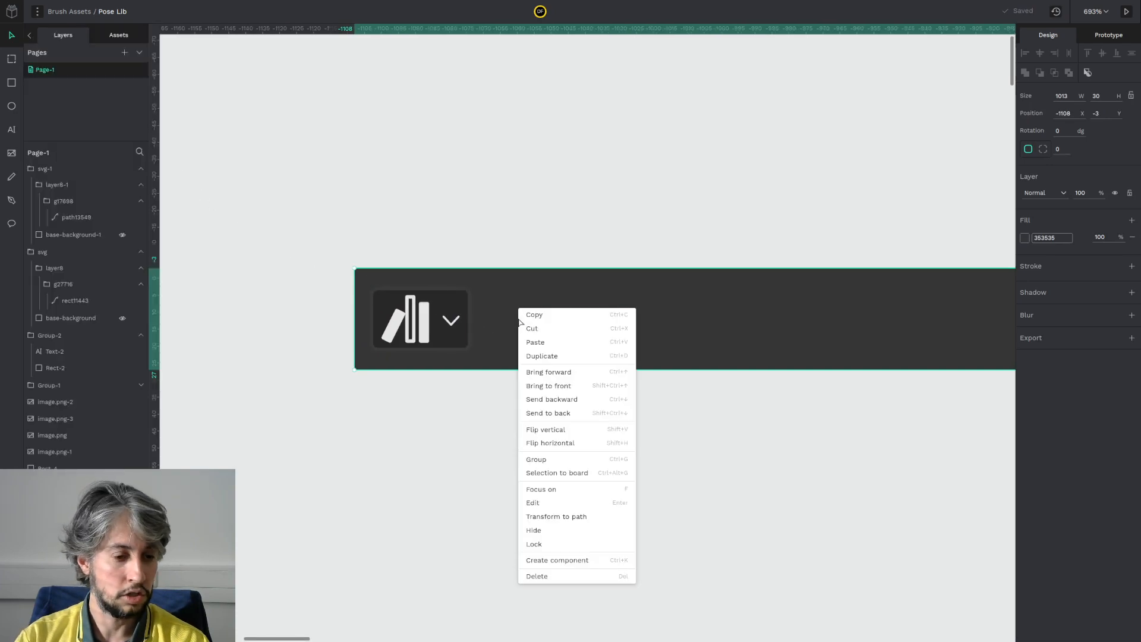
pyautogui.click(535, 544)
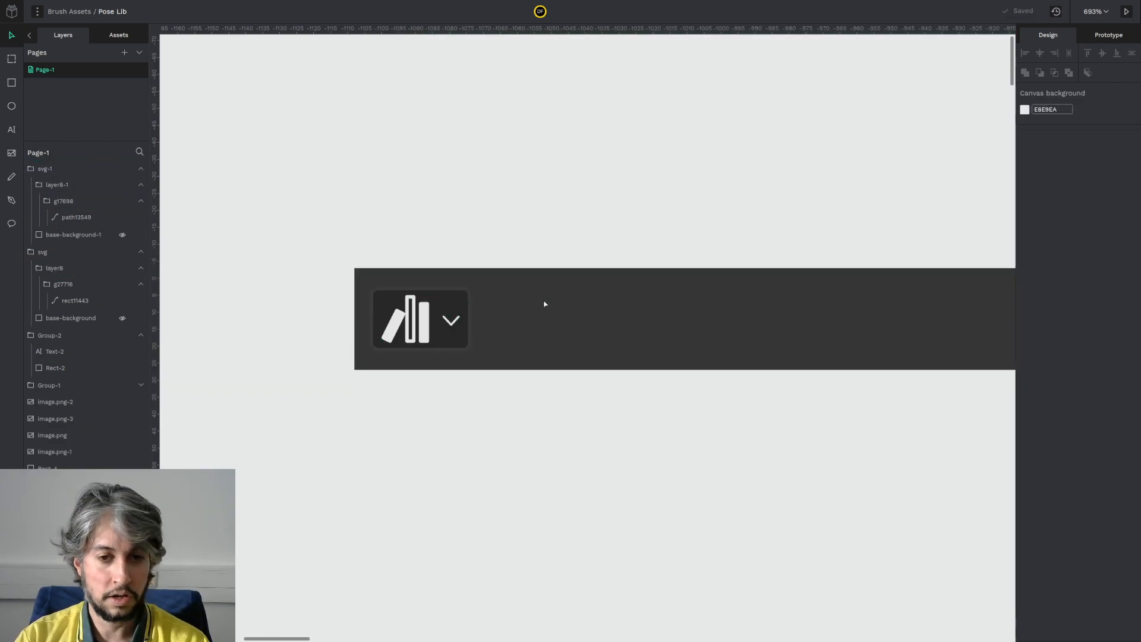
# Step: Undo the lock on the header's background rectangle
pyautogui.rightClick(524, 326)
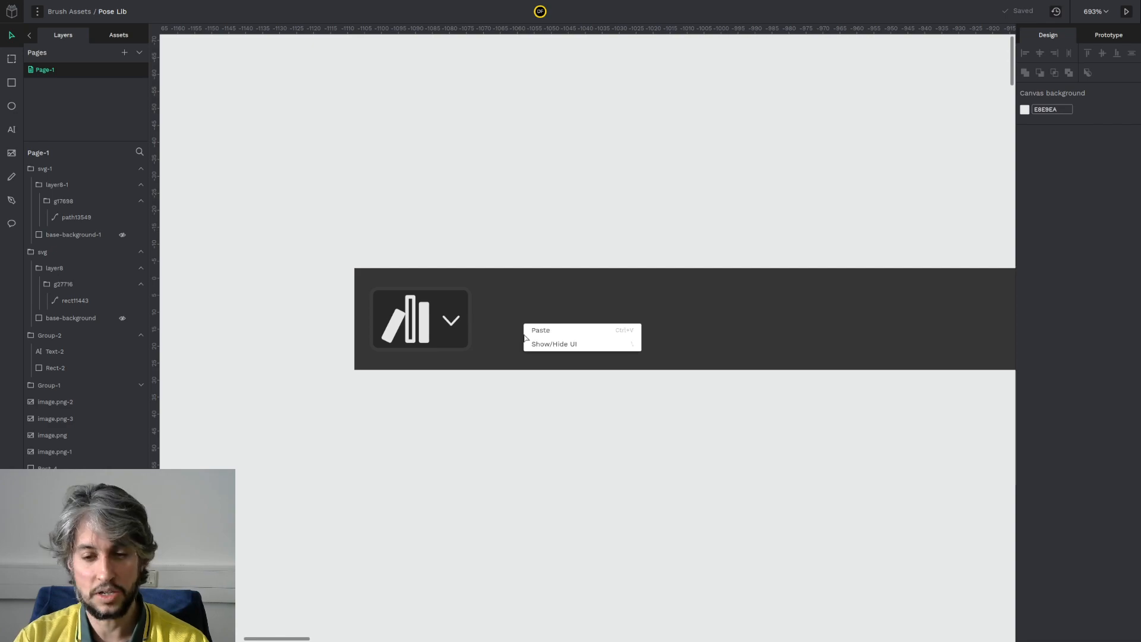
pyautogui.click(520, 245)
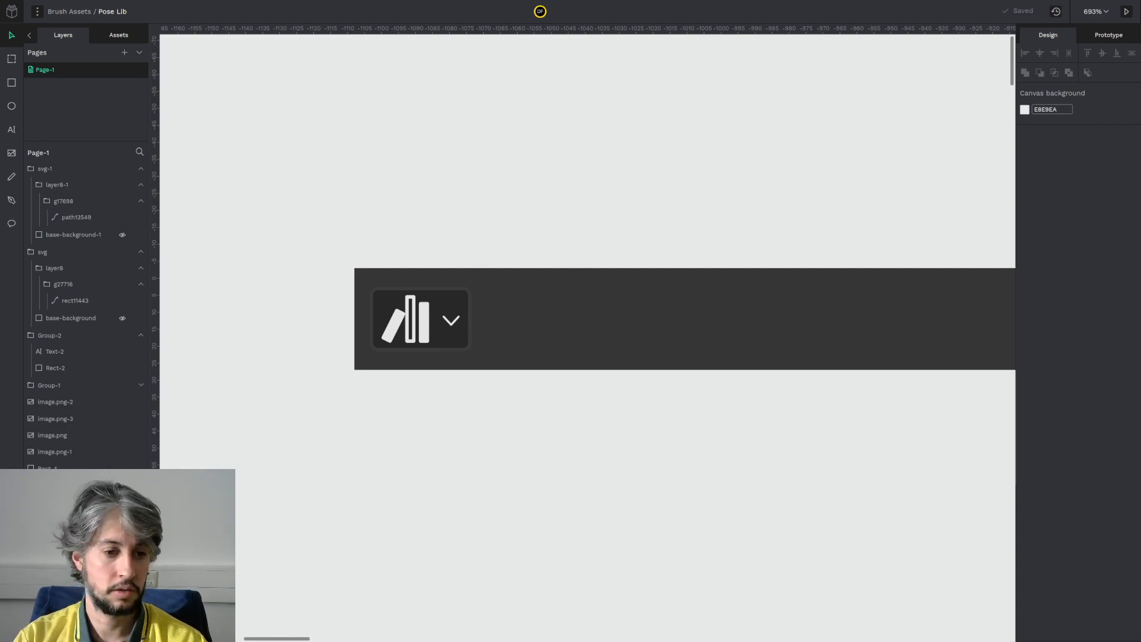
pyautogui.hotkey('ctrl', 'v')
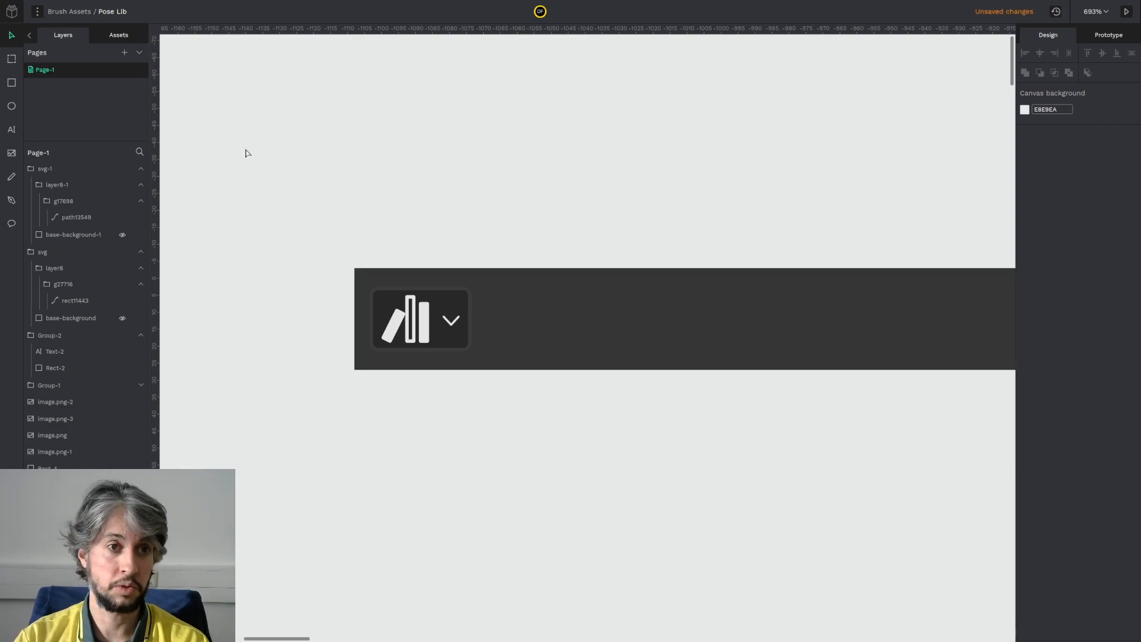
# Step: Group the button background, book icon and chevron, keeping the header's background rectangle out of the group
pyautogui.scroll(1, 224, 136)
pyautogui.moveTo(262, 297); pyautogui.dragTo(593, 373)
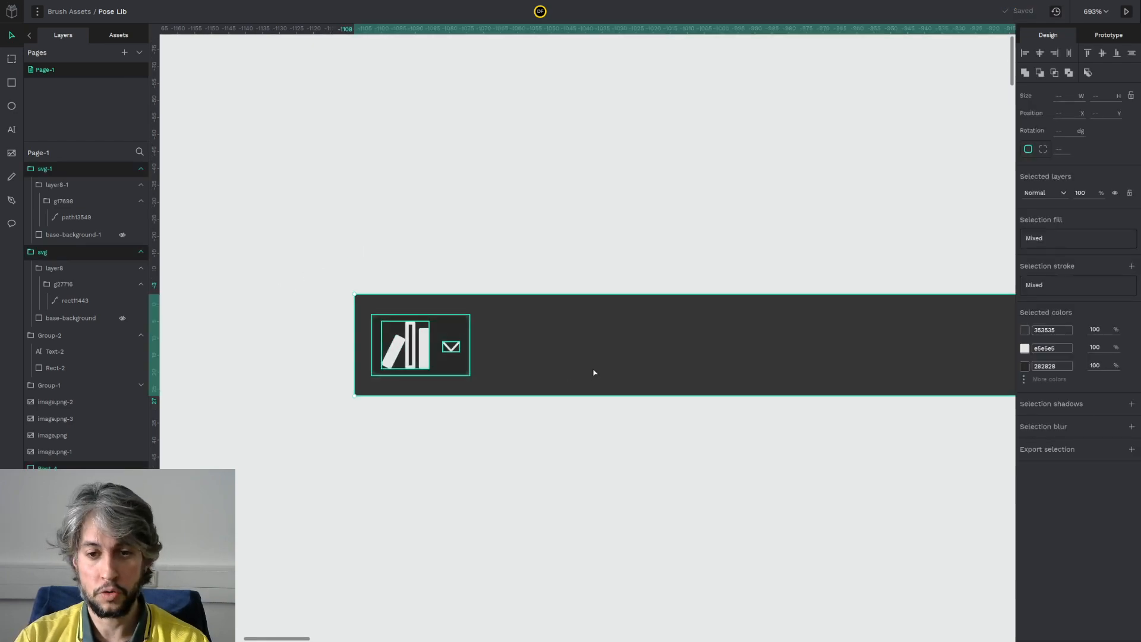
pyautogui.keyDown('shift'); pyautogui.click(595, 368); pyautogui.keyUp('shift')
pyautogui.hotkey('ctrl', 'g')
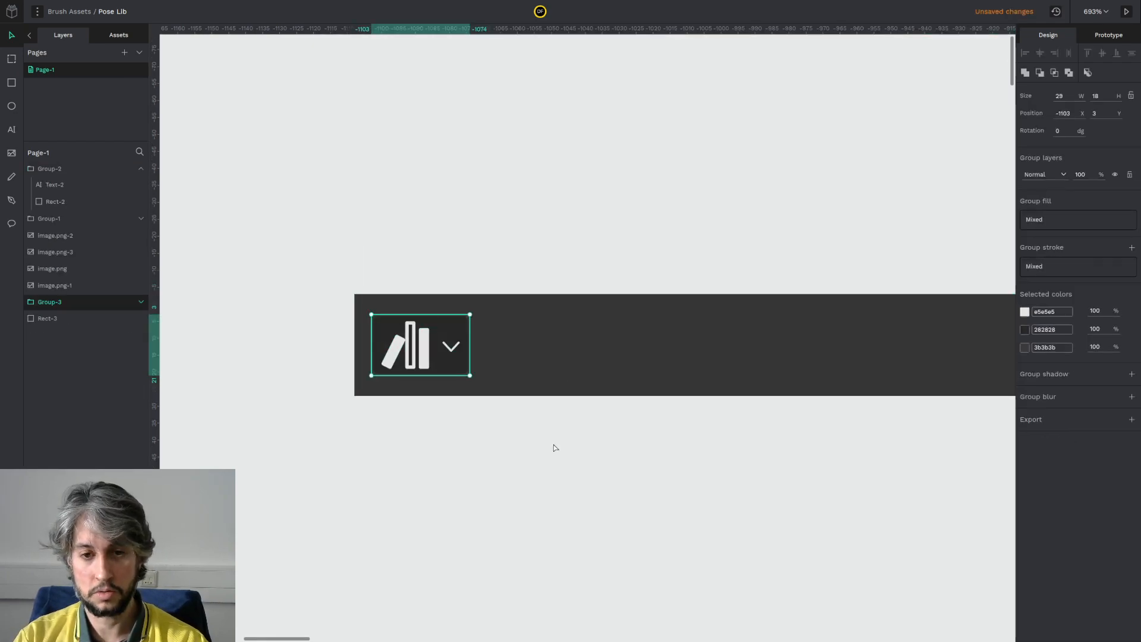
# Step: Add a text box about 39 × 12 px just right of the editor button in the header, reading "File"
pyautogui.click(556, 446)
pyautogui.scroll(3, 484, 344)
pyautogui.scroll(-9, 484, 343)
pyautogui.moveTo(610, 409); pyautogui.dragTo(576, 382)
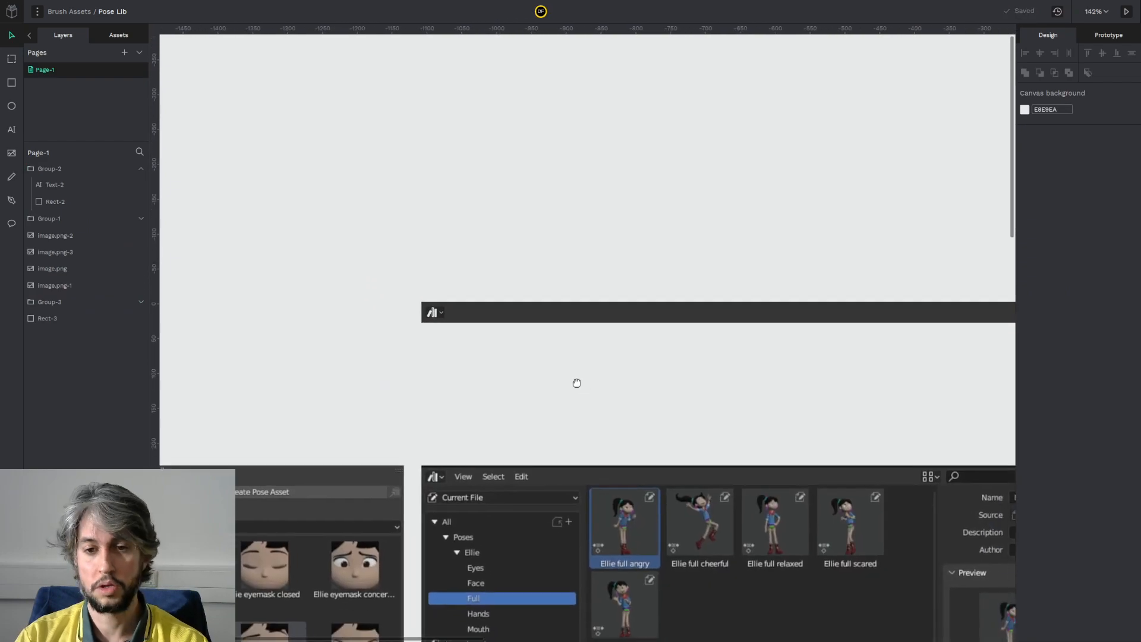
pyautogui.scroll(7, 499, 336)
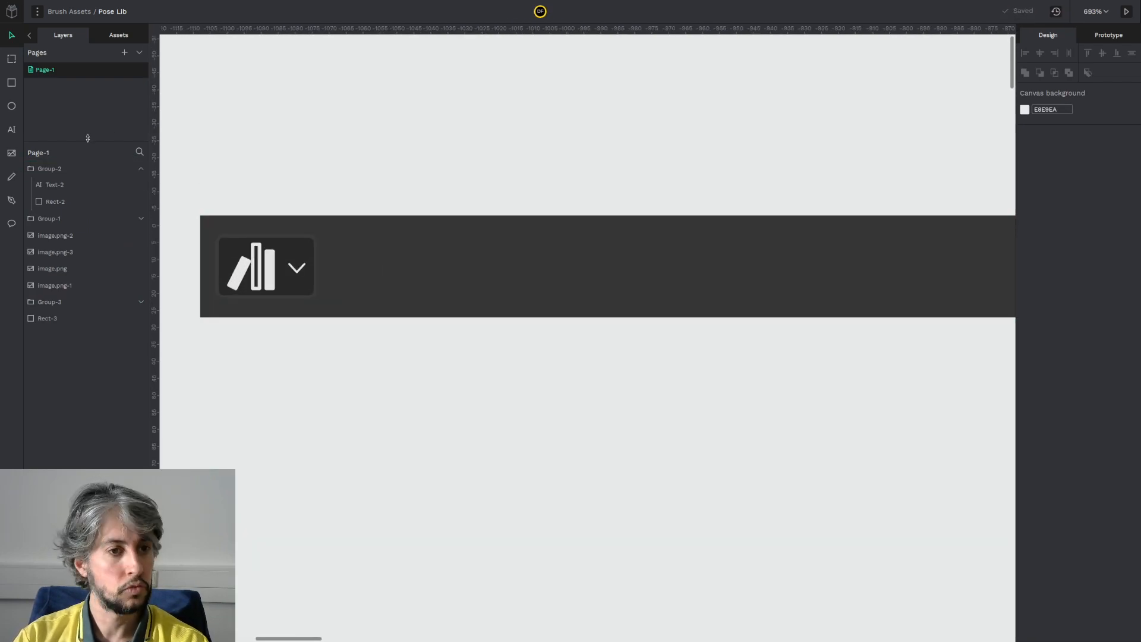
pyautogui.press('t')
pyautogui.moveTo(337, 247); pyautogui.dragTo(468, 290)
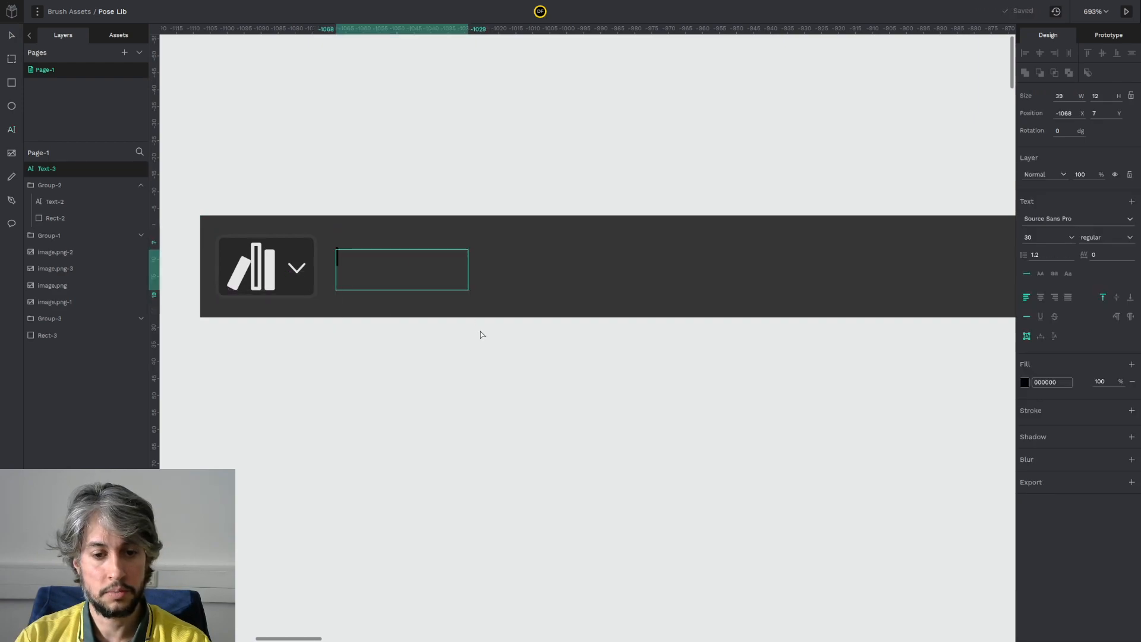
pyautogui.write('File')
# Step: Replace the text of the header label with "View", matching the first menu in the reference screenshot
pyautogui.scroll(-5, 497, 357)
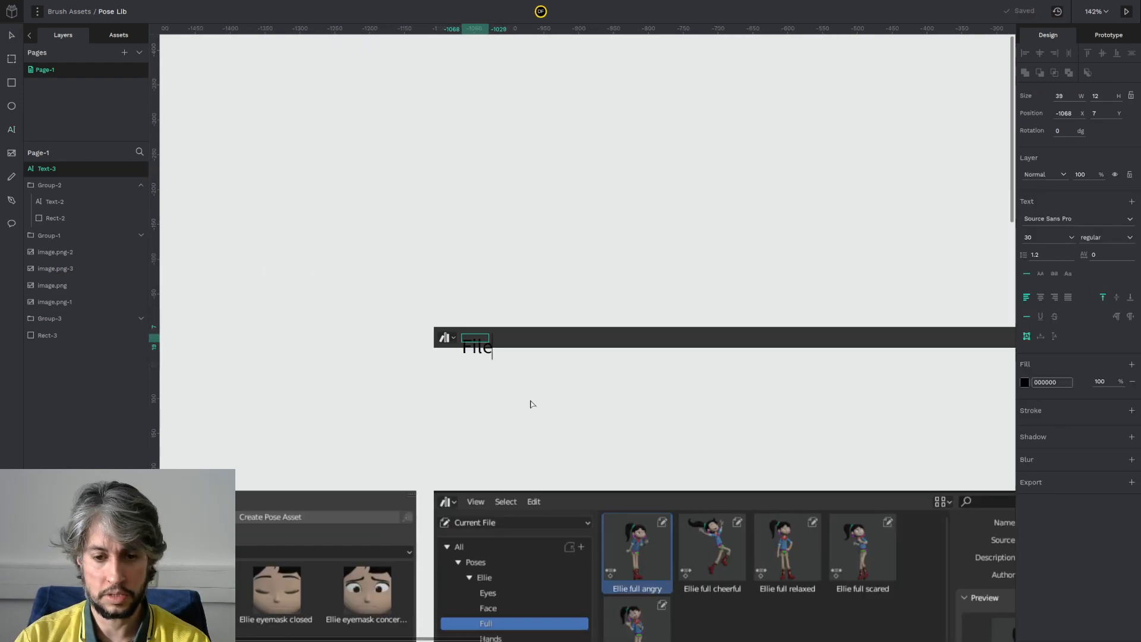
pyautogui.scroll(2, 531, 404)
pyautogui.hotkey('ctrl', 'a')
pyautogui.write('V')
# Step: Set the fill of the whole View label to white, ffffff, and finish editing the text
pyautogui.hotkey('ctrl', 'a')
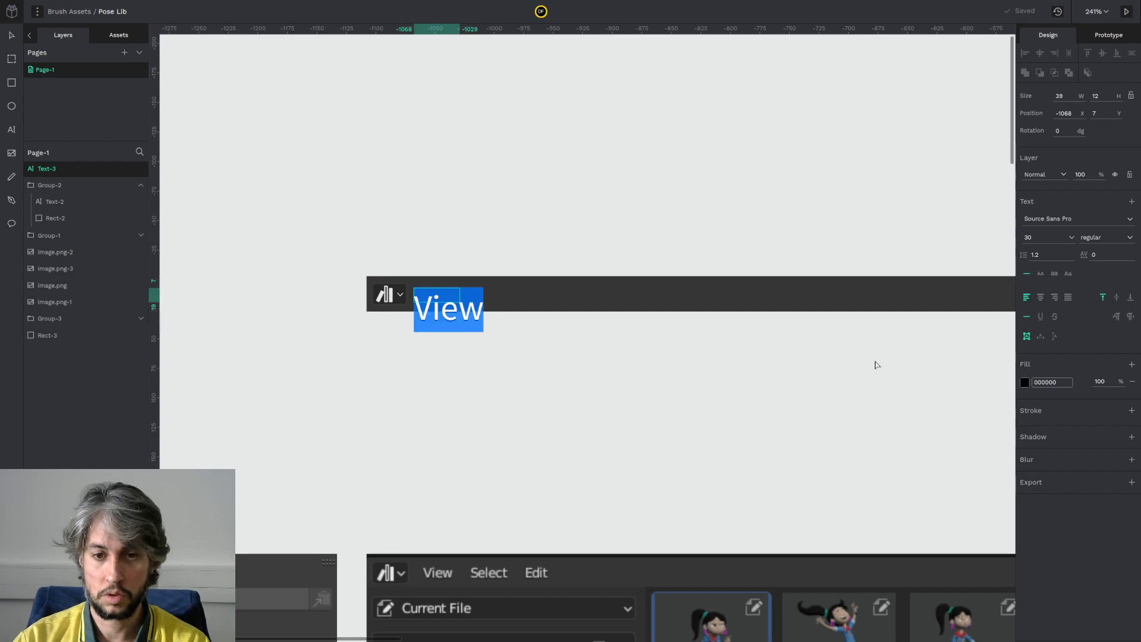
pyautogui.click(1024, 385)
pyautogui.moveTo(949, 410); pyautogui.dragTo(896, 385)
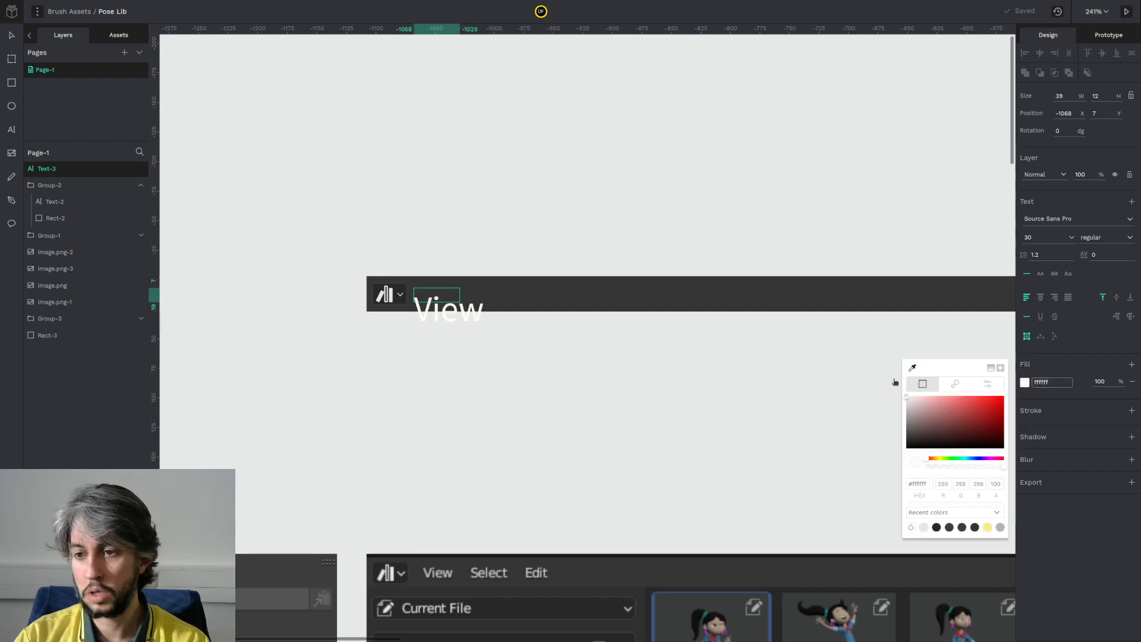
pyautogui.press('Escape')
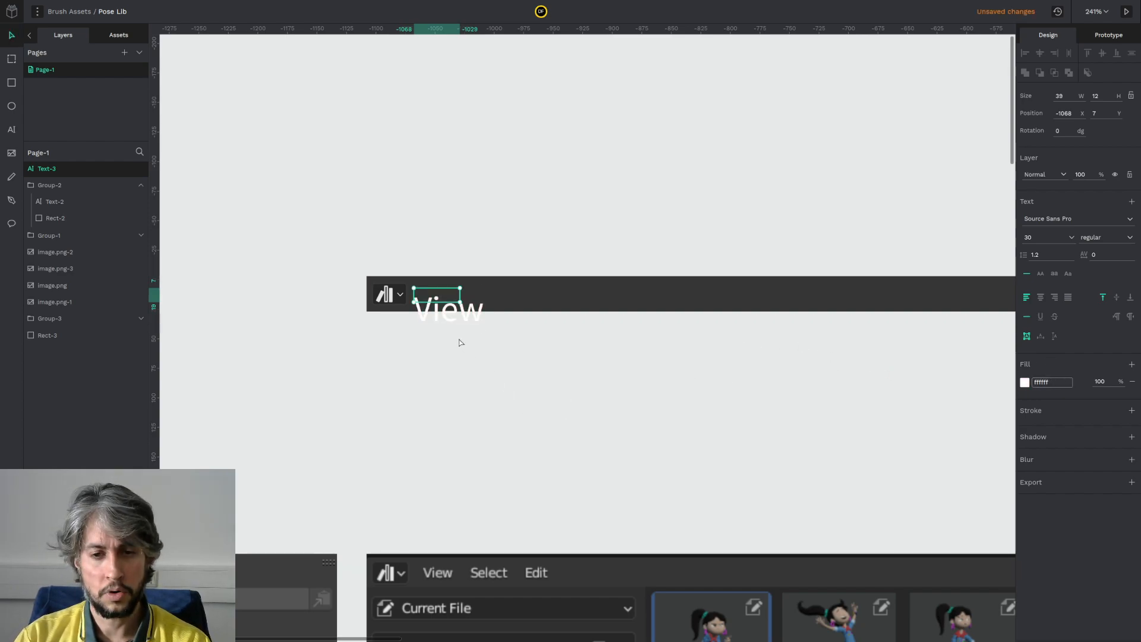
# Step: Search the fonts for "hee" and set the View label's font to Heebo
pyautogui.click(1115, 227)
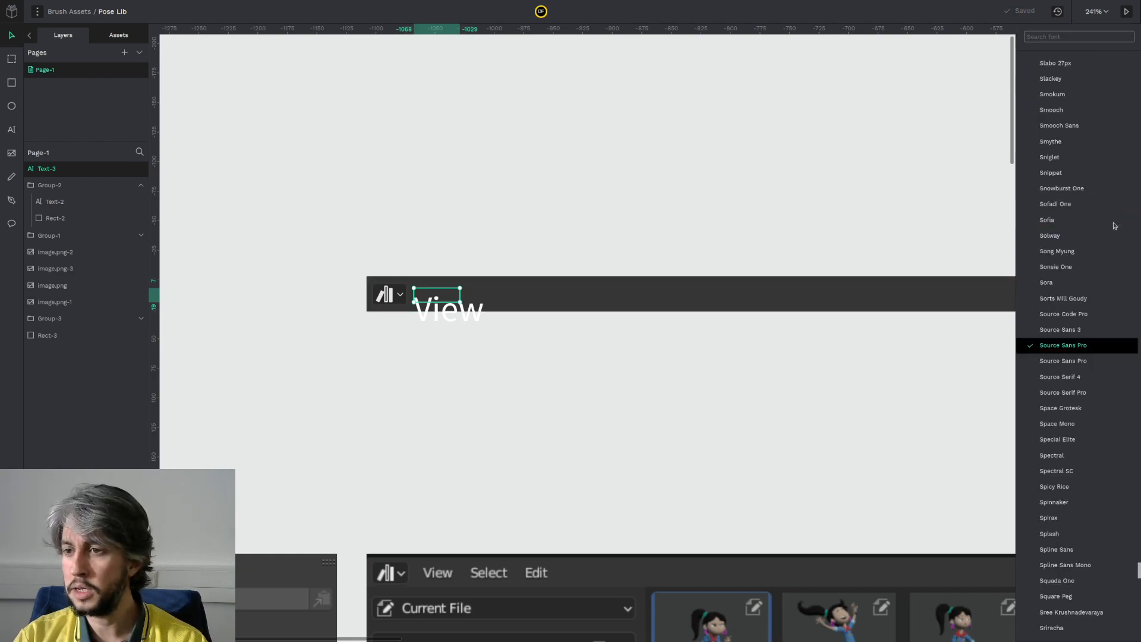
pyautogui.scroll(3, 1114, 225)
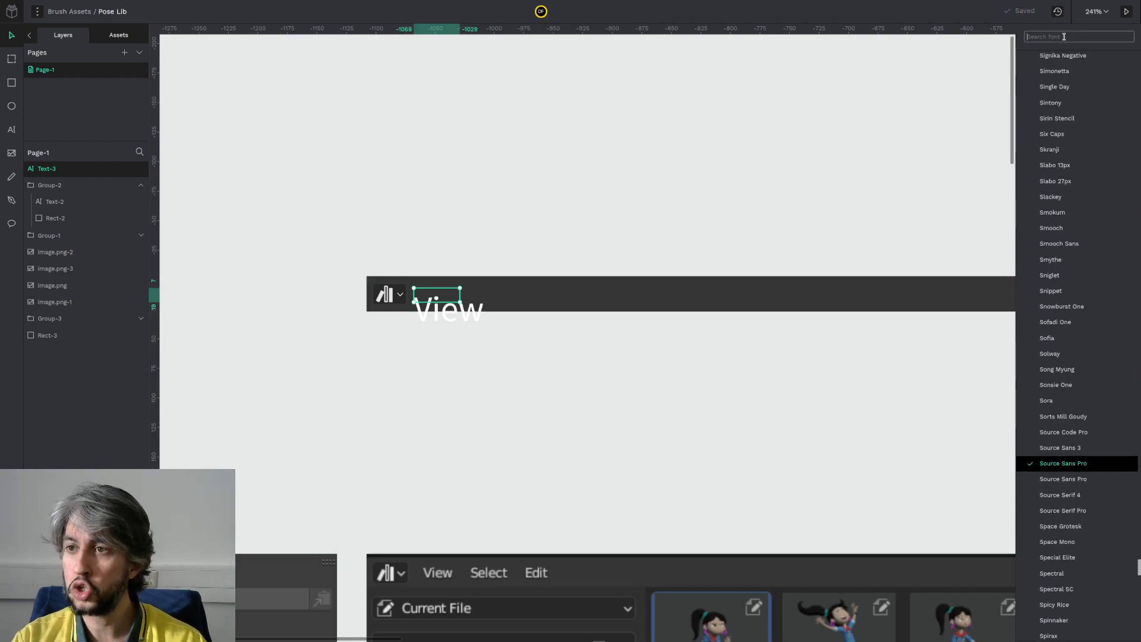
pyautogui.write('hee')
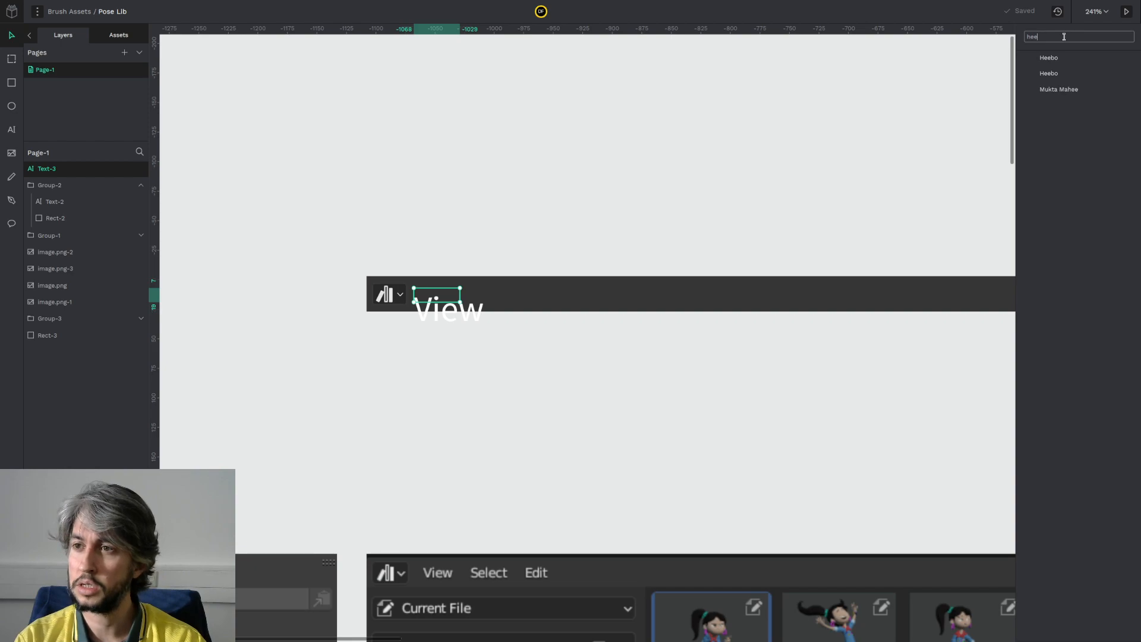
pyautogui.click(1060, 59)
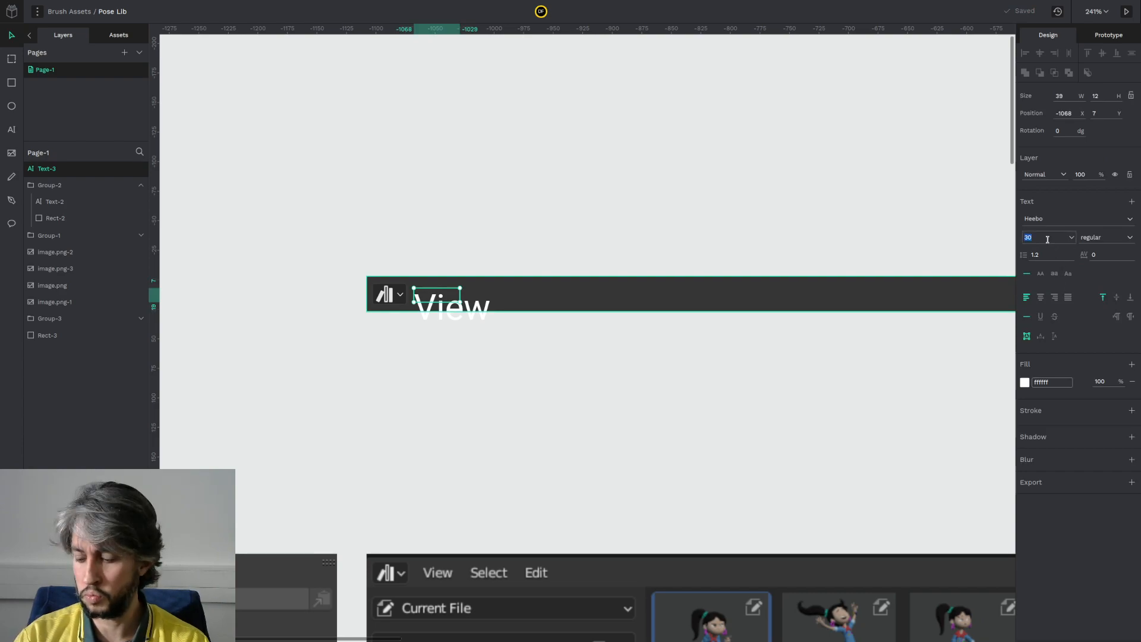
# Step: Reduce the View label's font size, trying 15 and settling on 12
pyautogui.write('15')
pyautogui.press('Return')
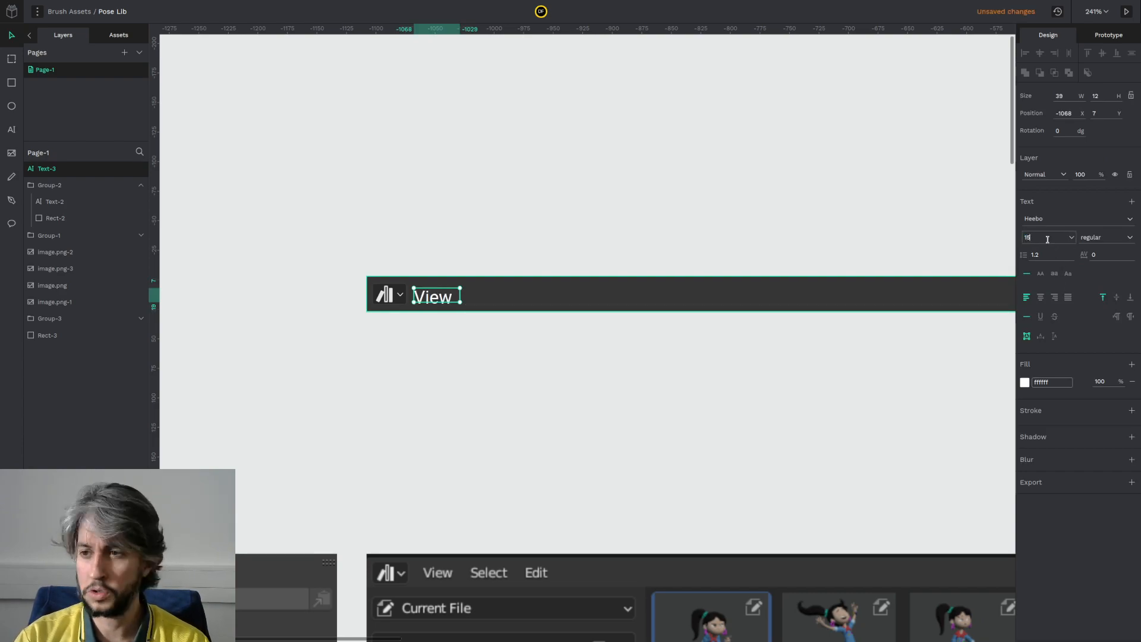
pyautogui.click(556, 344)
pyautogui.scroll(3, 410, 320)
# Step: Set the View label's fill to e5e5e5 by sampling the editor icon's colour, and narrow its text box to 29 wide
pyautogui.click(439, 270)
pyautogui.scroll(4, 404, 279)
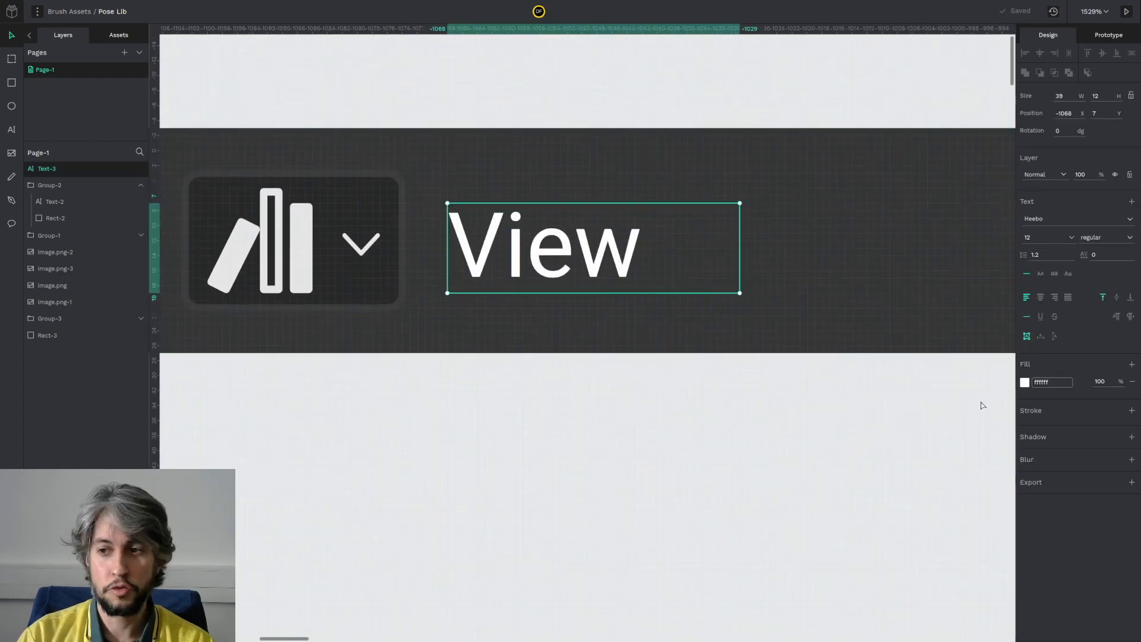
pyautogui.click(1024, 383)
pyautogui.click(916, 369)
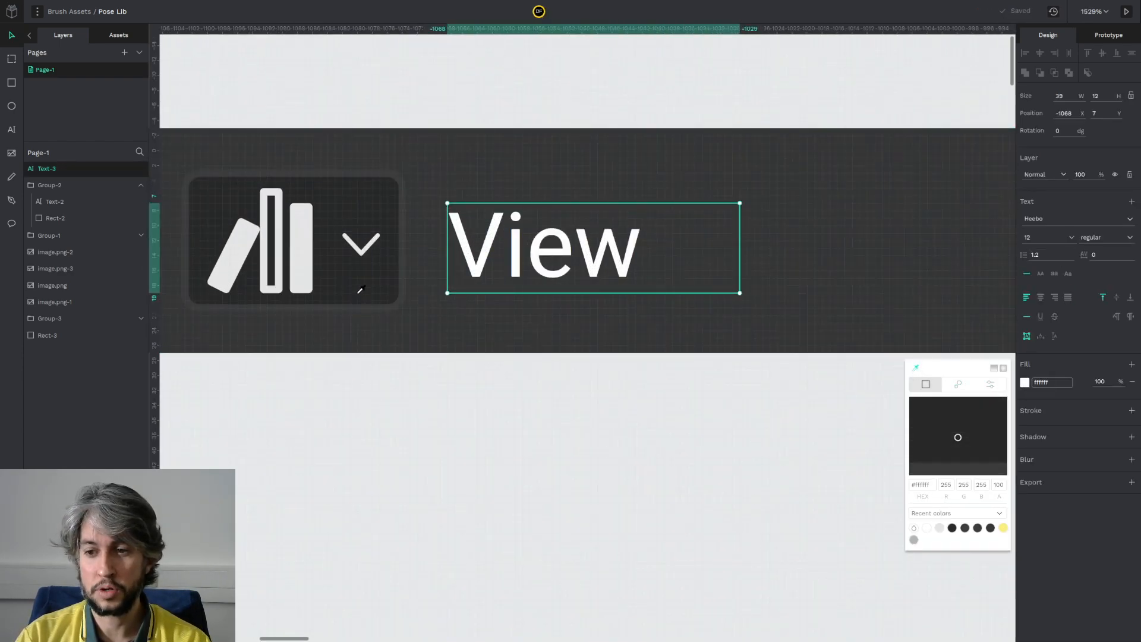
pyautogui.click(303, 252)
pyautogui.click(600, 408)
pyautogui.scroll(-2, 603, 408)
pyautogui.scroll(-4, 604, 408)
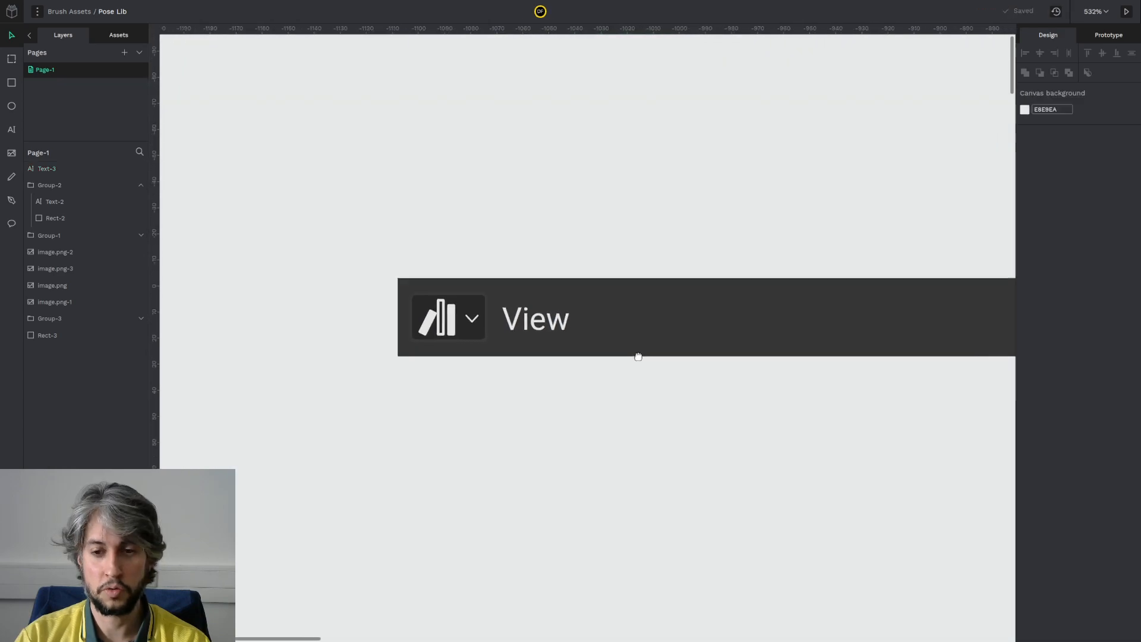
pyautogui.click(527, 269)
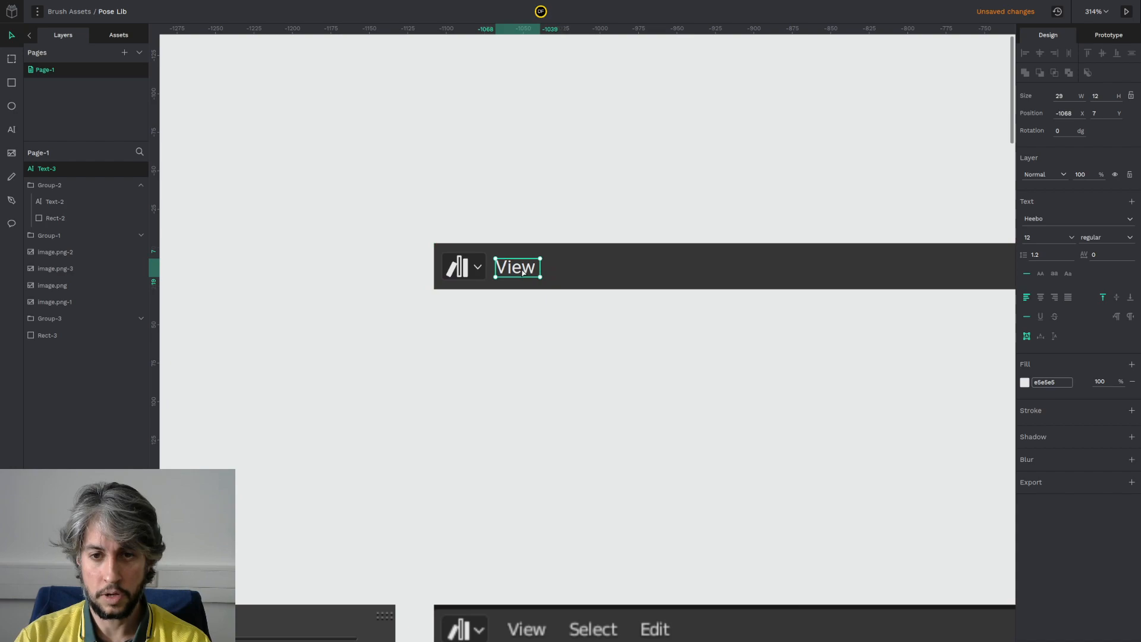
# Step: Try to duplicate the View label and move the copy, return to the workspace from the error page, and delete the copy
pyautogui.hotkey('ctrl', 'd')
pyautogui.moveTo(543, 274); pyautogui.dragTo(489, 275)
pyautogui.scroll(5, 511, 264)
pyautogui.hotkey('ctrl', 'd')
pyautogui.press('Delete')
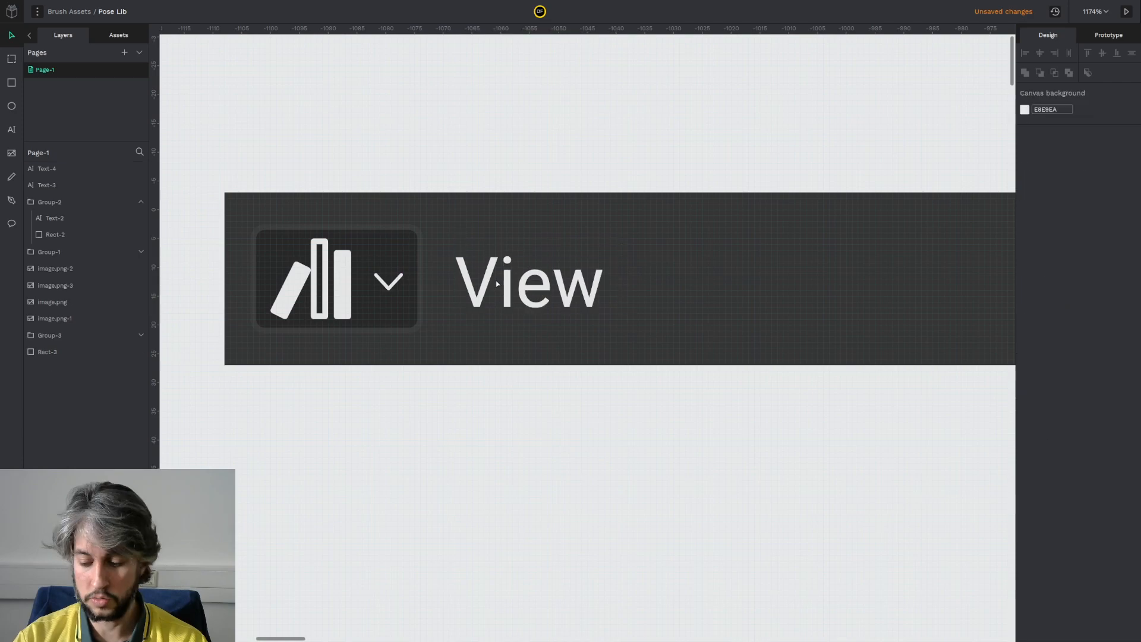
pyautogui.scroll(3, 498, 284)
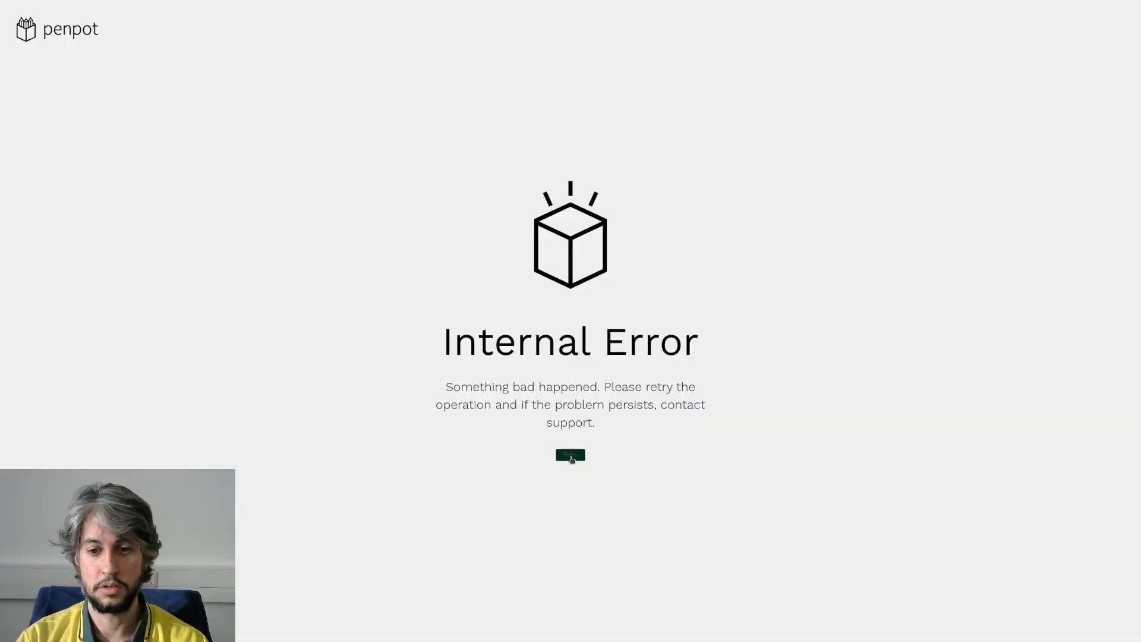
pyautogui.click(570, 455)
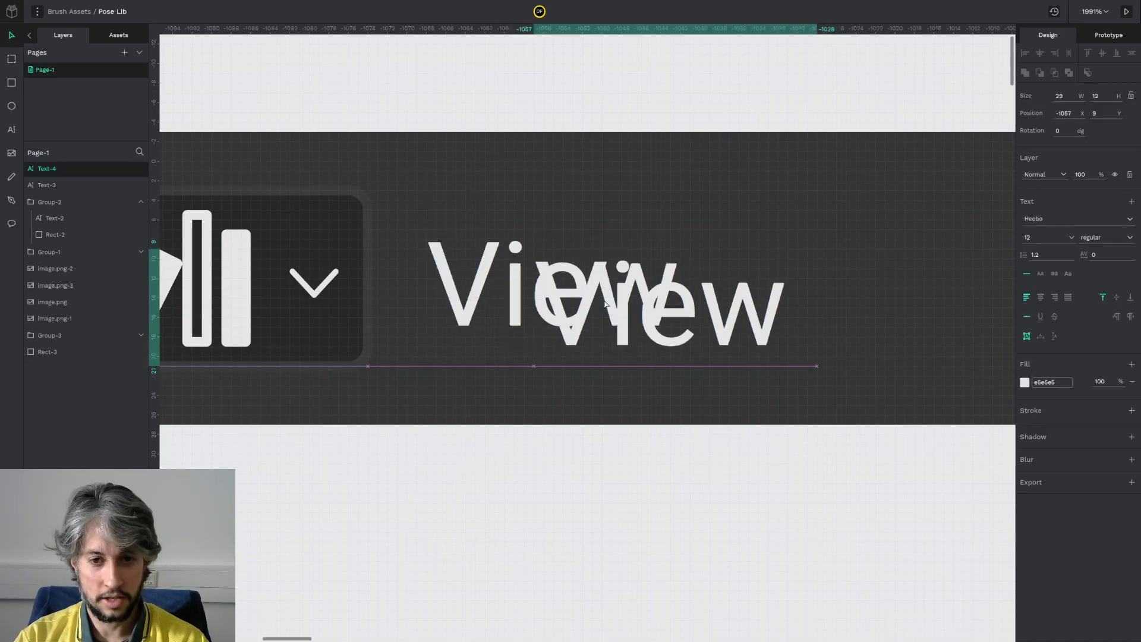
pyautogui.press('Delete')
# Step: Duplicate the View label and move the copy along the header bar, well clear to the right of the original
pyautogui.click(570, 301)
pyautogui.hotkey('ctrl', 'd')
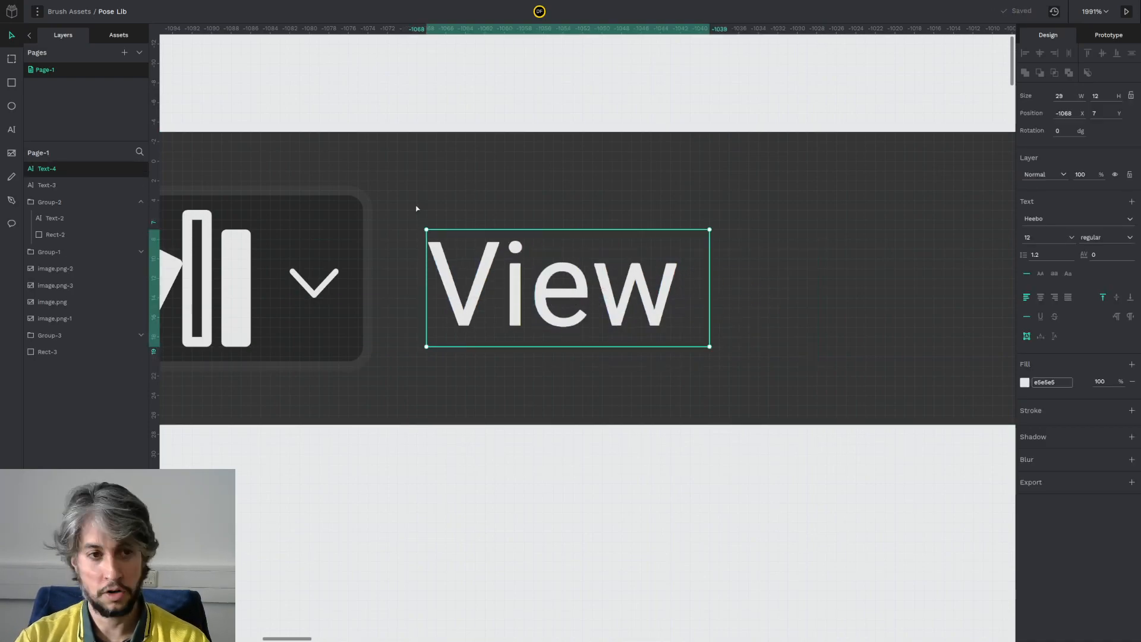
pyautogui.scroll(-3, 674, 369)
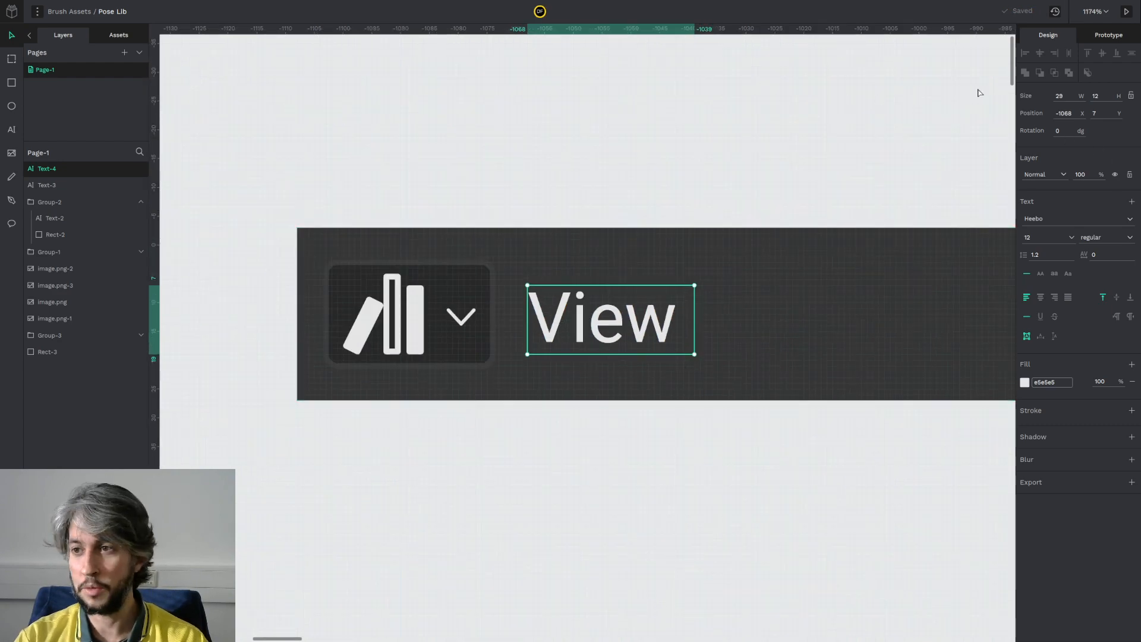
pyautogui.moveTo(719, 351); pyautogui.dragTo(643, 358)
pyautogui.press('Right')
pyautogui.press('Right')
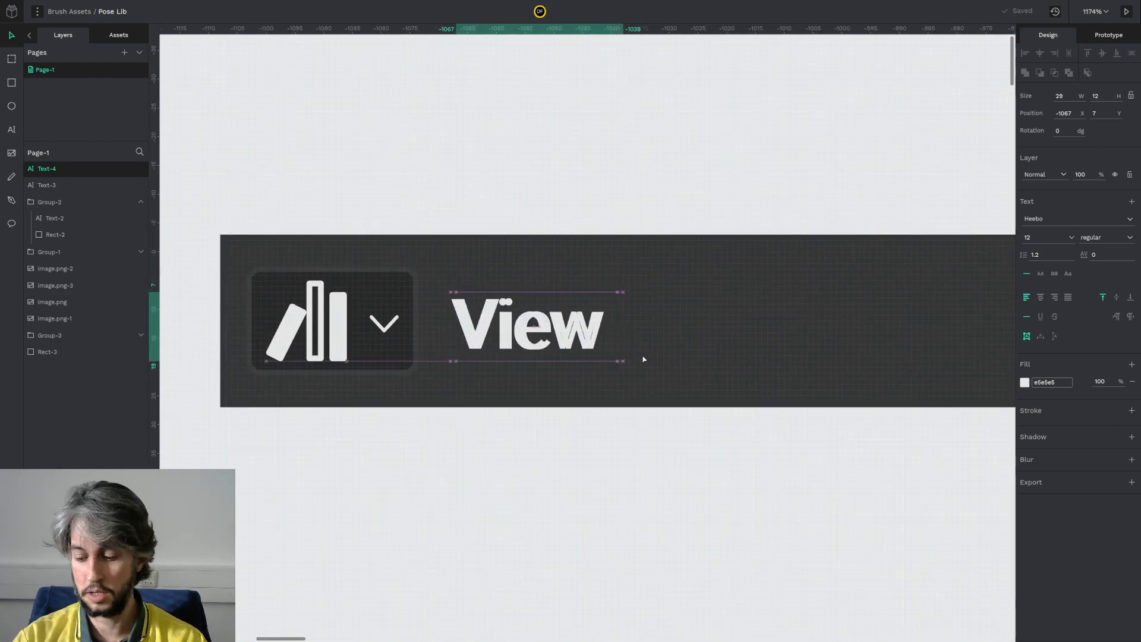
pyautogui.hotkey('shift', 'Right')
pyautogui.hotkey('shift', 'Right')
pyautogui.hotkey('shift', 'Right')
pyautogui.moveTo(724, 389); pyautogui.dragTo(577, 397)
pyautogui.moveTo(596, 330); pyautogui.dragTo(717, 374)
# Step: Select both View labels and align them along their top edges
pyautogui.keyDown('shift'); pyautogui.click(386, 332); pyautogui.keyUp('shift')
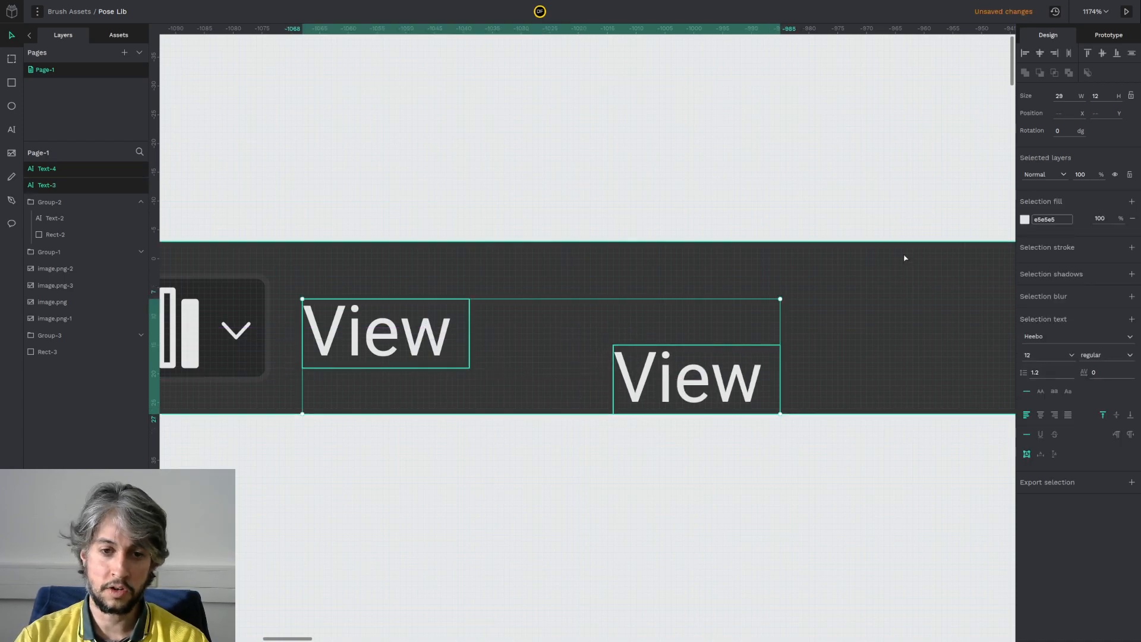
pyautogui.click(1087, 53)
pyautogui.click(702, 474)
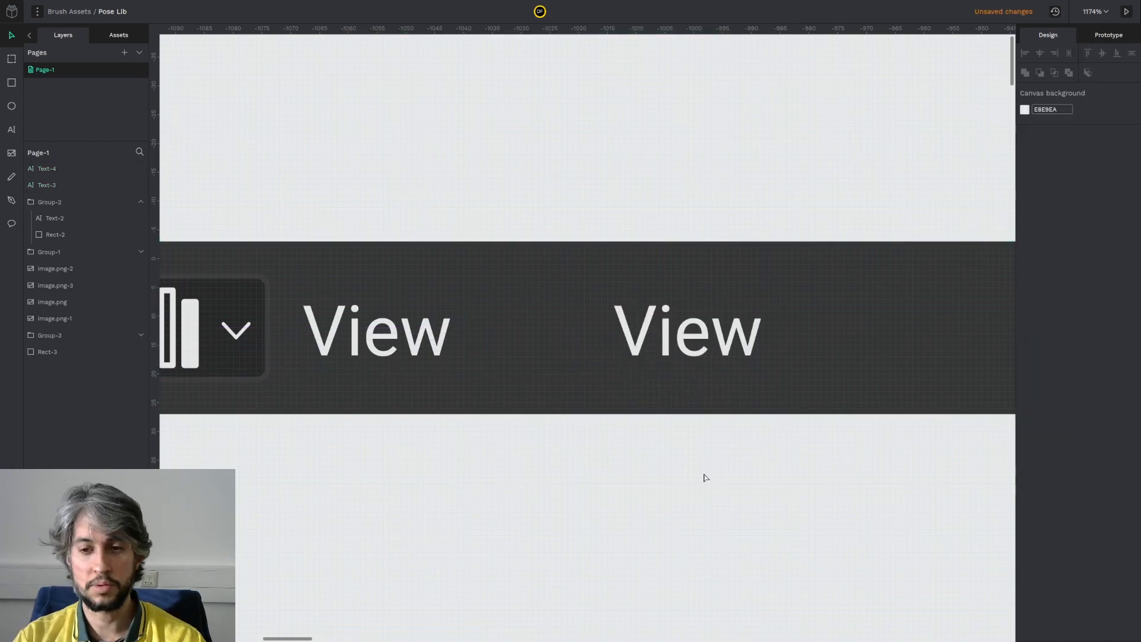
# Step: Replace the second View label's text with "Select" and move it closer to the first label, at X -1024
pyautogui.scroll(-6, 702, 474)
pyautogui.moveTo(703, 474); pyautogui.dragTo(548, 292)
pyautogui.scroll(-4, 548, 293)
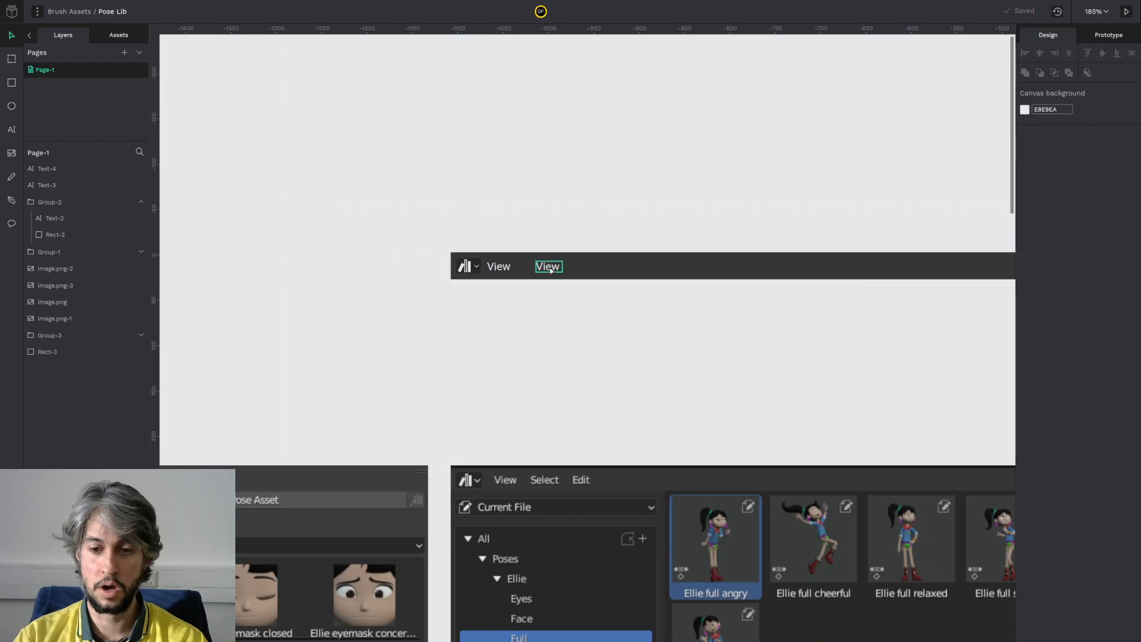
pyautogui.doubleClick(550, 268)
pyautogui.press('Escape')
pyautogui.scroll(4, 547, 303)
pyautogui.scroll(-4, 545, 305)
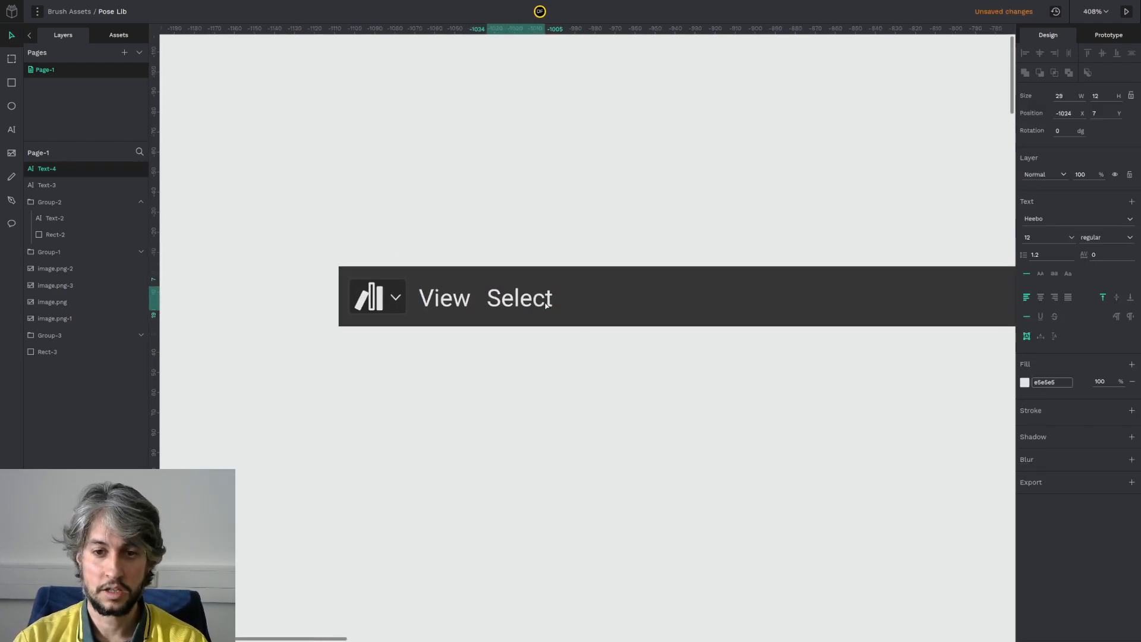
# Step: Duplicate the Select label and shift the copy horizontally along the header to X -974
pyautogui.hotkey('shift', 'Right')
pyautogui.hotkey('ctrl', 's')
pyautogui.scroll(3, 542, 333)
pyautogui.hotkey('ctrl', 'd')
pyautogui.hotkey('shift', 'Right')
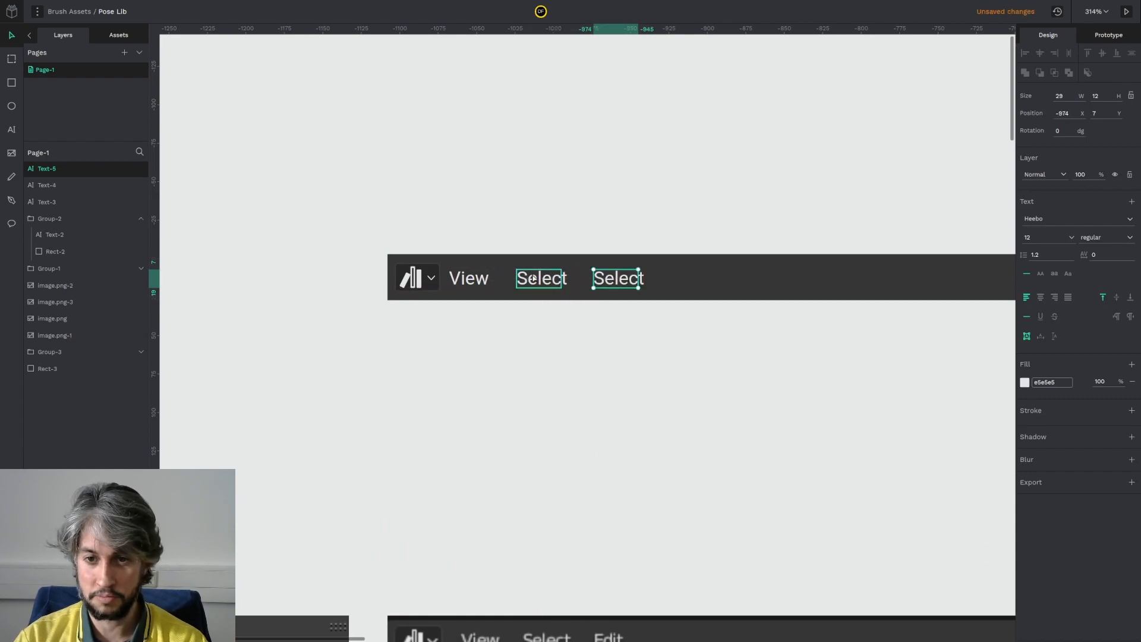
pyautogui.click(531, 349)
pyautogui.scroll(-3, 593, 355)
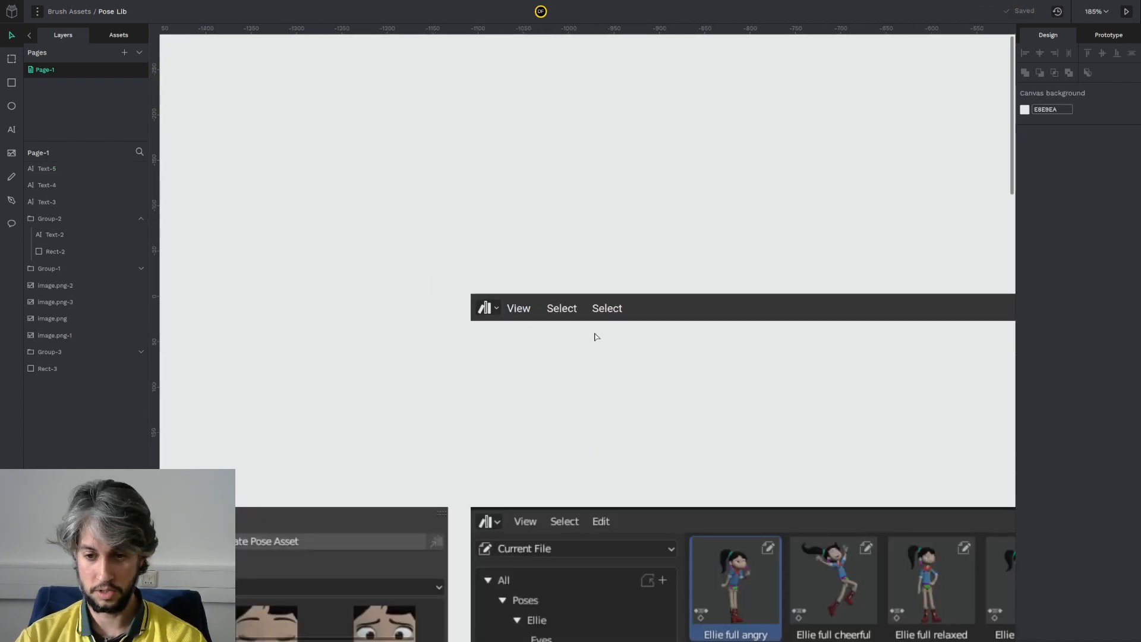
# Step: Adjust the copied Select label to X -975 and replace its text with "Edit"
pyautogui.scroll(4, 596, 337)
pyautogui.click(603, 277)
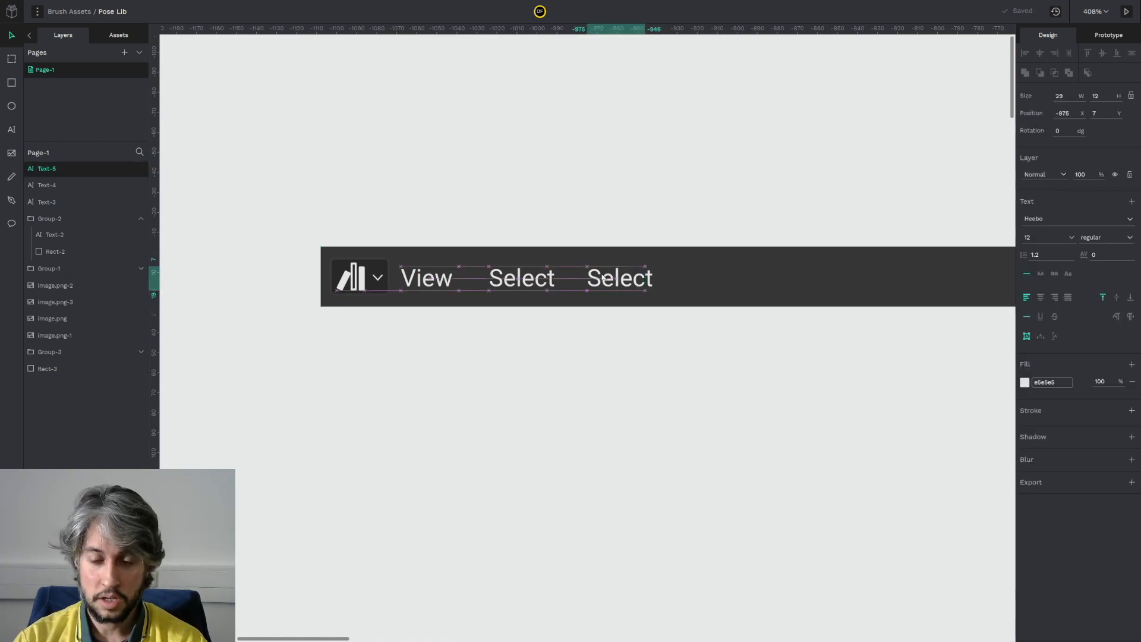
pyautogui.doubleClick(603, 277)
pyautogui.write('Edit')
pyautogui.click(595, 441)
pyautogui.scroll(-2, 633, 417)
pyautogui.click(634, 419)
pyautogui.moveTo(677, 426); pyautogui.dragTo(531, 290)
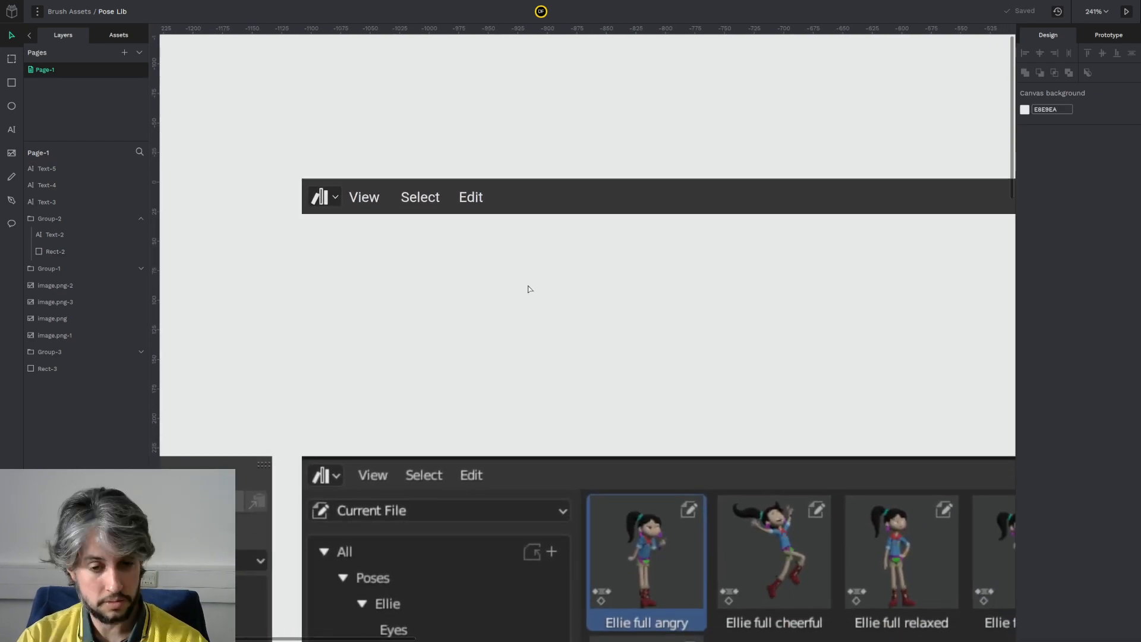
# Step: Duplicate the Edit label and place the copy beside it on the same line, at about X -937
pyautogui.scroll(-1, 529, 284)
pyautogui.scroll(2, 502, 237)
pyautogui.click(461, 201)
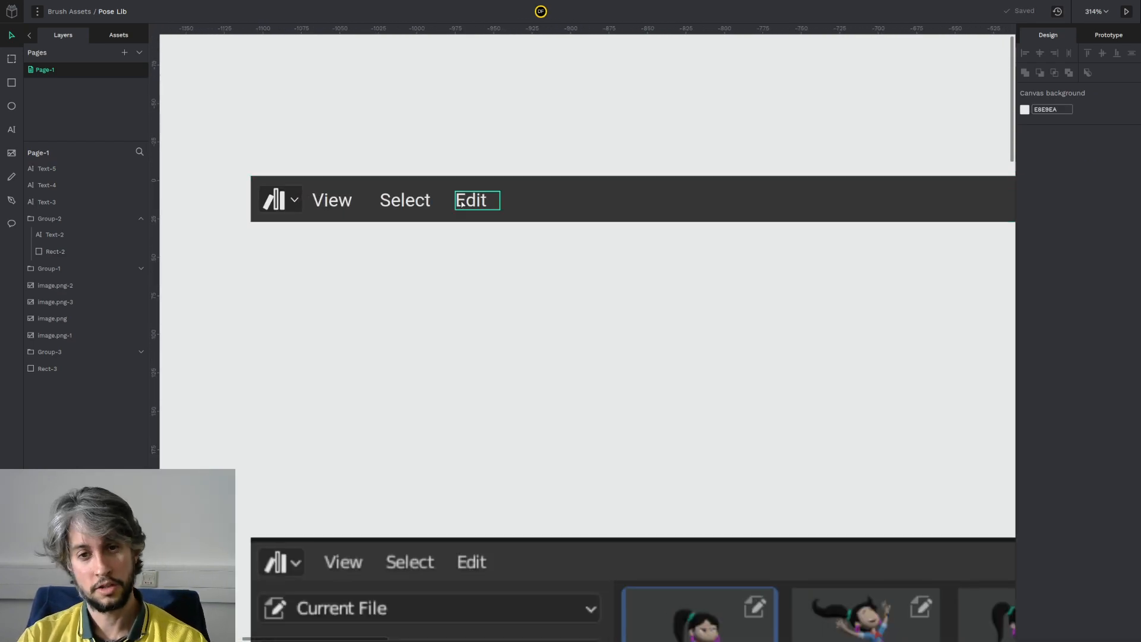
pyautogui.moveTo(461, 201); pyautogui.dragTo(540, 190)
pyautogui.press('Delete')
pyautogui.click(469, 200)
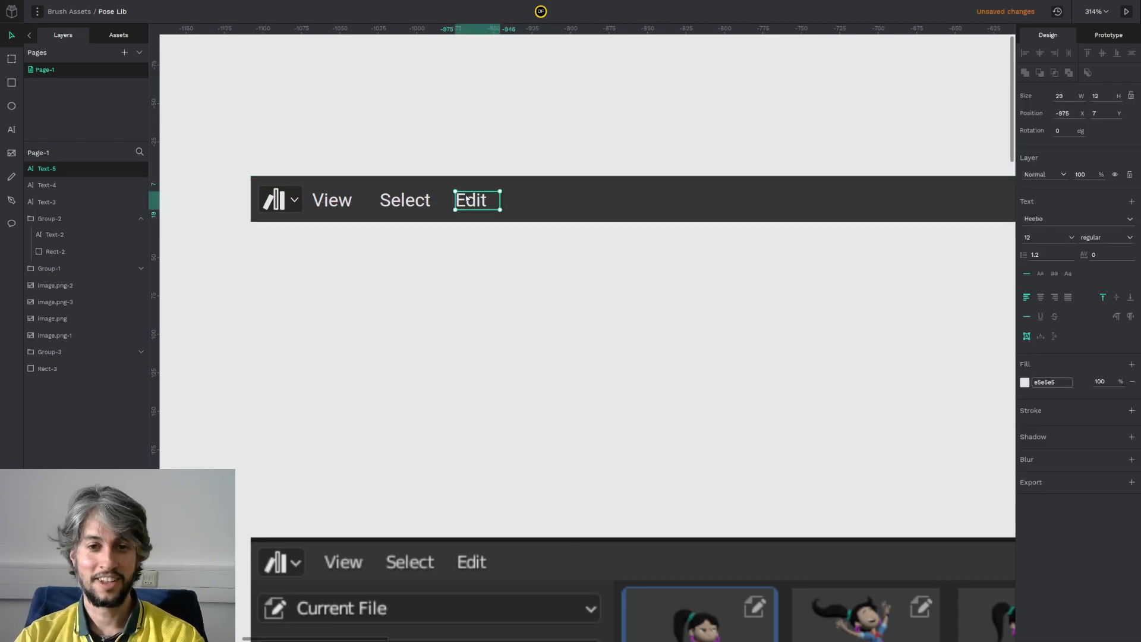
pyautogui.hotkey('ctrl', 'd')
pyautogui.moveTo(469, 200); pyautogui.dragTo(544, 190)
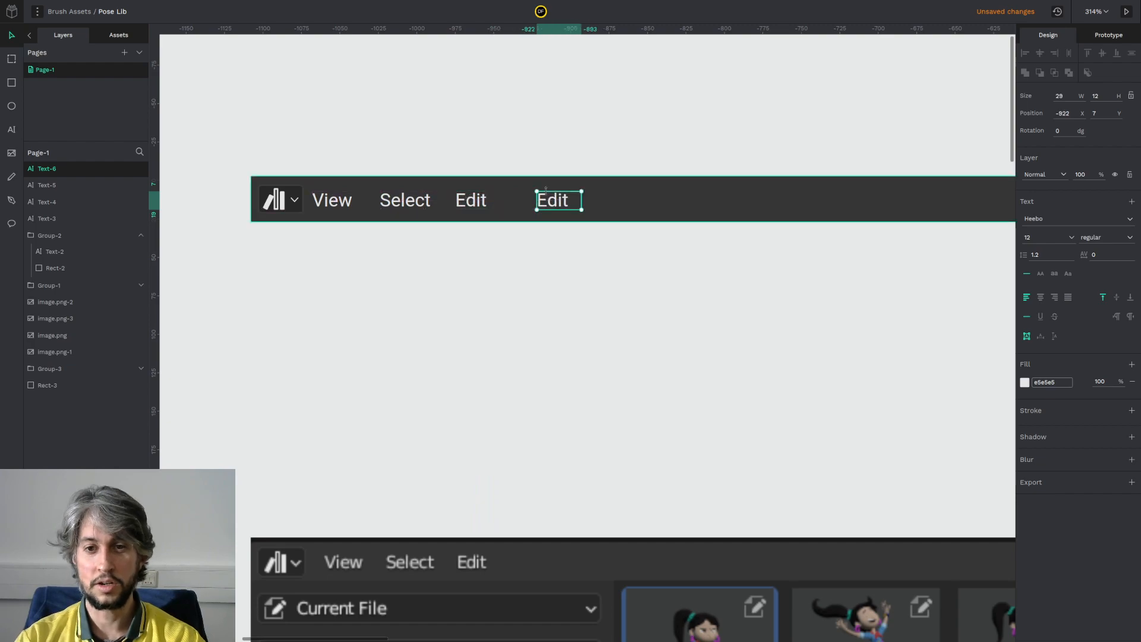
pyautogui.press('Escape')
pyautogui.click(541, 202)
pyautogui.moveTo(541, 202); pyautogui.dragTo(522, 202)
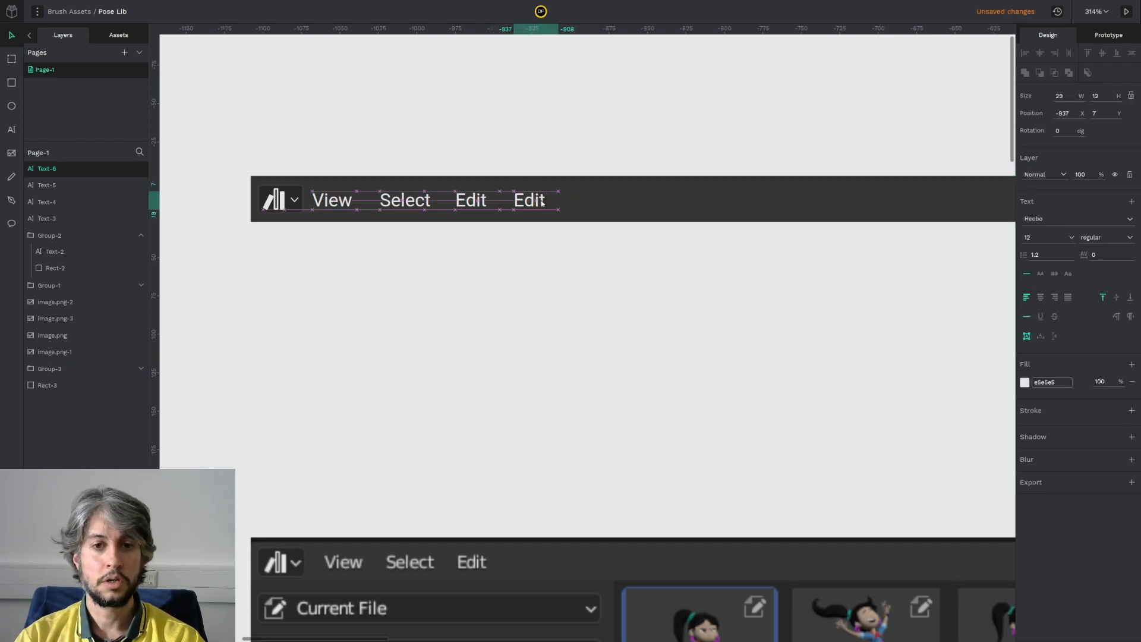
# Step: Replace the text of the copied Edit label with "Create" and finish editing
pyautogui.doubleClick(526, 203)
pyautogui.write('C')
pyautogui.click(538, 311)
pyautogui.scroll(-2, 601, 264)
pyautogui.click(647, 289)
pyautogui.moveTo(700, 281); pyautogui.dragTo(546, 256)
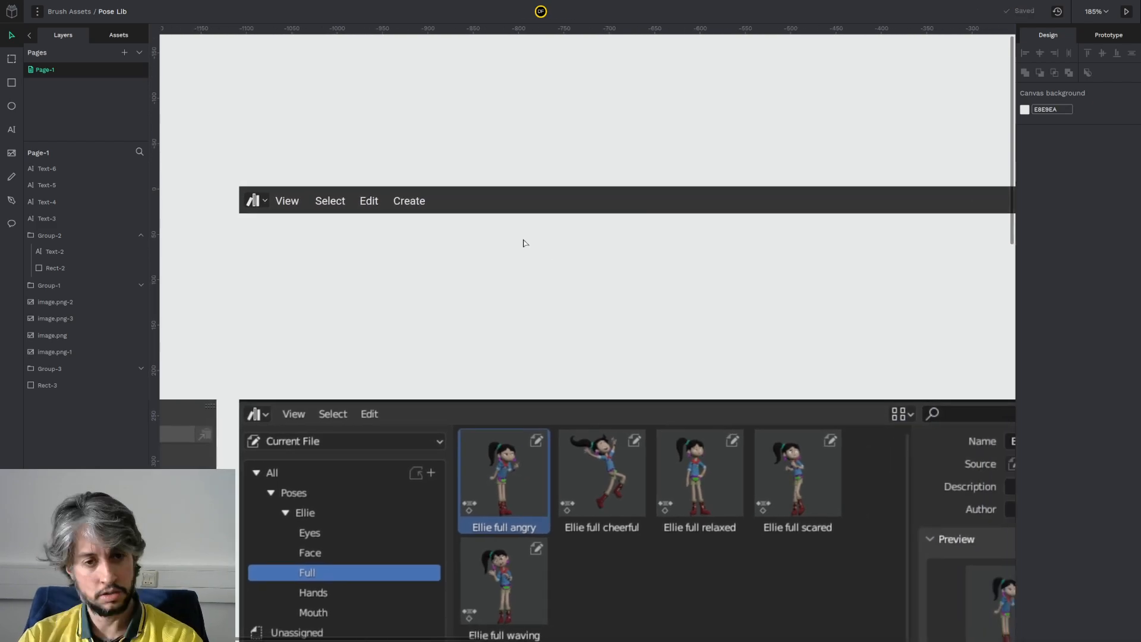
# Step: Examine the whiteboard sketch of the Create menu, including its dropdown entries, and compare it with the header mockup
pyautogui.scroll(-4, 526, 242)
pyautogui.moveTo(701, 308); pyautogui.dragTo(479, 223)
pyautogui.scroll(6, 620, 479)
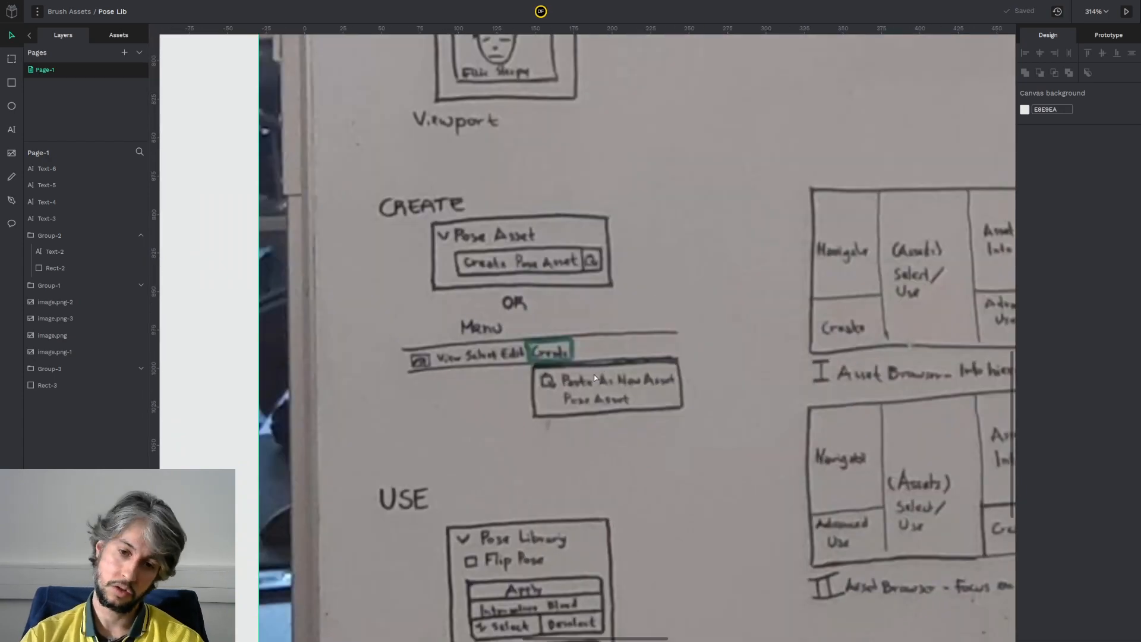
pyautogui.scroll(6, 594, 376)
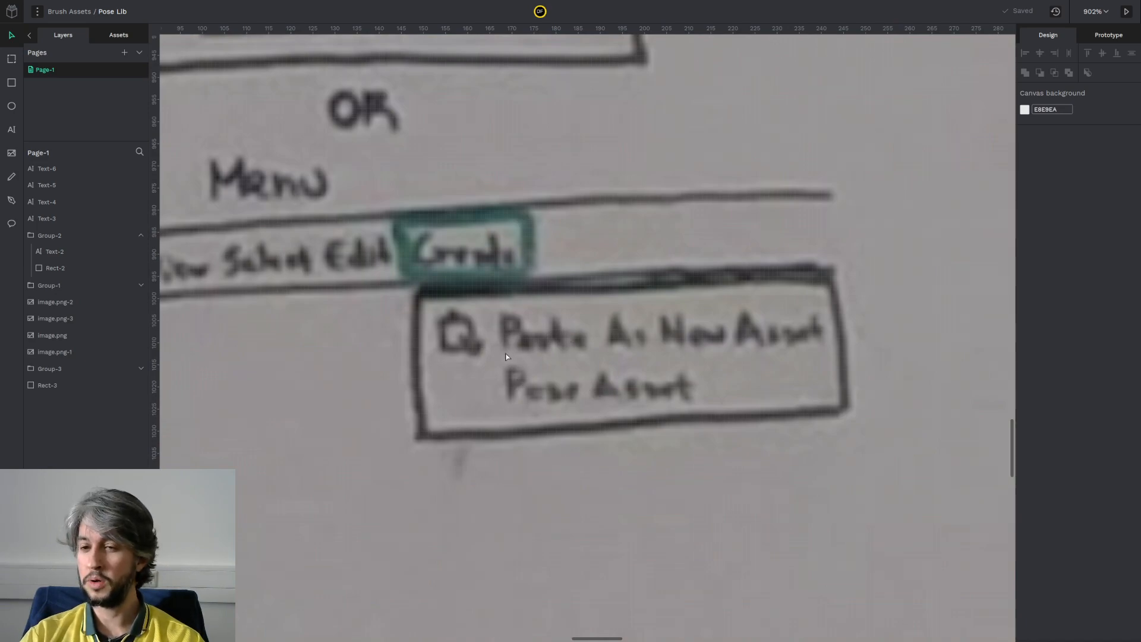
pyautogui.scroll(-5, 506, 356)
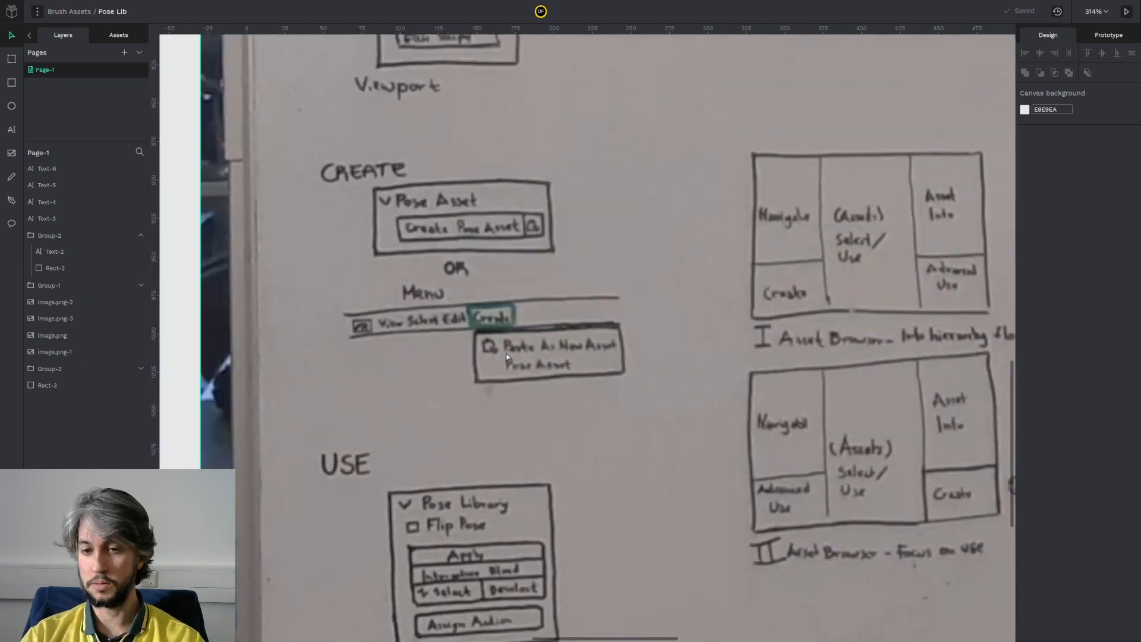
pyautogui.scroll(4, 507, 356)
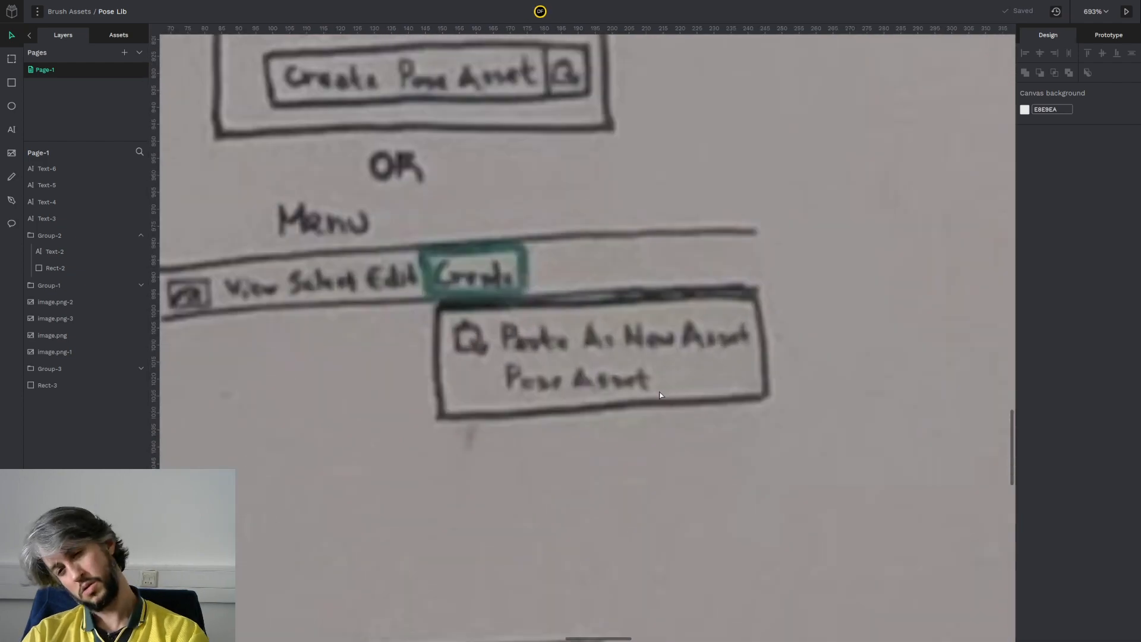
pyautogui.scroll(-1, 603, 394)
pyautogui.scroll(-9, 564, 389)
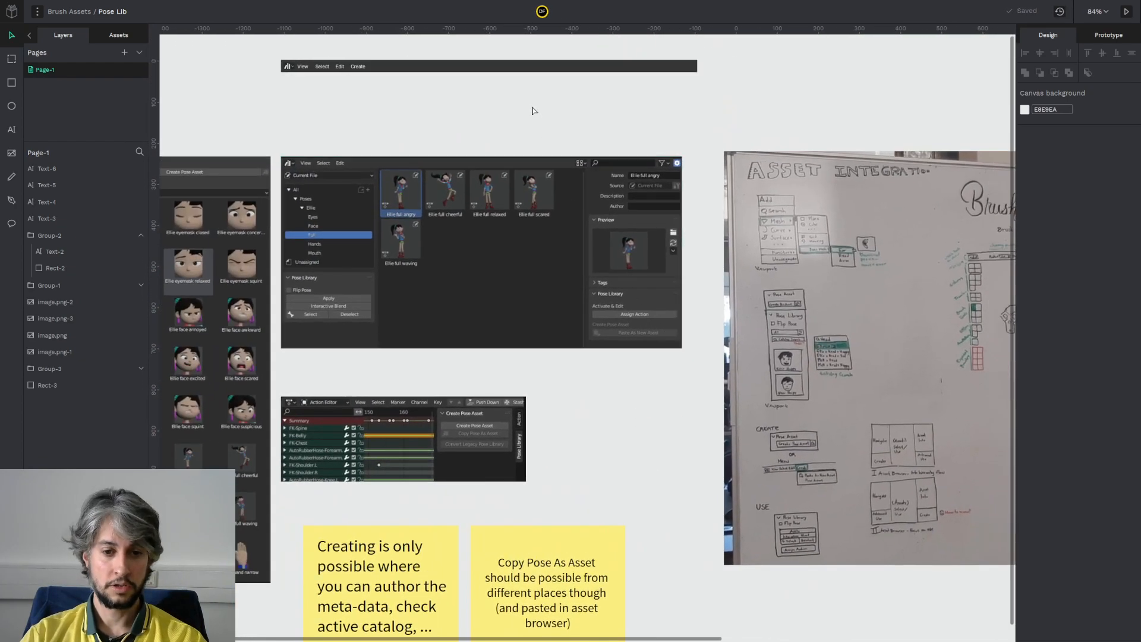
pyautogui.moveTo(559, 116); pyautogui.dragTo(574, 129)
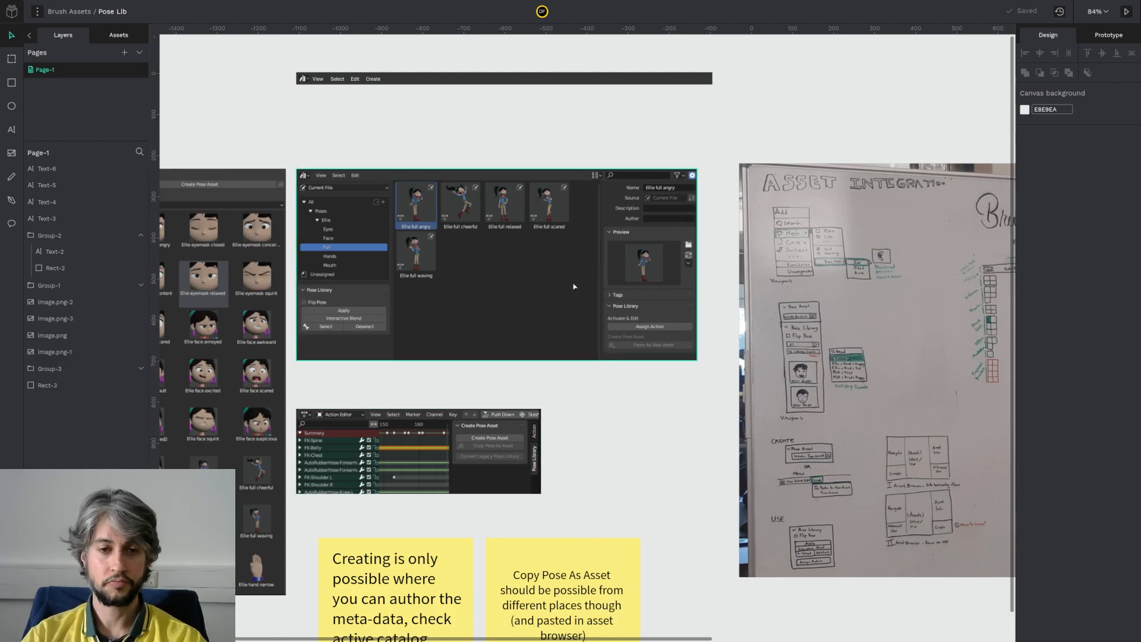
# Step: Switch to Blender, open the asset browser's Select menu, and capture a screenshot of that area to the clipboard
pyautogui.press('super')
pyautogui.click(624, 404)
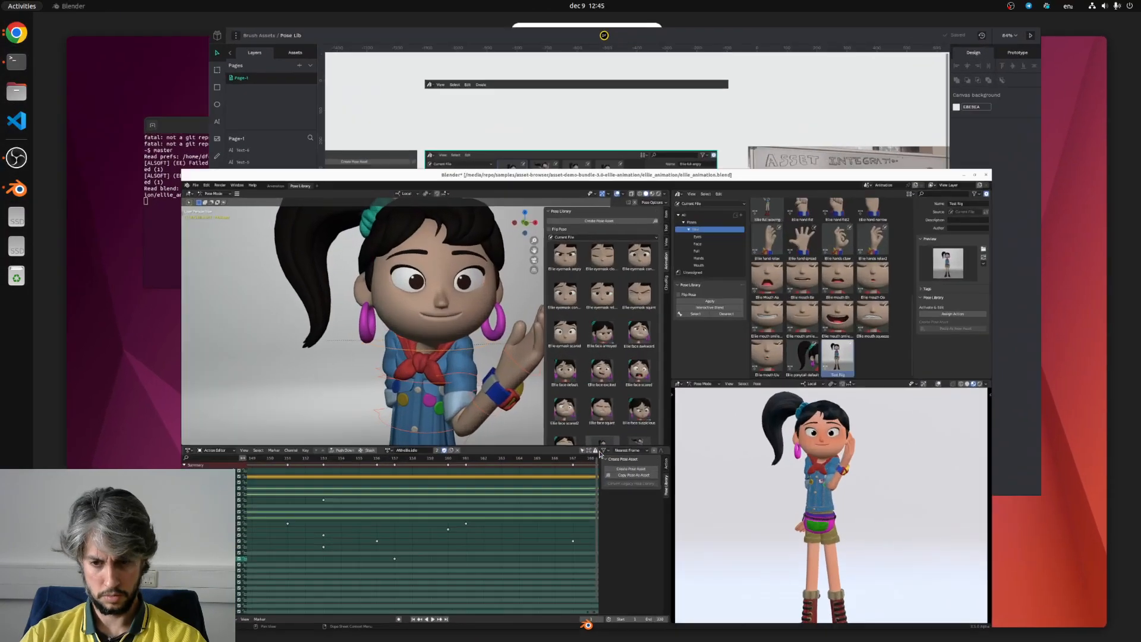
pyautogui.click(748, 47)
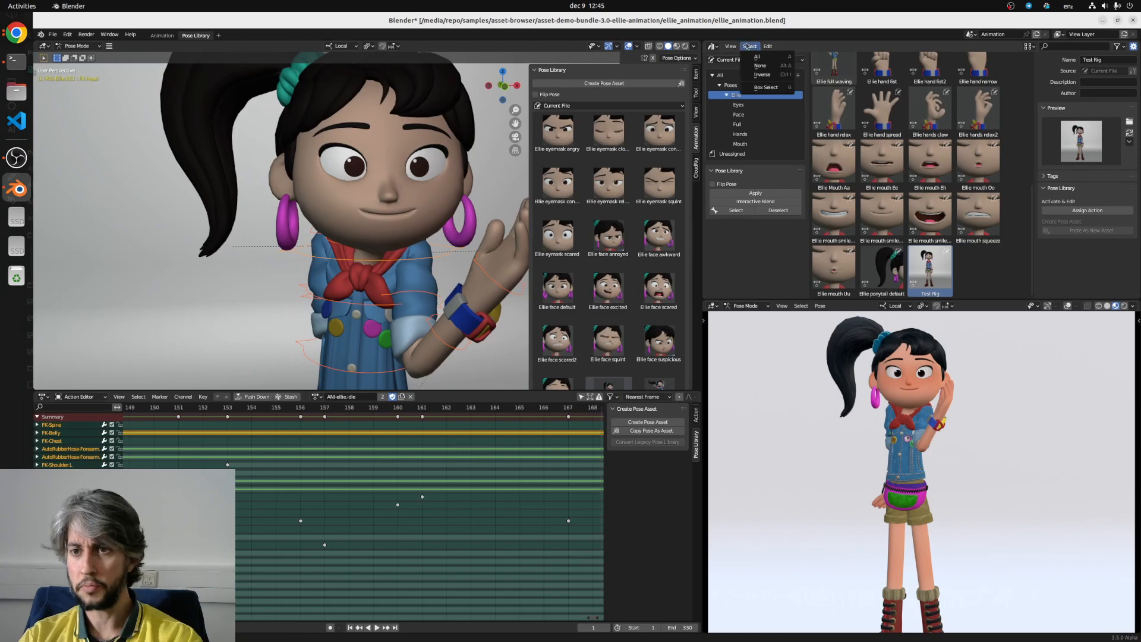
pyautogui.press('Print')
pyautogui.moveTo(721, 36); pyautogui.dragTo(823, 113)
pyautogui.press('Return')
# Step: Return to Penpot, paste the captured Select menu image, and place it below the header mockup at X -743, Y 49
pyautogui.press('super')
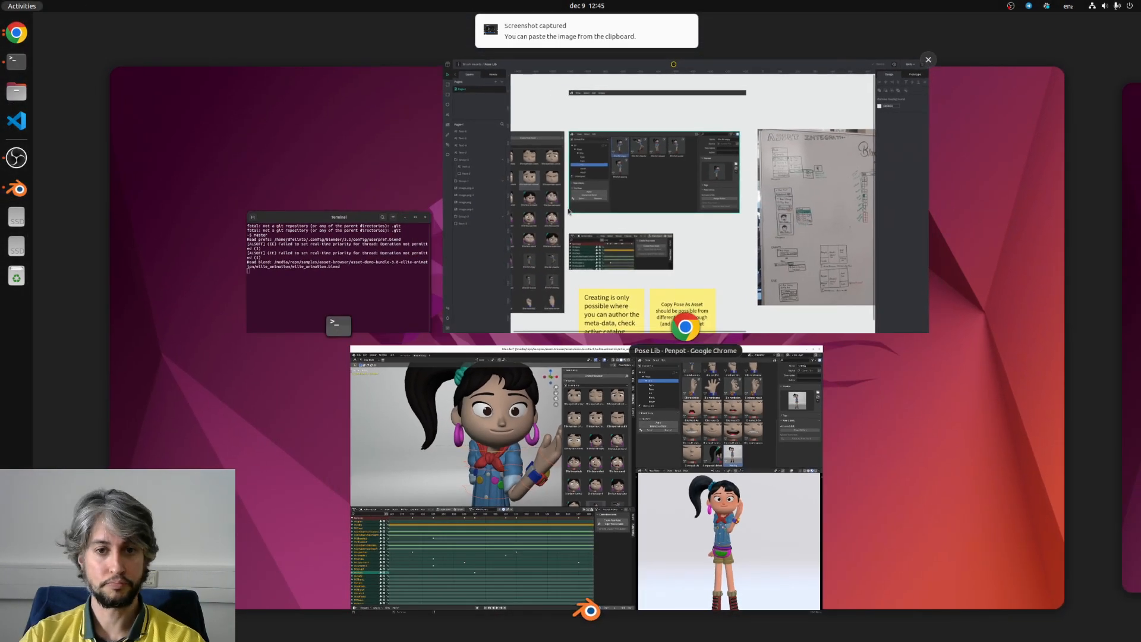
pyautogui.click(570, 212)
pyautogui.scroll(5, 535, 223)
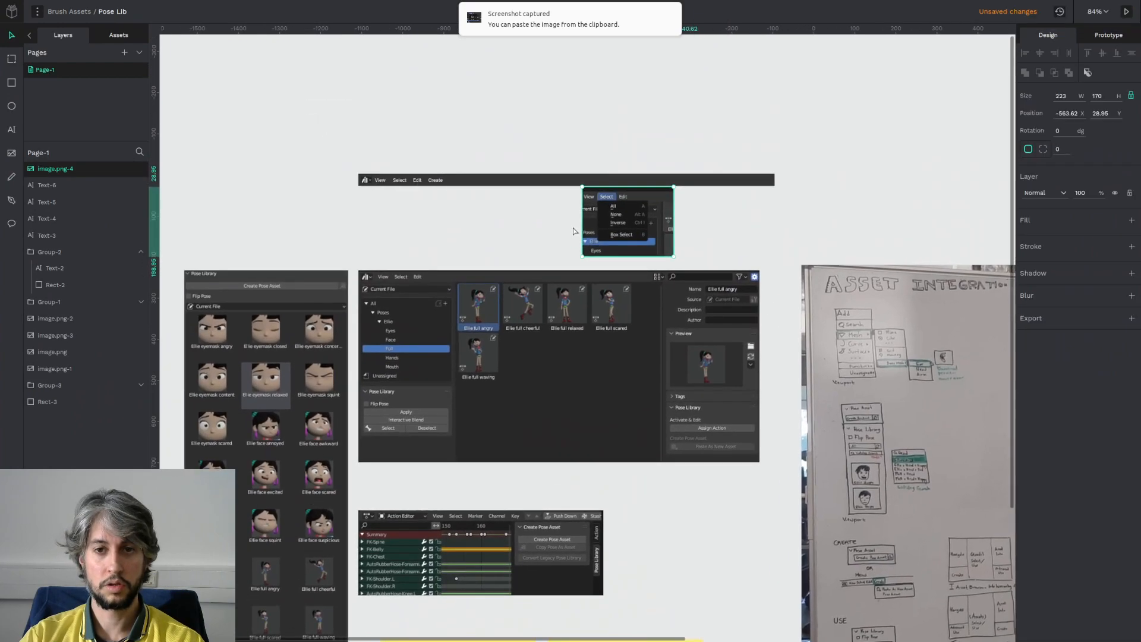
pyautogui.scroll(4, 377, 224)
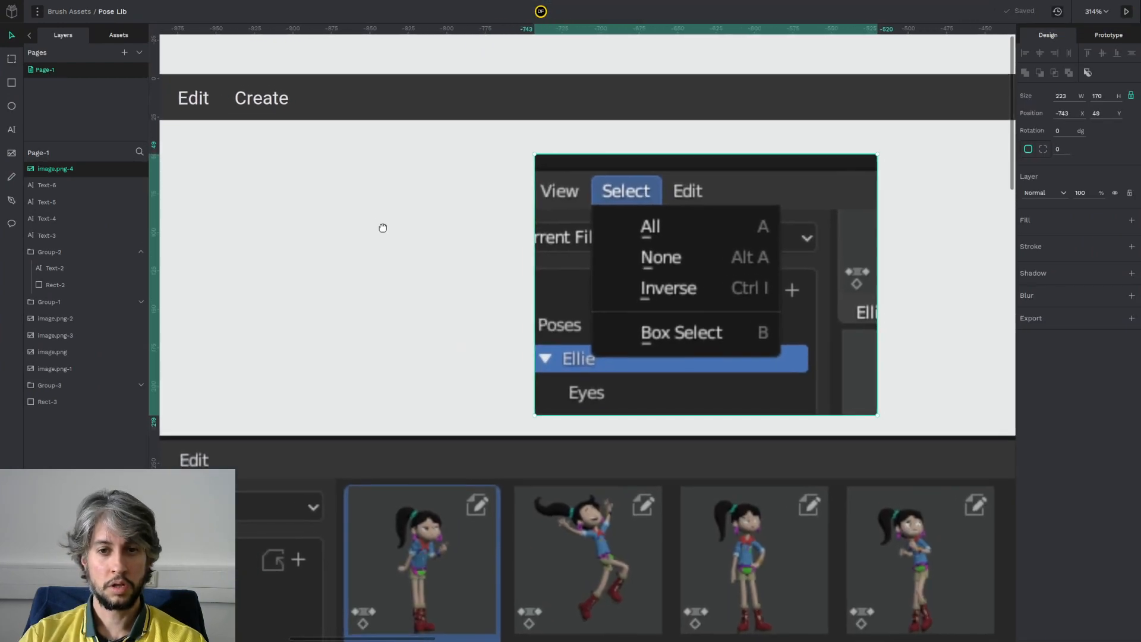
pyautogui.scroll(2, 458, 196)
pyautogui.click(384, 227)
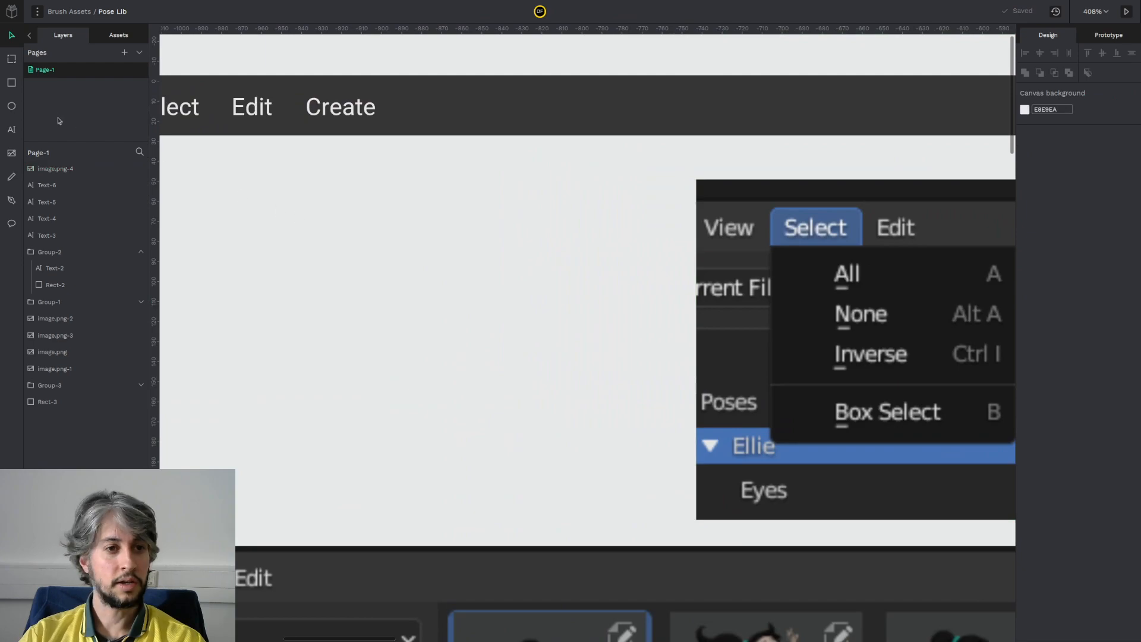
# Step: Draw a rectangle 46 wide and 20 high over the Create label in the header, at X -942, Y 5
pyautogui.scroll(-3, 387, 227)
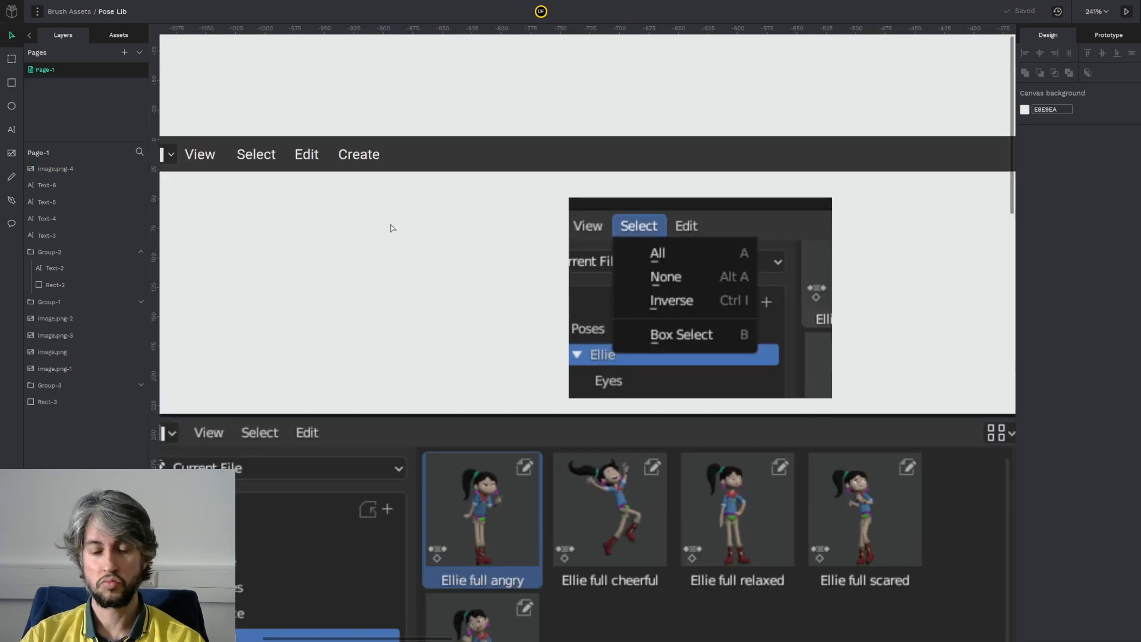
pyautogui.click(11, 83)
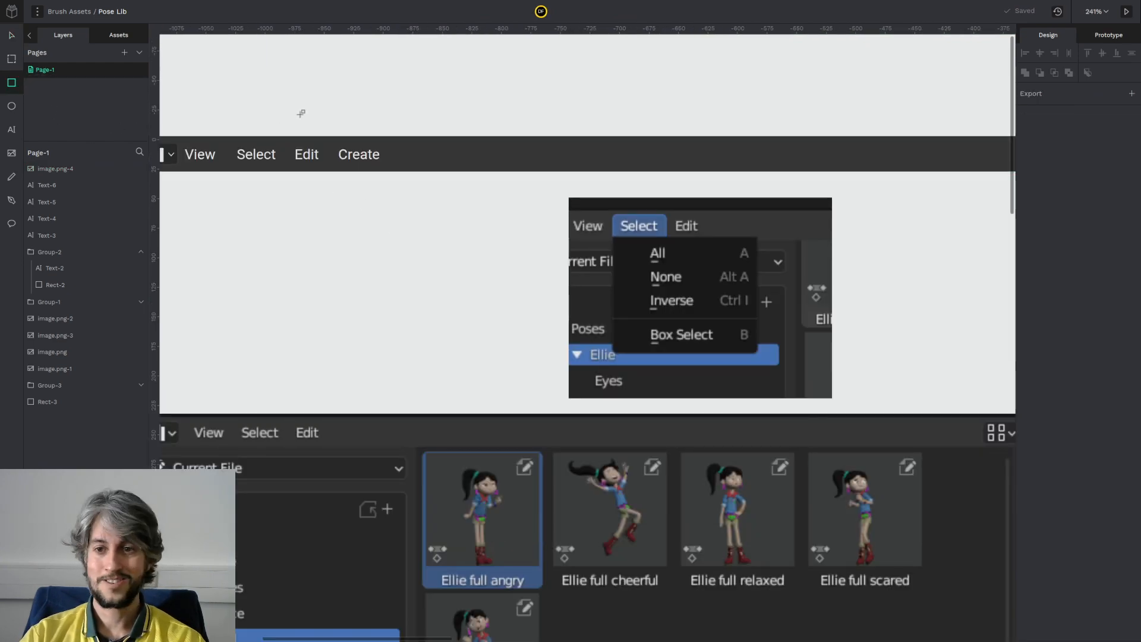
pyautogui.scroll(3, 275, 134)
pyautogui.scroll(2, 365, 181)
pyautogui.moveTo(366, 141); pyautogui.dragTo(485, 193)
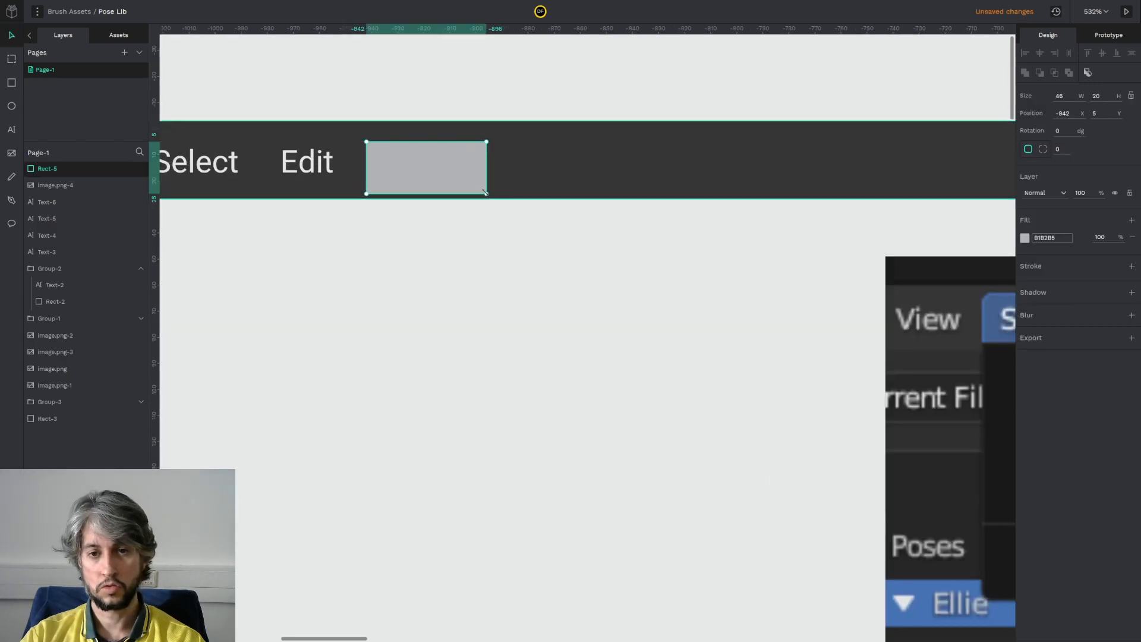
# Step: Send the new rectangle to the back, and send the dark header bar behind it so the rectangle sits between bar and label
pyautogui.hotkey('ctrl', 'shift', 'Down')
pyautogui.click(588, 179)
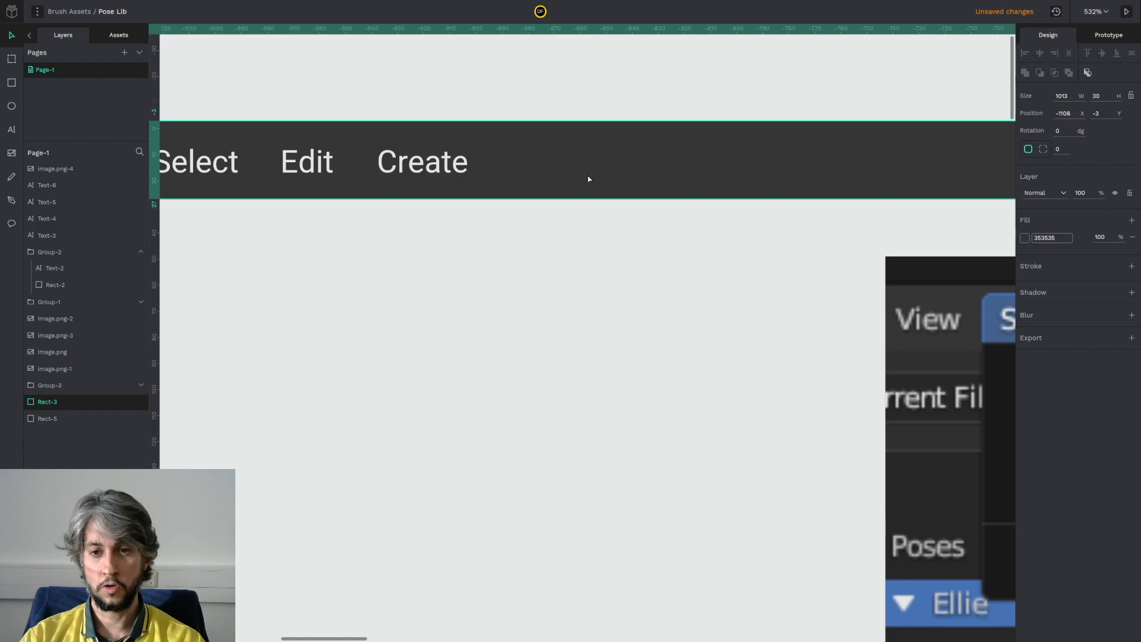
pyautogui.hotkey('ctrl', 'shift', 'Down')
pyautogui.hscroll(3, 588, 179)
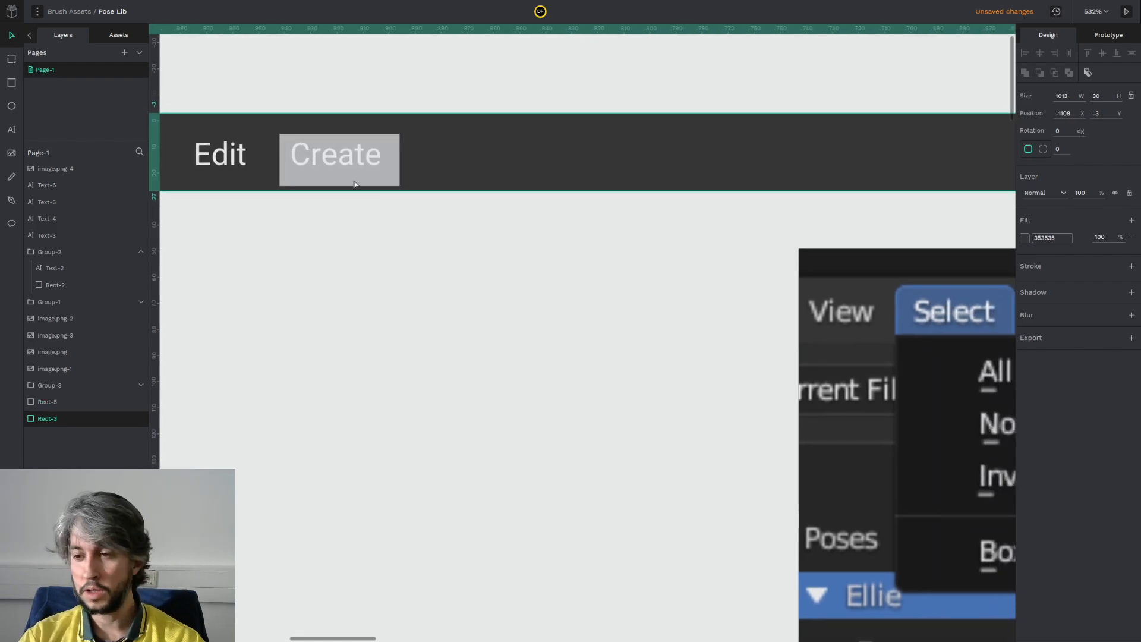
# Step: Fill the rectangle behind Create with blue 42608d, sampled from the Select highlight in the pasted menu image
pyautogui.click(340, 177)
pyautogui.click(388, 181)
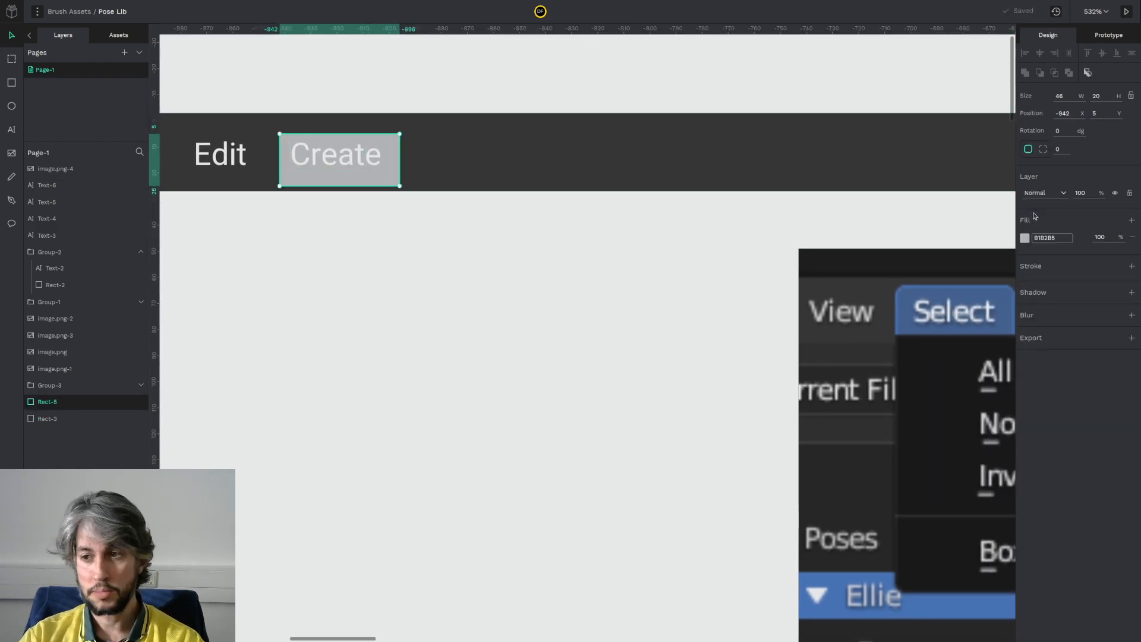
pyautogui.click(1024, 238)
pyautogui.click(913, 221)
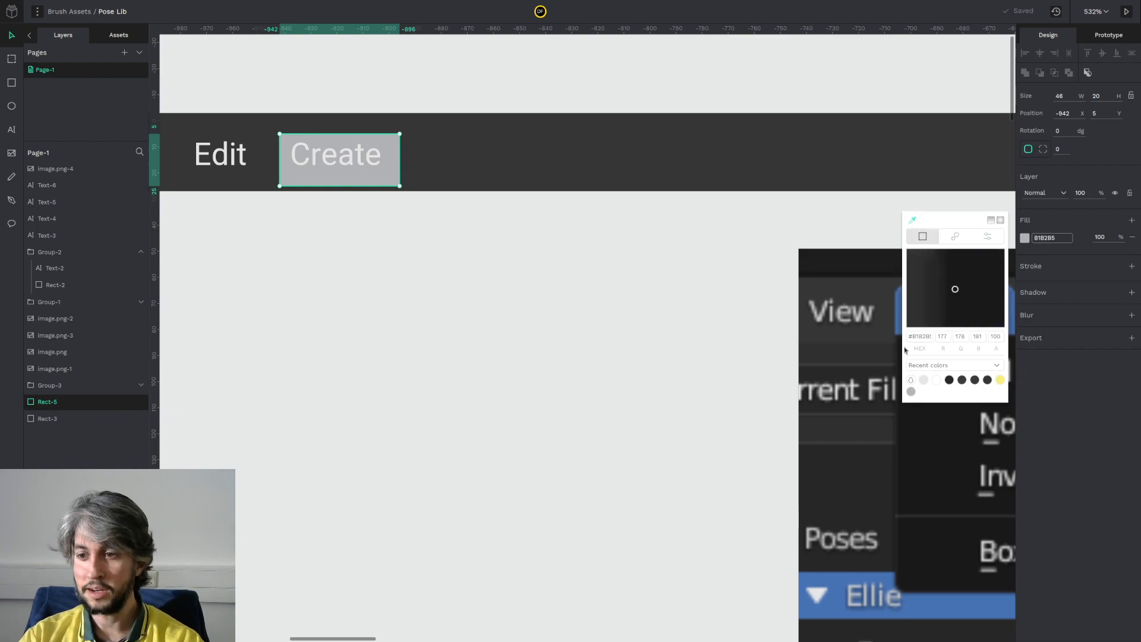
pyautogui.click(916, 221)
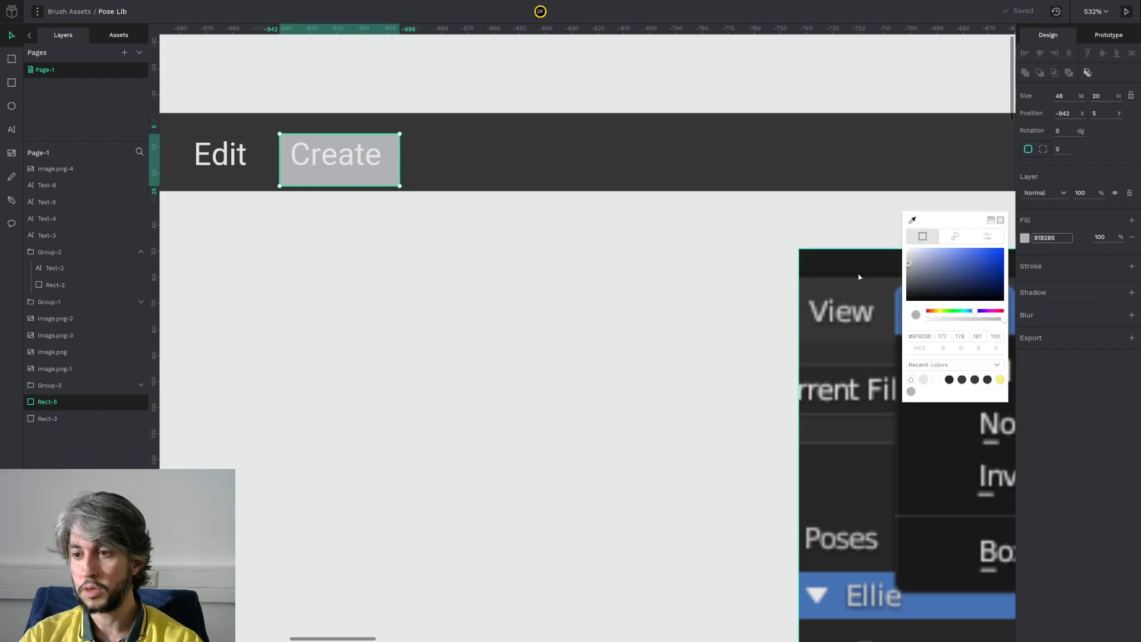
pyautogui.moveTo(841, 273); pyautogui.dragTo(639, 281)
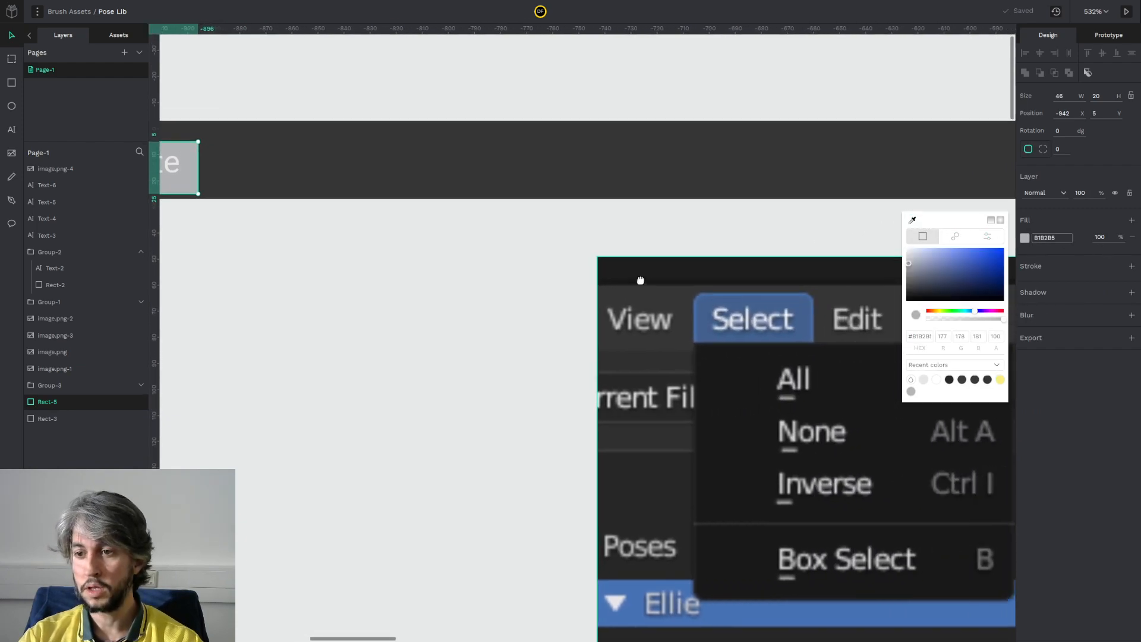
pyautogui.click(915, 221)
pyautogui.click(790, 306)
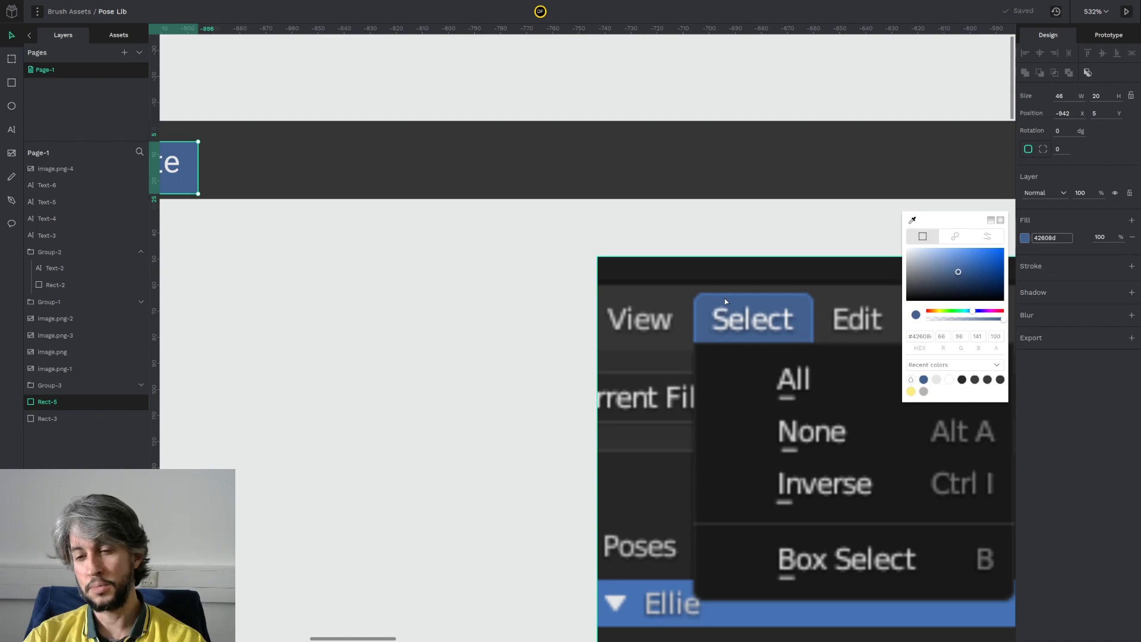
# Step: Sample the lighter blue 4771b2 from the Select highlight's edge as the rectangle's fill, and add a 1 px stroke in the same colour
pyautogui.scroll(10, 724, 302)
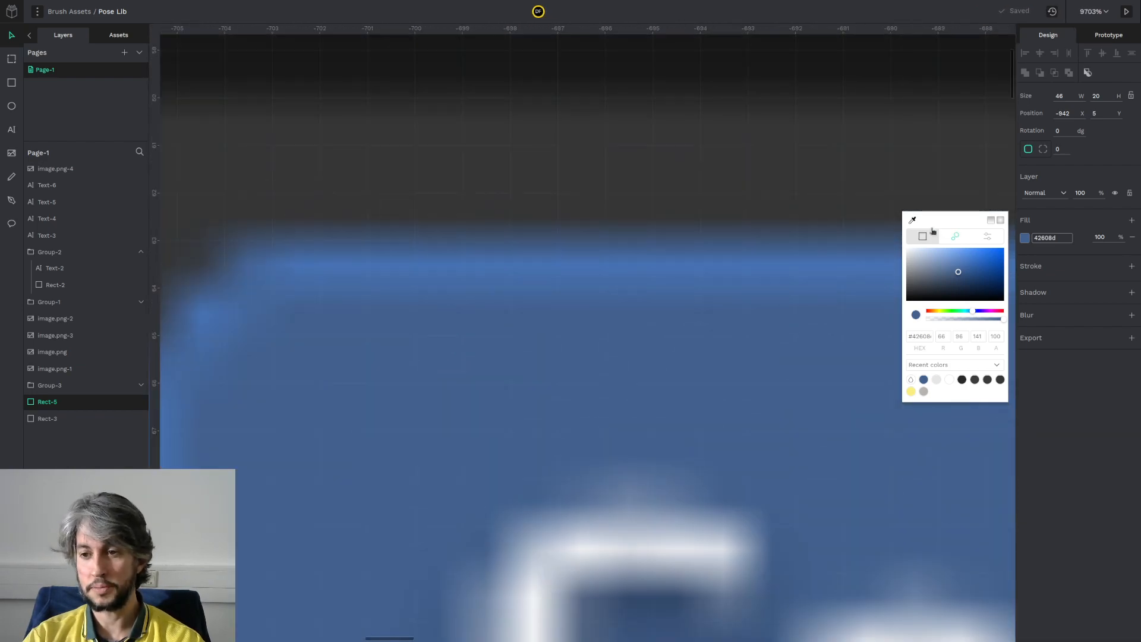
pyautogui.click(912, 220)
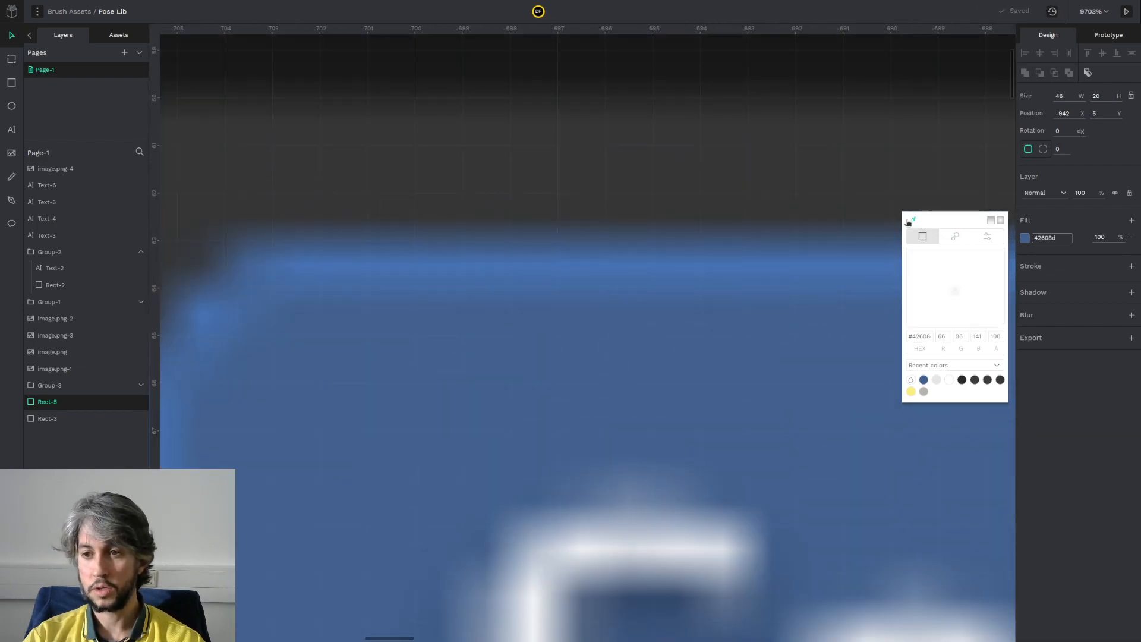
pyautogui.click(788, 261)
pyautogui.scroll(-10, 606, 272)
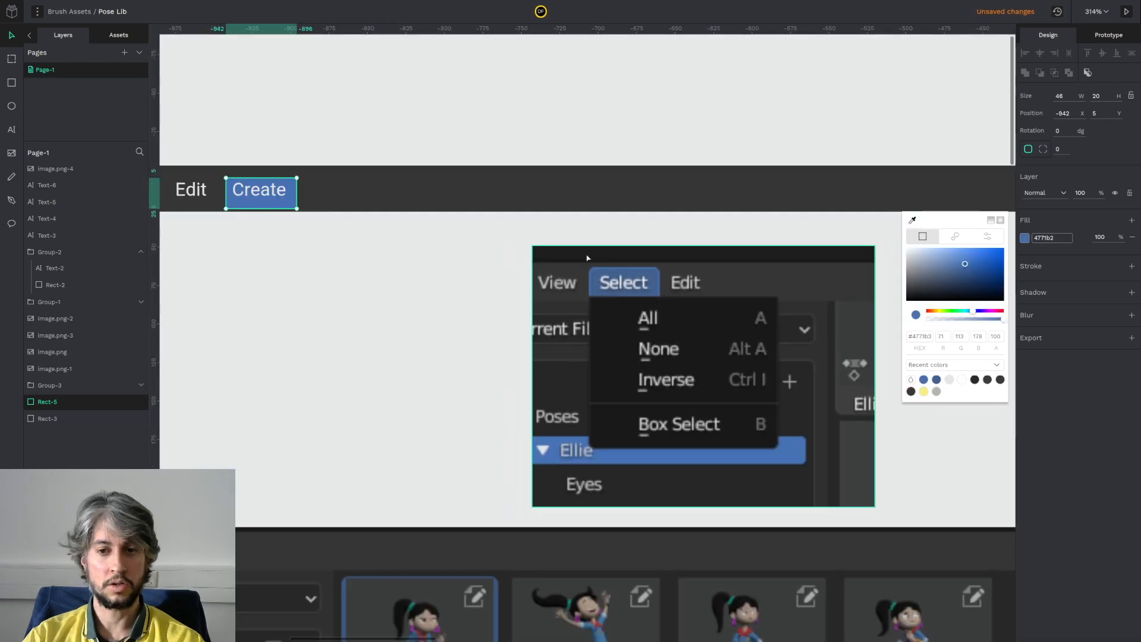
pyautogui.click(1061, 237)
pyautogui.click(1131, 266)
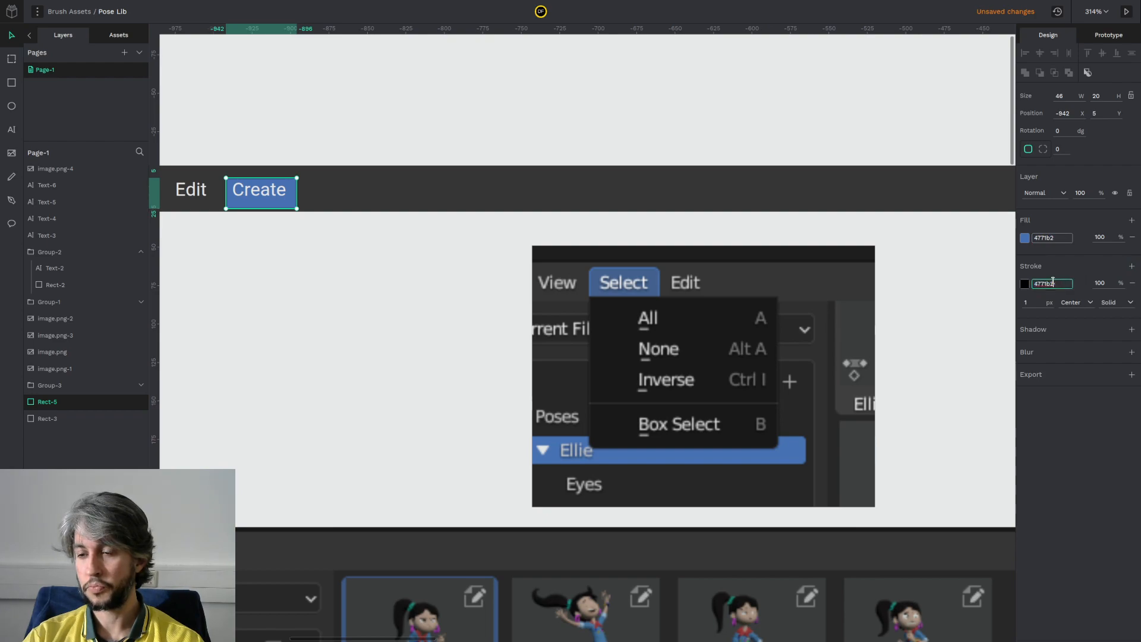
# Step: Try fill opacities of 25, 10 and 80 percent on the rectangle behind Create
pyautogui.click(1099, 237)
pyautogui.write('25')
pyautogui.press('Return')
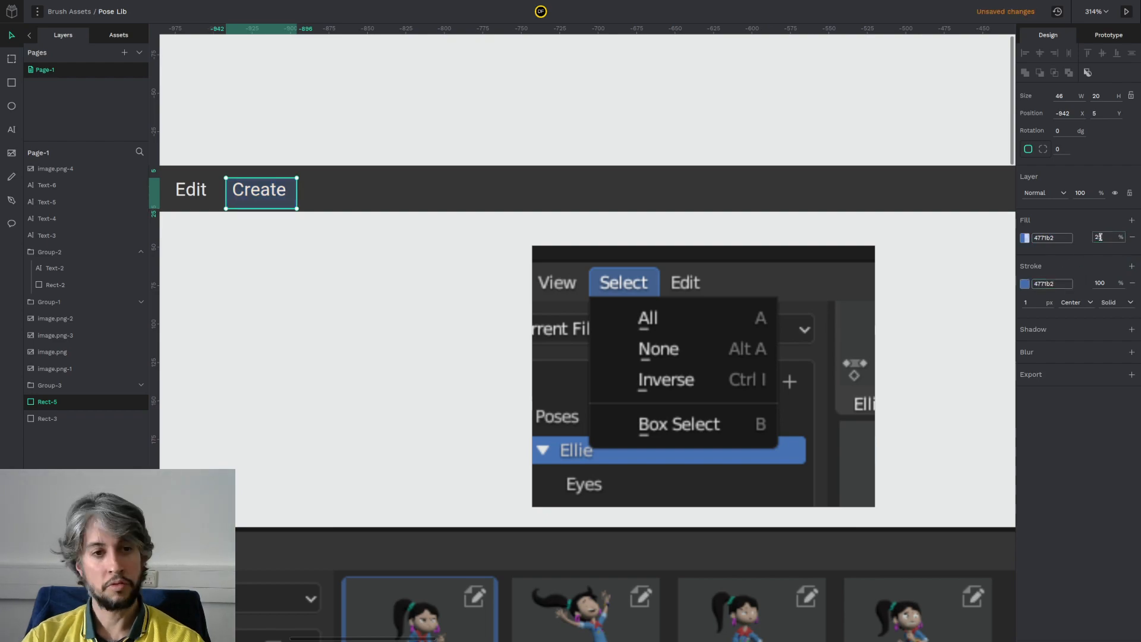
pyautogui.click(1099, 237)
pyautogui.write('10')
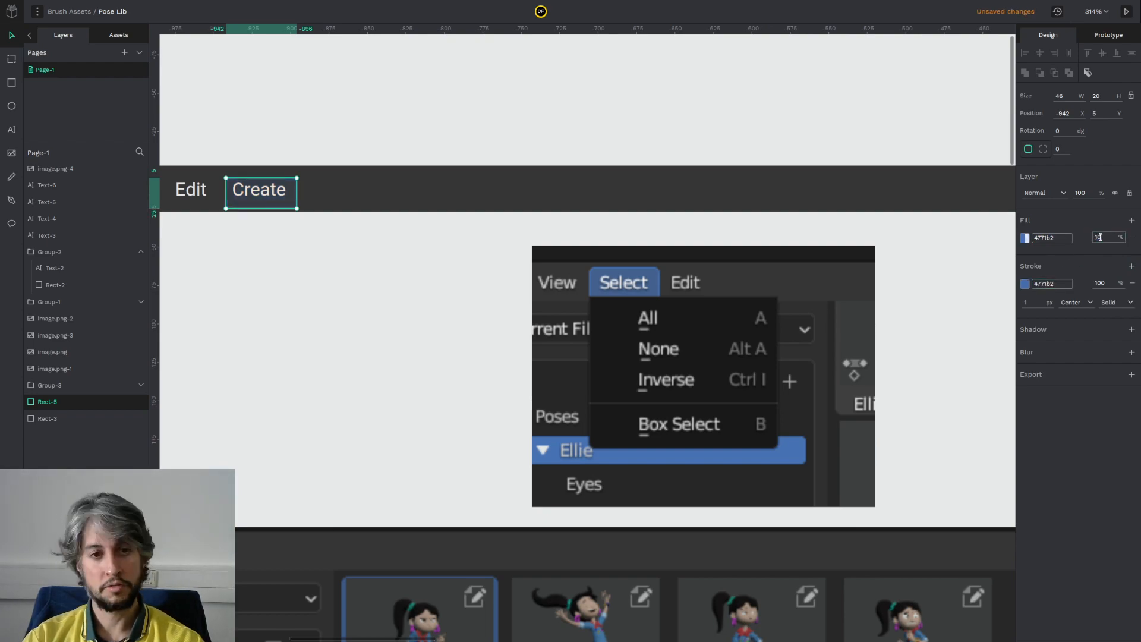
pyautogui.write('80')
pyautogui.press('Return')
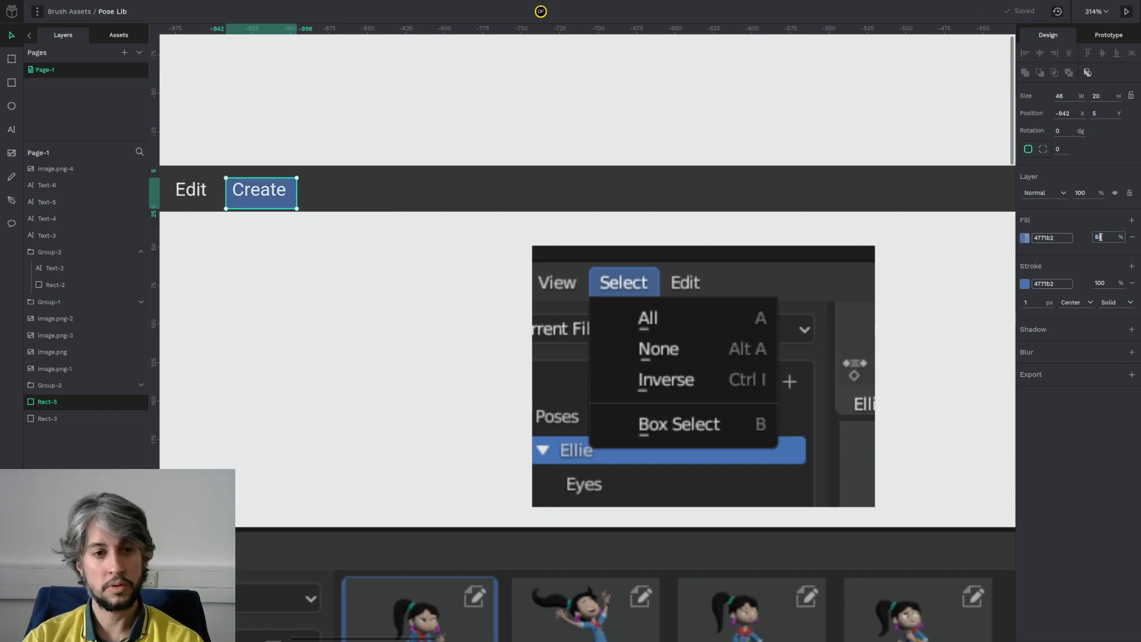
pyautogui.click(356, 321)
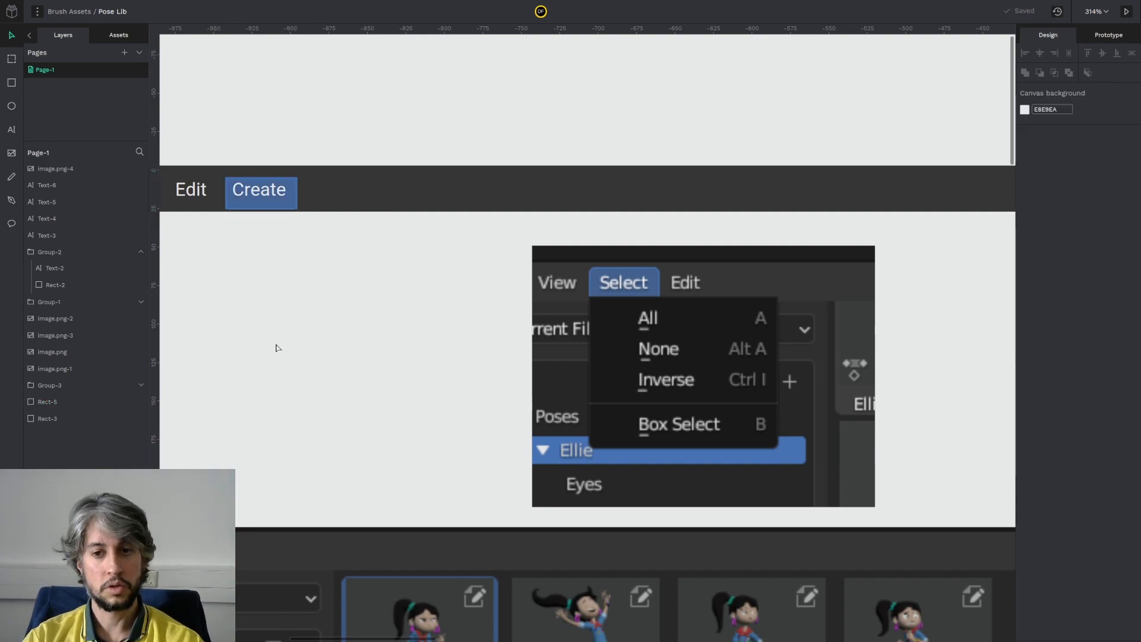
# Step: Set the fill opacity of the rectangle behind Create to 50 percent and inspect it against the Select highlight
pyautogui.click(284, 207)
pyautogui.click(1096, 237)
pyautogui.write('50')
pyautogui.press('Return')
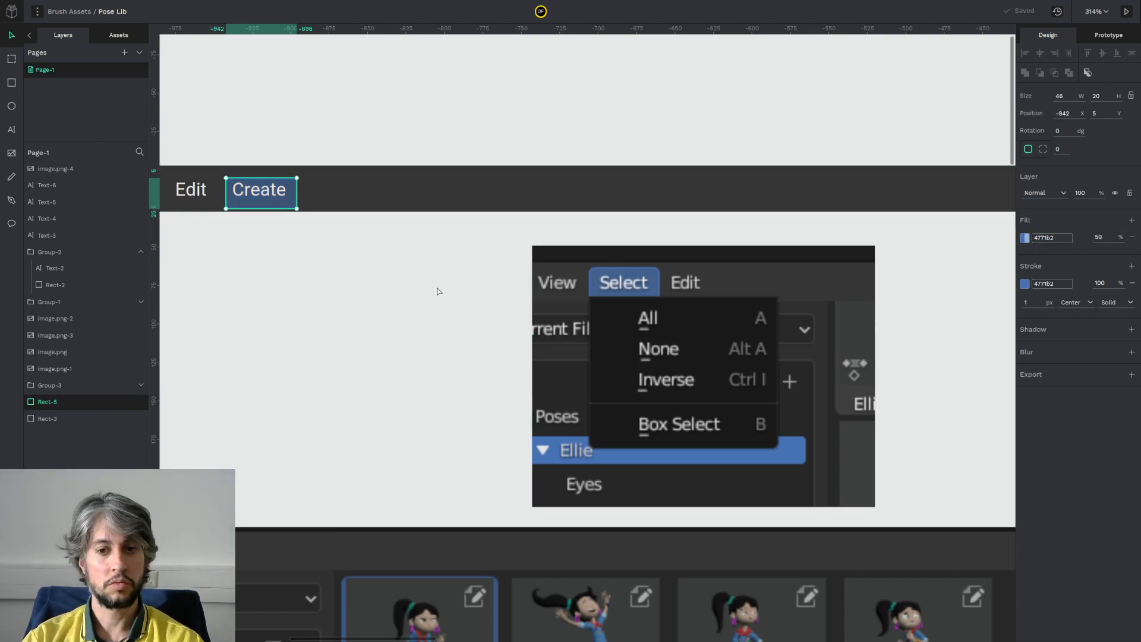
pyautogui.click(461, 283)
pyautogui.scroll(3, 241, 156)
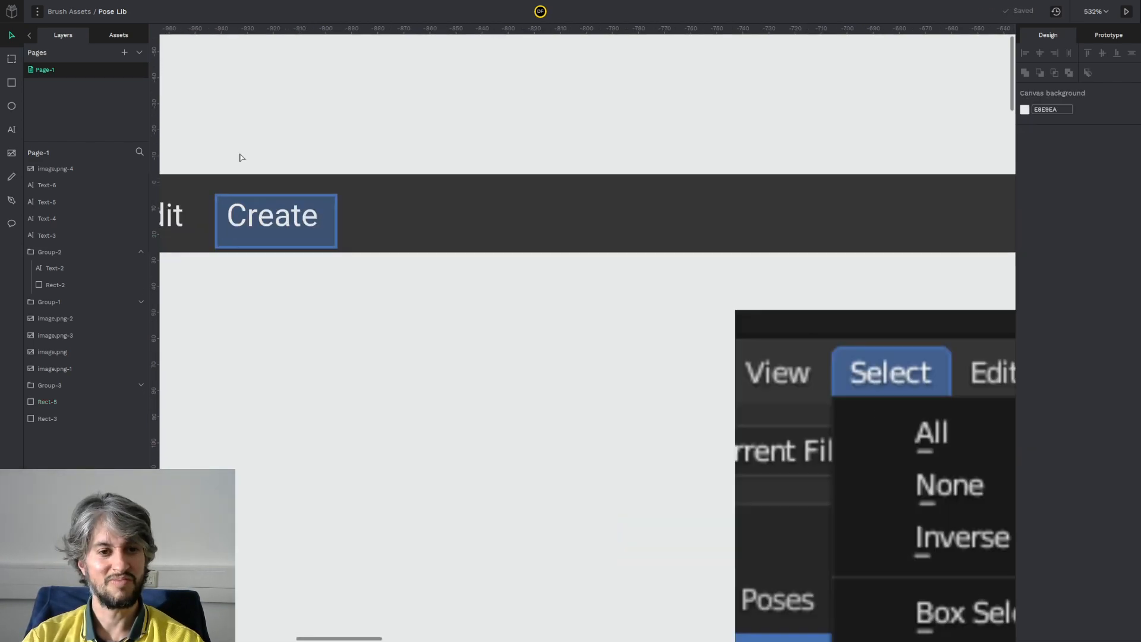
# Step: Replace the Create rectangle's fill with a new one in 42608d, sampled from inside the reference image's Select highlight
pyautogui.click(329, 240)
pyautogui.click(1131, 238)
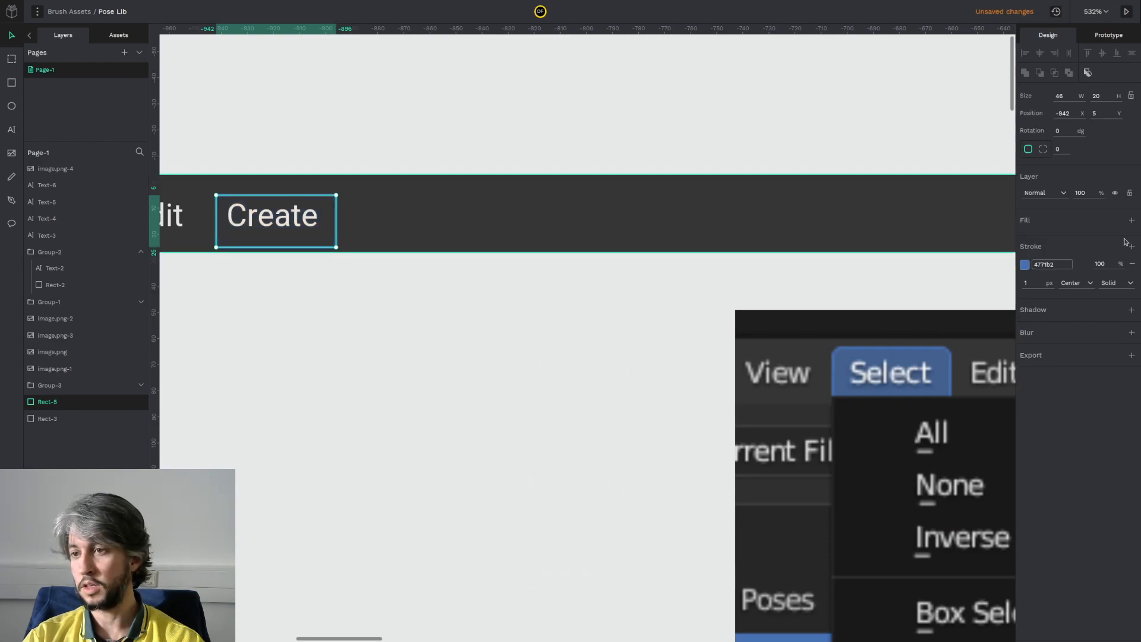
pyautogui.click(1132, 220)
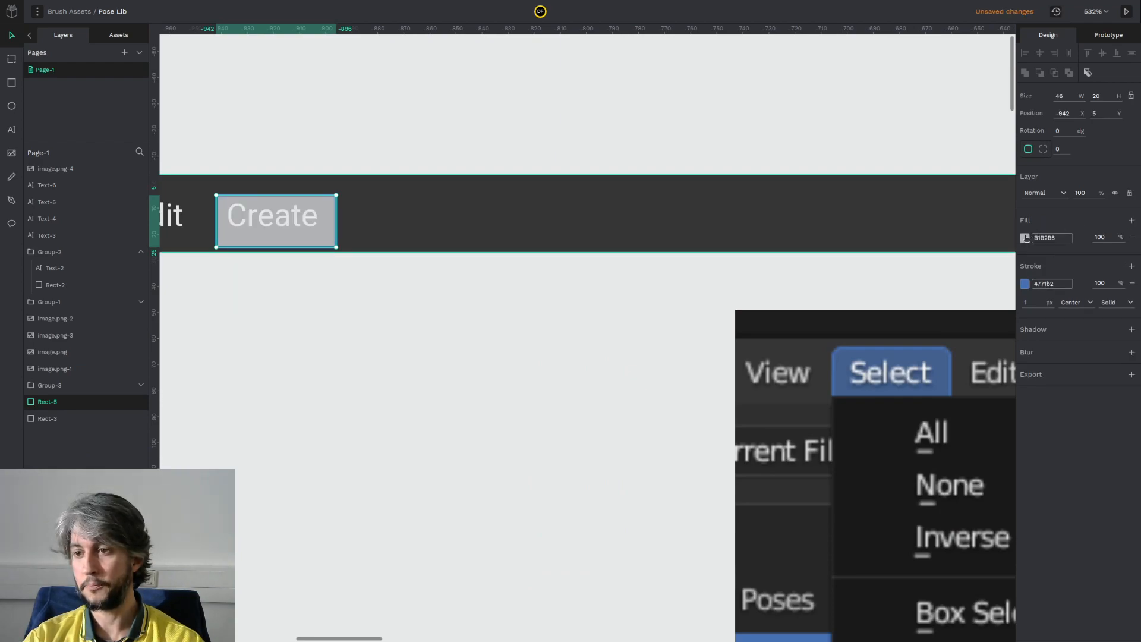
pyautogui.click(1025, 237)
pyautogui.click(912, 221)
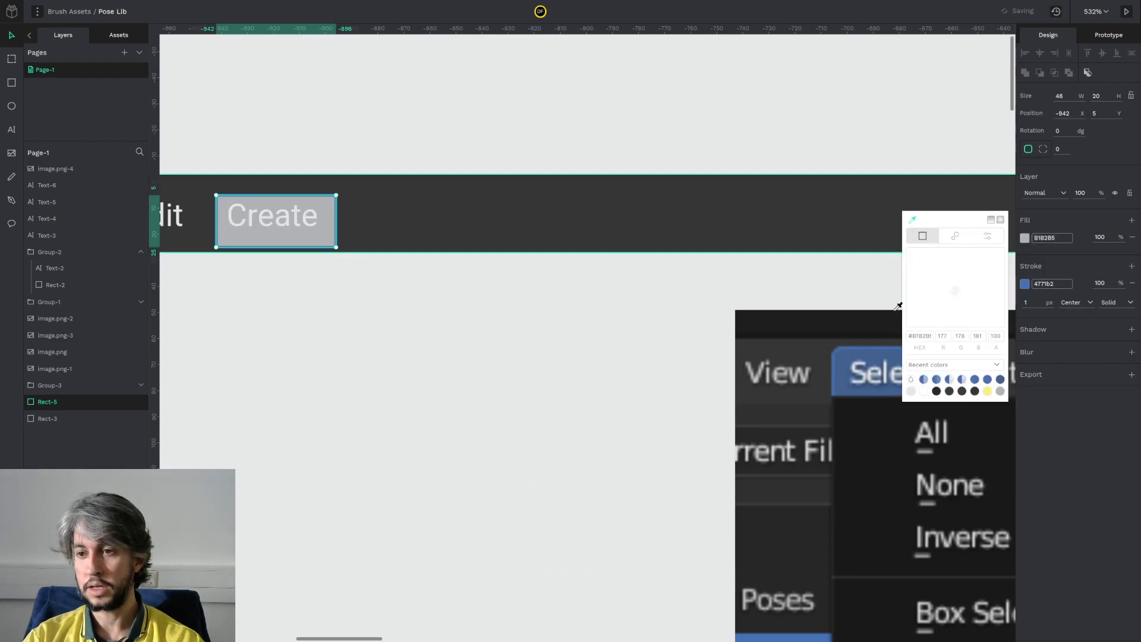
pyautogui.click(877, 354)
pyautogui.click(487, 318)
# Step: Switch the Create rectangle to individual corner radii and set both upper corners to 10
pyautogui.scroll(3, 295, 231)
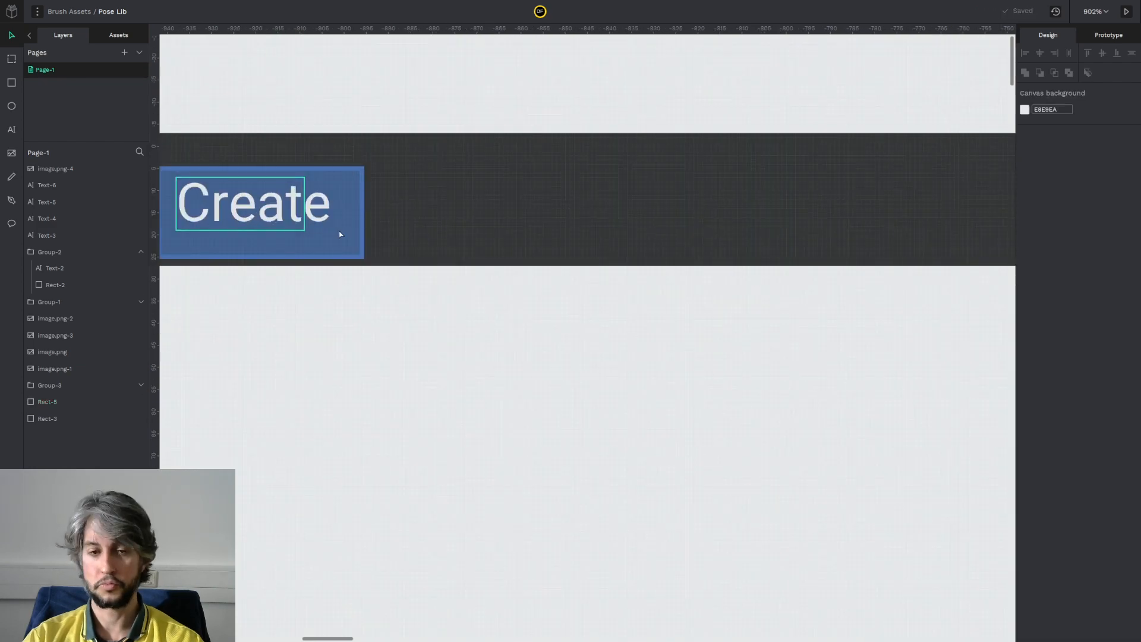
pyautogui.click(338, 231)
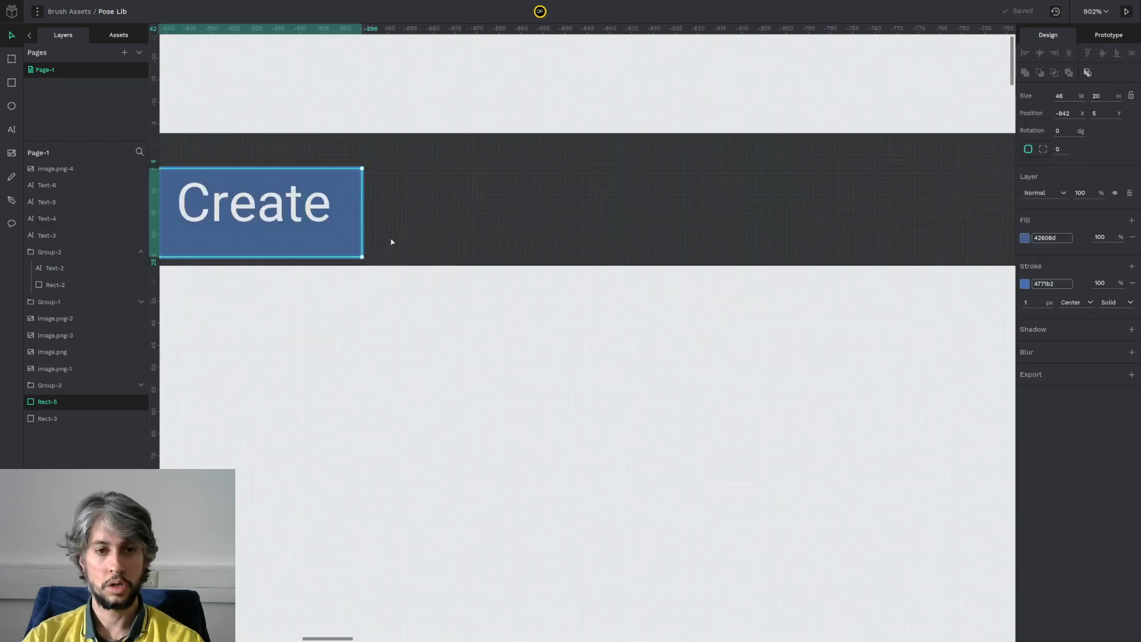
pyautogui.click(1043, 150)
pyautogui.click(1062, 151)
pyautogui.write('1')
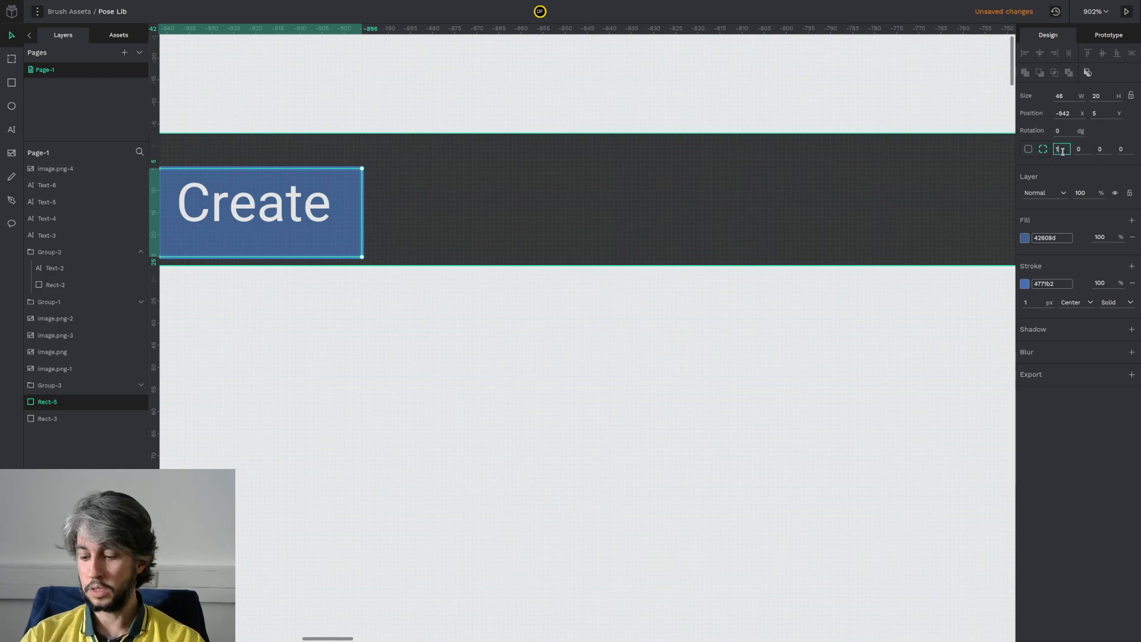
pyautogui.write('0')
pyautogui.press('Tab')
pyautogui.write('10')
pyautogui.press('Tab')
# Step: Reduce the radius of both upper corners of the Create rectangle to 5
pyautogui.hotkey('shift', 'Tab')
pyautogui.hotkey('shift', 'Tab')
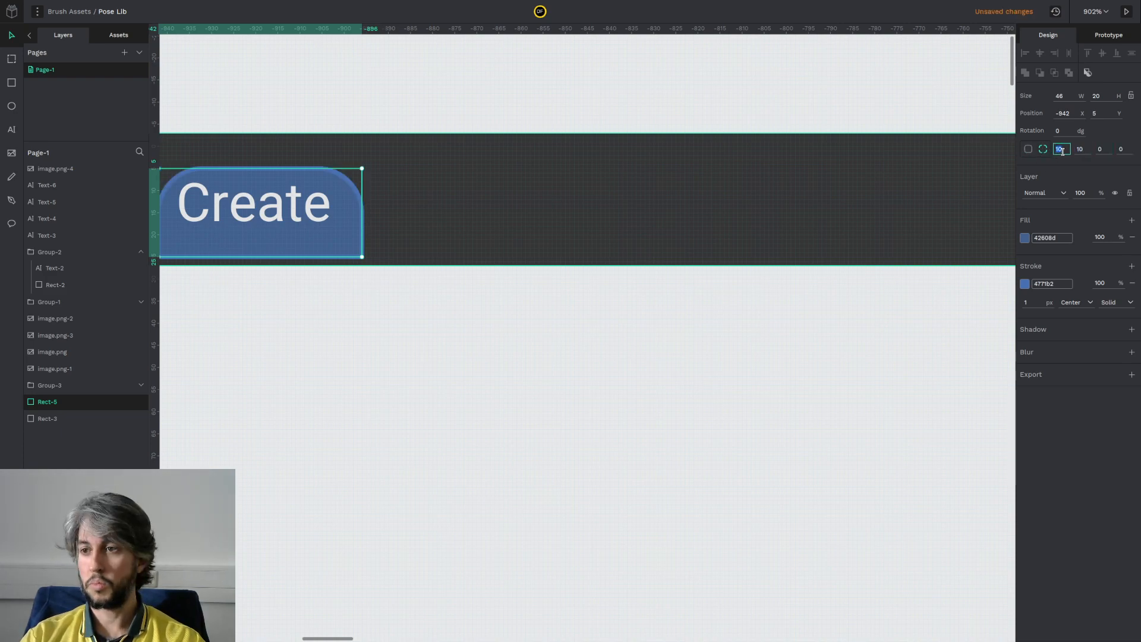
pyautogui.write('5')
pyautogui.press('Tab')
pyautogui.press('Tab')
pyautogui.click(751, 332)
# Step: Shorten the Create highlight rectangle from its lower edge so that it fits more tightly around the label
pyautogui.scroll(-3, 751, 333)
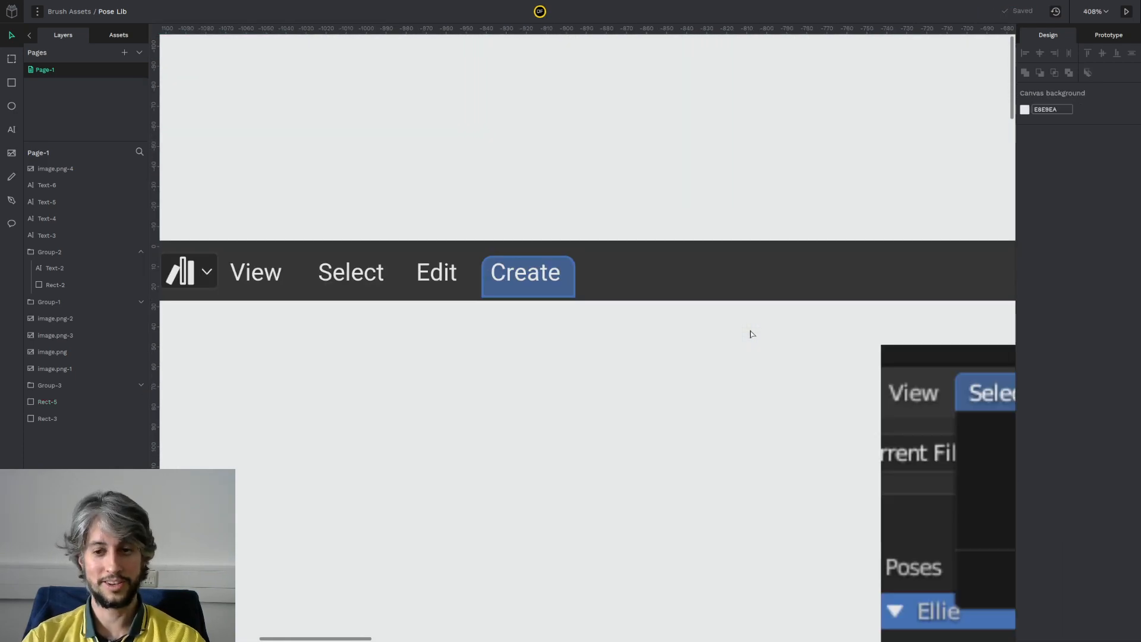
pyautogui.scroll(-1, 752, 334)
pyautogui.scroll(4, 606, 319)
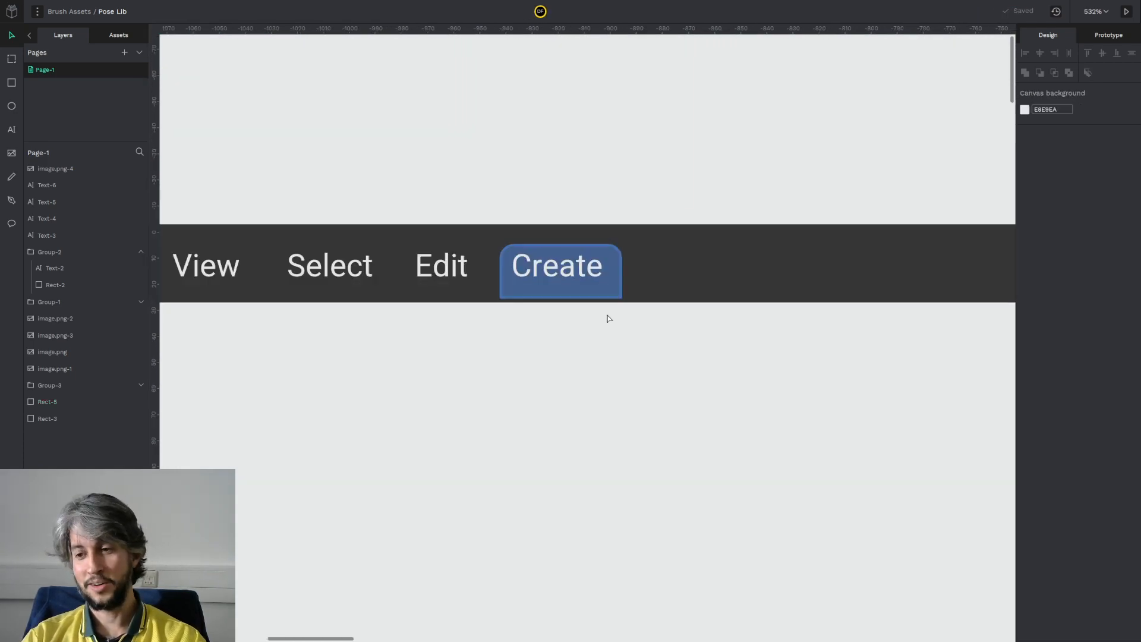
pyautogui.click(583, 280)
pyautogui.moveTo(571, 284); pyautogui.dragTo(567, 265)
pyautogui.click(583, 323)
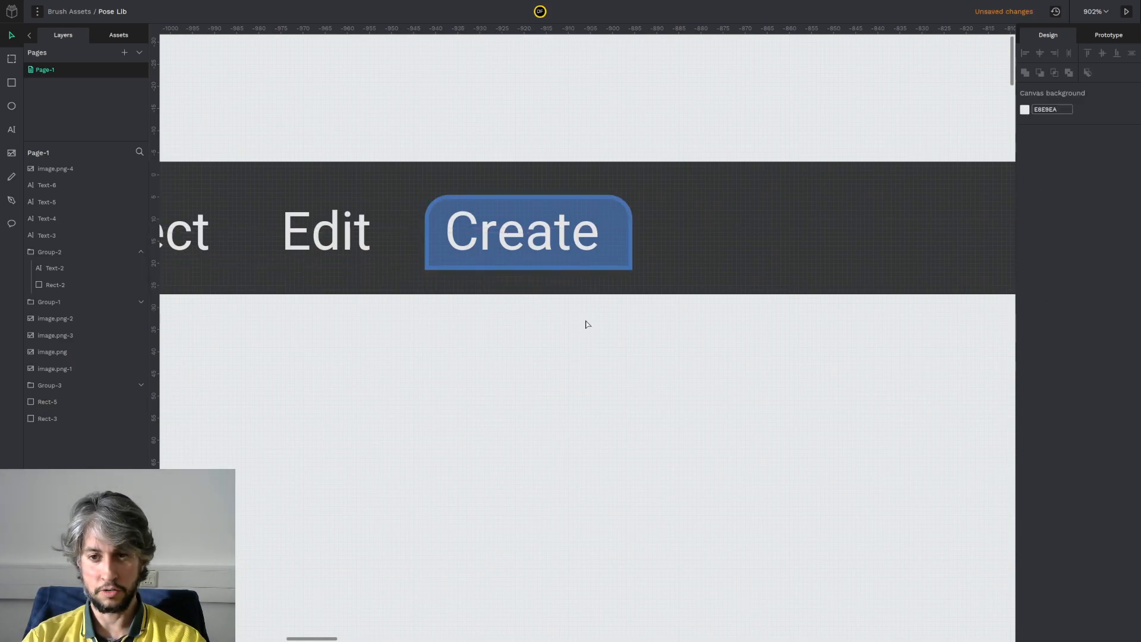
# Step: Move the pasted Select menu image above the header mockup, to X -824, Y -183
pyautogui.scroll(-5, 670, 336)
pyautogui.moveTo(743, 392); pyautogui.dragTo(648, 118)
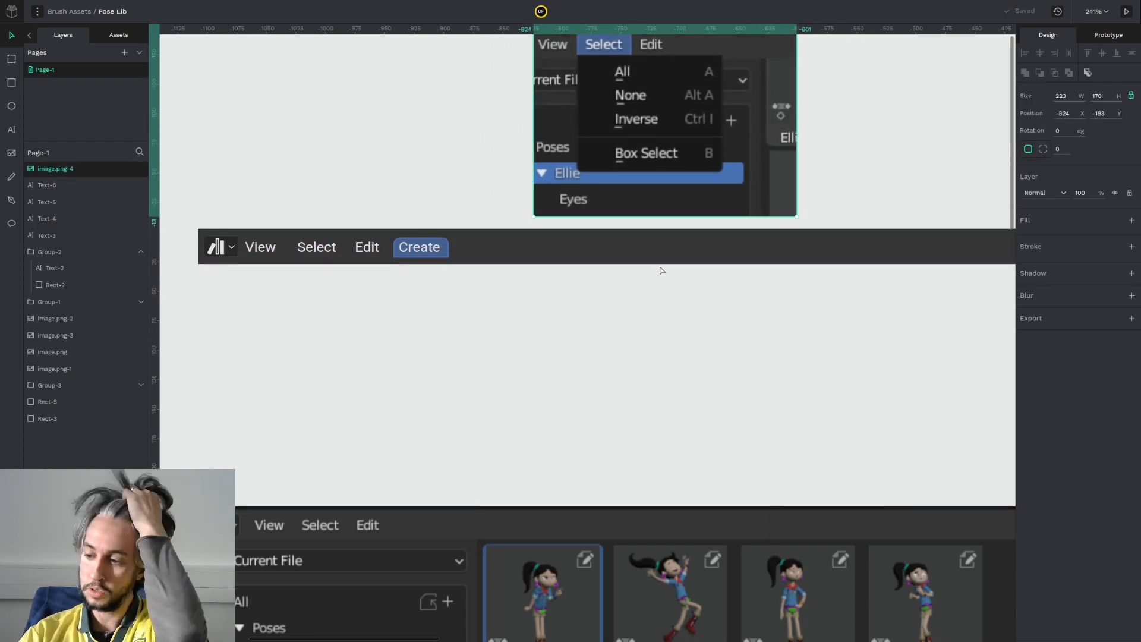
pyautogui.click(453, 319)
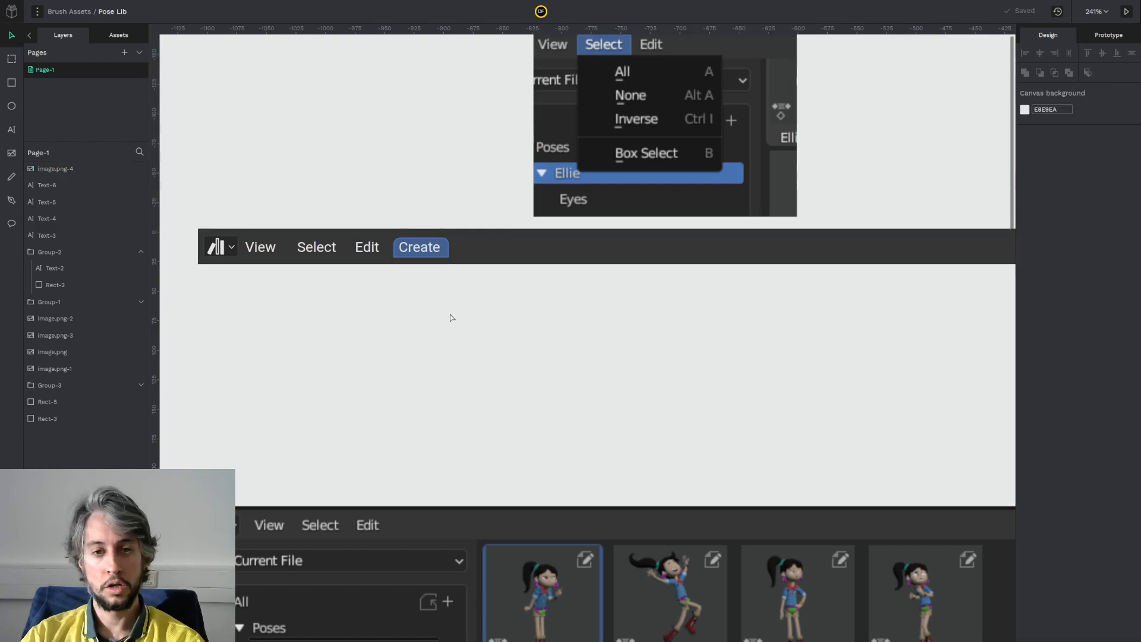
# Step: Draw a wide rectangle for the dropdown panel, starting at the lower-left corner of the Create highlight and extending below the header
pyautogui.scroll(5, 395, 180)
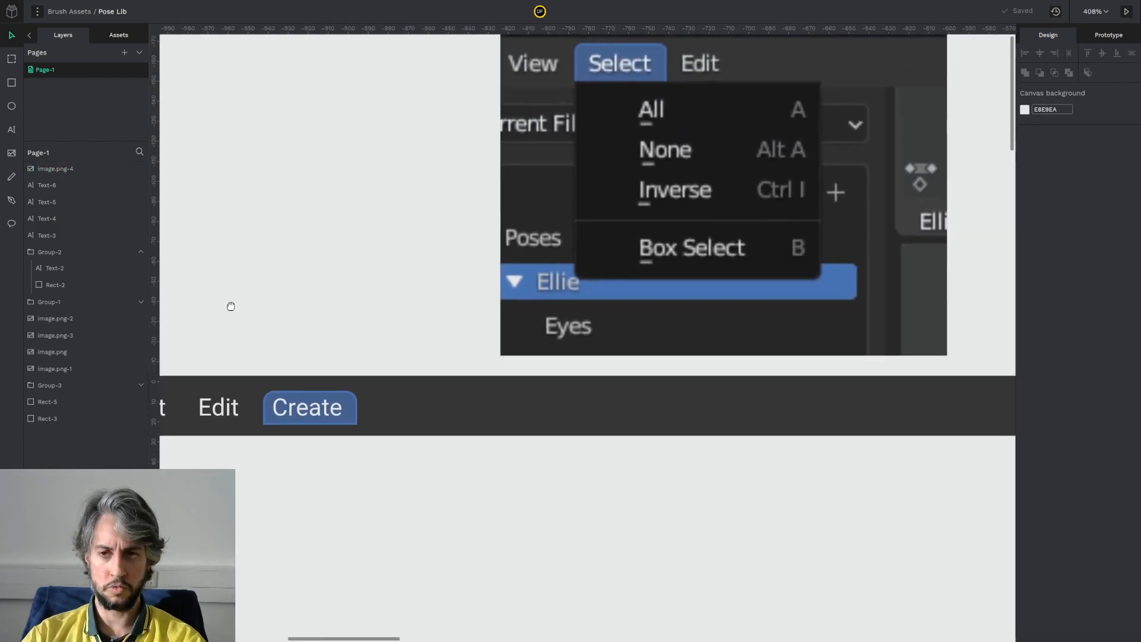
pyautogui.click(12, 82)
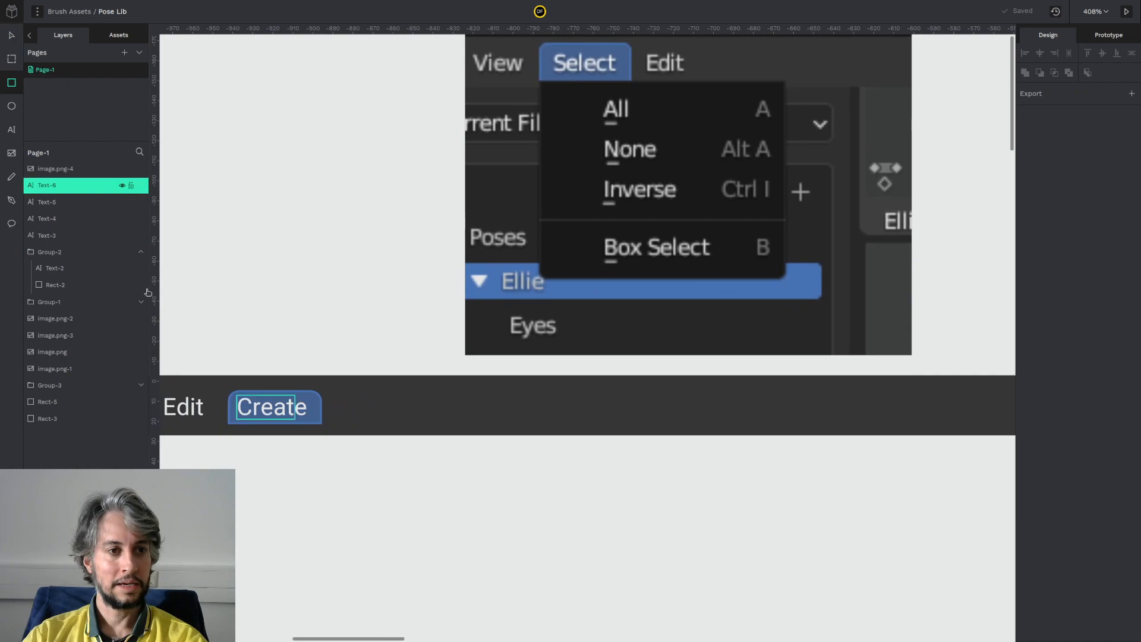
pyautogui.moveTo(229, 423); pyautogui.dragTo(590, 619)
pyautogui.scroll(-1, 679, 550)
pyautogui.moveTo(666, 546); pyautogui.dragTo(688, 482)
pyautogui.click(689, 489)
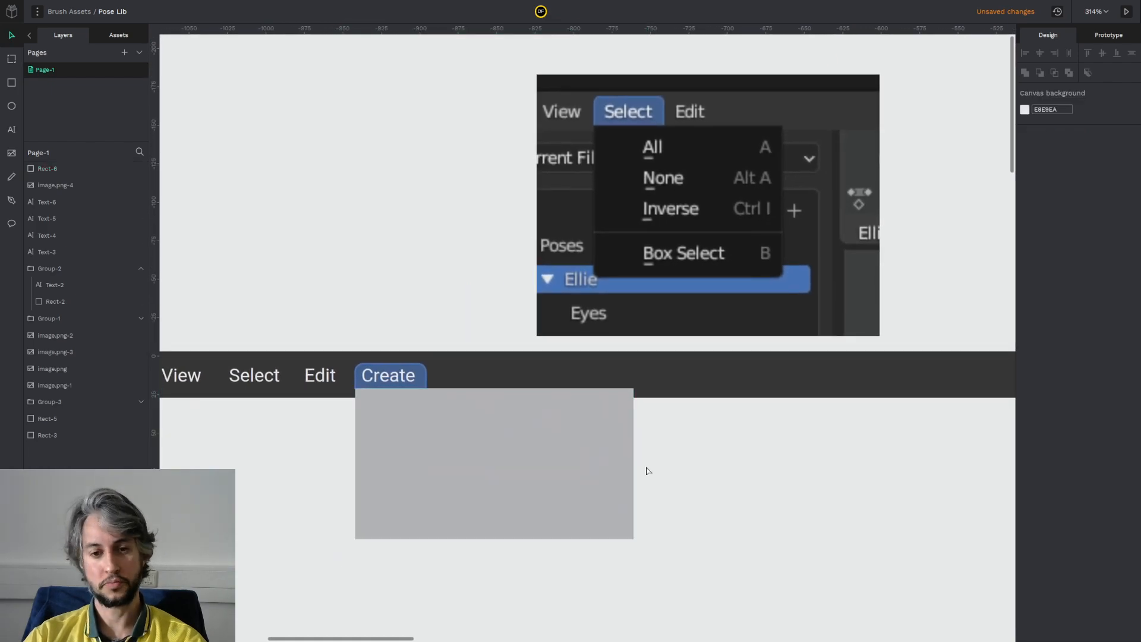
# Step: Fill the dropdown panel with the dark background colour sampled from the Select menu reference image, 181818
pyautogui.click(603, 465)
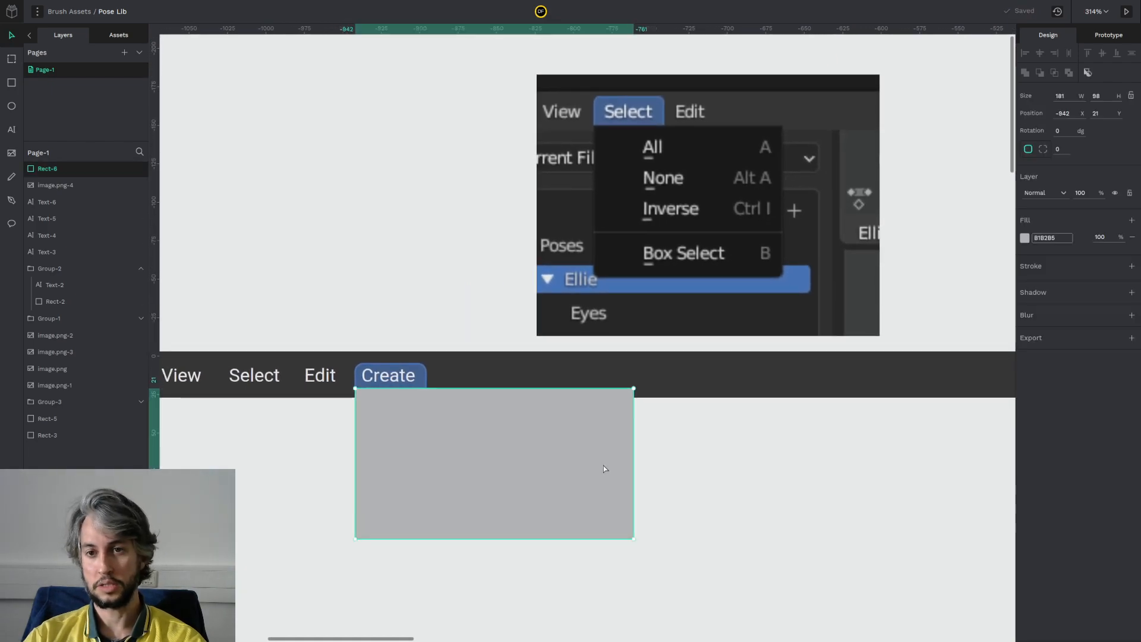
pyautogui.click(1023, 238)
pyautogui.click(909, 225)
pyautogui.click(689, 240)
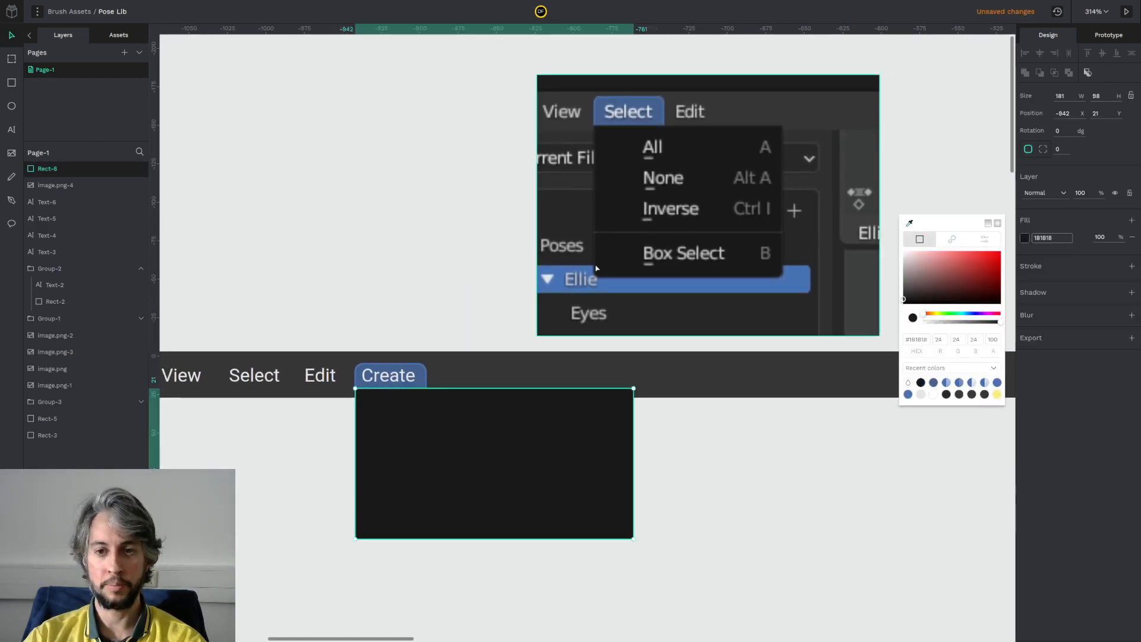
pyautogui.click(677, 504)
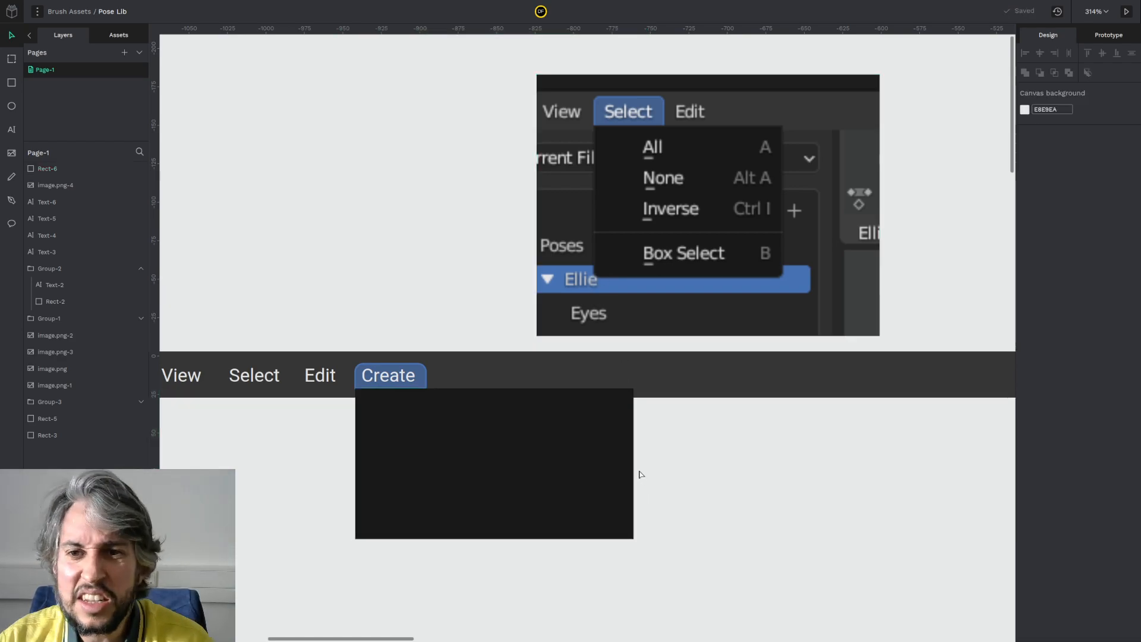
# Step: Narrow the dropdown panel by pulling in its right edge
pyautogui.click(674, 392)
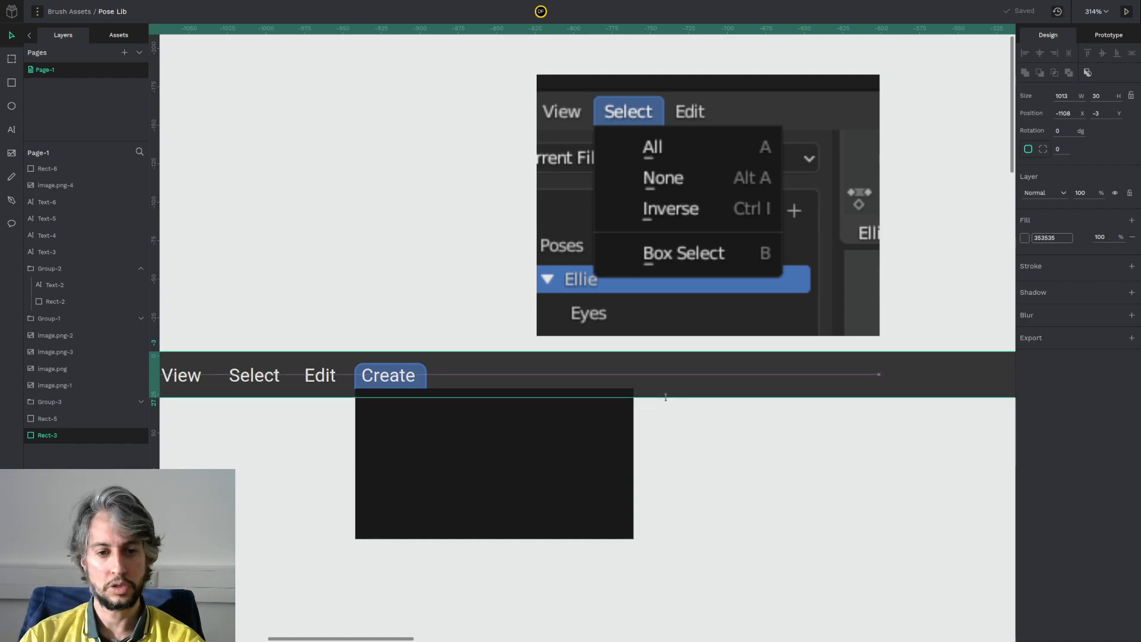
pyautogui.click(628, 460)
pyautogui.moveTo(631, 452); pyautogui.dragTo(587, 461)
pyautogui.click(673, 509)
# Step: Move the Select menu reference image to X -942, Y -243, aligning its left edge with the dropdown panel
pyautogui.scroll(-4, 675, 506)
pyautogui.moveTo(675, 505); pyautogui.dragTo(629, 468)
pyautogui.moveTo(640, 380); pyautogui.dragTo(576, 348)
pyautogui.moveTo(623, 465); pyautogui.dragTo(592, 402)
pyautogui.scroll(5, 556, 383)
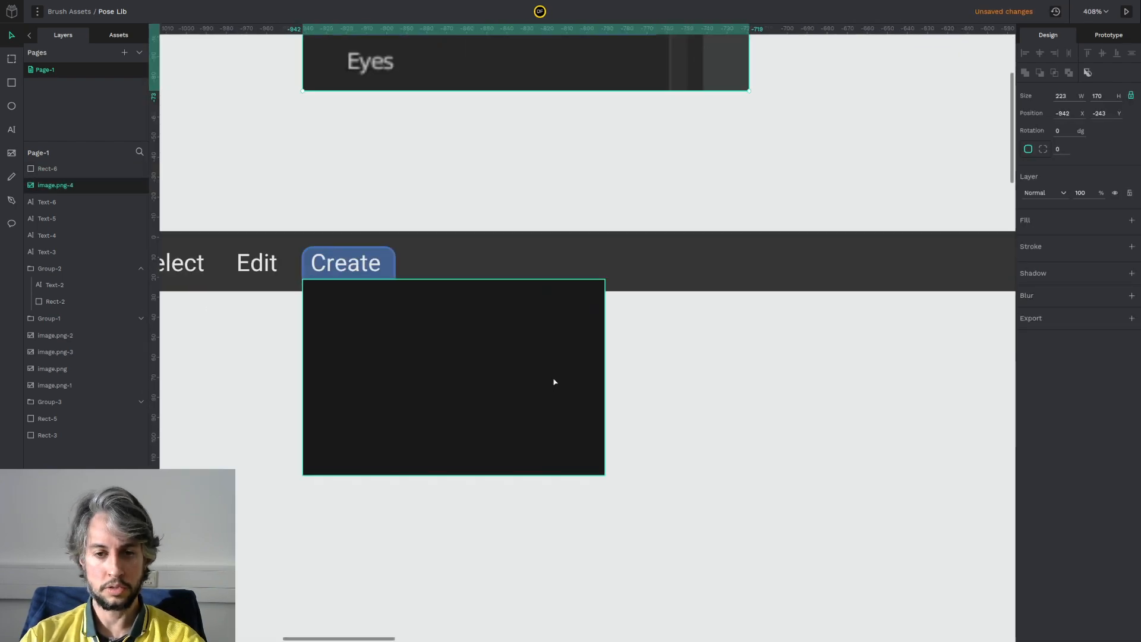
# Step: Duplicate the Create label into the dropdown panel and change the copy's text to "Paste as Asset"
pyautogui.click(357, 265)
pyautogui.moveTo(357, 265); pyautogui.dragTo(351, 308)
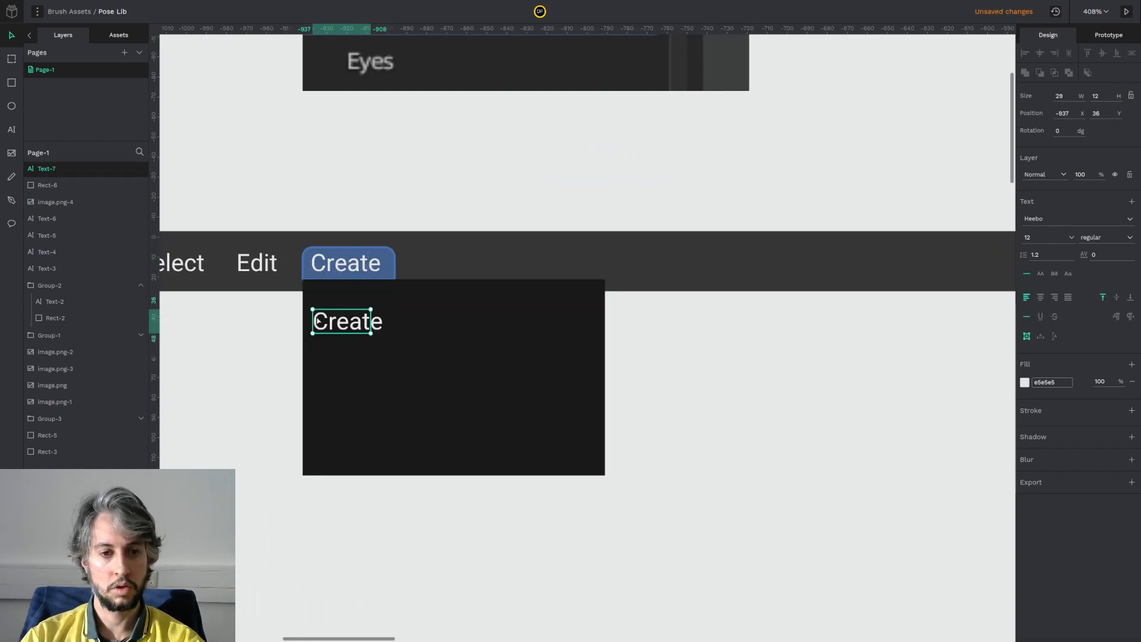
pyautogui.scroll(-2, 317, 319)
pyautogui.doubleClick(328, 322)
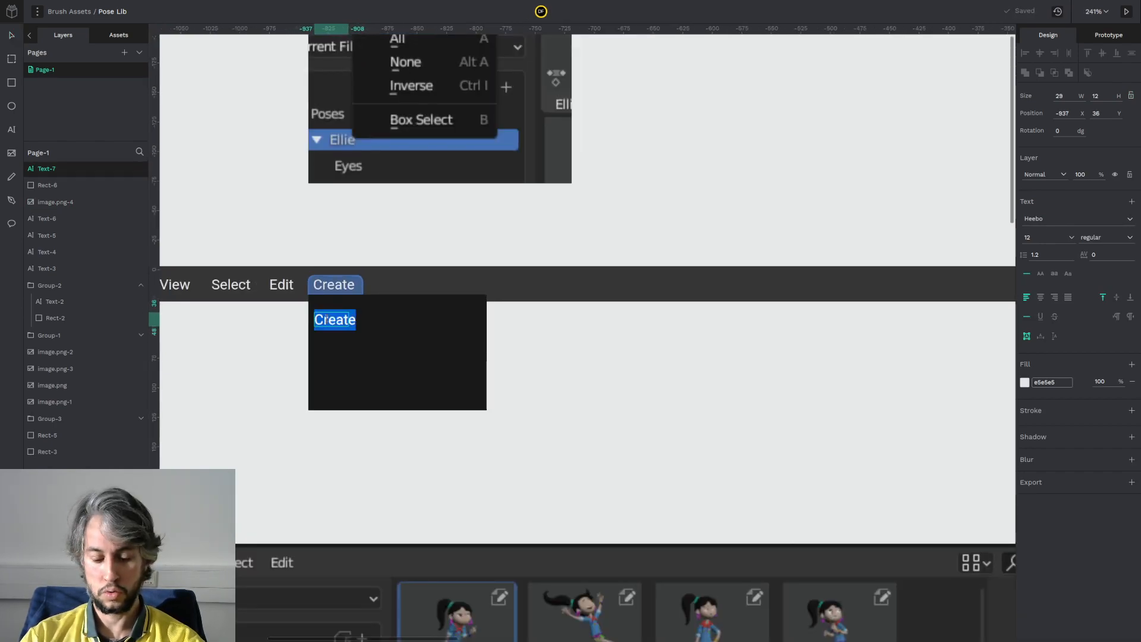
pyautogui.write('Pas')
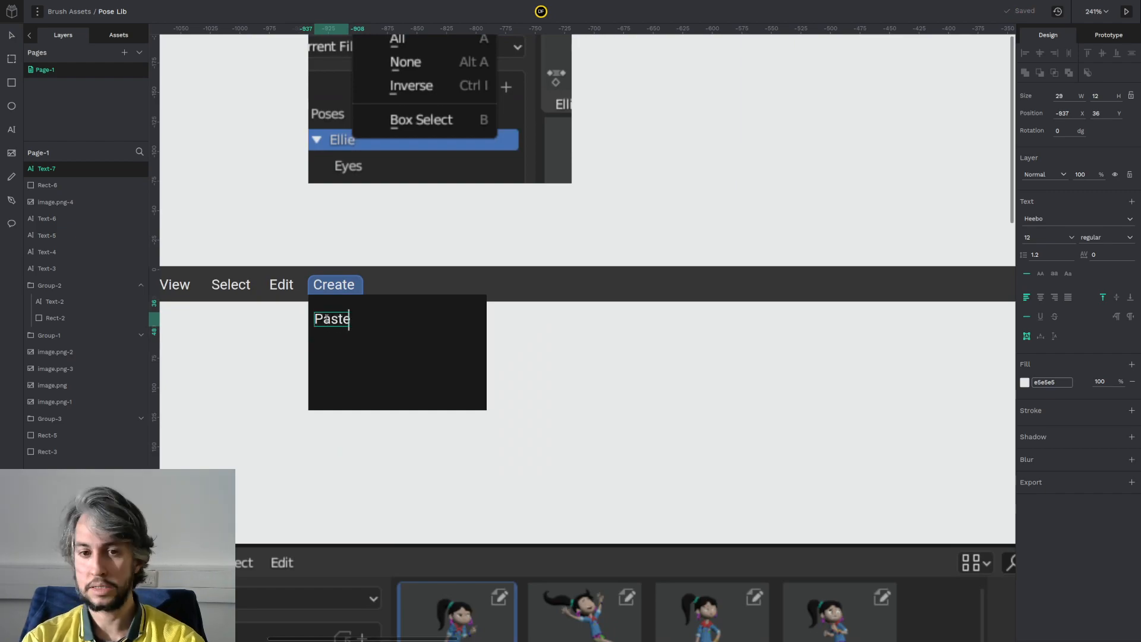
pyautogui.write('te as Asset')
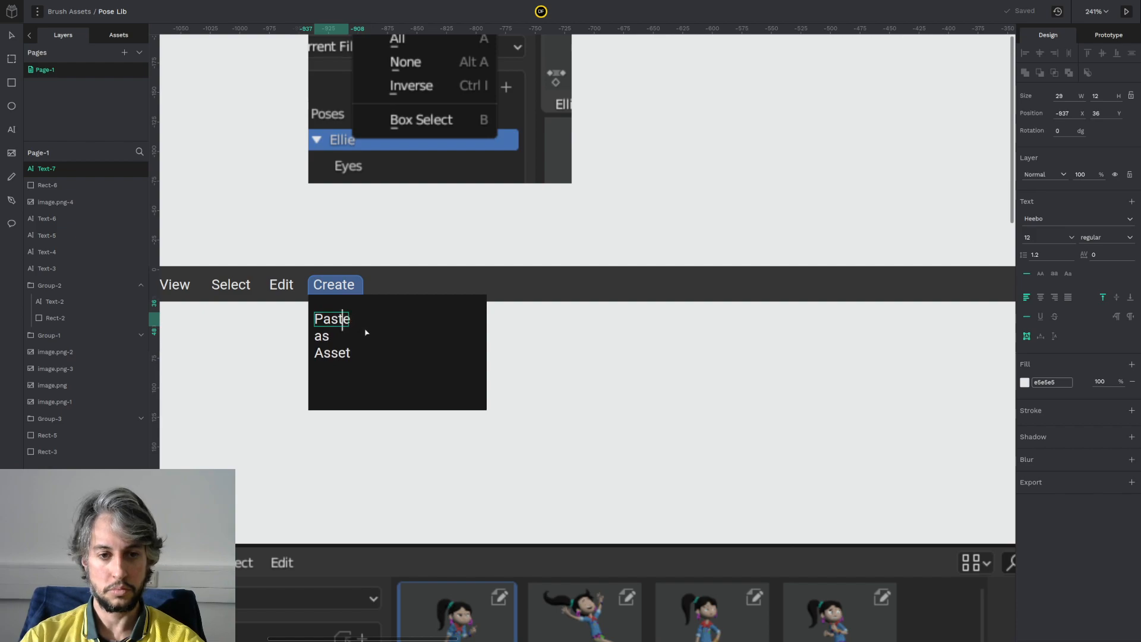
# Step: Widen the Paste as Asset text box to about 115 so the label fits on one line
pyautogui.press('Escape')
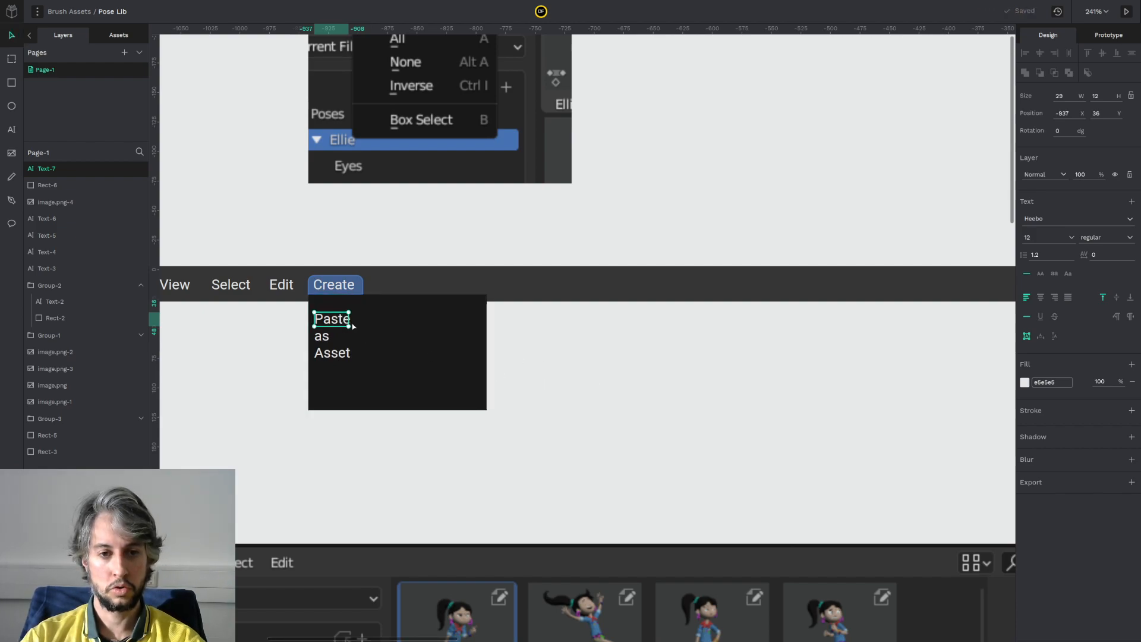
pyautogui.moveTo(350, 326); pyautogui.dragTo(458, 330)
pyautogui.click(598, 376)
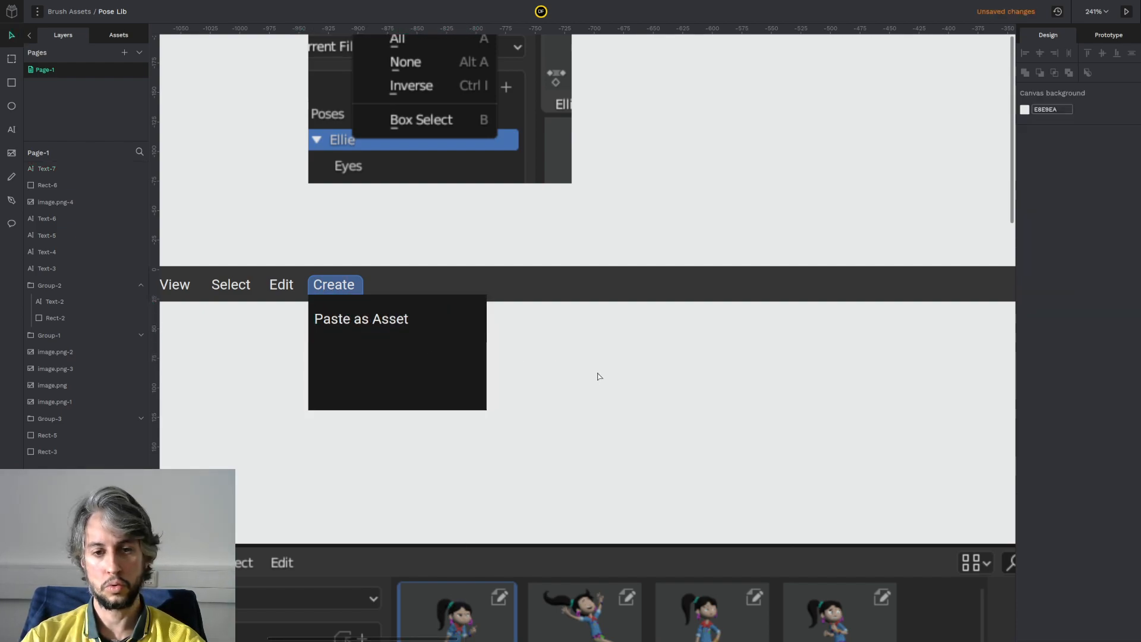
# Step: Examine the Create menu sketch on the whiteboard photo and compare its entries with the dropdown in the header mockup
pyautogui.scroll(-5, 679, 450)
pyautogui.moveTo(679, 449); pyautogui.dragTo(521, 317)
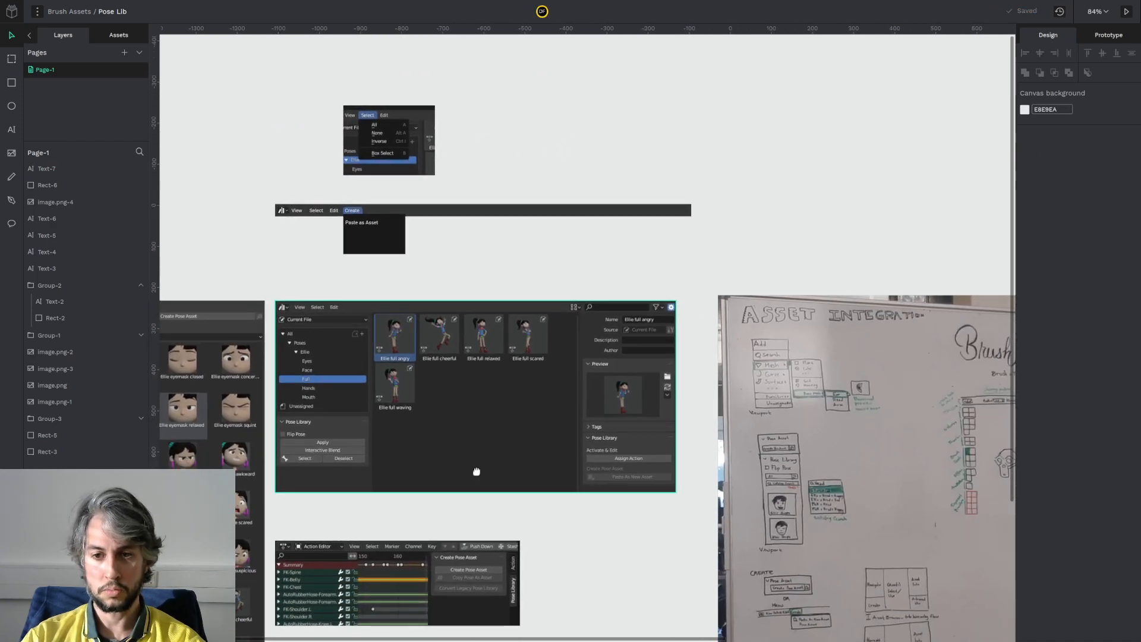
pyautogui.moveTo(528, 473); pyautogui.dragTo(560, 272)
pyautogui.scroll(4, 512, 389)
pyautogui.scroll(-3, 512, 389)
pyautogui.moveTo(675, 373); pyautogui.dragTo(384, 389)
pyautogui.scroll(4, 548, 326)
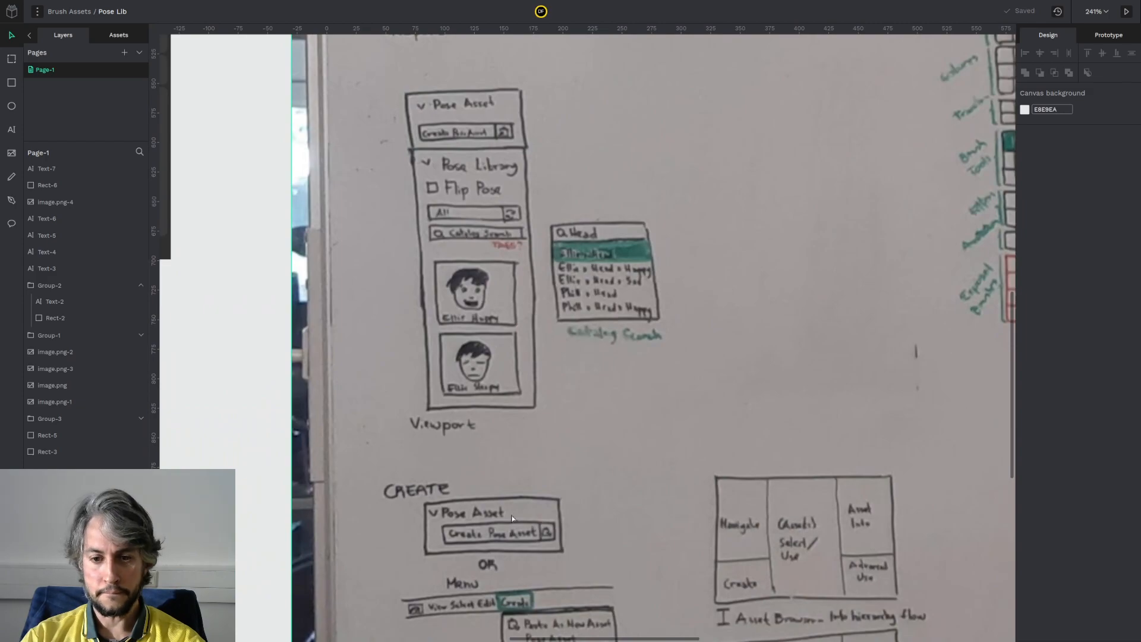
pyautogui.moveTo(508, 560); pyautogui.dragTo(489, 349)
pyautogui.scroll(1, 527, 424)
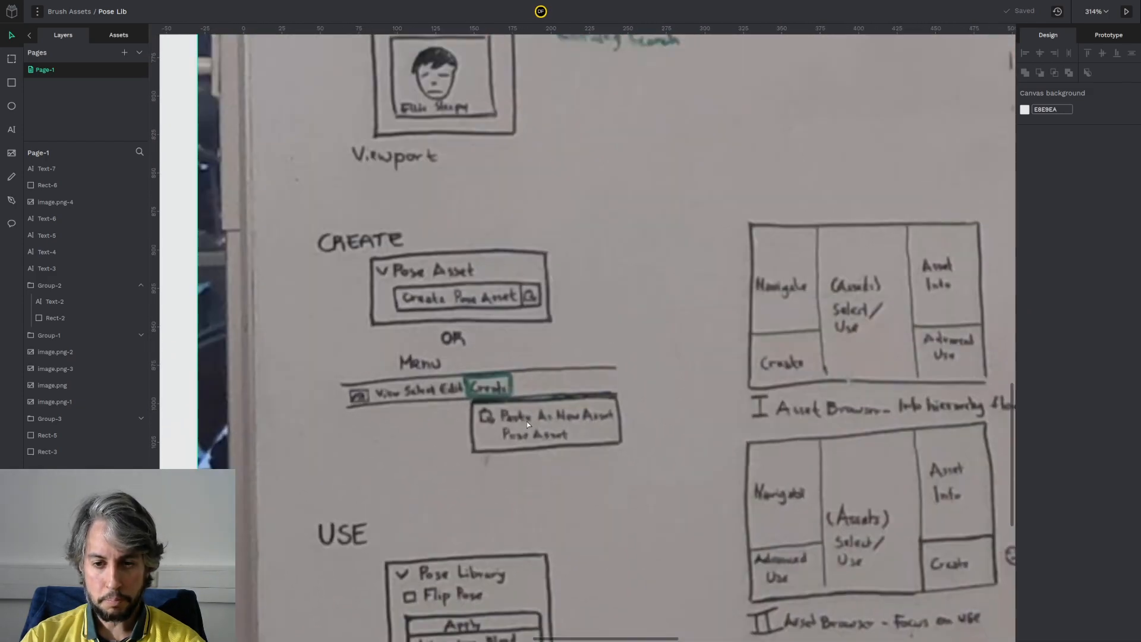
pyautogui.scroll(-5, 527, 424)
pyautogui.moveTo(415, 262); pyautogui.dragTo(611, 466)
pyautogui.scroll(-1, 507, 288)
pyautogui.scroll(3, 340, 245)
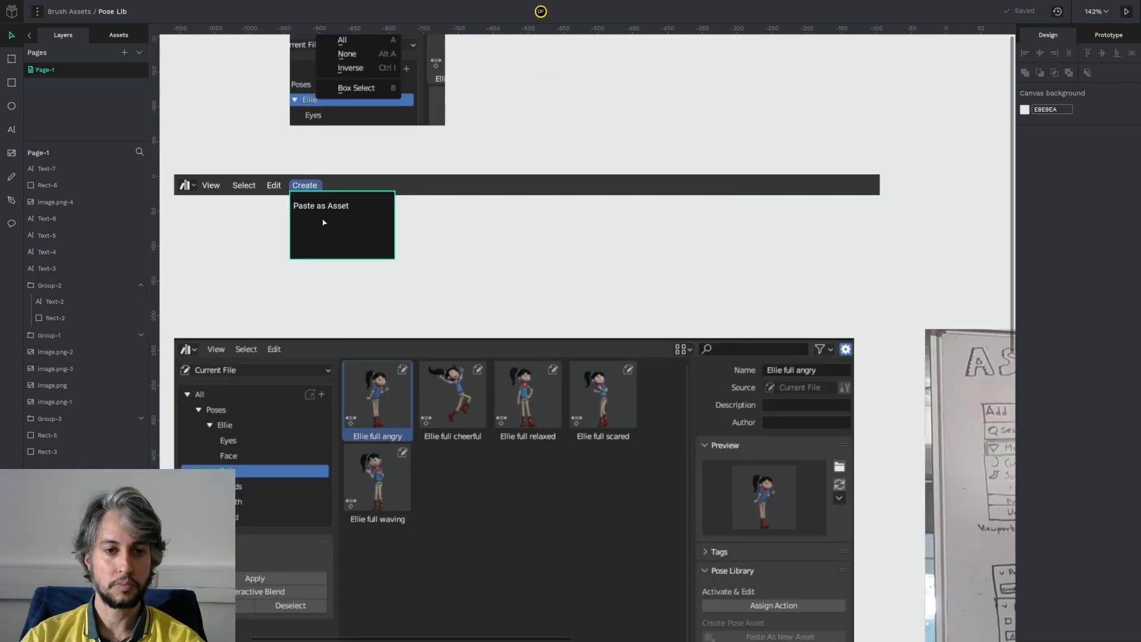
pyautogui.scroll(1, 357, 229)
pyautogui.scroll(-5, 356, 229)
pyautogui.scroll(5, 734, 593)
pyautogui.scroll(1, 735, 593)
pyautogui.scroll(-6, 673, 498)
pyautogui.scroll(9, 518, 356)
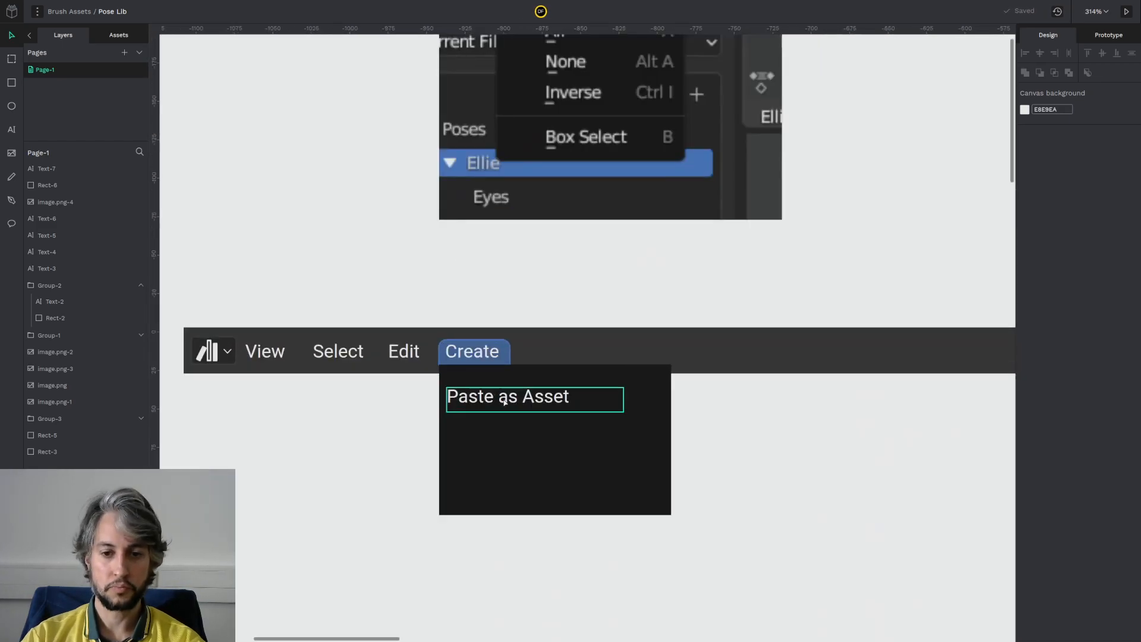
# Step: Change the dropdown label's text to "Paste As New Asset"
pyautogui.doubleClick(505, 401)
pyautogui.click(500, 397)
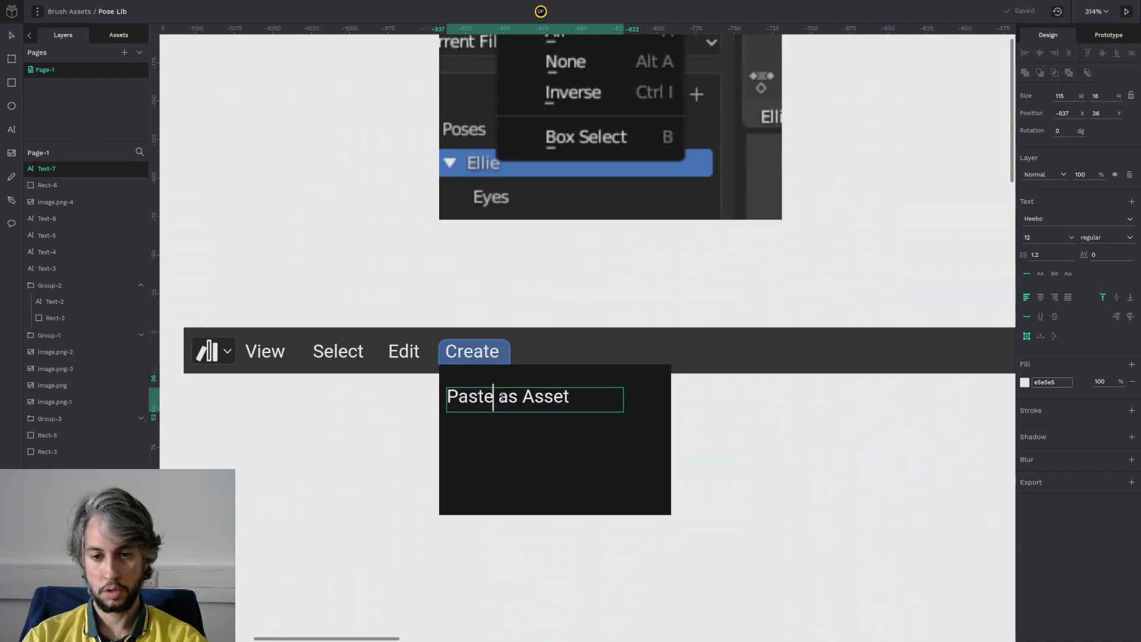
pyautogui.click(499, 396)
pyautogui.press('Delete')
pyautogui.write('As')
pyautogui.write(' New')
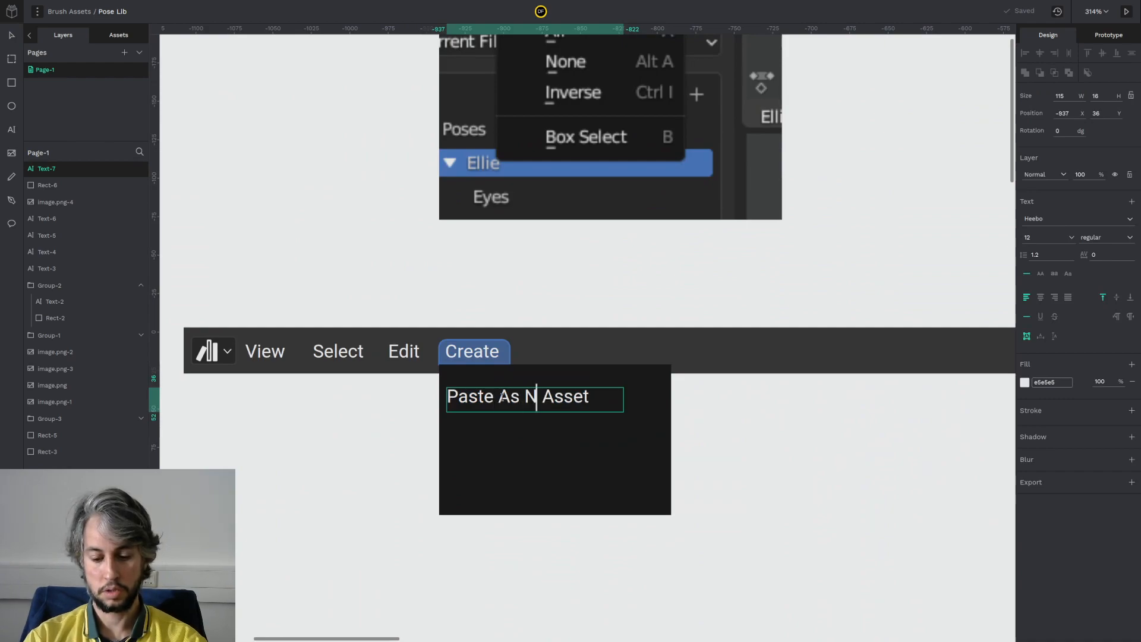
pyautogui.press('Escape')
pyautogui.moveTo(750, 452); pyautogui.dragTo(637, 444)
pyautogui.click(683, 455)
# Step: Move the Paste As New Asset label to about X -909, Y 35, leaving room for an icon before it
pyautogui.scroll(-1, 644, 442)
pyautogui.scroll(2, 489, 370)
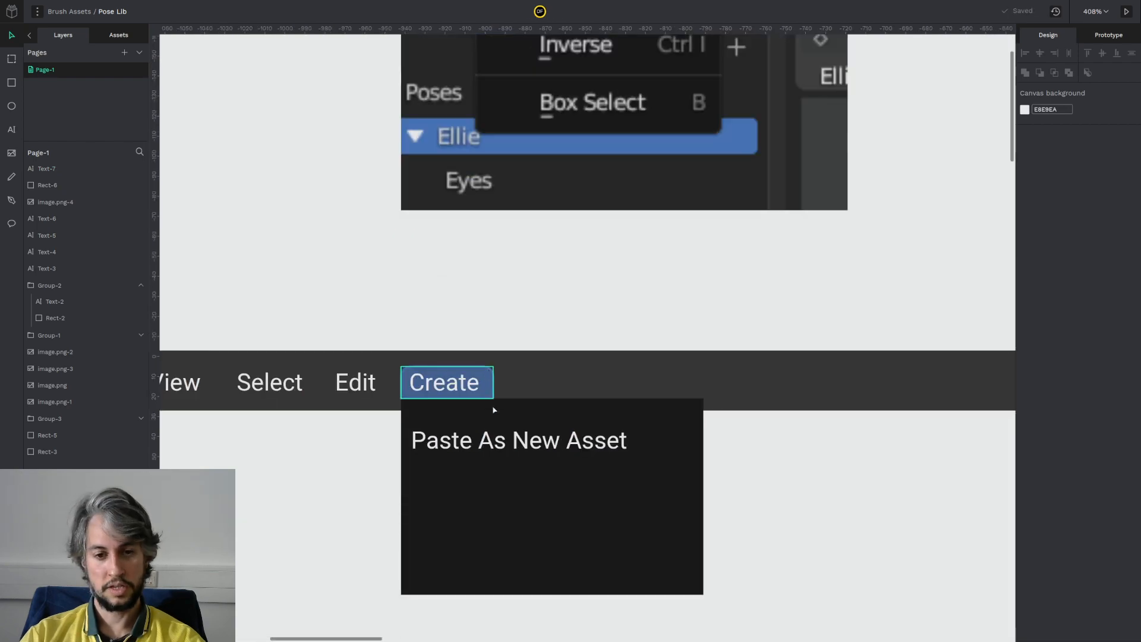
pyautogui.scroll(-2, 743, 458)
pyautogui.moveTo(743, 458); pyautogui.dragTo(642, 474)
pyautogui.click(551, 451)
pyautogui.moveTo(550, 446); pyautogui.dragTo(552, 440)
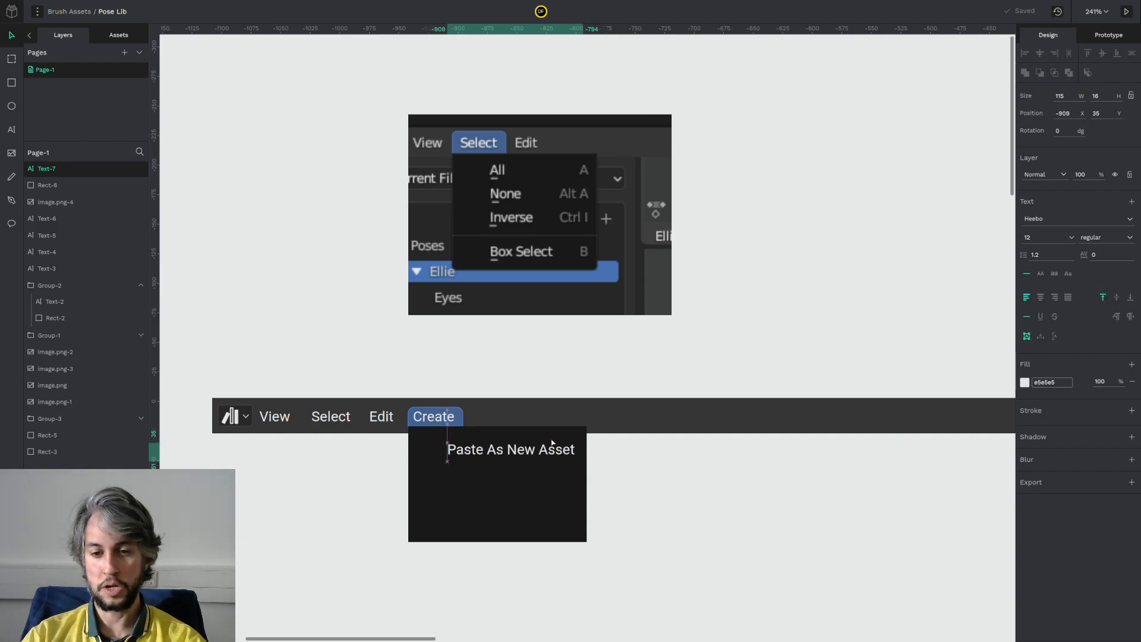
# Step: Resize the dropdown panel to about 174 wide and 63 high
pyautogui.click(550, 500)
pyautogui.moveTo(588, 541); pyautogui.dragTo(612, 500)
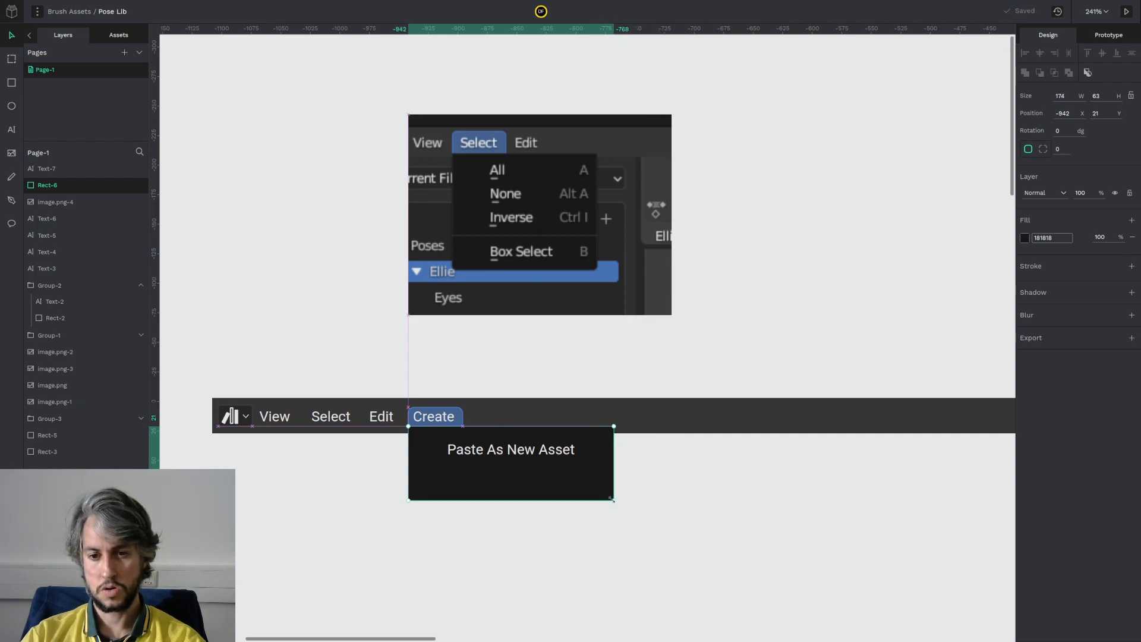
pyautogui.click(570, 394)
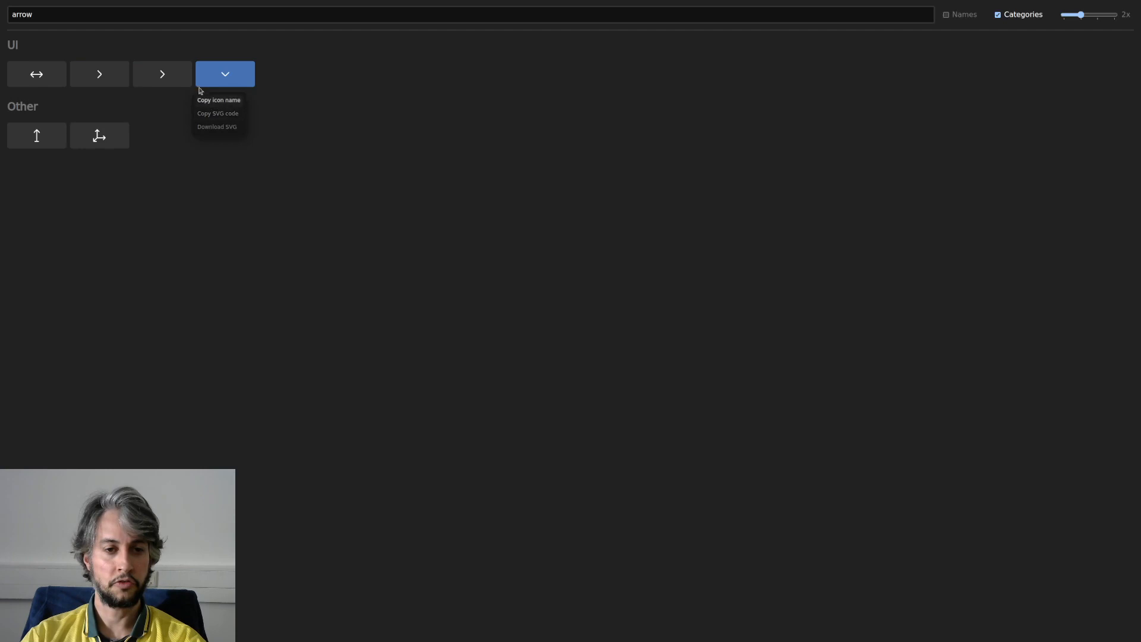
# Step: Search the icon library for "paste" and copy the SVG code of the clipboard icon with the down arrow
pyautogui.click(194, 12)
pyautogui.hotkey('ctrl', 'a')
pyautogui.write('paste')
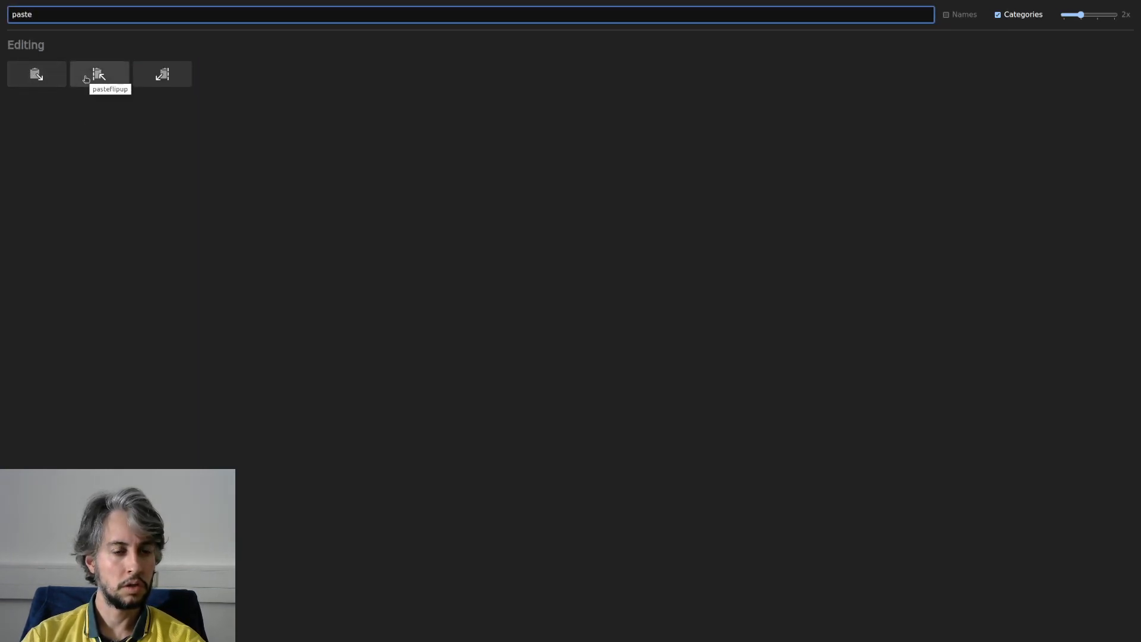
pyautogui.click(56, 78)
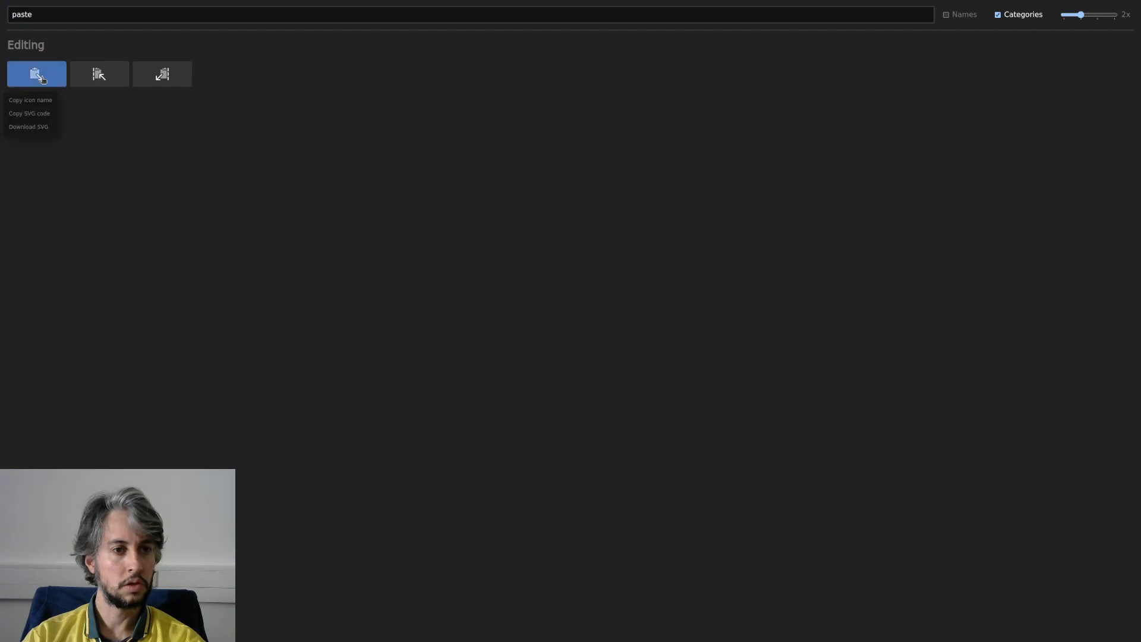
pyautogui.click(34, 116)
# Step: Switch back to Penpot, paste the clipboard icon, and place it before the Paste As New Asset label at X -930, Y 33
pyautogui.hotkey('alt', 'Tab')
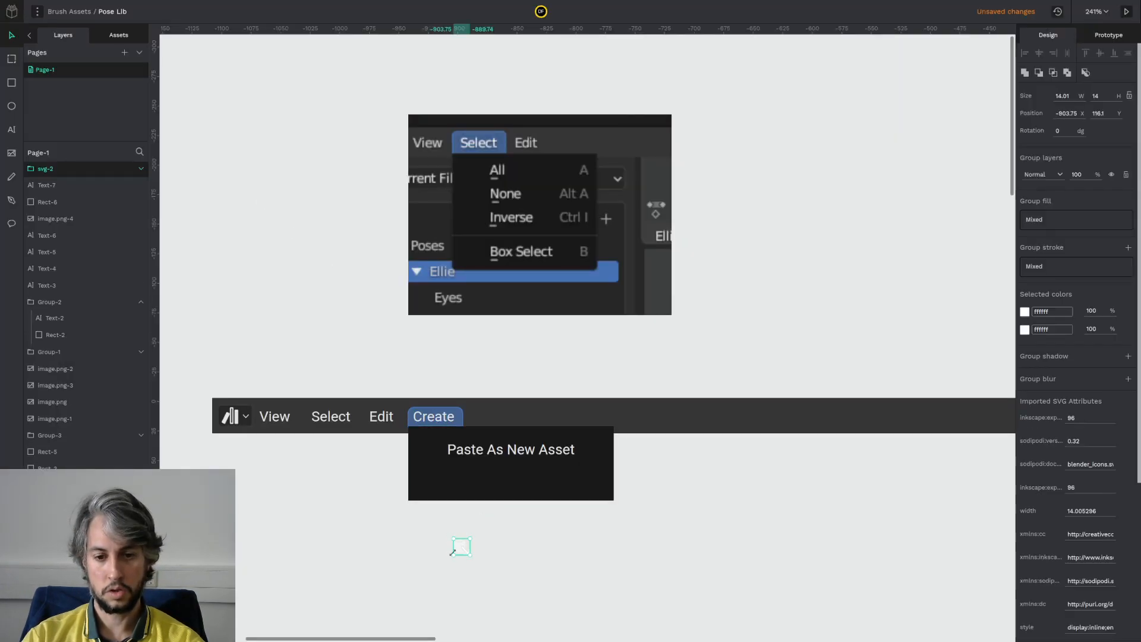
pyautogui.moveTo(461, 551); pyautogui.dragTo(434, 452)
pyautogui.scroll(5, 435, 453)
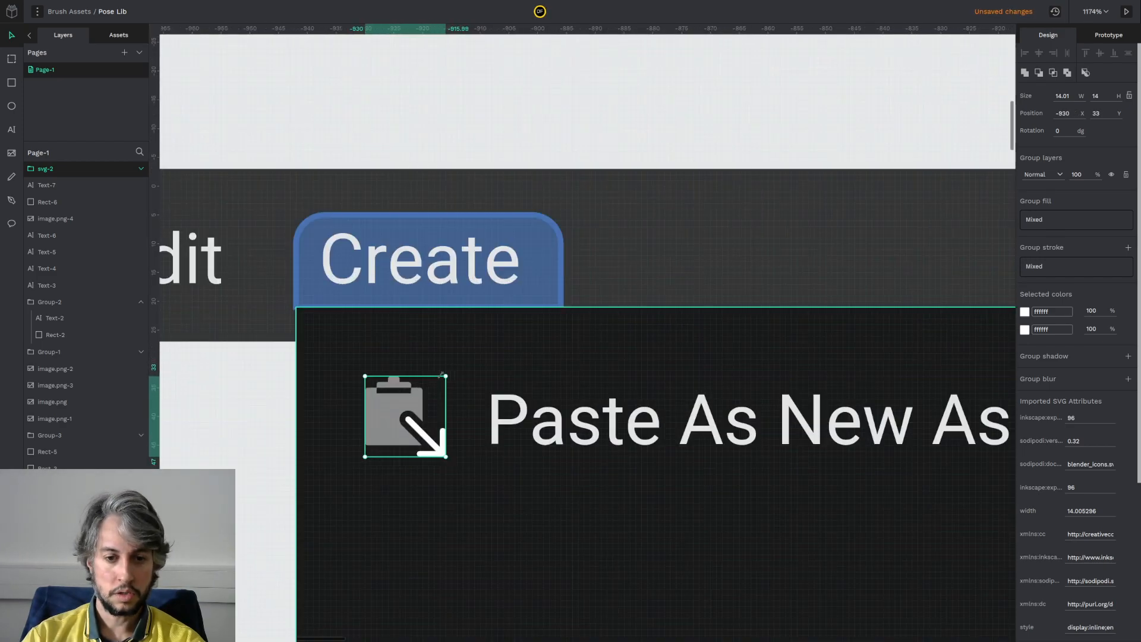
# Step: Move the Paste As New Asset label closer to the clipboard icon, at X -910, and align it vertically with the icon
pyautogui.click(497, 410)
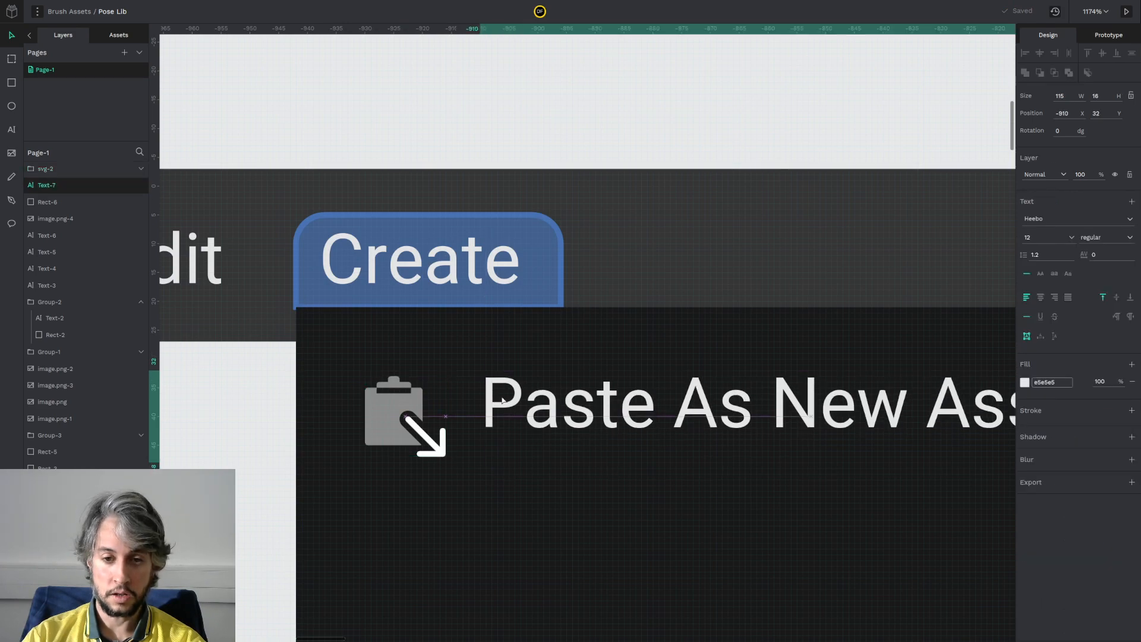
pyautogui.scroll(-2, 503, 406)
pyautogui.scroll(-3, 503, 406)
pyautogui.click(280, 445)
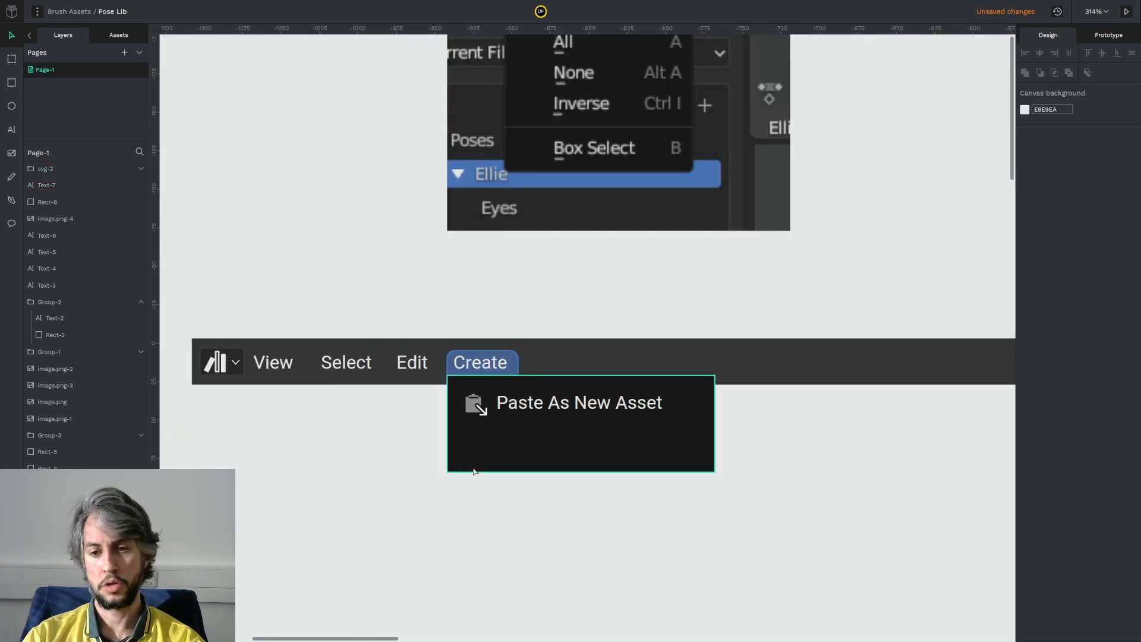
# Step: Try to add a second dropdown entry by duplicating the Paste As New Asset label below the original
pyautogui.scroll(3, 484, 415)
pyautogui.click(565, 392)
pyautogui.hotkey('ctrl', 'd')
pyautogui.moveTo(565, 393); pyautogui.dragTo(548, 442)
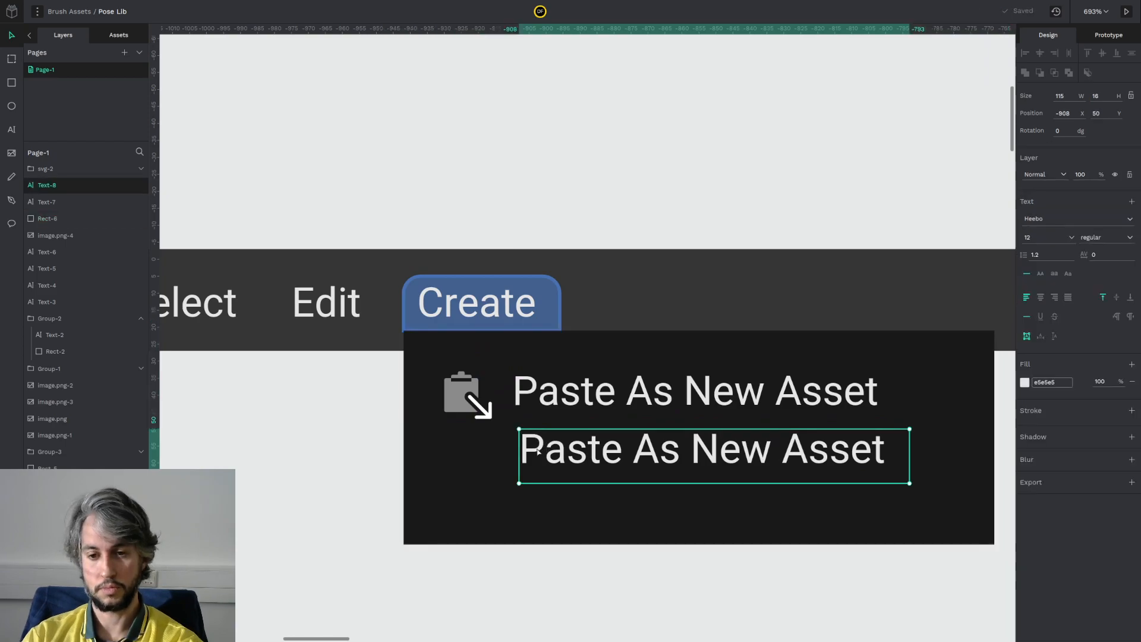
pyautogui.press('Delete')
pyautogui.click(548, 403)
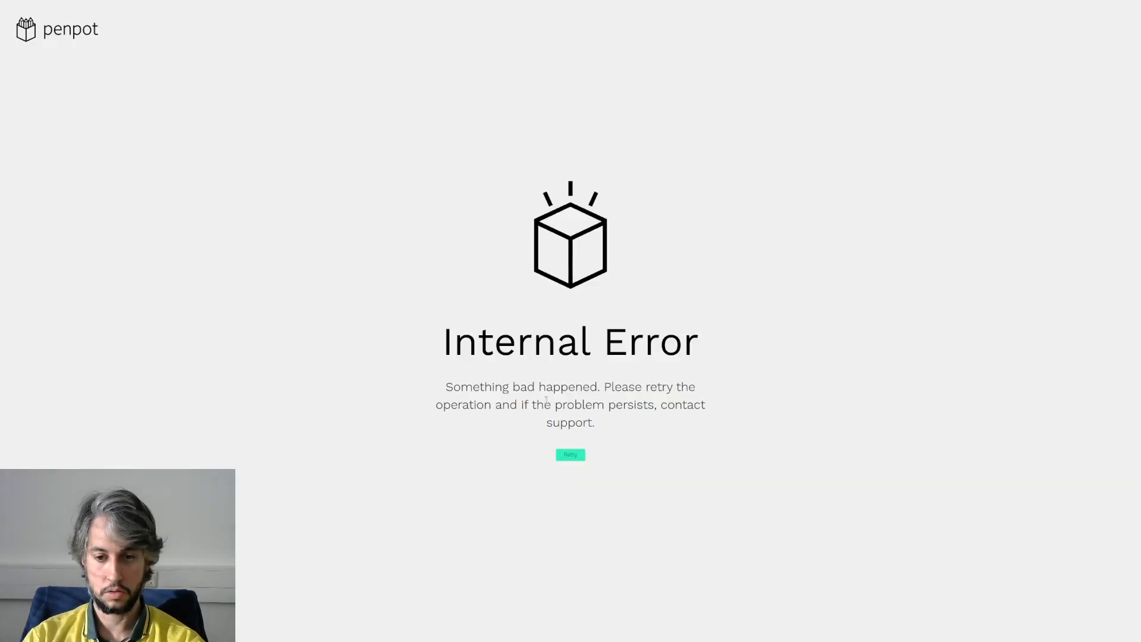
pyautogui.click(569, 454)
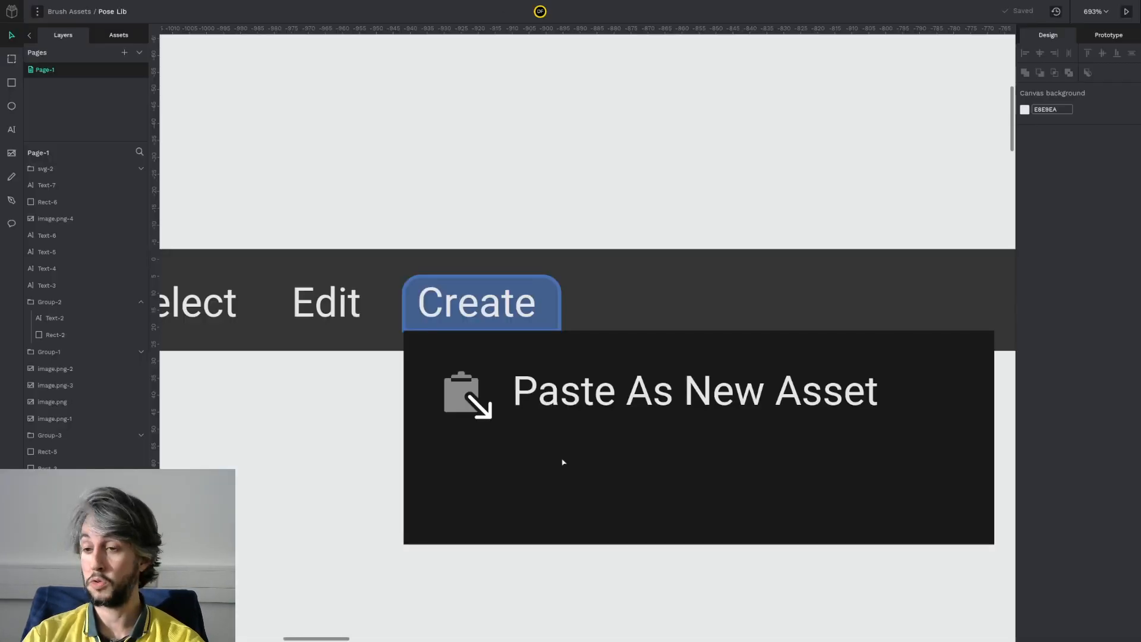
# Step: Duplicate the Paste As New Asset label below the original at X -910, Y 53, and review the whiteboard's Create menu sketch
pyautogui.hotkey('ctrl', 'd')
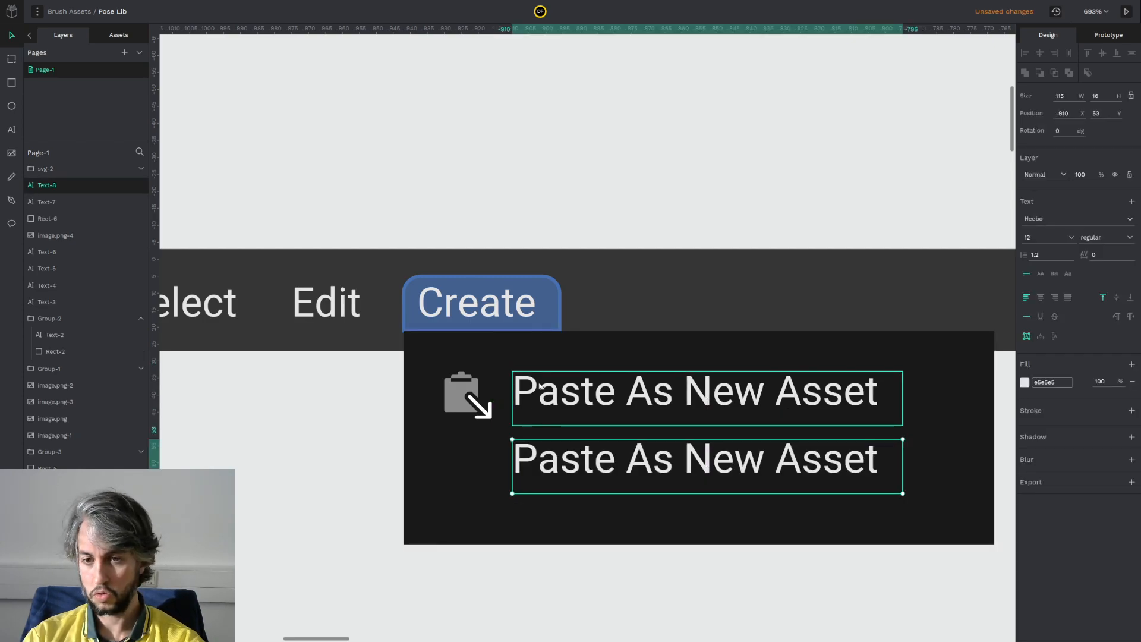
pyautogui.scroll(-10, 541, 385)
pyautogui.scroll(5, 681, 346)
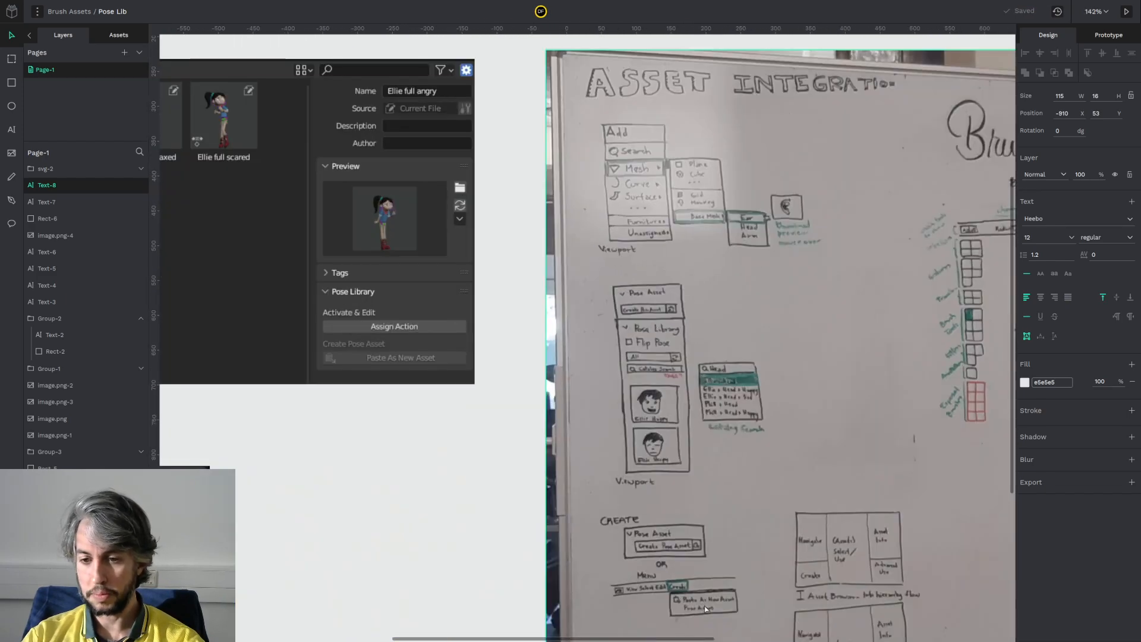
pyautogui.scroll(4, 705, 608)
pyautogui.scroll(-6, 697, 545)
pyautogui.moveTo(425, 483); pyautogui.dragTo(492, 517)
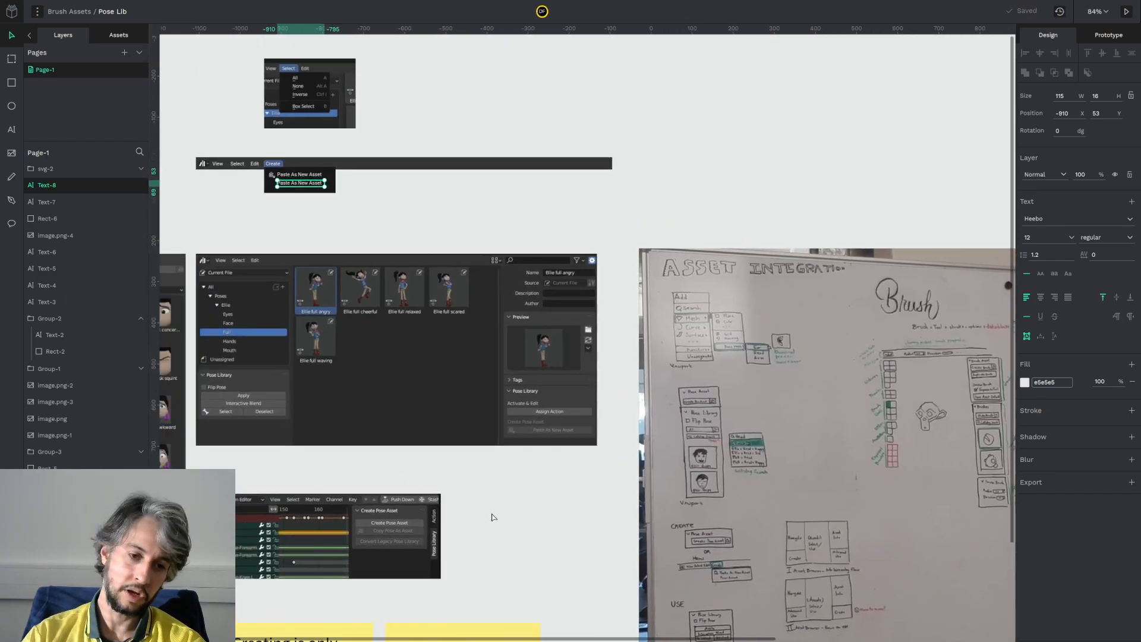
pyautogui.scroll(6, 369, 178)
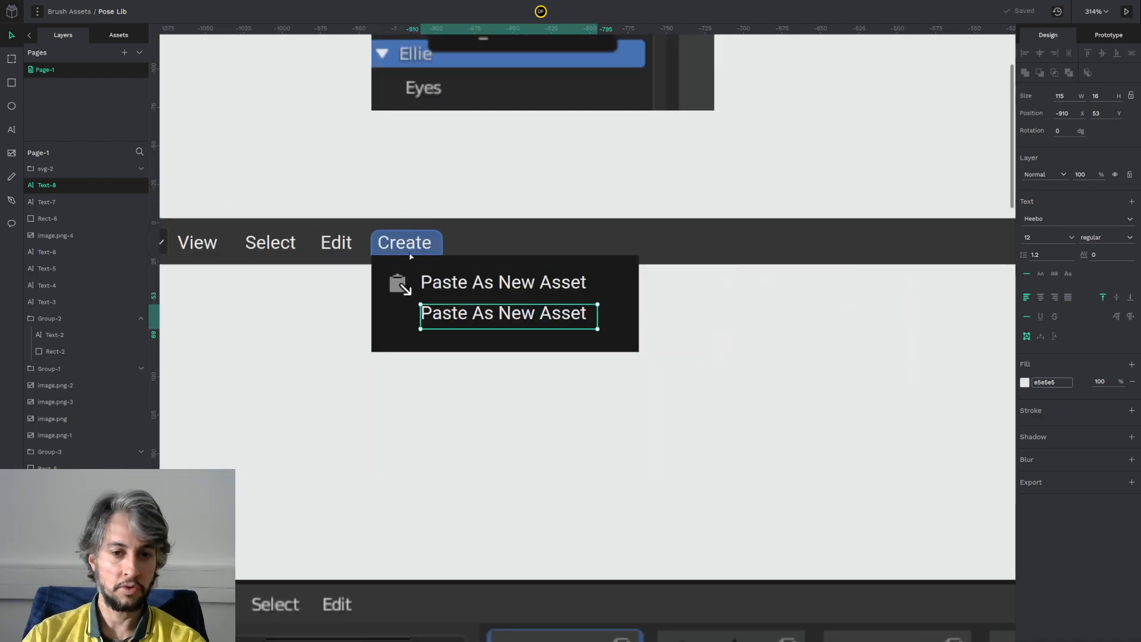
# Step: Change the text of the second dropdown entry to "Pose Asset"
pyautogui.scroll(3, 438, 305)
pyautogui.doubleClick(486, 313)
pyautogui.doubleClick(486, 314)
pyautogui.hotkey('ctrl', 'a')
pyautogui.write('Pose Asset')
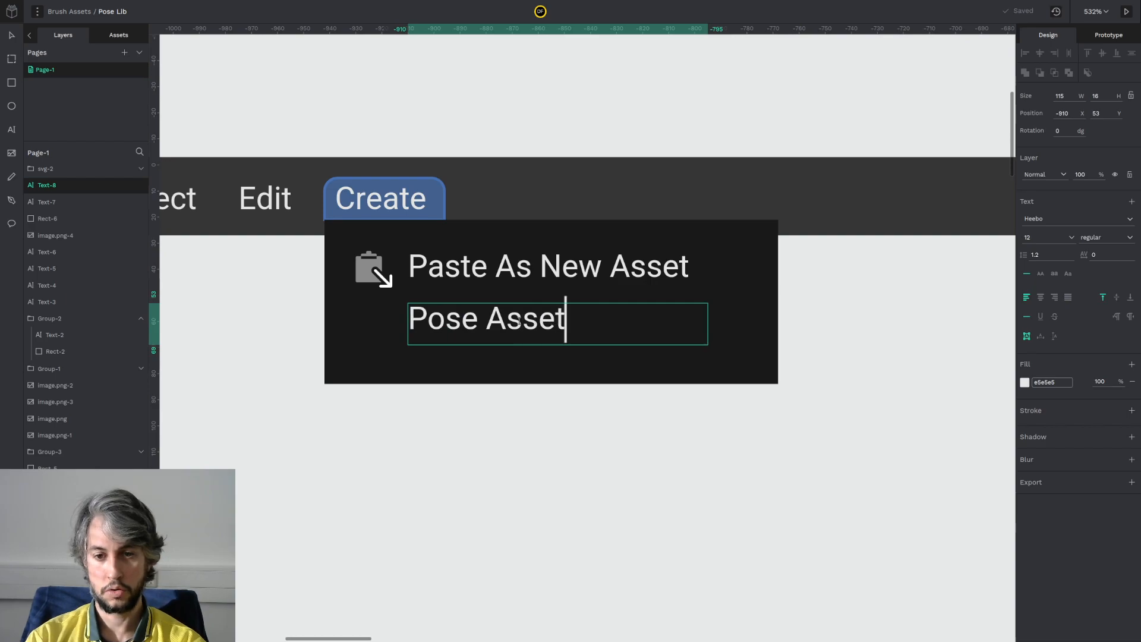
pyautogui.click(693, 422)
pyautogui.scroll(-3, 754, 416)
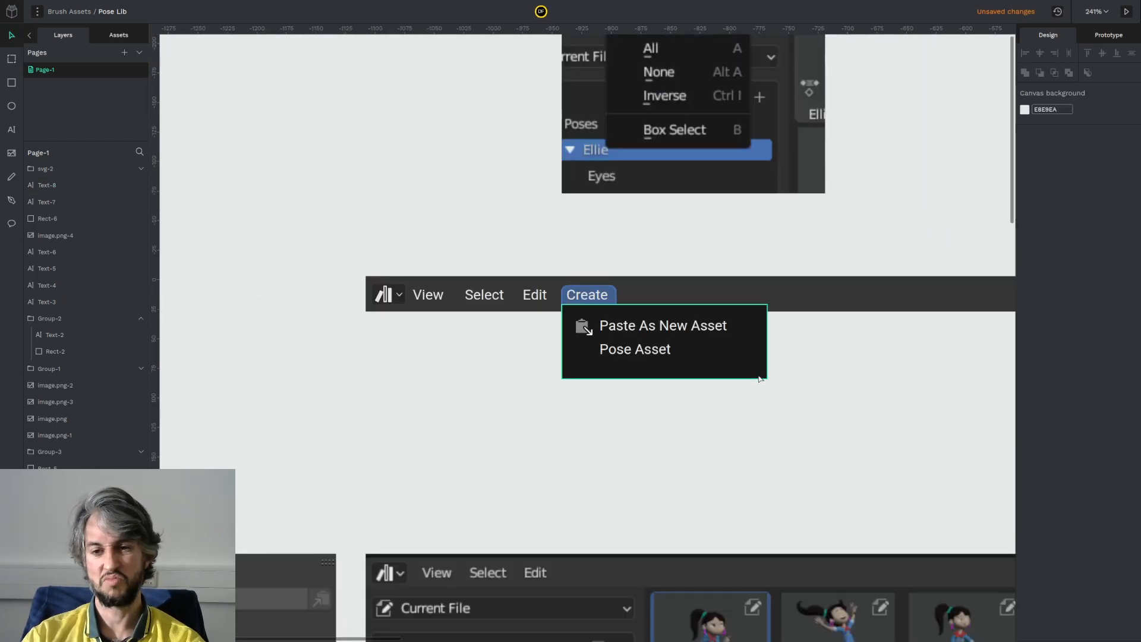
# Step: Round only the bottom corners of the Create dropdown's dark background rectangle, using individual corner radii
pyautogui.scroll(1, 721, 382)
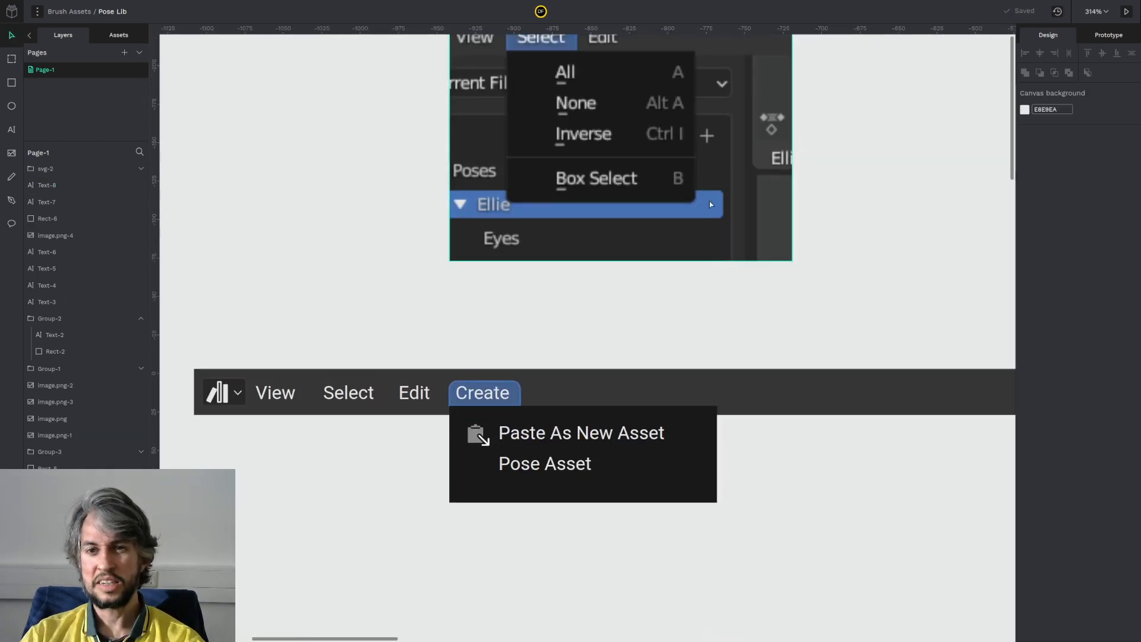
pyautogui.moveTo(701, 185); pyautogui.dragTo(695, 252)
pyautogui.scroll(2, 708, 89)
pyautogui.scroll(-4, 694, 212)
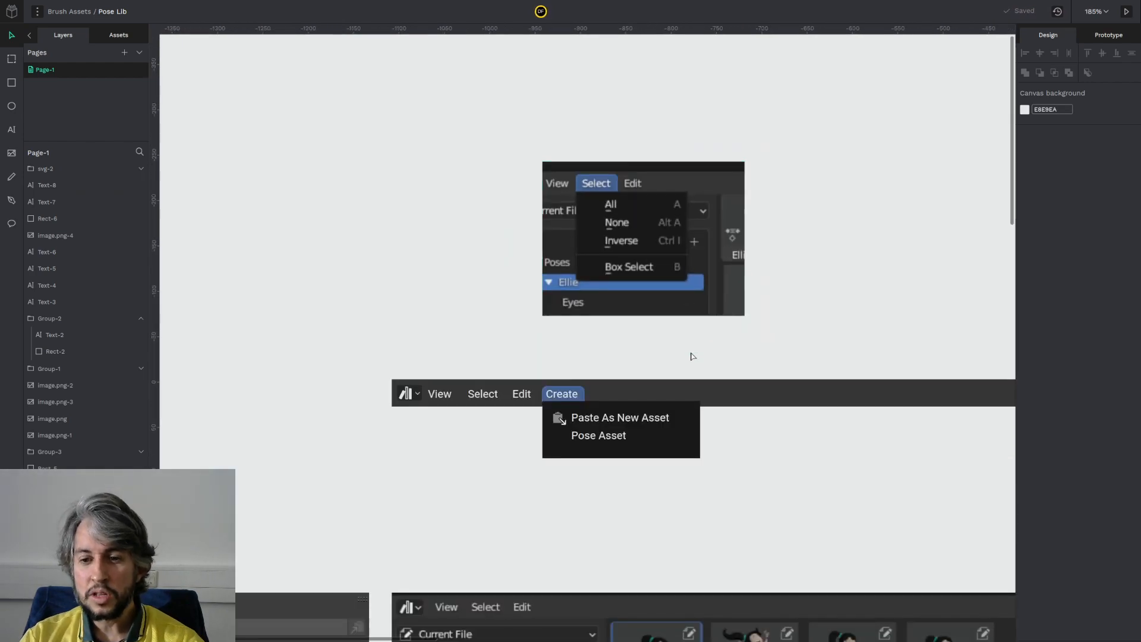
pyautogui.scroll(-3, 680, 240)
pyautogui.scroll(2, 675, 333)
pyautogui.click(675, 333)
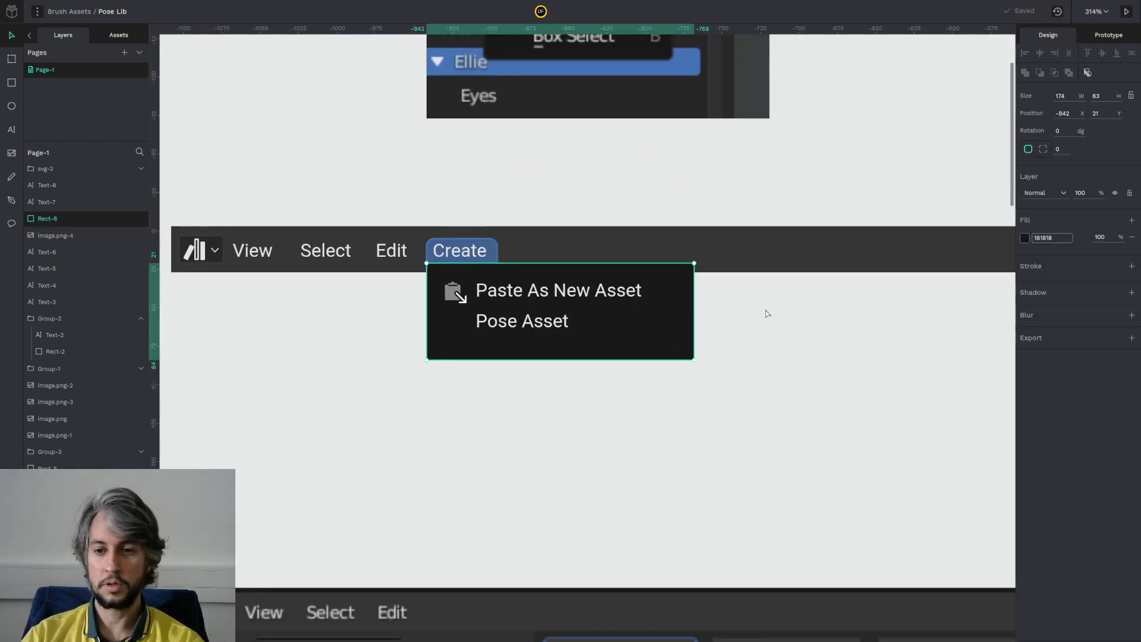
pyautogui.click(1043, 149)
pyautogui.press('Tab')
pyautogui.click(669, 395)
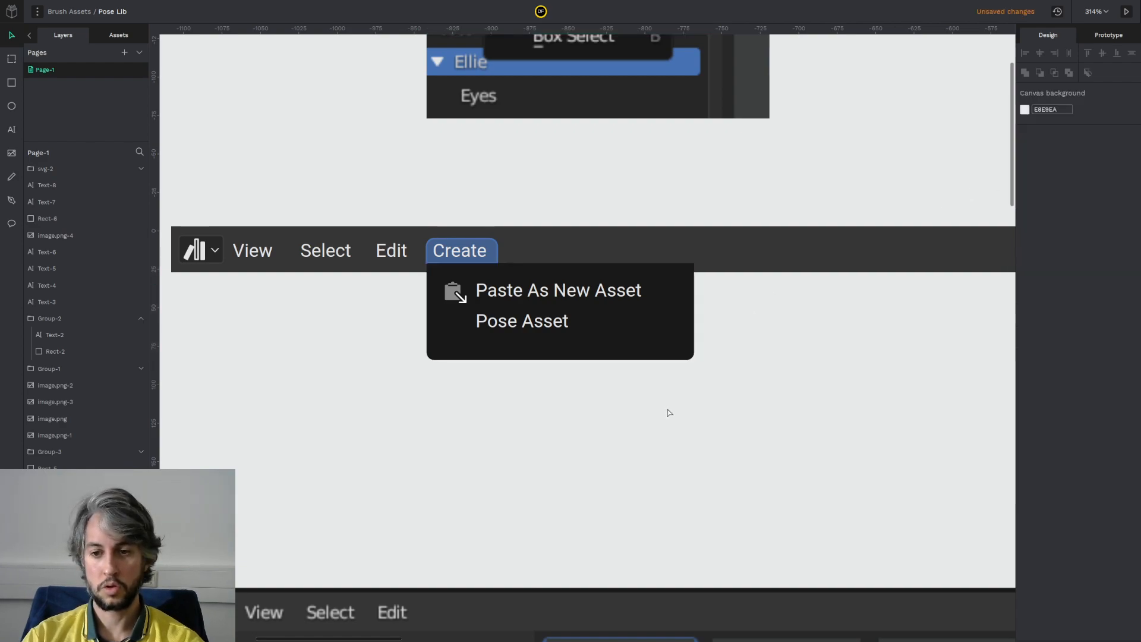
# Step: Shorten the dropdown's background rectangle so its lower edge sits closer beneath the Pose Asset entry
pyautogui.click(657, 346)
pyautogui.moveTo(669, 357); pyautogui.dragTo(669, 343)
pyautogui.click(641, 403)
pyautogui.scroll(-3, 635, 384)
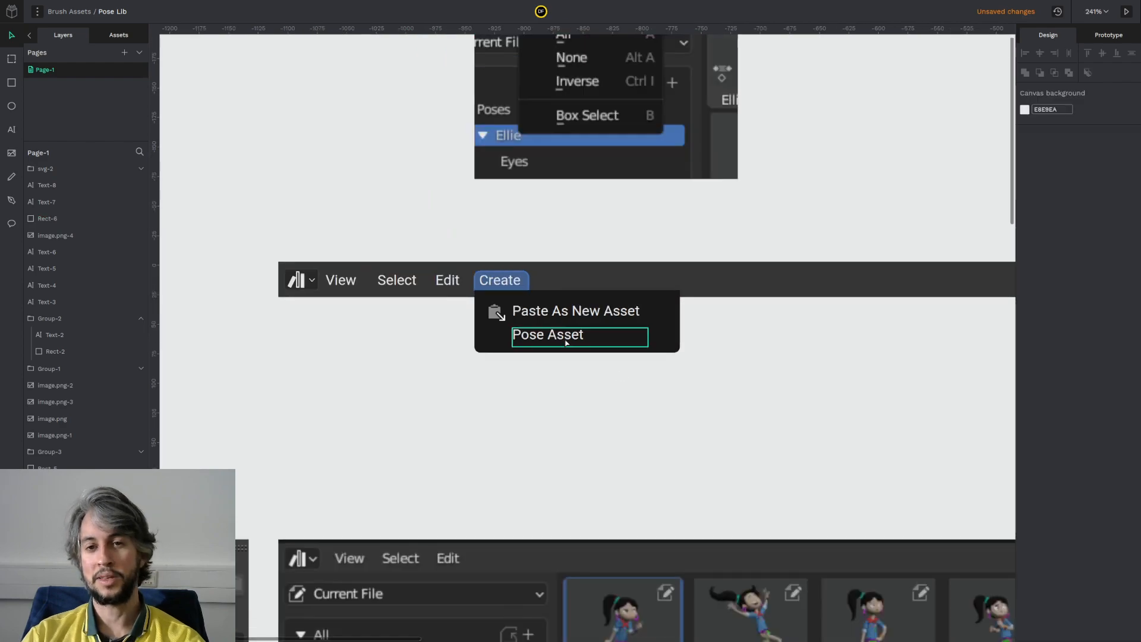
# Step: Nudge the clipboard icon beside Paste As New Asset to X -931, Y 31
pyautogui.scroll(-3, 565, 333)
pyautogui.scroll(6, 552, 332)
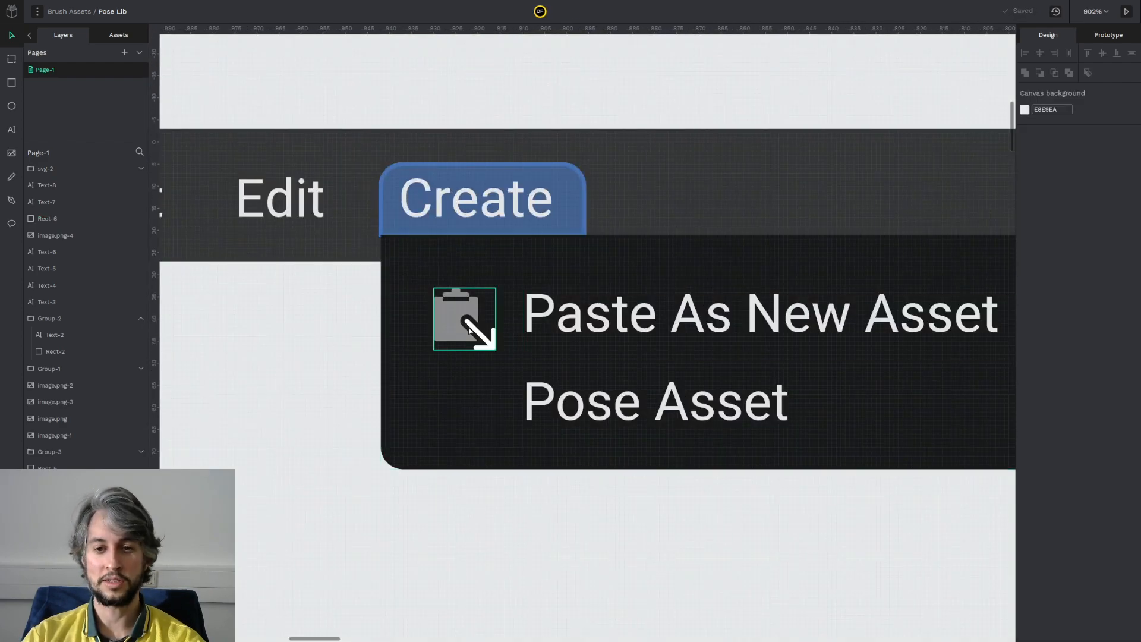
pyautogui.click(468, 330)
pyautogui.scroll(-3, 463, 336)
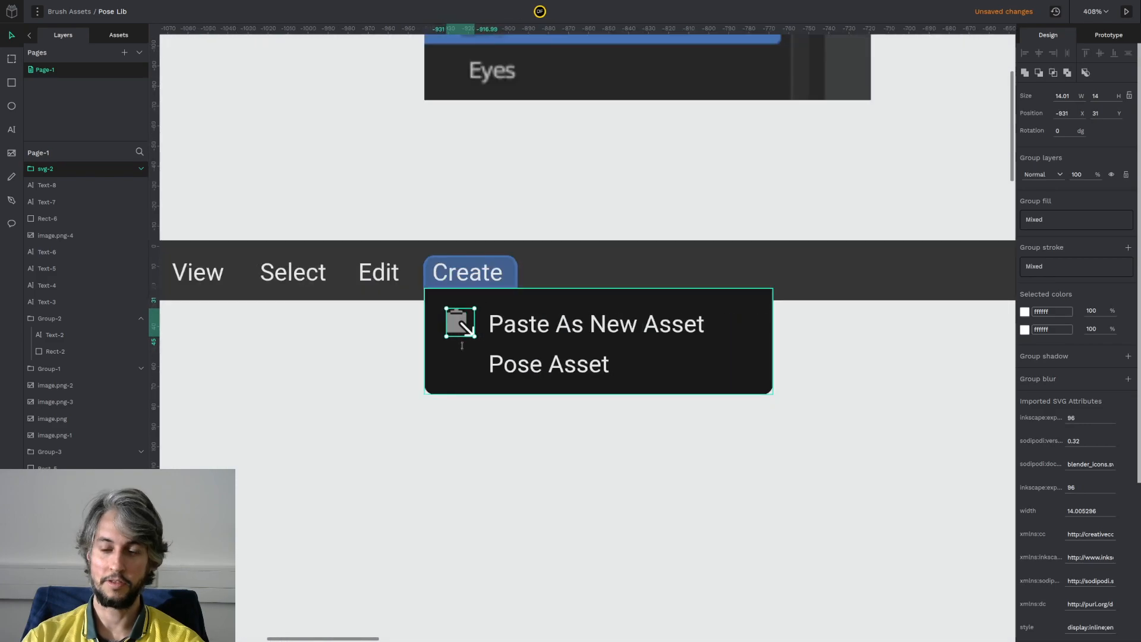
pyautogui.click(603, 502)
pyautogui.scroll(-3, 688, 453)
pyautogui.scroll(-3, 719, 428)
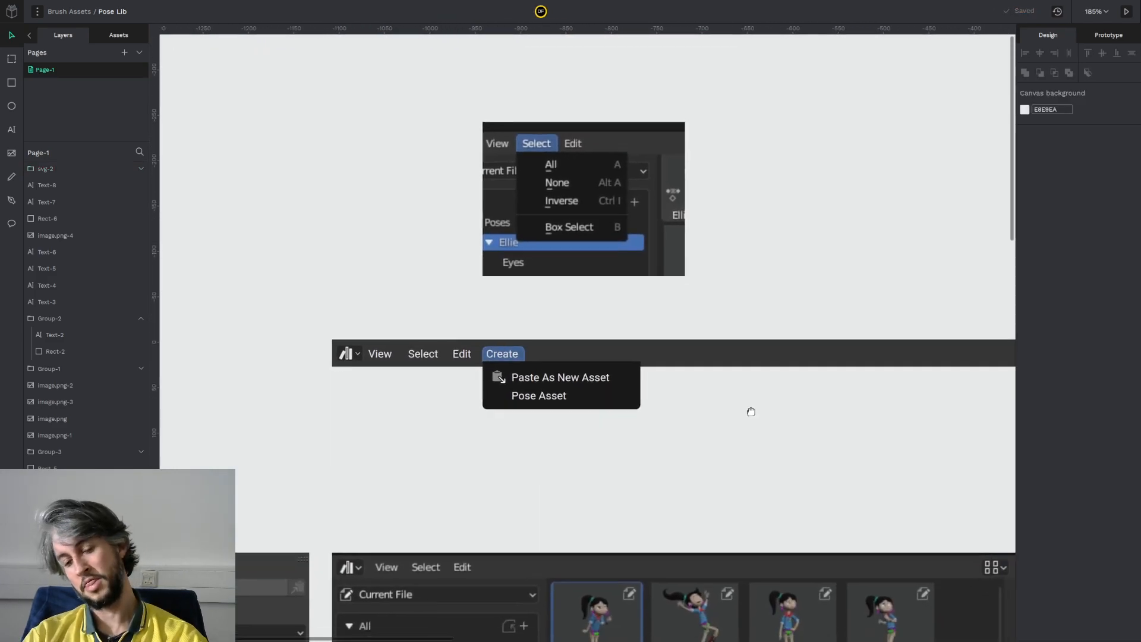
# Step: Shorten the header bar of the mockup to a width of about 371, ending just past the dropdown
pyautogui.moveTo(723, 402); pyautogui.dragTo(591, 349)
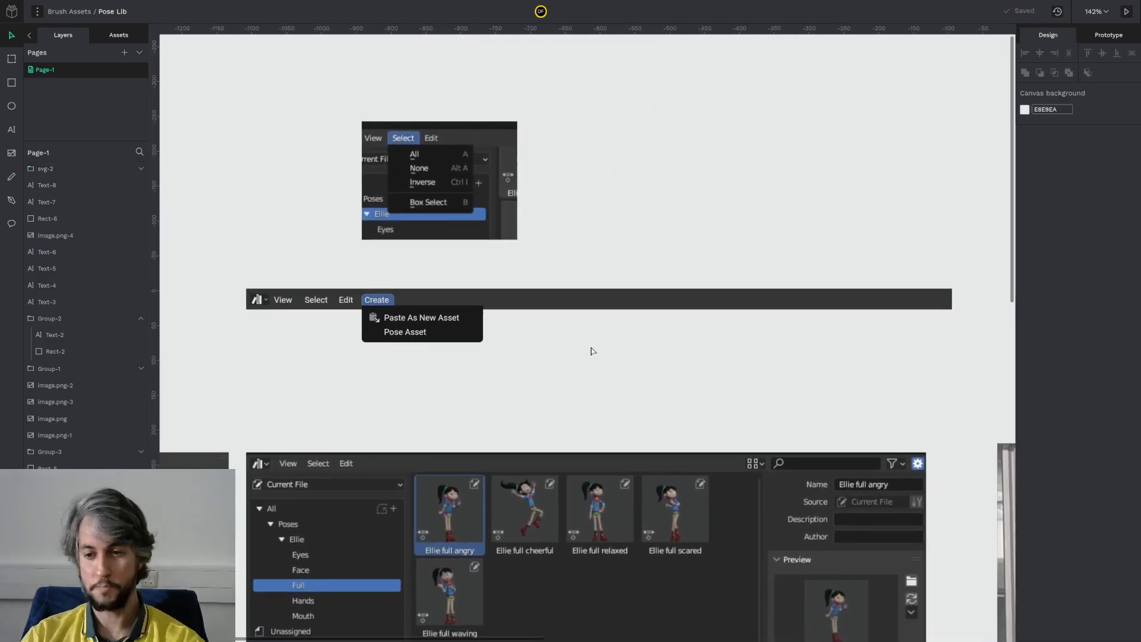
pyautogui.click(931, 299)
pyautogui.moveTo(950, 303); pyautogui.dragTo(504, 301)
pyautogui.click(542, 351)
pyautogui.scroll(-4, 542, 351)
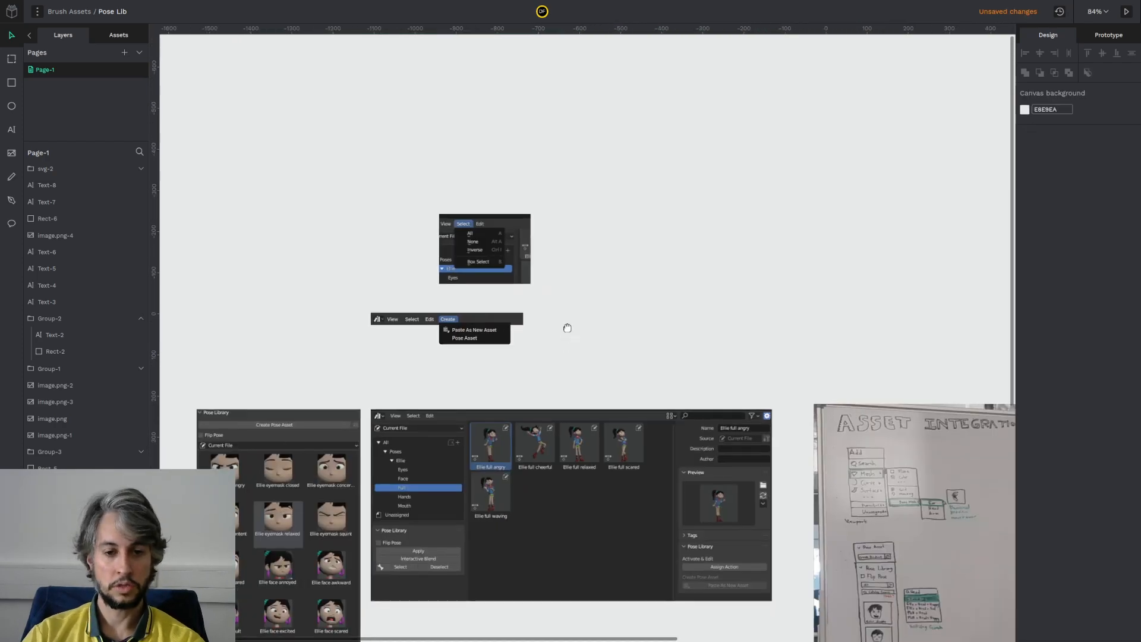
# Step: Delete the Select menu reference screenshot above the header mockup
pyautogui.scroll(-1, 565, 331)
pyautogui.click(500, 230)
pyautogui.press('Delete')
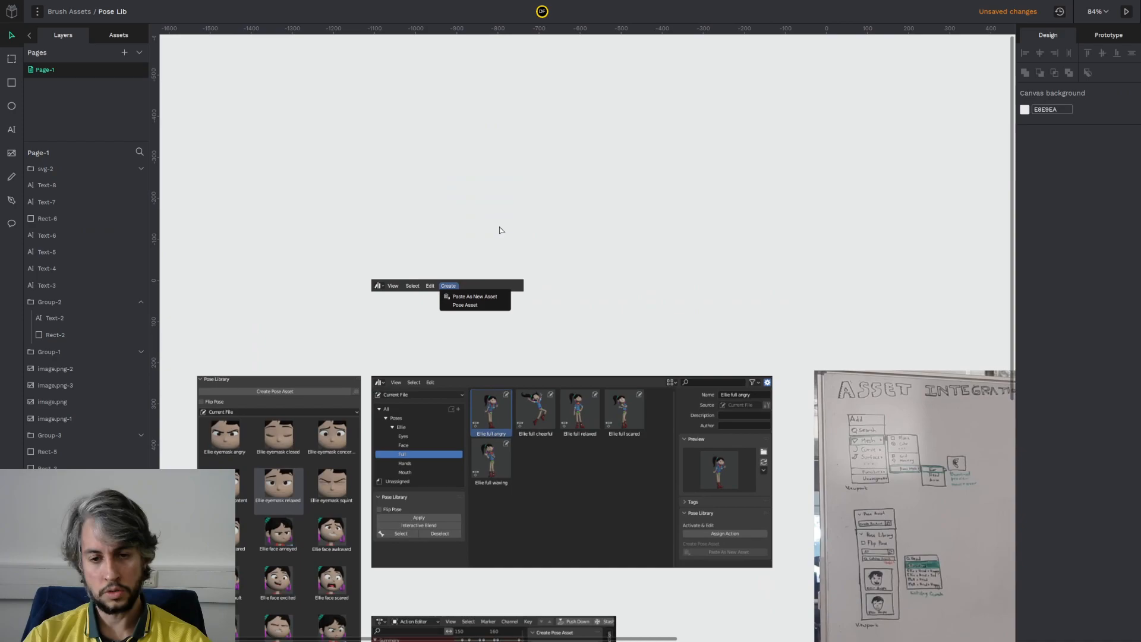
# Step: Widen the header bar of the mockup to 439, keeping its start at X -1108
pyautogui.moveTo(687, 297); pyautogui.dragTo(600, 232)
pyautogui.click(391, 221)
pyautogui.click(391, 221)
pyautogui.scroll(1, 392, 224)
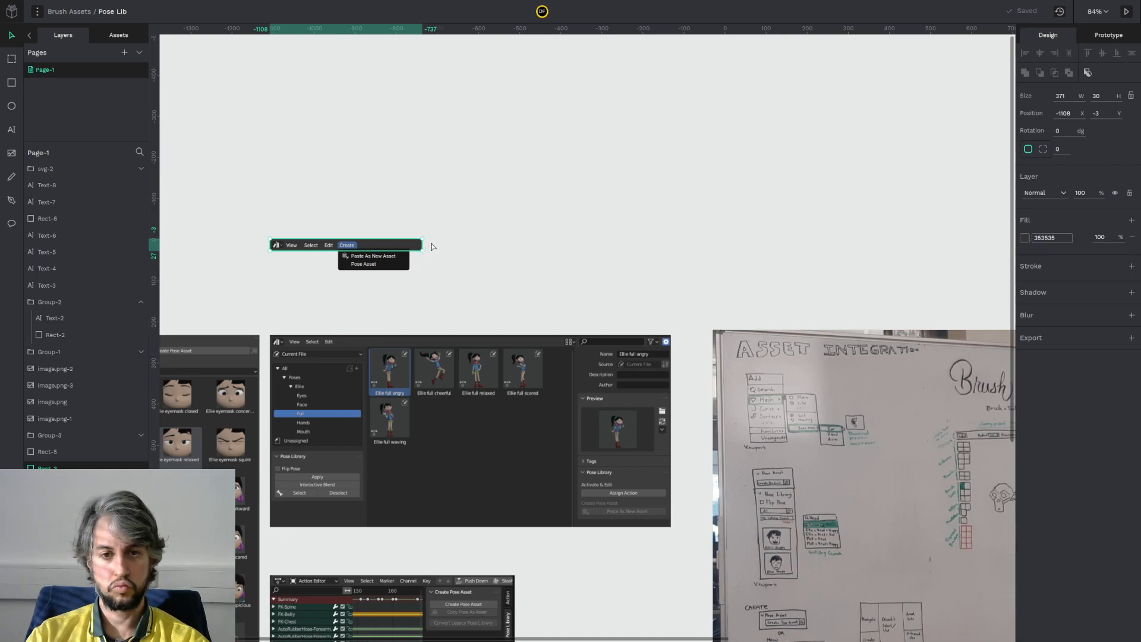
pyautogui.scroll(5, 434, 245)
pyautogui.moveTo(420, 251); pyautogui.dragTo(505, 254)
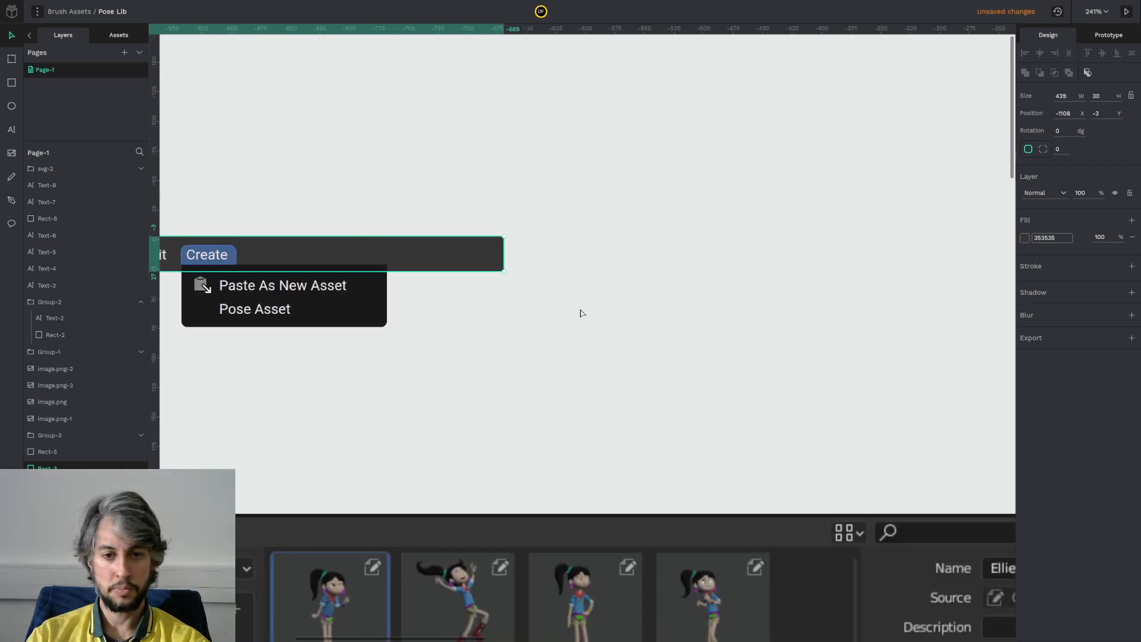
pyautogui.click(587, 308)
# Step: Examine the whiteboard's CREATE sketches and compare them with the Create Pose Asset panel in the Action Editor screenshot
pyautogui.scroll(-3, 594, 310)
pyautogui.scroll(-3, 672, 297)
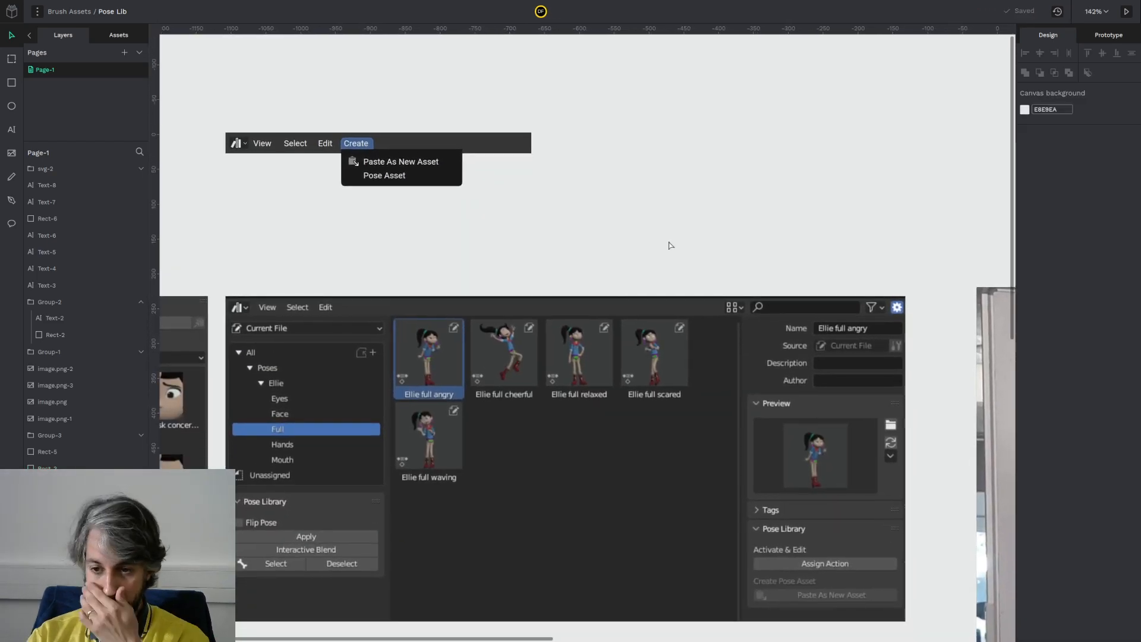
pyautogui.scroll(-3, 658, 267)
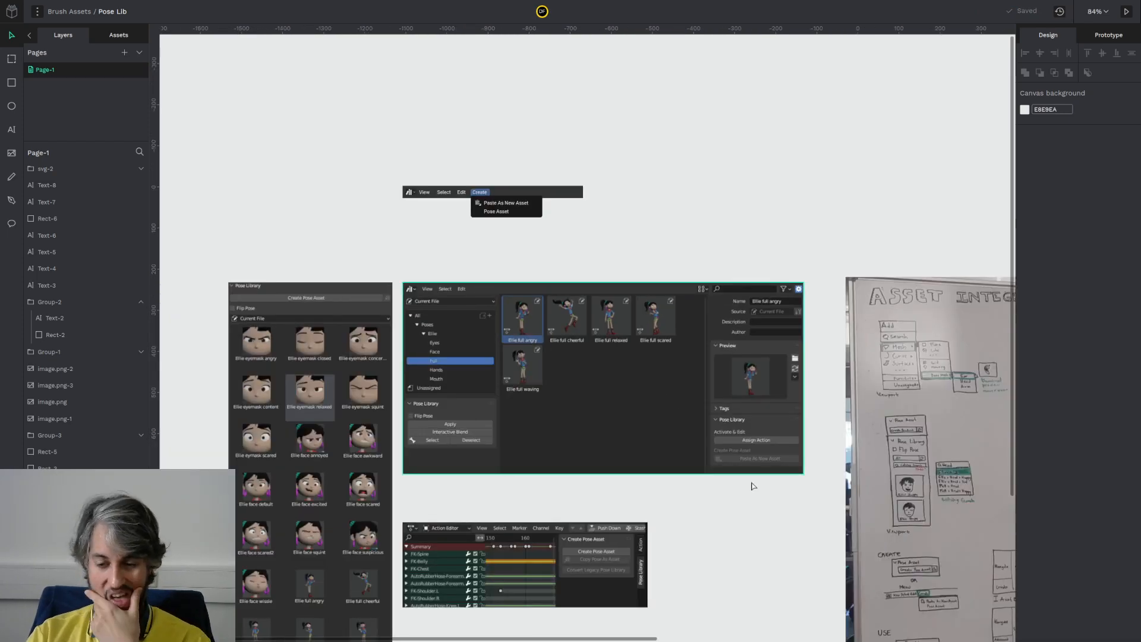
pyautogui.scroll(-3, 749, 480)
pyautogui.hscroll(4, 748, 480)
pyautogui.scroll(5, 766, 486)
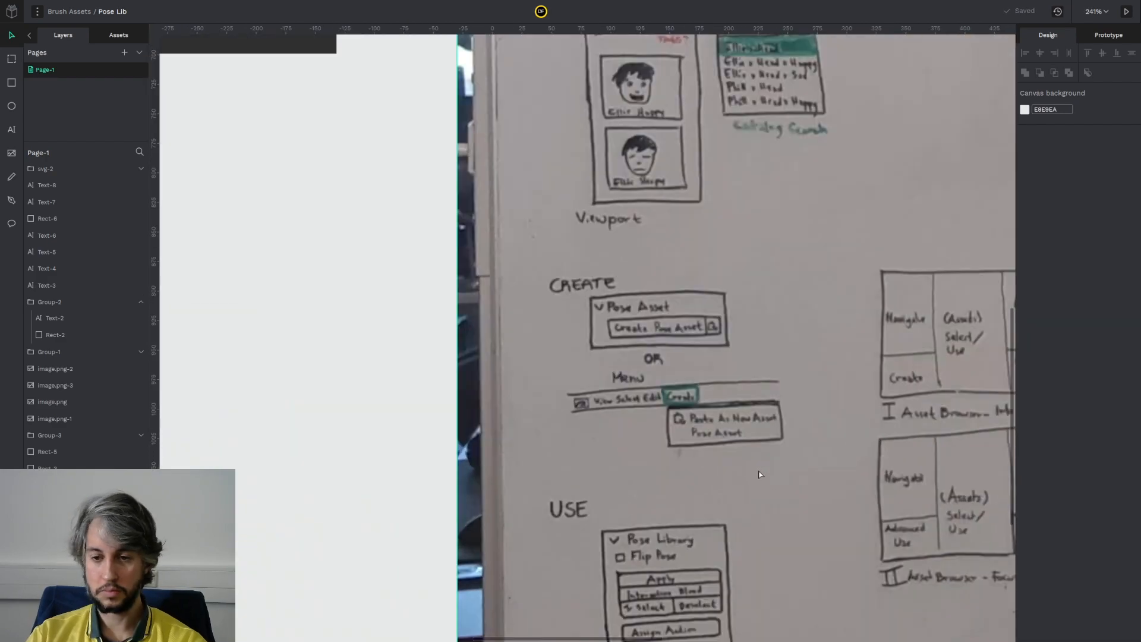
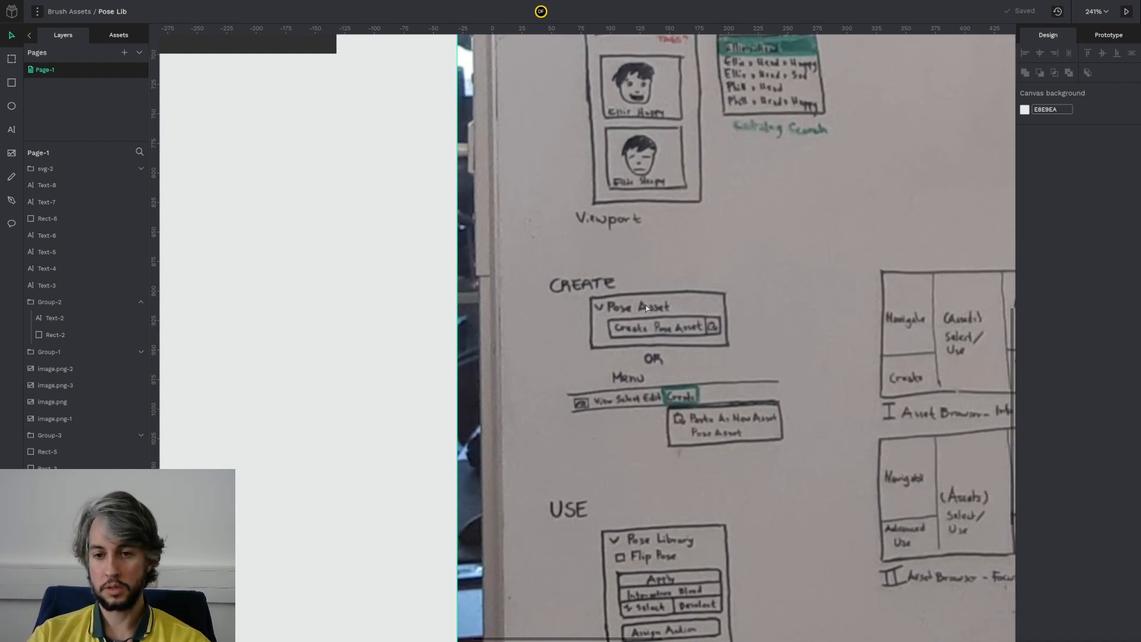
pyautogui.scroll(-4, 645, 306)
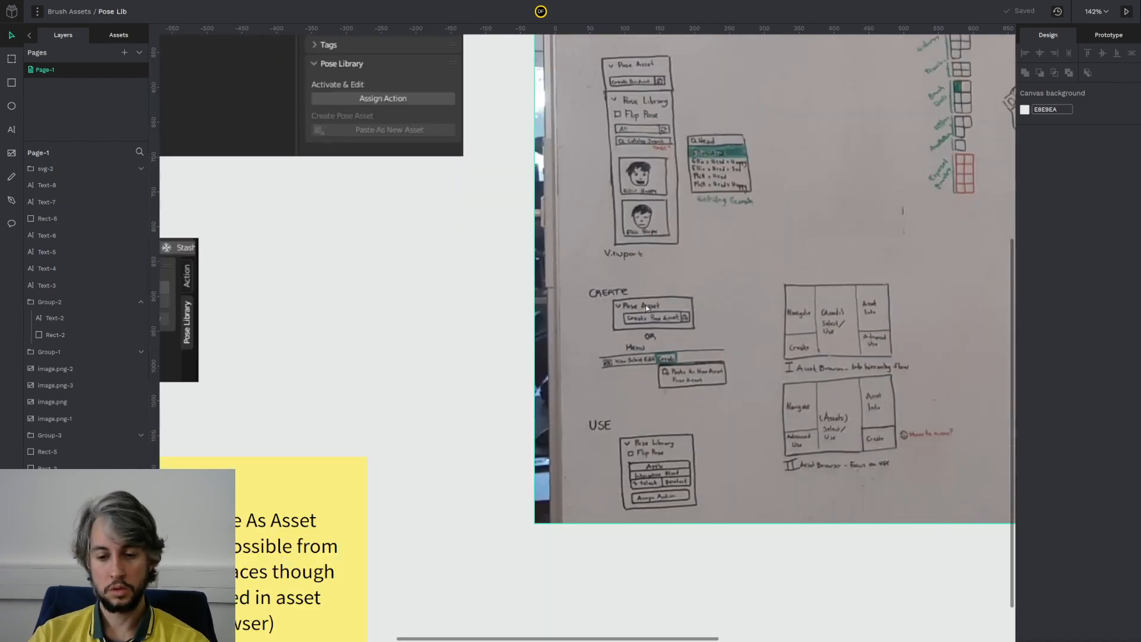
pyautogui.moveTo(314, 318); pyautogui.dragTo(382, 332)
pyautogui.scroll(2, 382, 332)
pyautogui.moveTo(540, 285); pyautogui.dragTo(463, 284)
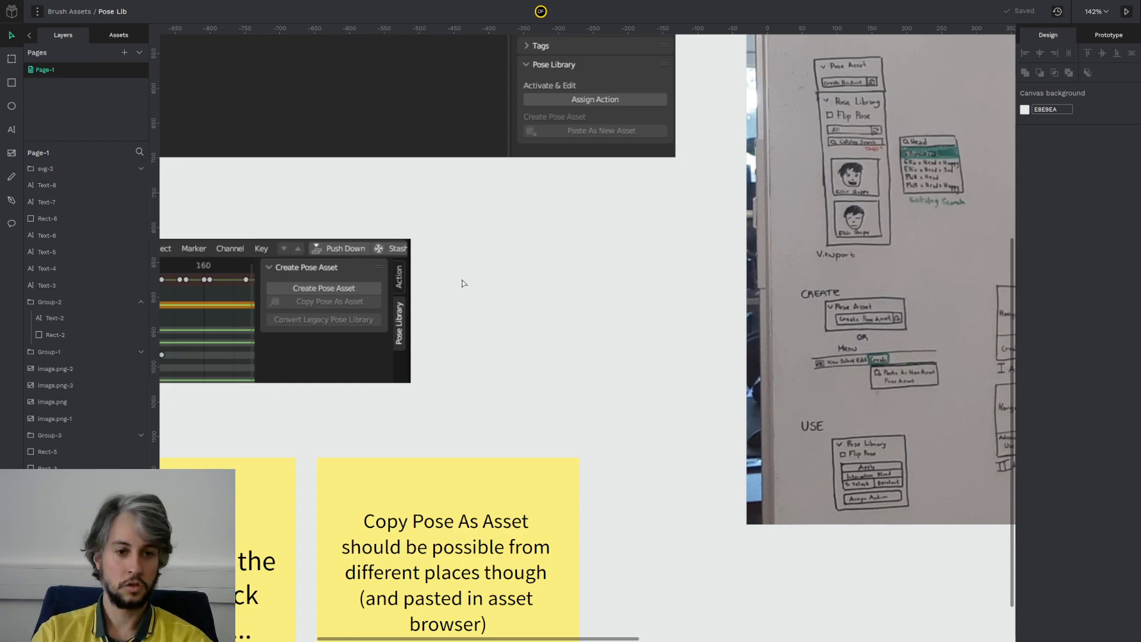
pyautogui.scroll(-2, 456, 275)
# Step: Move the Action Editor screenshot above the asset browser header mockup, to X -812, Y -357
pyautogui.moveTo(482, 274); pyautogui.dragTo(606, 443)
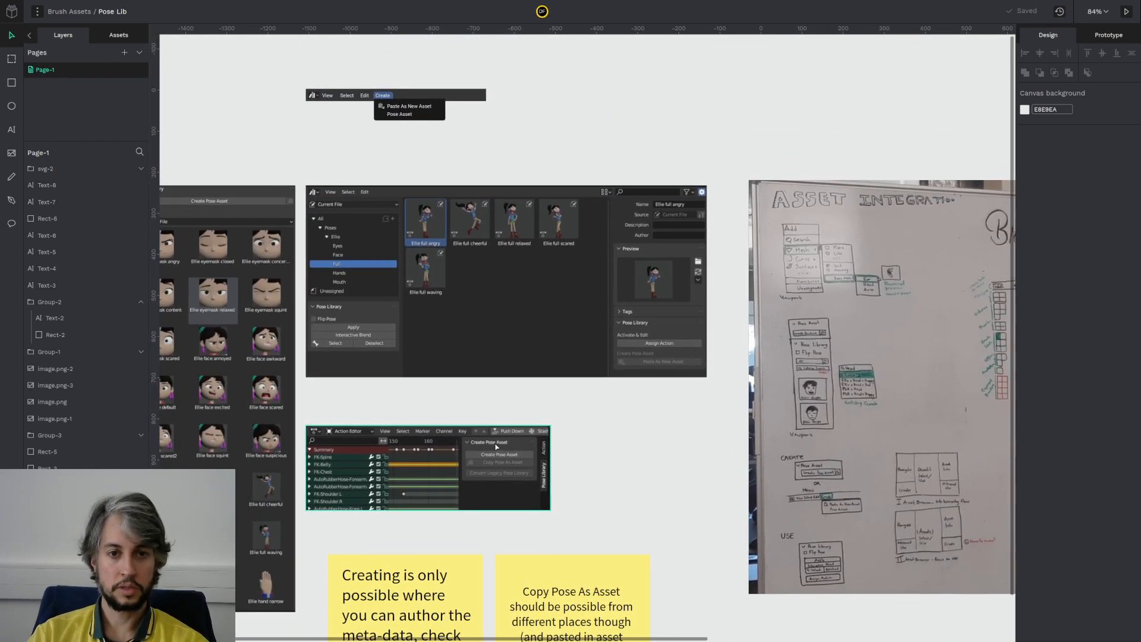
pyautogui.moveTo(495, 452); pyautogui.dragTo(739, 64)
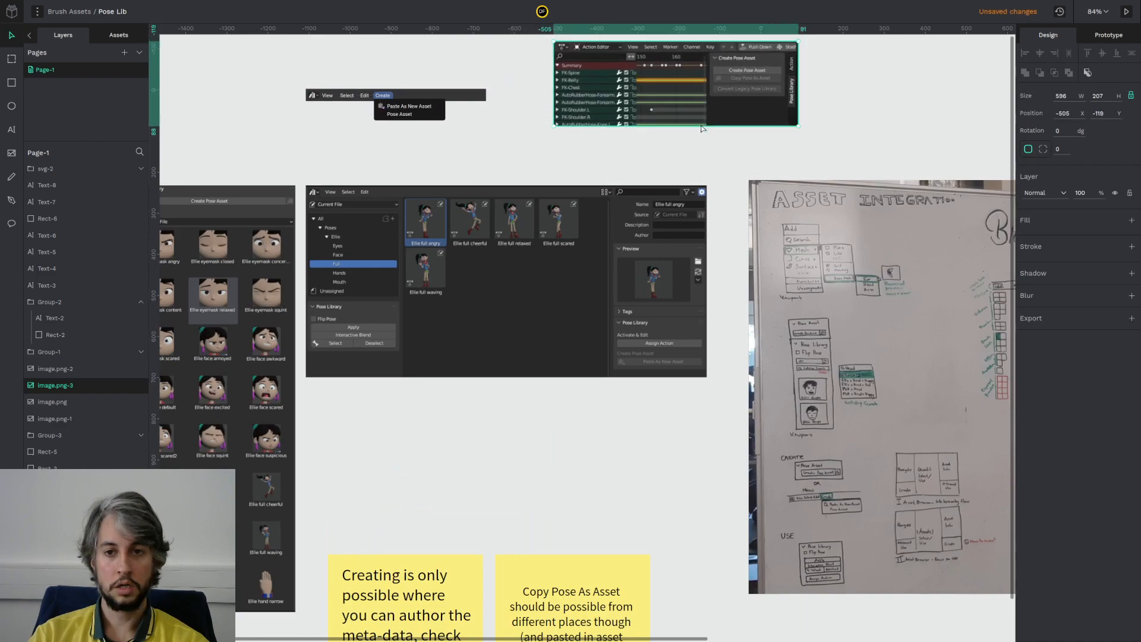
pyautogui.moveTo(717, 131); pyautogui.dragTo(671, 356)
pyautogui.scroll(1, 671, 355)
pyautogui.moveTo(602, 293); pyautogui.dragTo(442, 171)
pyautogui.moveTo(426, 285); pyautogui.dragTo(572, 373)
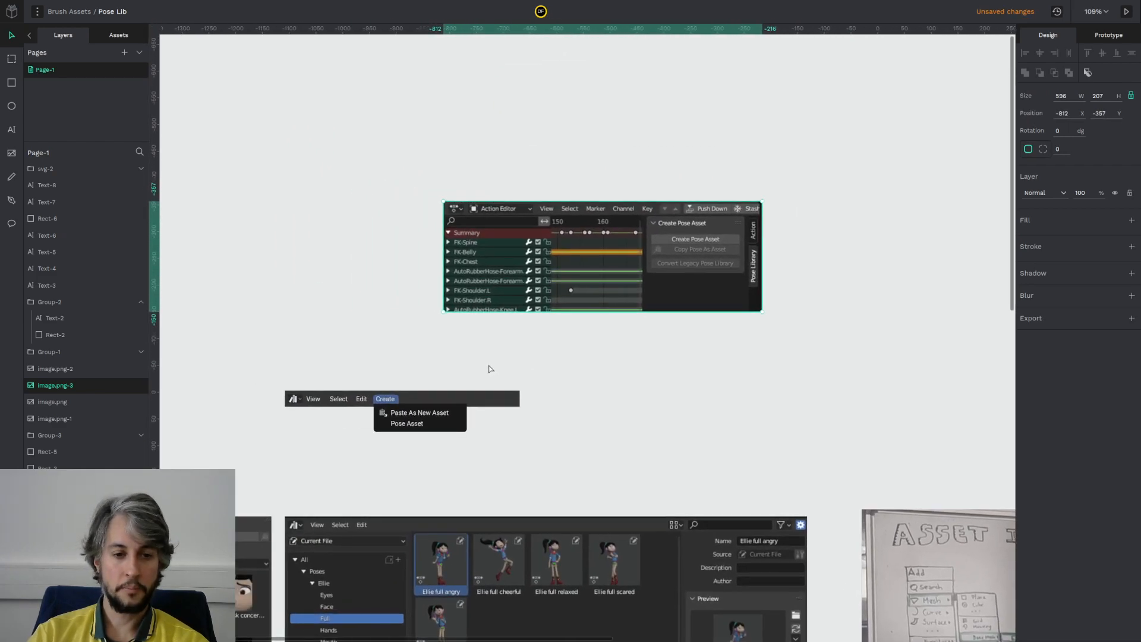
pyautogui.click(472, 355)
# Step: Group the header mockup with its dropdown and place a copy above the Action Editor screenshot at X -812, Y -494
pyautogui.moveTo(262, 378); pyautogui.dragTo(616, 463)
pyautogui.hotkey('ctrl', 'g')
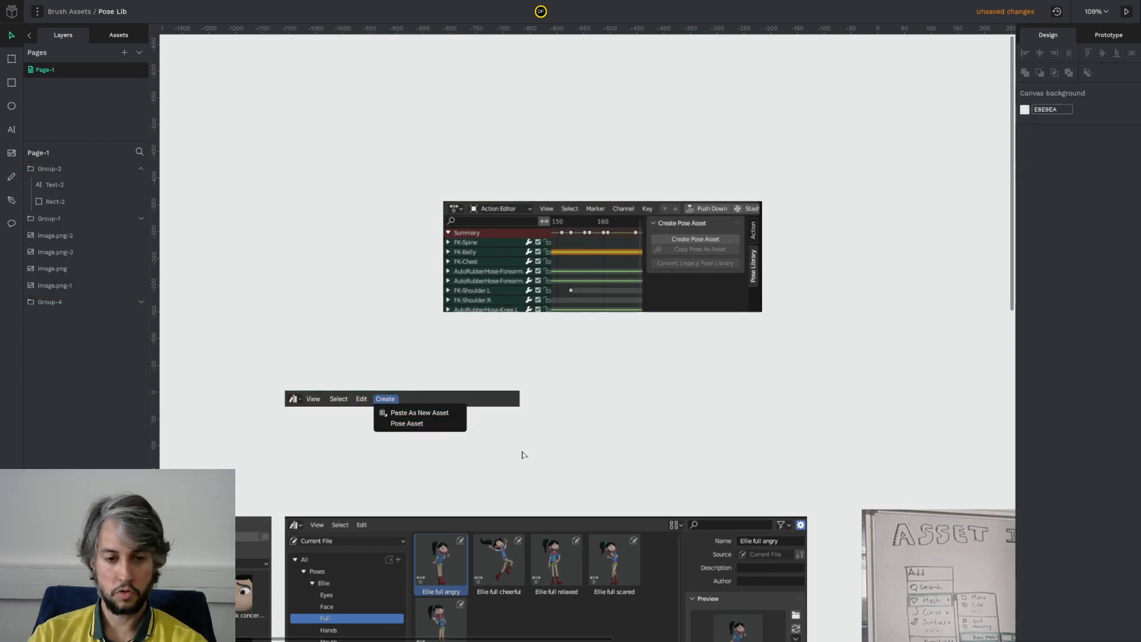
pyautogui.moveTo(450, 403); pyautogui.dragTo(600, 150)
# Step: Ungroup the copied header mockup above the Action Editor screenshot
pyautogui.rightClick(599, 149)
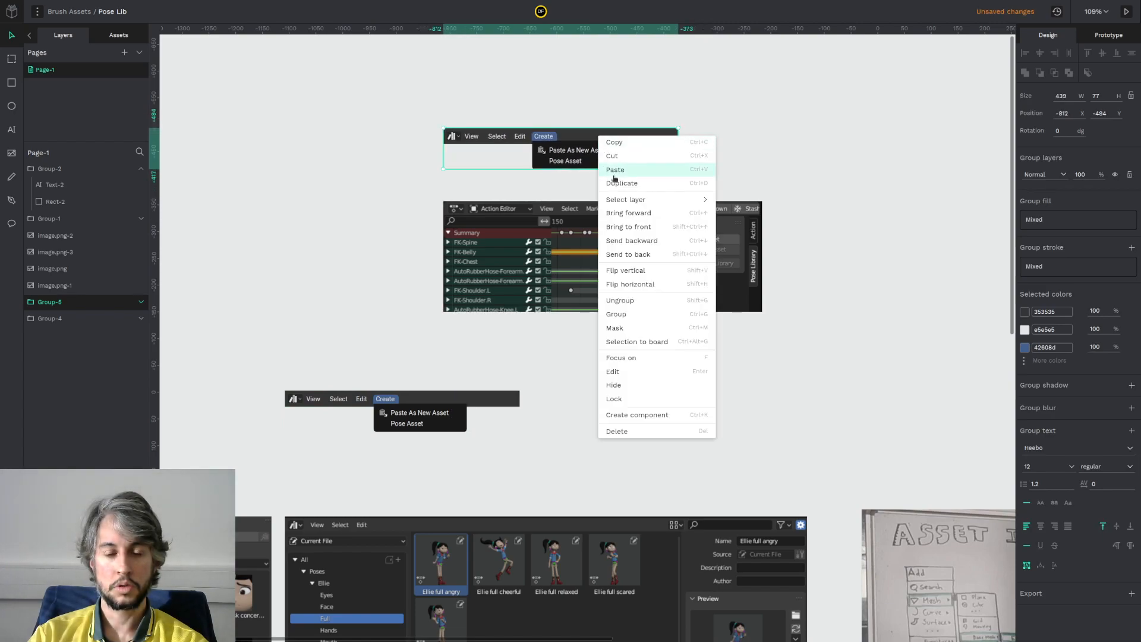
pyautogui.click(618, 298)
pyautogui.scroll(5, 404, 160)
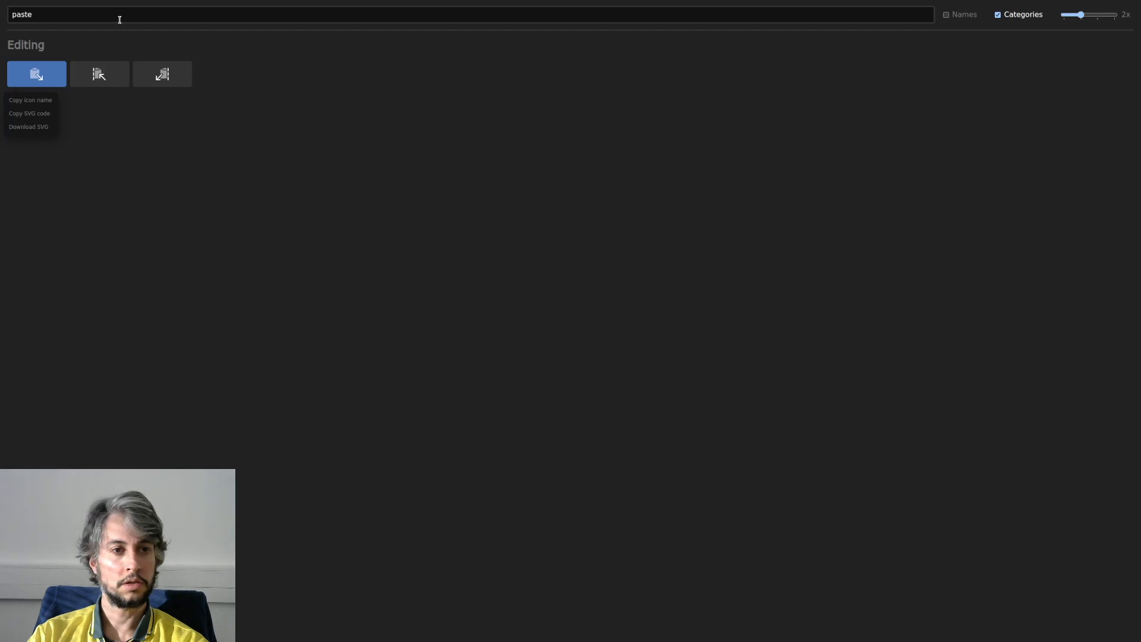
# Step: Switch to the Blender icon browser, search for "action", and copy the icon in the Editors category
pyautogui.tripleClick(119, 20)
pyautogui.write('action')
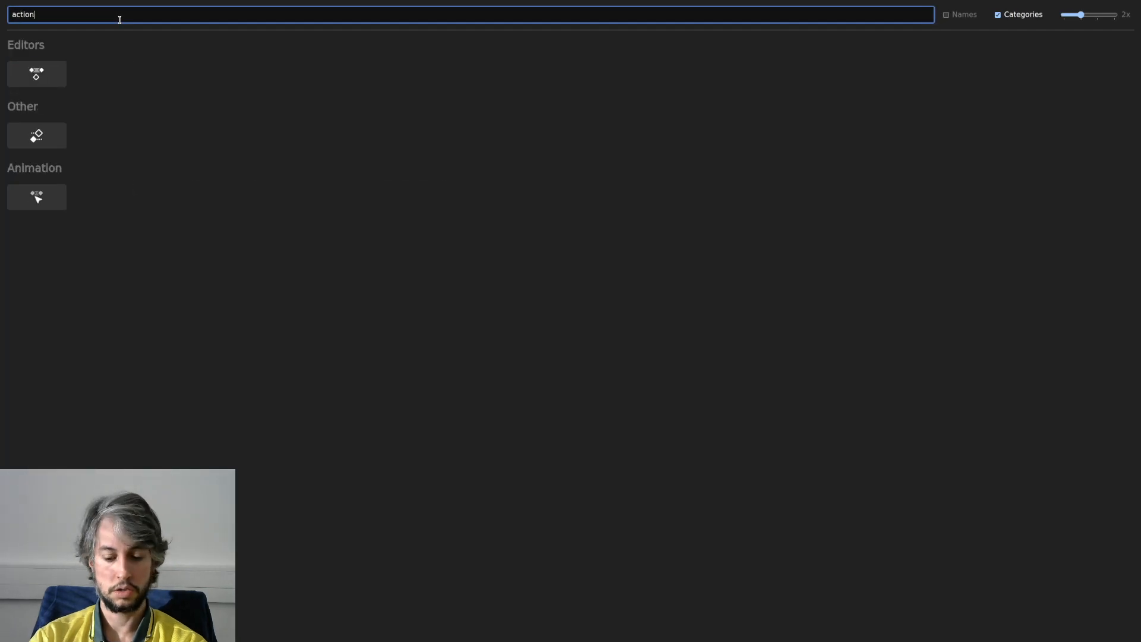
pyautogui.rightClick(40, 71)
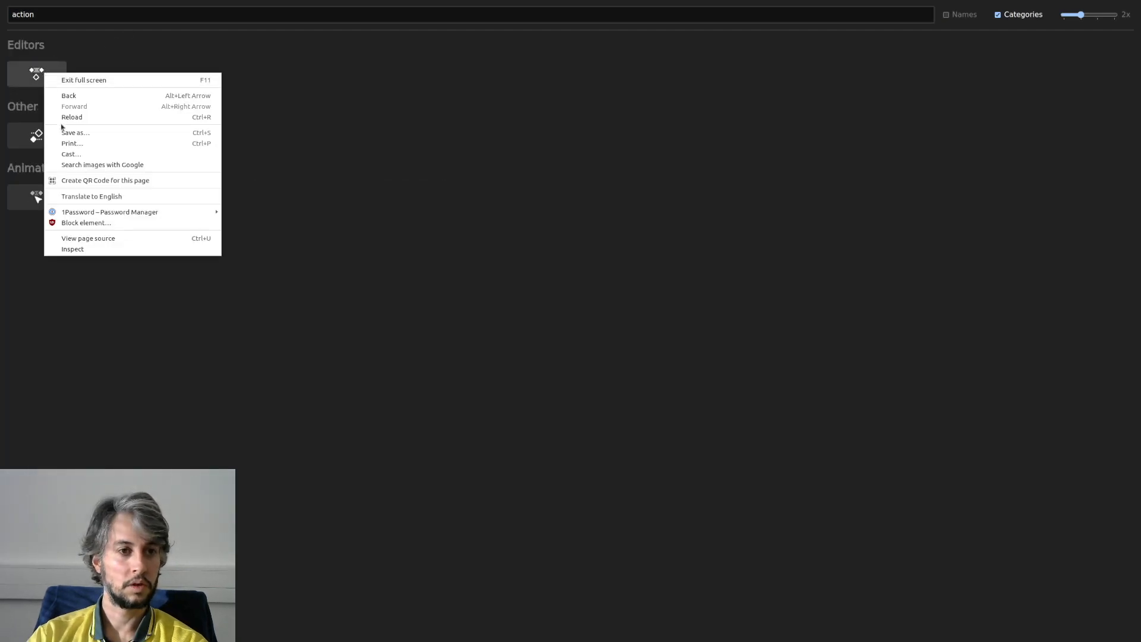
pyautogui.press('Escape')
pyautogui.click(42, 68)
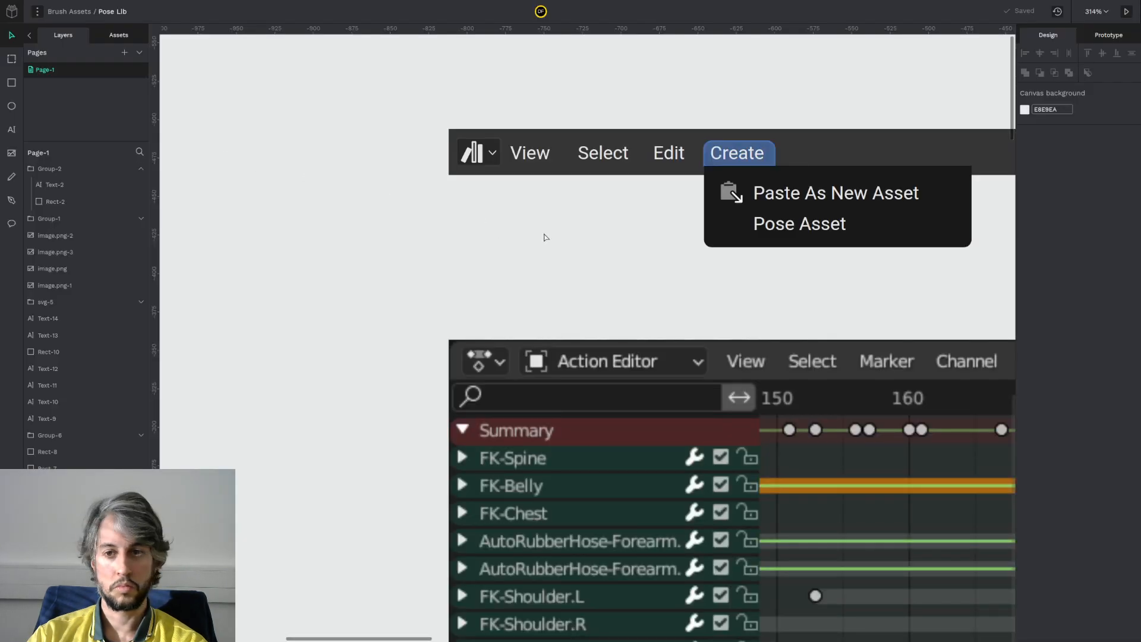
# Step: Switch back to Penpot and paste the action icon just below the start of the copied header bar
pyautogui.scroll(-6, 446, 232)
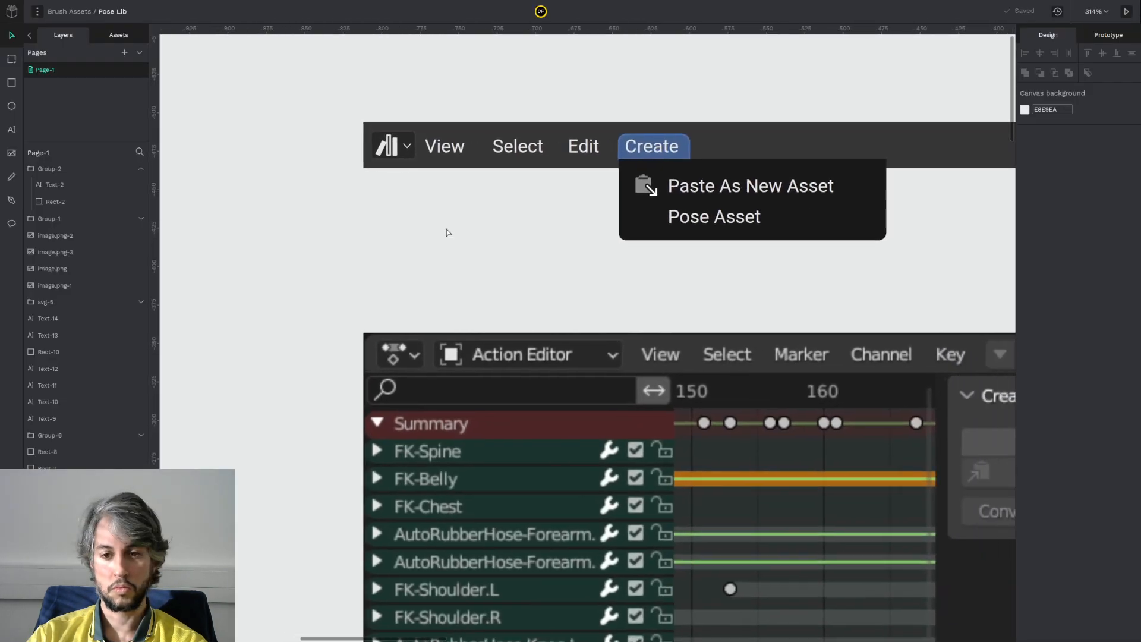
pyautogui.scroll(8, 413, 177)
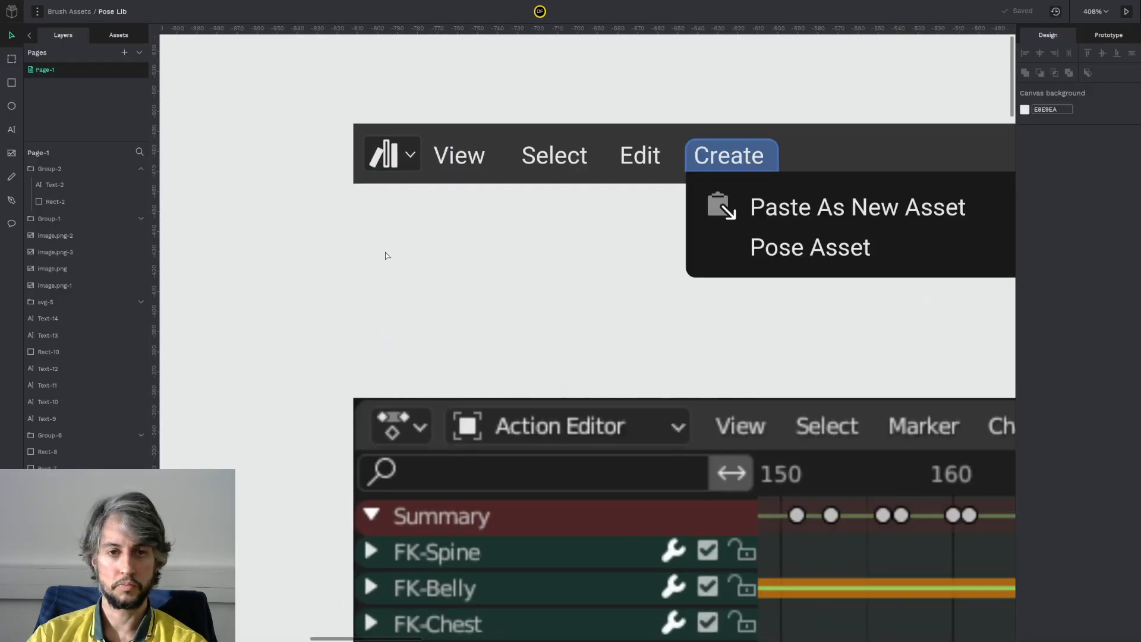
pyautogui.hotkey('ctrl', 'v')
pyautogui.moveTo(384, 256); pyautogui.dragTo(366, 202)
# Step: Delete the asset browser icon from the copied header and put the action icon in its place beside the dropdown arrow
pyautogui.click(386, 159)
pyautogui.doubleClick(390, 165)
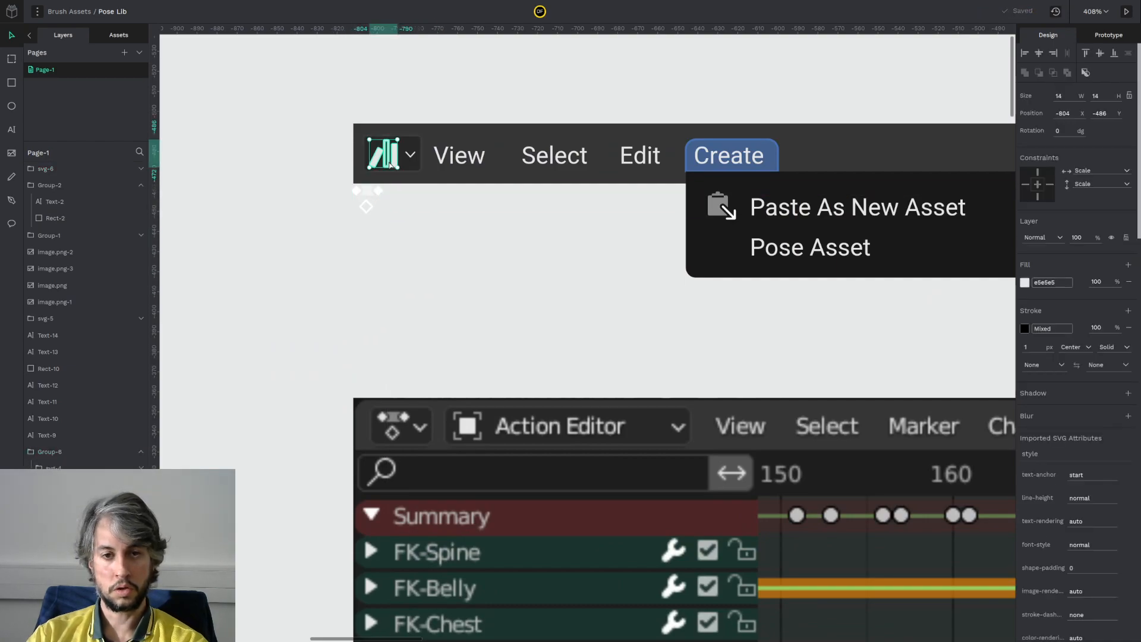
pyautogui.press('Delete')
pyautogui.moveTo(372, 193); pyautogui.dragTo(385, 148)
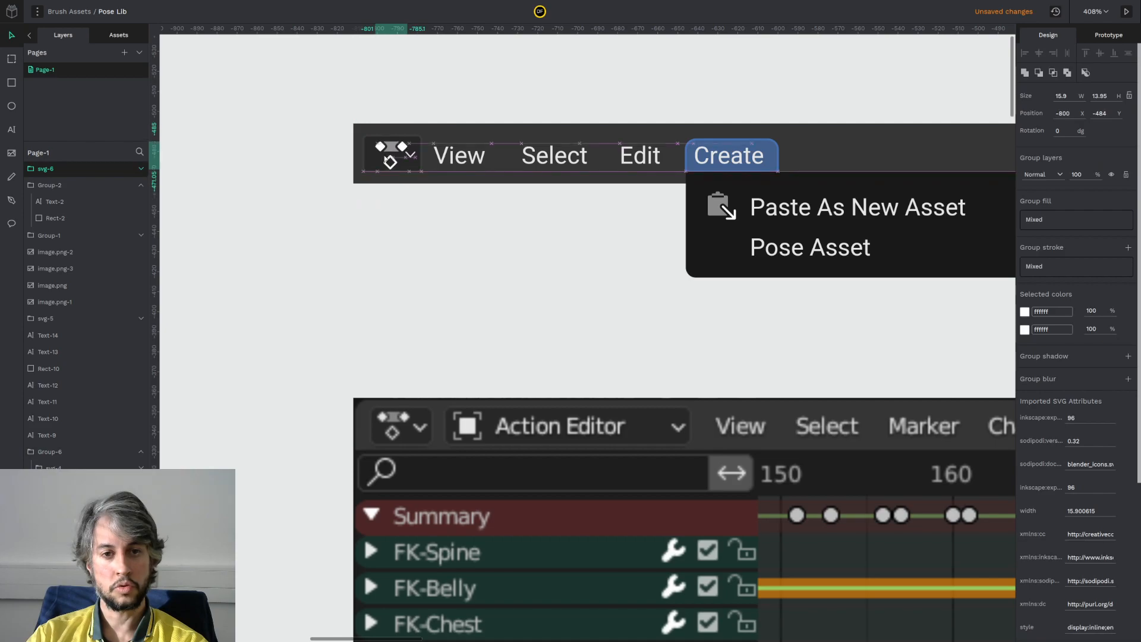
pyautogui.click(394, 222)
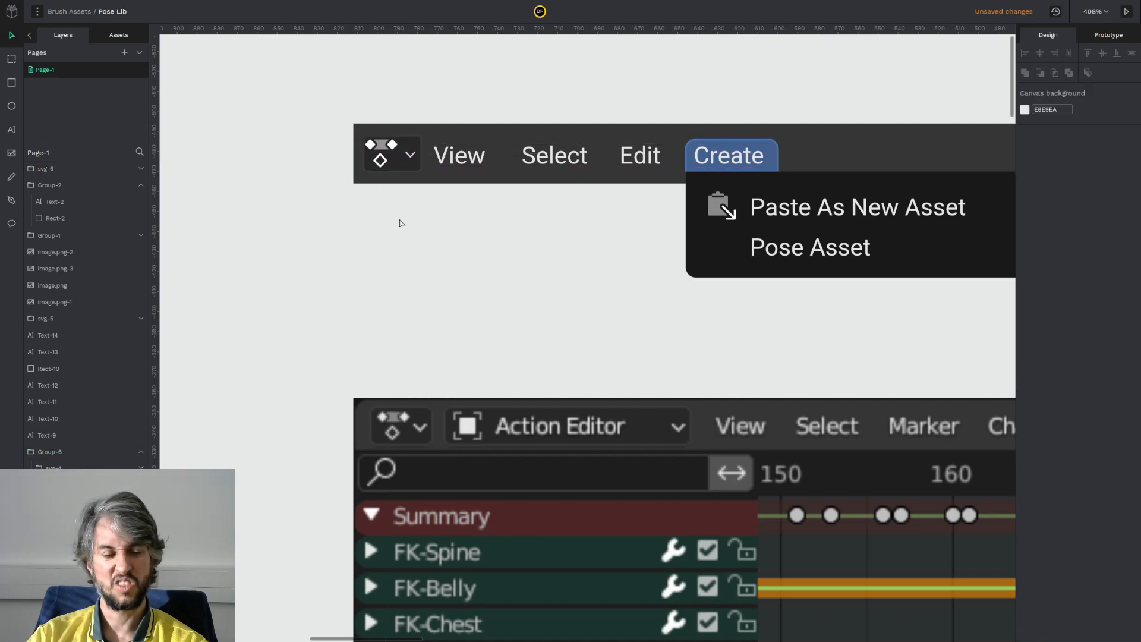
# Step: Delete the View, Select and Edit labels from the copied header bar
pyautogui.scroll(-5, 395, 221)
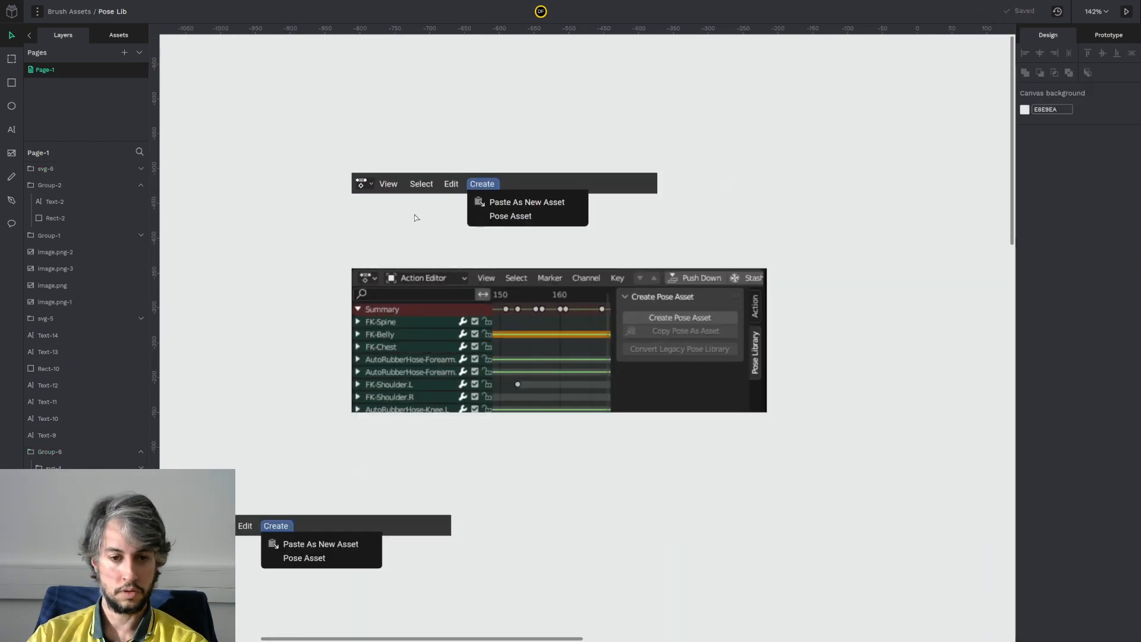
pyautogui.scroll(1, 416, 209)
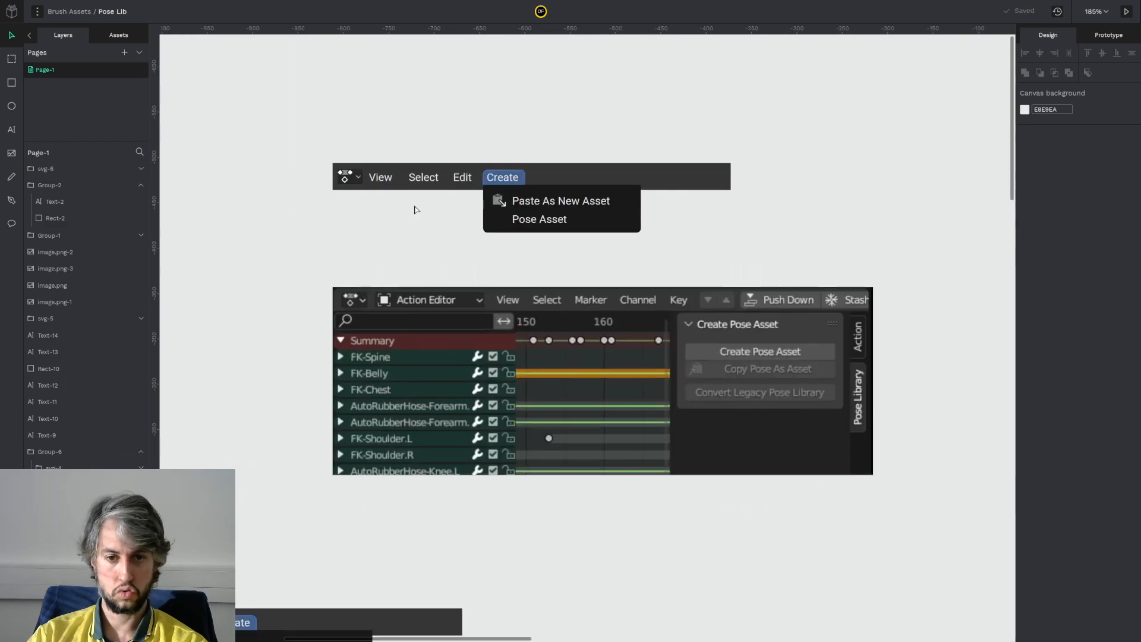
pyautogui.click(381, 178)
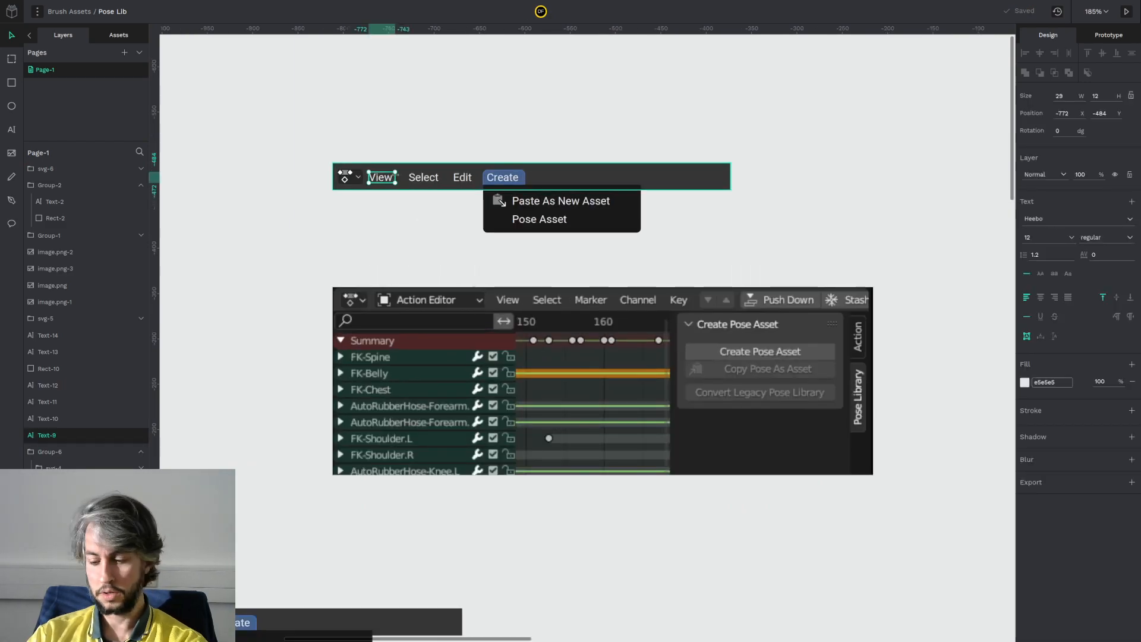
pyautogui.press('Delete')
pyautogui.click(423, 177)
pyautogui.press('Delete')
pyautogui.click(462, 177)
pyautogui.press('Delete')
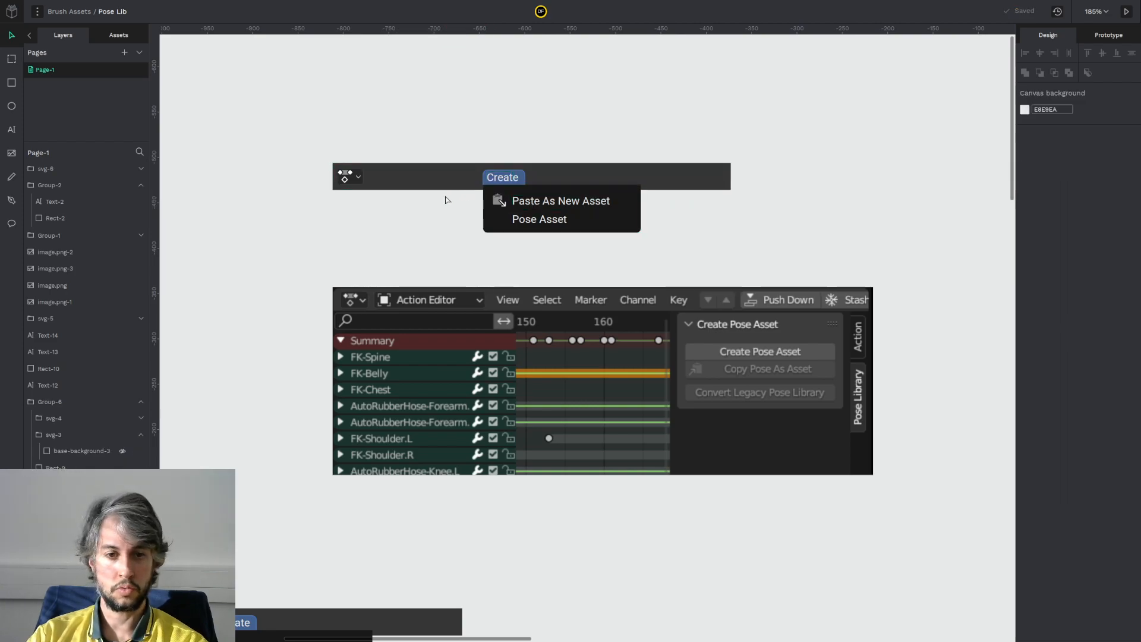
# Step: Restore the removed Edit label in the upper header mockup, change its text to "Action Editor" and place it beside Create
pyautogui.scroll(5, 408, 199)
pyautogui.hotkey('ctrl', 'z')
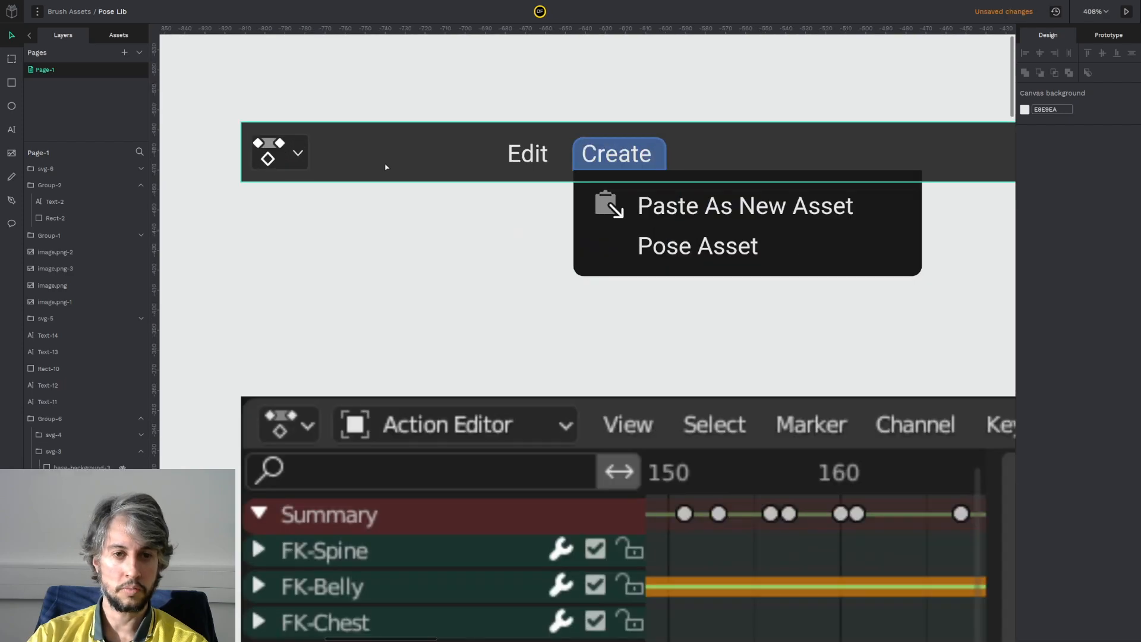
pyautogui.moveTo(515, 160); pyautogui.dragTo(341, 156)
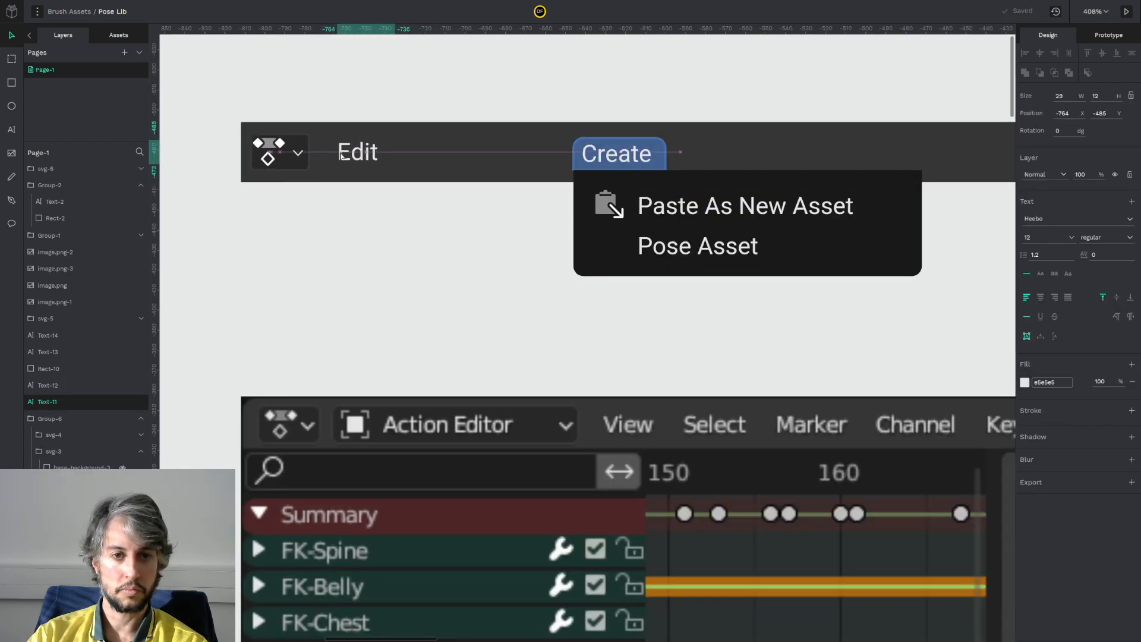
pyautogui.doubleClick(351, 154)
pyautogui.write('Action E')
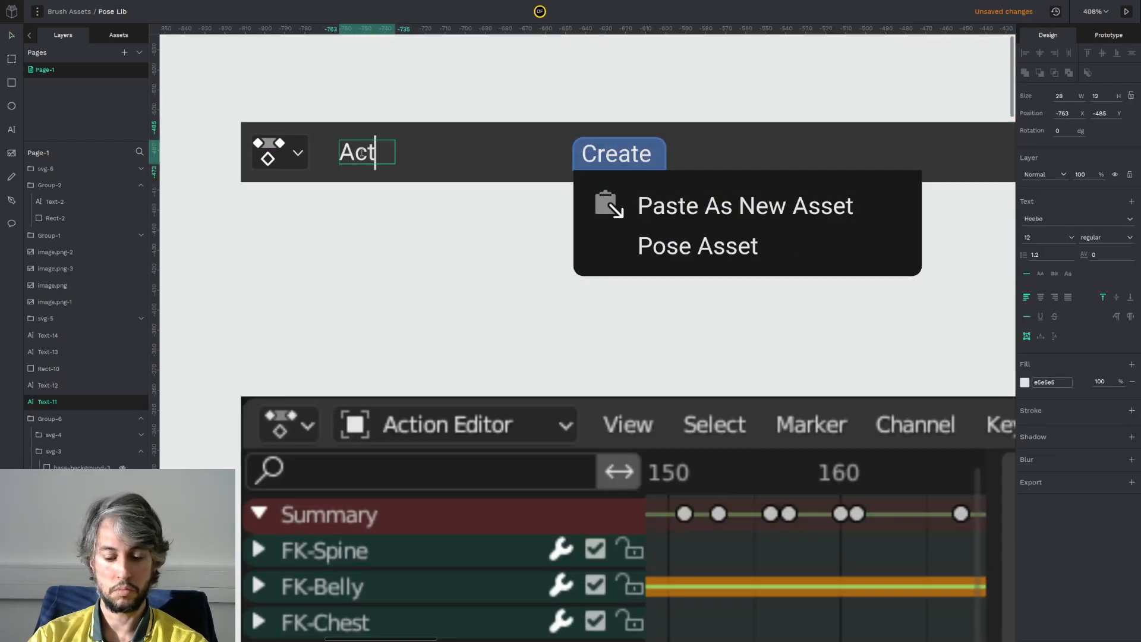
pyautogui.press('Escape')
pyautogui.moveTo(376, 157); pyautogui.dragTo(512, 156)
pyautogui.moveTo(208, 121); pyautogui.dragTo(335, 209)
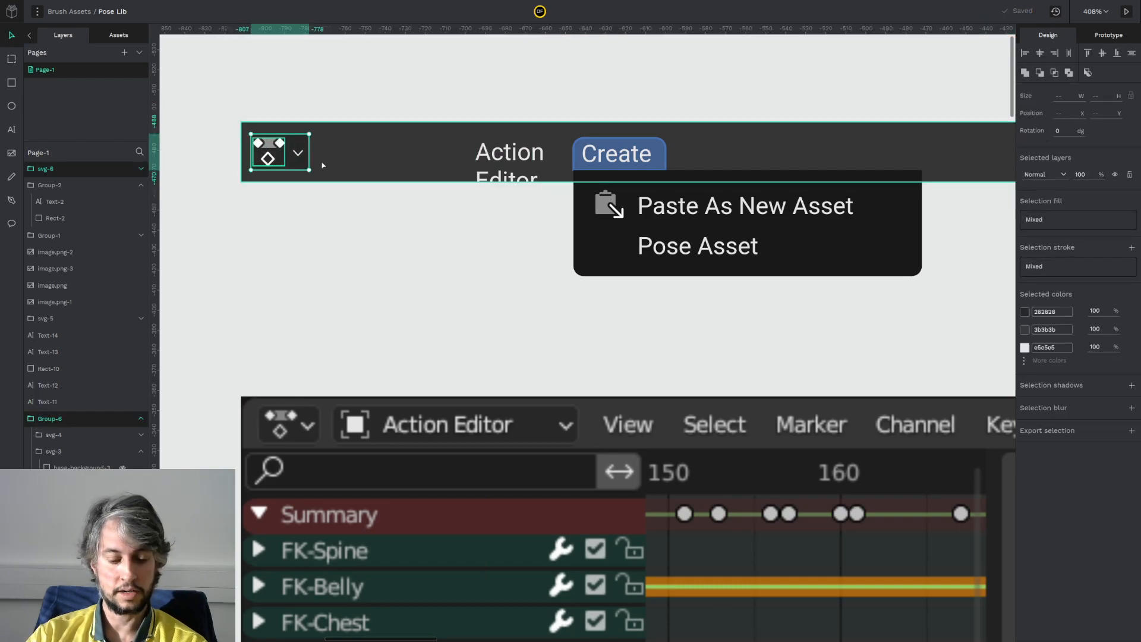
pyautogui.hotkey('ctrl', 'd')
pyautogui.hotkey('ctrl', 'z')
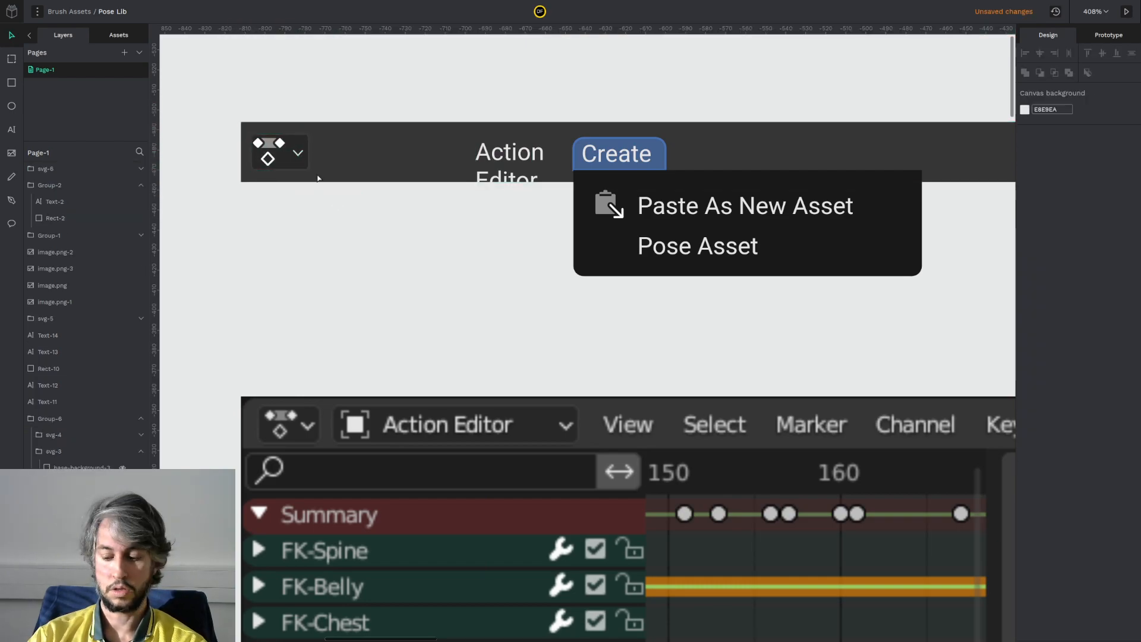
# Step: Duplicate the editor type selector and place the copy to its right in the header at X -766
pyautogui.moveTo(192, 101); pyautogui.dragTo(349, 150)
pyautogui.keyDown('shift'); pyautogui.click(368, 157); pyautogui.keyUp('shift')
pyautogui.hotkey('ctrl', 'd')
pyautogui.click(357, 244)
# Step: Delete the editor icon and the dropdown chevron from the copied selector, leaving only its empty box
pyautogui.scroll(4, 350, 141)
pyautogui.click(355, 164)
pyautogui.press('Delete')
pyautogui.click(444, 185)
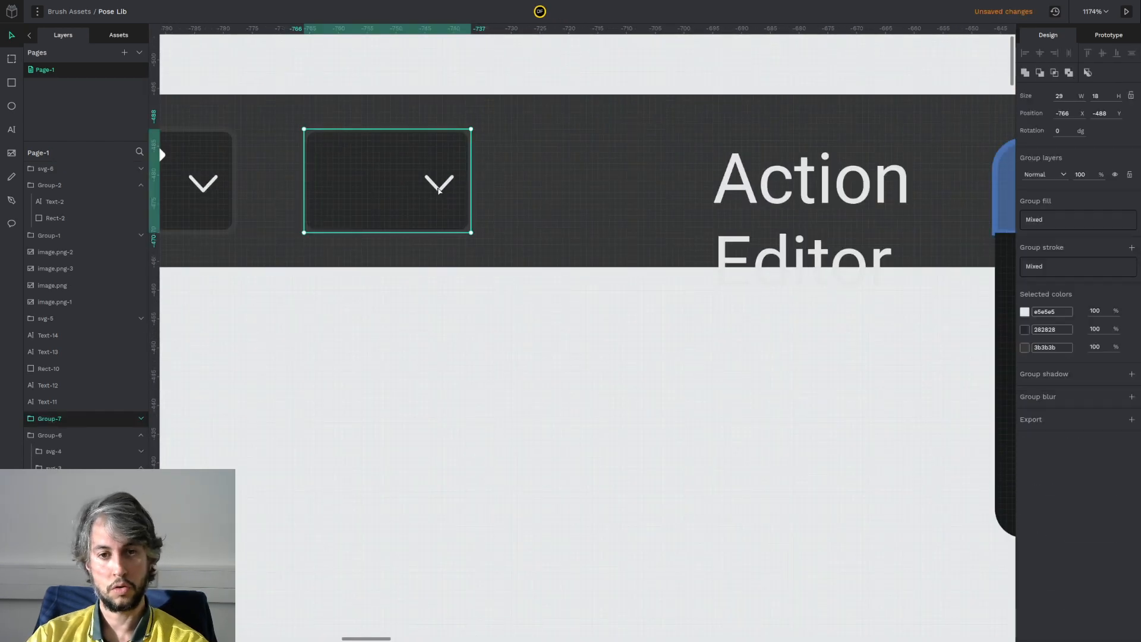
pyautogui.doubleClick(445, 185)
pyautogui.press('Delete')
pyautogui.scroll(-4, 481, 241)
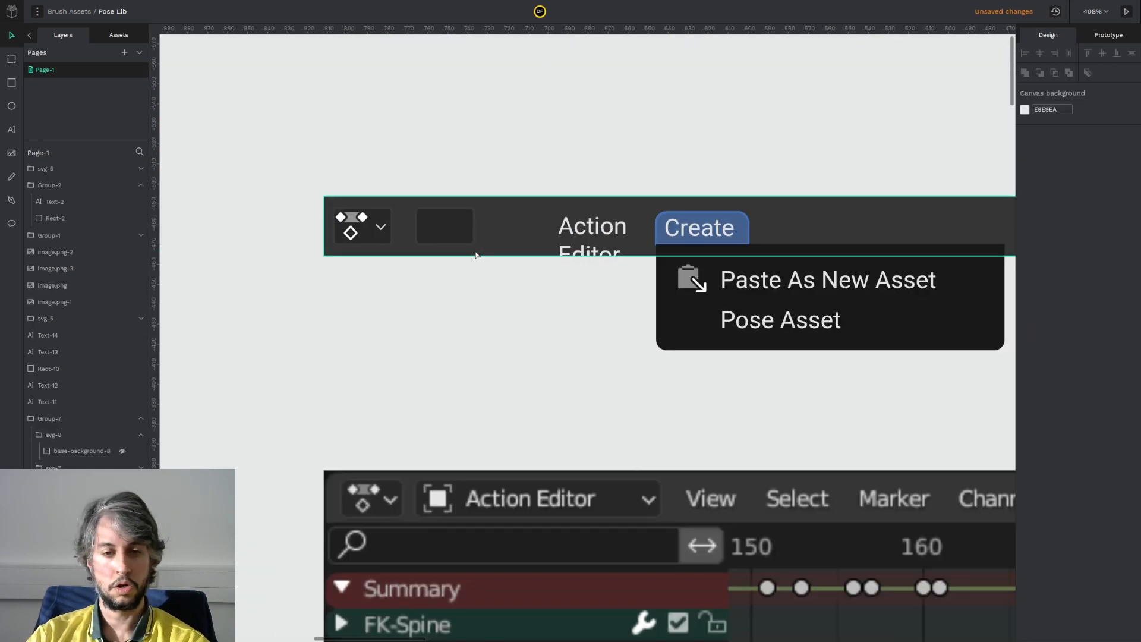
# Step: Switch to the icon browser, search for "object" and copy the SVG code of the object icon under Modes
pyautogui.hotkey('alt', 'Tab')
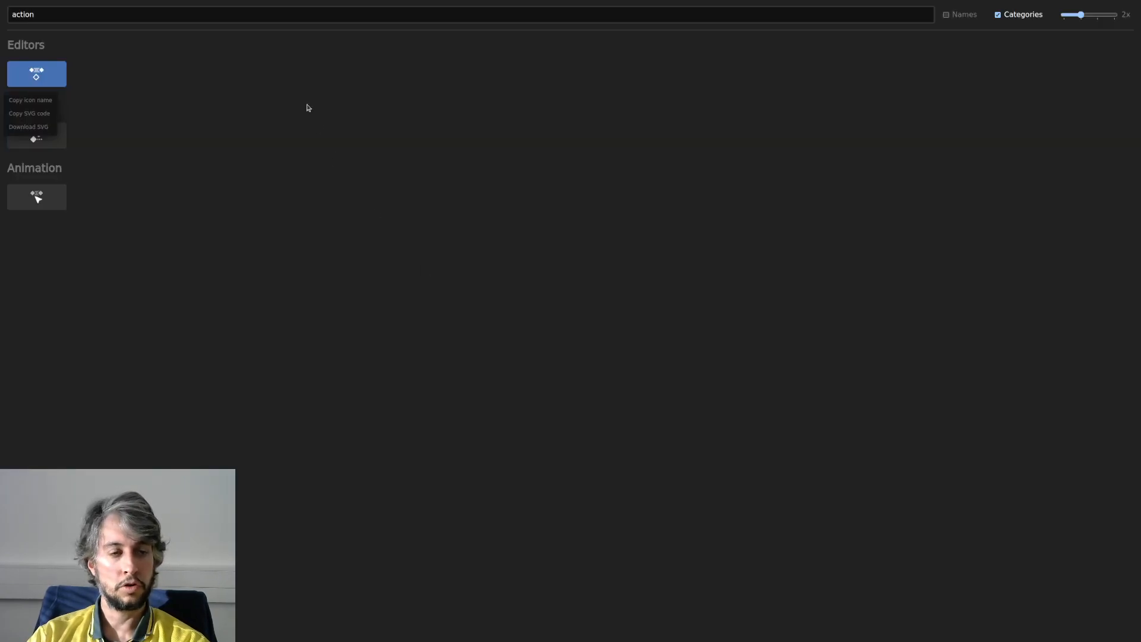
pyautogui.doubleClick(243, 15)
pyautogui.write('action')
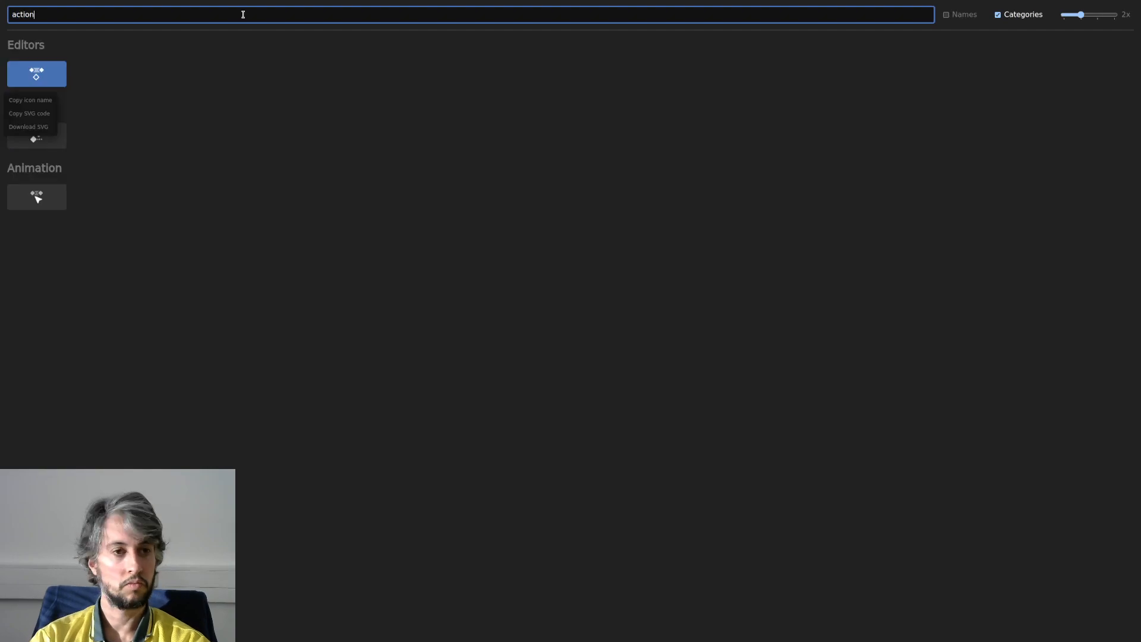
pyautogui.click(243, 14)
pyautogui.write('object')
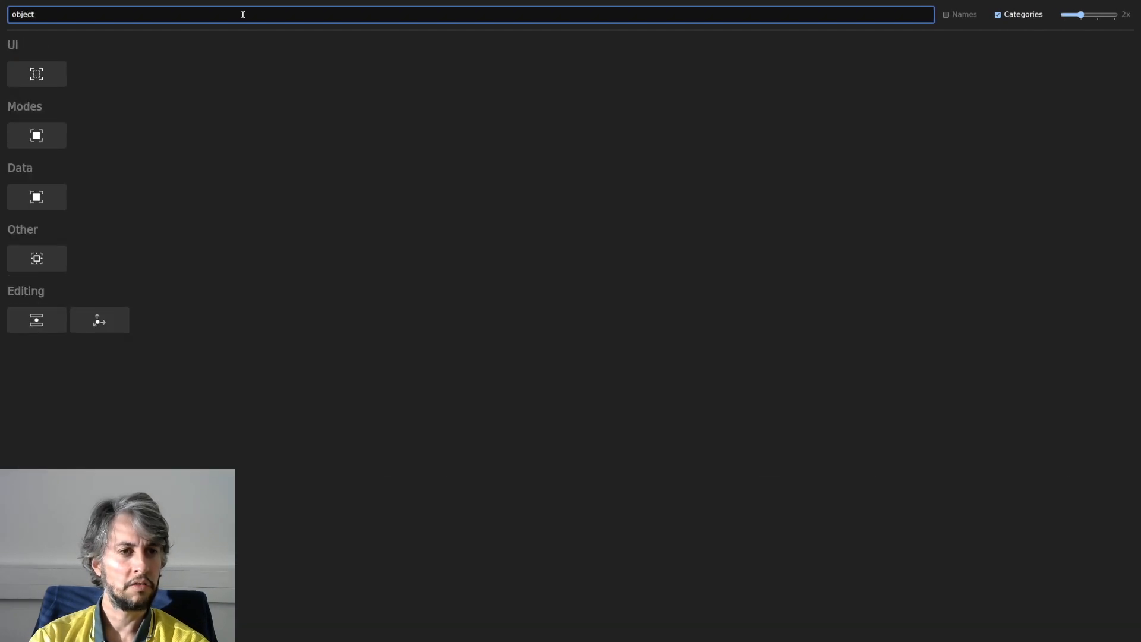
pyautogui.hotkey('alt', 'Tab')
pyautogui.hotkey('alt', 'Tab')
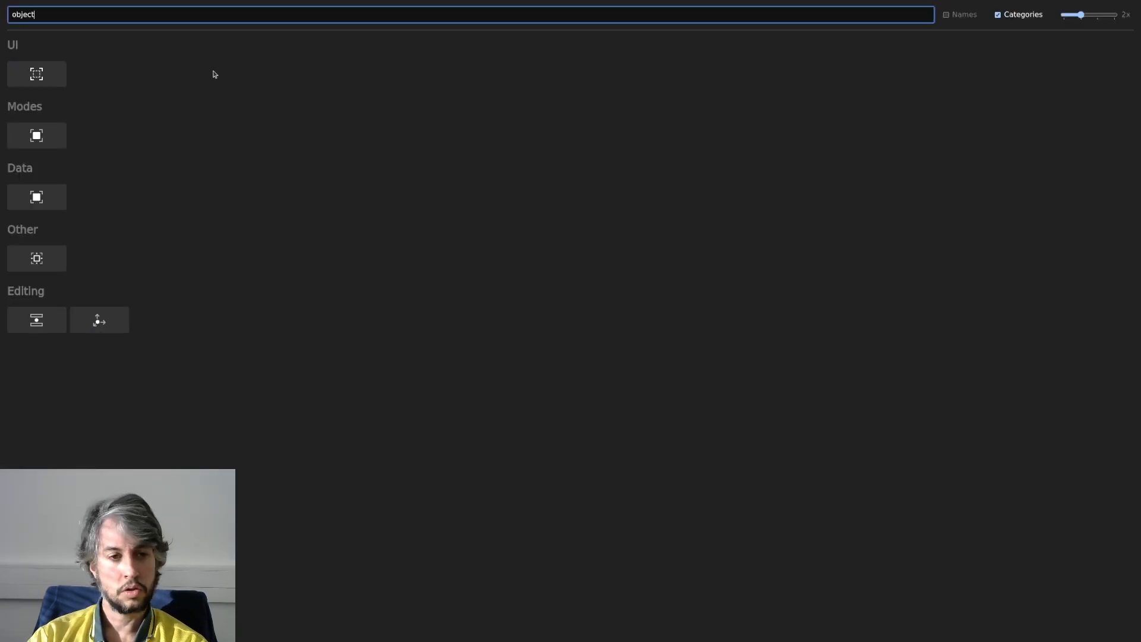
pyautogui.click(51, 140)
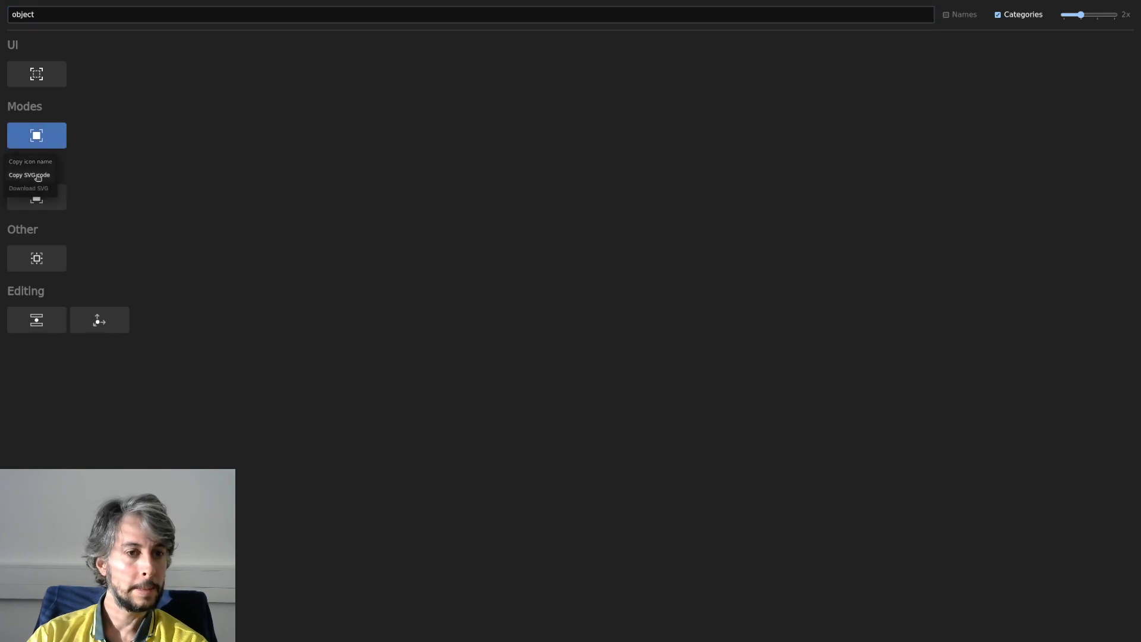
pyautogui.hotkey('alt', 'Tab')
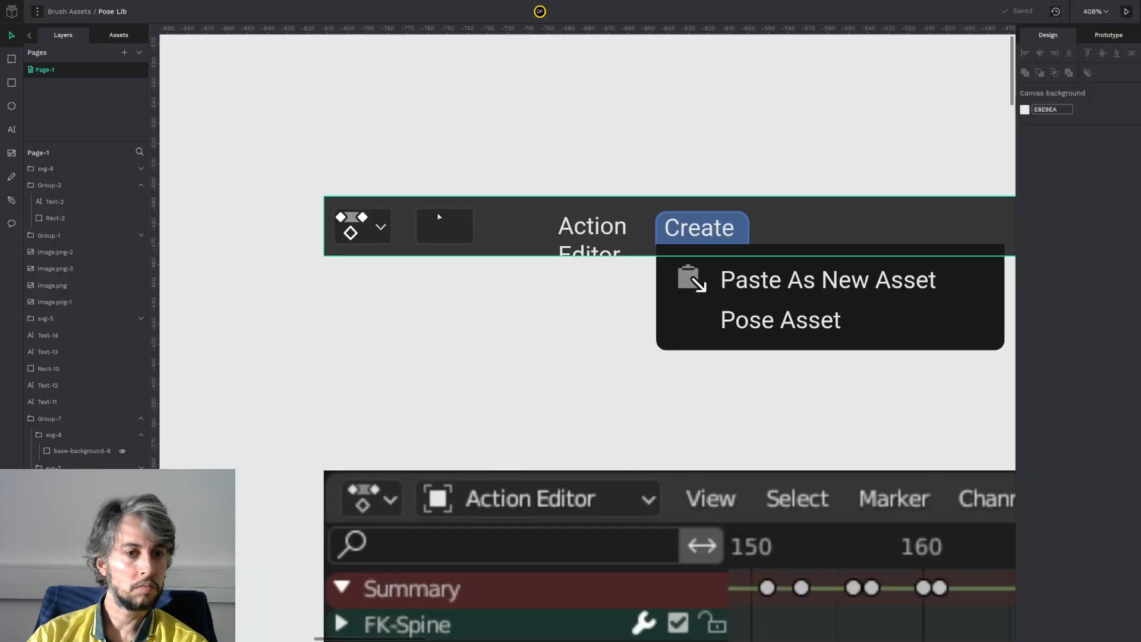
# Step: Switch back to the design, paste the object icon and position it at the left end of the empty box
pyautogui.hotkey('ctrl', 'v')
pyautogui.scroll(5, 454, 252)
pyautogui.moveTo(454, 252); pyautogui.dragTo(398, 154)
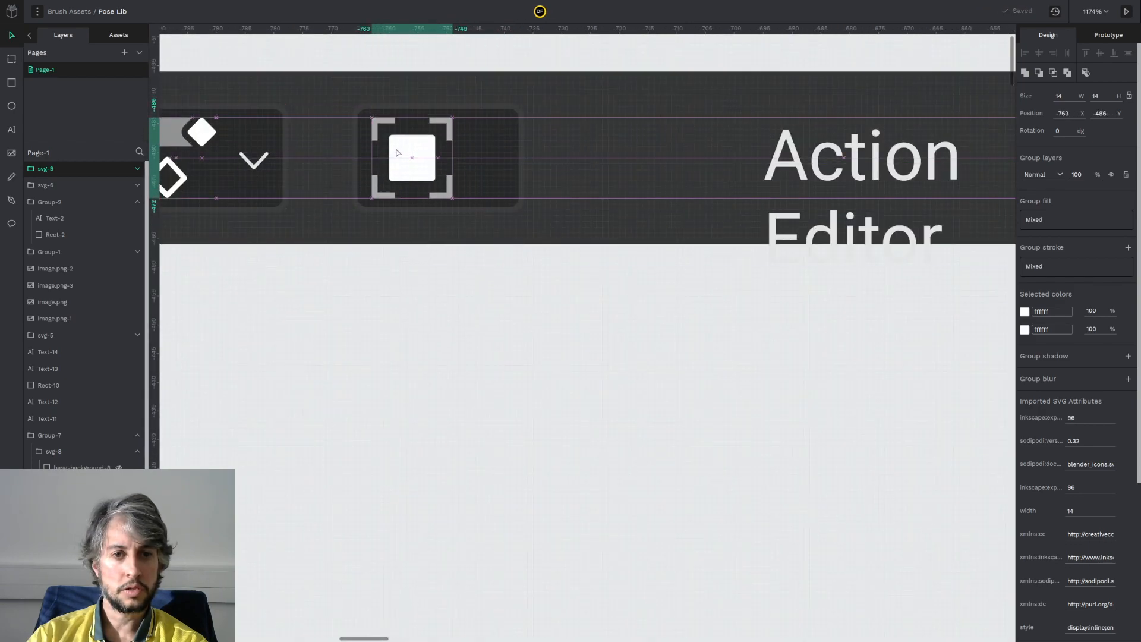
pyautogui.scroll(-5, 400, 153)
pyautogui.click(469, 332)
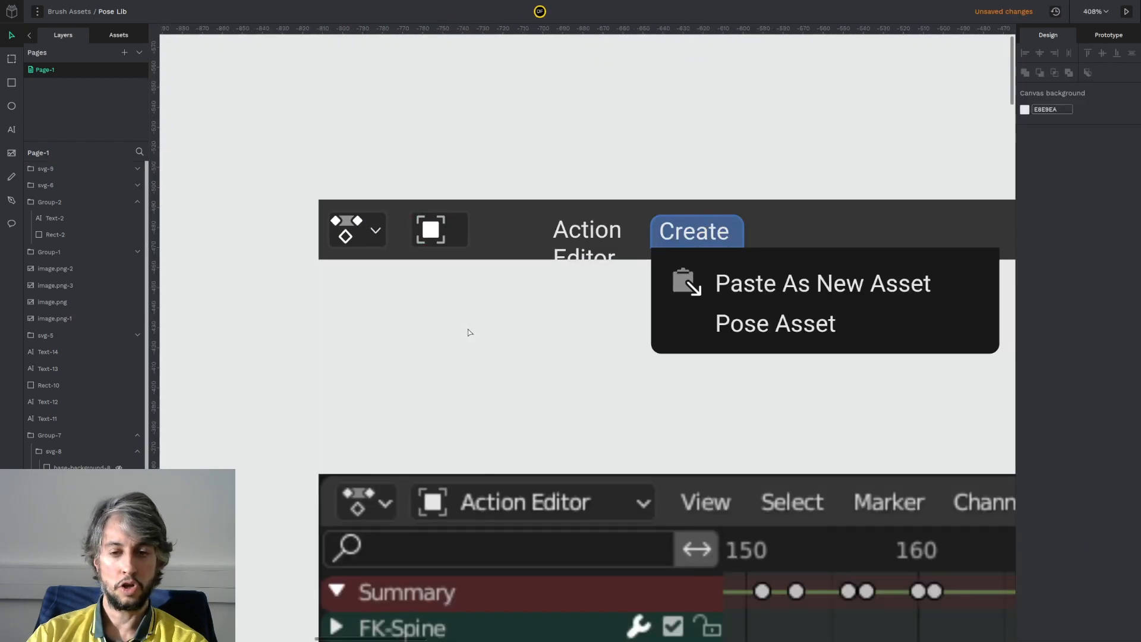
# Step: Fine-tune the header icons, moving the object icon to X -762 and the action icon to X -804
pyautogui.click(431, 233)
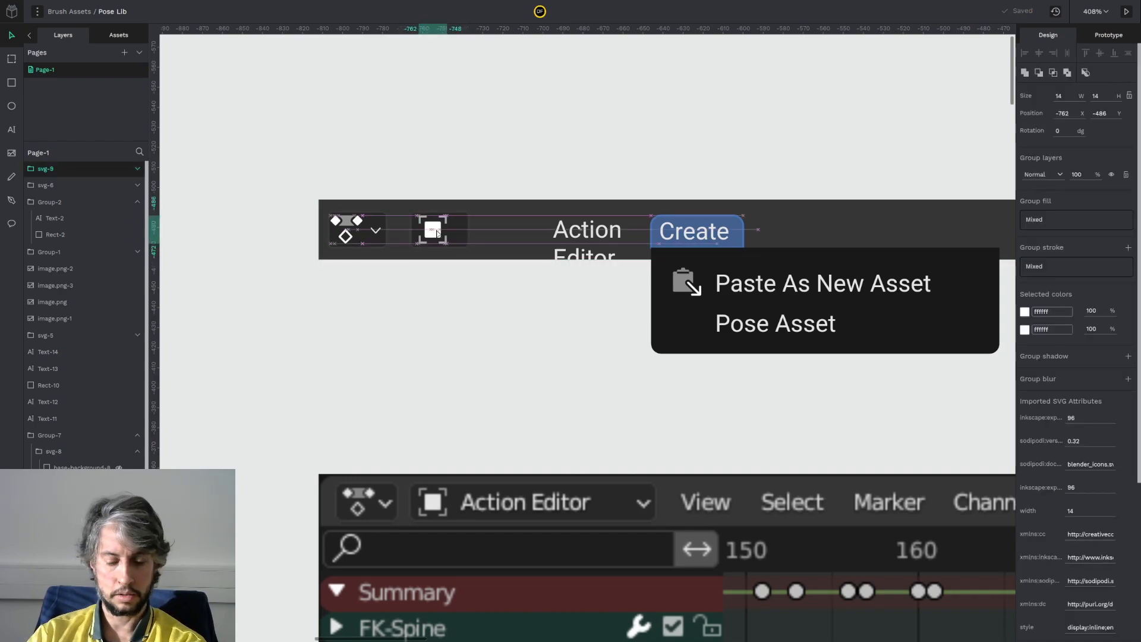
pyautogui.click(345, 224)
pyautogui.click(375, 320)
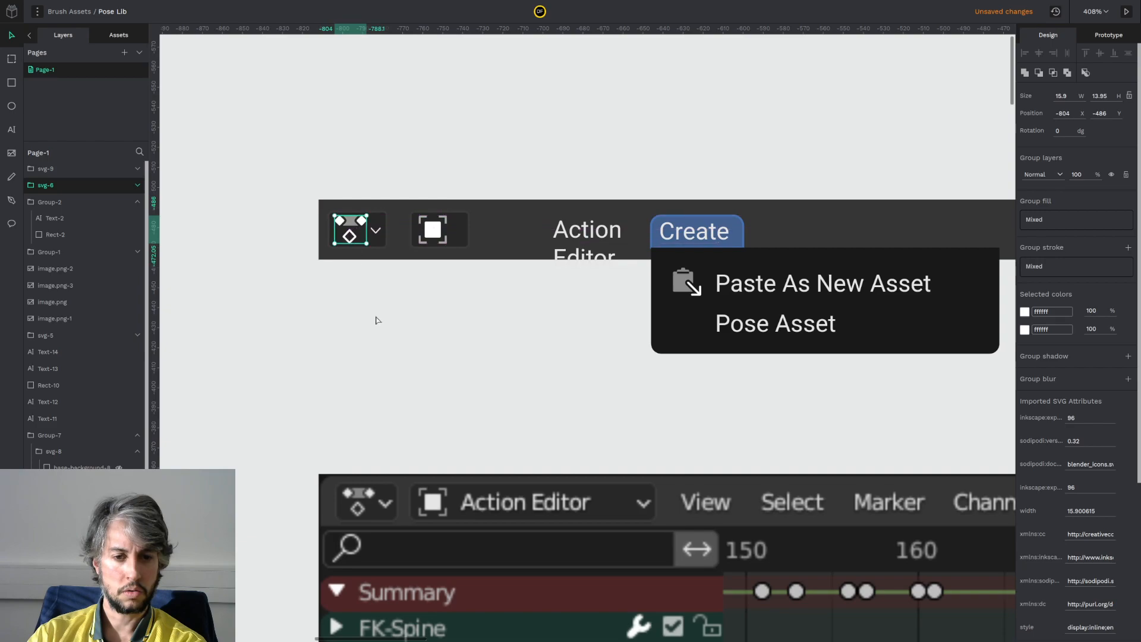
pyautogui.click(438, 238)
pyautogui.click(439, 279)
# Step: Widen the box behind the object icon to the right to make room for the Action Editor label
pyautogui.moveTo(466, 255); pyautogui.dragTo(489, 239)
pyautogui.click(394, 246)
pyautogui.press('Escape')
# Step: Move the Action Editor label to X -743 beside the object icon and widen its text frame to fit one line
pyautogui.press('Left')
pyautogui.press('Left')
pyautogui.press('Left')
pyautogui.press('Left')
pyautogui.press('Left')
pyautogui.press('Left')
pyautogui.press('Left')
pyautogui.press('Left')
pyautogui.press('Left')
pyautogui.press('Left')
pyautogui.press('Left')
pyautogui.press('Left')
pyautogui.press('Left')
pyautogui.press('Left')
pyautogui.press('Left')
pyautogui.press('Left')
pyautogui.press('Left')
pyautogui.press('Left')
pyautogui.press('Left')
pyautogui.press('Left')
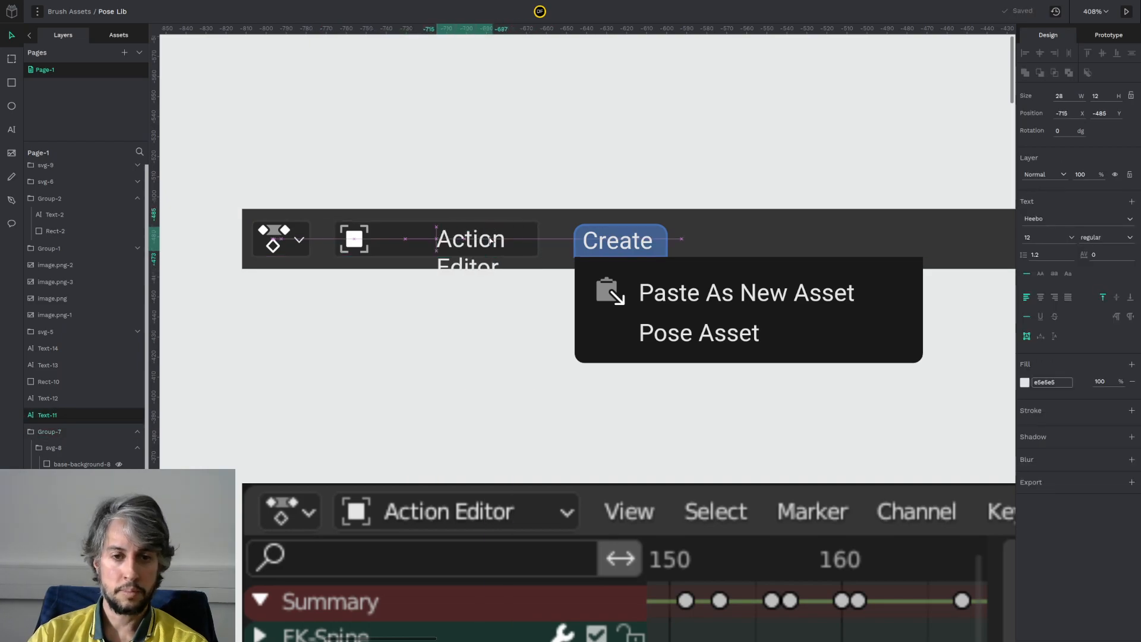
pyautogui.press('Right')
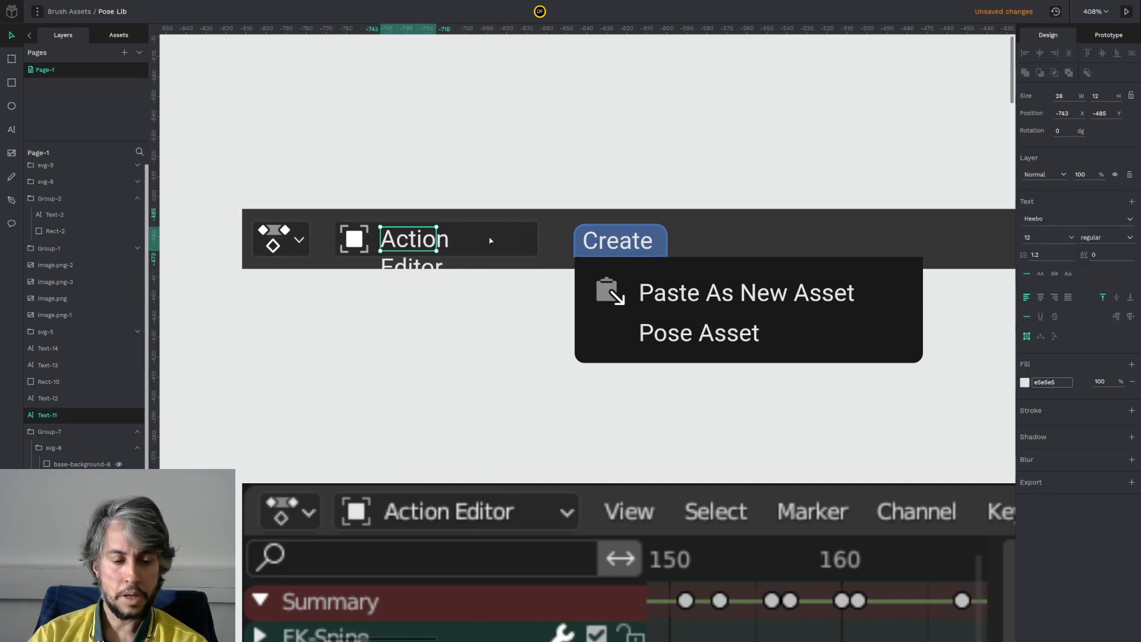
pyautogui.moveTo(436, 244); pyautogui.dragTo(528, 239)
pyautogui.click(479, 306)
pyautogui.scroll(-3, 565, 191)
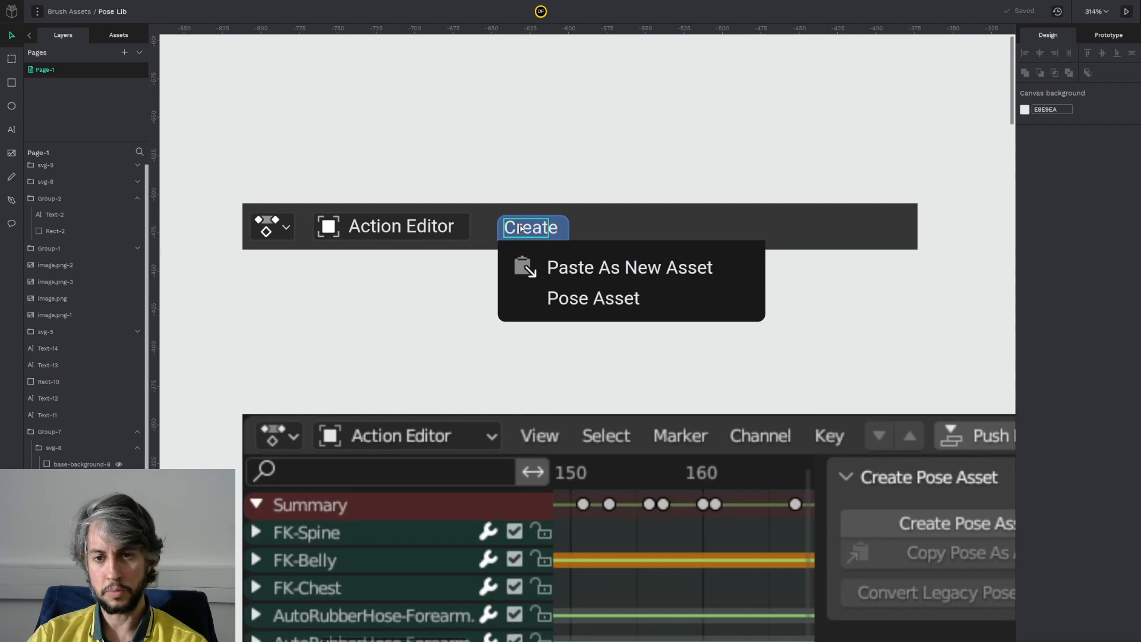
# Step: Move the Create label with its dropdown menu out of the header bar, to the lower right
pyautogui.moveTo(482, 182); pyautogui.dragTo(765, 343)
pyautogui.keyDown('shift'); pyautogui.click(800, 237); pyautogui.keyUp('shift')
pyautogui.moveTo(615, 297); pyautogui.dragTo(736, 306)
# Step: Widen the box behind the Action Editor label further to 126 px to make room for a dropdown chevron
pyautogui.click(283, 224)
pyautogui.press('+')
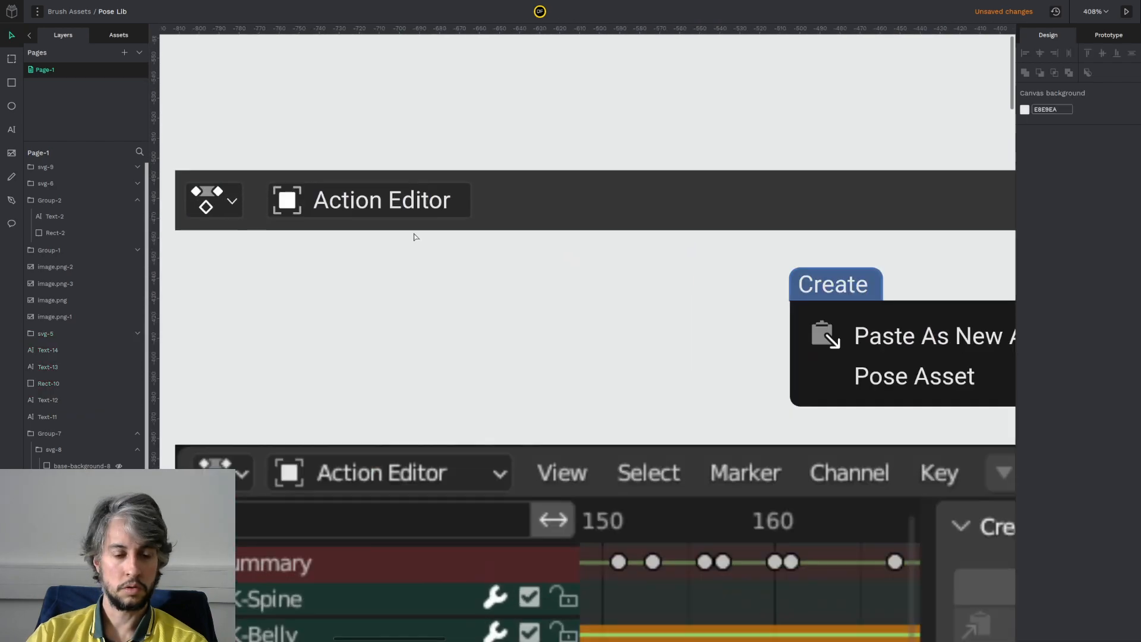
pyautogui.scroll(2, 458, 201)
pyautogui.click(460, 202)
pyautogui.moveTo(478, 200); pyautogui.dragTo(559, 195)
pyautogui.scroll(-3, 407, 334)
pyautogui.scroll(3, 250, 270)
pyautogui.keyDown('ctrl'); pyautogui.click(254, 284); pyautogui.keyUp('ctrl')
pyautogui.hotkey('ctrl', 'c')
pyautogui.hotkey('ctrl', 'v')
pyautogui.moveTo(262, 291); pyautogui.dragTo(253, 287)
pyautogui.scroll(5, 254, 287)
pyautogui.press('Delete')
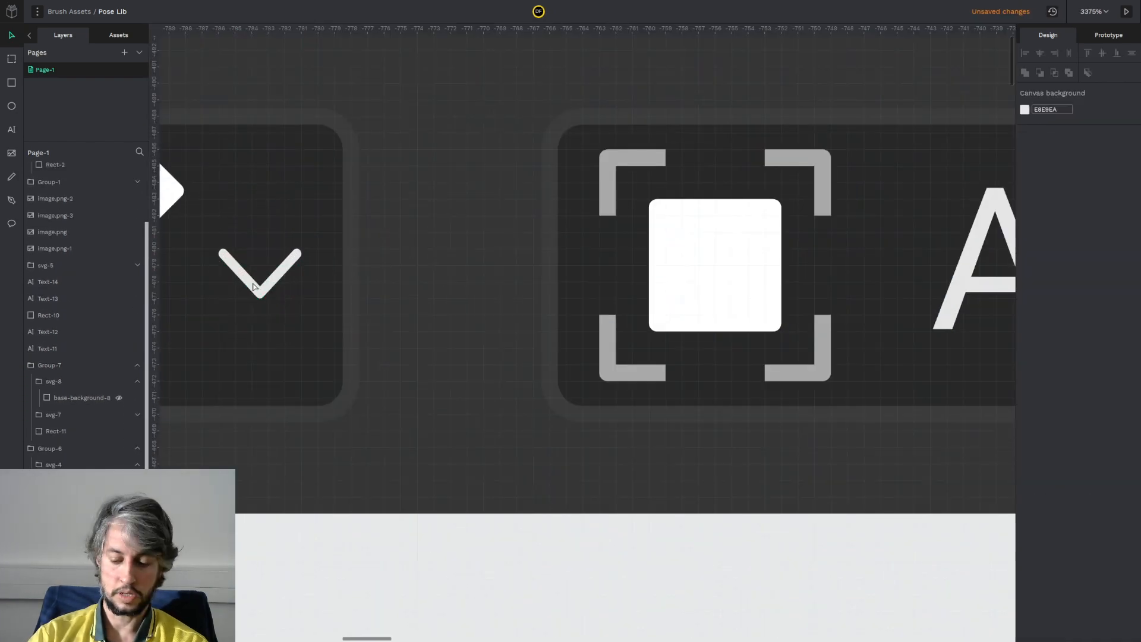
# Step: Duplicate the editor type selector's chevron and move the copy after the Action Editor label, at X -666, Y -480
pyautogui.click(254, 287)
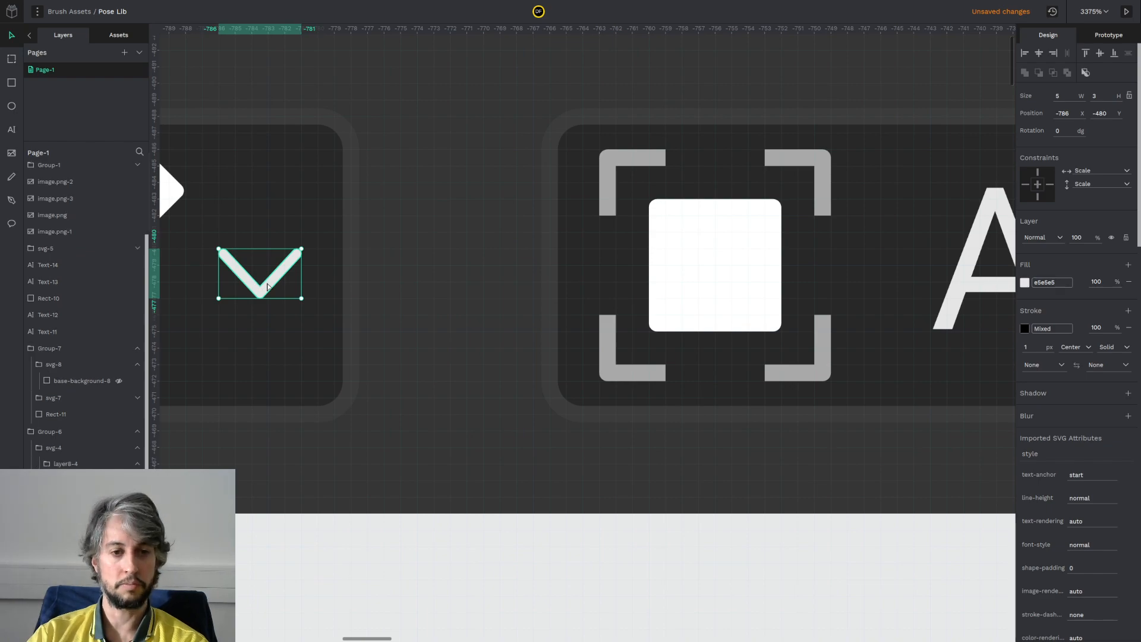
pyautogui.scroll(-4, 268, 286)
pyautogui.hotkey('ctrl', 'd')
pyautogui.hotkey('shift', 'Right')
pyautogui.hotkey('shift', 'Right')
pyautogui.hotkey('shift', 'Right')
pyautogui.hotkey('shift', 'Right')
pyautogui.hotkey('shift', 'Right')
pyautogui.hotkey('shift', 'Right')
pyautogui.hotkey('shift', 'Right')
pyautogui.hotkey('shift', 'Right')
pyautogui.hotkey('shift', 'Right')
pyautogui.hotkey('shift', 'Right')
pyautogui.hotkey('shift', 'Right')
pyautogui.hotkey('shift', 'Right')
pyautogui.hotkey('shift', 'Right')
pyautogui.hotkey('shift', 'Right')
pyautogui.hotkey('shift', 'Right')
pyautogui.hotkey('shift', 'Right')
pyautogui.hotkey('shift', 'Right')
pyautogui.hotkey('shift', 'Right')
pyautogui.hotkey('shift', 'Right')
pyautogui.hotkey('shift', 'Right')
pyautogui.hotkey('shift', 'Right')
pyautogui.hotkey('shift', 'Right')
pyautogui.hotkey('shift', 'Right')
pyautogui.hotkey('shift', 'Right')
pyautogui.hotkey('shift', 'Right')
pyautogui.hotkey('shift', 'Right')
pyautogui.hotkey('shift', 'Right')
pyautogui.hotkey('shift', 'Right')
pyautogui.hotkey('shift', 'Right')
pyautogui.hotkey('shift', 'Right')
pyautogui.hotkey('shift', 'Right')
pyautogui.hotkey('shift', 'Right')
pyautogui.hotkey('shift', 'Right')
pyautogui.hotkey('shift', 'Right')
pyautogui.hotkey('shift', 'Right')
pyautogui.hotkey('shift', 'Right')
pyautogui.hotkey('shift', 'Right')
pyautogui.hotkey('shift', 'Right')
pyautogui.hotkey('shift', 'Right')
pyautogui.hotkey('shift', 'Right')
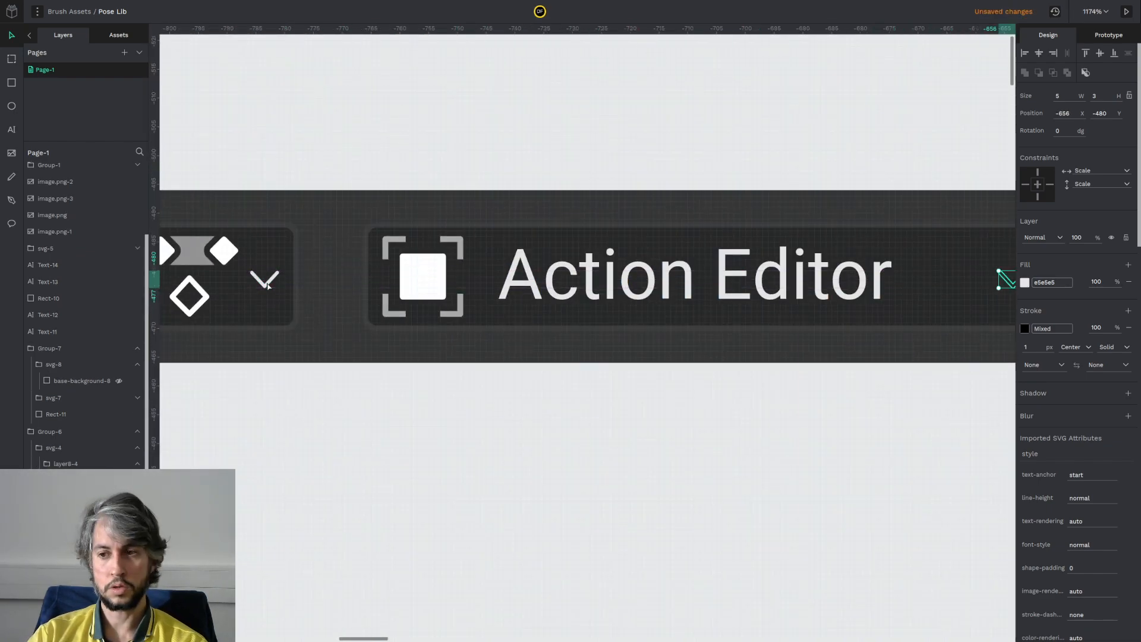
pyautogui.hotkey('shift', 'Left')
pyautogui.hotkey('shift', 'Left')
pyautogui.hotkey('shift', 'Right')
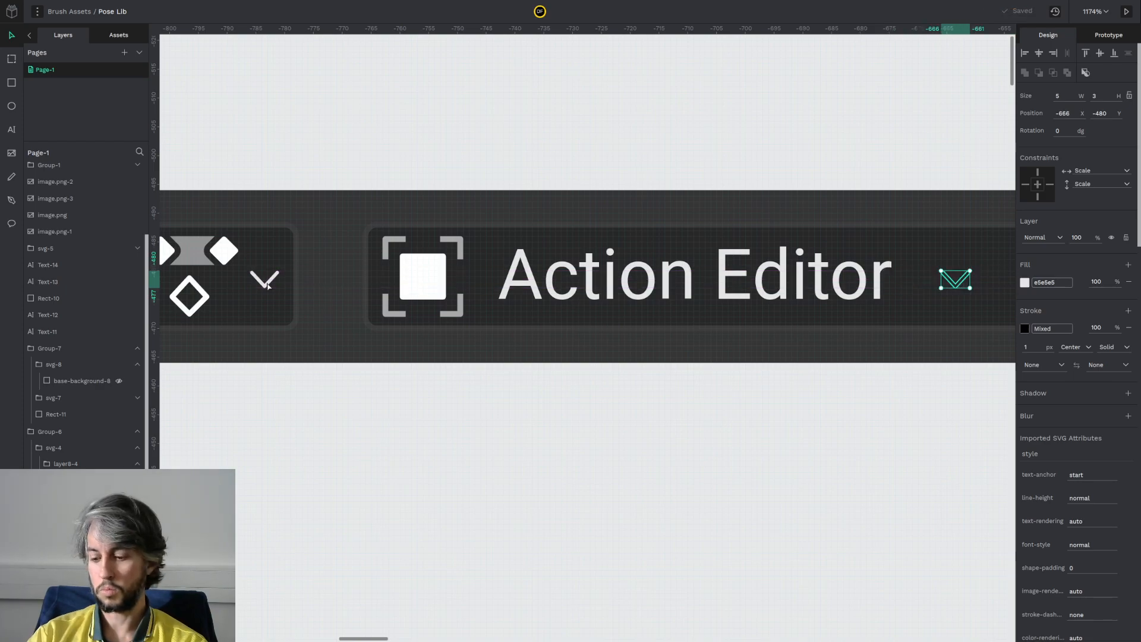
pyautogui.hotkey('shift', 'Up')
pyautogui.hotkey('shift', 'Down')
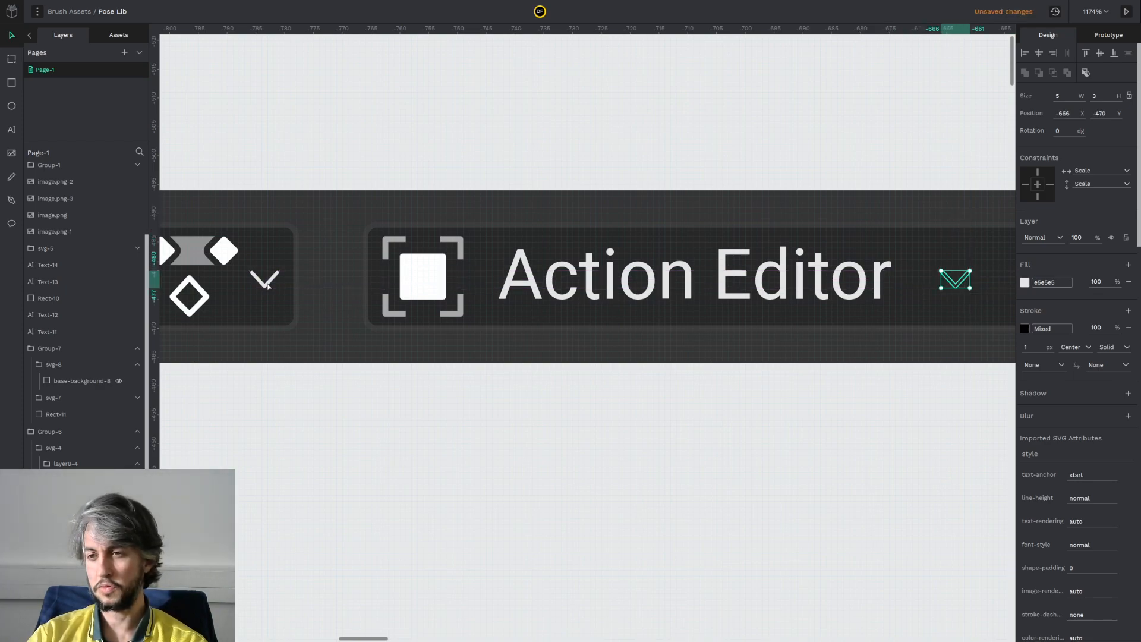
pyautogui.hscroll(3, 267, 285)
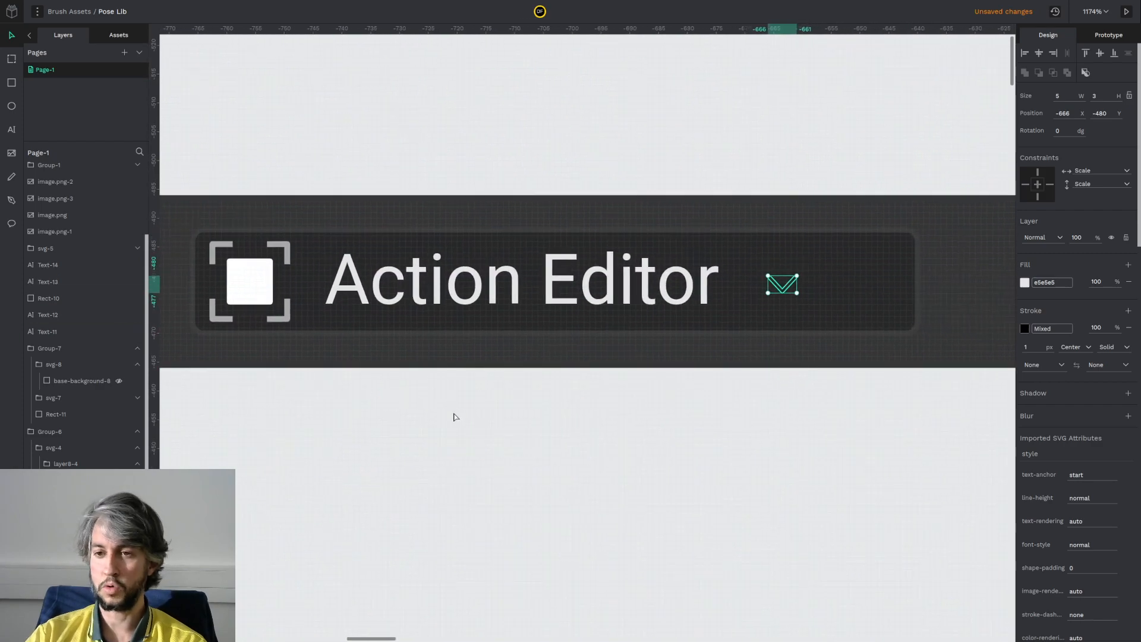
# Step: Send the box behind the Action Editor label to the back so that the new chevron sits above it
pyautogui.press('Delete')
pyautogui.click(835, 270)
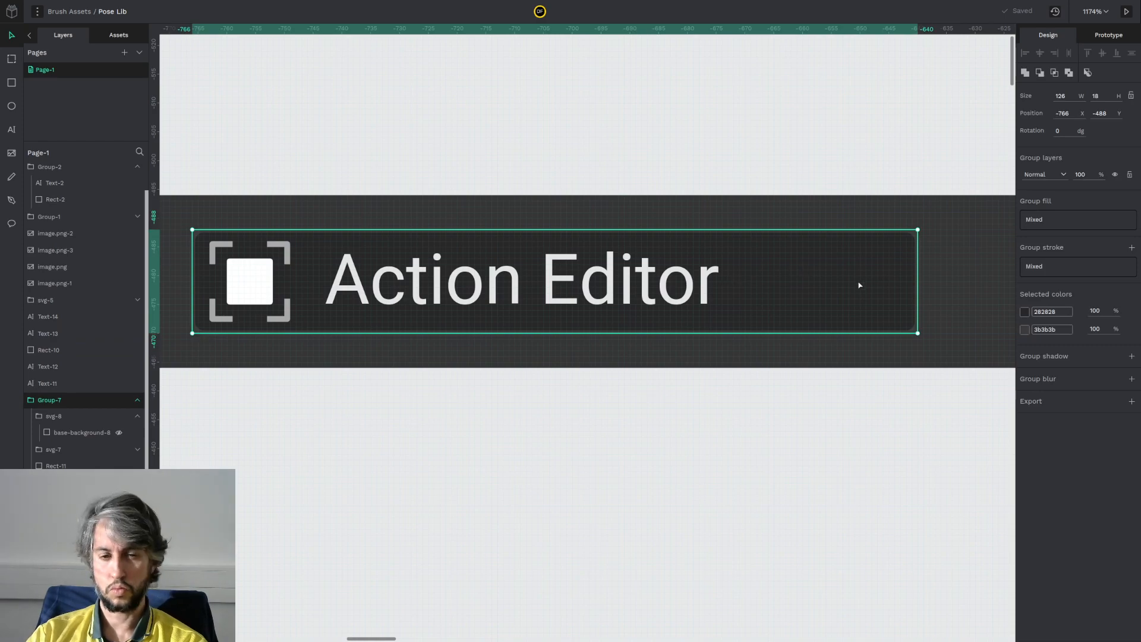
pyautogui.hotkey('ctrl', 'z')
pyautogui.hotkey('ctrl', 'shift', 'Up')
pyautogui.hotkey('ctrl', 'shift', 'Down')
pyautogui.click(779, 290)
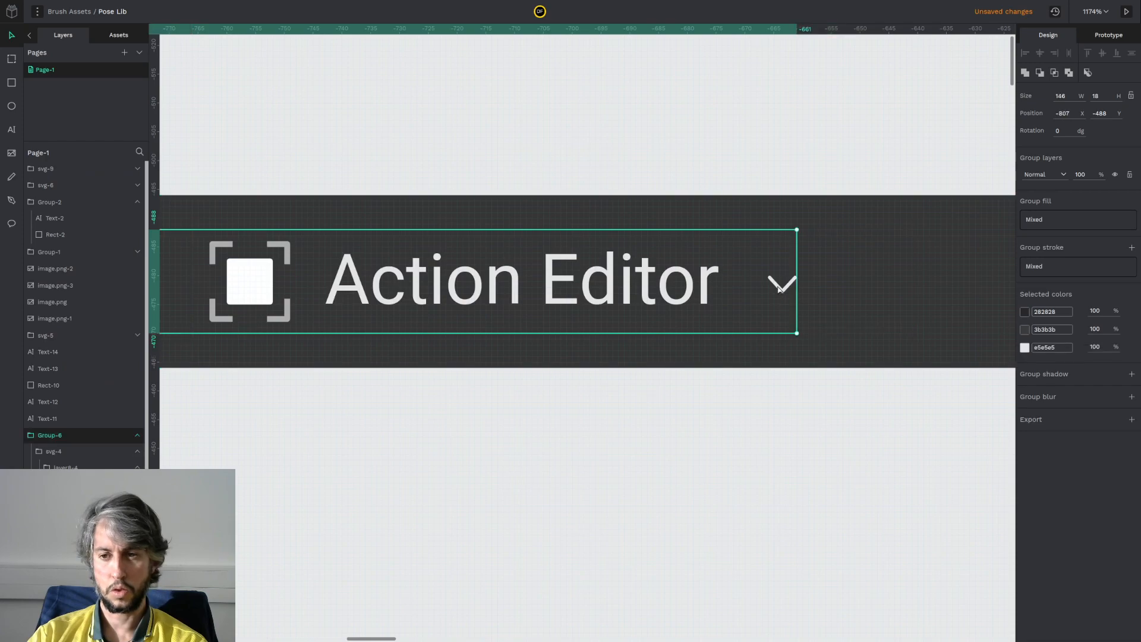
# Step: Send the dark header bar to the back, behind both selector boxes
pyautogui.scroll(-2, 782, 309)
pyautogui.click(917, 271)
pyautogui.hotkey('ctrl', 'shift', 'Down')
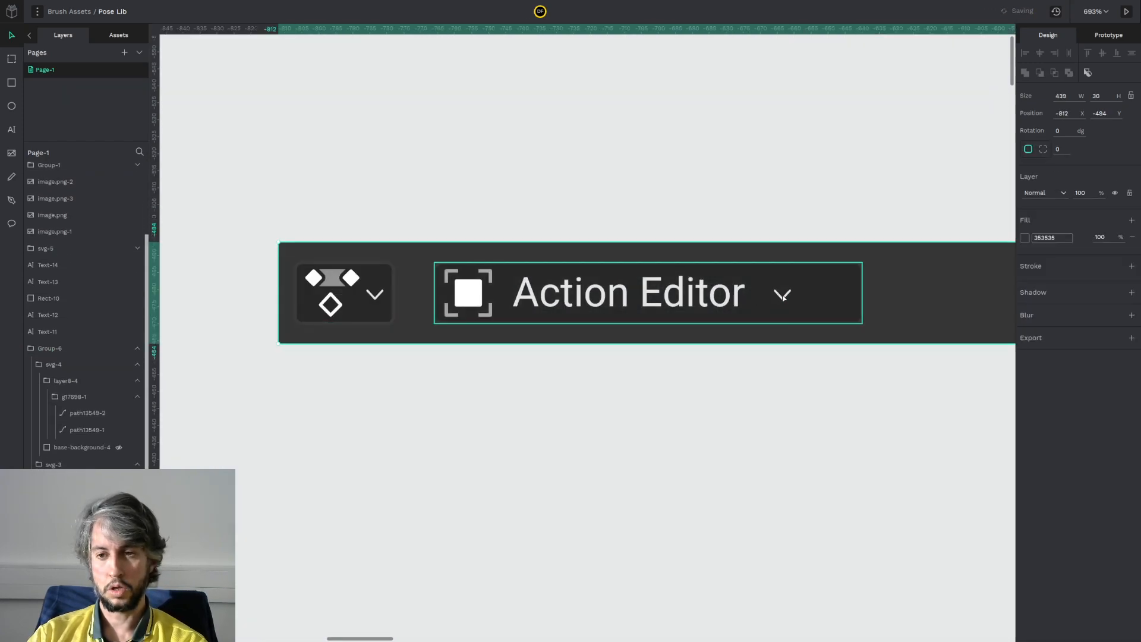
pyautogui.click(804, 314)
pyautogui.press('Escape')
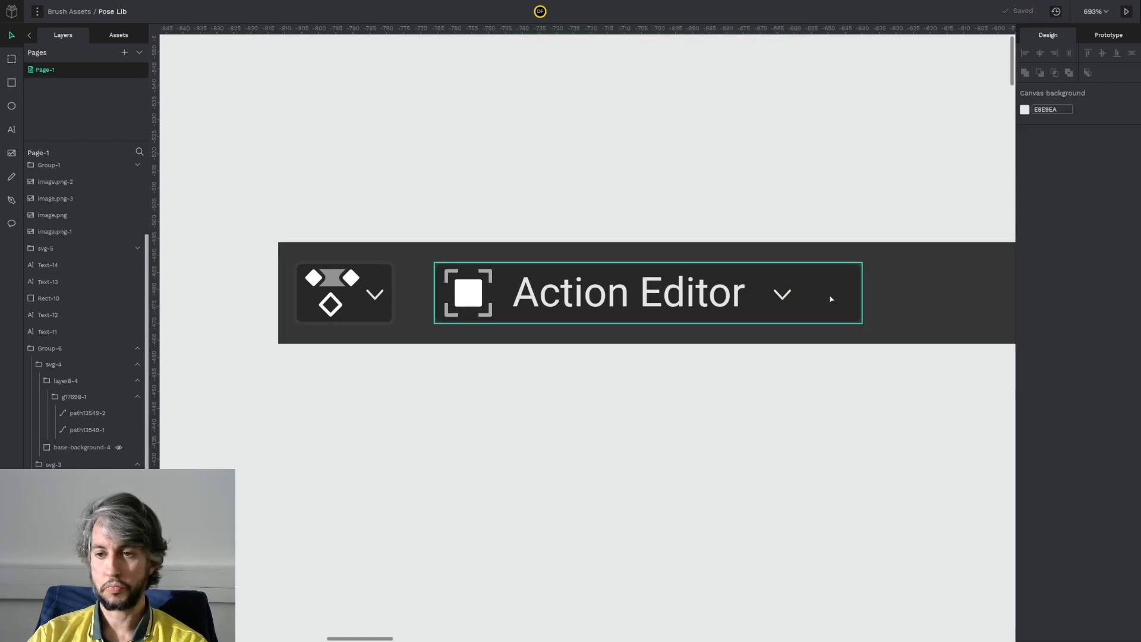
# Step: Narrow the Action Editor selector box so that its right edge ends just after the chevron
pyautogui.click(831, 299)
pyautogui.moveTo(862, 289); pyautogui.dragTo(798, 297)
pyautogui.click(798, 359)
# Step: Move the Action Editor reference screenshot to the left, clear of the header mockup above it
pyautogui.scroll(-4, 799, 359)
pyautogui.moveTo(802, 359); pyautogui.dragTo(595, 295)
pyautogui.moveTo(739, 317); pyautogui.dragTo(615, 200)
pyautogui.scroll(-2, 614, 200)
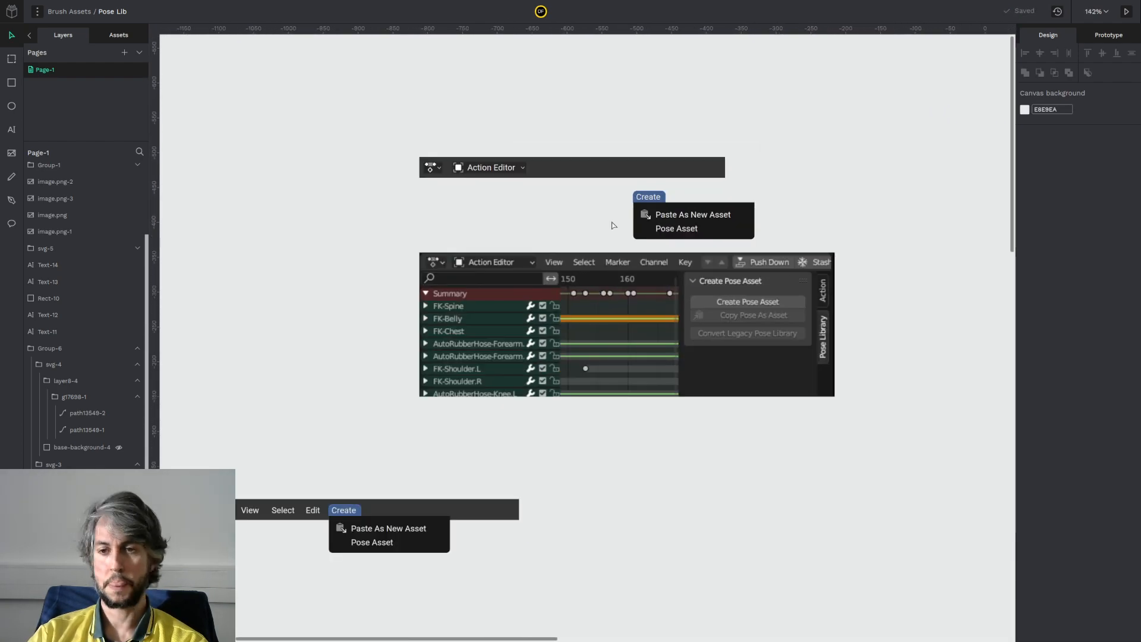
pyautogui.moveTo(524, 308); pyautogui.dragTo(284, 326)
pyautogui.moveTo(755, 327); pyautogui.dragTo(882, 330)
pyautogui.moveTo(616, 333); pyautogui.dragTo(385, 302)
pyautogui.click(657, 285)
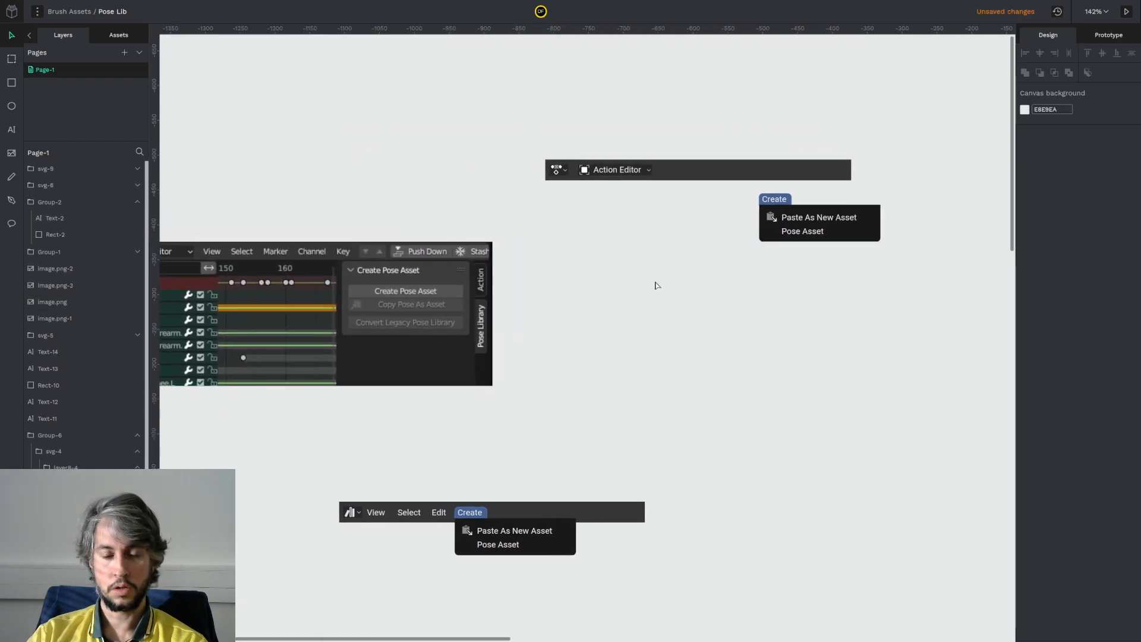
pyautogui.scroll(3, 695, 257)
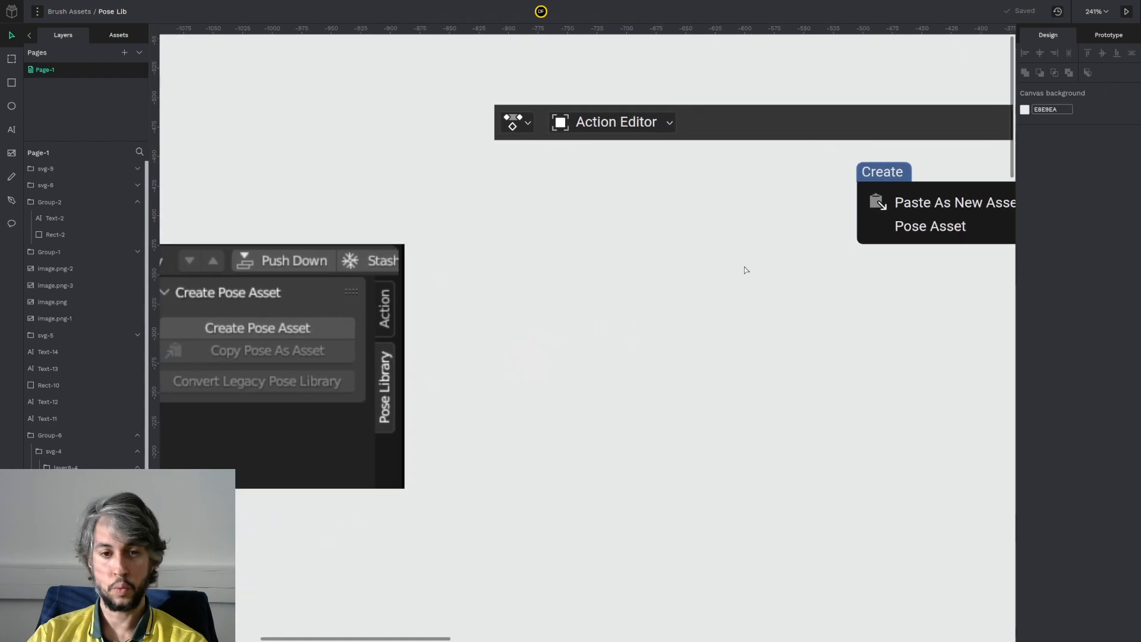
pyautogui.scroll(-1, 746, 268)
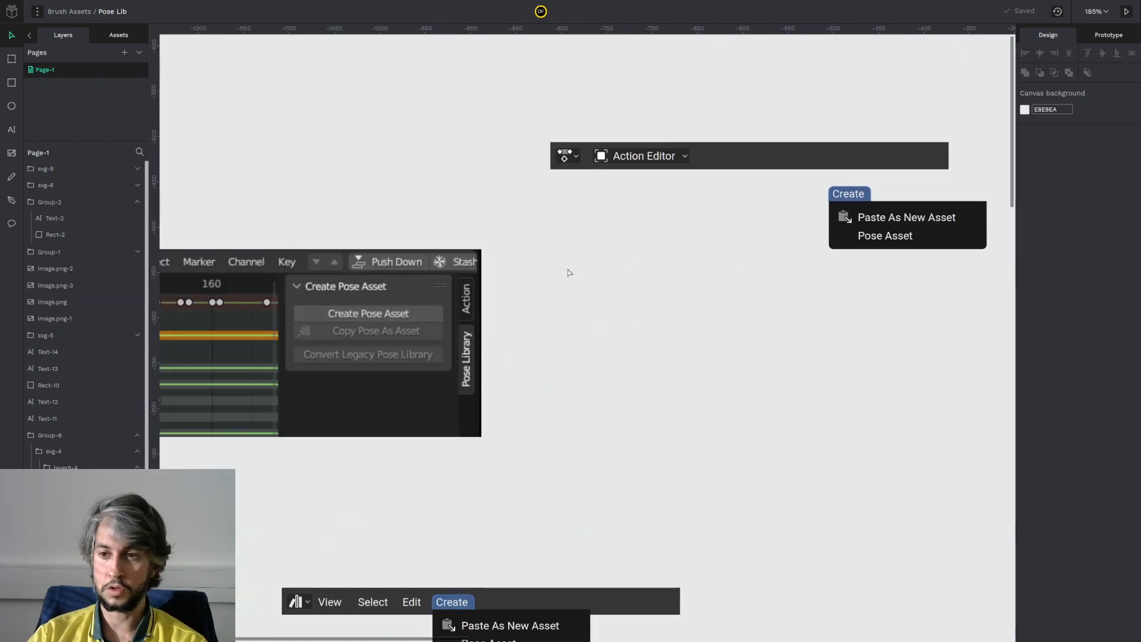
# Step: Draw a 182 by 106 rectangle with corner radius 5 over the screenshot's Create Pose Asset panel and move it to the screenshot's right
pyautogui.scroll(5, 516, 296)
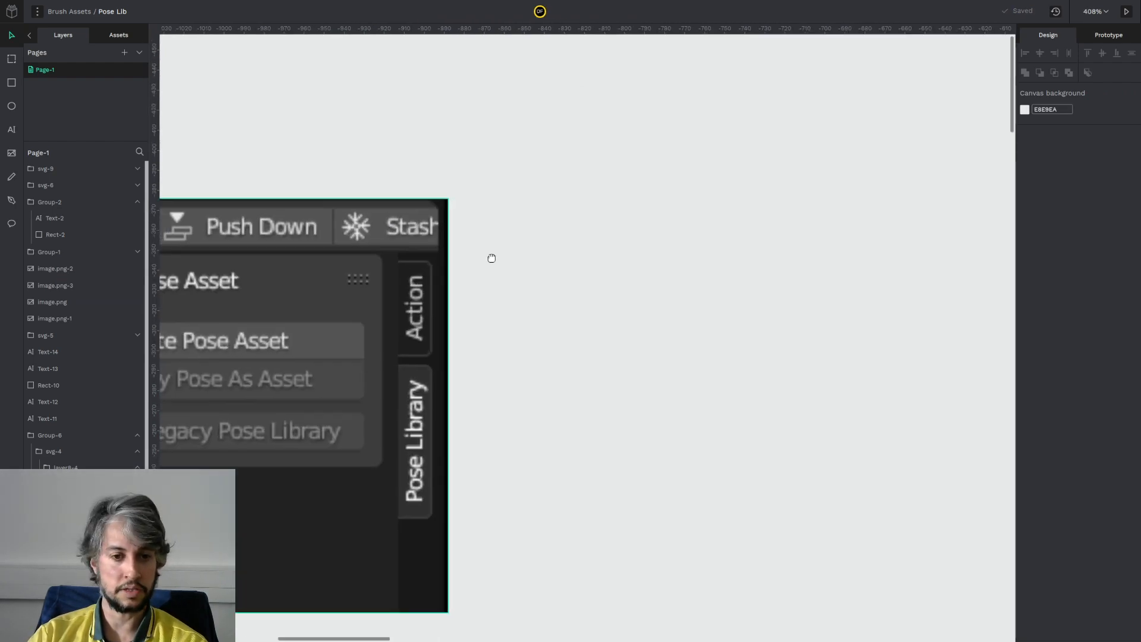
pyautogui.click(11, 82)
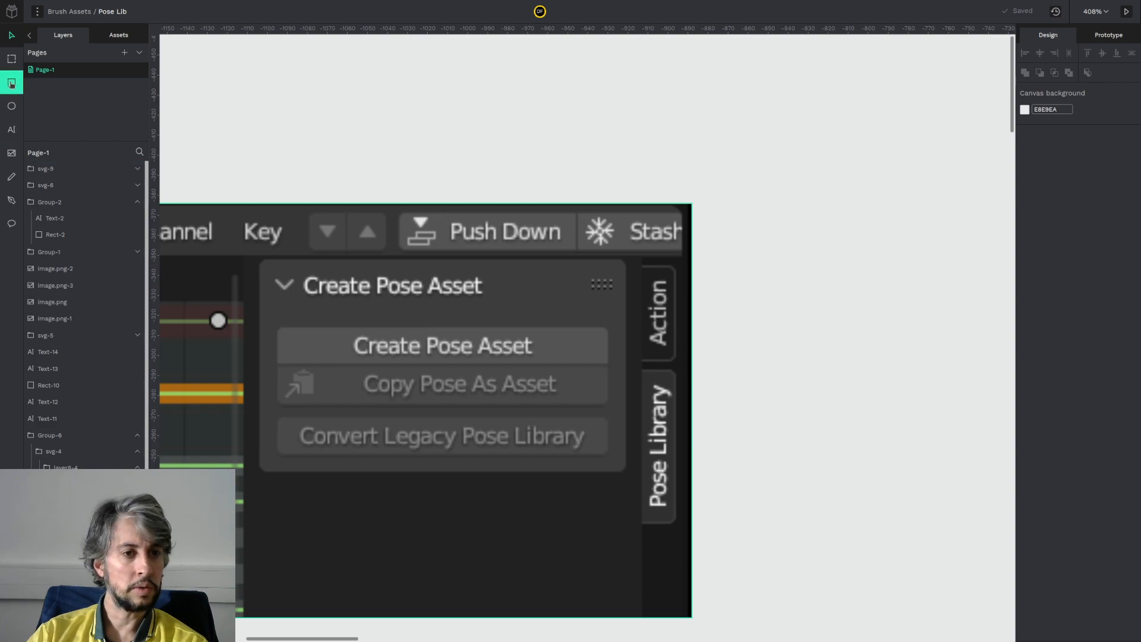
pyautogui.moveTo(262, 259); pyautogui.dragTo(626, 471)
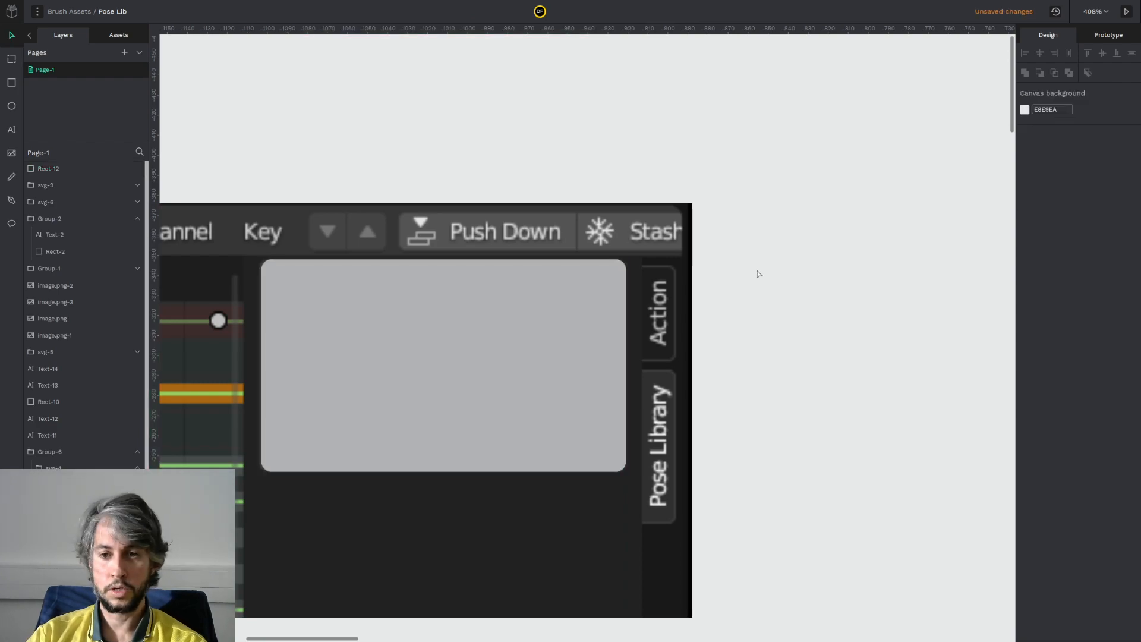
pyautogui.scroll(-3, 416, 267)
pyautogui.moveTo(433, 303); pyautogui.dragTo(667, 301)
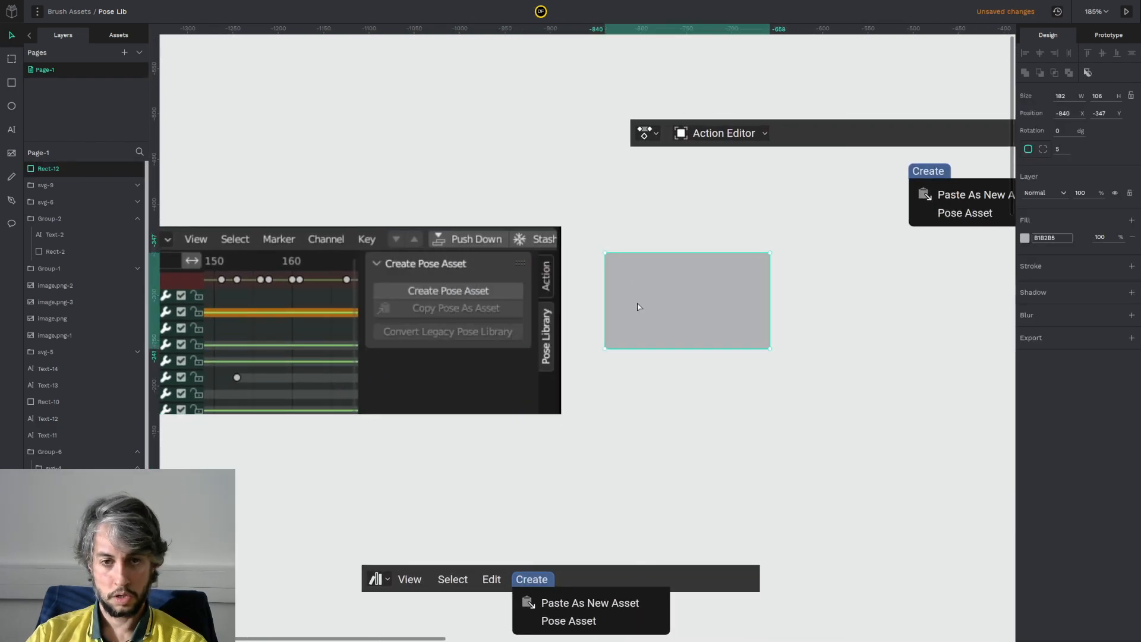
# Step: Fill the new rounded rectangle with the dark grey sampled from the Create Pose Asset panel in the screenshot
pyautogui.scroll(2, 639, 305)
pyautogui.scroll(-2, 744, 223)
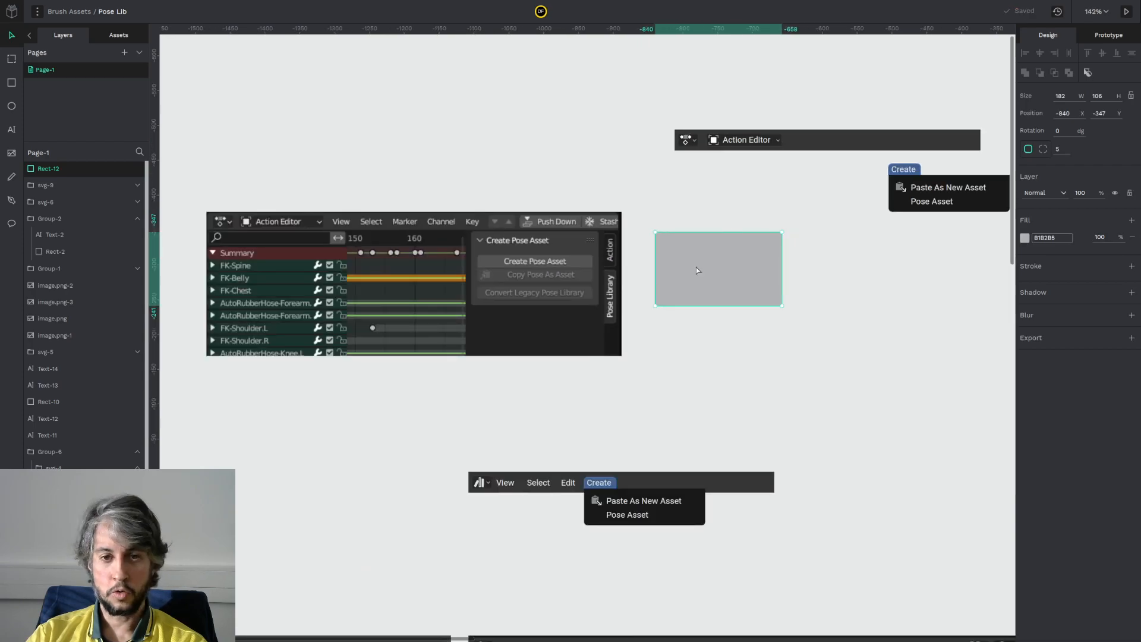
pyautogui.click(1023, 238)
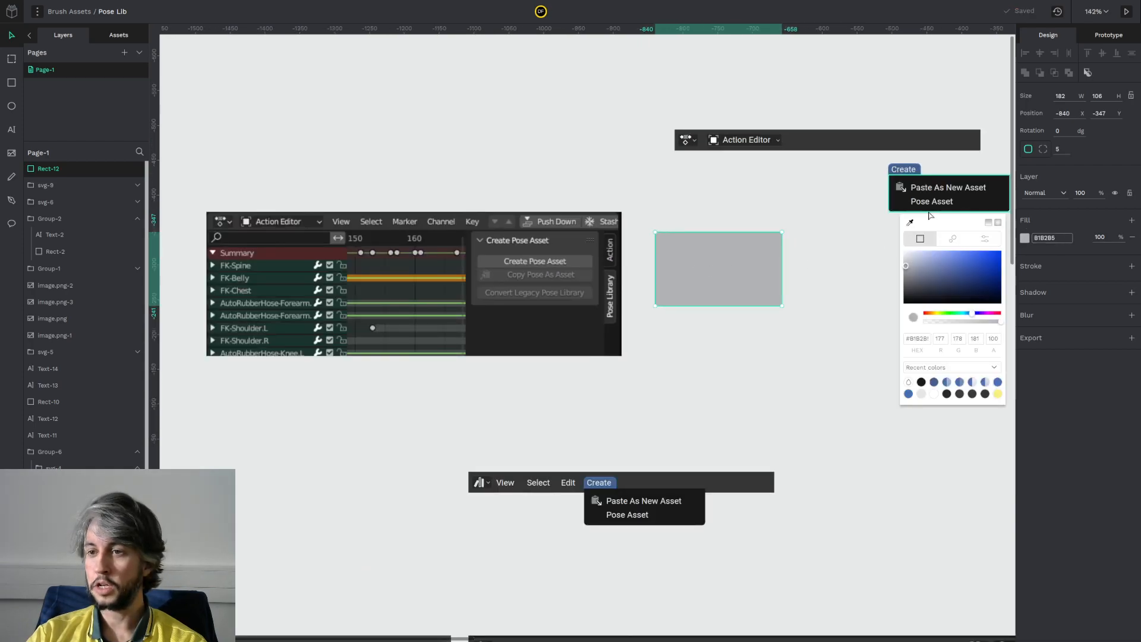
pyautogui.click(909, 222)
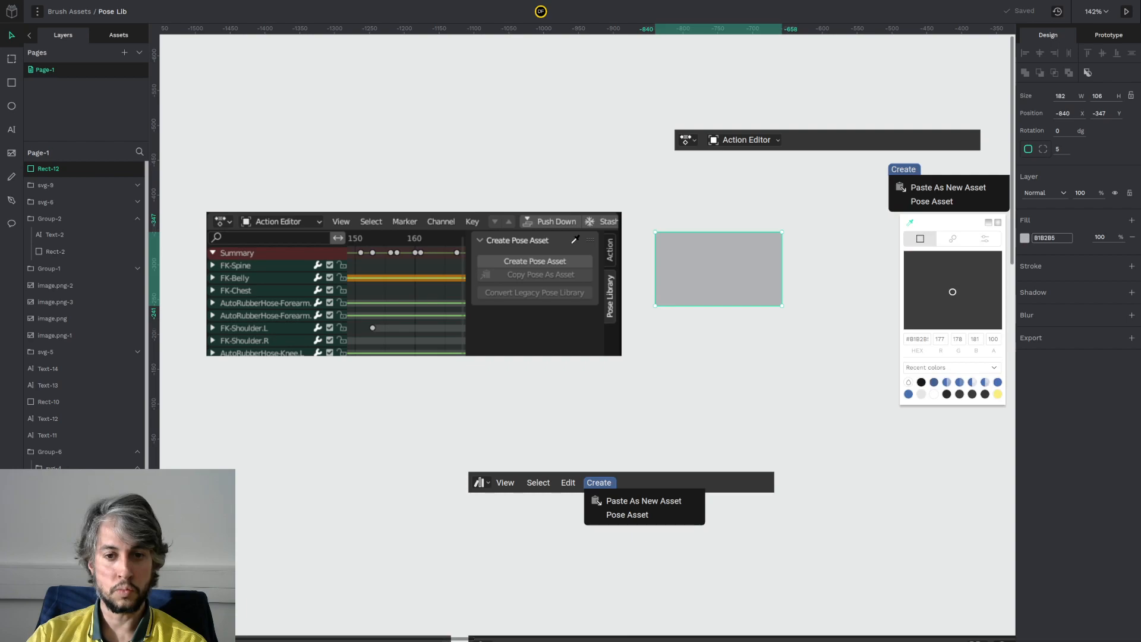
pyautogui.click(565, 246)
pyautogui.click(695, 331)
pyautogui.scroll(2, 713, 218)
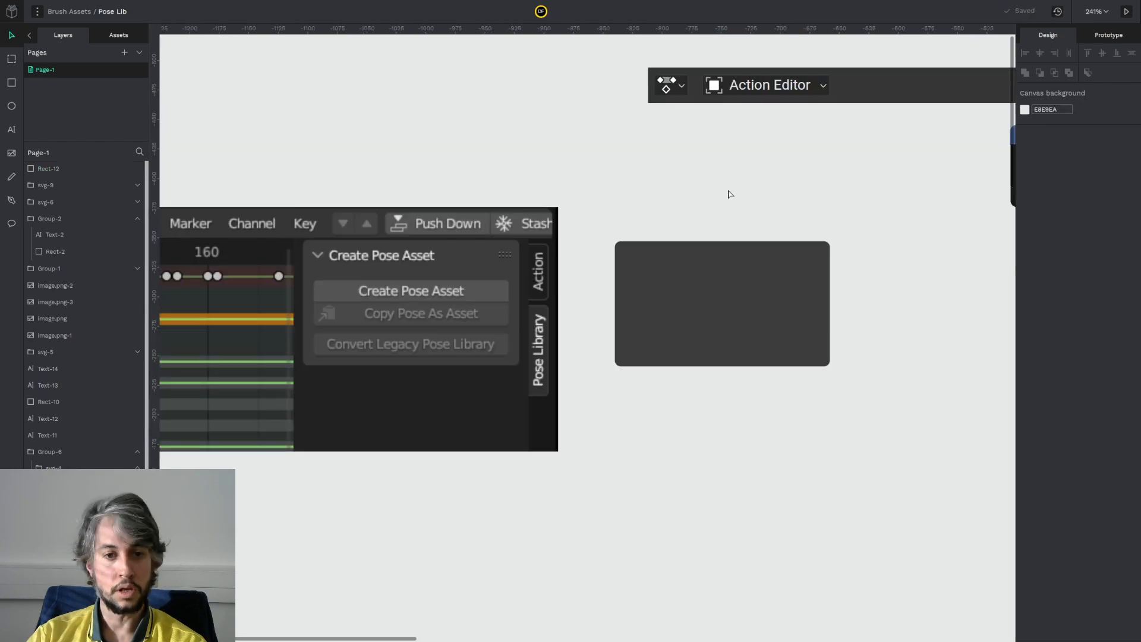
pyautogui.scroll(-2, 730, 194)
# Step: Switch to the Blender icon browser, search for "arrow" and copy the downward chevron icon's SVG code
pyautogui.scroll(4, 729, 191)
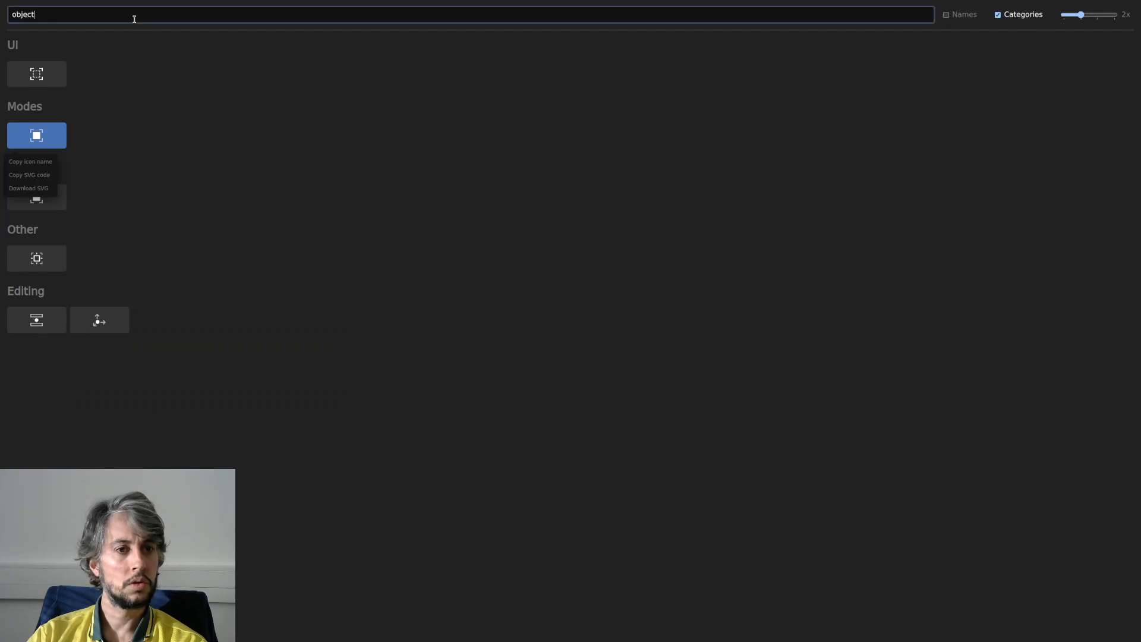
pyautogui.click(133, 18)
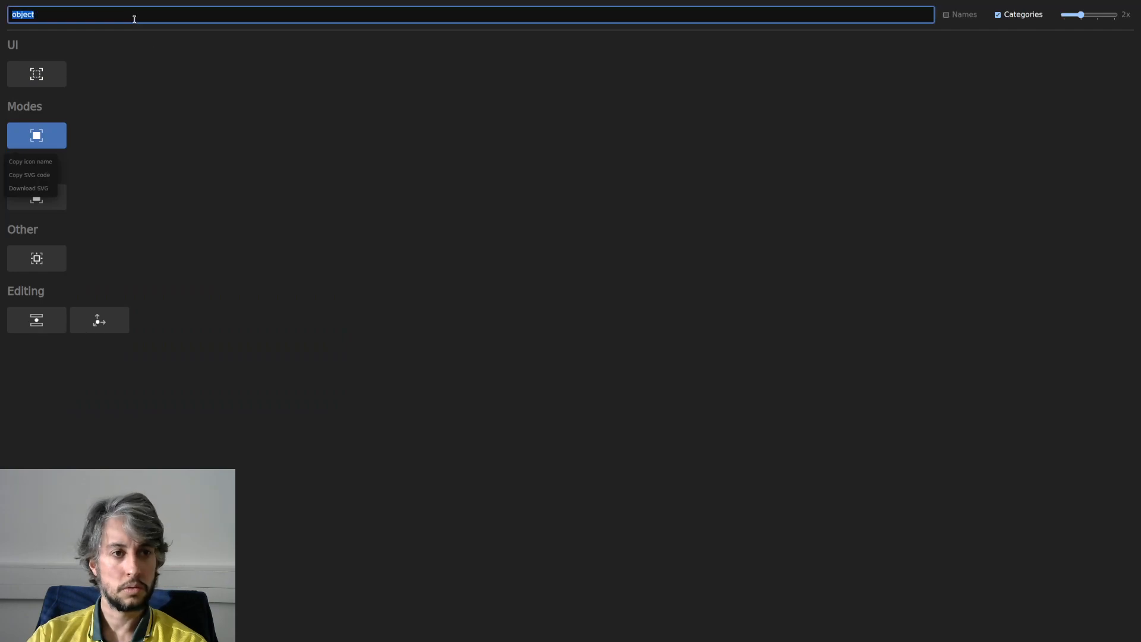
pyautogui.write('arrow')
pyautogui.click(225, 74)
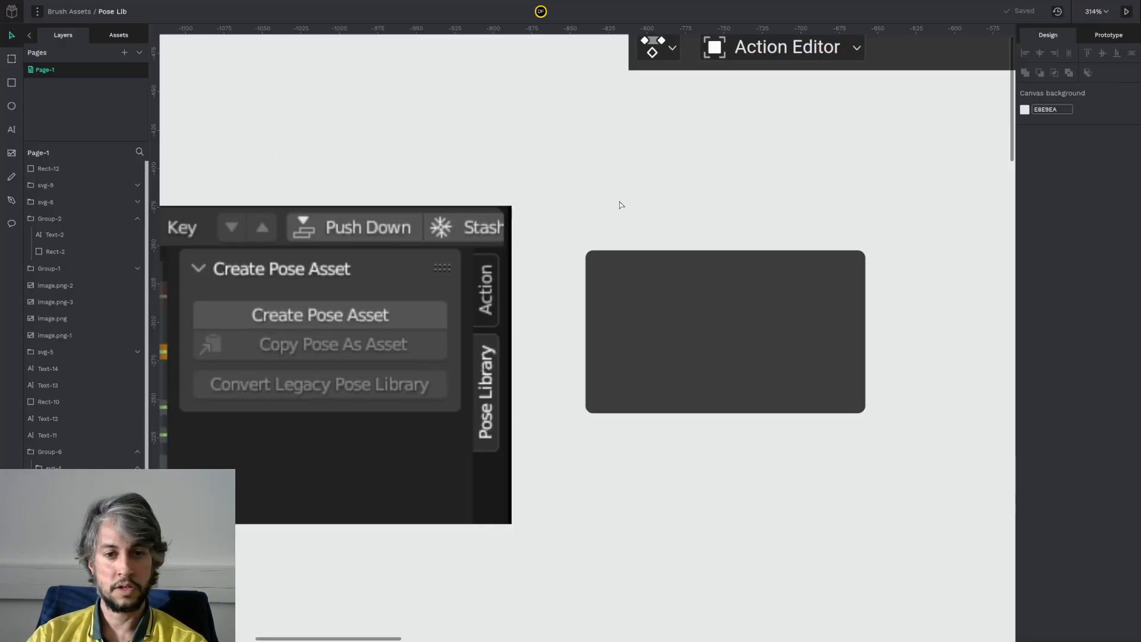
# Step: Back in the Pose Lib file, paste the chevron icon and place it in the upper-left corner of the dark grey panel
pyautogui.keyDown('ctrl'); pyautogui.scroll(5, 355, 348); pyautogui.keyUp('ctrl')
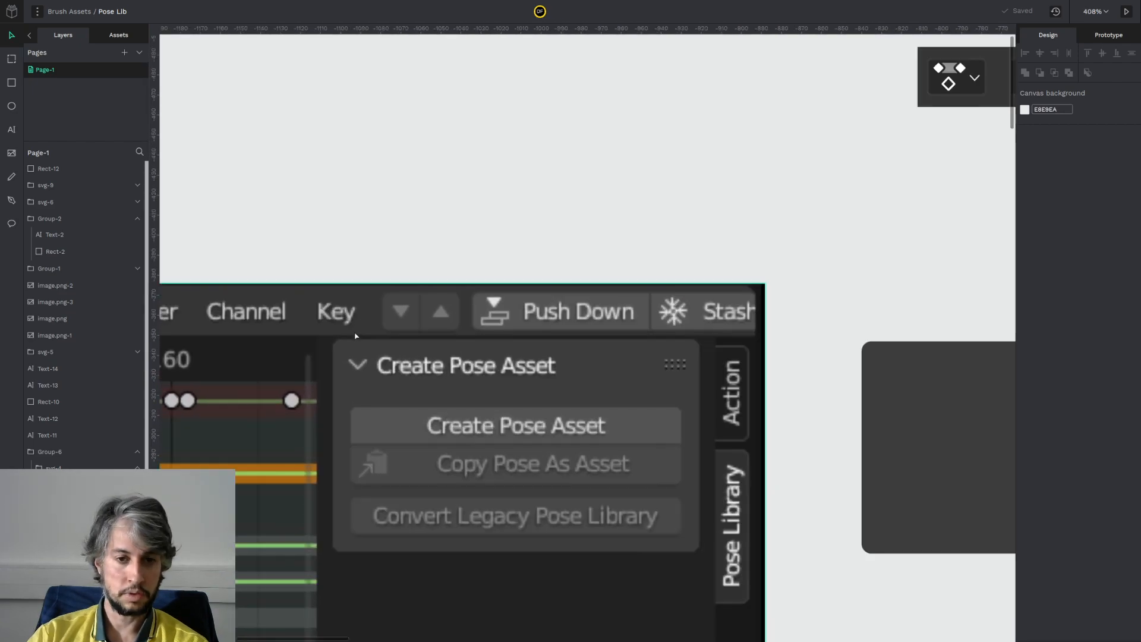
pyautogui.hotkey('ctrl', 'v')
pyautogui.keyDown('ctrl'); pyautogui.scroll(-7, 357, 342); pyautogui.keyUp('ctrl')
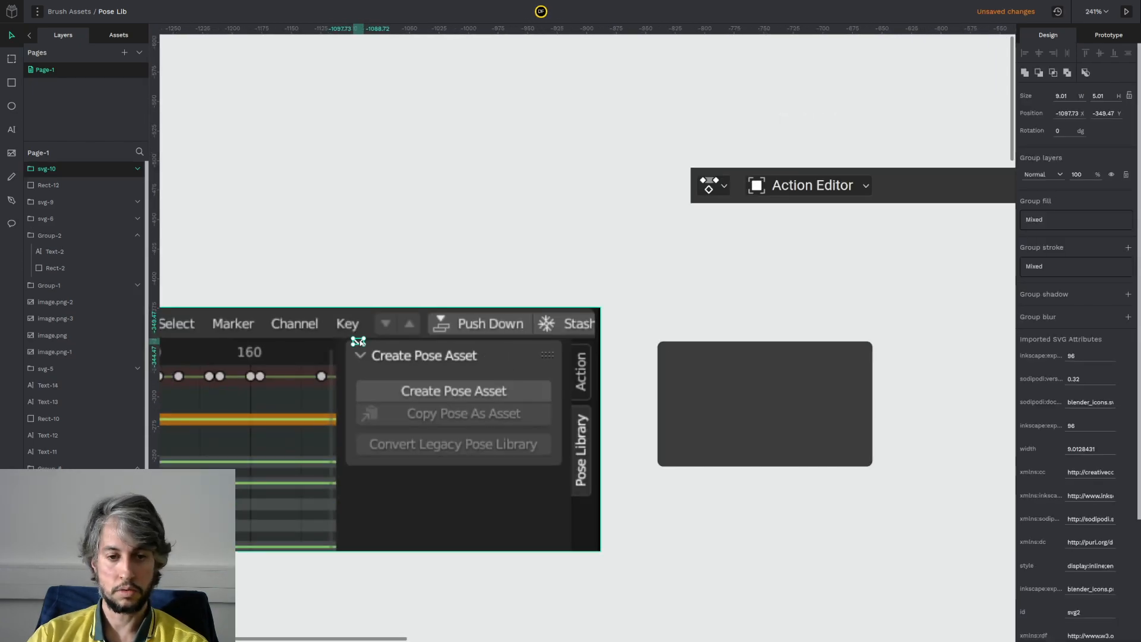
pyautogui.moveTo(366, 342); pyautogui.dragTo(680, 361)
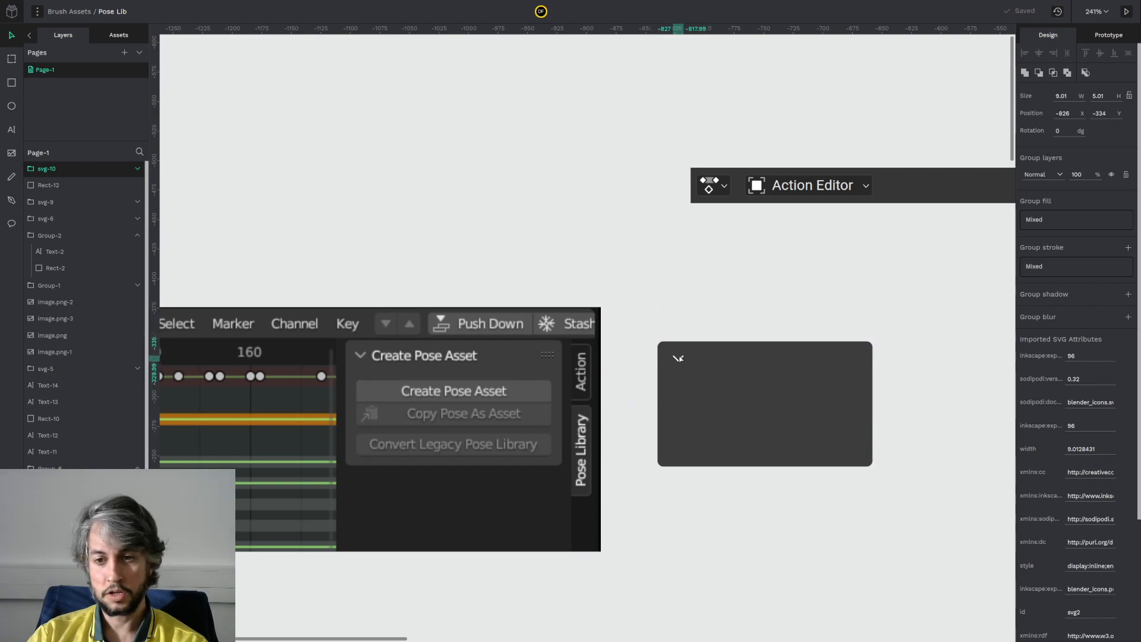
pyautogui.click(679, 313)
pyautogui.hscroll(7, 666, 318)
pyautogui.scroll(-2, 665, 318)
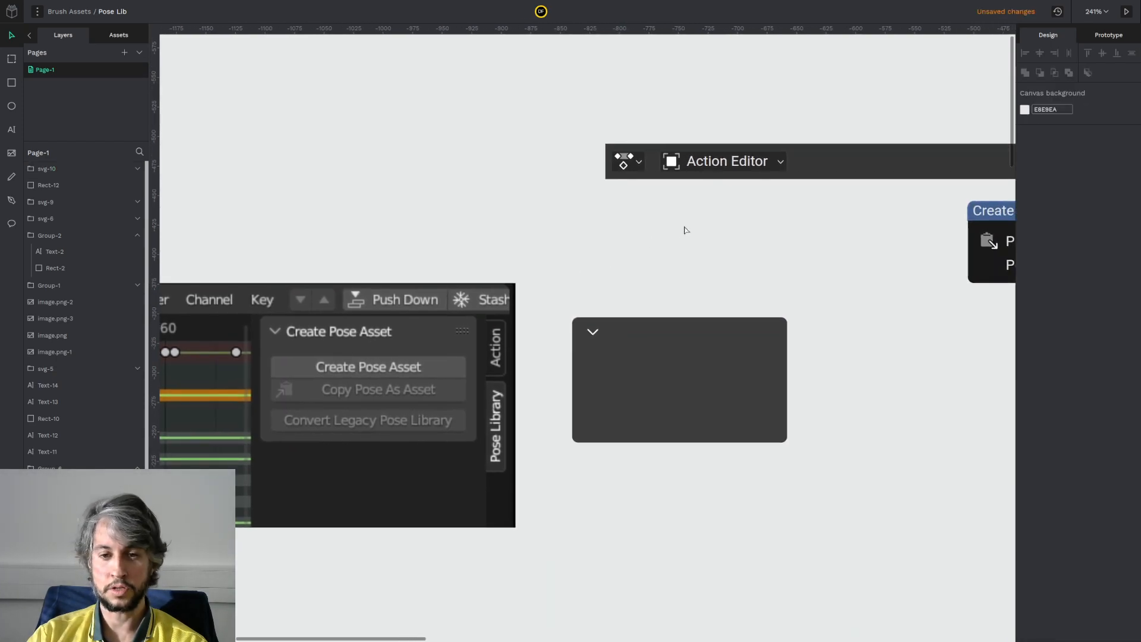
# Step: Duplicate the Paste As New Asset label and its clipboard icon from the upper Create menu into the dark grey panel
pyautogui.click(950, 217)
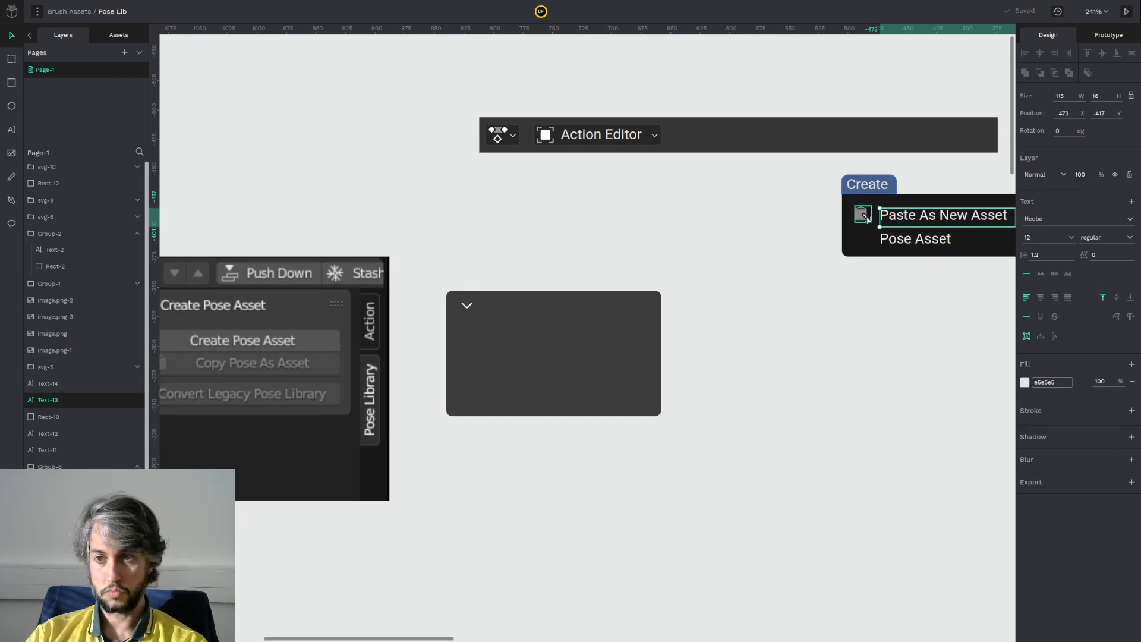
pyautogui.keyDown('shift'); pyautogui.click(863, 215); pyautogui.keyUp('shift')
pyautogui.moveTo(863, 217); pyautogui.dragTo(614, 367)
pyautogui.scroll(1, 509, 357)
pyautogui.click(583, 507)
pyautogui.scroll(-1, 581, 419)
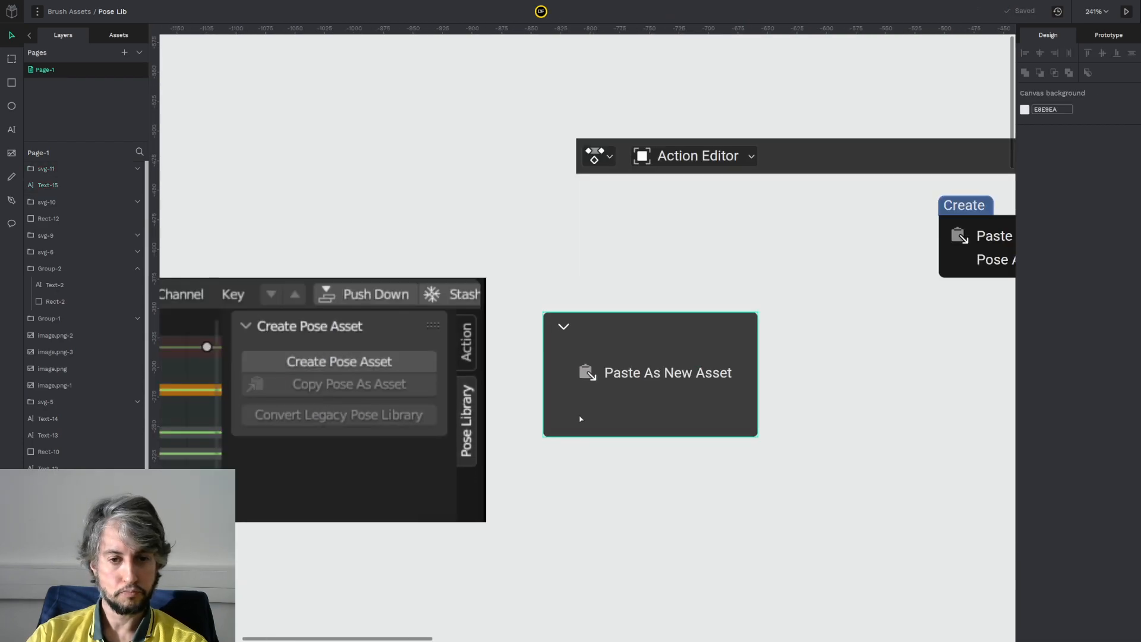
# Step: Move the panel's Paste As New Asset label and clipboard icon up and left, so they sit just below the chevron
pyautogui.scroll(1, 581, 417)
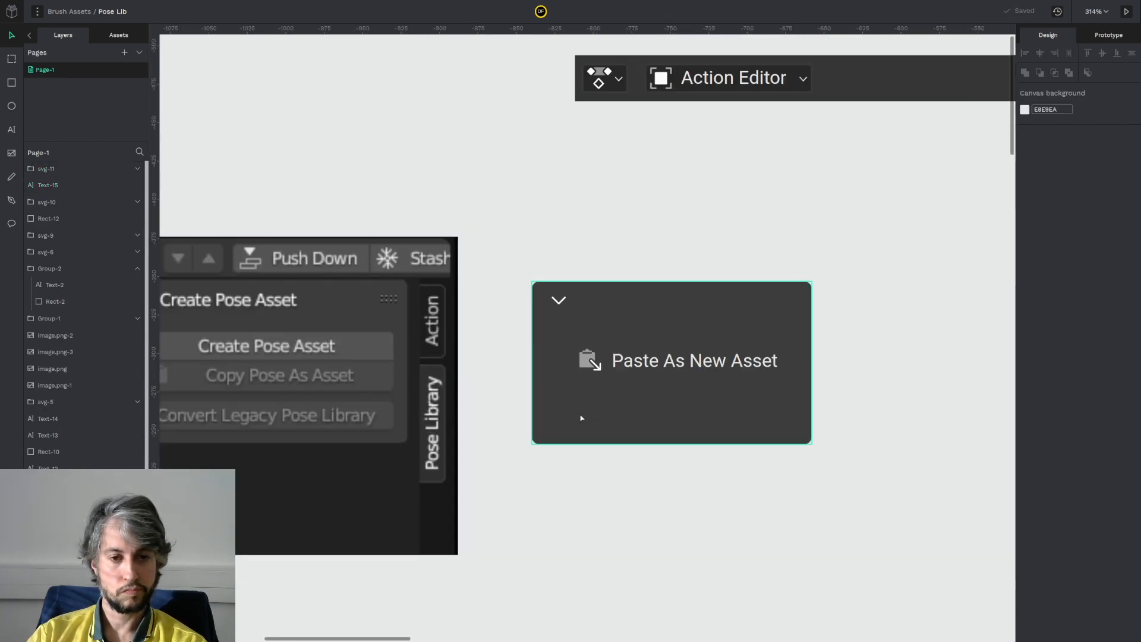
pyautogui.click(591, 374)
pyautogui.keyDown('shift'); pyautogui.click(607, 378); pyautogui.keyUp('shift')
pyautogui.moveTo(617, 366)
pyautogui.mouseDown()
pyautogui.moveTo(601, 367)
pyautogui.moveTo(582, 340)
pyautogui.moveTo(597, 356)
pyautogui.mouseUp()
pyautogui.click(506, 248)
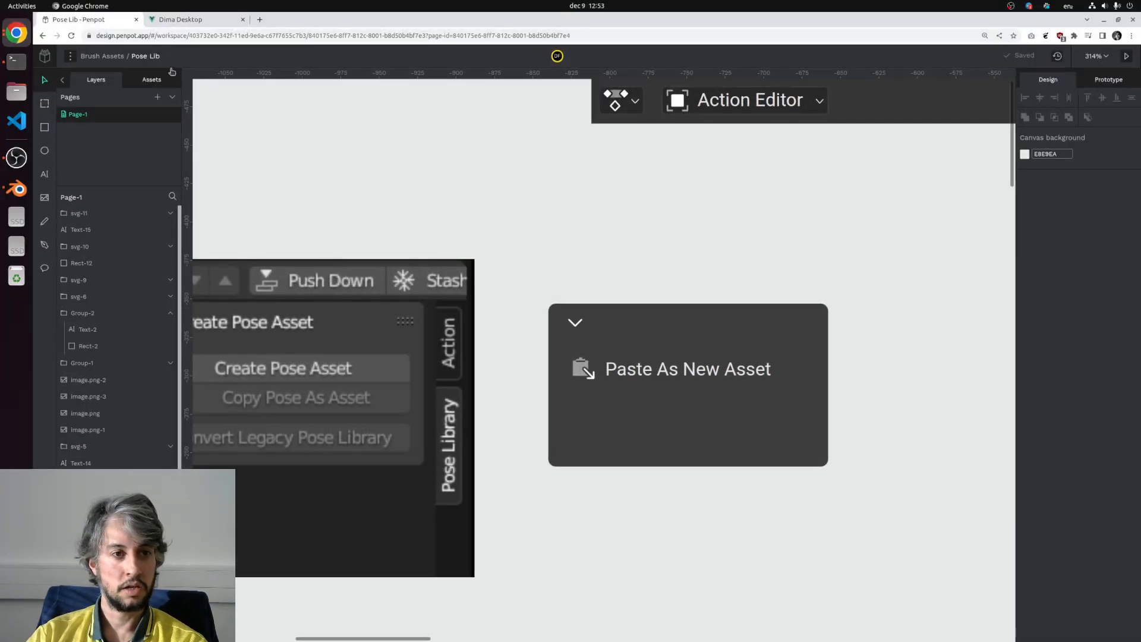
pyautogui.hotkey('ctrl', 'v')
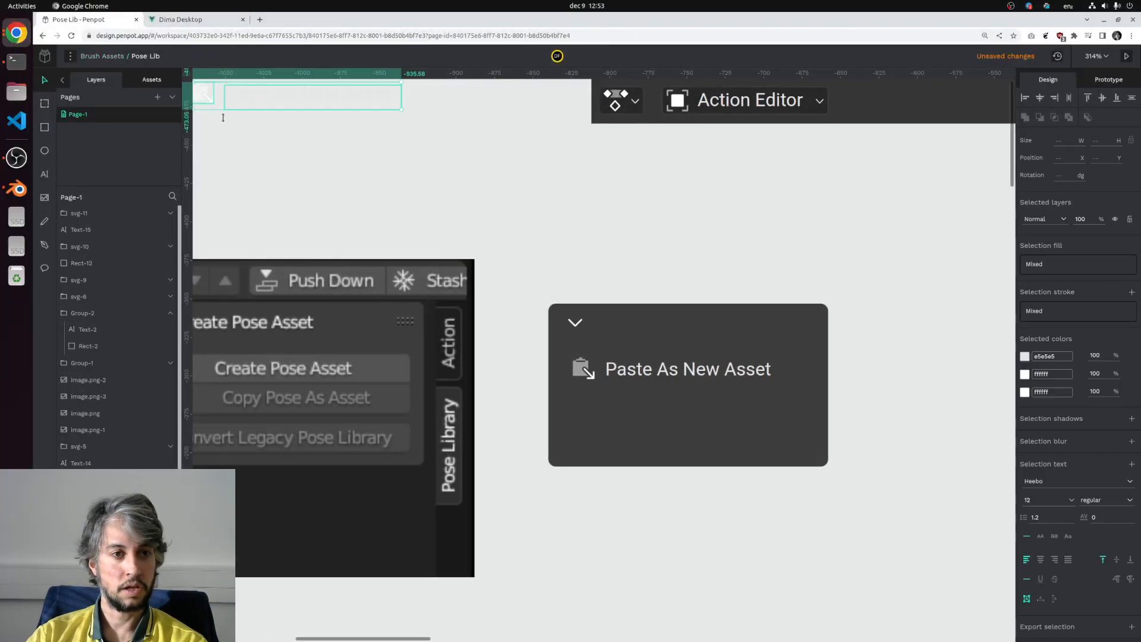
pyautogui.scroll(-4, 283, 150)
pyautogui.moveTo(329, 146); pyautogui.dragTo(378, 153)
pyautogui.press('Delete')
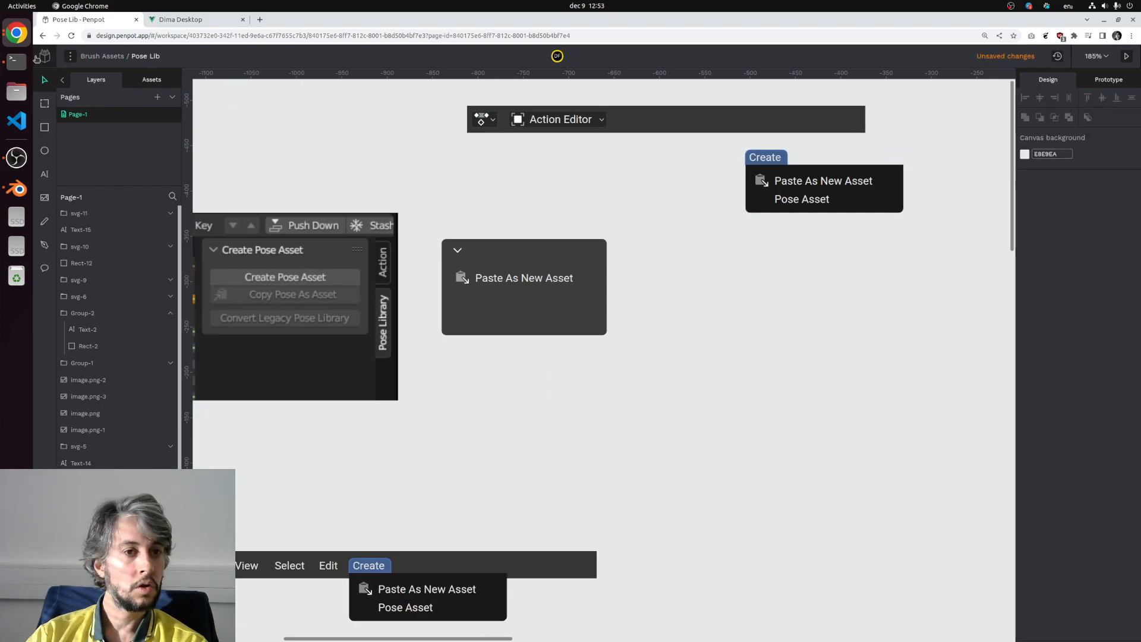
# Step: Return to the projects overview and open the UI solutions for workshop 2022 file in the Geometry Nodes project
pyautogui.click(36, 57)
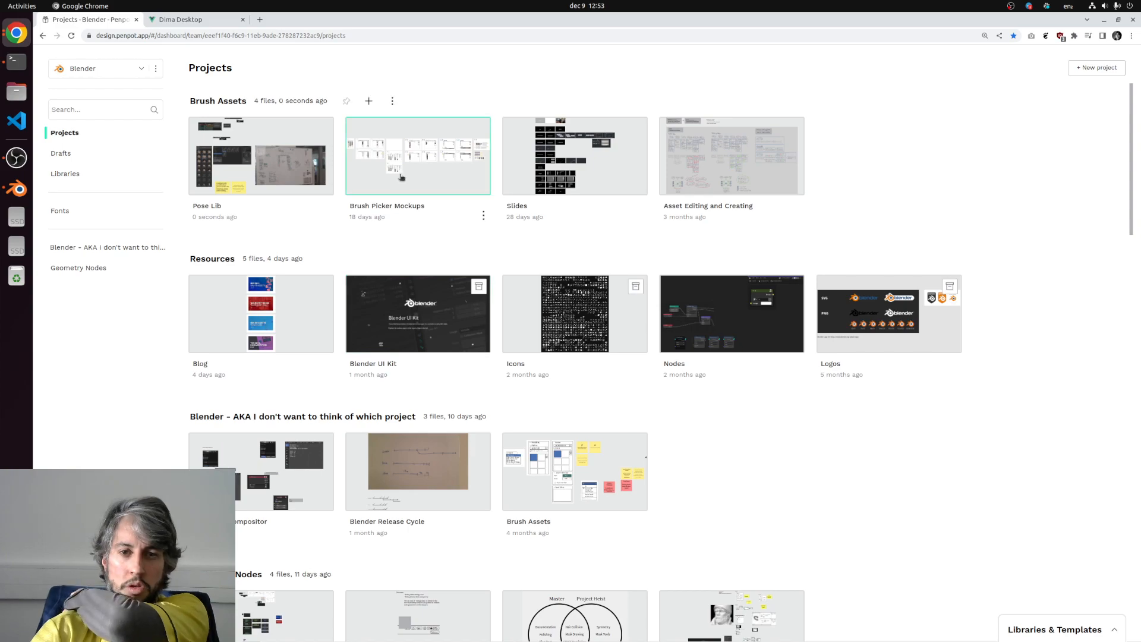
pyautogui.scroll(-4, 408, 213)
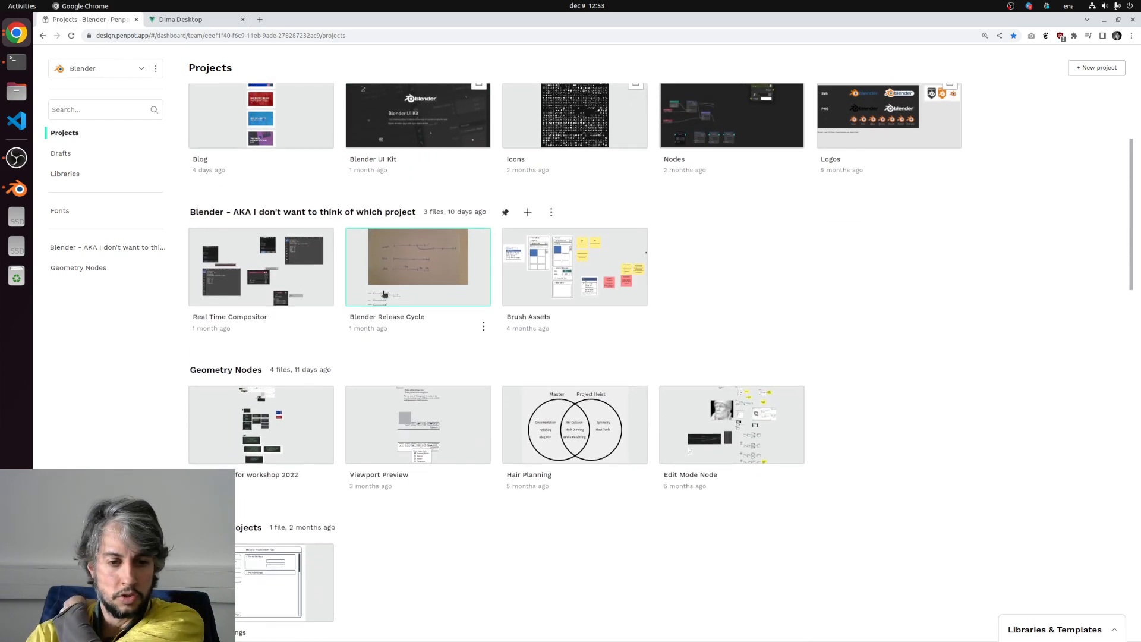
pyautogui.doubleClick(224, 409)
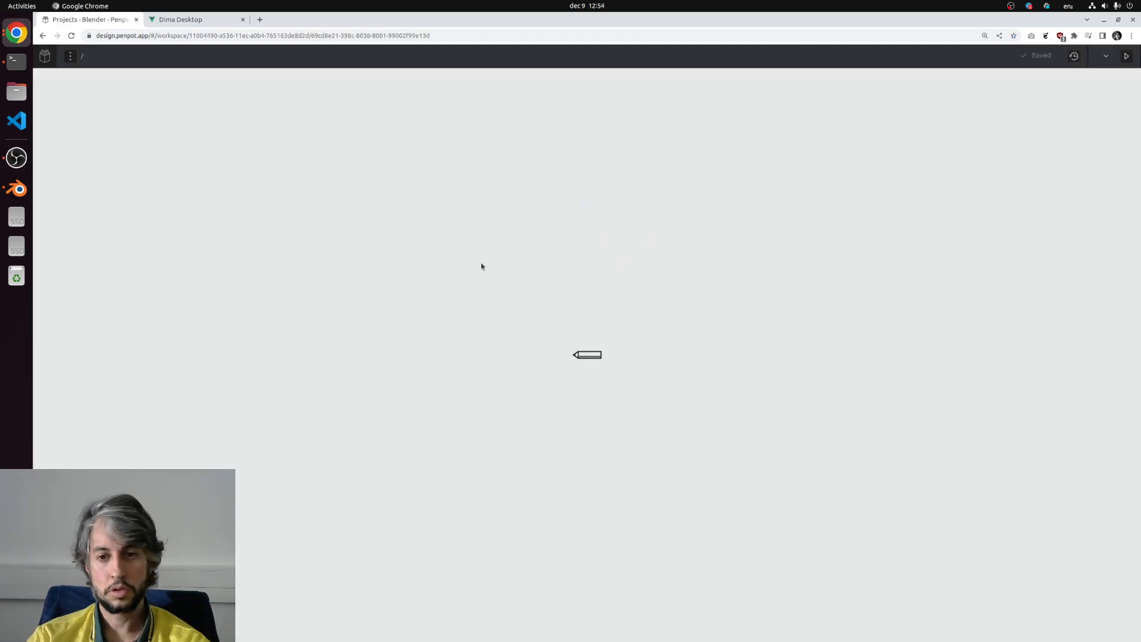
pyautogui.scroll(5, 605, 368)
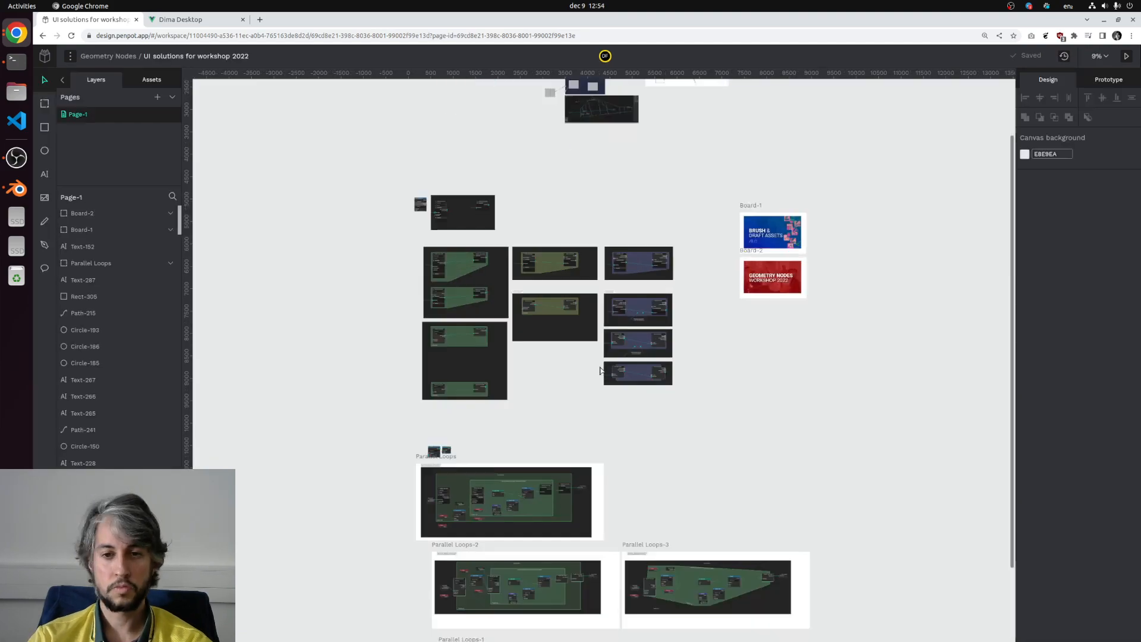
# Step: Find the Edit Data Slots panel under the read-only list label and copy the grip dots from its header
pyautogui.scroll(-3, 605, 368)
pyautogui.moveTo(567, 185); pyautogui.dragTo(544, 376)
pyautogui.scroll(4, 560, 272)
pyautogui.moveTo(497, 267); pyautogui.dragTo(653, 430)
pyautogui.scroll(4, 434, 308)
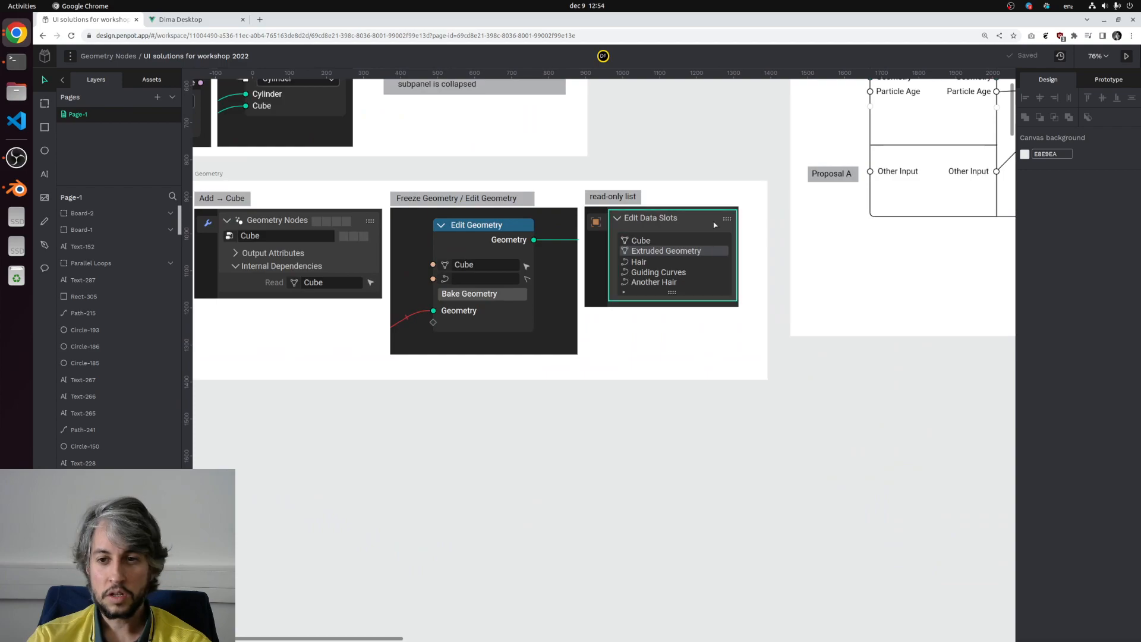
pyautogui.scroll(4, 715, 223)
pyautogui.click(751, 216)
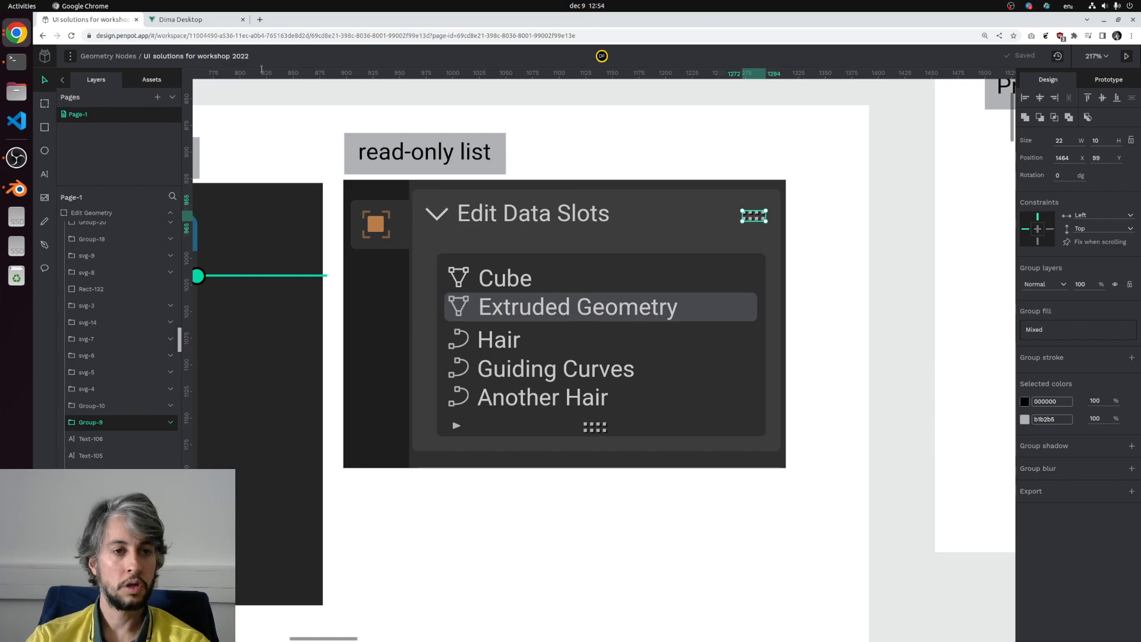
# Step: Reopen the Pose Lib file, paste the grip dots into the dark grey panel's upper-right corner and bring them to the front
pyautogui.click(44, 56)
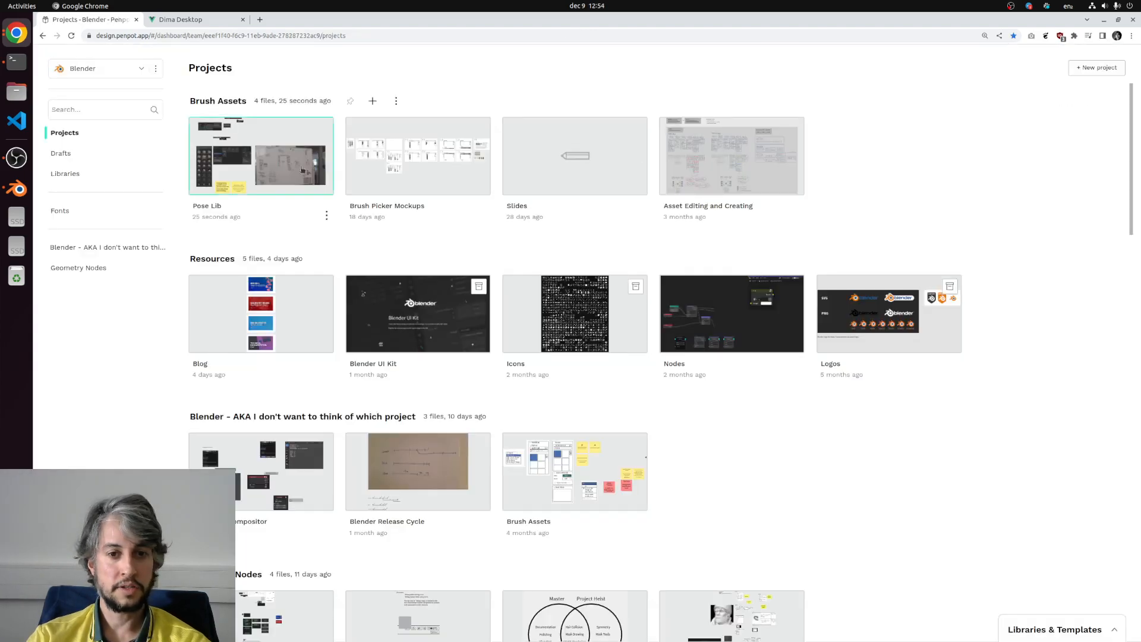
pyautogui.doubleClick(299, 171)
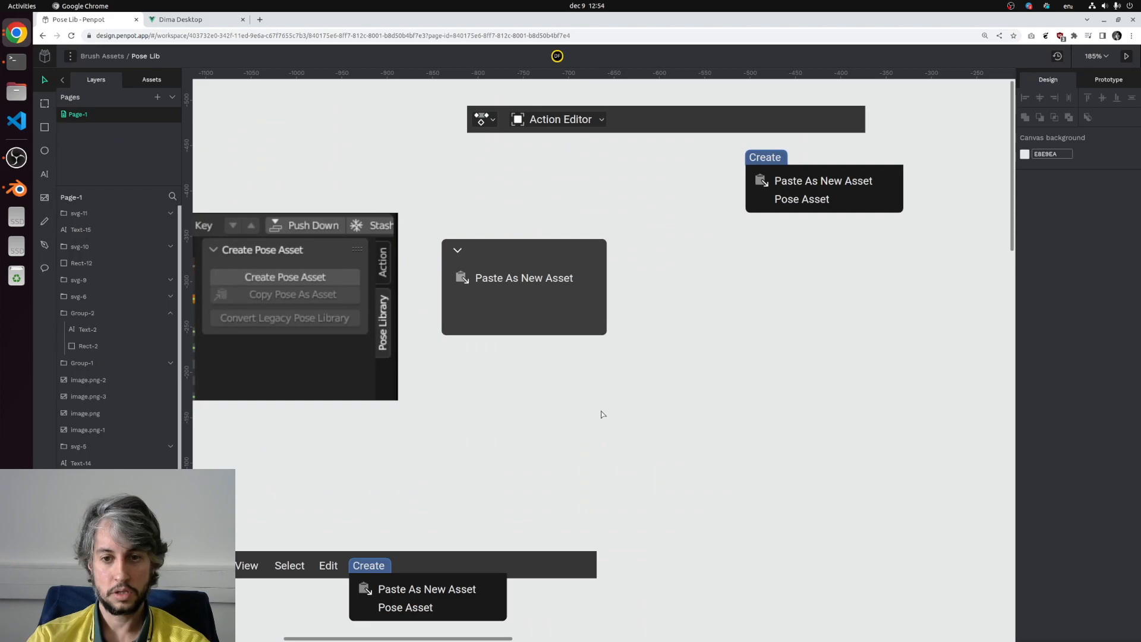
pyautogui.click(600, 411)
pyautogui.scroll(4, 609, 414)
pyautogui.moveTo(624, 417); pyautogui.dragTo(582, 141)
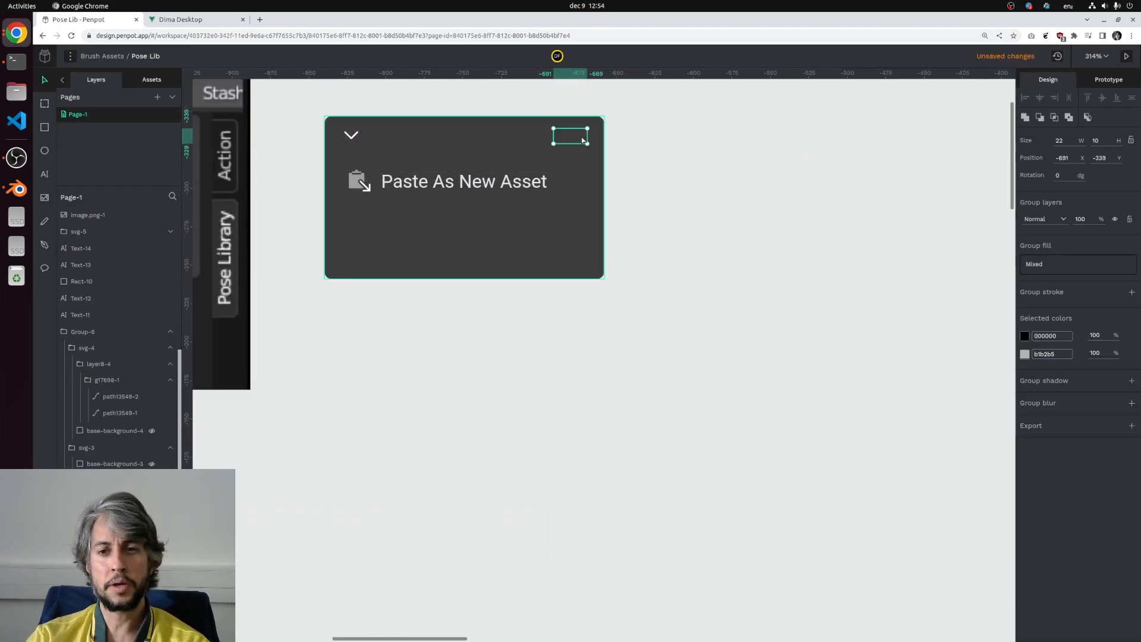
pyautogui.hotkey('ctrl', 'shift', 'Up')
pyautogui.moveTo(616, 183); pyautogui.dragTo(796, 259)
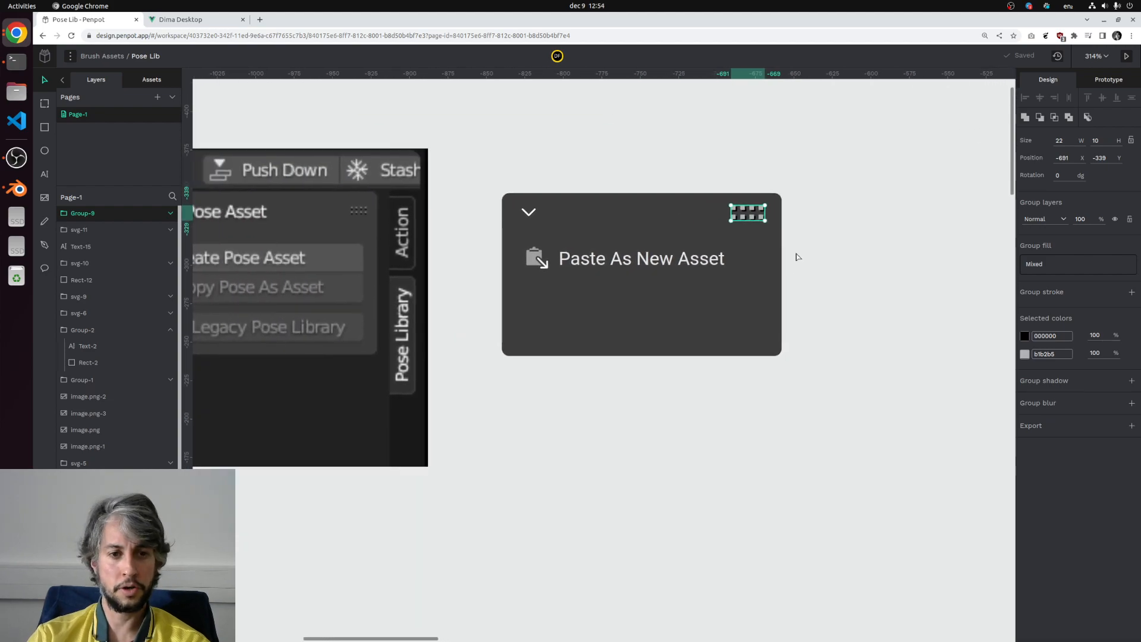
# Step: Shrink the panel's grip dots group to 14 by 6, keeping its lower-left corner in place
pyautogui.scroll(6, 784, 228)
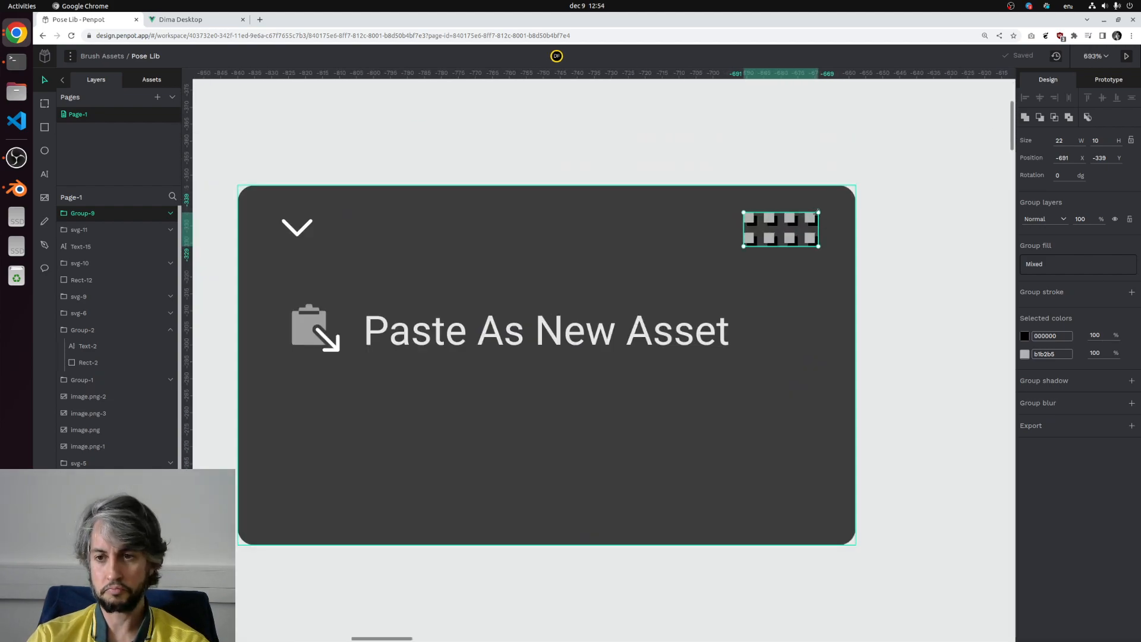
pyautogui.moveTo(812, 212); pyautogui.dragTo(765, 230)
pyautogui.scroll(8, 777, 241)
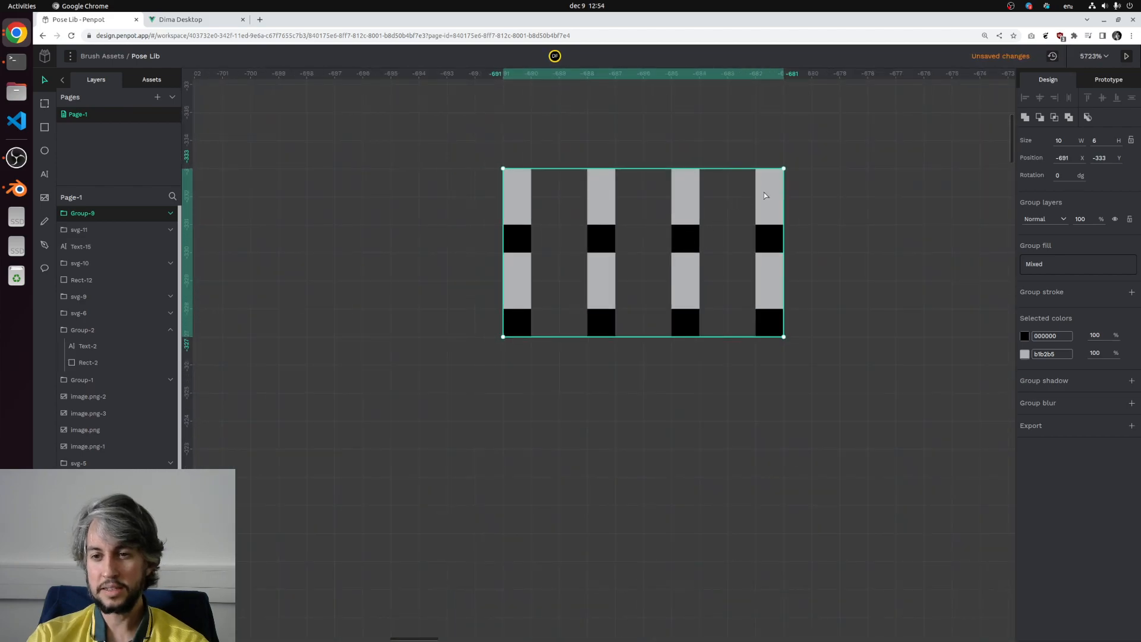
pyautogui.moveTo(783, 168); pyautogui.dragTo(746, 240)
pyautogui.moveTo(751, 286); pyautogui.dragTo(900, 166)
pyautogui.scroll(-8, 727, 297)
pyautogui.scroll(-2, 727, 297)
pyautogui.scroll(5, 722, 291)
pyautogui.scroll(-3, 720, 285)
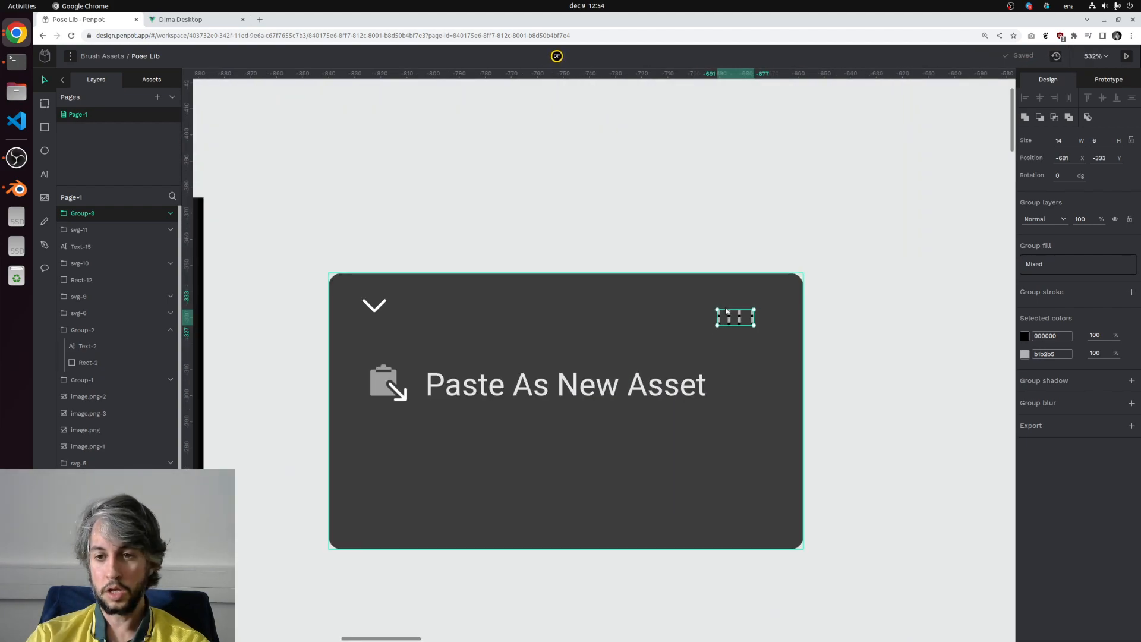
# Step: Scale the panel's grip dots group down further in both width and height, and deselect it
pyautogui.scroll(4, 726, 310)
pyautogui.moveTo(713, 312); pyautogui.dragTo(689, 340)
pyautogui.scroll(-4, 689, 339)
pyautogui.scroll(-2, 802, 339)
pyautogui.click(772, 347)
pyautogui.scroll(8, 654, 321)
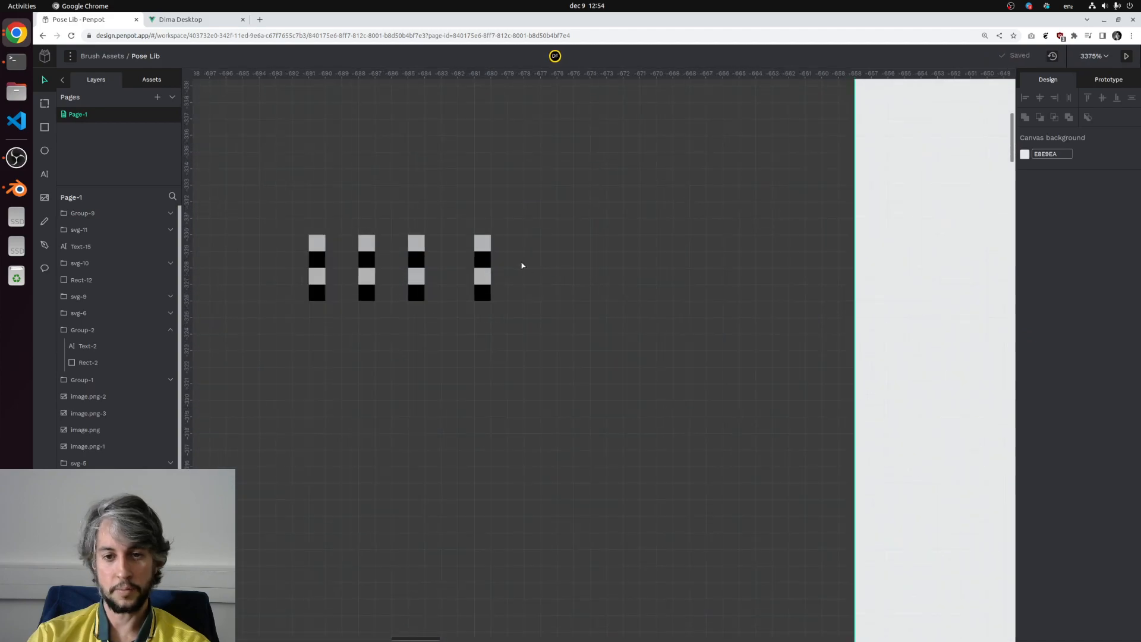
# Step: Move all four squares of the grip dots' rightmost column 1 px left to even out the column spacing
pyautogui.keyDown('ctrl'); pyautogui.click(482, 249); pyautogui.keyUp('ctrl')
pyautogui.keyDown('ctrl'); pyautogui.keyDown('shift'); pyautogui.click(484, 263); pyautogui.keyUp('shift'); pyautogui.keyUp('ctrl')
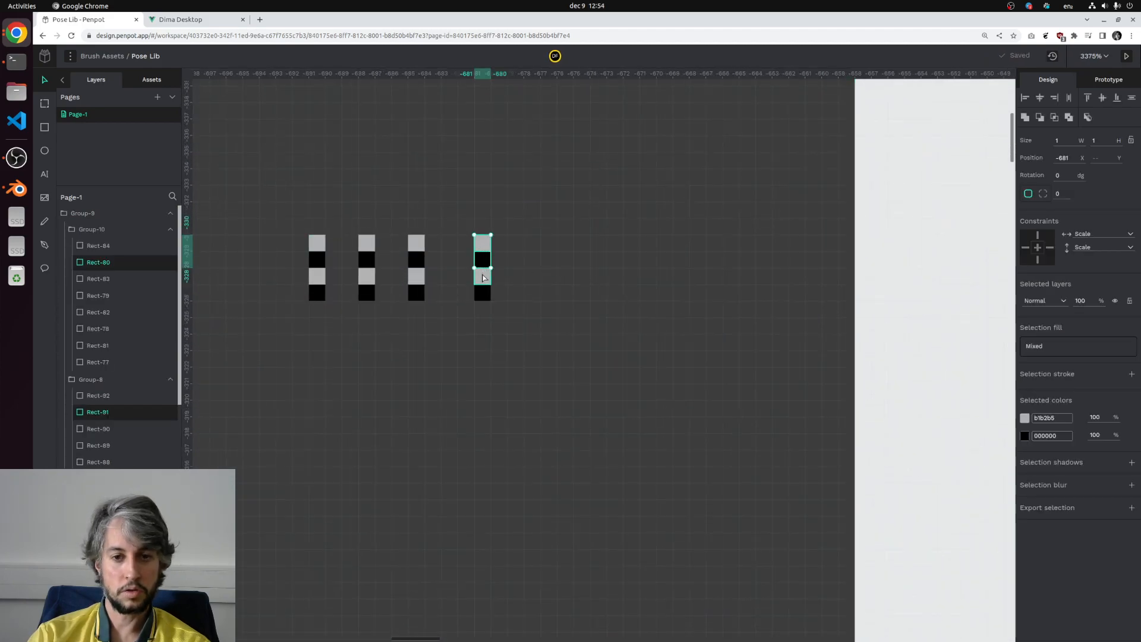
pyautogui.keyDown('ctrl'); pyautogui.keyDown('shift'); pyautogui.click(483, 278); pyautogui.keyUp('shift'); pyautogui.keyUp('ctrl')
pyautogui.keyDown('ctrl'); pyautogui.keyDown('shift'); pyautogui.click(482, 292); pyautogui.keyUp('shift'); pyautogui.keyUp('ctrl')
pyautogui.press('Left')
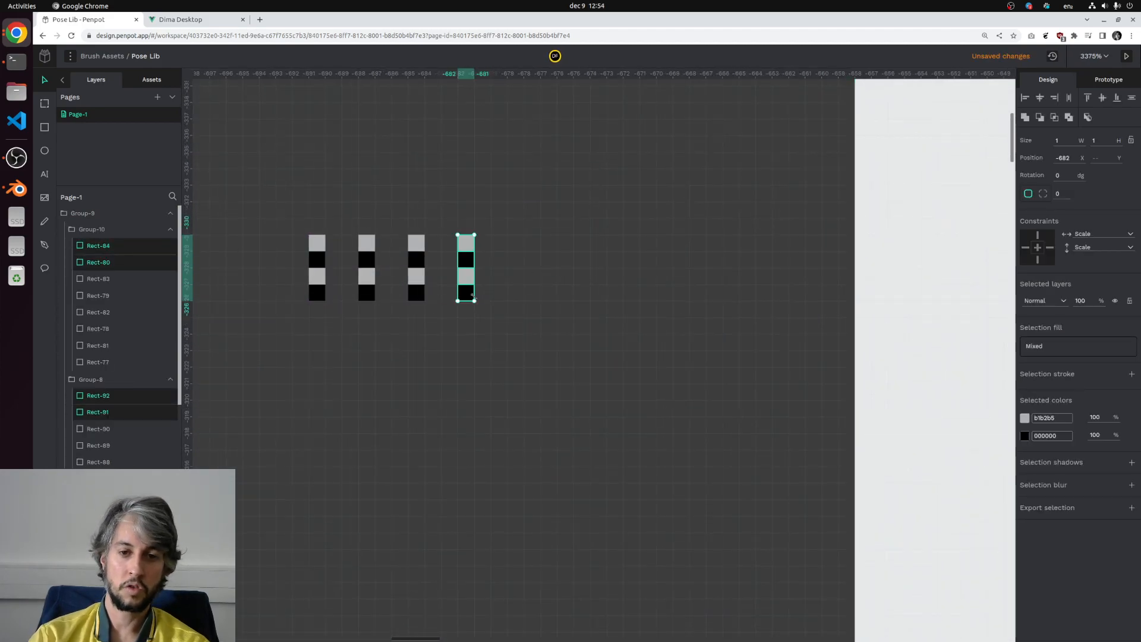
pyautogui.scroll(-4, 473, 297)
pyautogui.click(594, 324)
pyautogui.moveTo(433, 293); pyautogui.dragTo(398, 284)
pyautogui.click(473, 331)
pyautogui.scroll(-3, 475, 330)
pyautogui.moveTo(540, 326); pyautogui.dragTo(865, 295)
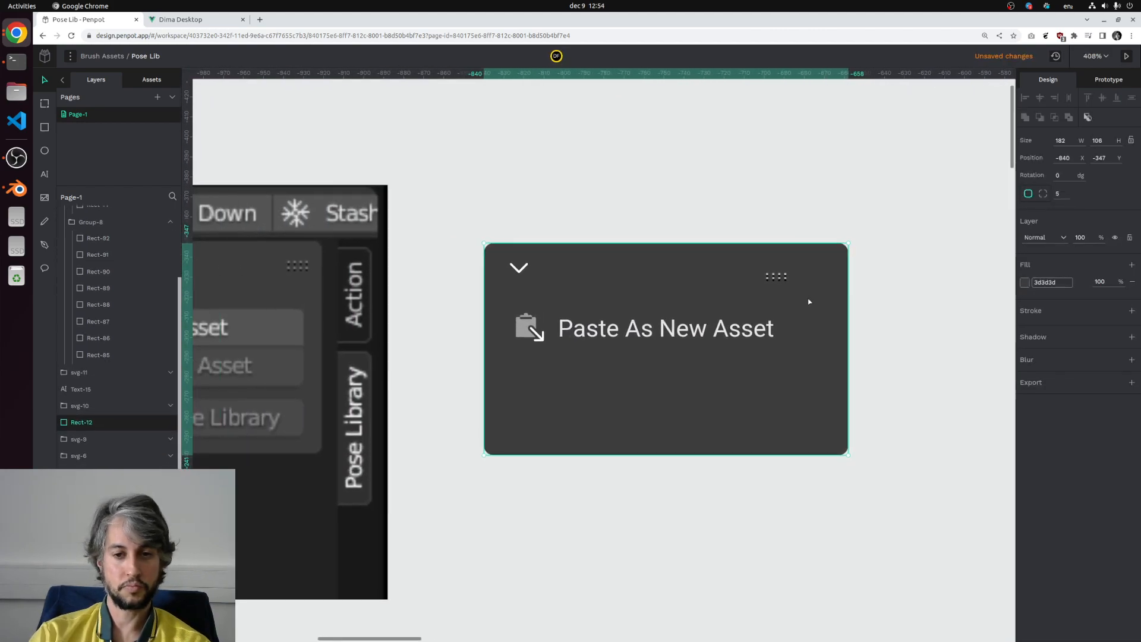
pyautogui.scroll(-1, 809, 301)
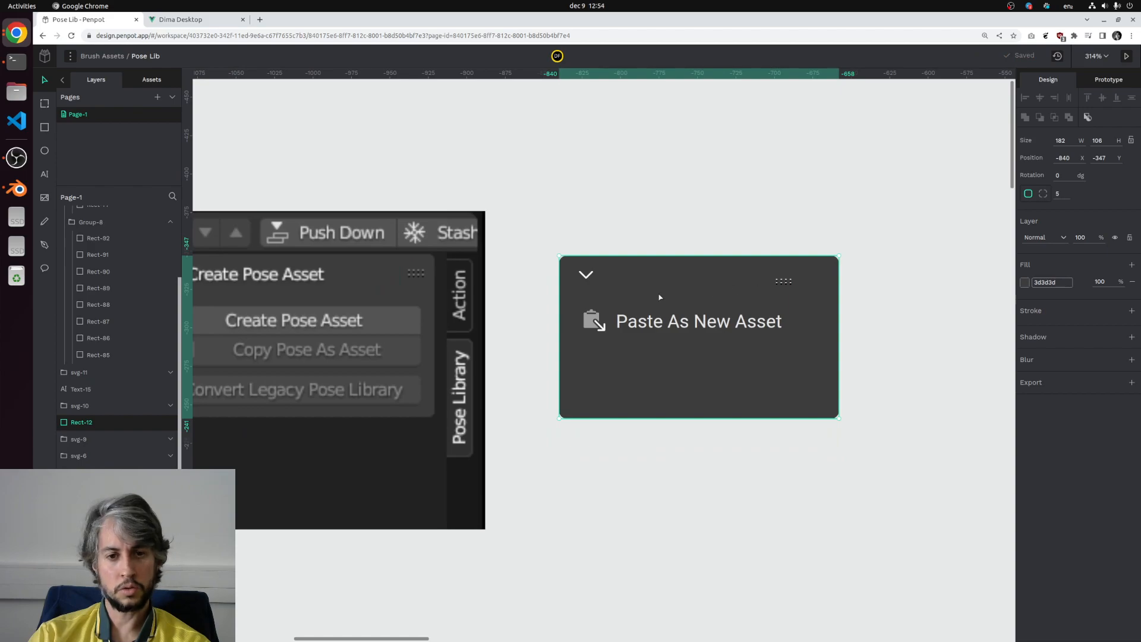
pyautogui.moveTo(593, 390); pyautogui.dragTo(451, 391)
pyautogui.hotkey('ctrl', 'z')
pyautogui.click(643, 456)
pyautogui.moveTo(587, 430); pyautogui.dragTo(695, 447)
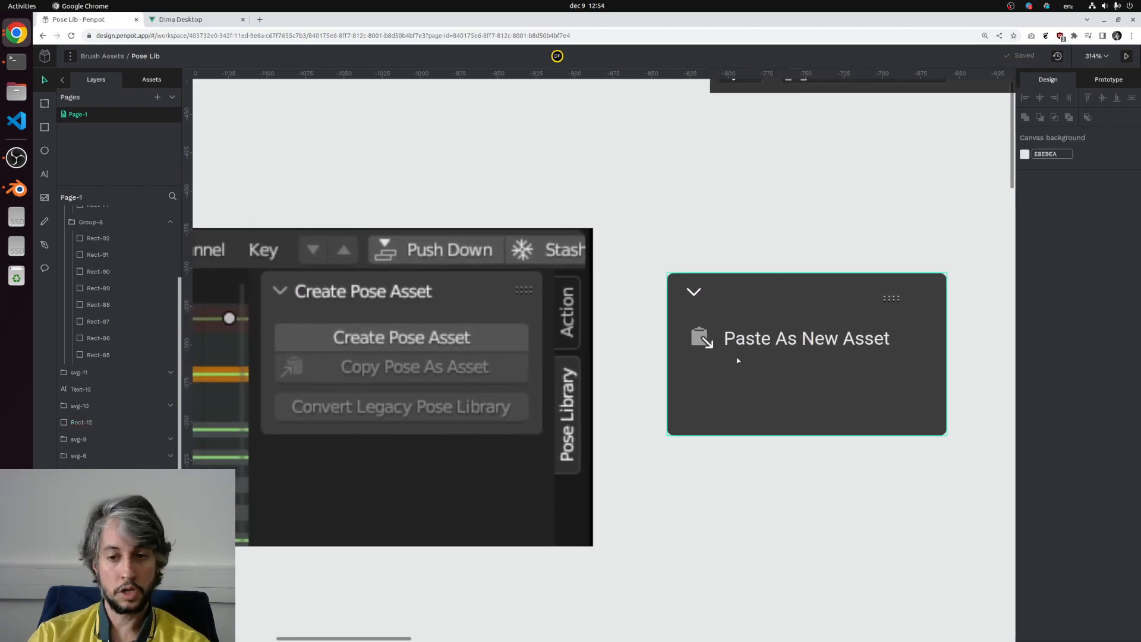
# Step: Replace the dark grey panel's "Paste As New Asset" label with "Copy Pose as Asset"
pyautogui.doubleClick(740, 337)
pyautogui.doubleClick(740, 337)
pyautogui.write('Create')
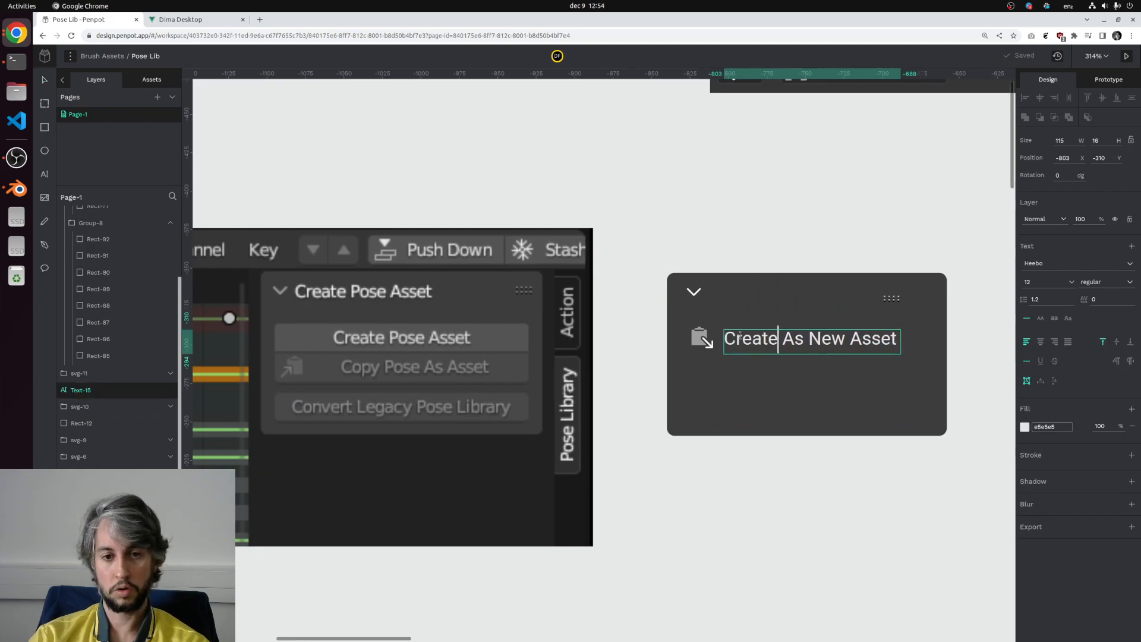
pyautogui.hotkey('ctrl', 'a')
pyautogui.write('Copy Pose AS A')
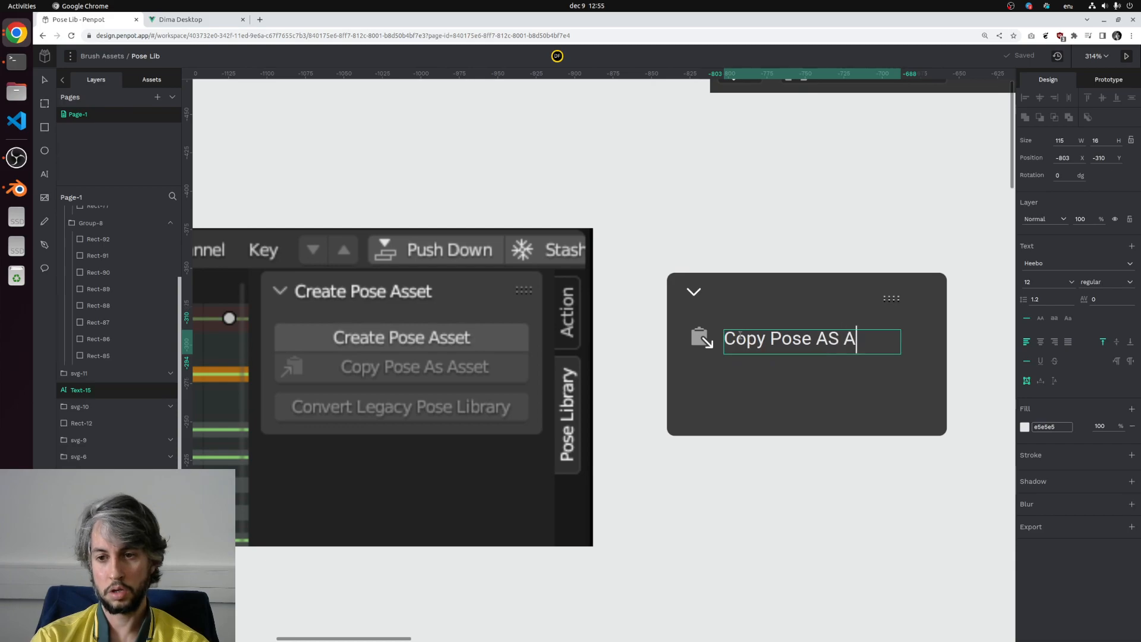
pyautogui.write('sset')
pyautogui.hotkey('shift', 'Right')
pyautogui.write('a')
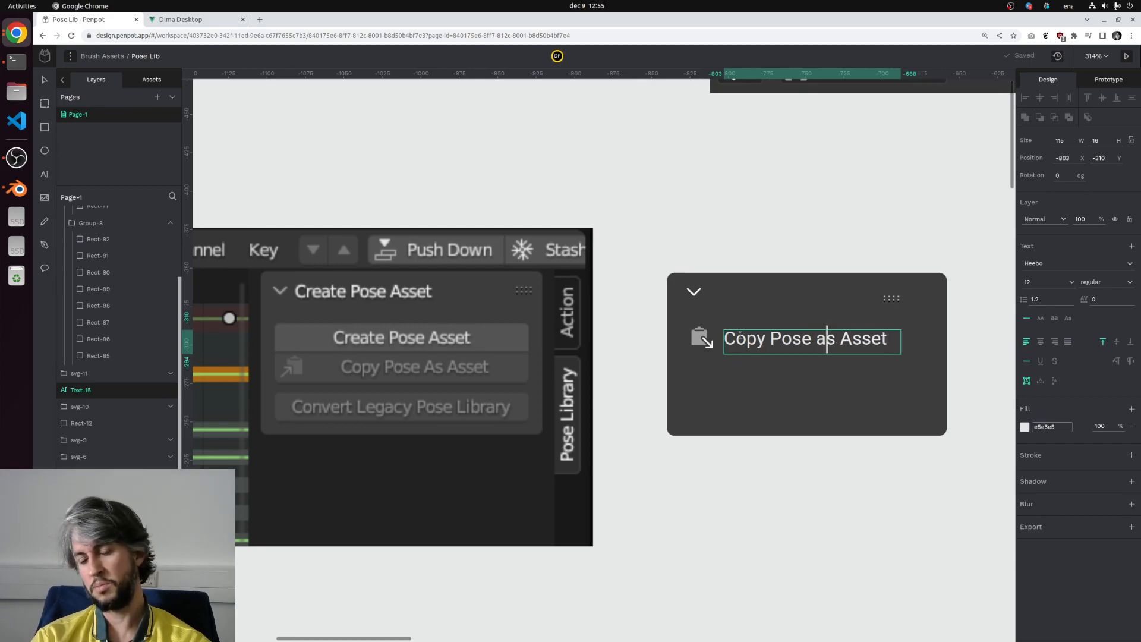
# Step: Try rewording the Create menu's first item as "Paste as New Asset" and undo the change
pyautogui.scroll(-5, 740, 335)
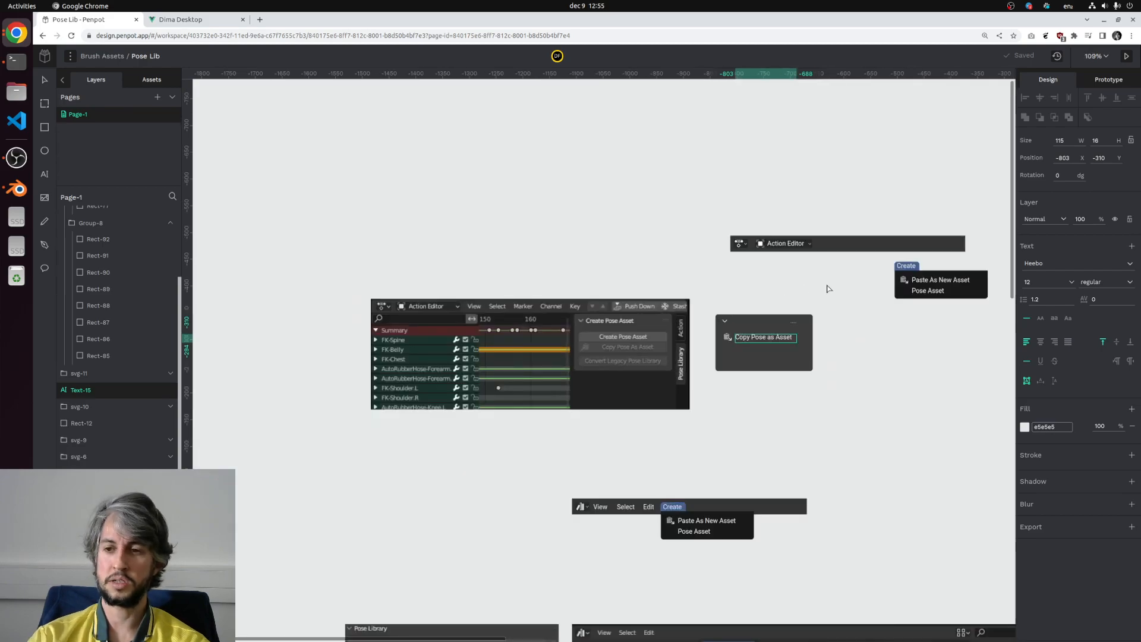
pyautogui.scroll(6, 951, 283)
pyautogui.doubleClick(933, 284)
pyautogui.click(881, 286)
pyautogui.press('BackSpace')
pyautogui.write('a')
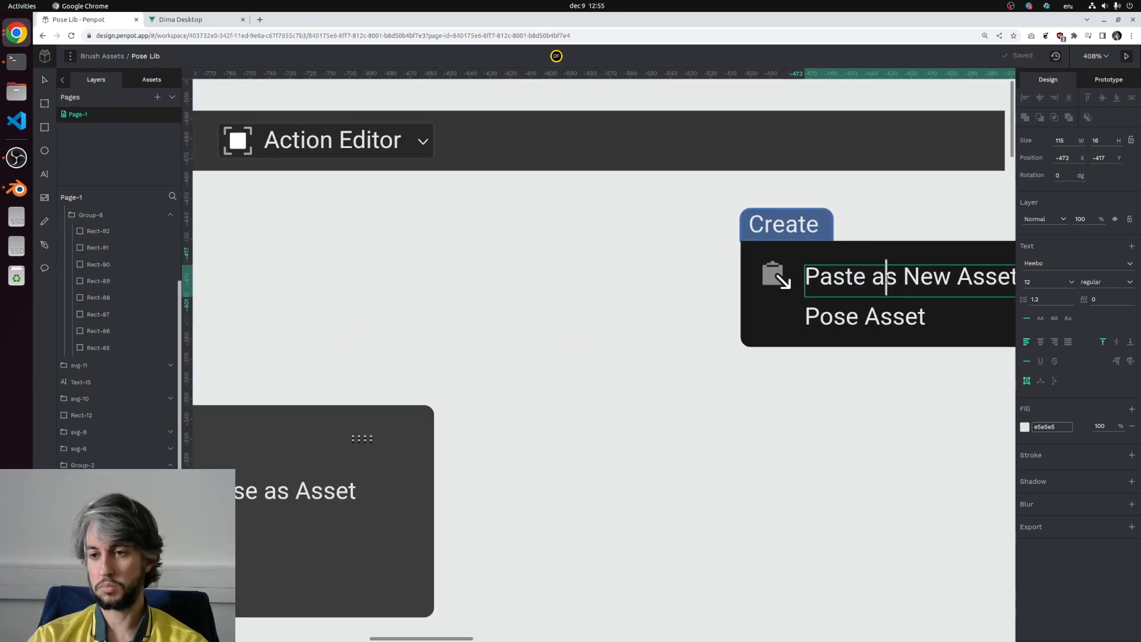
pyautogui.press('Escape')
pyautogui.scroll(-2, 802, 425)
pyautogui.click(808, 417)
pyautogui.hotkey('ctrl', 'z')
pyautogui.hotkey('ctrl', 'z')
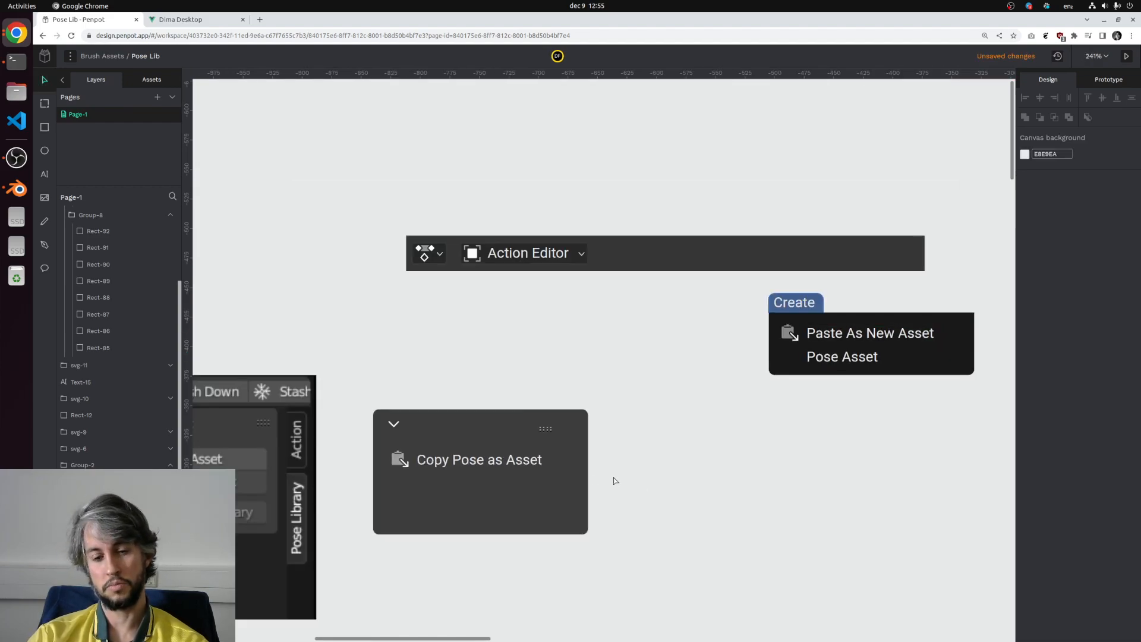
pyautogui.hotkey('ctrl', 'shift', 'z')
# Step: Capitalize "As" in the panel's label so it reads "Copy Pose As Asset"
pyautogui.scroll(4, 502, 476)
pyautogui.doubleClick(483, 443)
pyautogui.click(484, 443)
pyautogui.press('BackSpace')
pyautogui.write('A')
pyautogui.press('Escape')
pyautogui.scroll(-5, 812, 411)
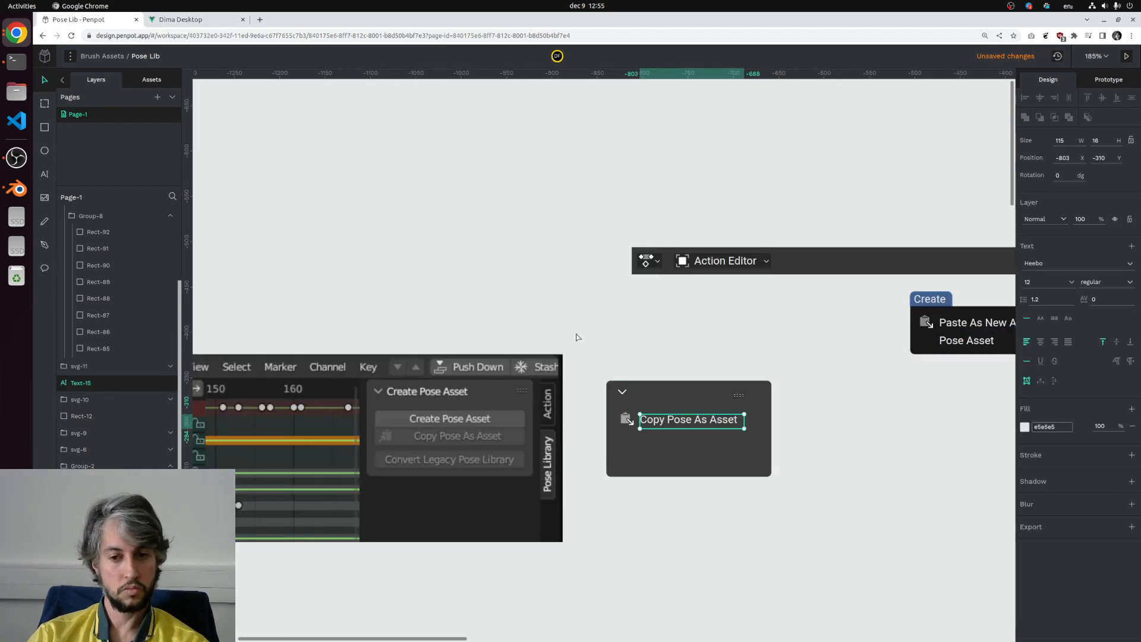
# Step: Switch to the Blender icons page, search for "copy", and copy the SVG code of the clipboard icon under Editing
pyautogui.hotkey('ctrl', 'Tab')
pyautogui.doubleClick(130, 66)
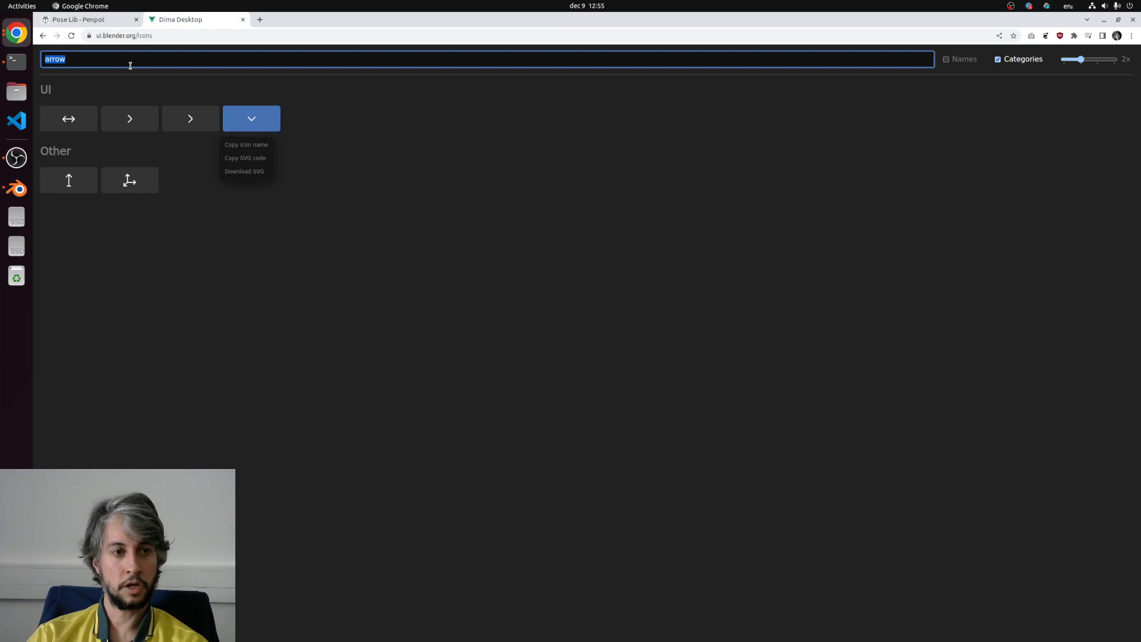
pyautogui.write('copy')
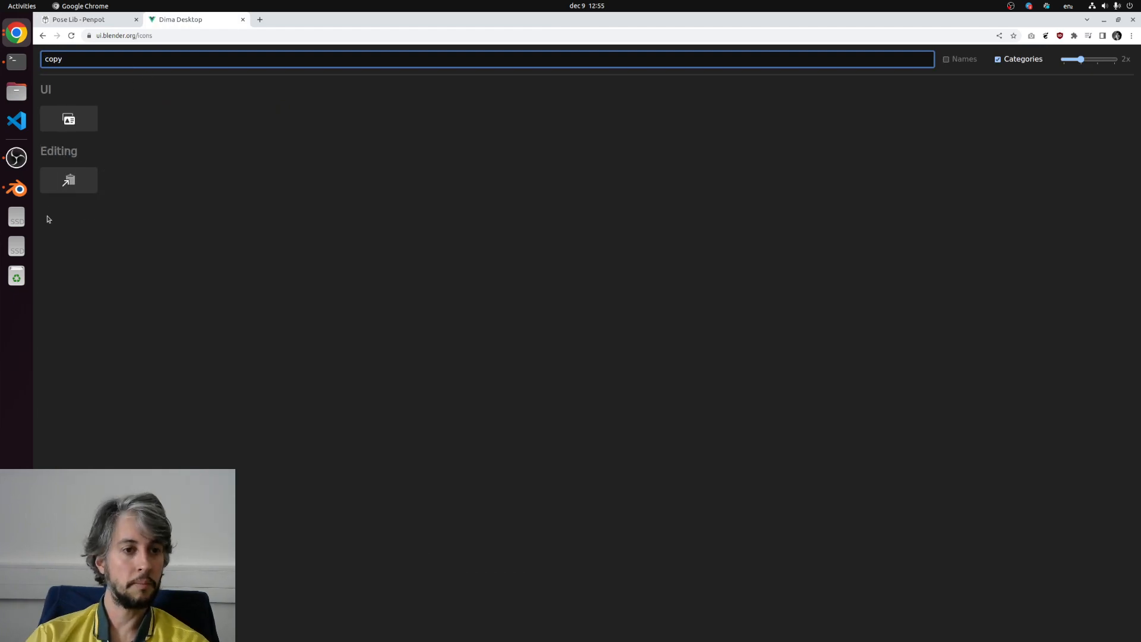
pyautogui.click(74, 177)
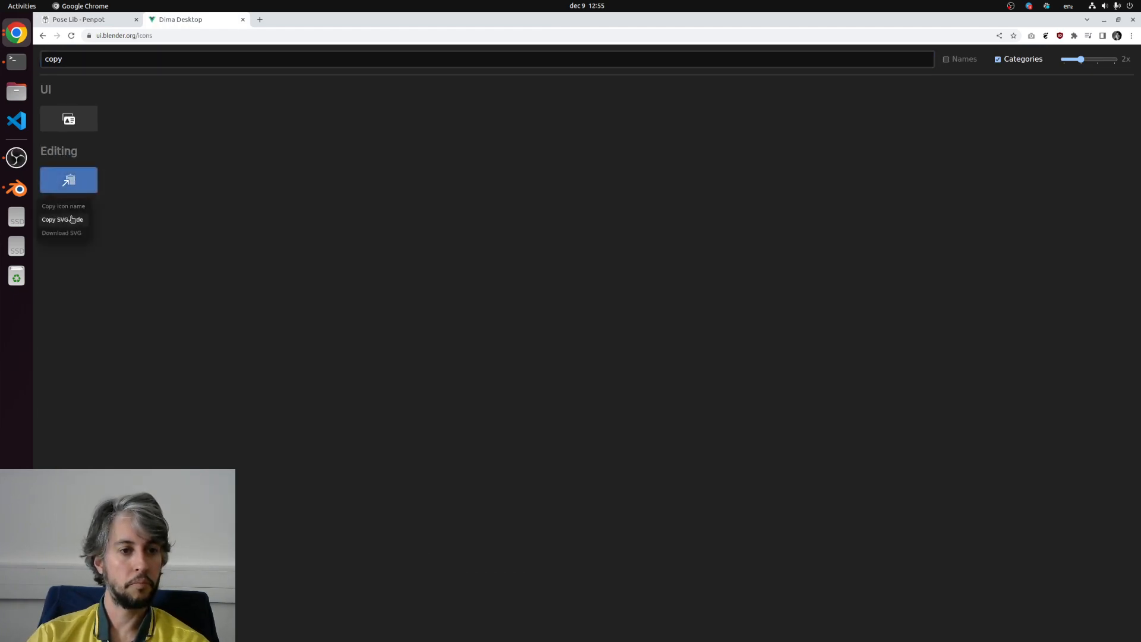
# Step: Back in the Pose Lib file, replace the paste icon beside the "Copy Pose As Asset" label with the copied clipboard icon
pyautogui.hotkey('ctrl', 'Tab')
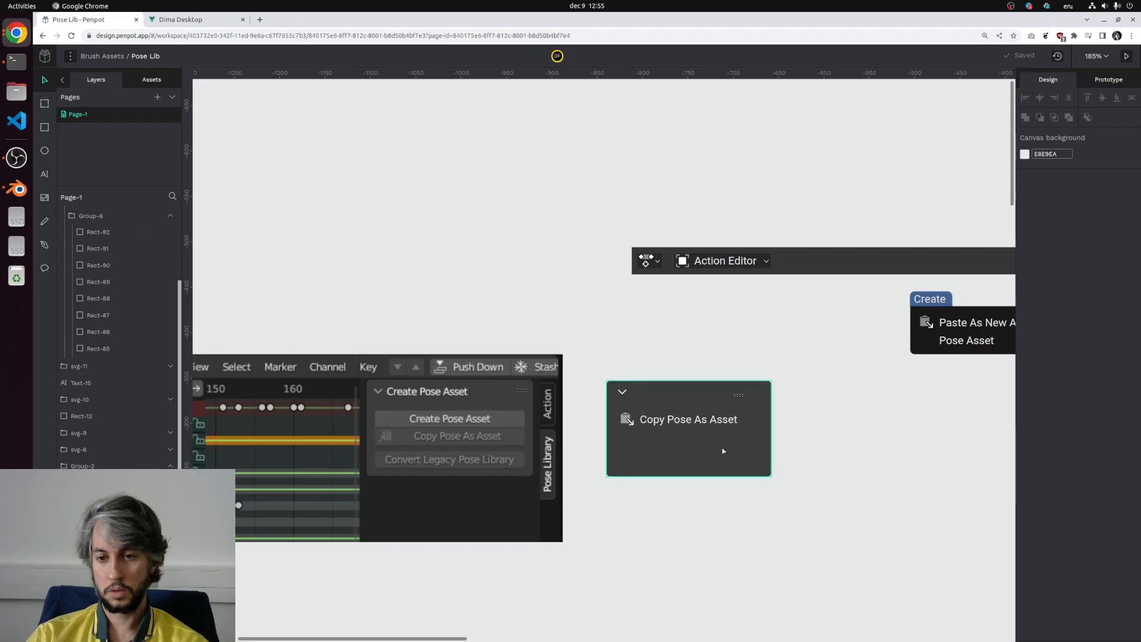
pyautogui.scroll(2, 723, 451)
pyautogui.keyDown('ctrl'); pyautogui.scroll(4, 650, 505); pyautogui.keyUp('ctrl')
pyautogui.hotkey('ctrl', 'v')
pyautogui.scroll(4, 638, 469)
pyautogui.click(603, 429)
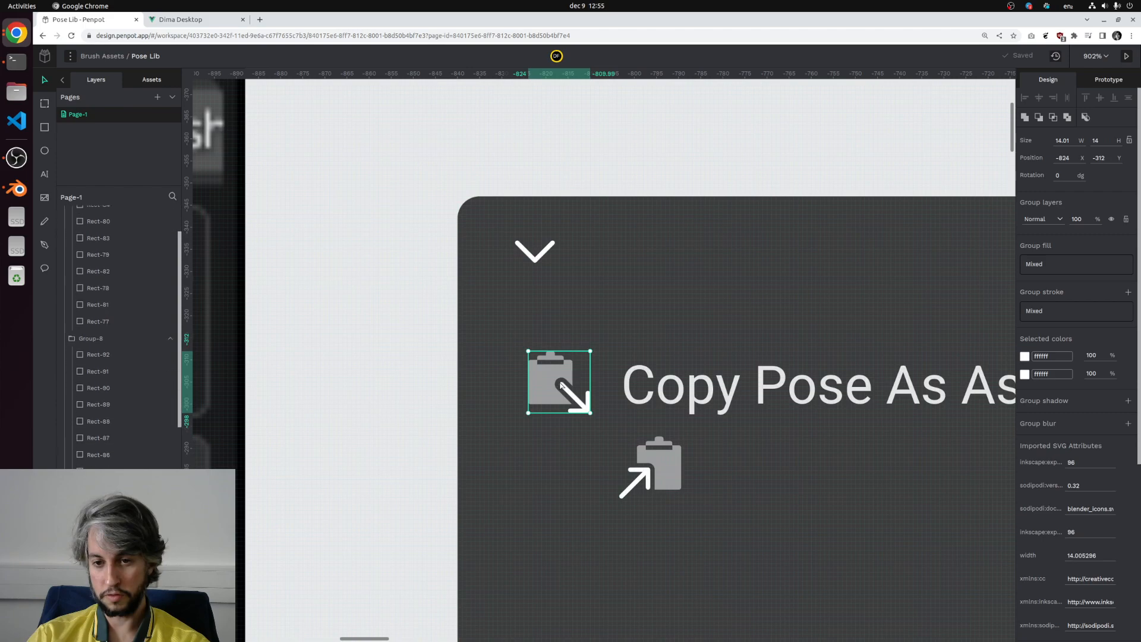
pyautogui.press('Delete')
pyautogui.moveTo(647, 458); pyautogui.dragTo(566, 373)
pyautogui.click(566, 373)
pyautogui.scroll(-4, 566, 374)
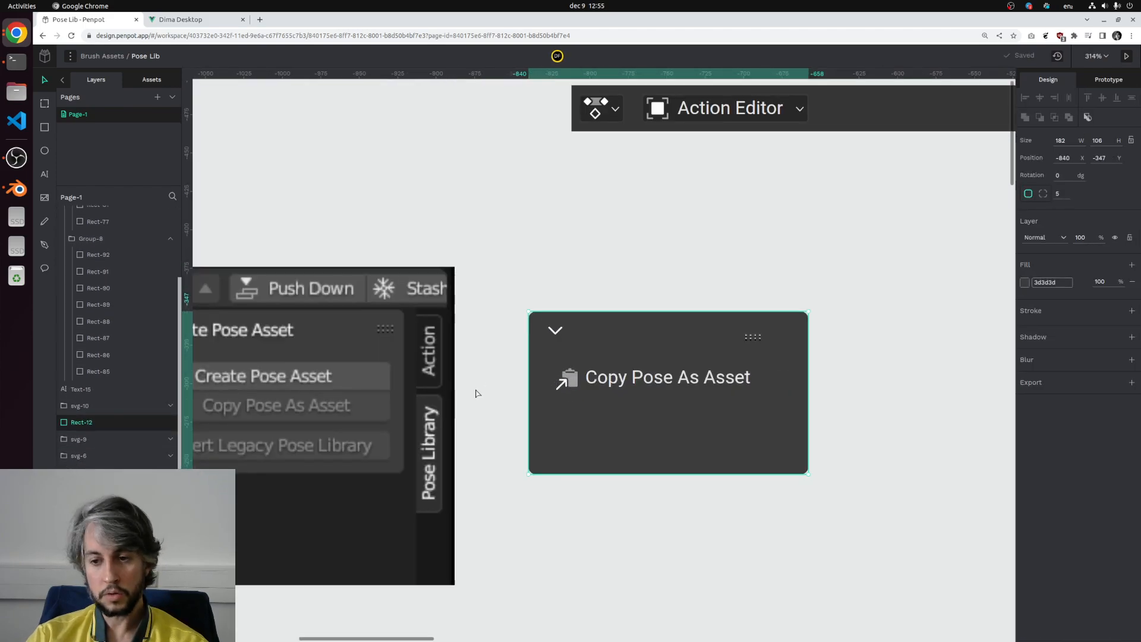
pyautogui.click(575, 512)
pyautogui.scroll(-2, 574, 493)
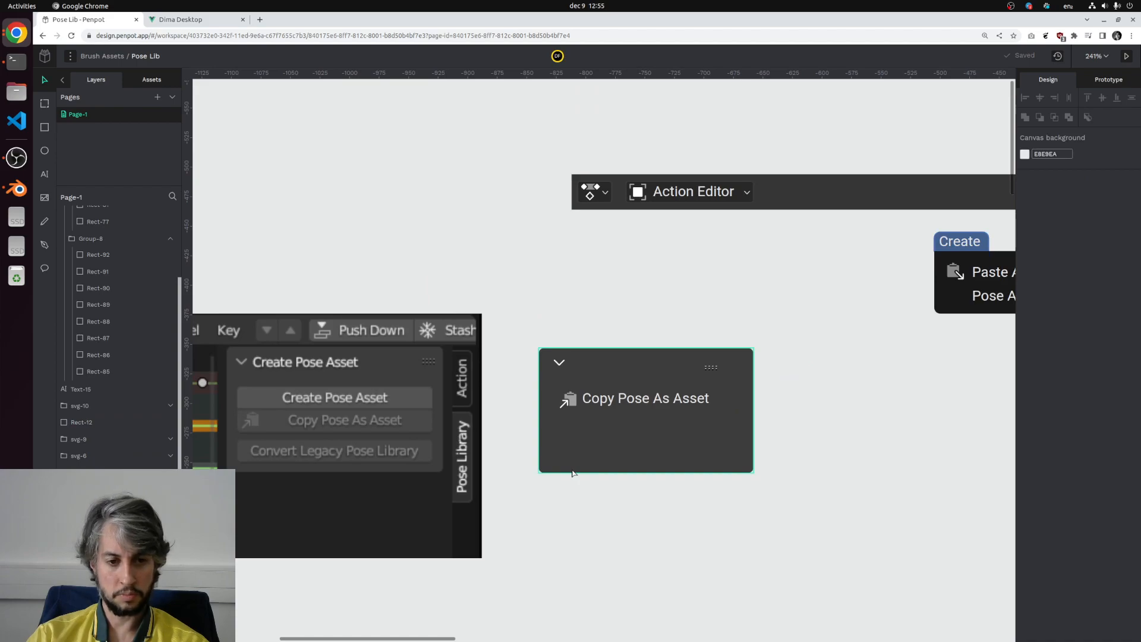
# Step: Draw a rectangle about 139 by 19 over the "Copy Pose As Asset" row and send it behind the icon and label
pyautogui.scroll(1, 573, 473)
pyautogui.scroll(-1, 573, 472)
pyautogui.scroll(2, 551, 400)
pyautogui.click(44, 127)
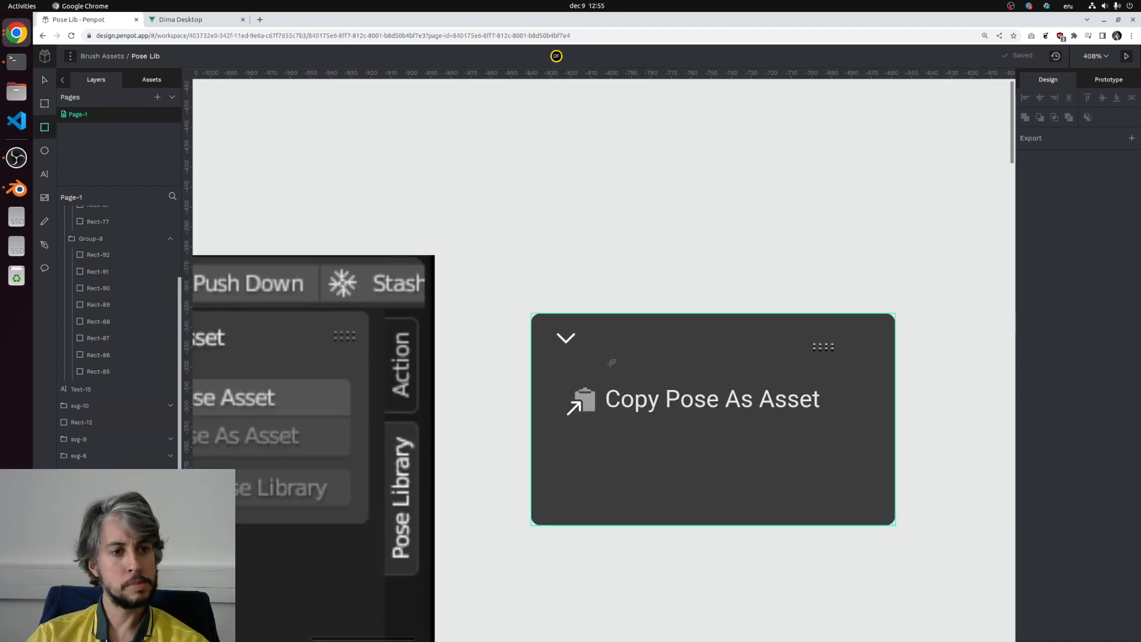
pyautogui.moveTo(558, 387)
pyautogui.mouseDown()
pyautogui.moveTo(815, 432)
pyautogui.moveTo(835, 424)
pyautogui.mouseUp()
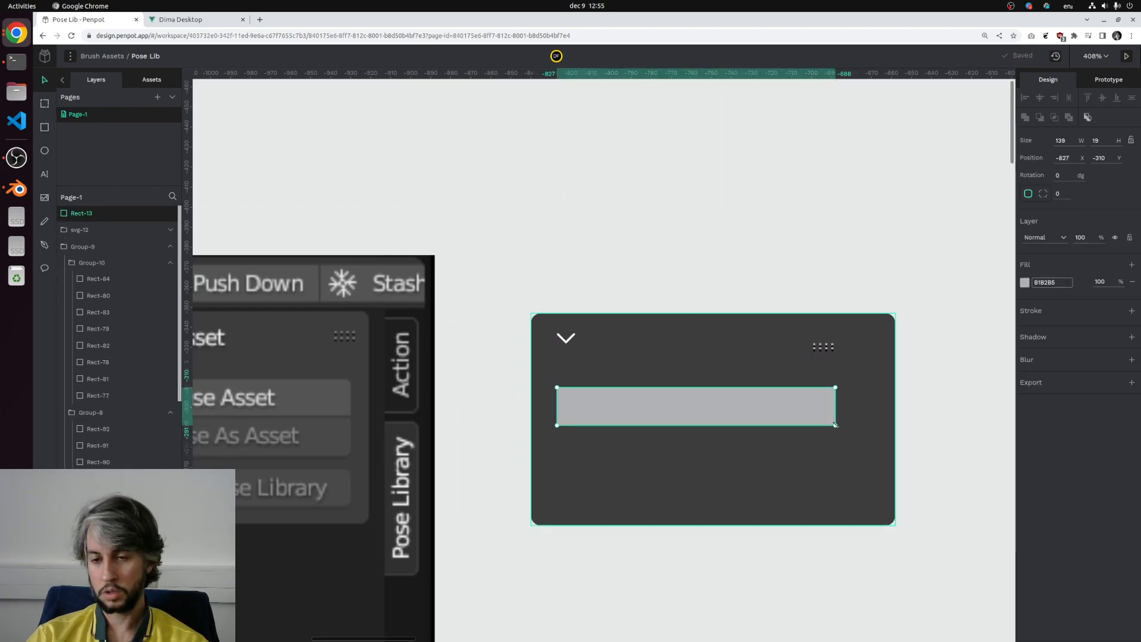
pyautogui.hotkey('ctrl', 'Down')
pyautogui.hotkey('ctrl', 'Down')
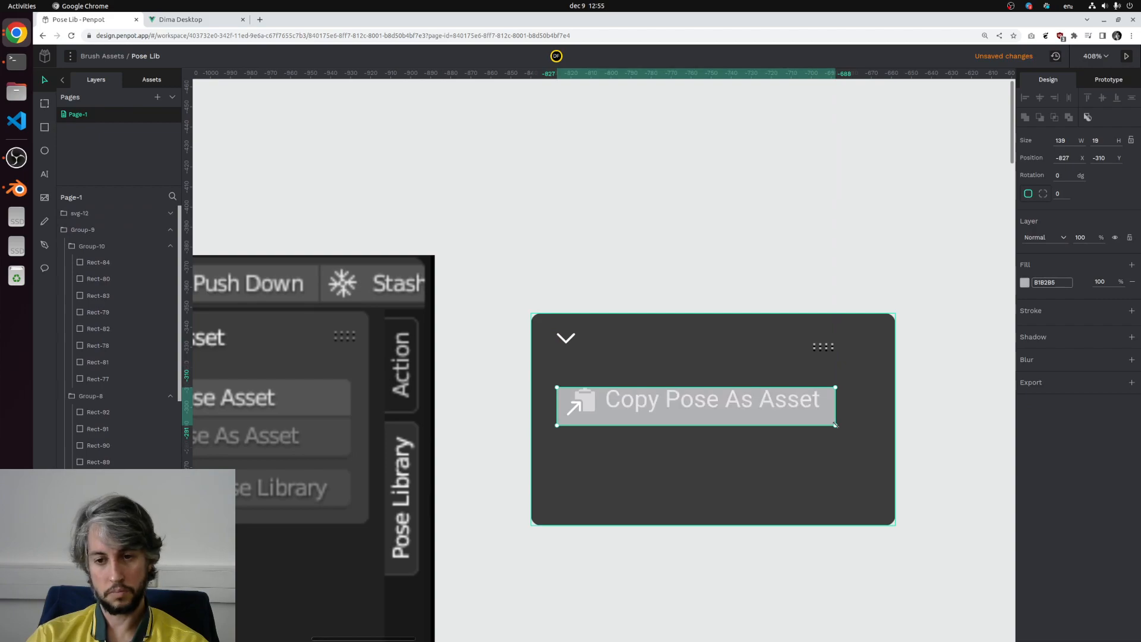
# Step: Fill the row's rectangle with grey 545454 sampled from the screenshot's Create Pose Asset button, and nudge it up 3 px
pyautogui.click(1025, 283)
pyautogui.click(911, 268)
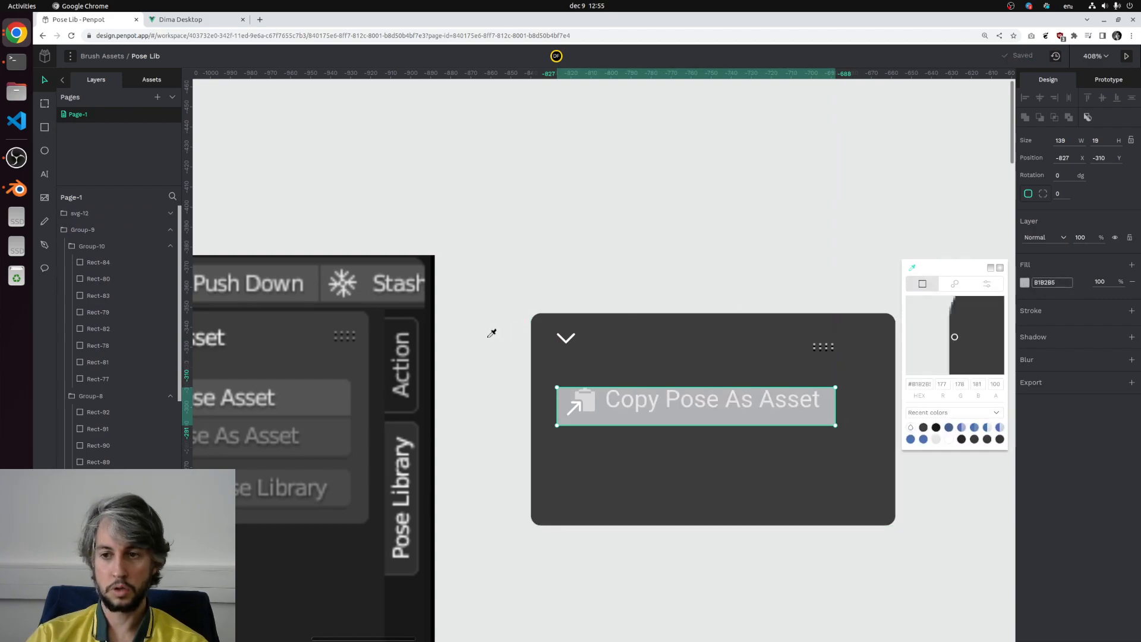
pyautogui.click(318, 397)
pyautogui.click(858, 395)
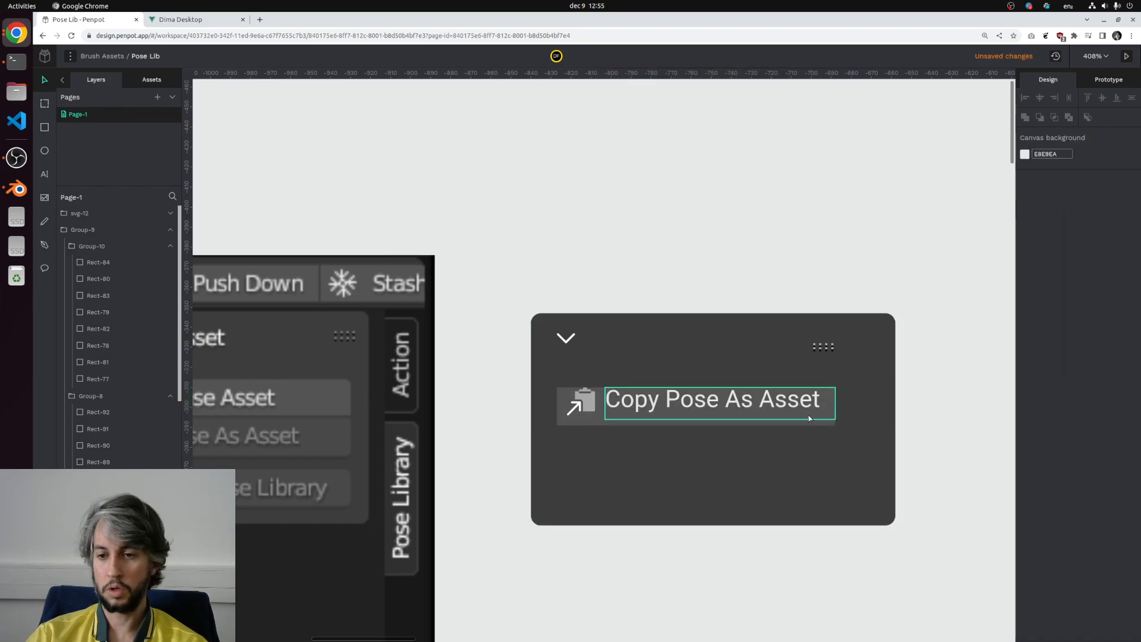
pyautogui.click(584, 424)
pyautogui.press('Up')
pyautogui.scroll(-3, 719, 369)
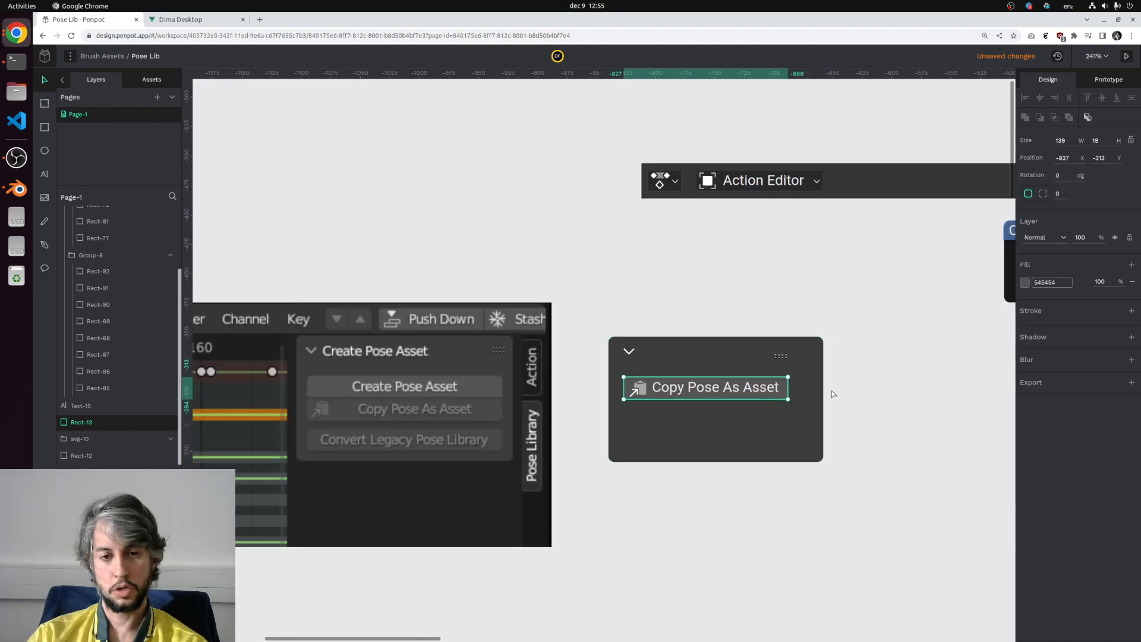
# Step: Narrow the dark grey panel to about 158 wide from its right edge, and round the button rectangle's corners by 5
pyautogui.scroll(4, 832, 393)
pyautogui.click(808, 389)
pyautogui.moveTo(811, 382); pyautogui.dragTo(750, 382)
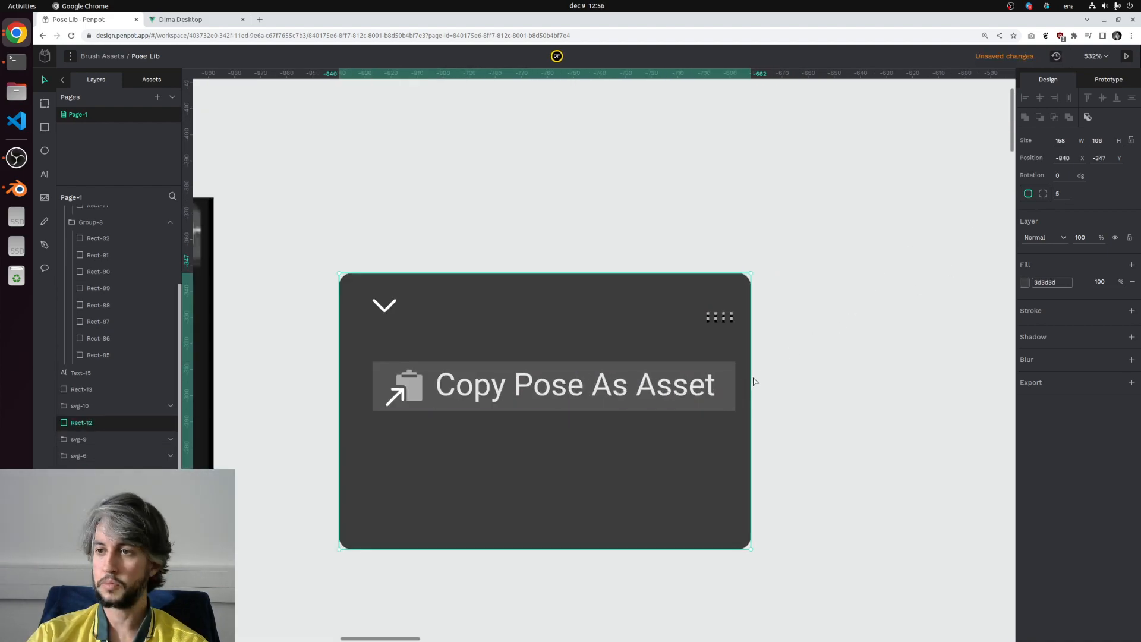
pyautogui.click(728, 380)
pyautogui.write('5')
pyautogui.press('Escape')
pyautogui.scroll(-4, 856, 305)
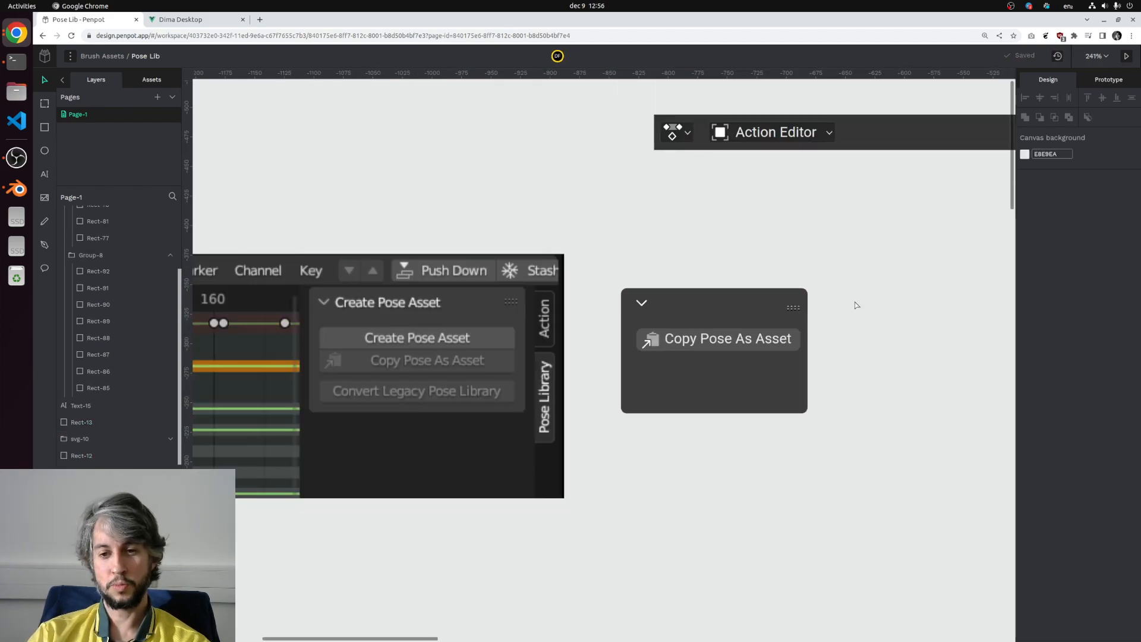
# Step: Duplicate the "Copy Pose As Asset" label into the panel's header and align it beside the chevron
pyautogui.scroll(5, 660, 339)
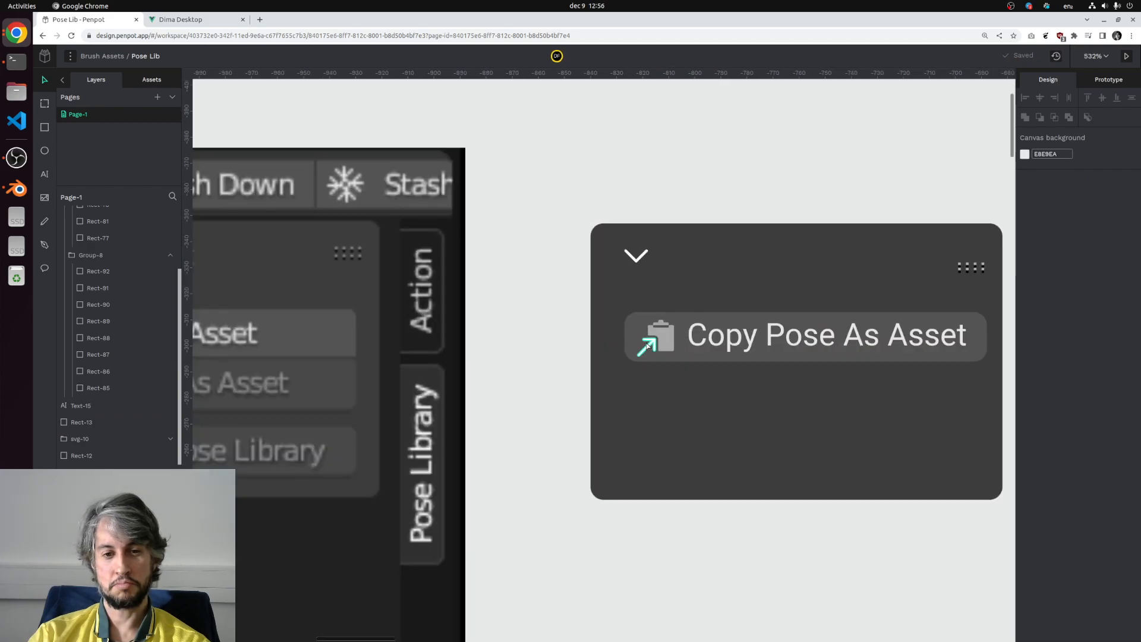
pyautogui.scroll(-3, 664, 337)
pyautogui.click(716, 334)
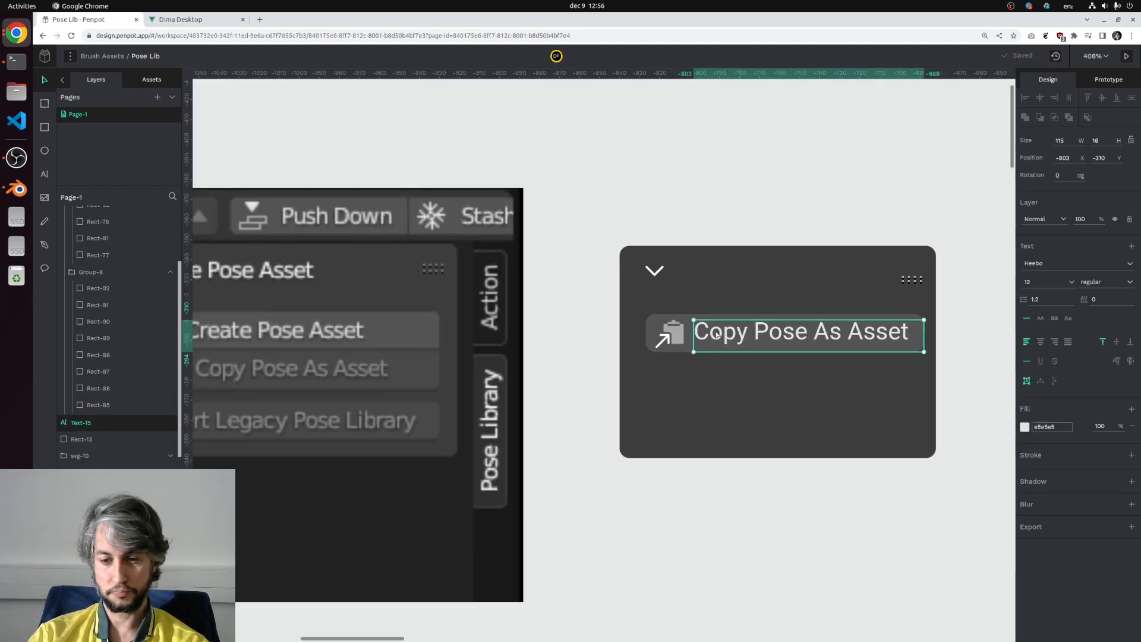
pyautogui.moveTo(716, 333); pyautogui.dragTo(705, 273)
pyautogui.scroll(-1, 703, 270)
pyautogui.press('Down')
pyautogui.press('Up')
pyautogui.press('Right')
# Step: Change the panel header's duplicated label to "Create Pose Asset"
pyautogui.doubleClick(703, 271)
pyautogui.hotkey('ctrl', 'a')
pyautogui.write('Create Pose Asset')
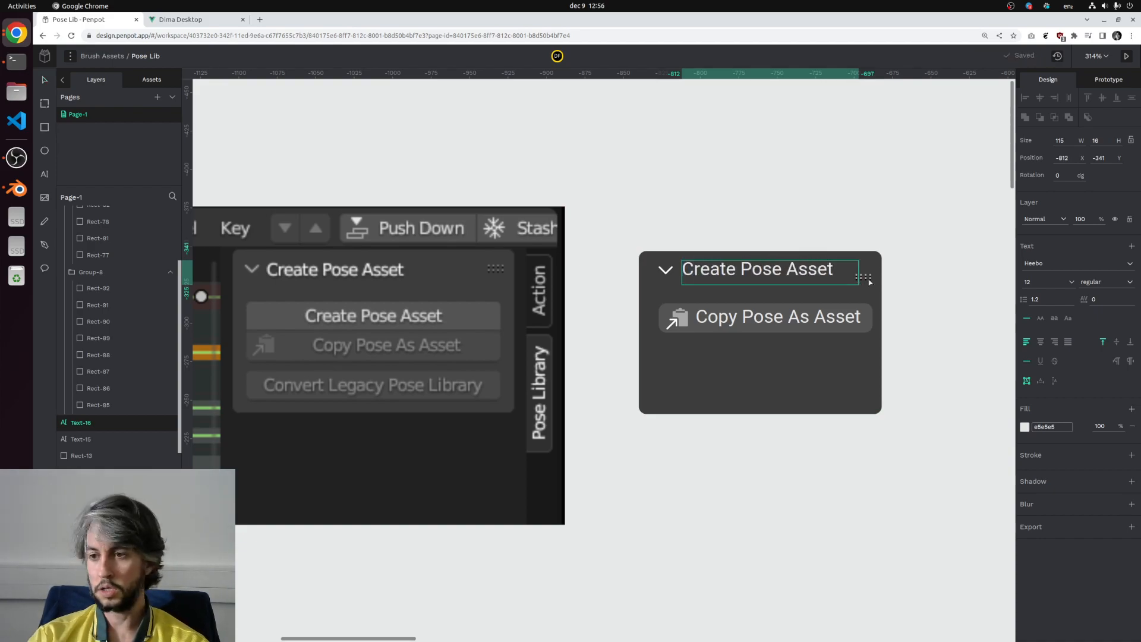
pyautogui.click(920, 313)
pyautogui.click(910, 257)
# Step: Widen the dark grey panel to about 186 from its right edge
pyautogui.moveTo(858, 254); pyautogui.dragTo(785, 231)
pyautogui.click(751, 266)
pyautogui.click(807, 277)
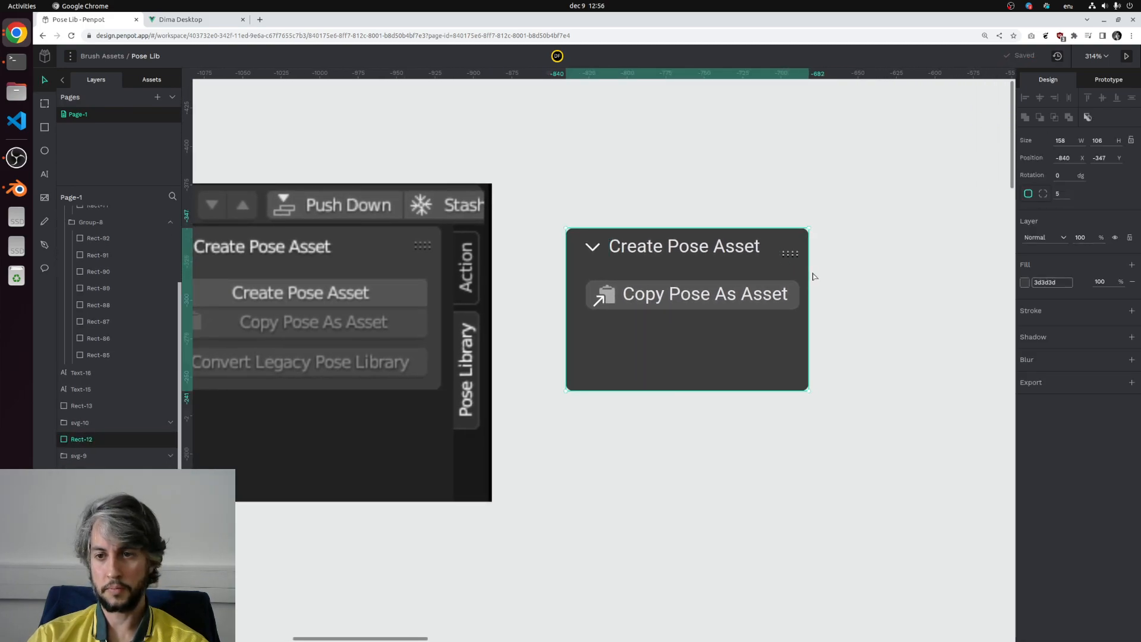
pyautogui.moveTo(807, 277); pyautogui.dragTo(850, 271)
pyautogui.hotkey('ctrl', 'z')
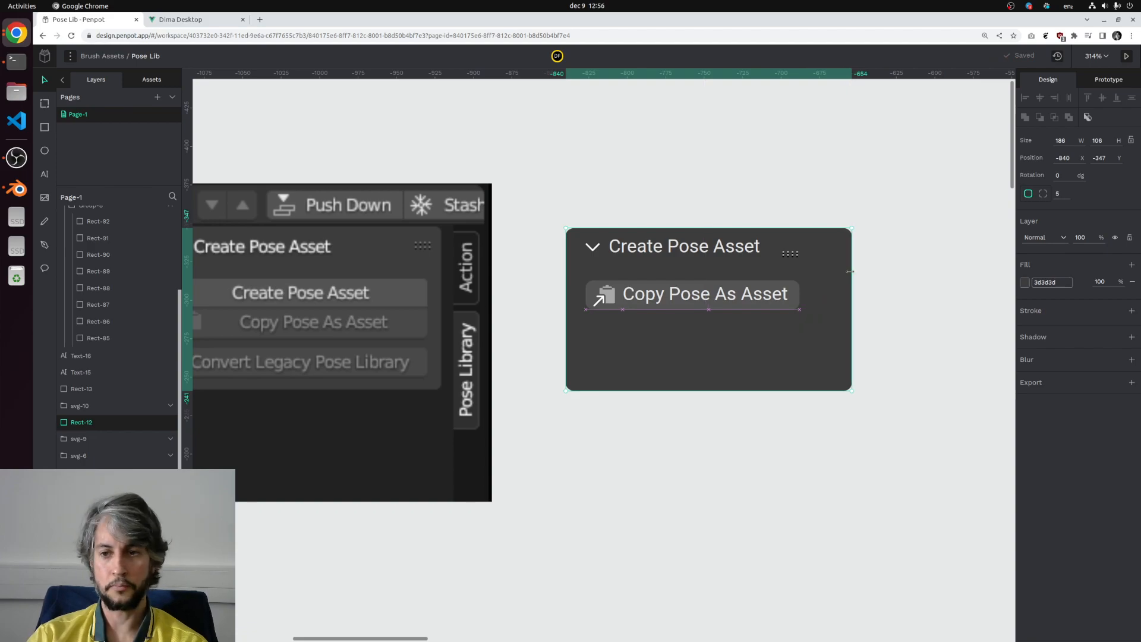
# Step: Move the grip dots group to the right end of the panel header, level with the "Create Pose Asset" title
pyautogui.scroll(3, 791, 262)
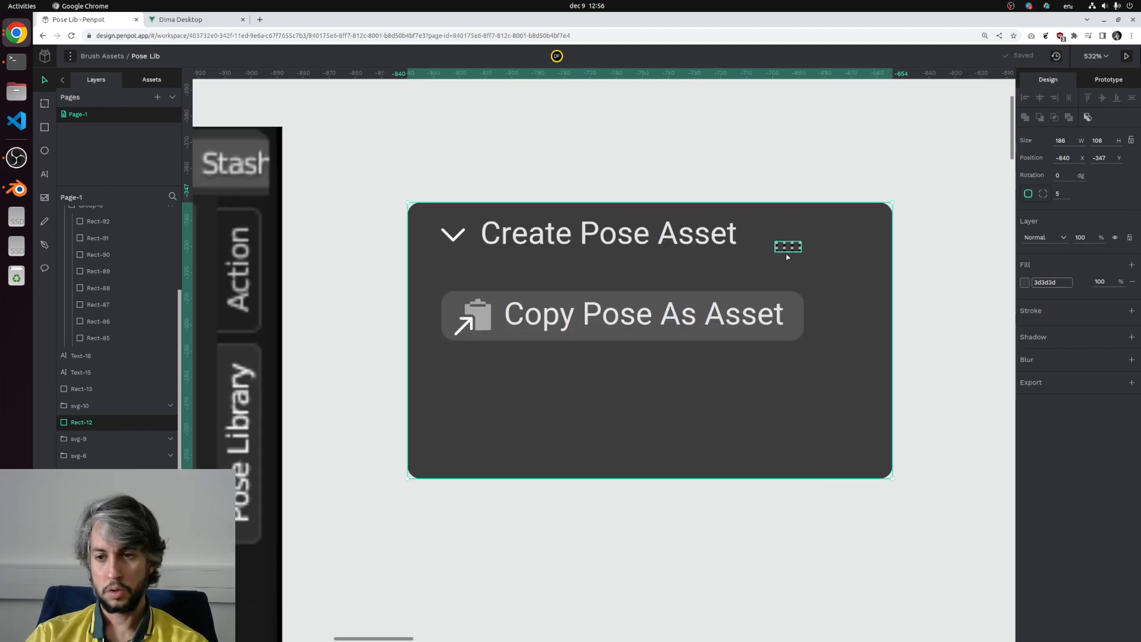
pyautogui.click(790, 255)
pyautogui.scroll(-2, 789, 252)
pyautogui.scroll(-2, 789, 249)
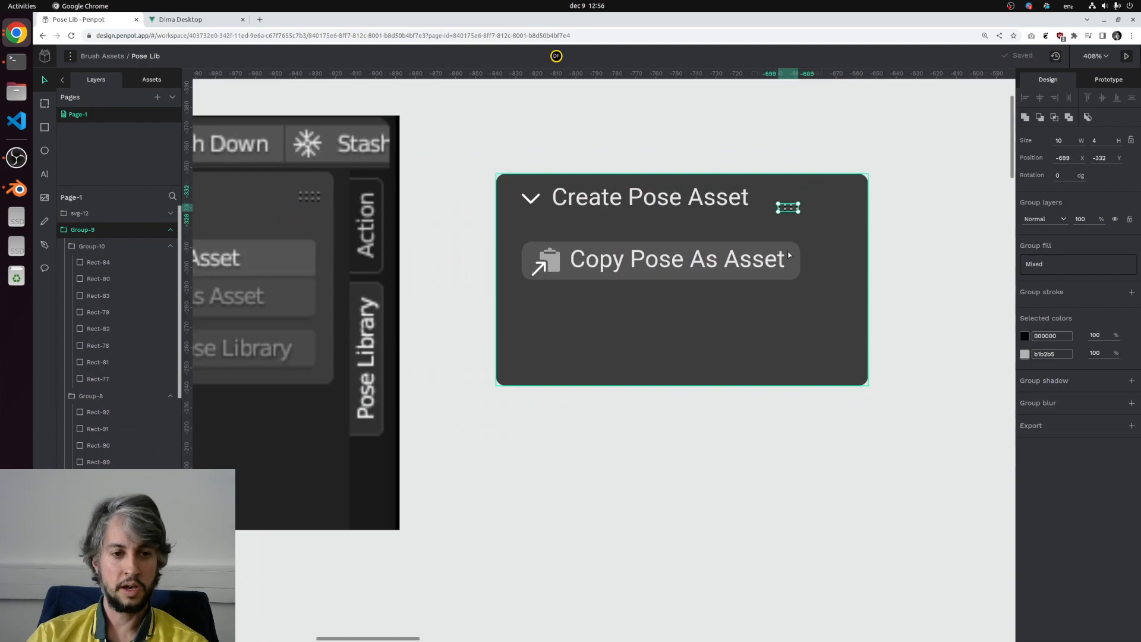
pyautogui.scroll(3, 799, 225)
pyautogui.scroll(-4, 798, 225)
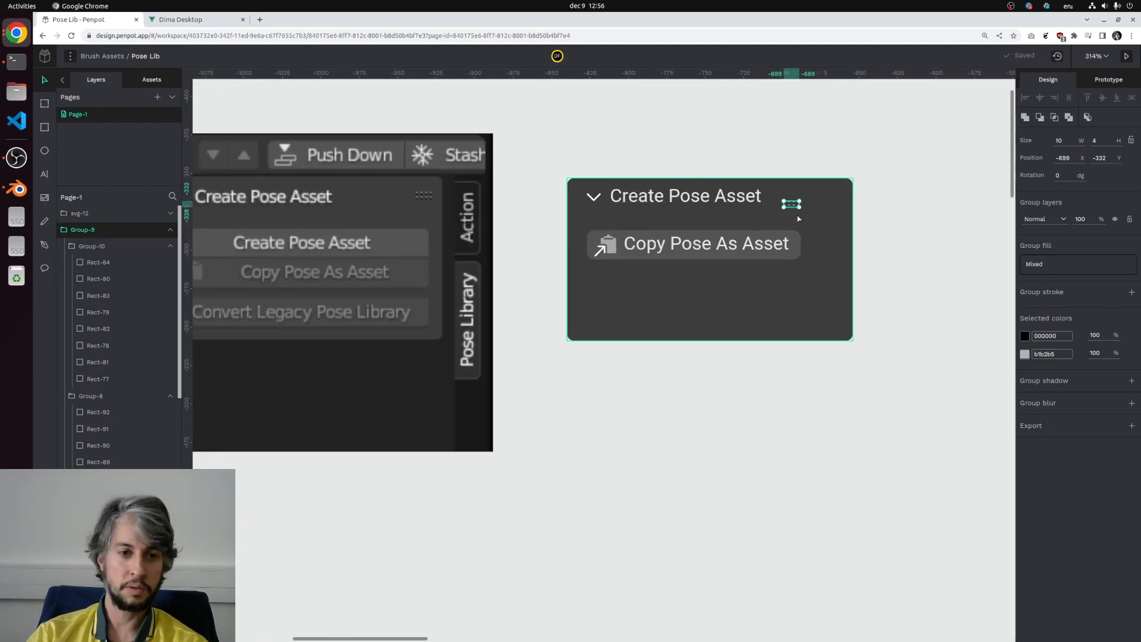
pyautogui.scroll(3, 790, 202)
pyautogui.moveTo(794, 202); pyautogui.dragTo(858, 193)
pyautogui.scroll(-2, 795, 279)
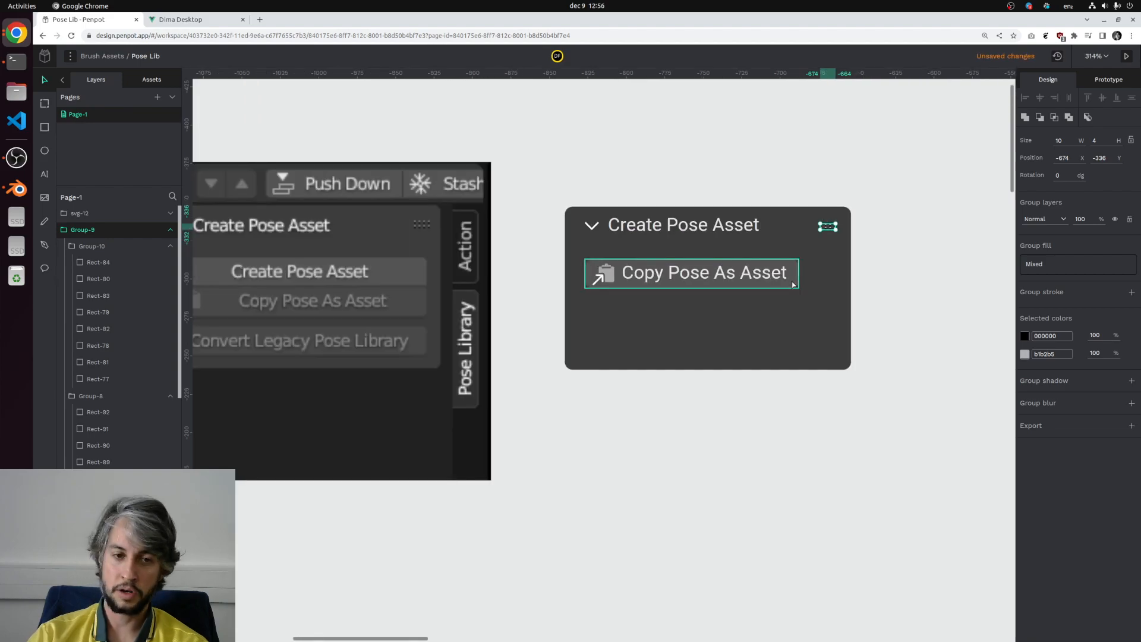
# Step: Widen the button rectangle to about 162 from its right edge, lining it up with the grip dots
pyautogui.click(790, 287)
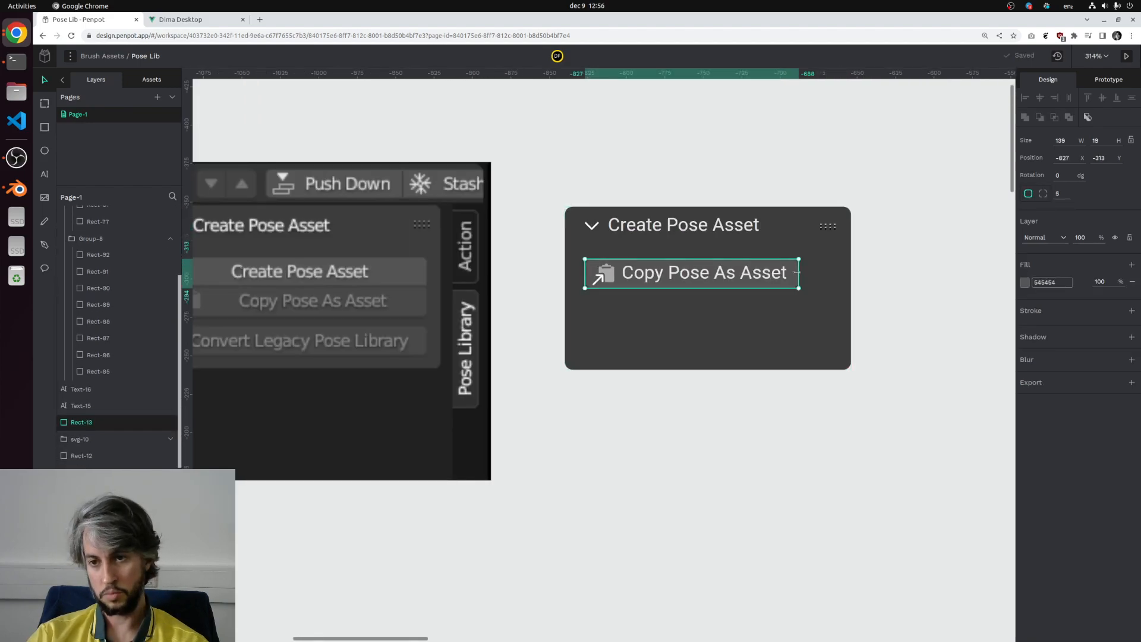
pyautogui.moveTo(798, 274); pyautogui.dragTo(825, 267)
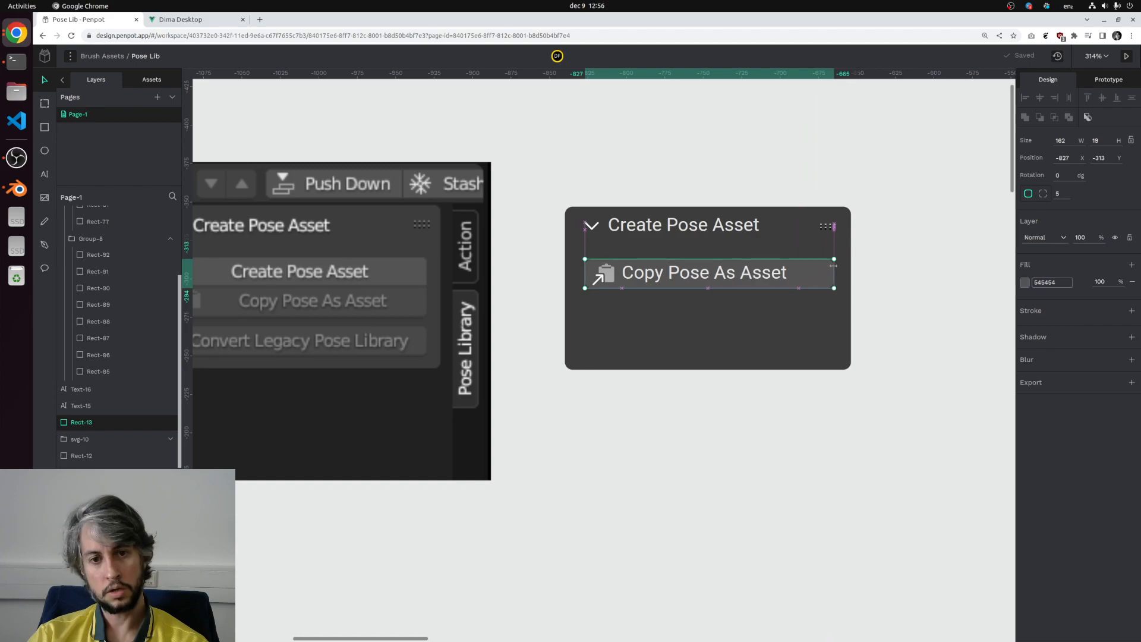
pyautogui.scroll(-1, 647, 288)
# Step: Centre the "Copy Pose As Asset" label horizontally on its button rectangle and lower it slightly to about Y -309
pyautogui.click(664, 278)
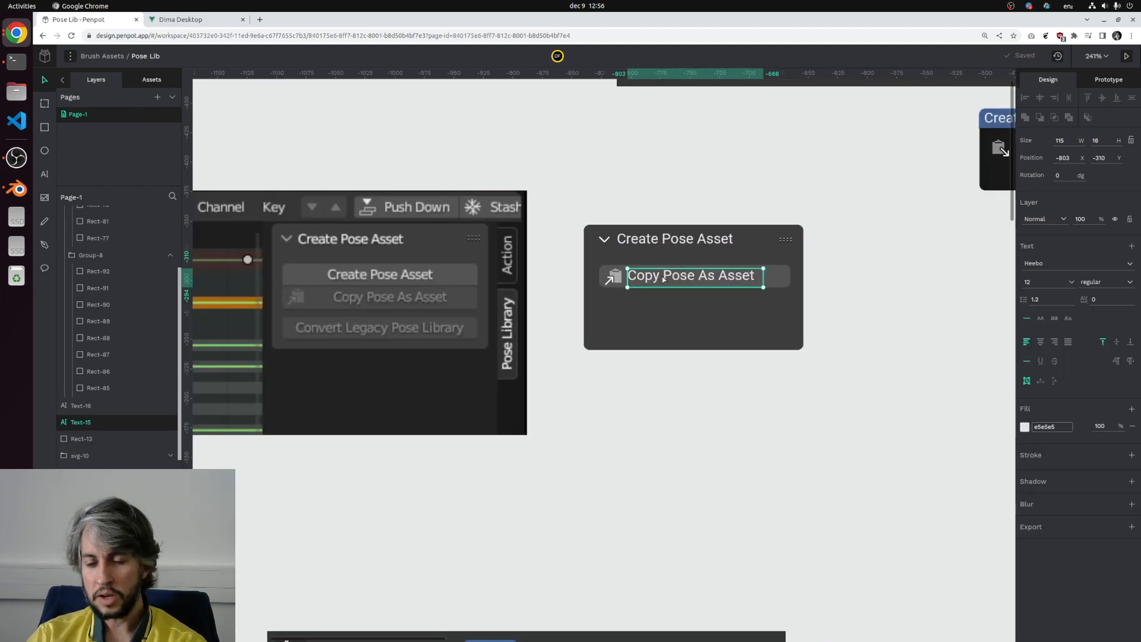
pyautogui.press('Right')
pyautogui.keyDown('shift'); pyautogui.click(782, 280); pyautogui.keyUp('shift')
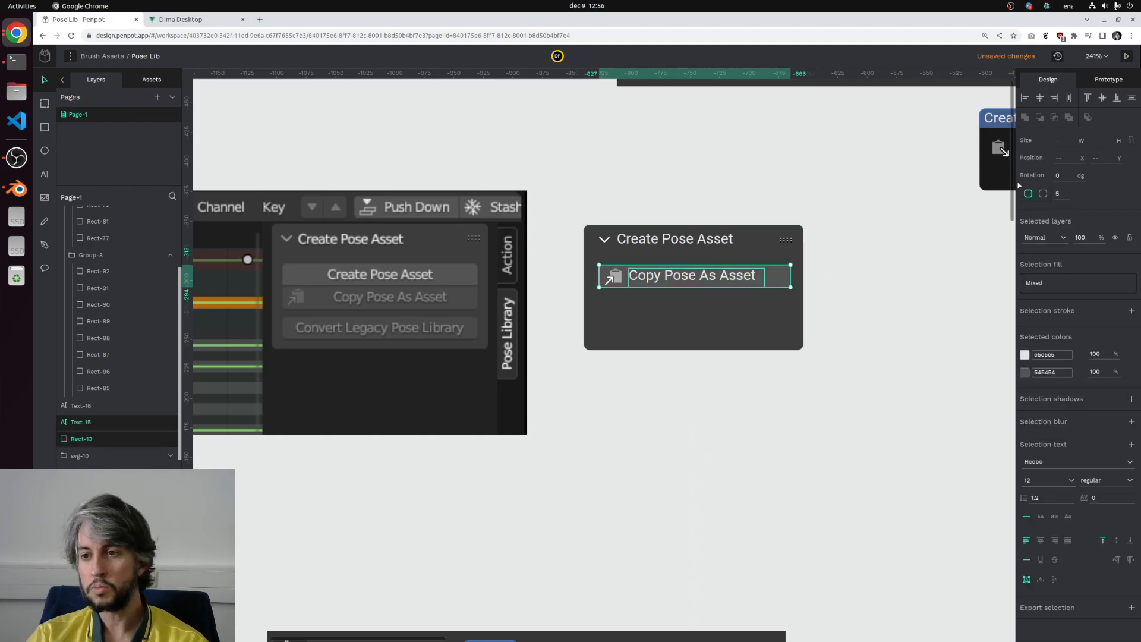
pyautogui.click(783, 387)
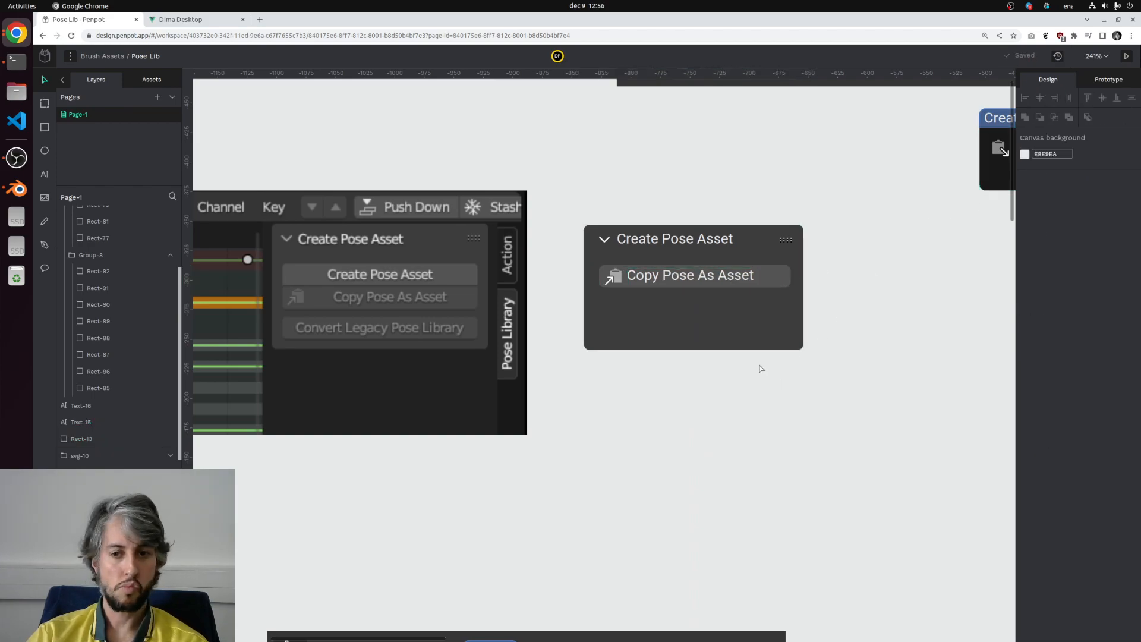
pyautogui.keyDown('ctrl'); pyautogui.scroll(3, 745, 294); pyautogui.keyUp('ctrl')
pyautogui.click(743, 265)
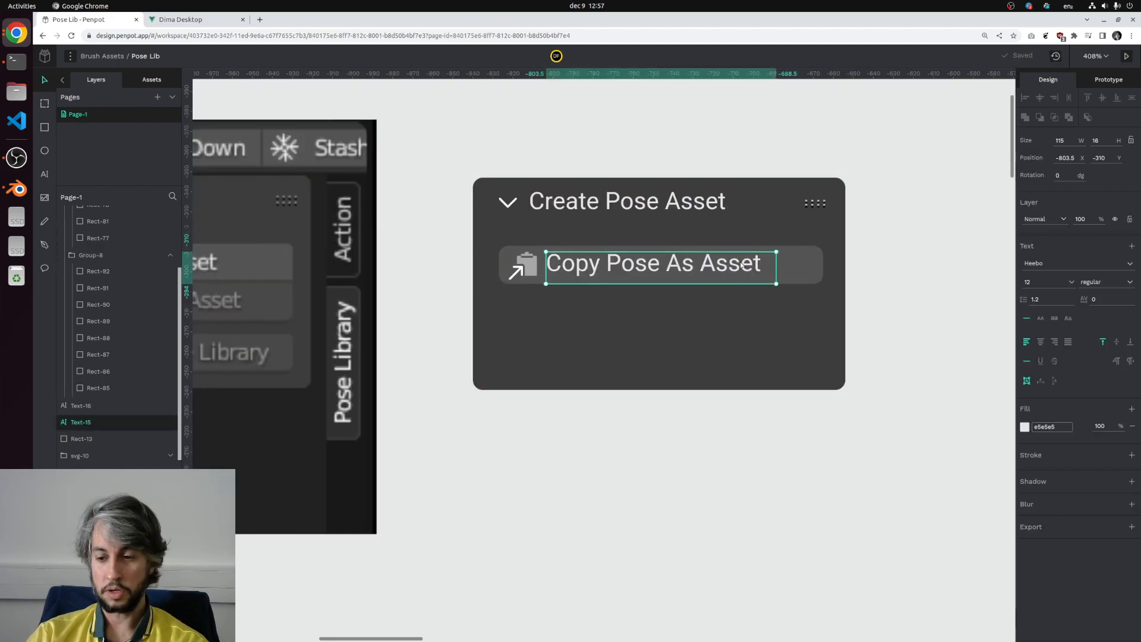
pyautogui.moveTo(742, 265); pyautogui.dragTo(740, 268)
pyautogui.keyDown('ctrl'); pyautogui.scroll(-2, 758, 272); pyautogui.keyUp('ctrl')
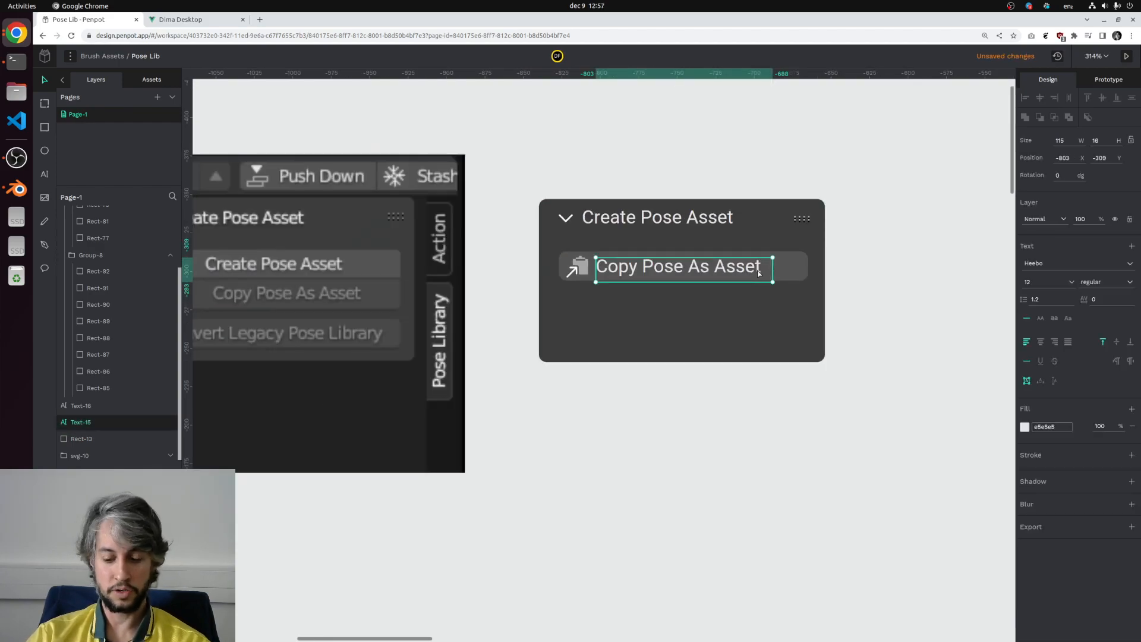
pyautogui.click(705, 422)
# Step: Duplicate the button's rectangle, icon and "Copy Pose As Asset" label together, placing the copy below the original in the panel
pyautogui.keyDown('ctrl'); pyautogui.scroll(-3, 706, 423); pyautogui.keyUp('ctrl')
pyautogui.moveTo(589, 303); pyautogui.dragTo(745, 328)
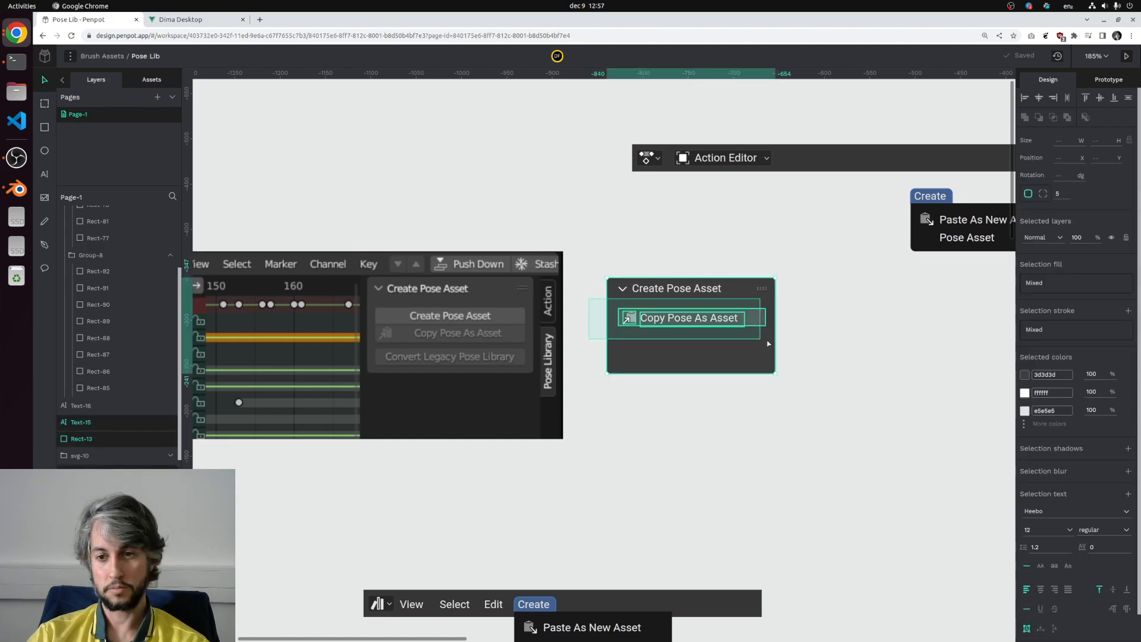
pyautogui.keyDown('ctrl'); pyautogui.scroll(3, 734, 338); pyautogui.keyUp('ctrl')
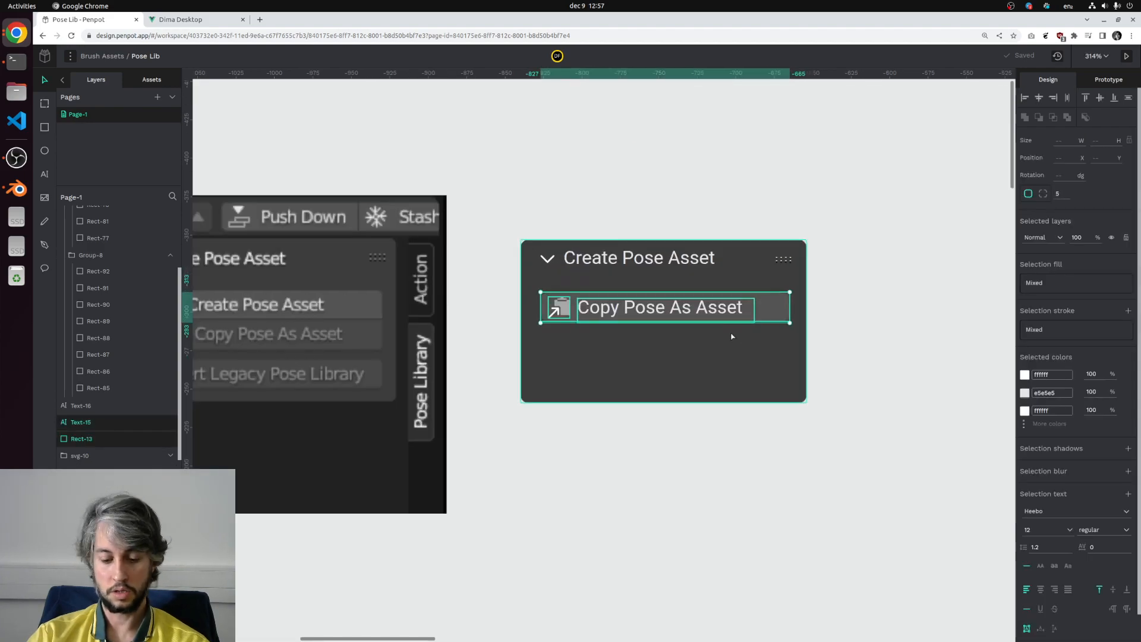
pyautogui.moveTo(695, 311); pyautogui.dragTo(683, 349)
pyautogui.keyDown('ctrl'); pyautogui.scroll(4, 684, 349); pyautogui.keyUp('ctrl')
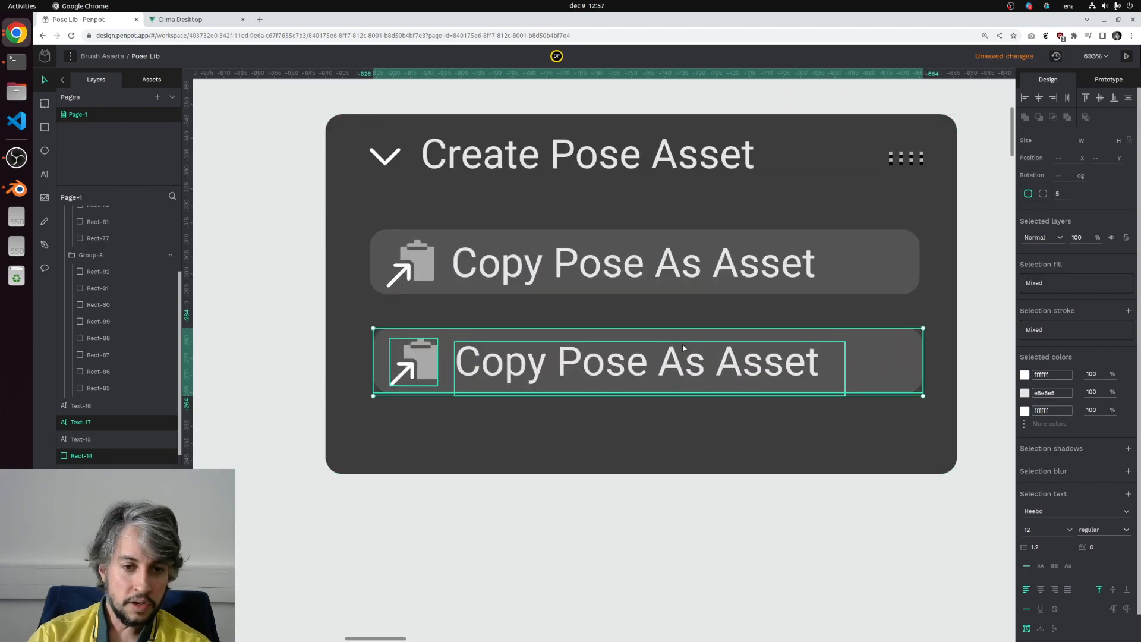
# Step: Nudge the duplicated button into line with the original's left edge, leaving only a narrow gap beneath it
pyautogui.hotkey('shift', 'Up')
pyautogui.hotkey('shift', 'Up')
pyautogui.press('Left')
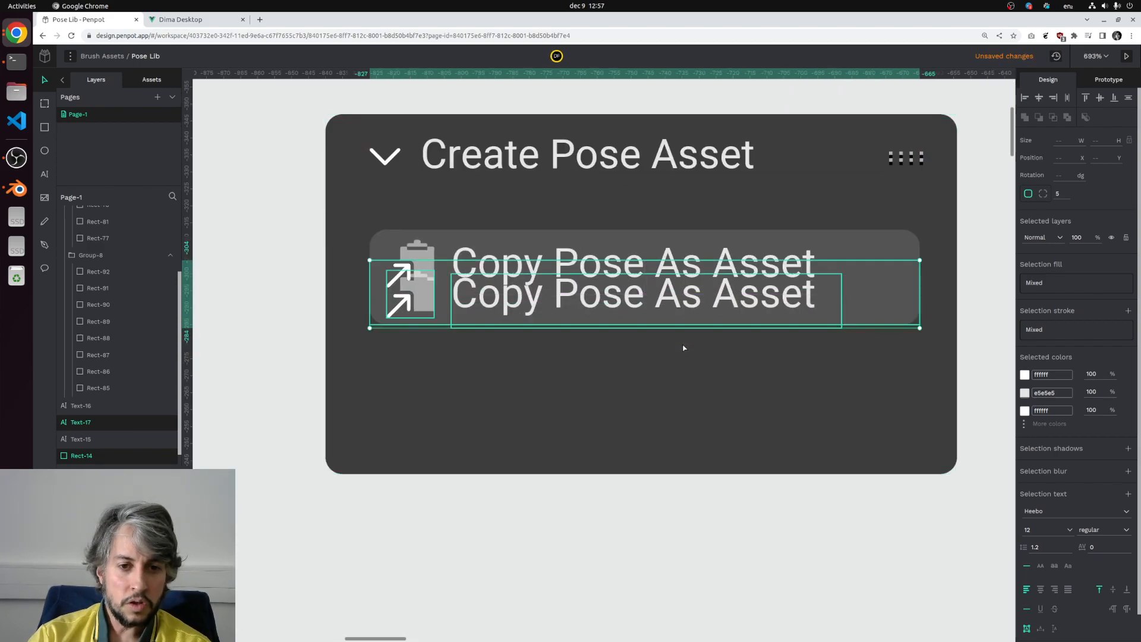
pyautogui.hotkey('shift', 'Down')
pyautogui.hotkey('shift', 'Down')
pyautogui.press('Up')
pyautogui.press('Up')
pyautogui.press('Up')
pyautogui.press('Up')
pyautogui.press('Up')
pyautogui.press('Up')
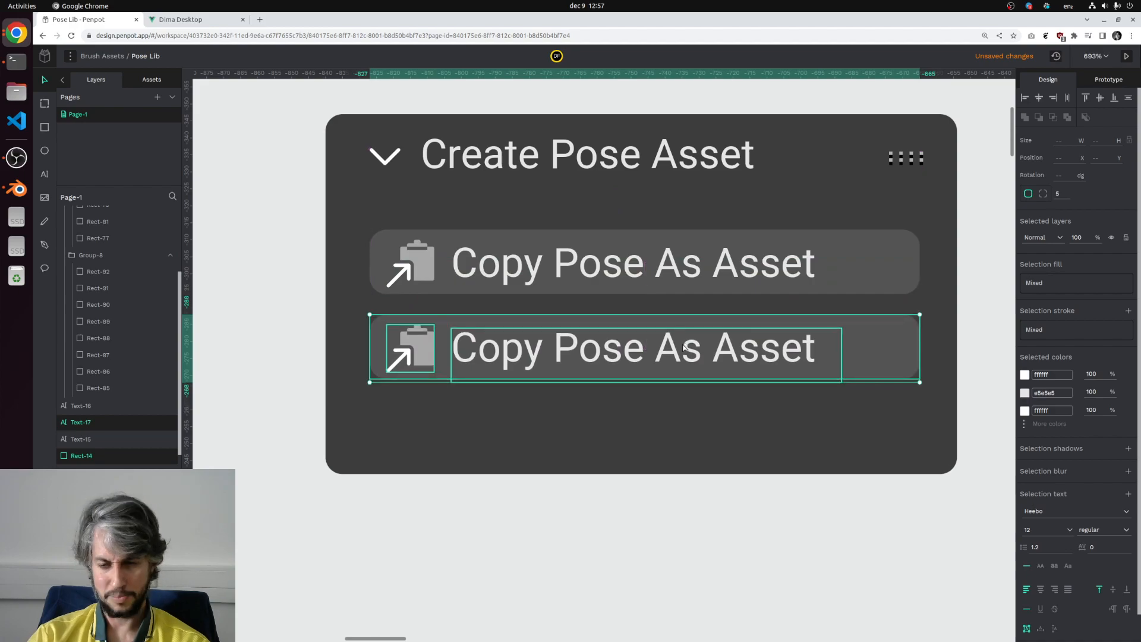
pyautogui.press('Up')
pyautogui.keyDown('ctrl'); pyautogui.scroll(-6, 683, 348); pyautogui.keyUp('ctrl')
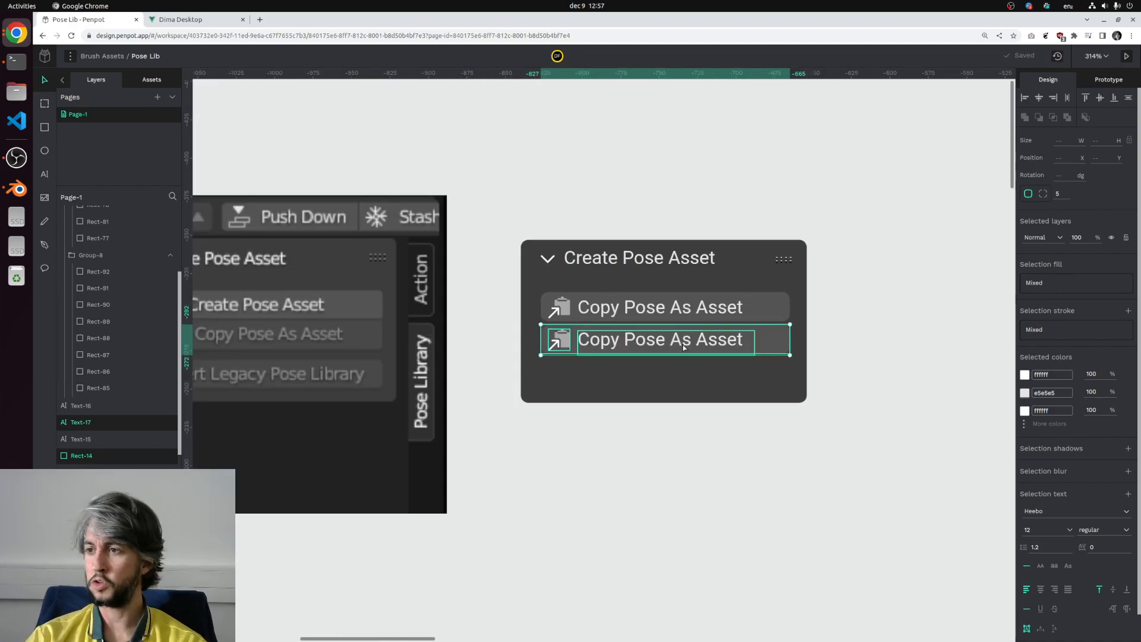
# Step: Delete the clipboard icon from the lower button
pyautogui.keyDown('ctrl'); pyautogui.scroll(2, 683, 348); pyautogui.keyUp('ctrl')
pyautogui.scroll(-1, 683, 347)
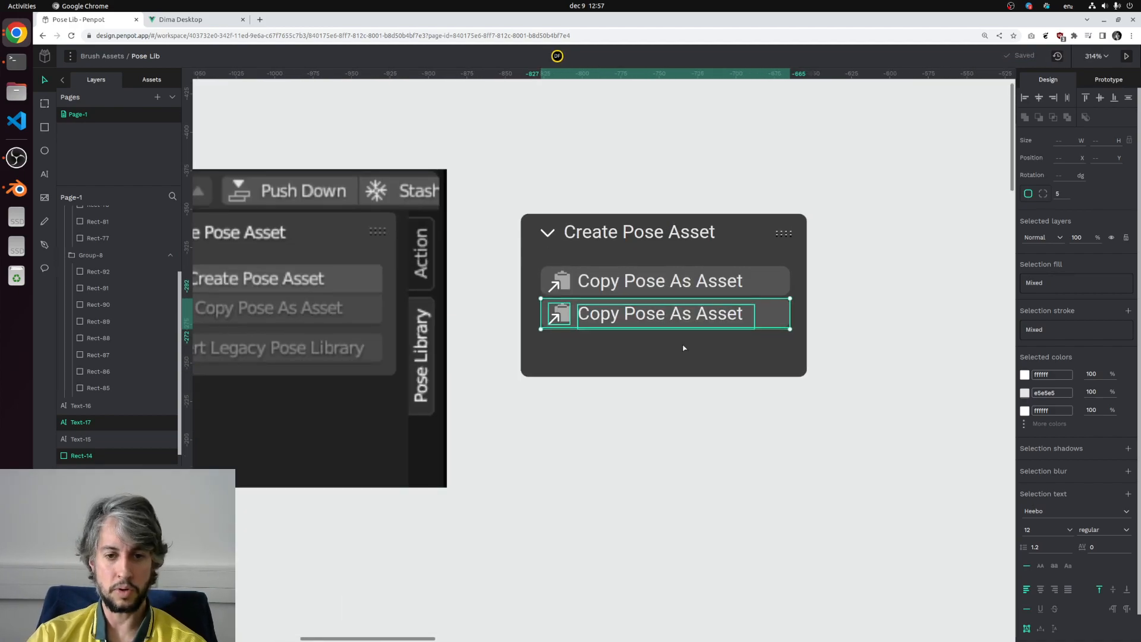
pyautogui.doubleClick(558, 313)
pyautogui.press('Delete')
# Step: Set the text alignment of both button labels to centre
pyautogui.click(624, 323)
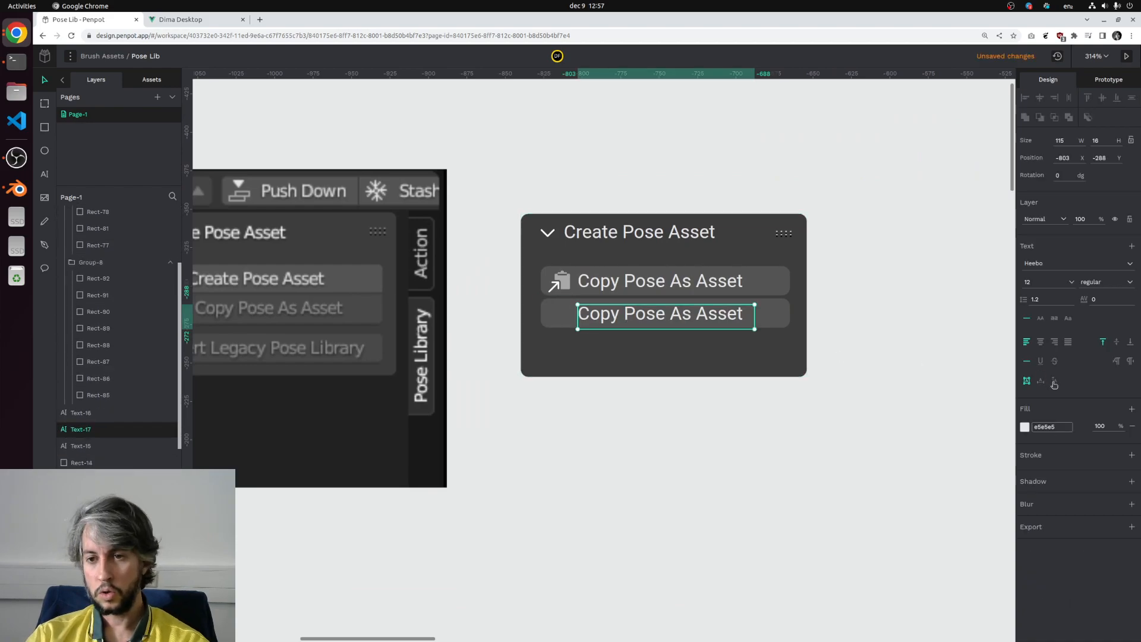
pyautogui.click(1040, 342)
pyautogui.click(659, 282)
pyautogui.click(1040, 342)
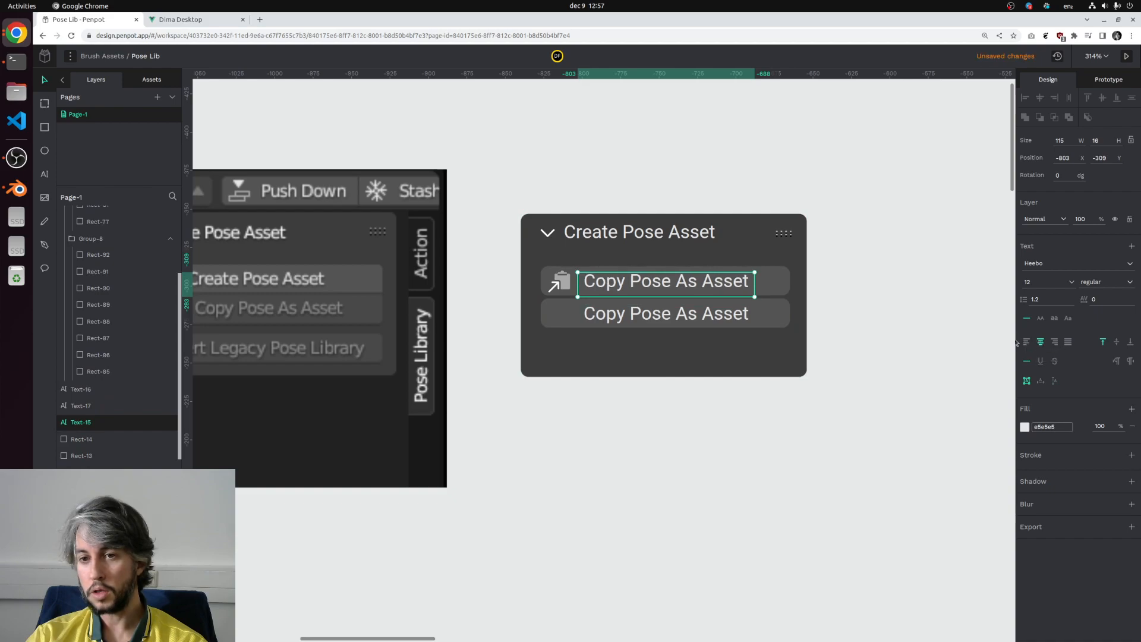
pyautogui.click(863, 382)
# Step: Change the lower button's label to "Convert Legacy Pose Library" and widen its text box to about 163
pyautogui.doubleClick(633, 321)
pyautogui.write('Convert Le')
pyautogui.write('gacy ')
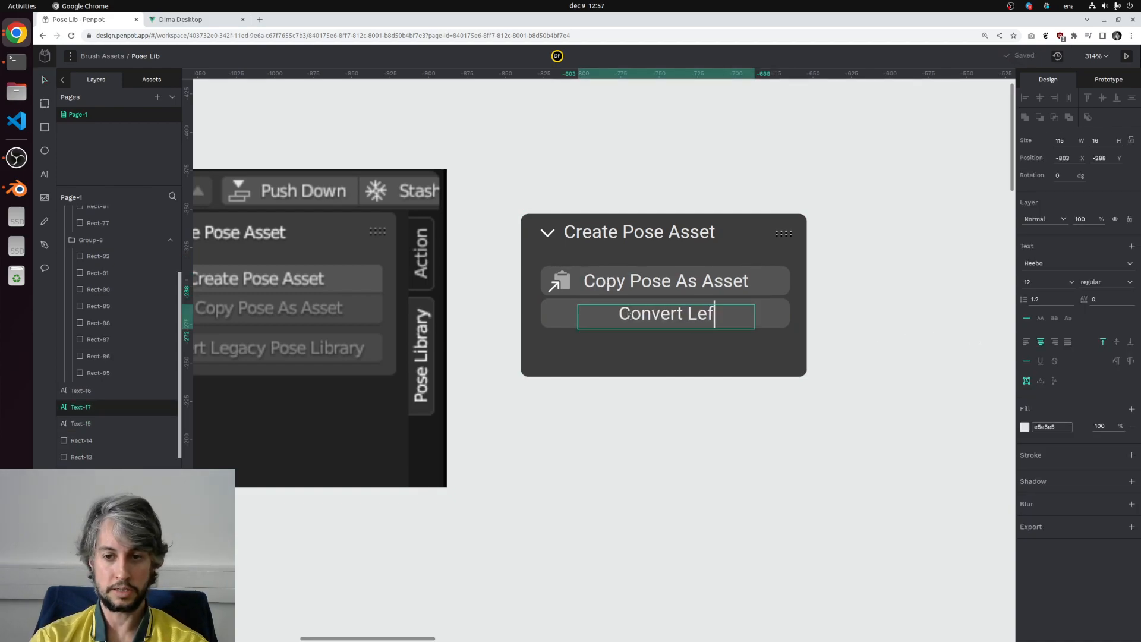
pyautogui.write('Pose L')
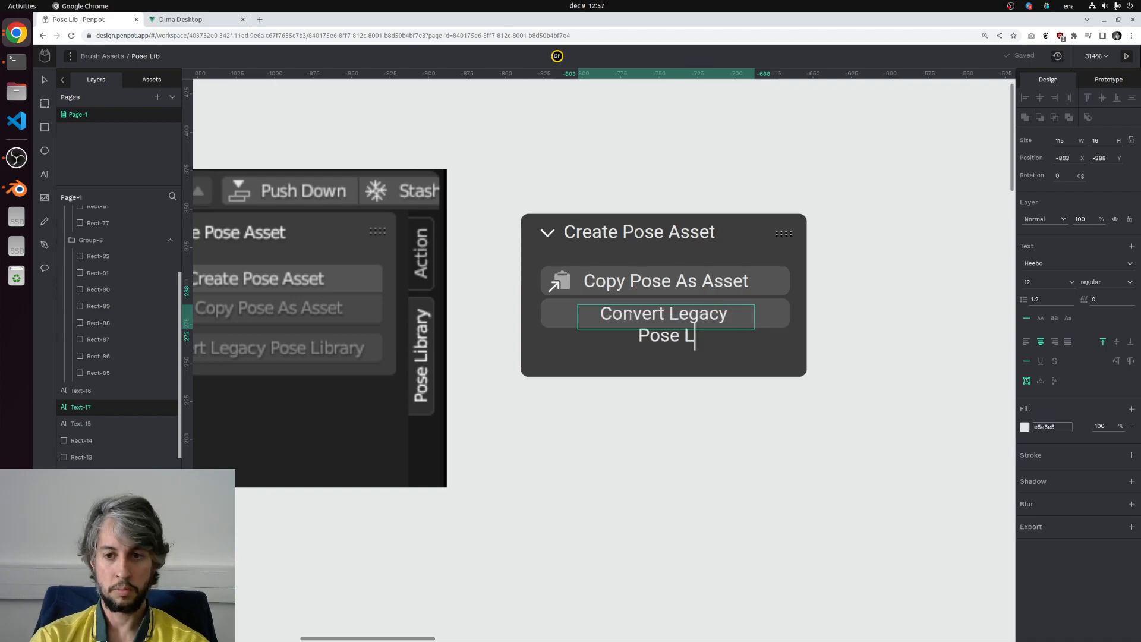
pyautogui.write('ibrary')
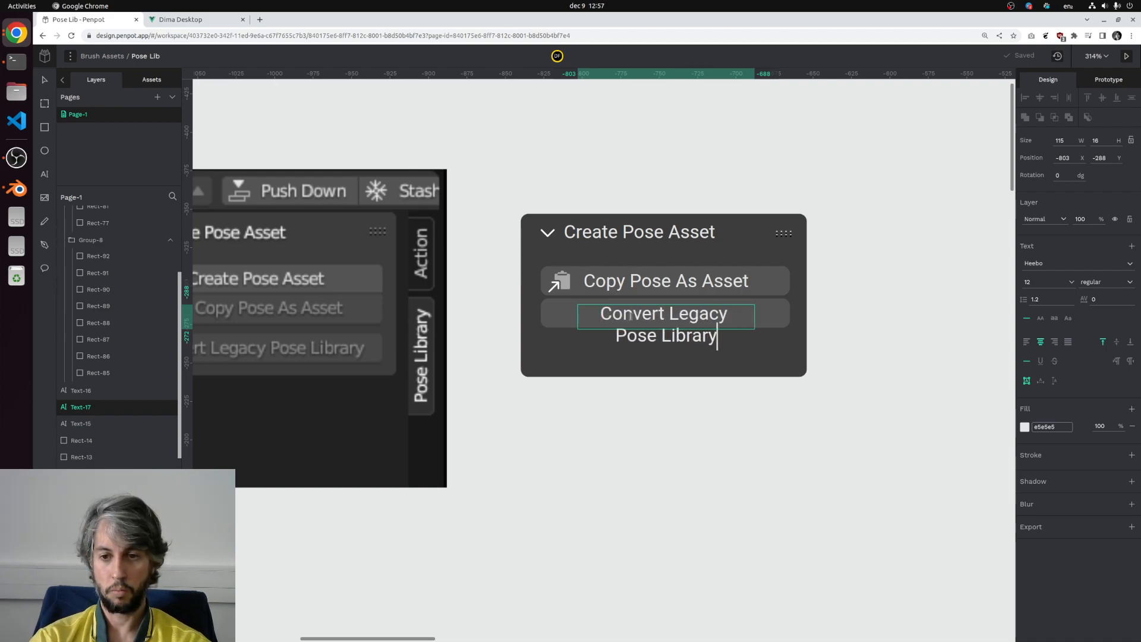
pyautogui.press('Escape')
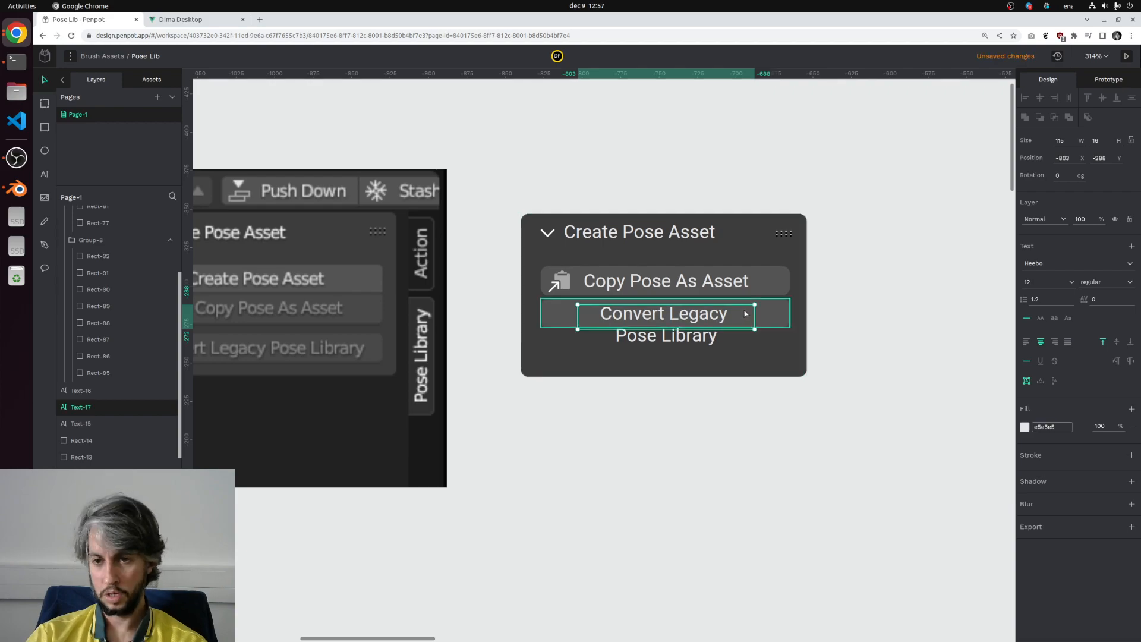
pyautogui.moveTo(753, 314); pyautogui.dragTo(827, 319)
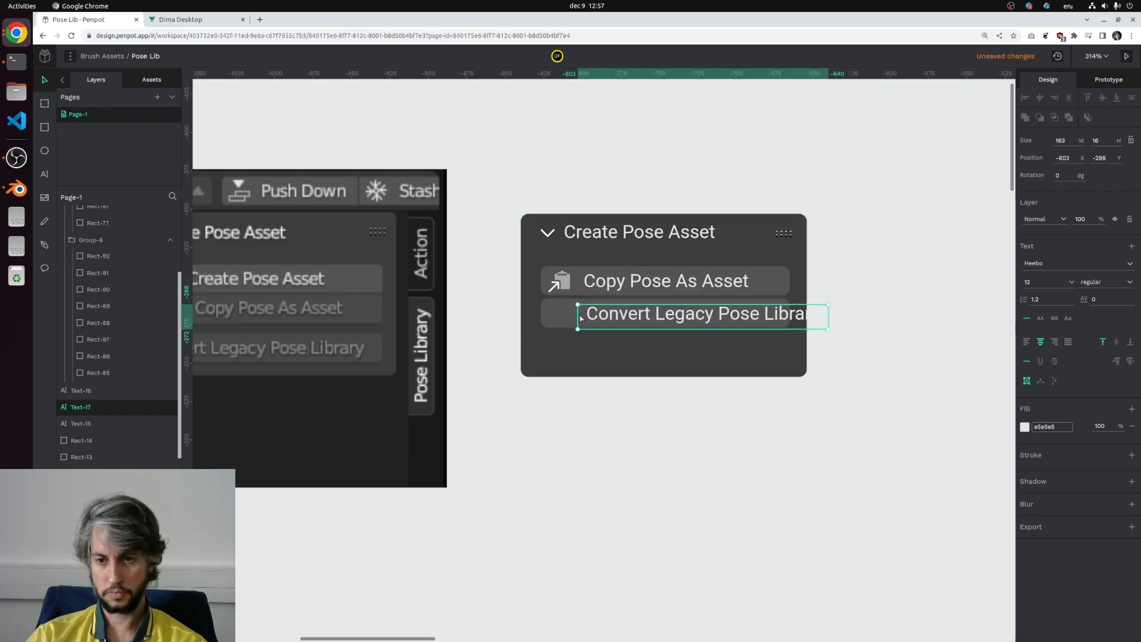
# Step: Try to align the lower label and its button rectangle to a common horizontal centre
pyautogui.keyDown('shift'); pyautogui.click(547, 318); pyautogui.keyUp('shift')
pyautogui.click(1041, 96)
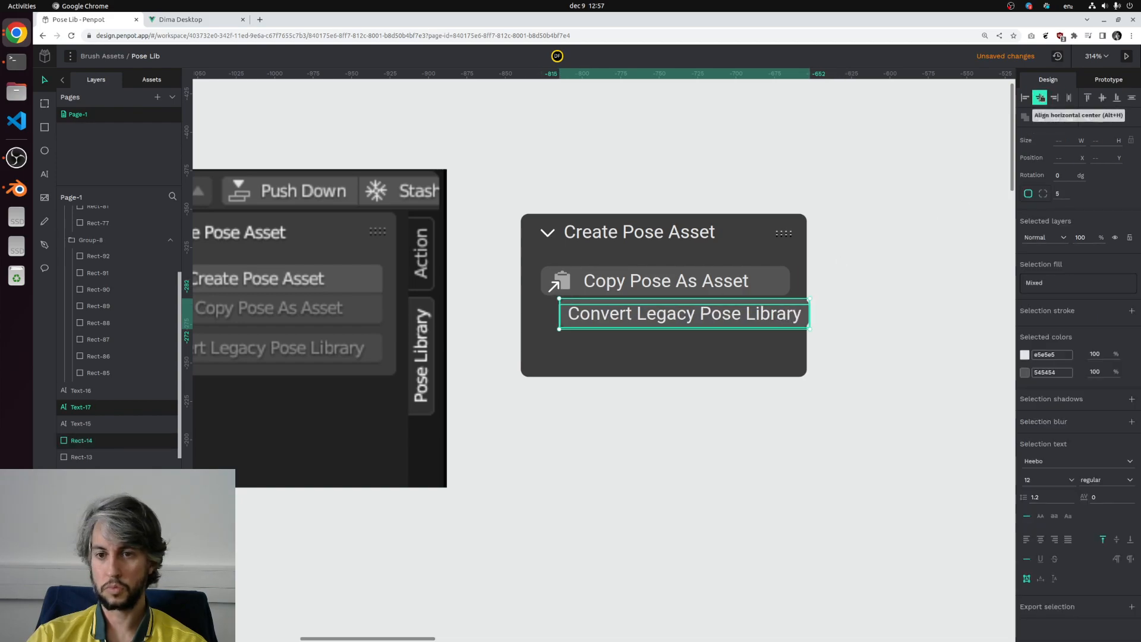
pyautogui.hotkey('ctrl', 'z')
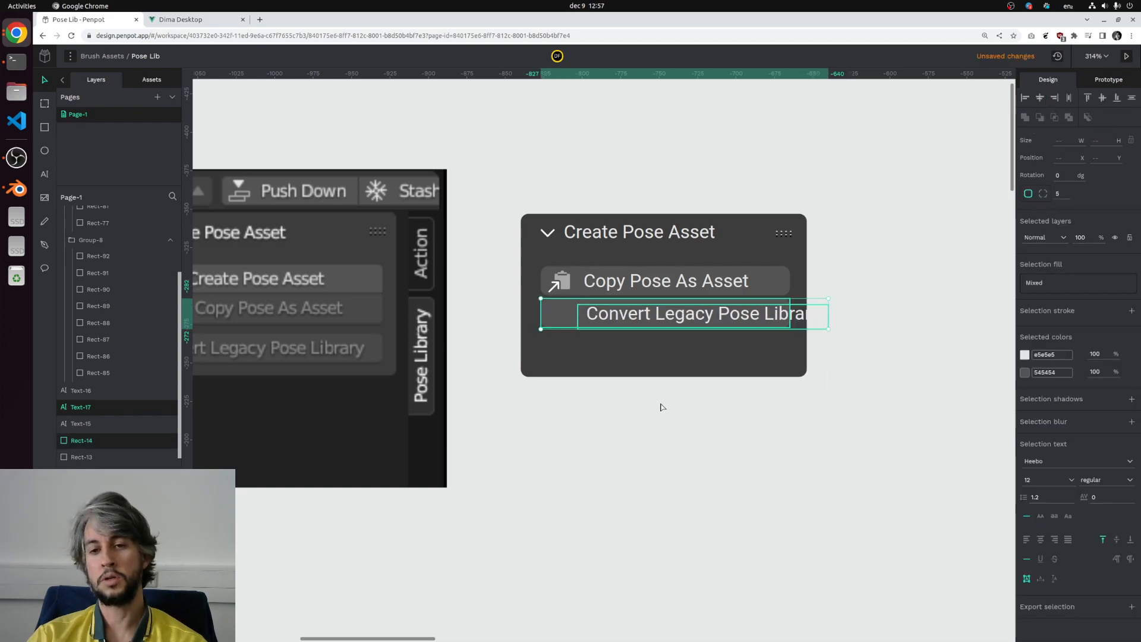
pyautogui.scroll(3, 656, 339)
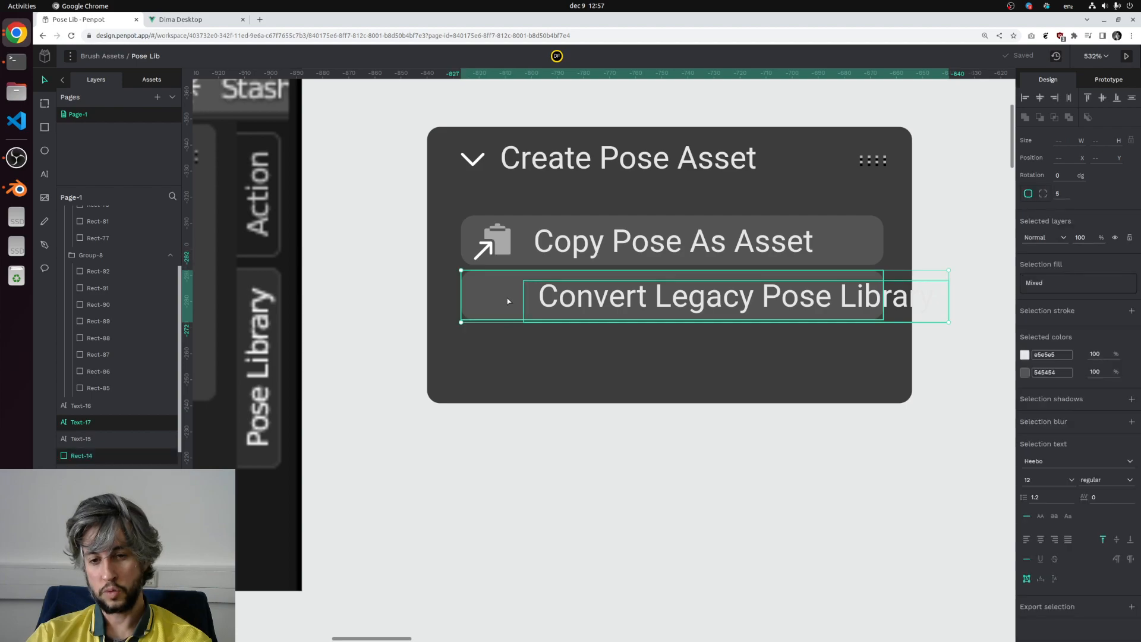
# Step: Switch to Blender and change the character rig from Pose Mode to Object Mode, viewing the character from the side
pyautogui.press('super')
pyautogui.click(469, 400)
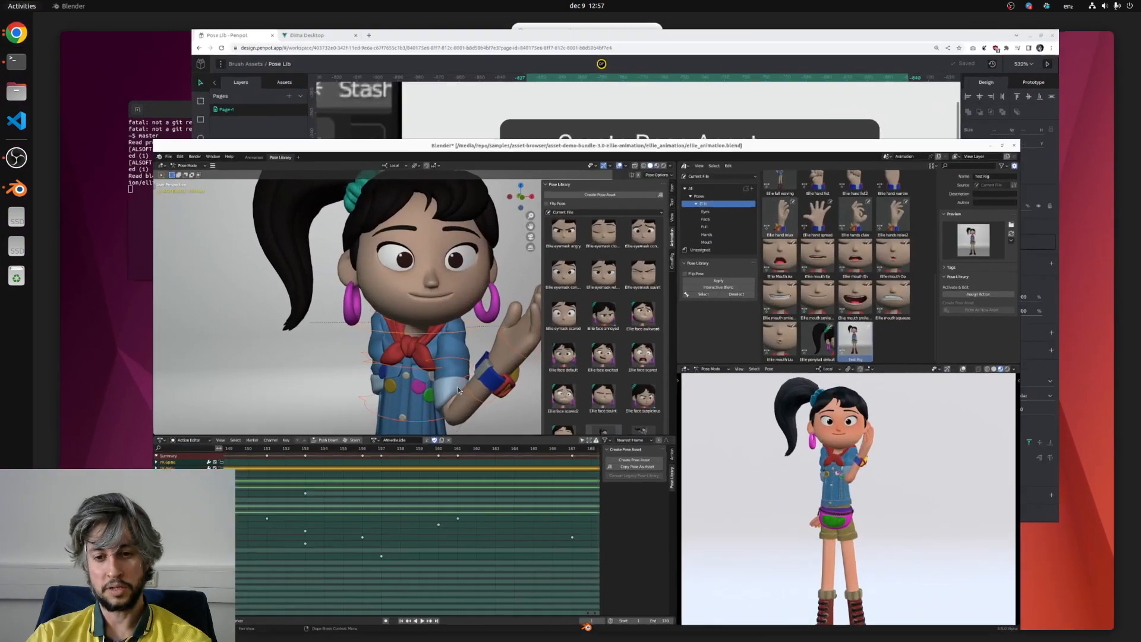
pyautogui.scroll(-4, 297, 160)
pyautogui.moveTo(240, 220); pyautogui.dragTo(347, 234)
pyautogui.hotkey('ctrl', 'Tab')
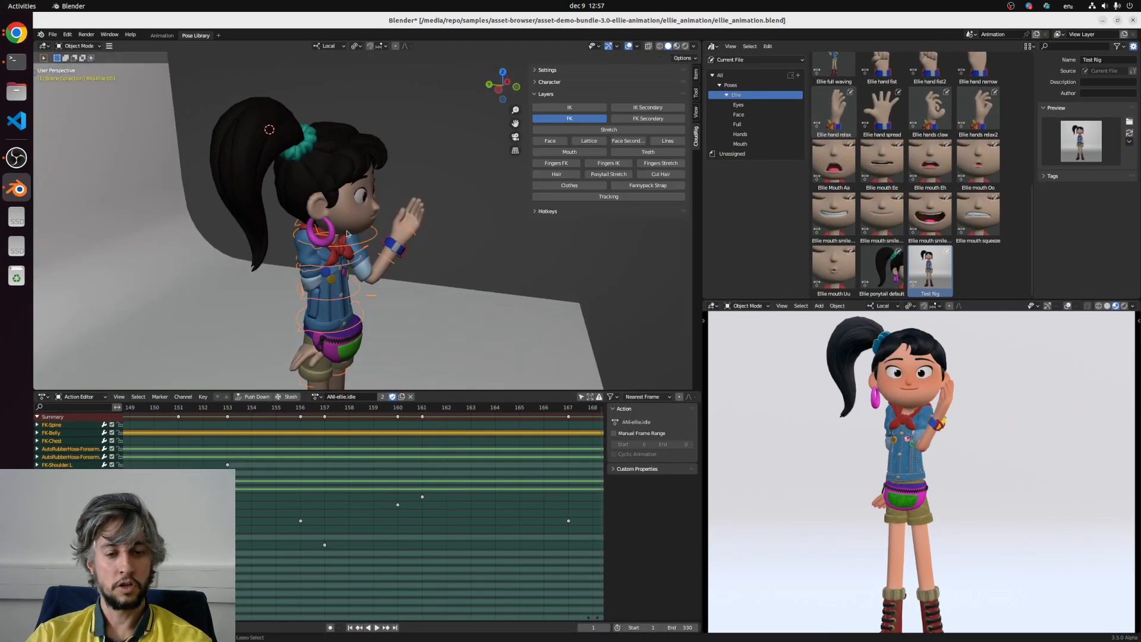
# Step: Select the backdrop, the camera and the character's hair as the active object, and copy all the hair's location values to the selected objects
pyautogui.scroll(-4, 343, 168)
pyautogui.click(195, 236)
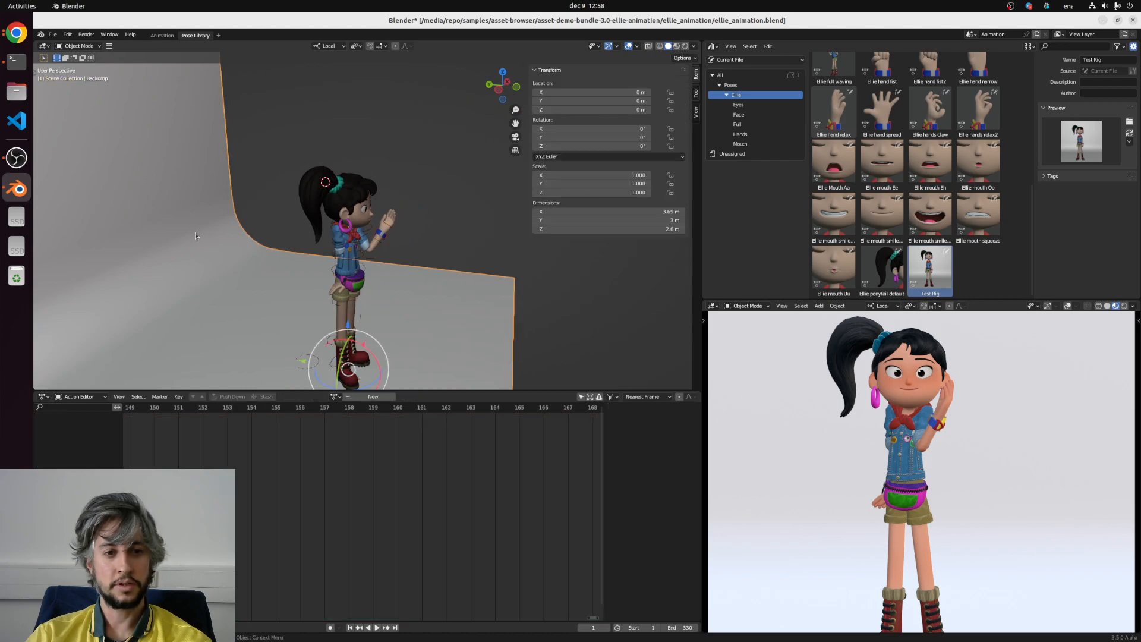
pyautogui.scroll(-2, 291, 212)
pyautogui.click(332, 205)
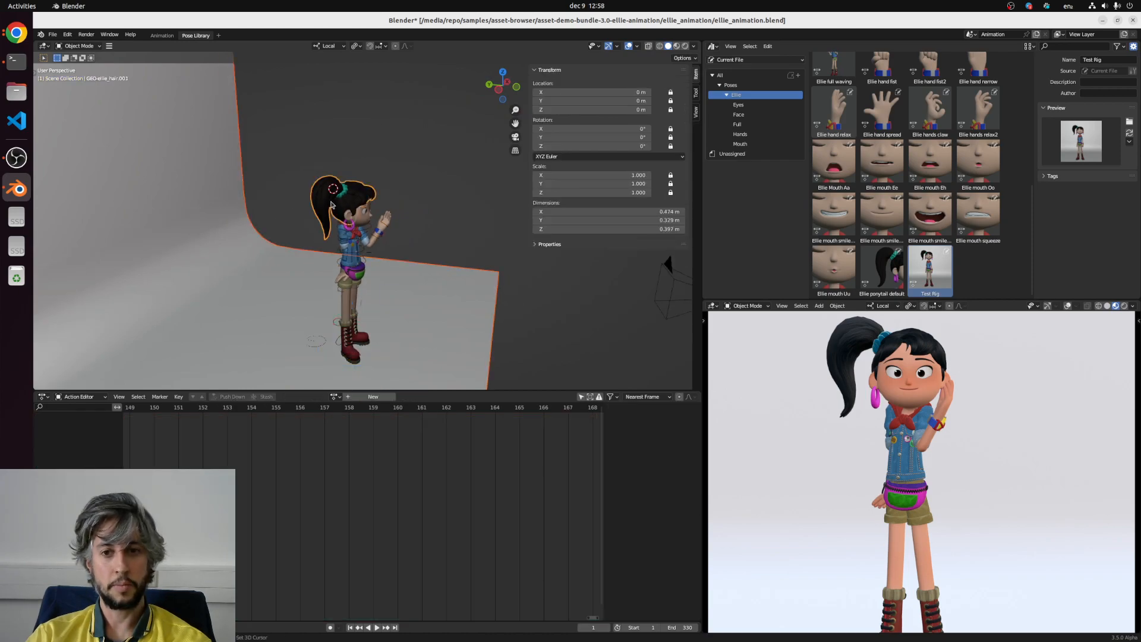
pyautogui.scroll(-5, 261, 243)
pyautogui.keyDown('shift'); pyautogui.click(511, 251); pyautogui.keyUp('shift')
pyautogui.keyDown('shift'); pyautogui.click(379, 214); pyautogui.keyUp('shift')
pyautogui.click(364, 218)
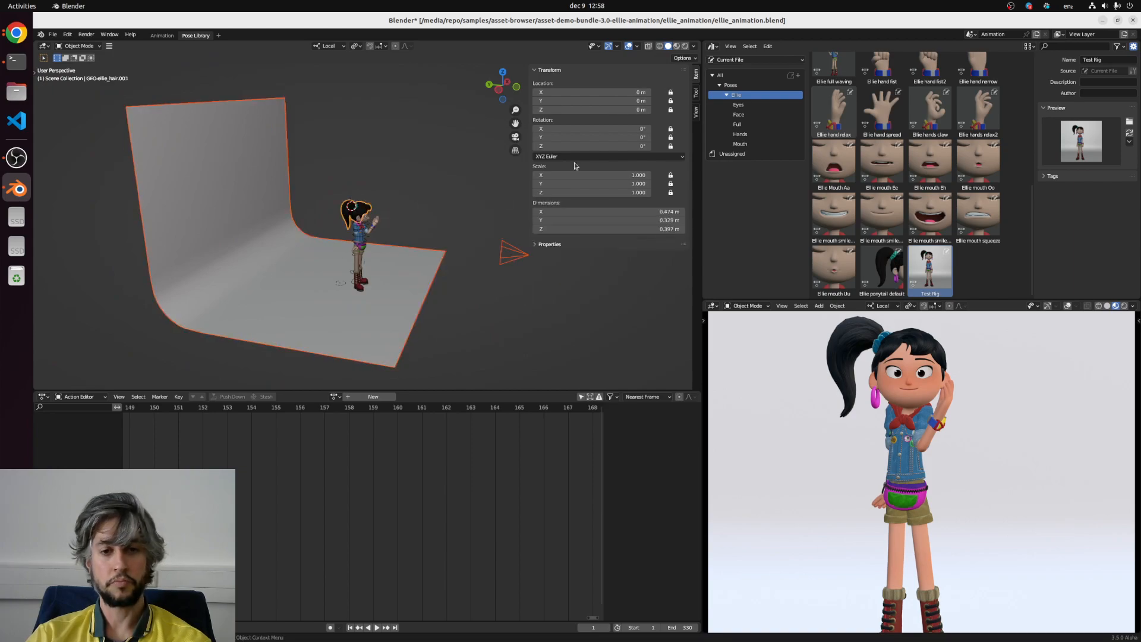
pyautogui.rightClick(610, 105)
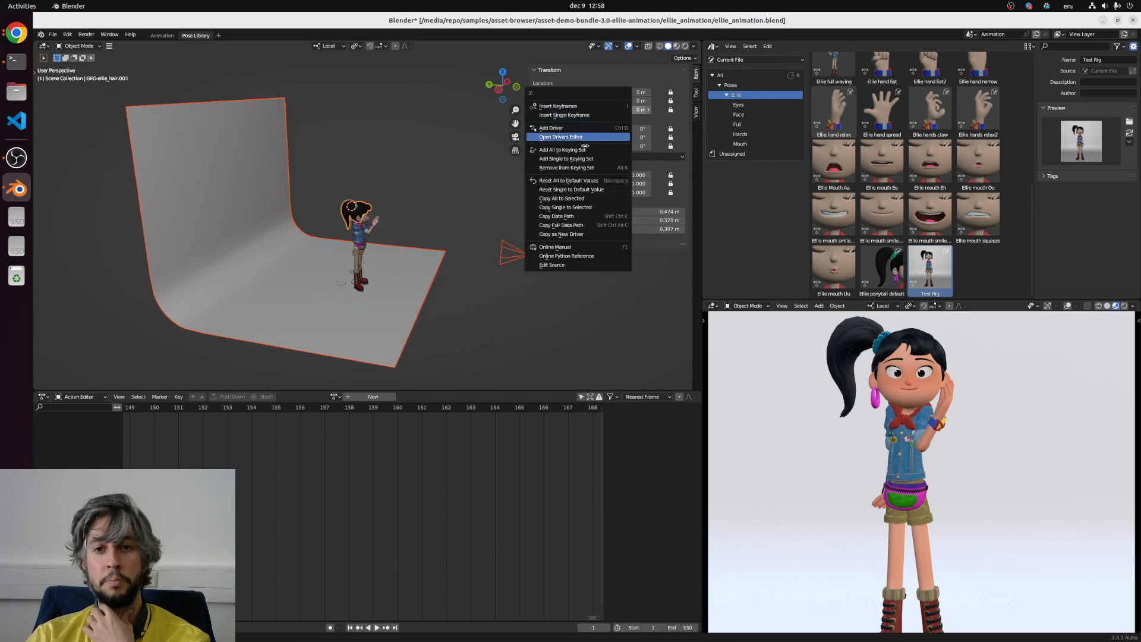
pyautogui.click(599, 198)
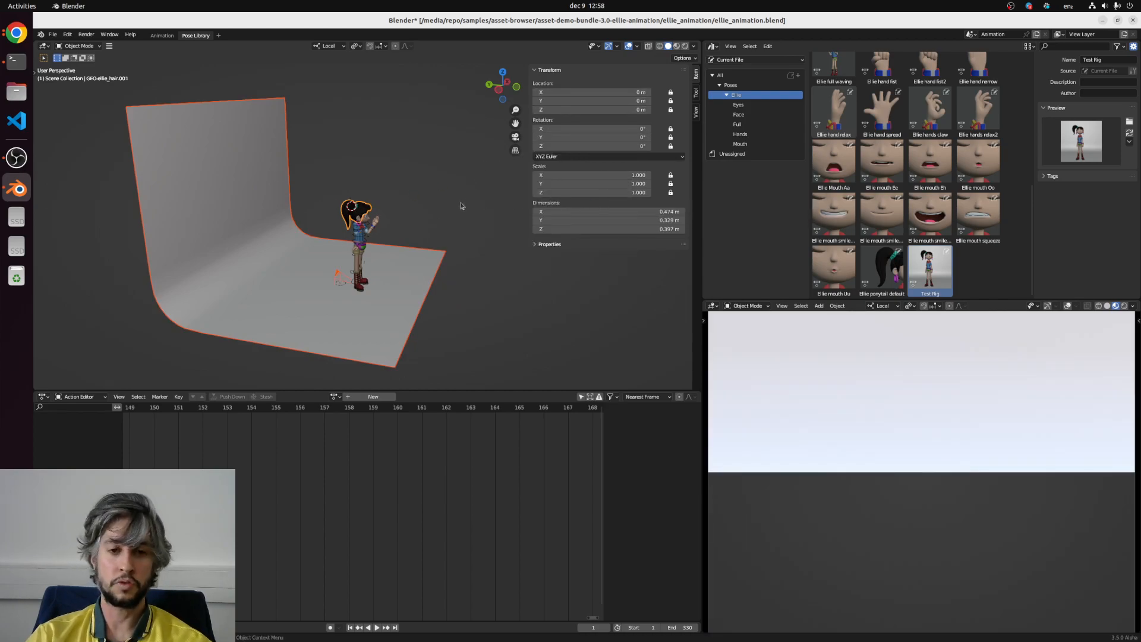
# Step: Switch back to the Pose Lib mock-up in Penpot
pyautogui.moveTo(371, 254); pyautogui.dragTo(322, 223)
pyautogui.press('super')
pyautogui.click(708, 224)
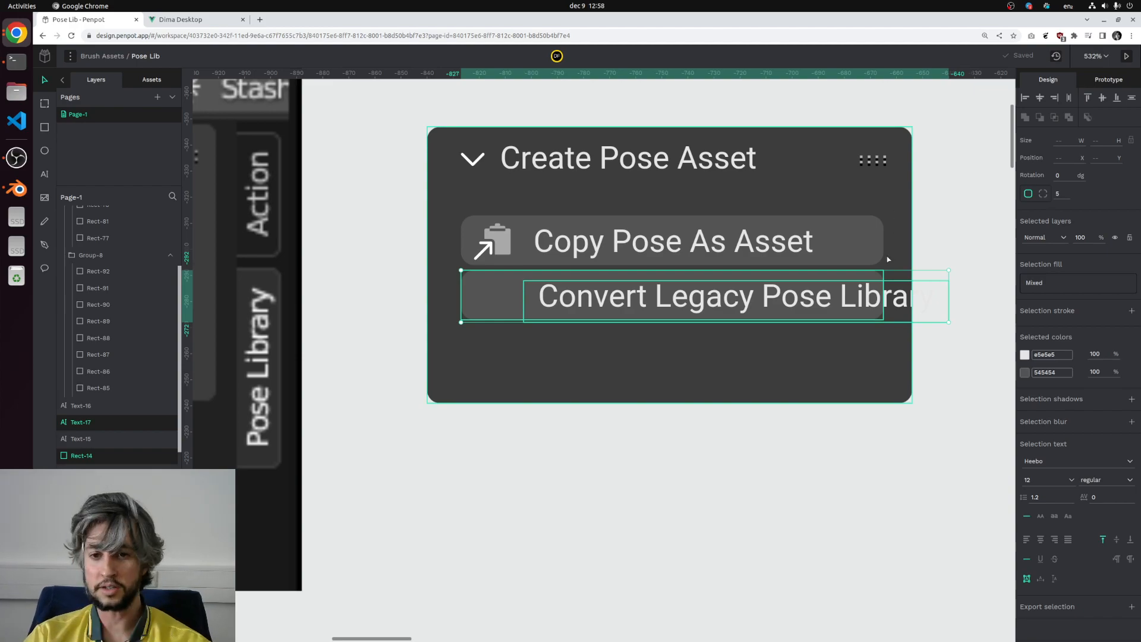
# Step: Try to align the panel title, both button labels and the lower button rectangle to a common horizontal centre, and undo it
pyautogui.click(931, 301)
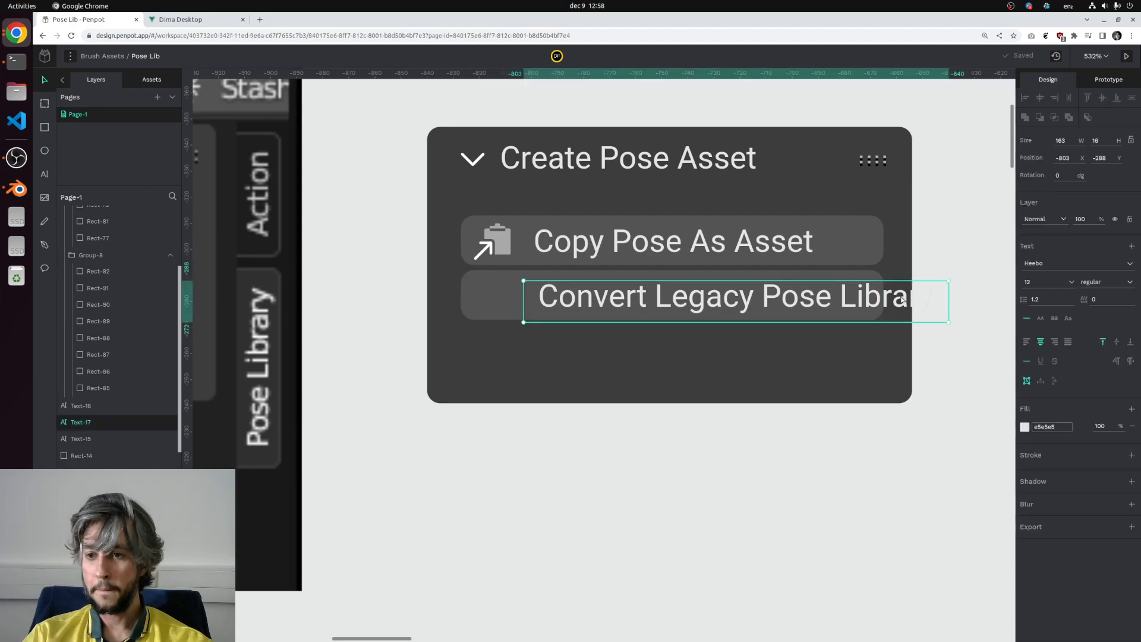
pyautogui.keyDown('shift'); pyautogui.click(660, 240); pyautogui.keyUp('shift')
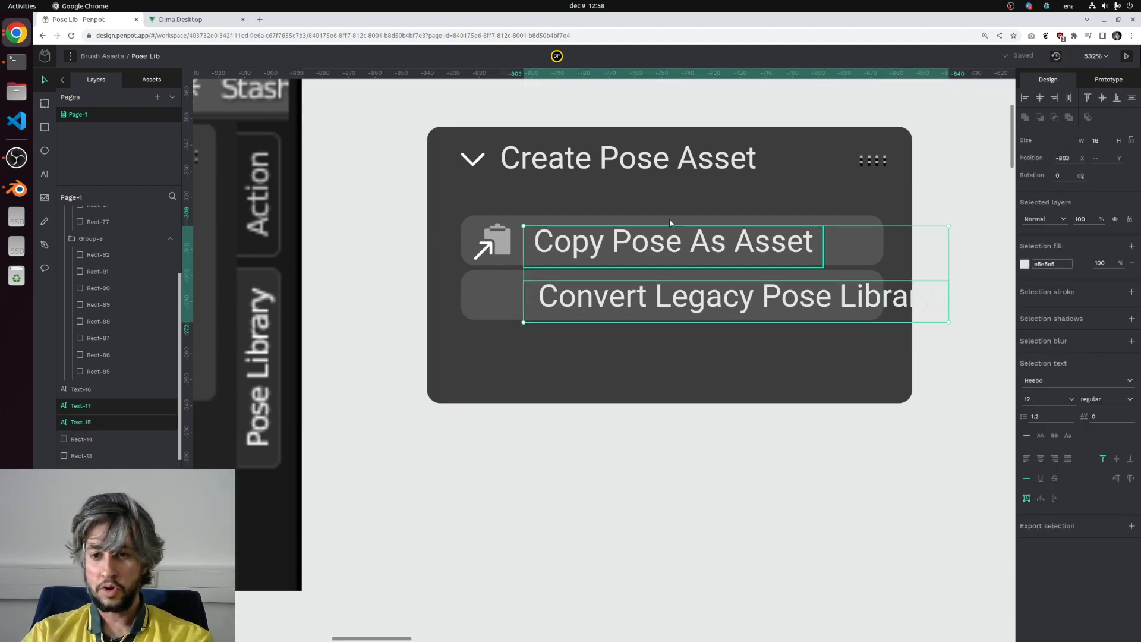
pyautogui.keyDown('shift'); pyautogui.click(670, 170); pyautogui.keyUp('shift')
pyautogui.keyDown('shift'); pyautogui.click(486, 313); pyautogui.keyUp('shift')
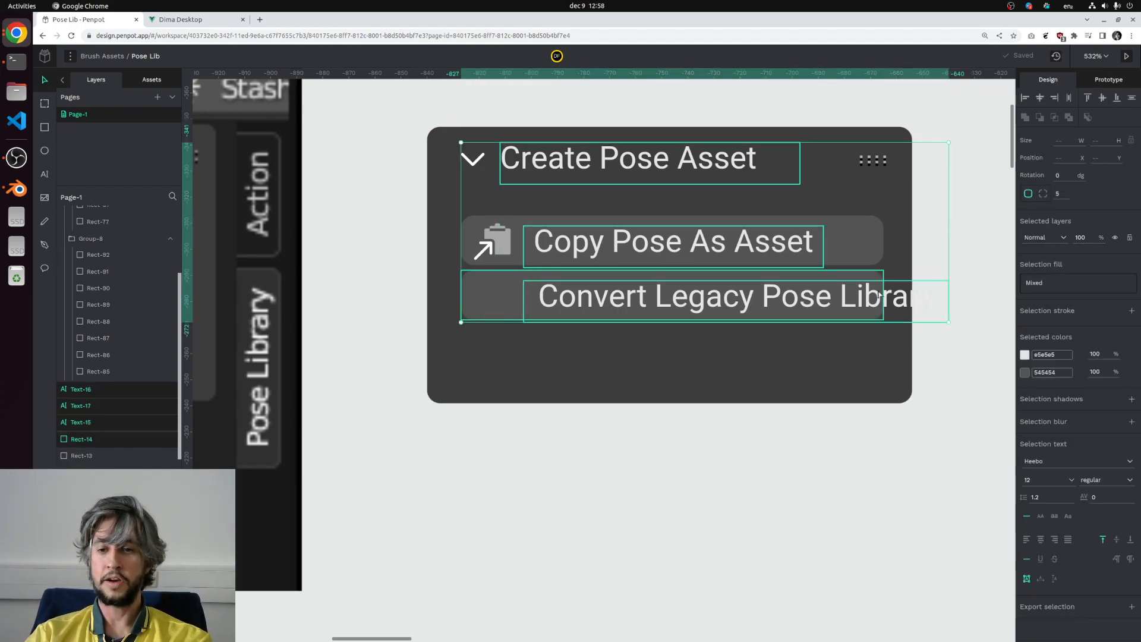
pyautogui.click(1045, 100)
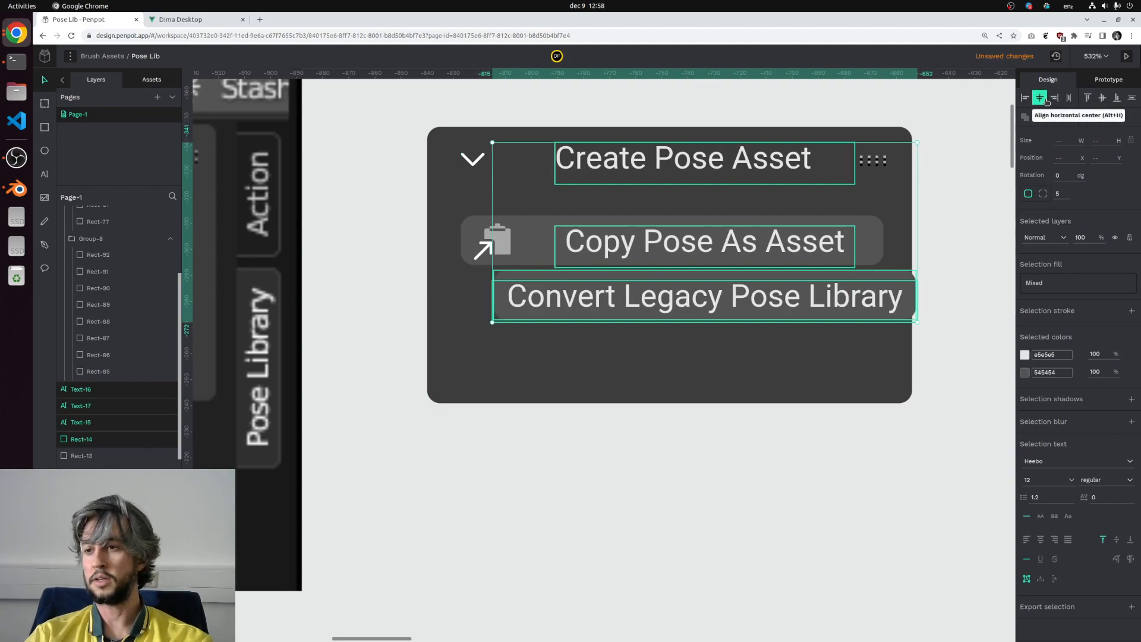
pyautogui.click(772, 452)
pyautogui.hotkey('ctrl', 'z')
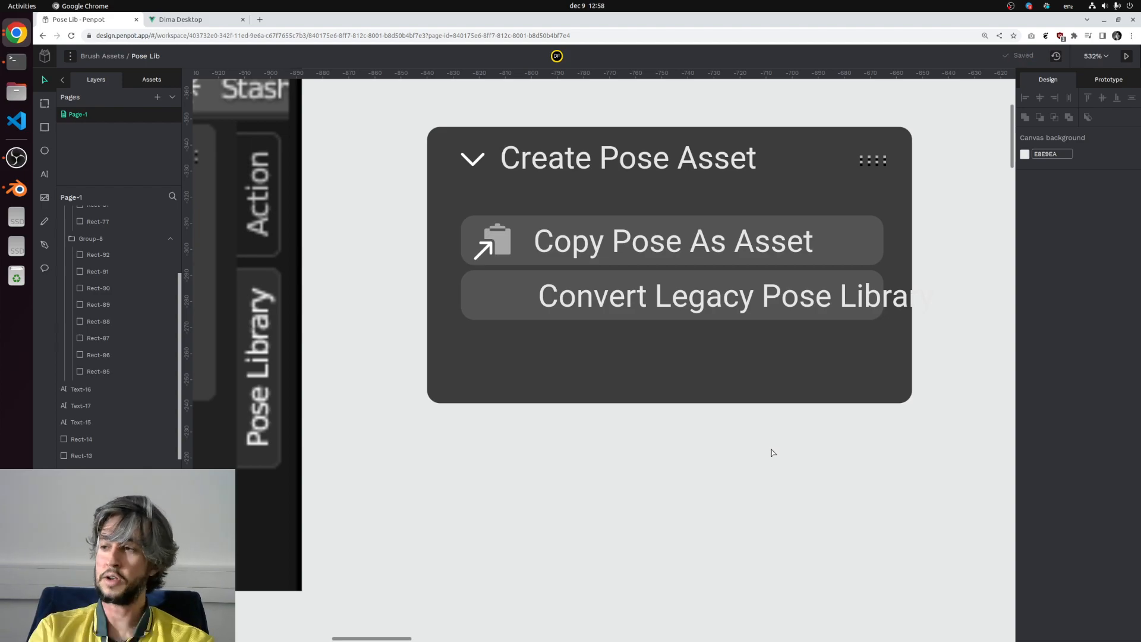
# Step: Move the "Convert Legacy Pose Library" label back over its button, to about X -820, Y -287
pyautogui.moveTo(635, 304); pyautogui.dragTo(581, 302)
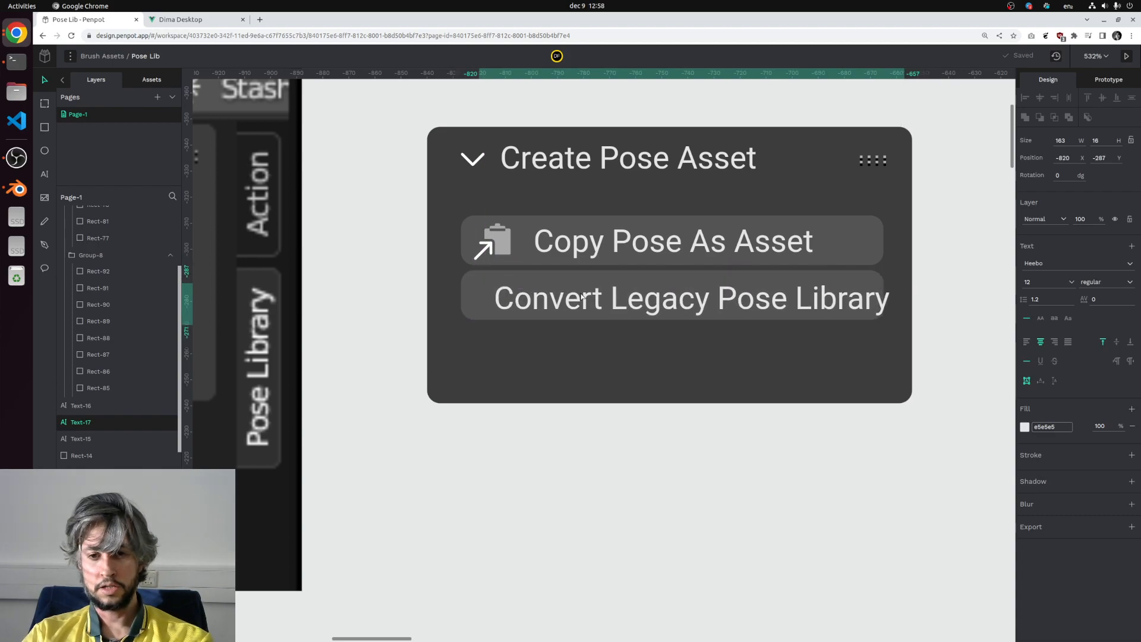
pyautogui.scroll(-8, 586, 241)
pyautogui.scroll(10, 642, 245)
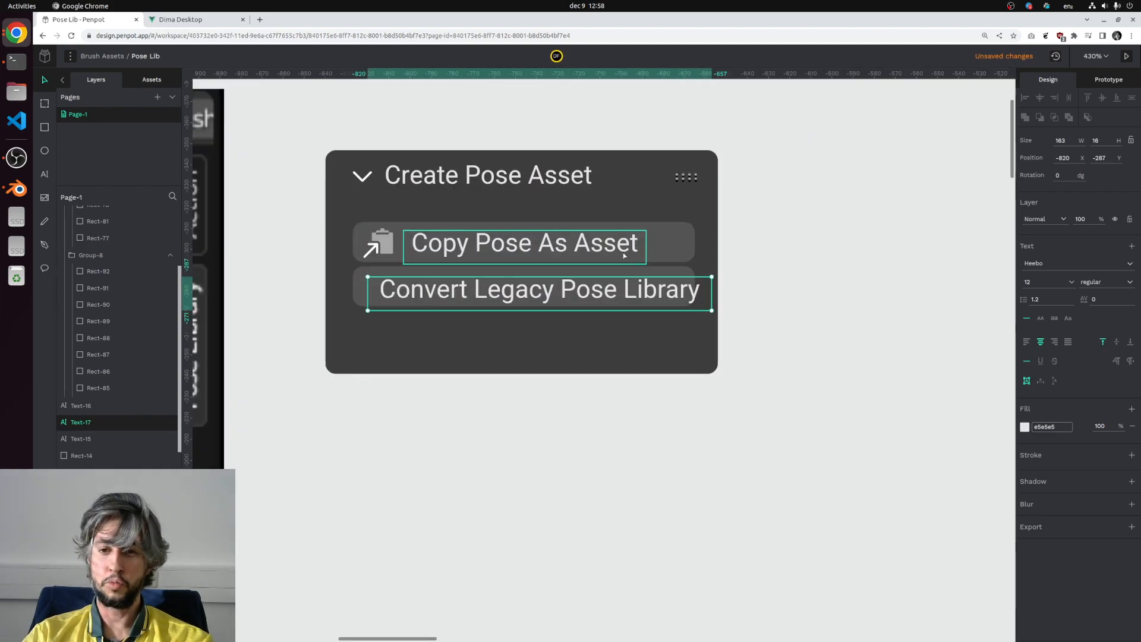
# Step: Try to left-align the displaced panel title and lower label with the lower button rectangle, and undo the changes
pyautogui.moveTo(618, 299); pyautogui.dragTo(700, 320)
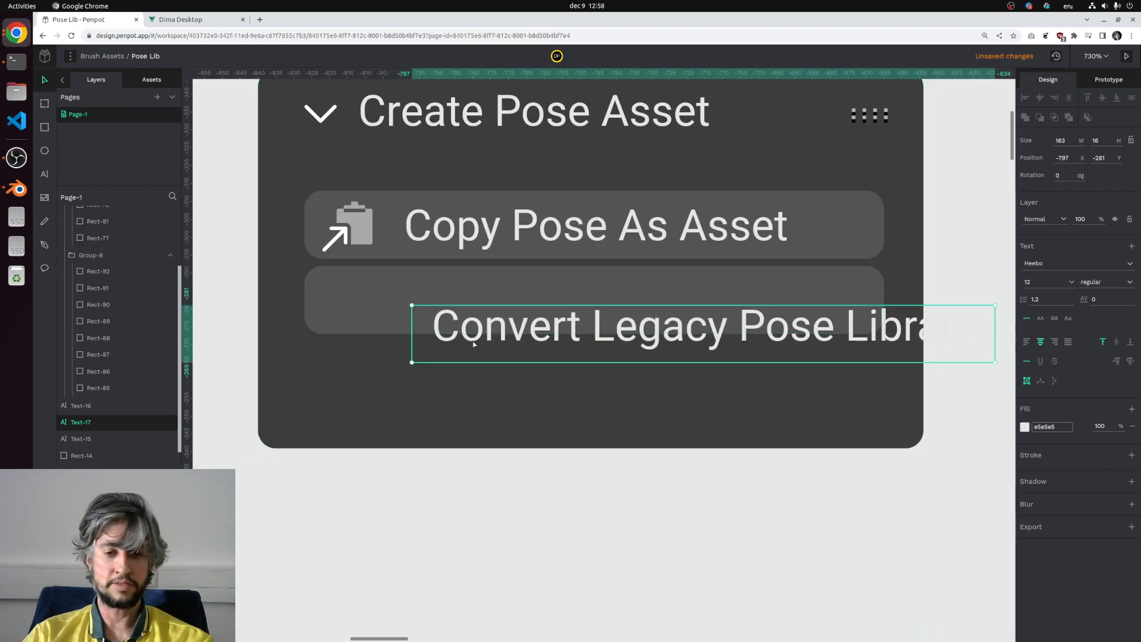
pyautogui.moveTo(471, 333); pyautogui.dragTo(536, 366)
pyautogui.moveTo(495, 116); pyautogui.dragTo(682, 140)
pyautogui.keyDown('shift'); pyautogui.click(570, 311); pyautogui.keyUp('shift')
pyautogui.keyDown('shift'); pyautogui.click(563, 352); pyautogui.keyUp('shift')
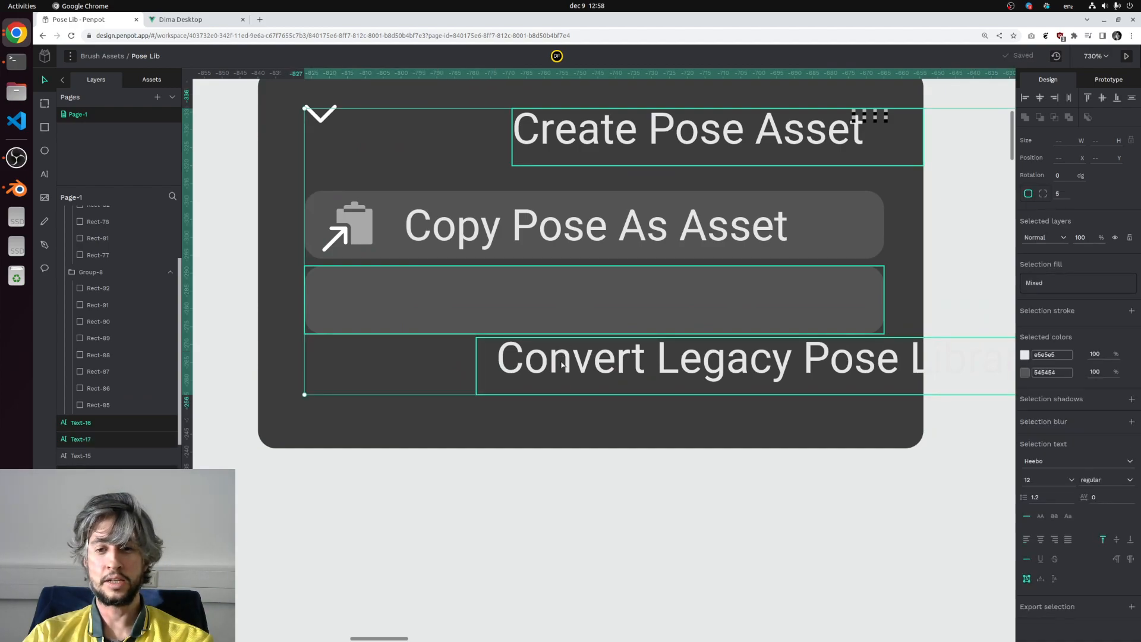
pyautogui.click(1024, 98)
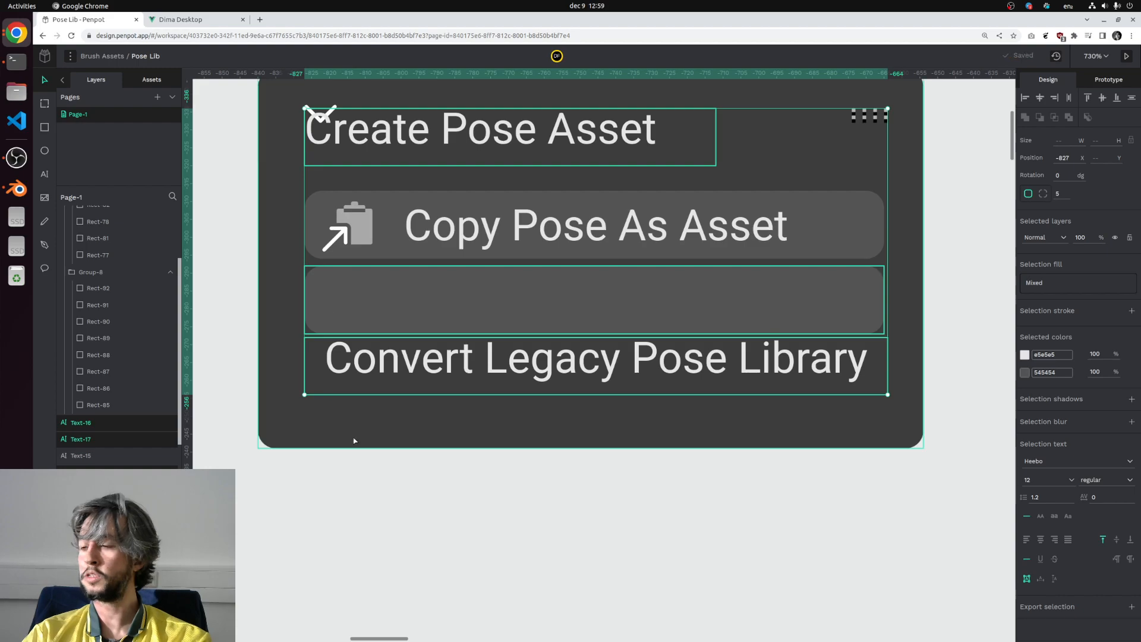
pyautogui.click(420, 505)
pyautogui.click(506, 357)
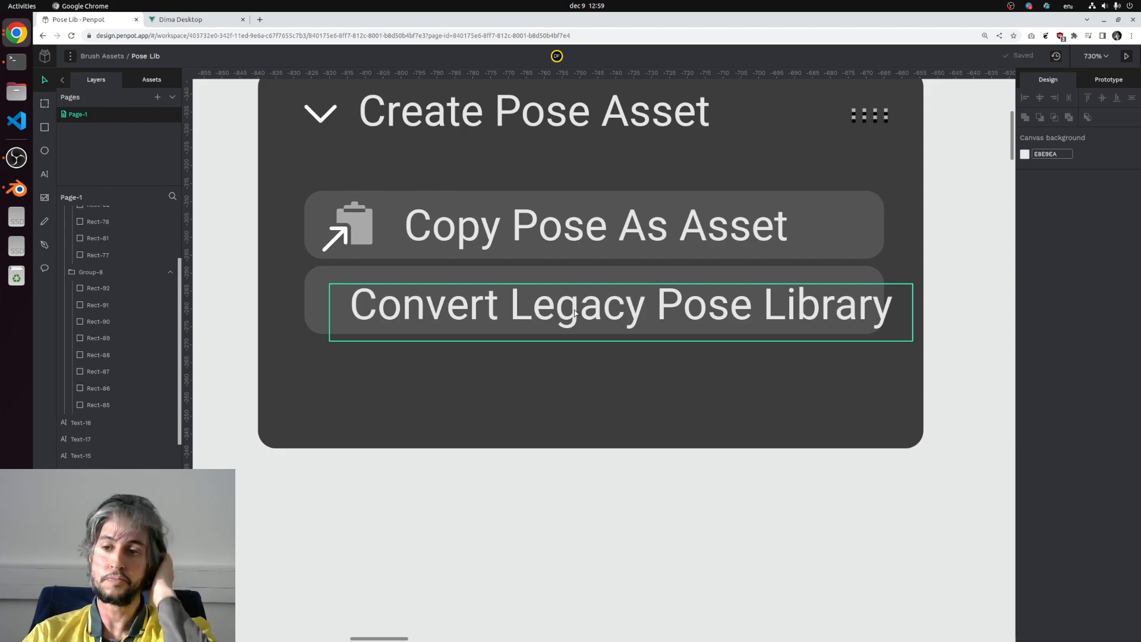
# Step: Move the "Convert Legacy Pose Library" label to X -827, Y -289, and shorten the panel background to a height of about 94
pyautogui.moveTo(575, 313); pyautogui.dragTo(547, 297)
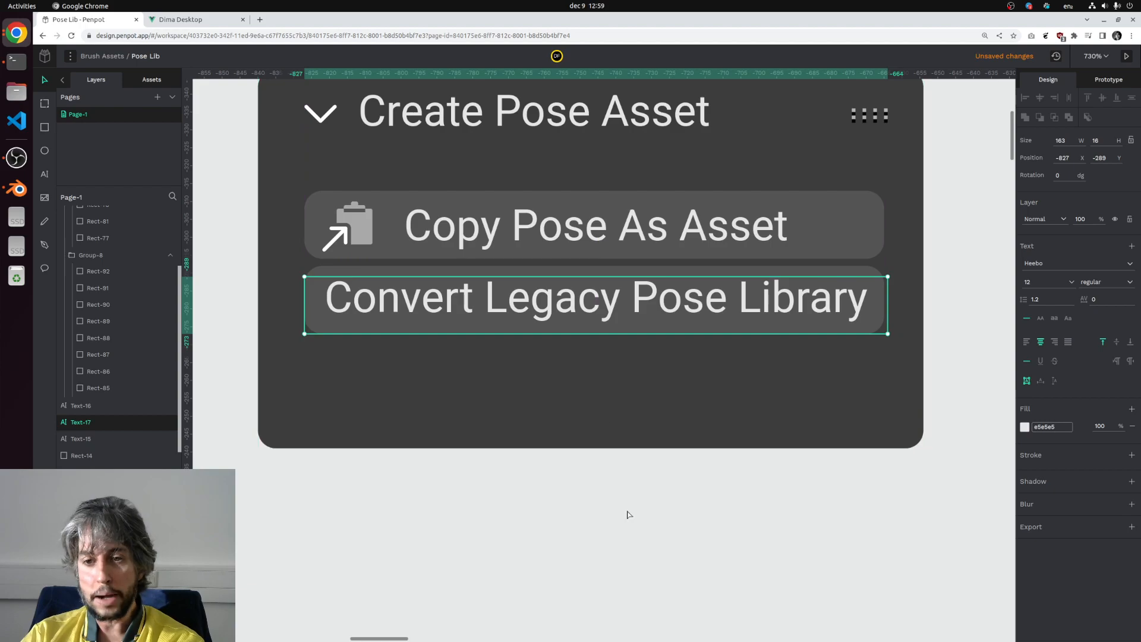
pyautogui.click(695, 428)
pyautogui.keyDown('ctrl'); pyautogui.scroll(-5, 695, 425); pyautogui.keyUp('ctrl')
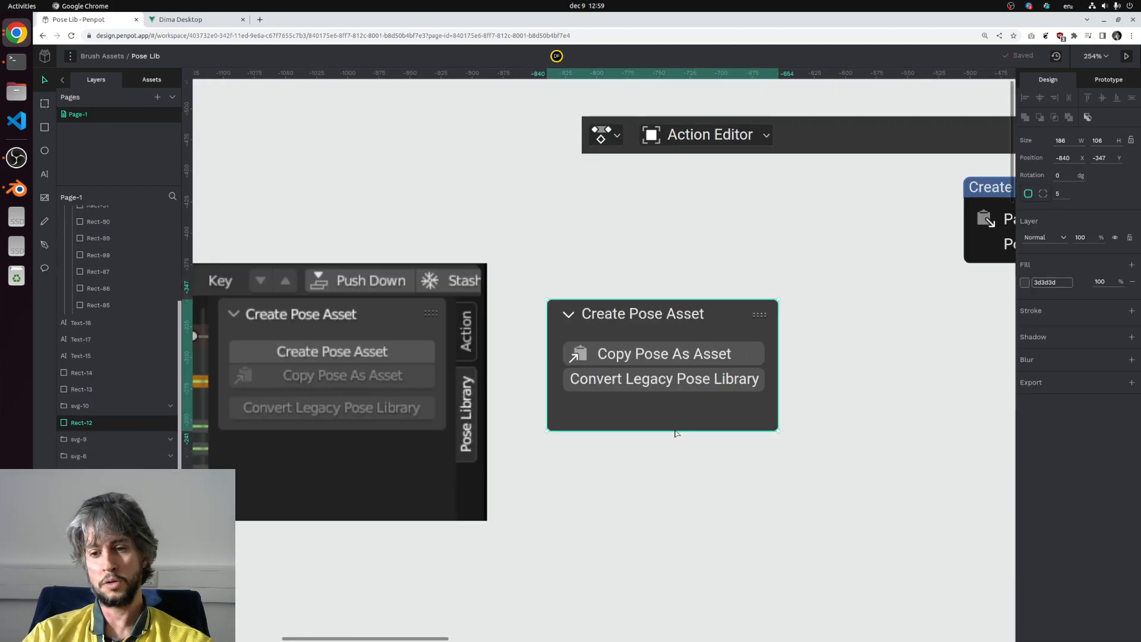
pyautogui.click(657, 467)
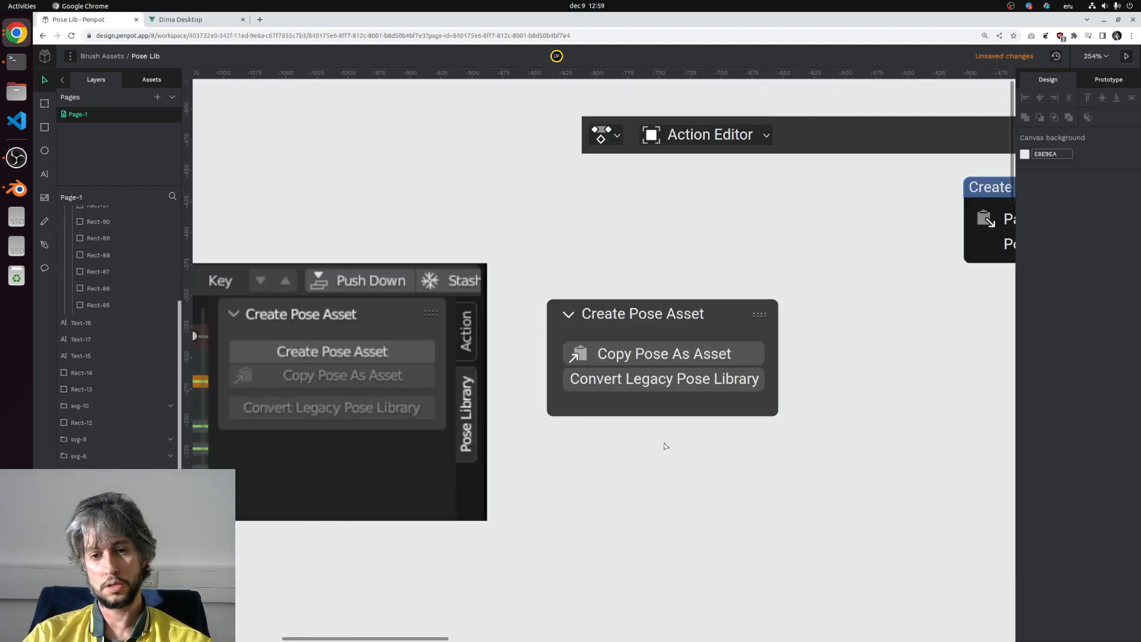
# Step: Delete the Create menu mock-up below the Action Editor bar
pyautogui.keyDown('ctrl'); pyautogui.scroll(-1, 665, 445); pyautogui.keyUp('ctrl')
pyautogui.keyDown('ctrl'); pyautogui.scroll(-3, 668, 443); pyautogui.keyUp('ctrl')
pyautogui.keyDown('ctrl'); pyautogui.scroll(3, 746, 372); pyautogui.keyUp('ctrl')
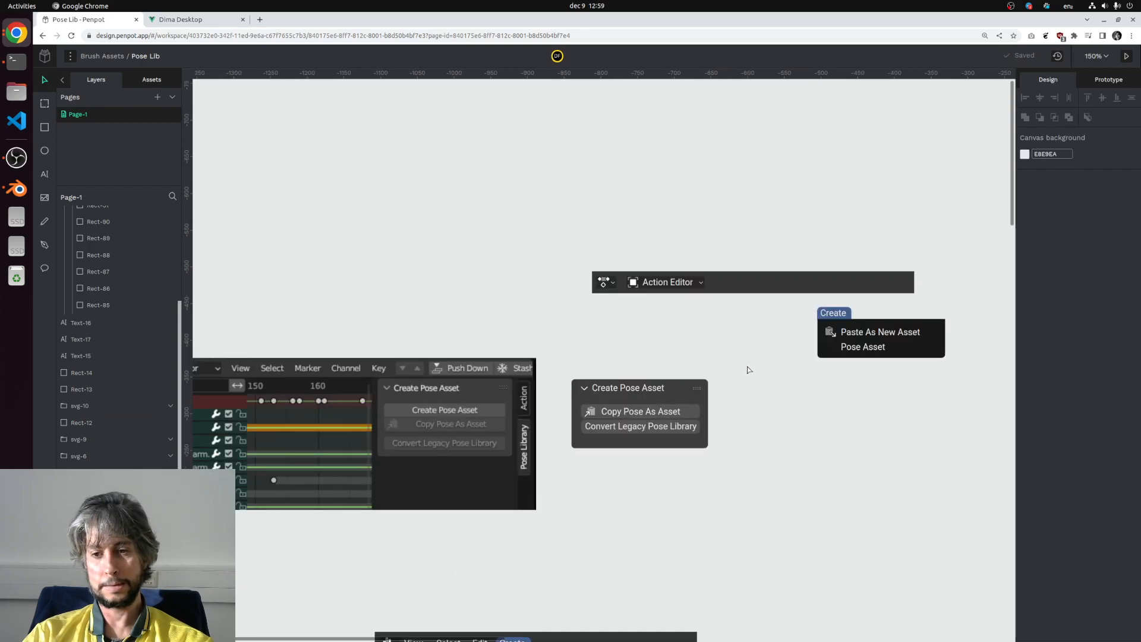
pyautogui.moveTo(704, 286); pyautogui.dragTo(929, 408)
pyautogui.press('Delete')
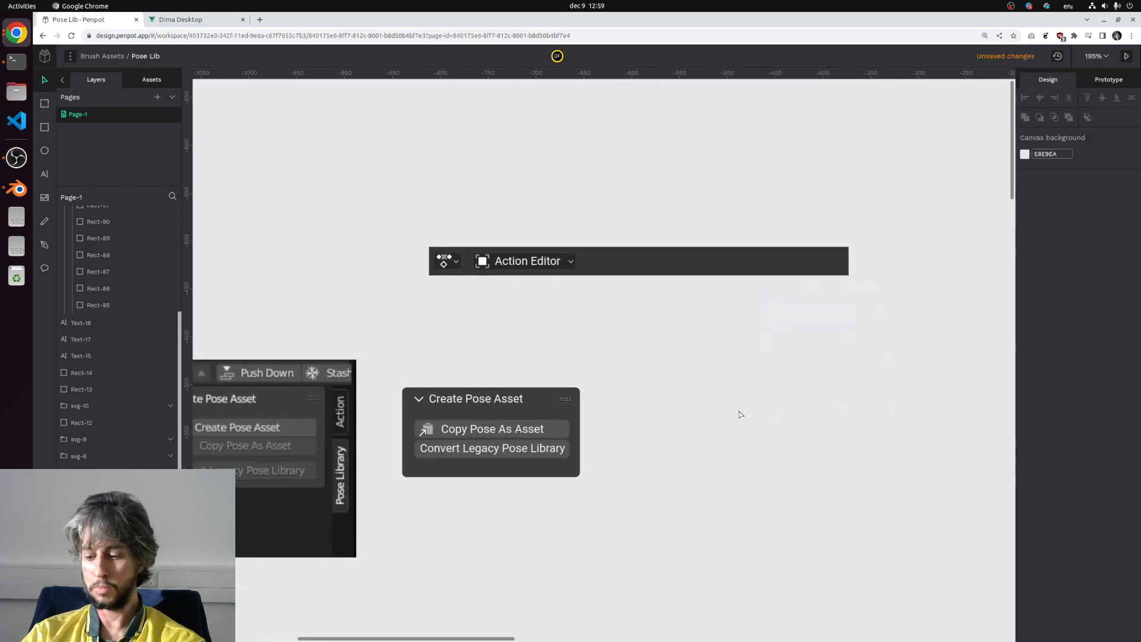
# Step: Move the whole Create Pose Asset panel beneath the right part of the Action Editor bar, to about X -577, Y -454
pyautogui.moveTo(382, 375); pyautogui.dragTo(629, 497)
pyautogui.moveTo(550, 411); pyautogui.dragTo(801, 308)
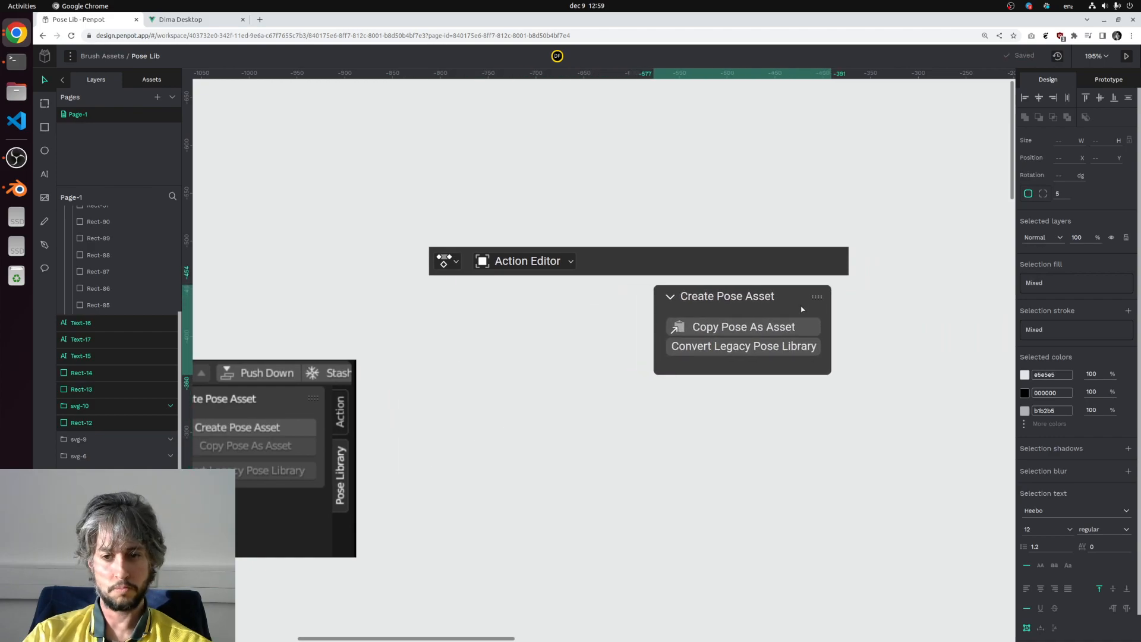
pyautogui.keyDown('ctrl'); pyautogui.scroll(-2, 797, 321); pyautogui.keyUp('ctrl')
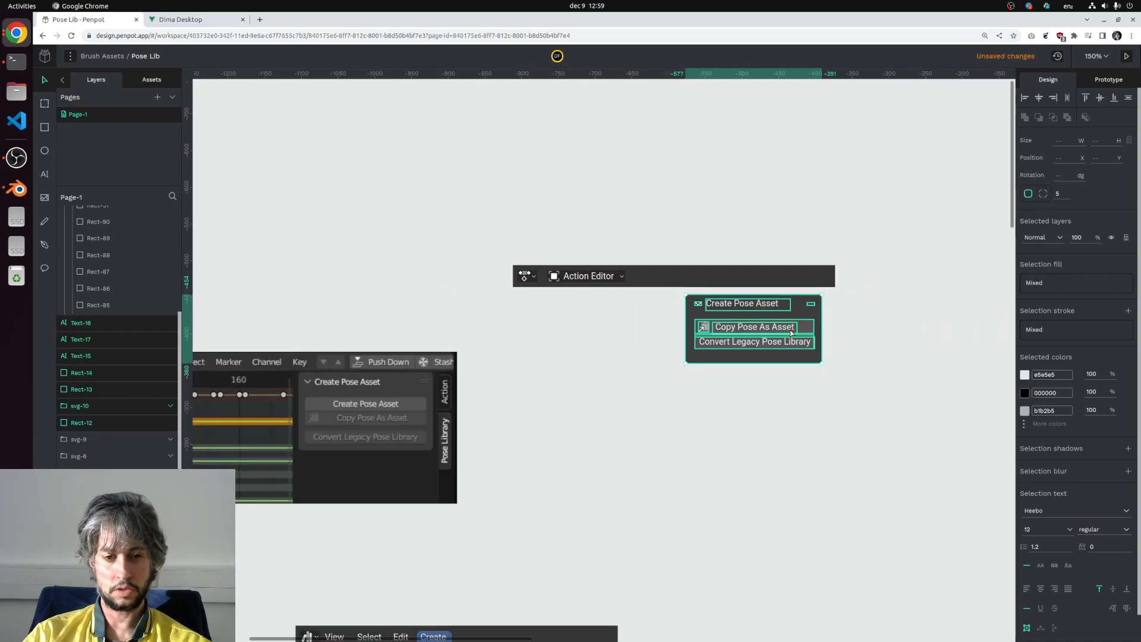
pyautogui.keyDown('ctrl'); pyautogui.scroll(4, 489, 433); pyautogui.keyUp('ctrl')
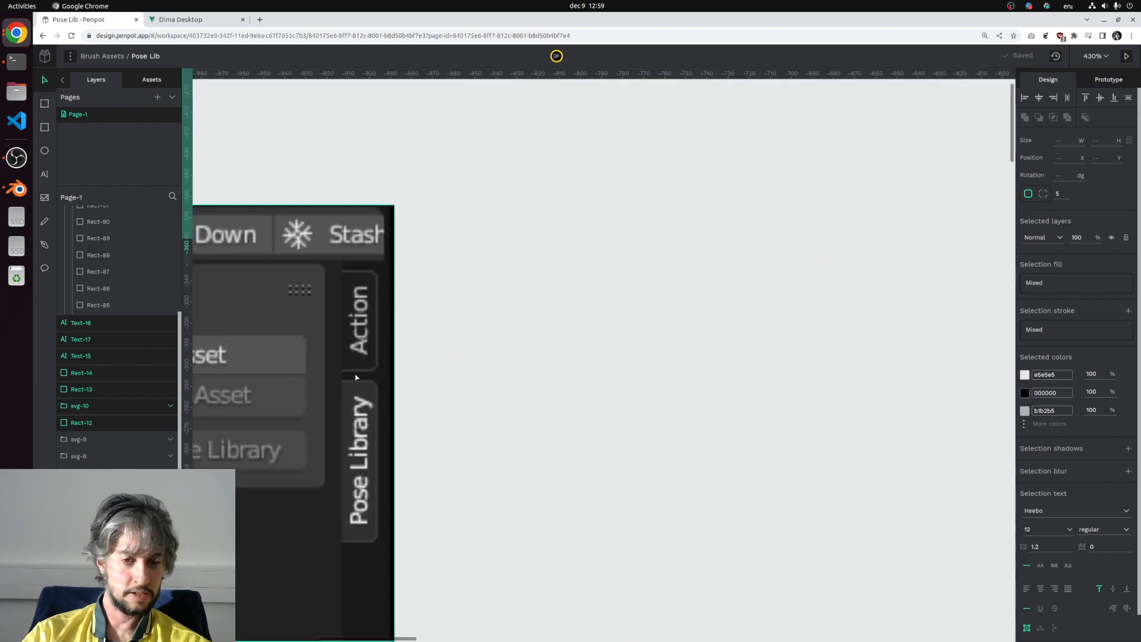
pyautogui.keyDown('ctrl'); pyautogui.scroll(-3, 357, 380); pyautogui.keyUp('ctrl')
pyautogui.click(702, 379)
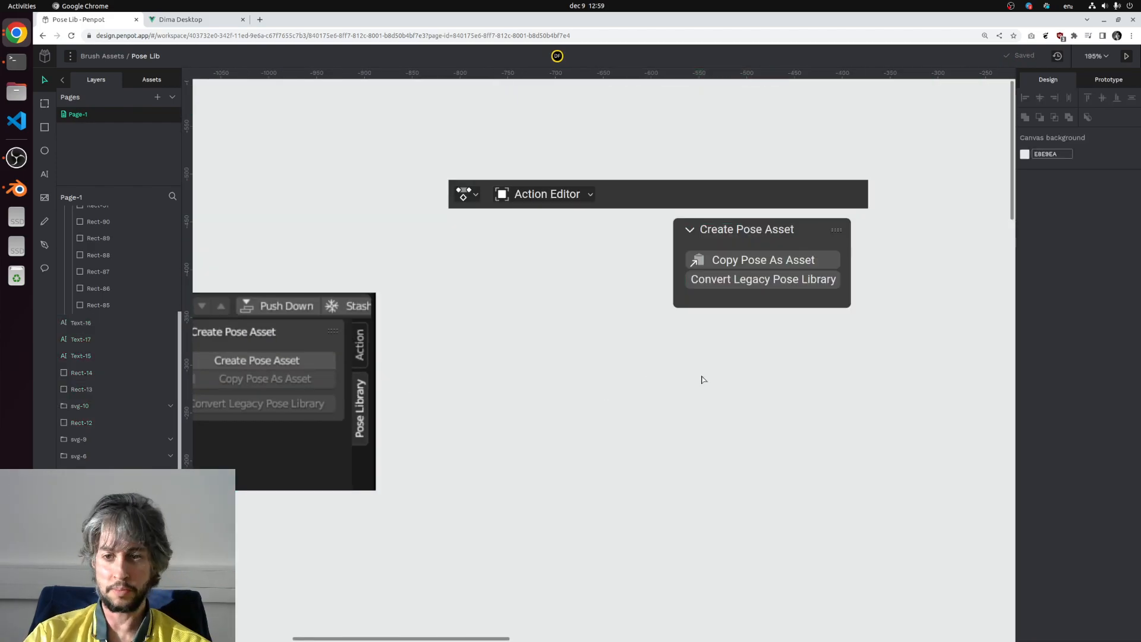
# Step: Draw a background rectangle about 202 by 192 directly beneath the Action Editor bar and send it behind the Create Pose Asset panel
pyautogui.click(44, 127)
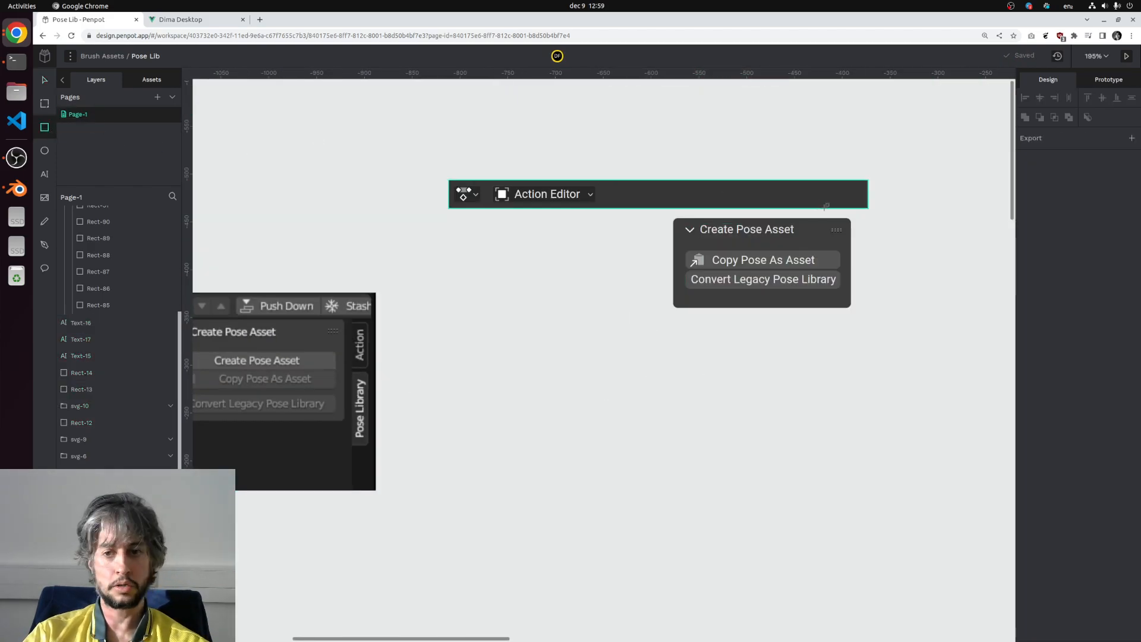
pyautogui.moveTo(857, 208); pyautogui.dragTo(657, 389)
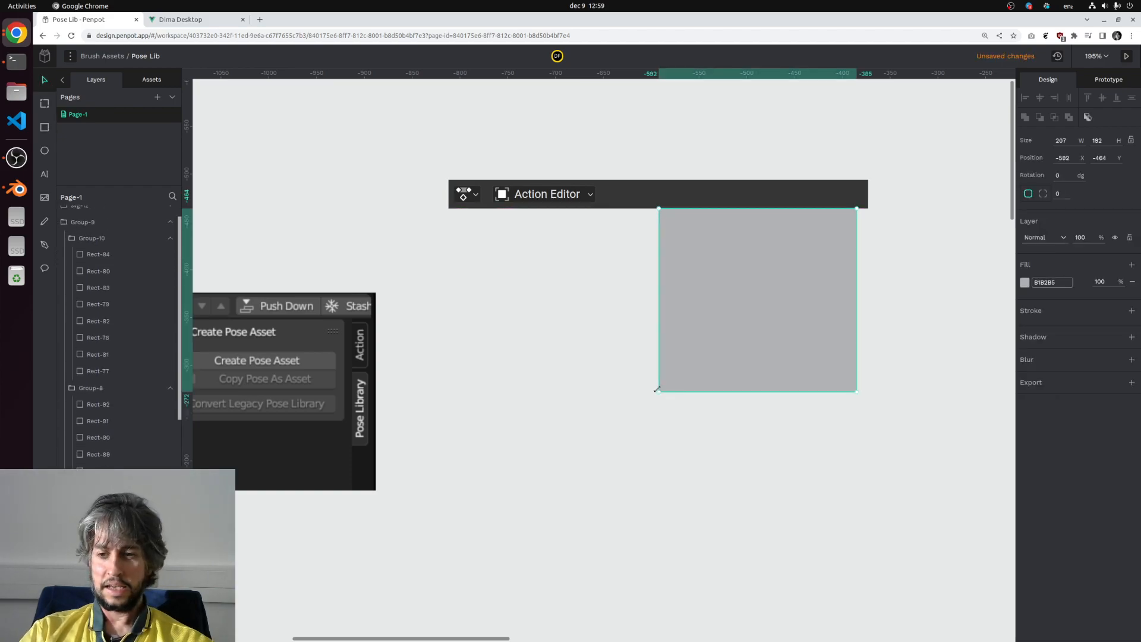
pyautogui.hotkey('ctrl', 'shift', 'Down')
pyautogui.click(667, 424)
pyautogui.moveTo(779, 415); pyautogui.dragTo(887, 401)
pyautogui.click(796, 365)
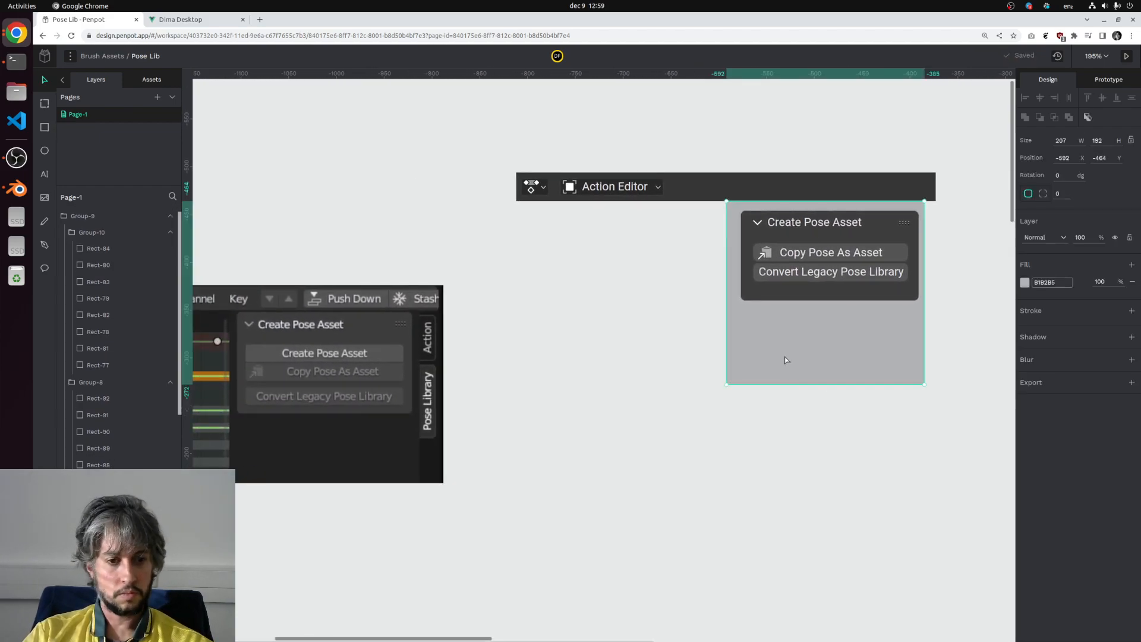
pyautogui.moveTo(725, 345); pyautogui.dragTo(731, 345)
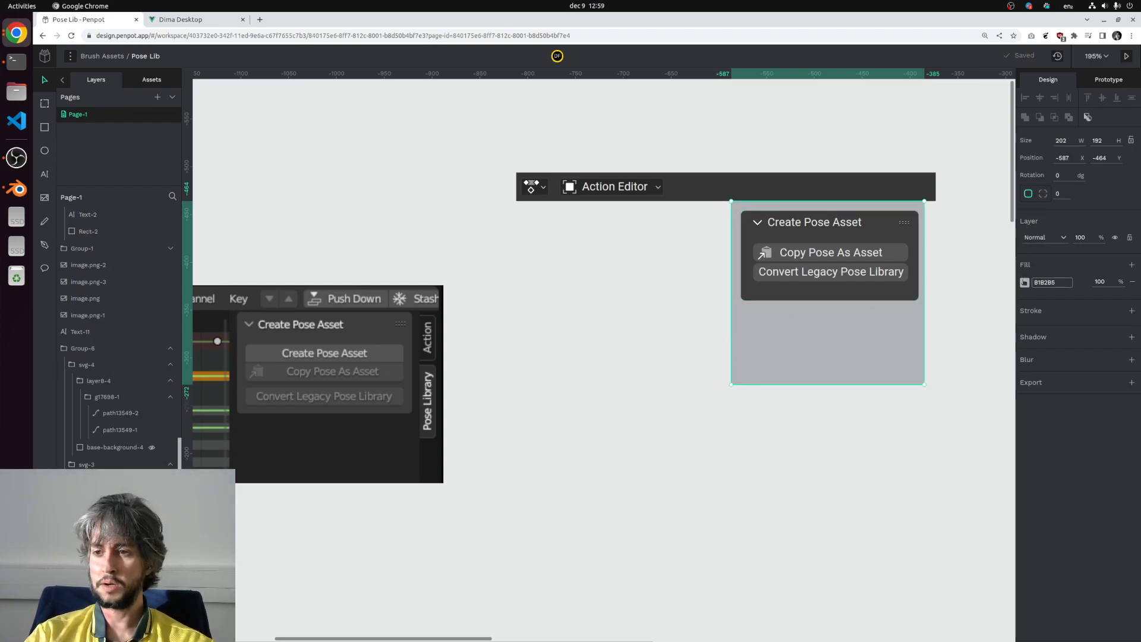
# Step: Fill the background rectangle with the dark grey 222222 sampled from the reference screenshot
pyautogui.click(1023, 283)
pyautogui.click(909, 267)
pyautogui.click(391, 424)
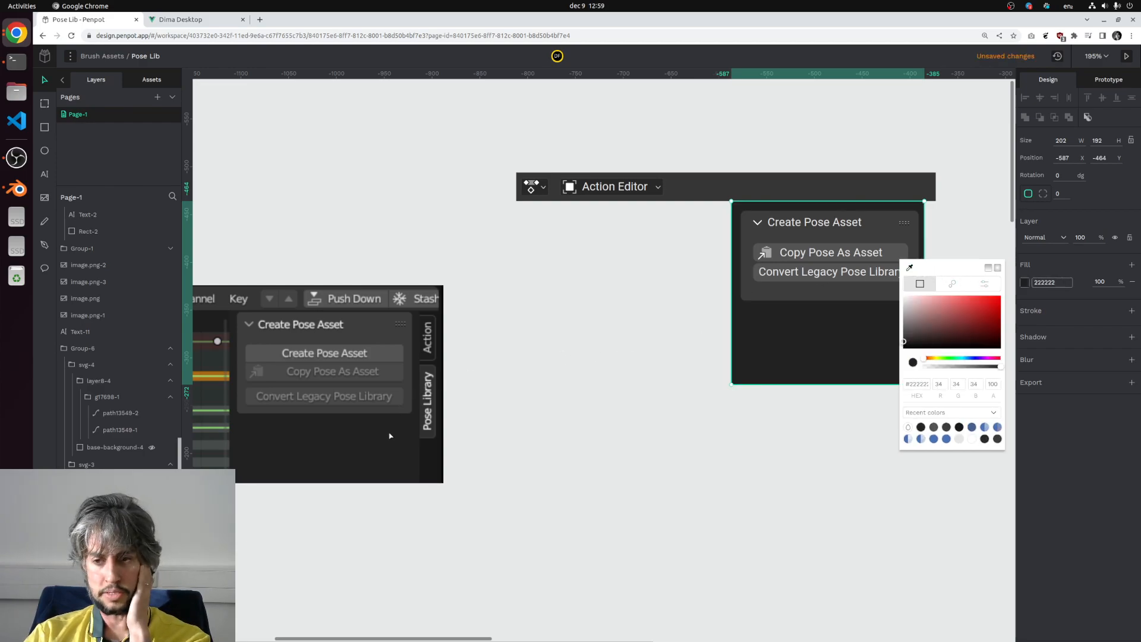
pyautogui.click(716, 433)
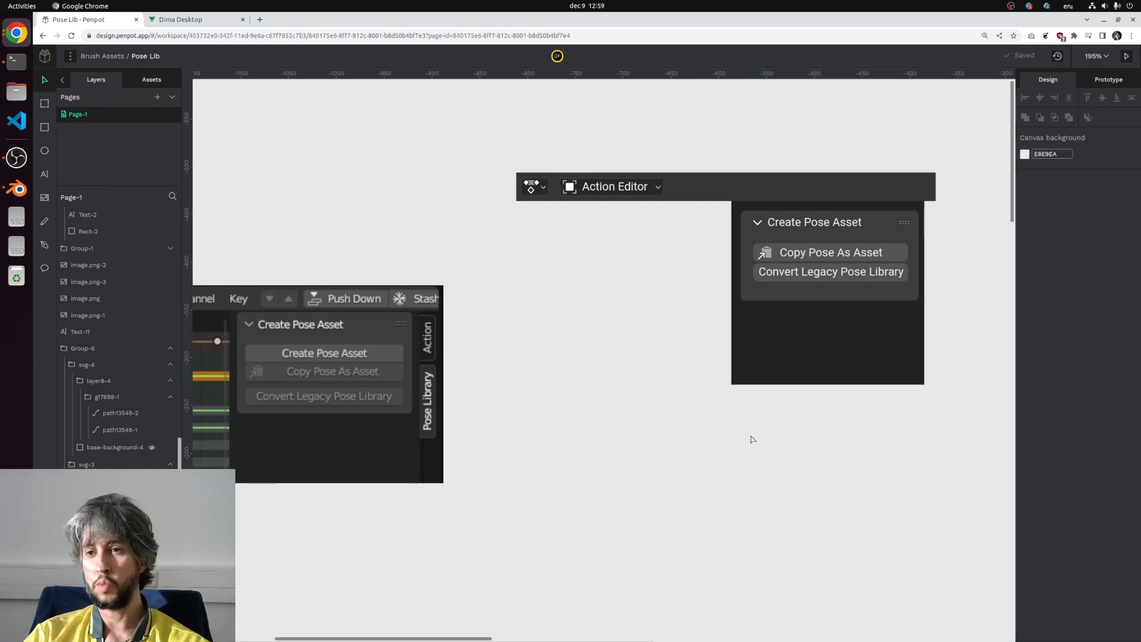
# Step: Group all elements of the Create Pose Asset panel, leaving out the dark background rectangle
pyautogui.scroll(5, 731, 434)
pyautogui.moveTo(894, 262); pyautogui.dragTo(826, 360)
pyautogui.moveTo(903, 386); pyautogui.dragTo(542, 191)
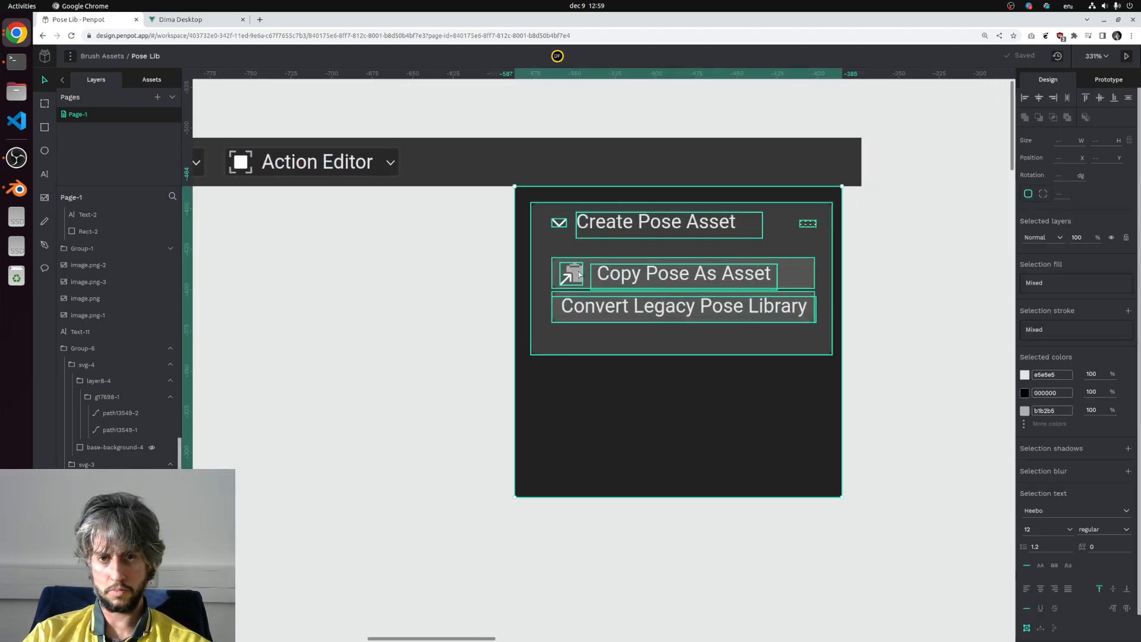
pyautogui.keyDown('shift'); pyautogui.click(654, 377); pyautogui.keyUp('shift')
pyautogui.hotkey('ctrl', 'g')
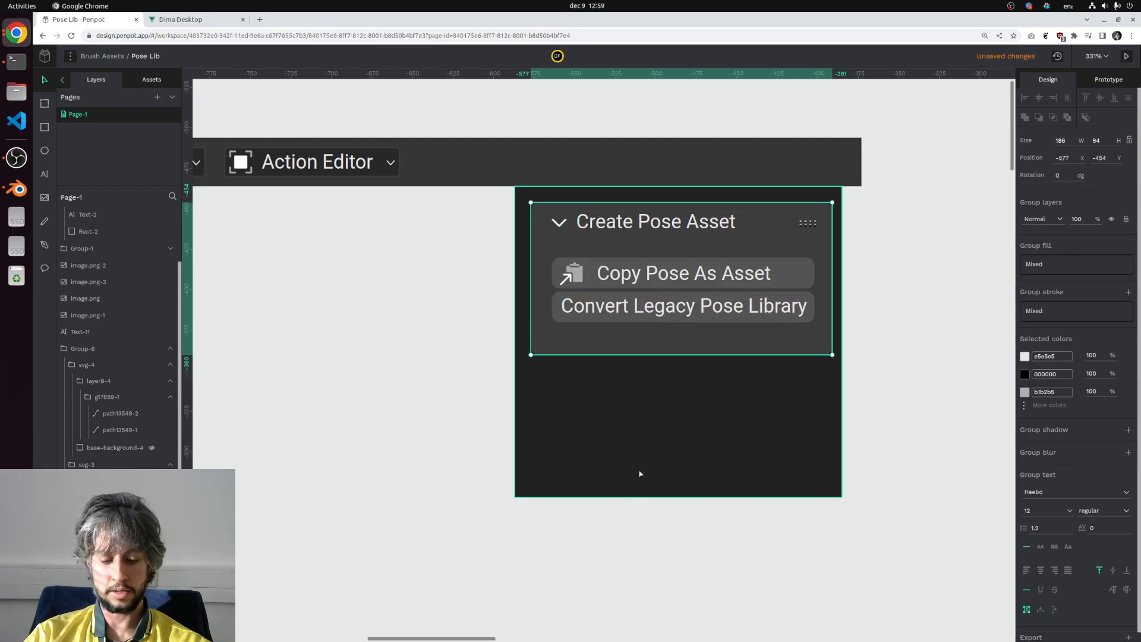
# Step: Move the grouped Create Pose Asset panel closer to the Action Editor bar, to about X -579, Y -461
pyautogui.click(458, 420)
pyautogui.moveTo(700, 268); pyautogui.dragTo(603, 299)
pyautogui.hotkey('ctrl', 'z')
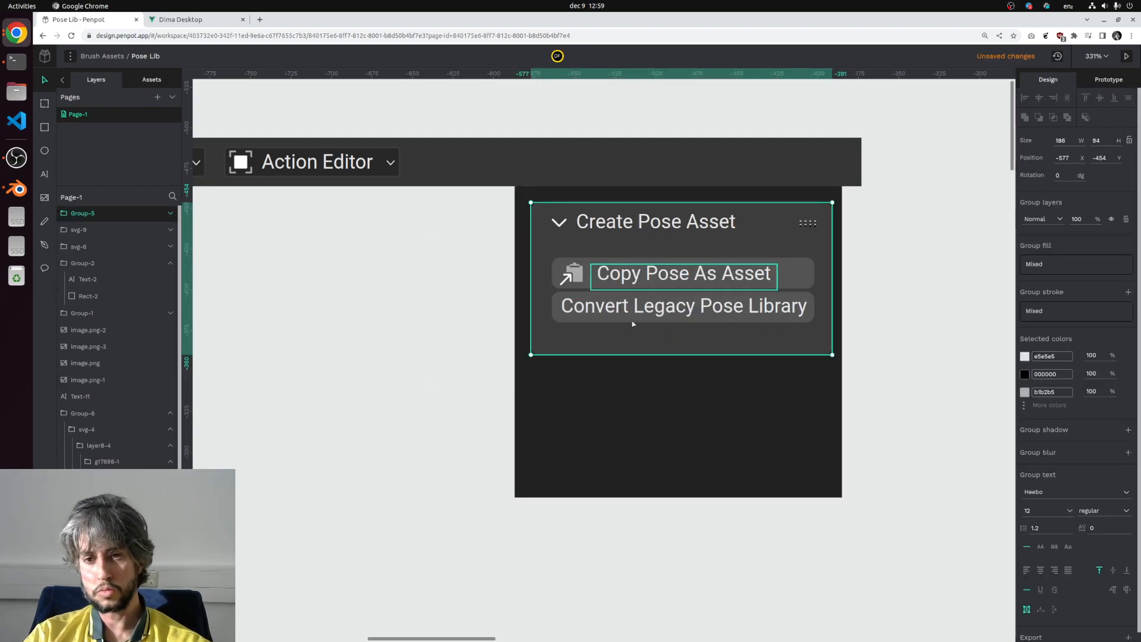
pyautogui.scroll(-6, 488, 430)
pyautogui.scroll(6, 455, 397)
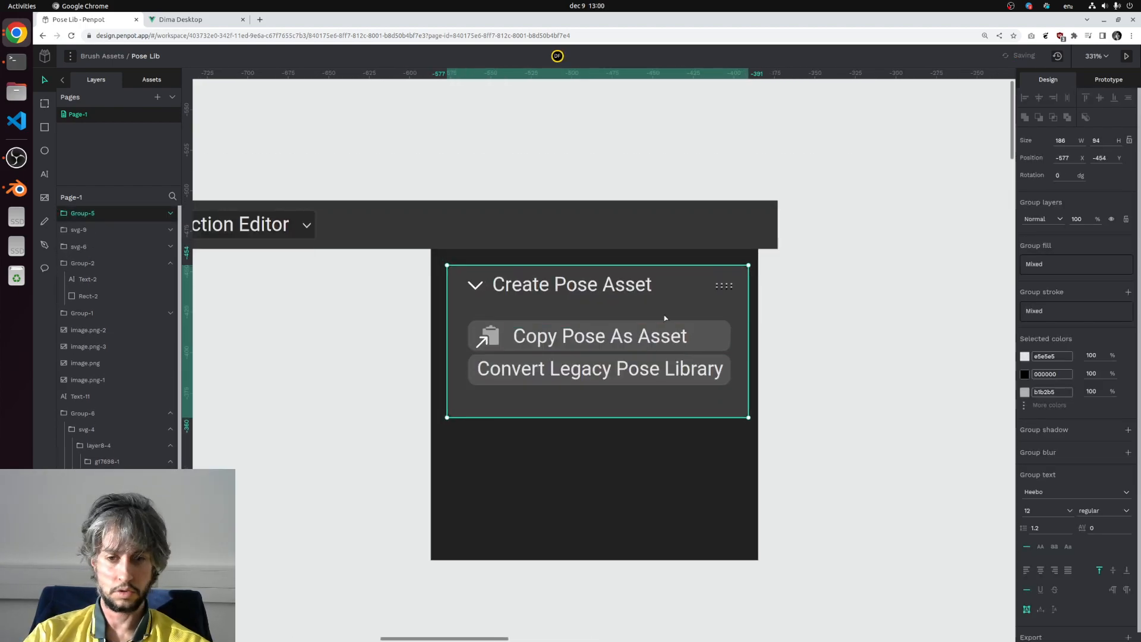
pyautogui.moveTo(664, 294); pyautogui.dragTo(657, 280)
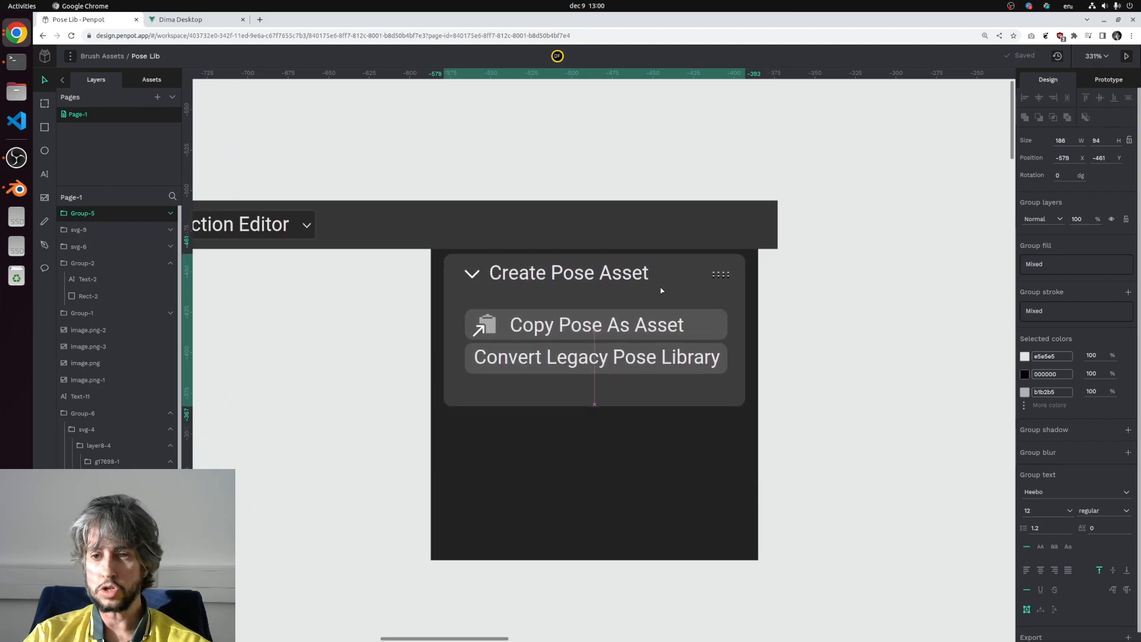
# Step: Move the reference screenshot of the Pose Library sidebar above the mock-up, to about X -942, Y -727
pyautogui.scroll(-6, 652, 337)
pyautogui.moveTo(280, 411); pyautogui.dragTo(711, 153)
# Step: Draw a rectangle about 18 × 76 over the Pose Library tab in the reference screenshot
pyautogui.scroll(14, 746, 191)
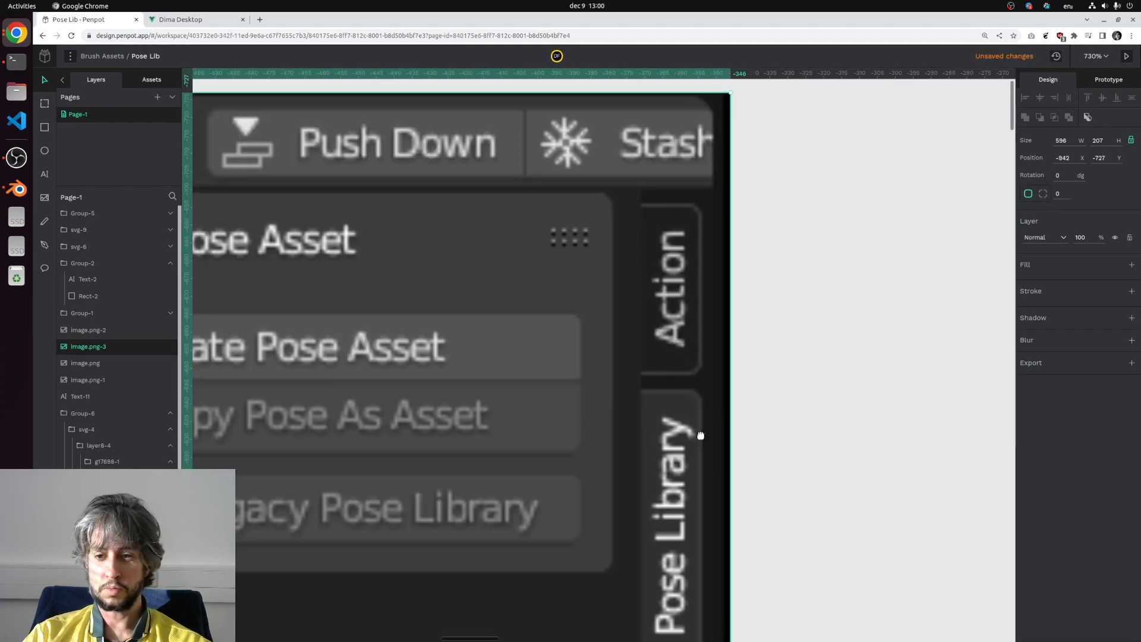
pyautogui.moveTo(700, 435); pyautogui.dragTo(685, 329)
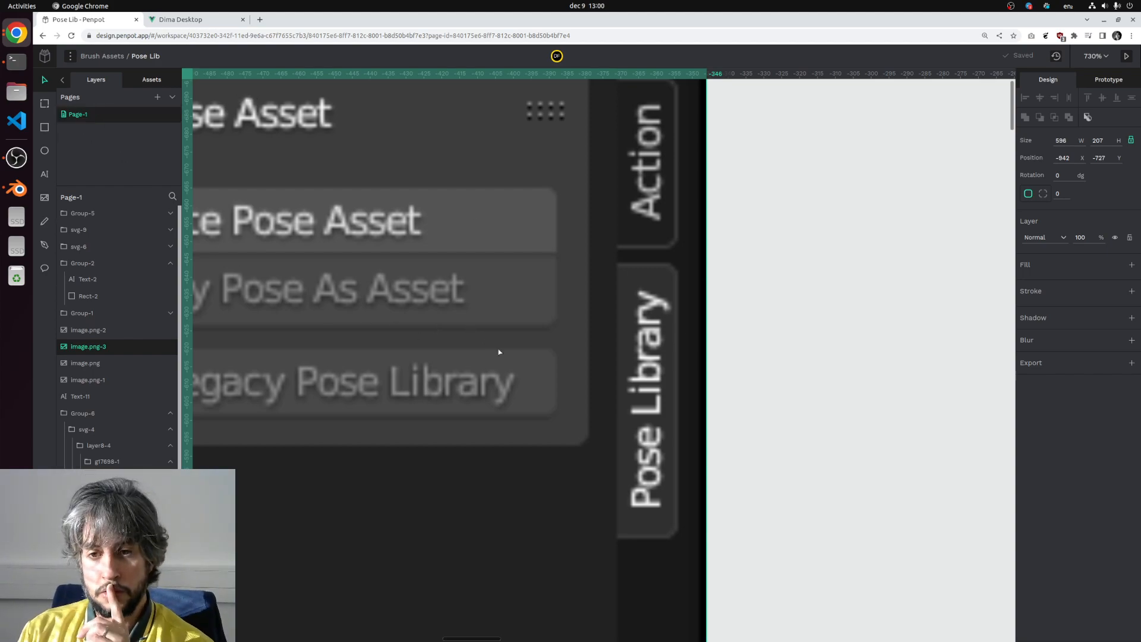
pyautogui.press('r')
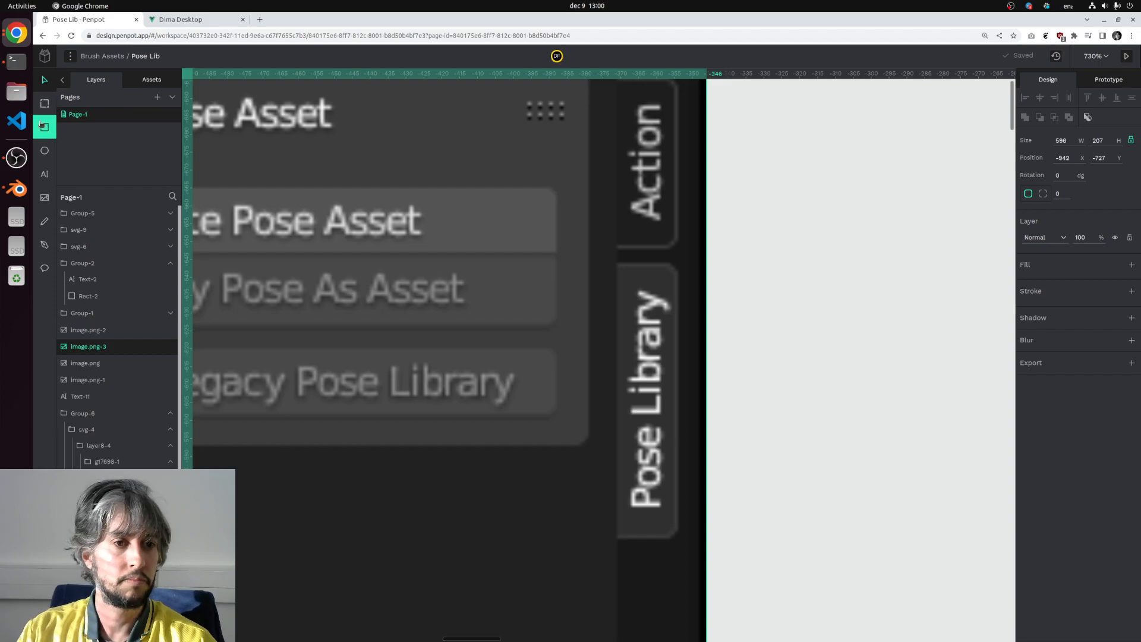
pyautogui.moveTo(617, 263); pyautogui.dragTo(681, 534)
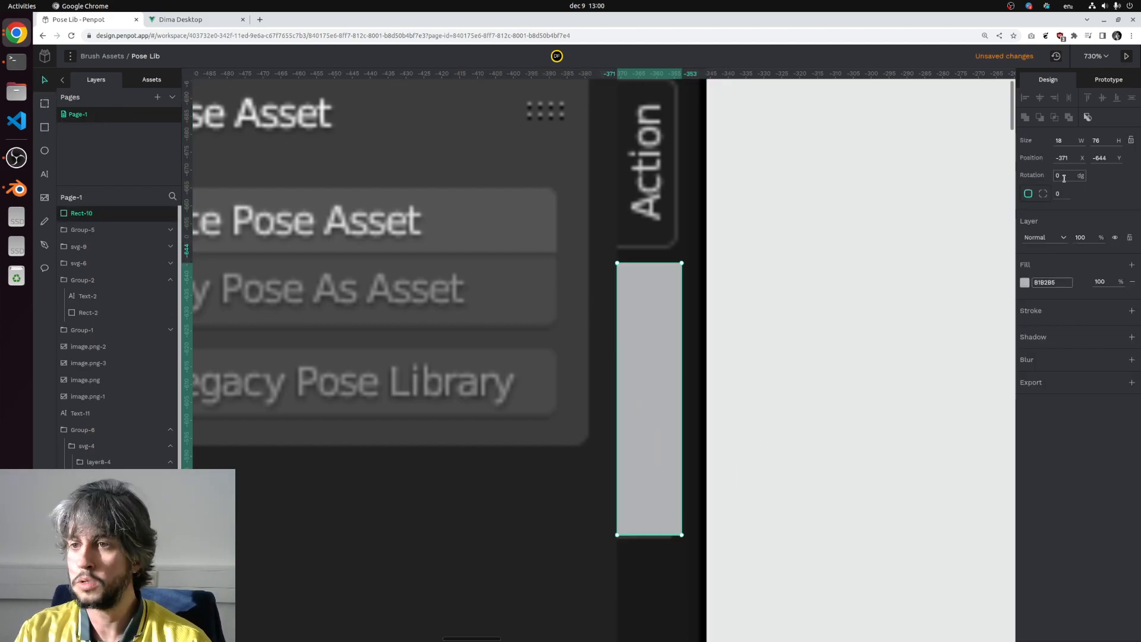
# Step: Round only the two right corners of the tab rectangle, setting the individual radii to 0, 5, 5 and 0
pyautogui.click(1043, 193)
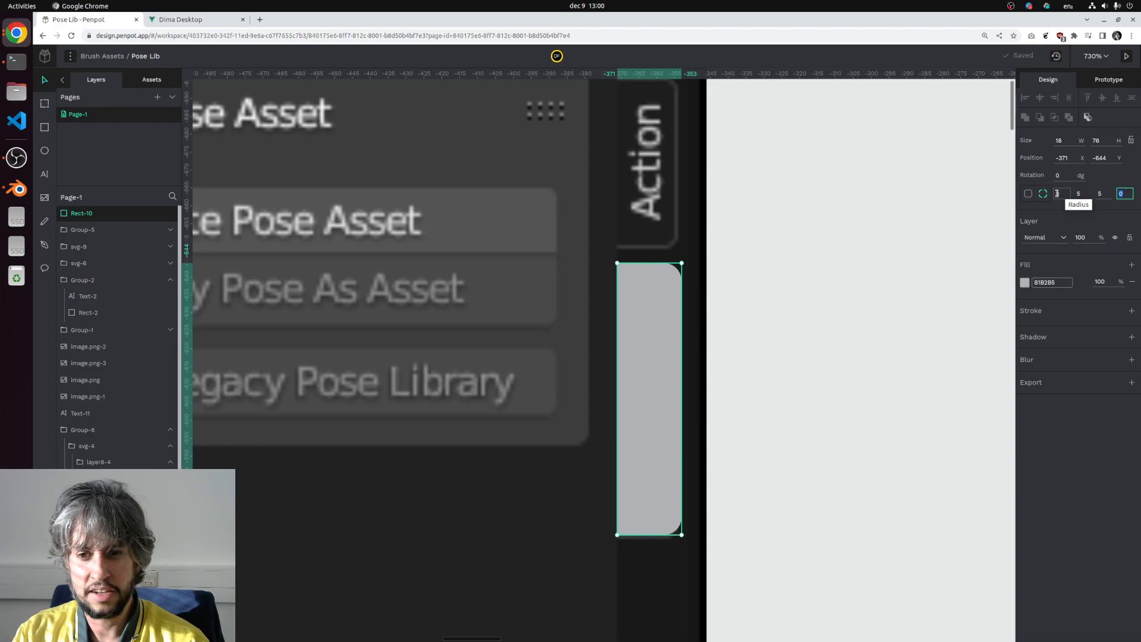
pyautogui.click(782, 323)
pyautogui.click(663, 347)
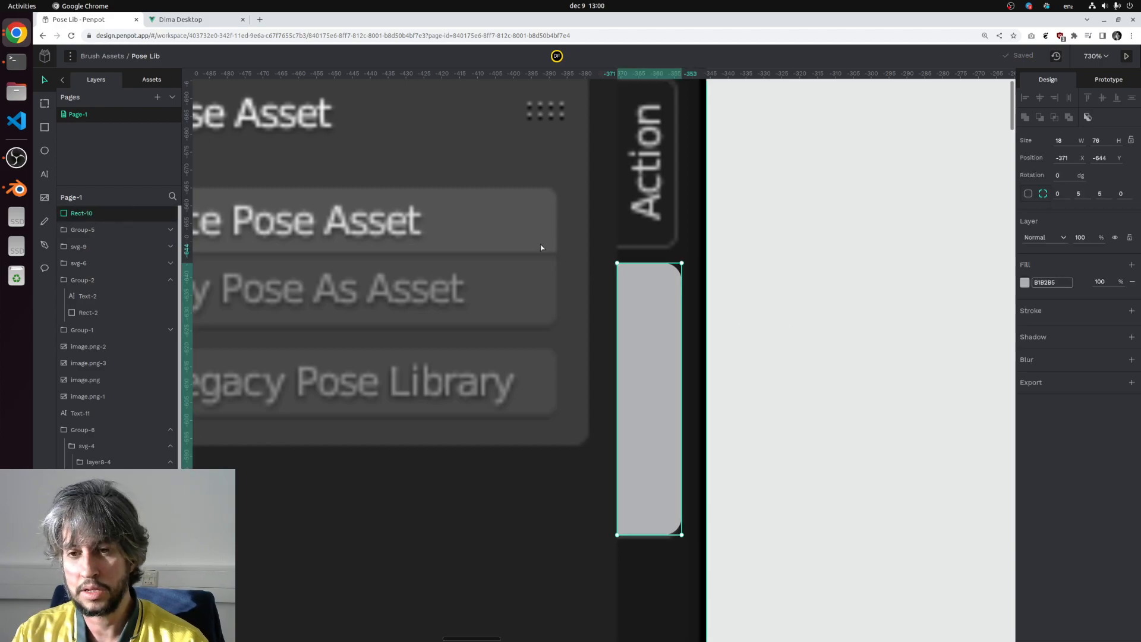
pyautogui.scroll(-5, 543, 248)
pyautogui.click(560, 517)
pyautogui.doubleClick(584, 500)
pyautogui.click(759, 400)
pyautogui.scroll(3, 675, 246)
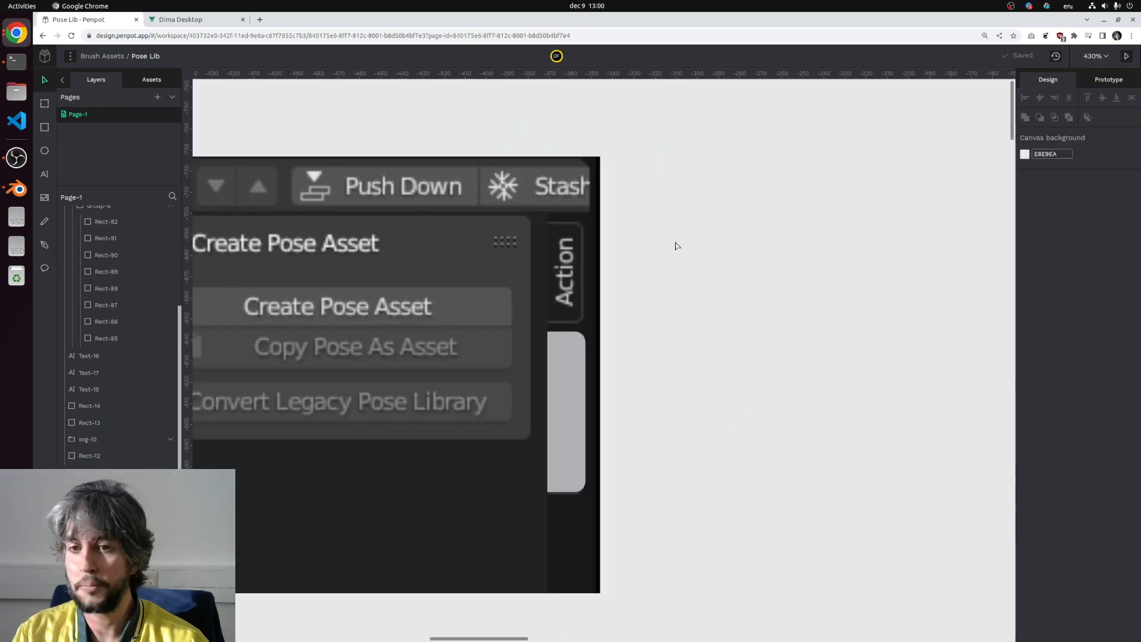
pyautogui.scroll(2, 574, 363)
# Step: Fill the tab rectangle with the dark grey 1d1d1d sampled from the Action tab in the reference screenshot
pyautogui.click(574, 363)
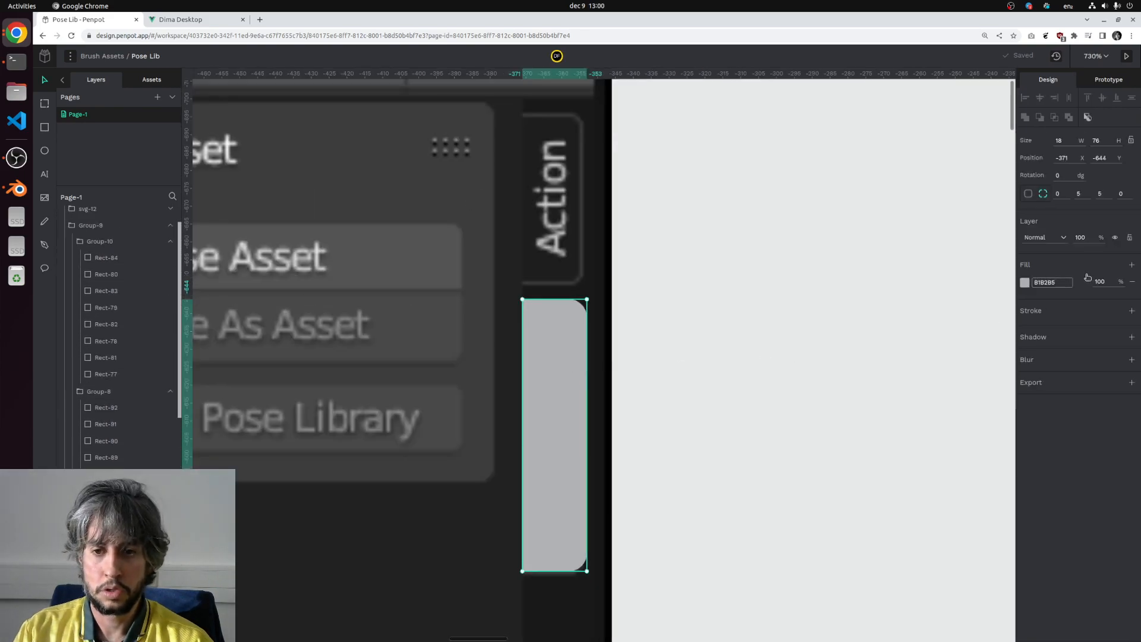
pyautogui.click(1027, 281)
pyautogui.click(910, 265)
pyautogui.click(540, 266)
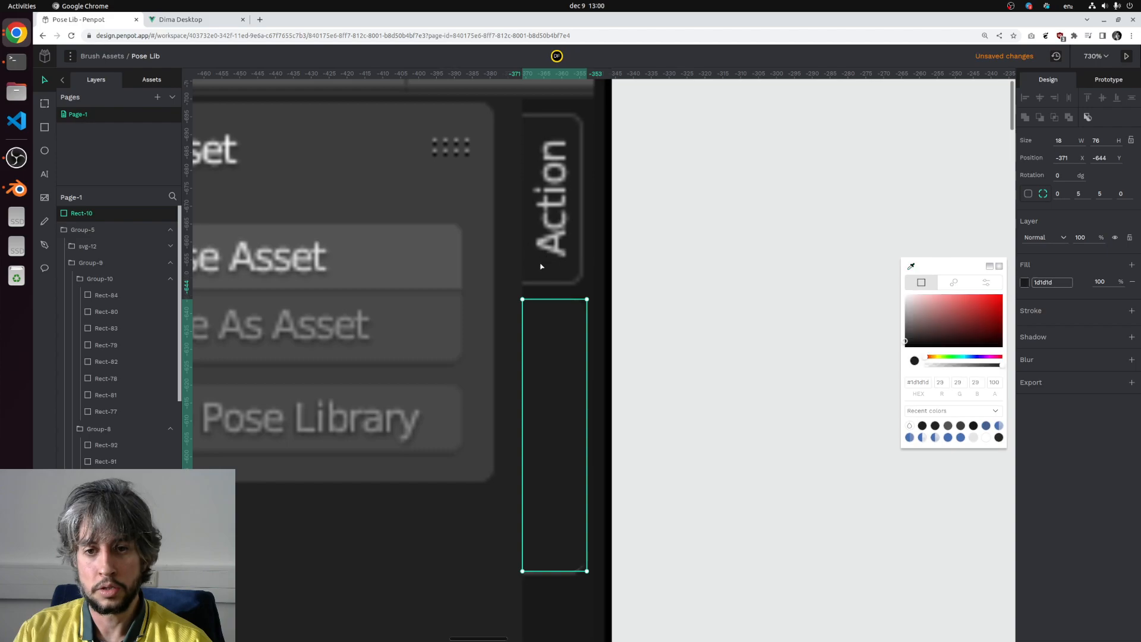
# Step: Add a 1 px centred solid stroke to the tab rectangle, coloured 3a3a3a as sampled from the Action tab's outline
pyautogui.click(1131, 310)
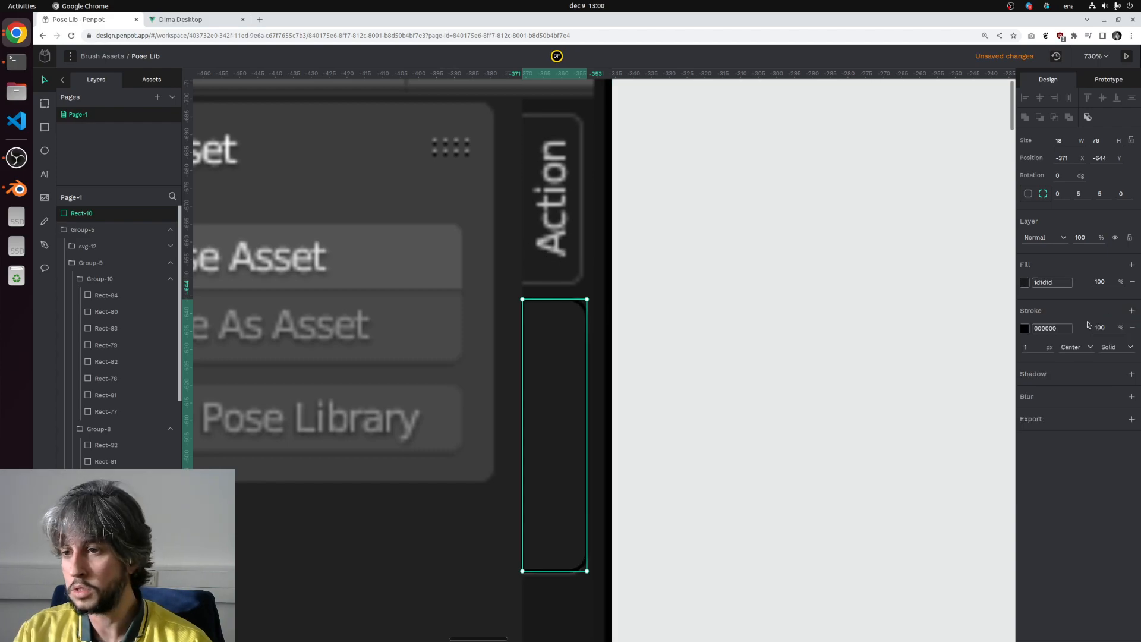
pyautogui.click(1025, 329)
pyautogui.click(915, 317)
pyautogui.scroll(8, 579, 238)
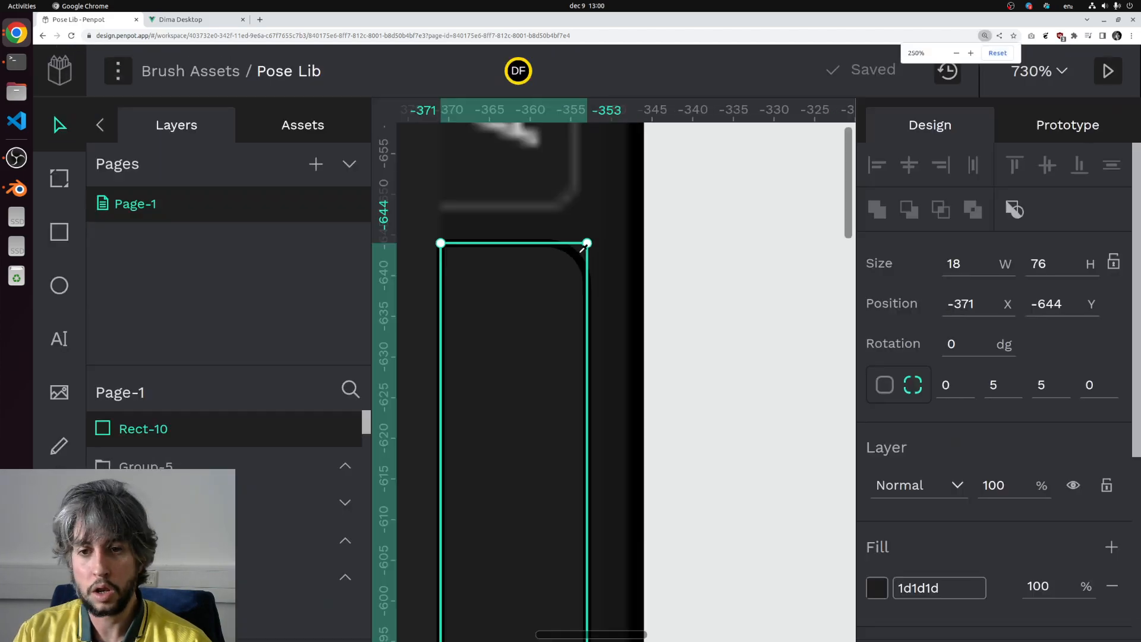
pyautogui.scroll(-2, 579, 236)
pyautogui.scroll(-6, 579, 236)
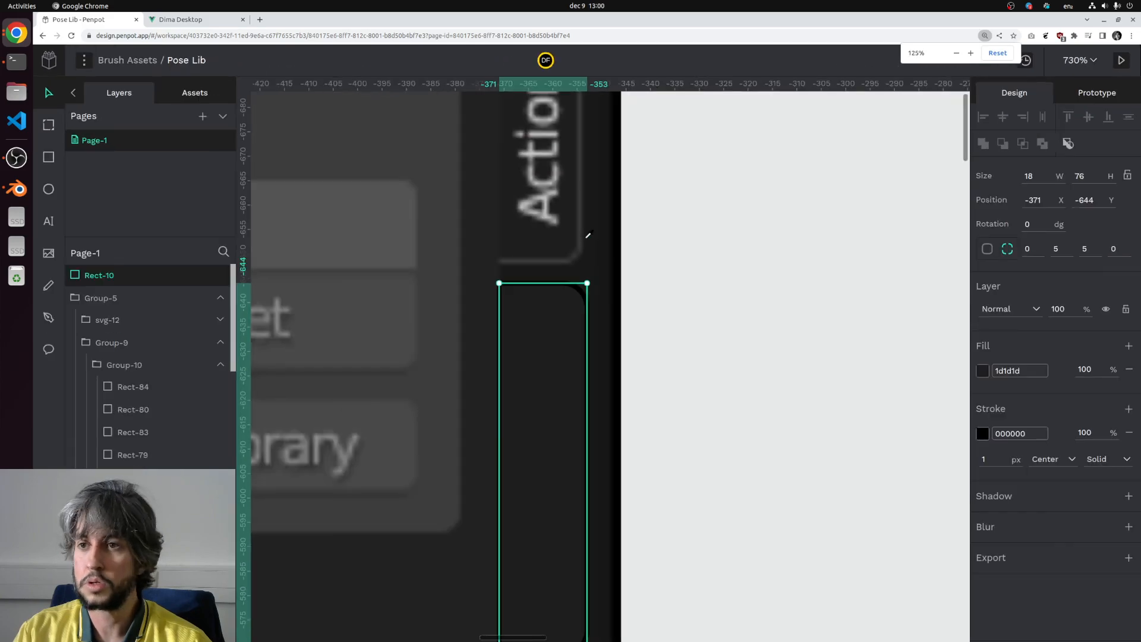
pyautogui.scroll(-1, 588, 235)
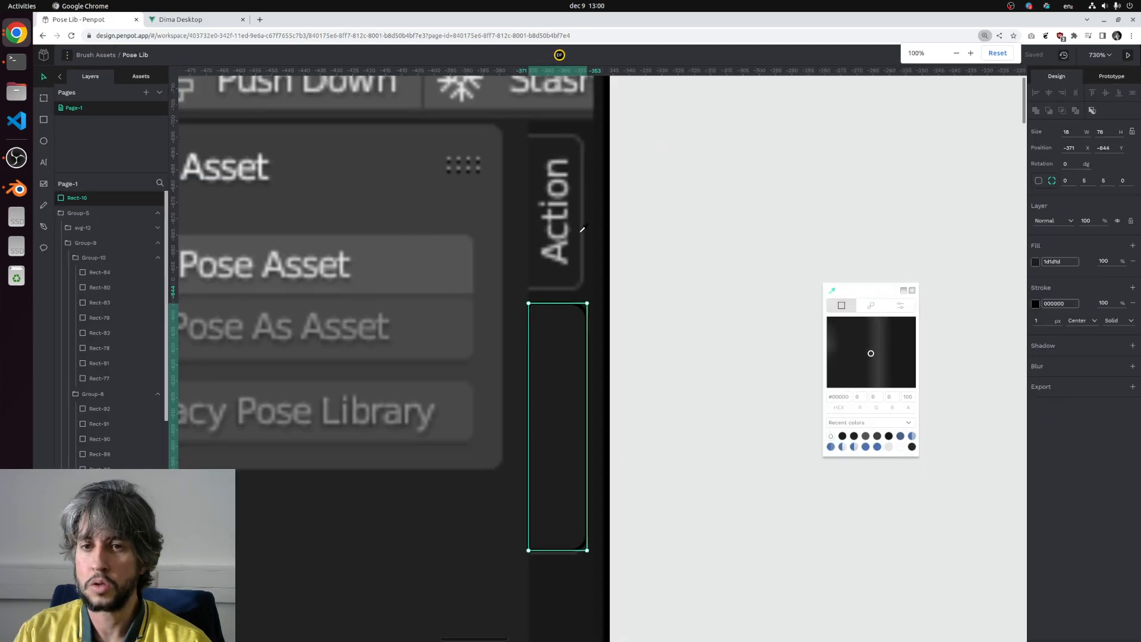
pyautogui.click(583, 231)
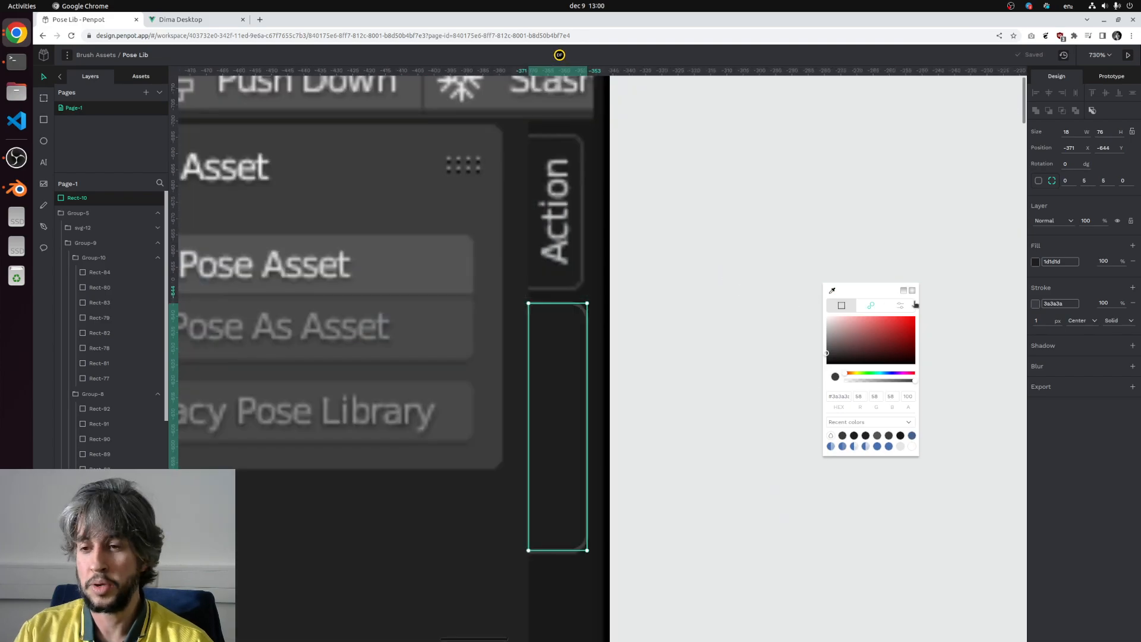
# Step: Resample the tab rectangle's stroke colour from the middle of the Action tab's outline, setting it to 3b3b3b
pyautogui.click(833, 293)
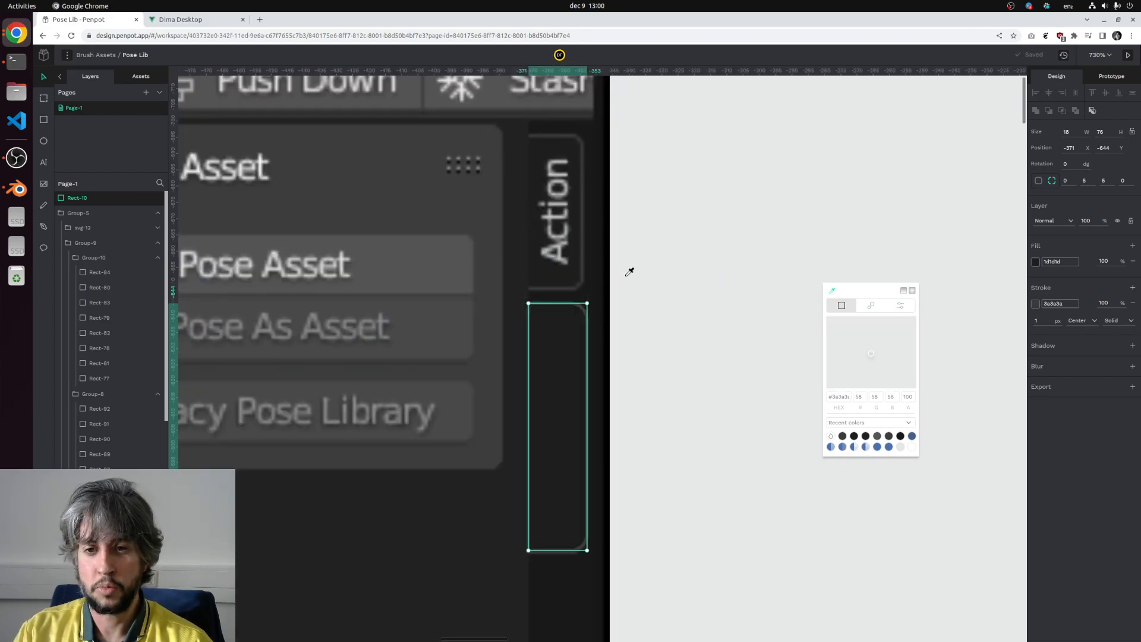
pyautogui.scroll(4, 629, 272)
pyautogui.scroll(-3, 602, 265)
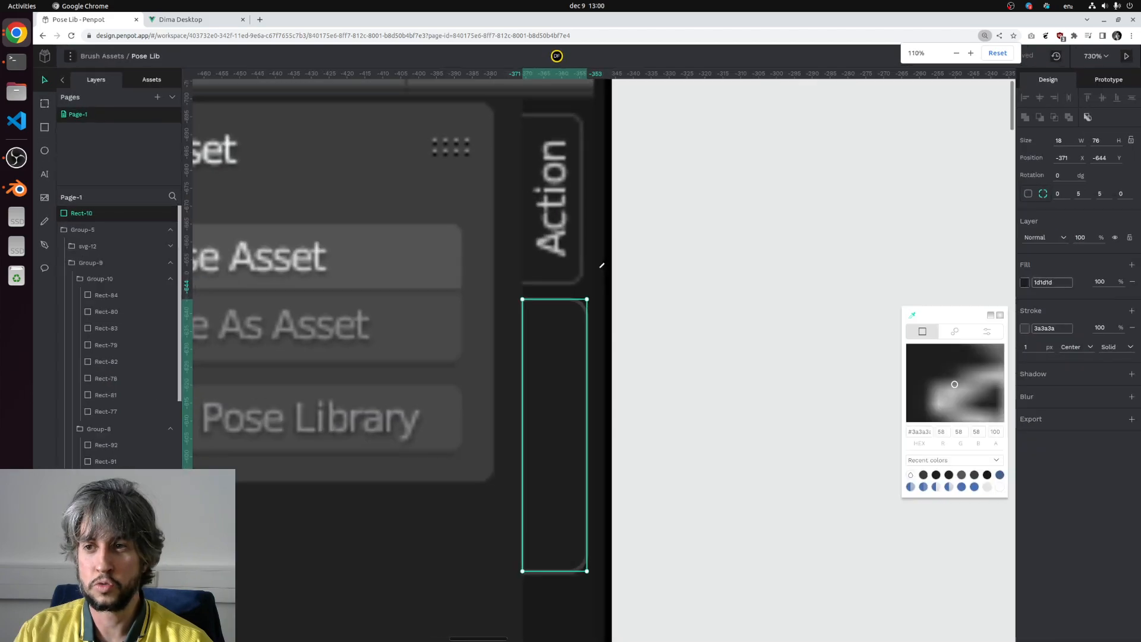
pyautogui.click(996, 53)
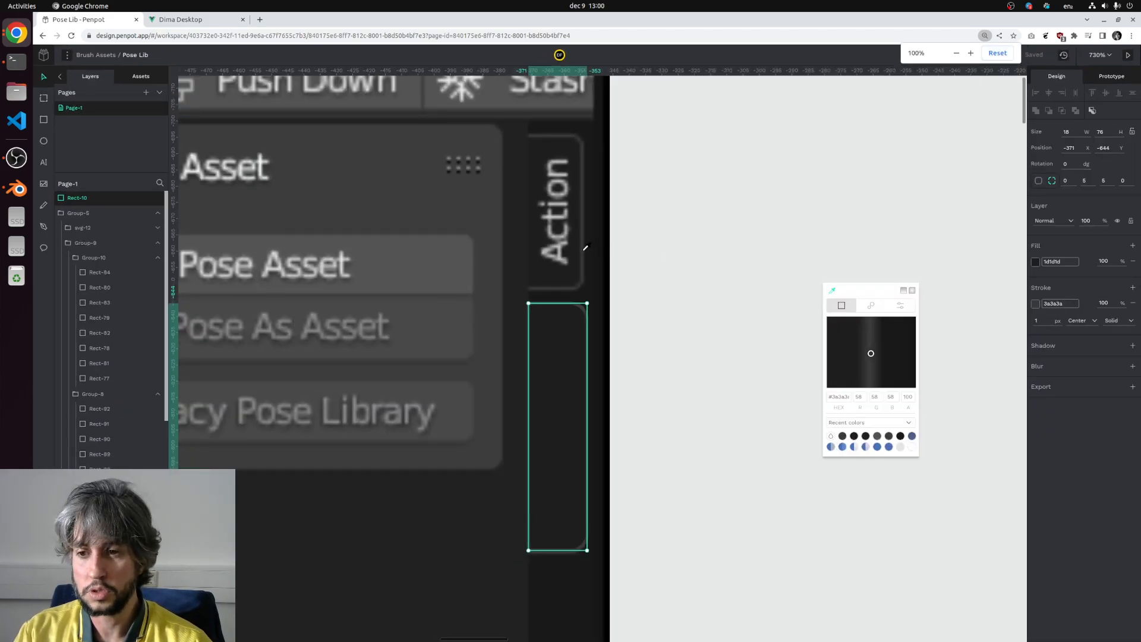
pyautogui.scroll(5, 585, 248)
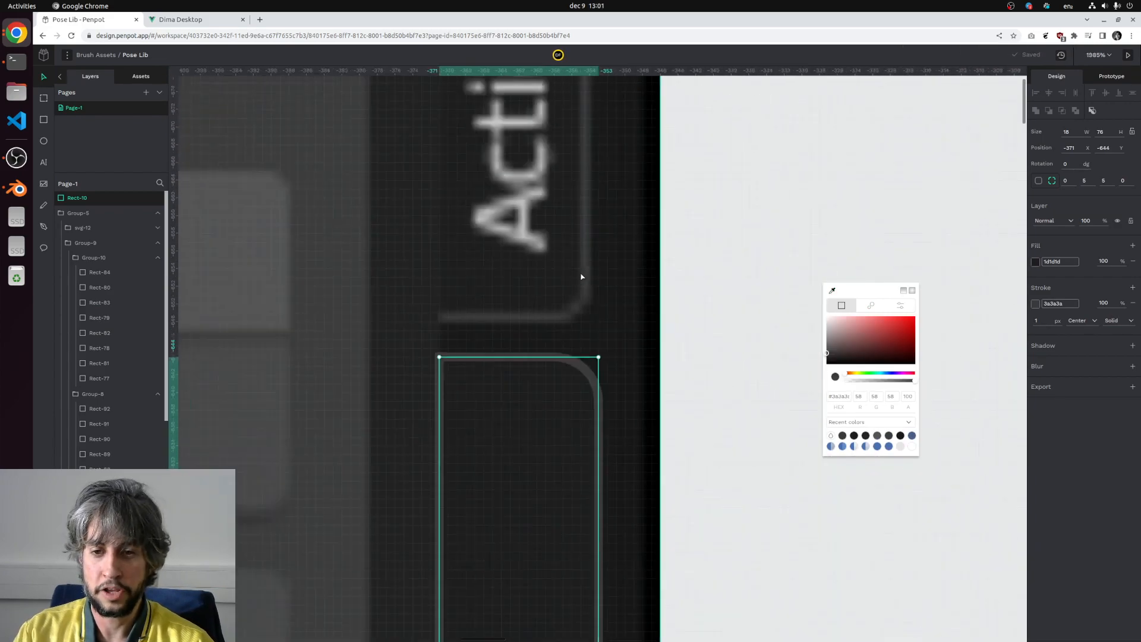
pyautogui.scroll(6, 582, 276)
pyautogui.click(833, 290)
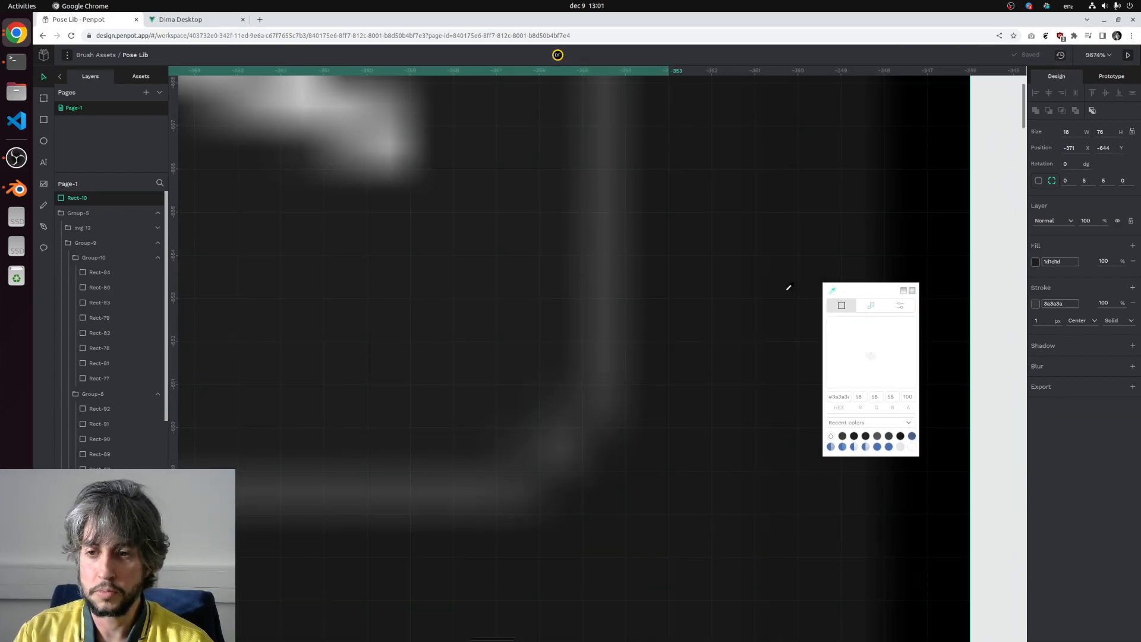
pyautogui.click(606, 285)
pyautogui.scroll(-8, 690, 331)
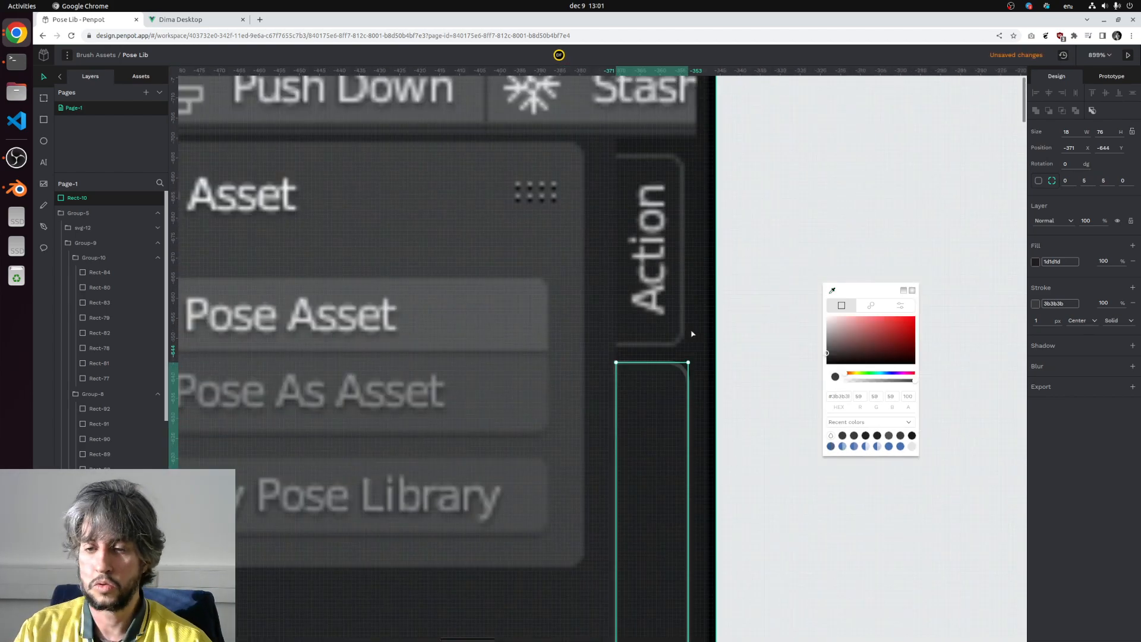
pyautogui.click(727, 390)
pyautogui.scroll(-3, 746, 443)
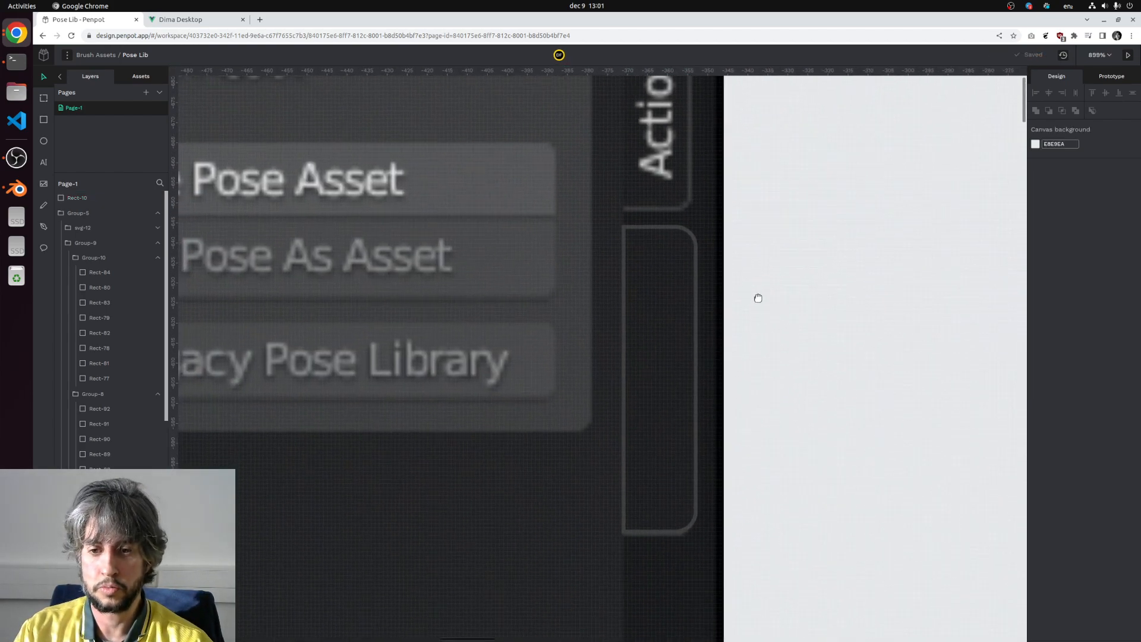
pyautogui.scroll(-2, 756, 300)
# Step: Duplicate the Copy Pose As Asset text, rotate the copy to 270 degrees and place it over the tab rectangle at X -369, Y -650
pyautogui.click(703, 363)
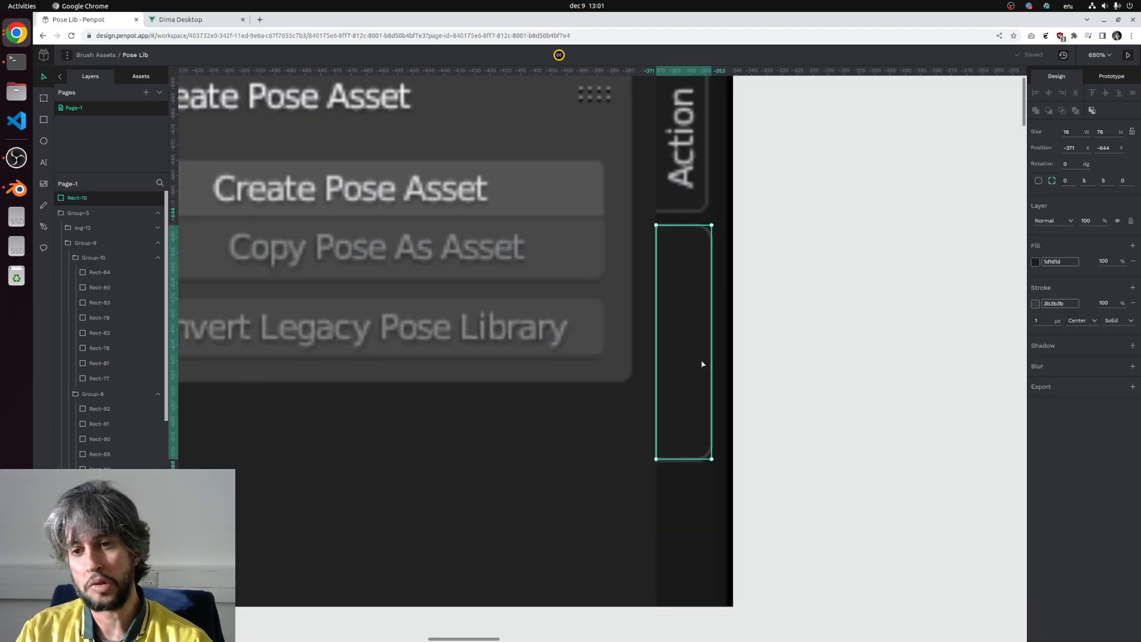
pyautogui.scroll(-5, 701, 364)
pyautogui.scroll(3, 730, 337)
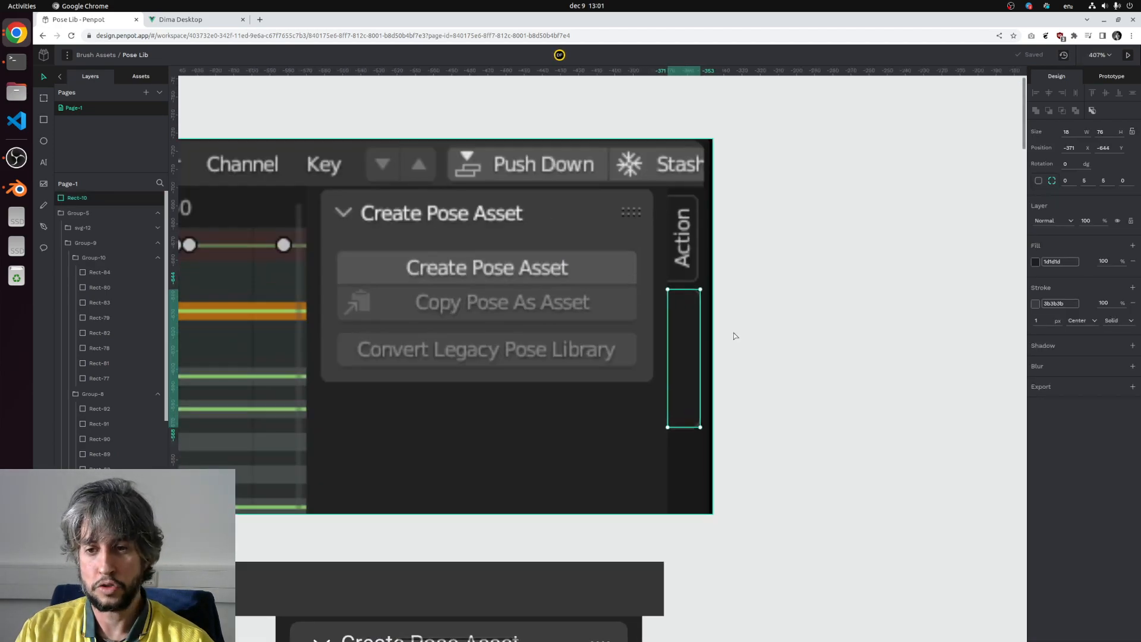
pyautogui.scroll(-5, 501, 258)
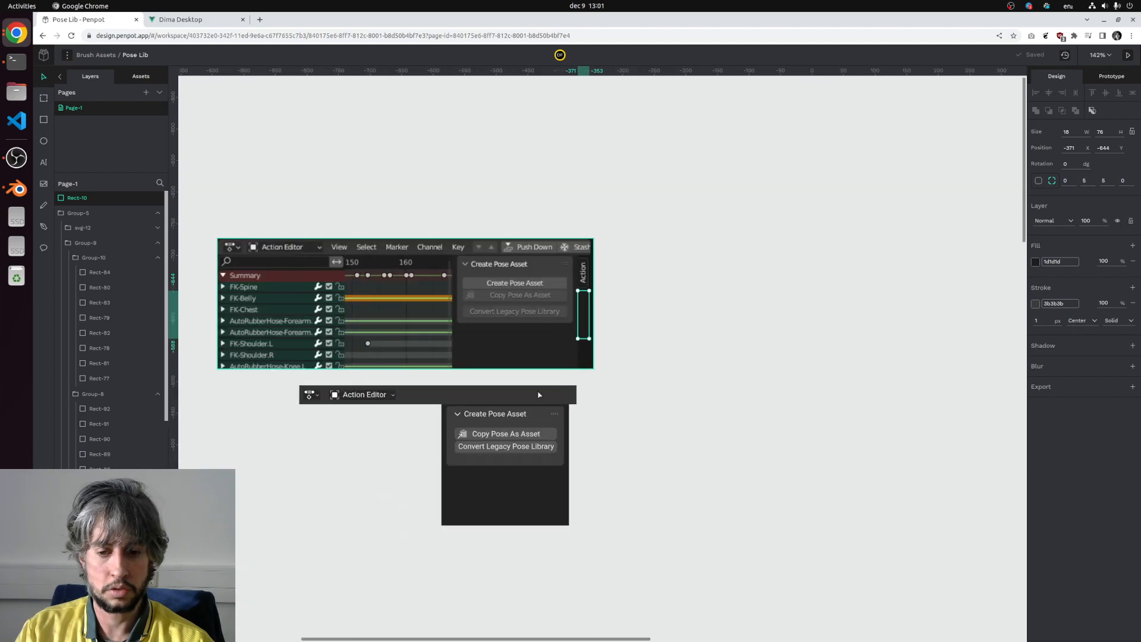
pyautogui.click(515, 437)
pyautogui.hotkey('ctrl', 'd')
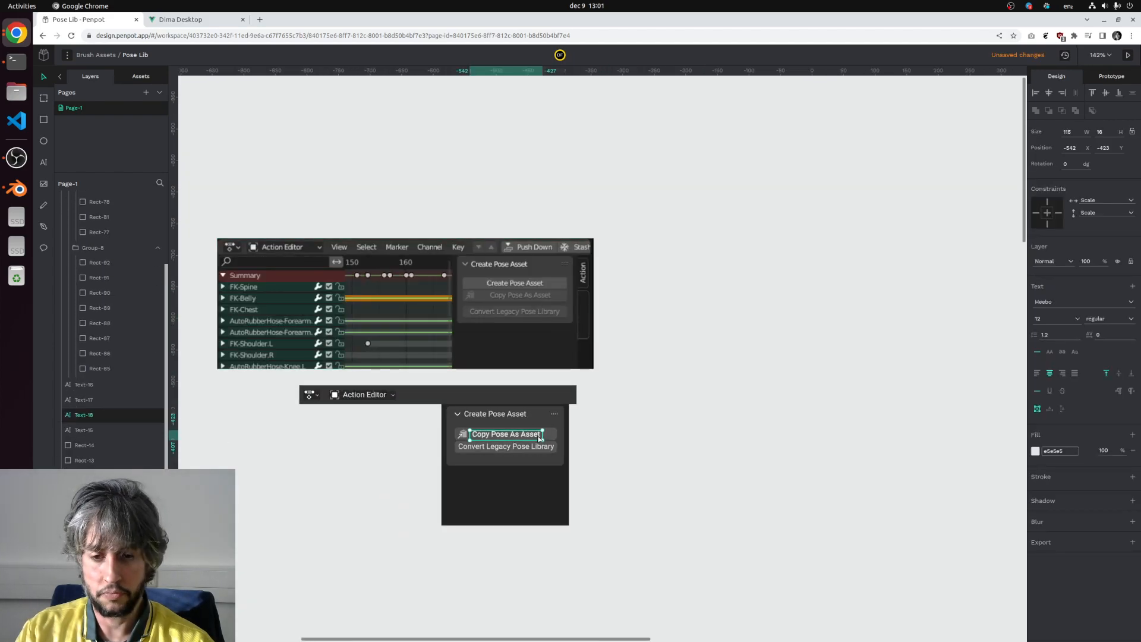
pyautogui.moveTo(528, 435); pyautogui.dragTo(538, 227)
pyautogui.scroll(5, 597, 304)
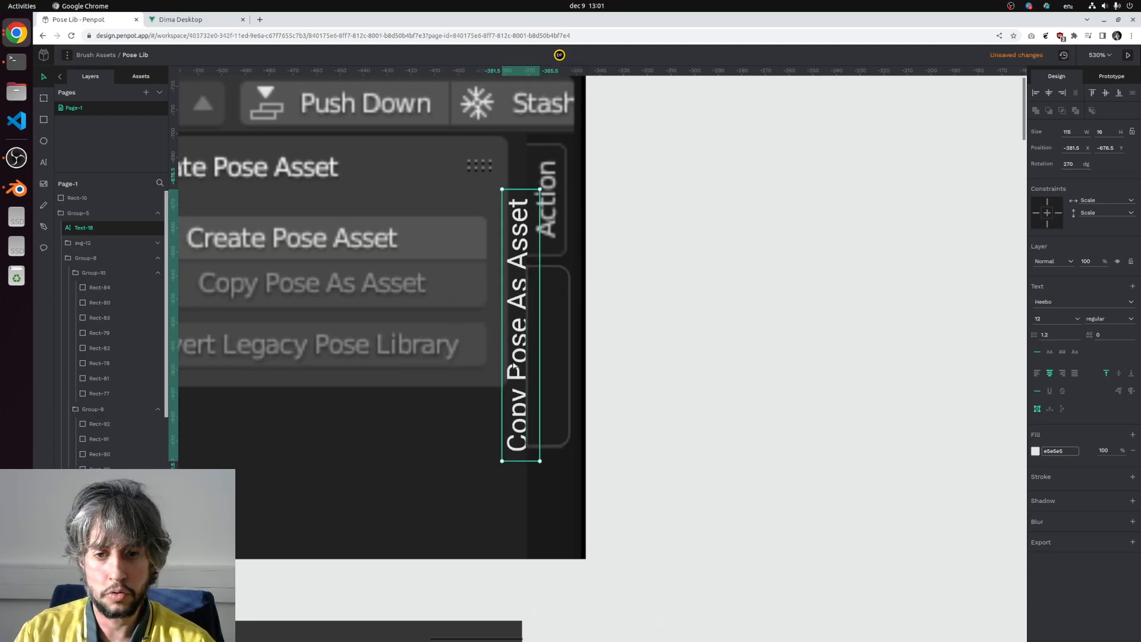
pyautogui.moveTo(518, 376); pyautogui.dragTo(547, 438)
# Step: Try to bring the rotated text copy to the front of the tab rectangle
pyautogui.rightClick(550, 464)
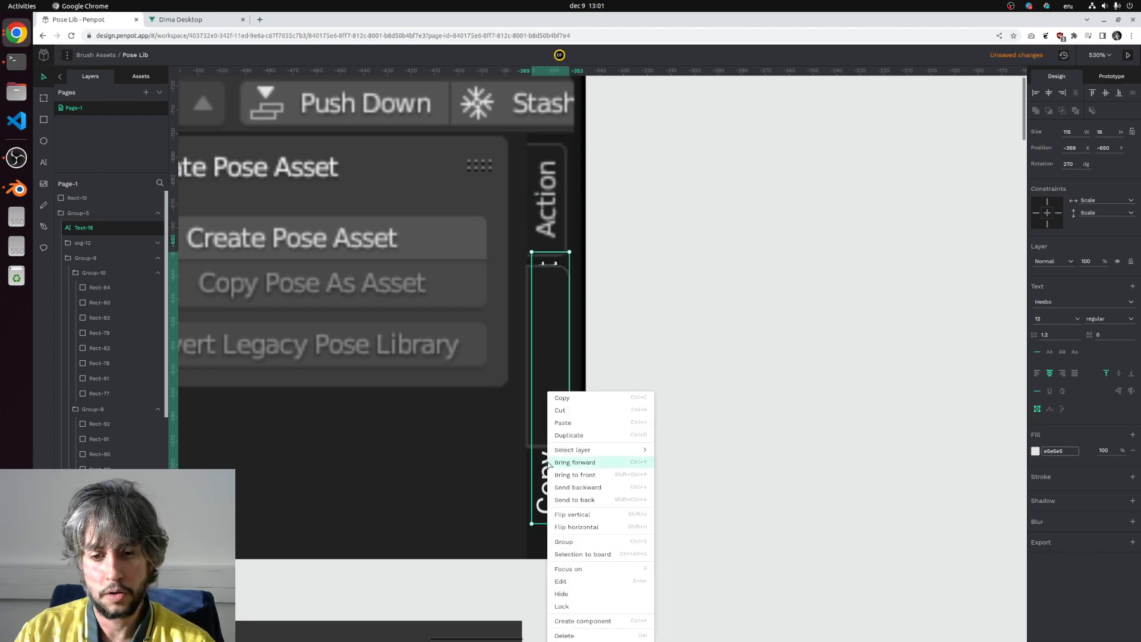
pyautogui.click(610, 474)
pyautogui.rightClick(542, 492)
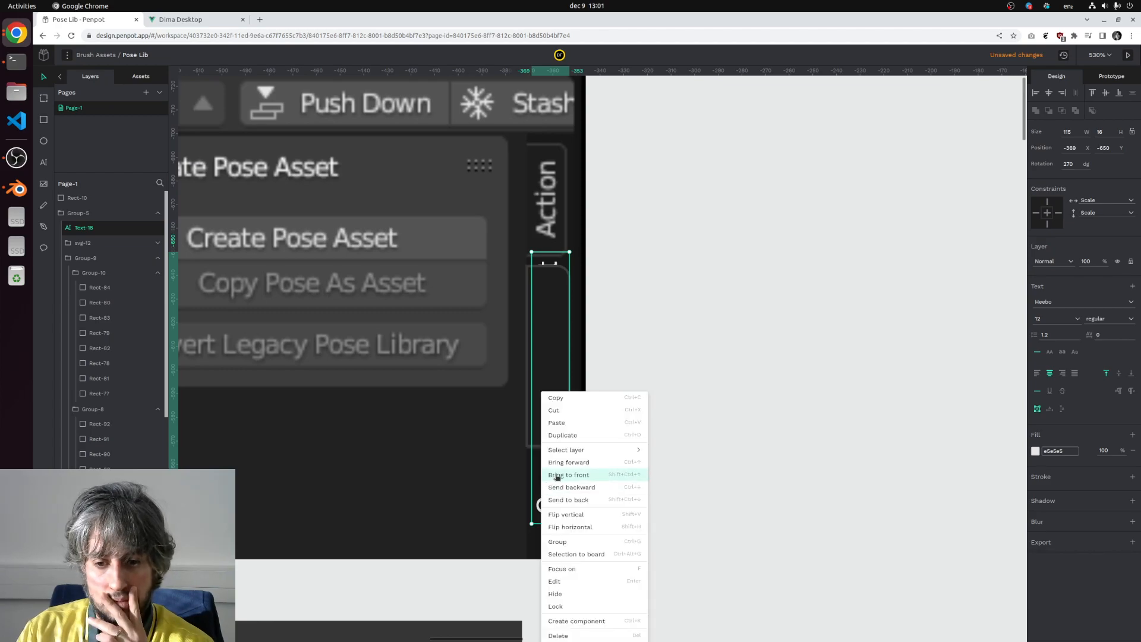
pyautogui.click(557, 474)
pyautogui.moveTo(654, 452); pyautogui.dragTo(672, 413)
pyautogui.click(673, 413)
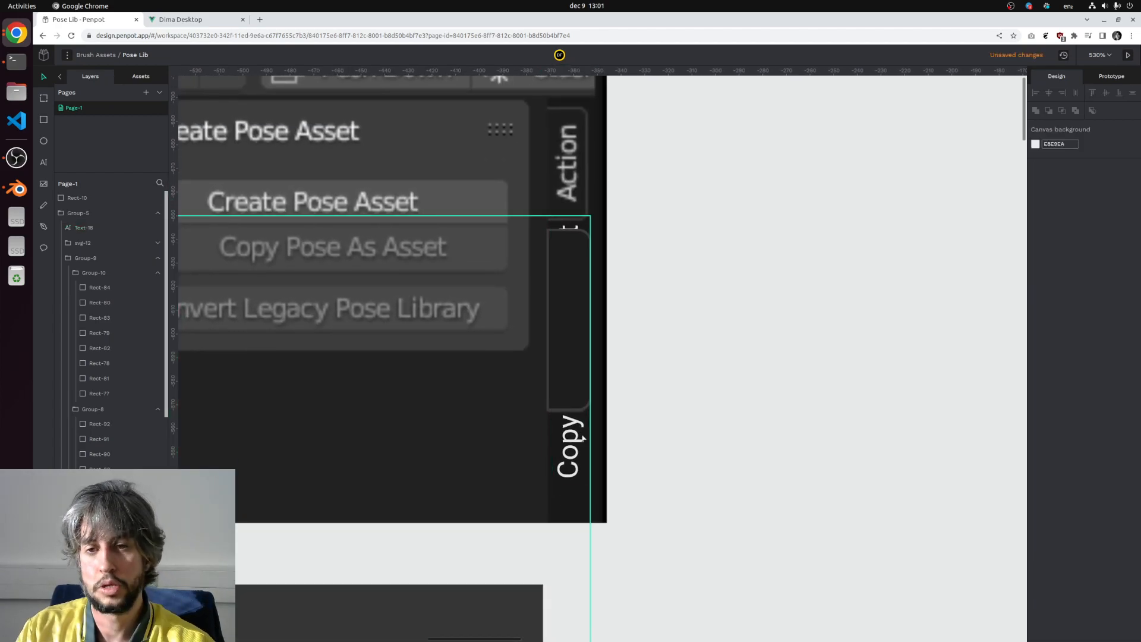
# Step: Ungroup the Create Pose Asset panel group that contains the rotated text copy
pyautogui.scroll(-5, 574, 440)
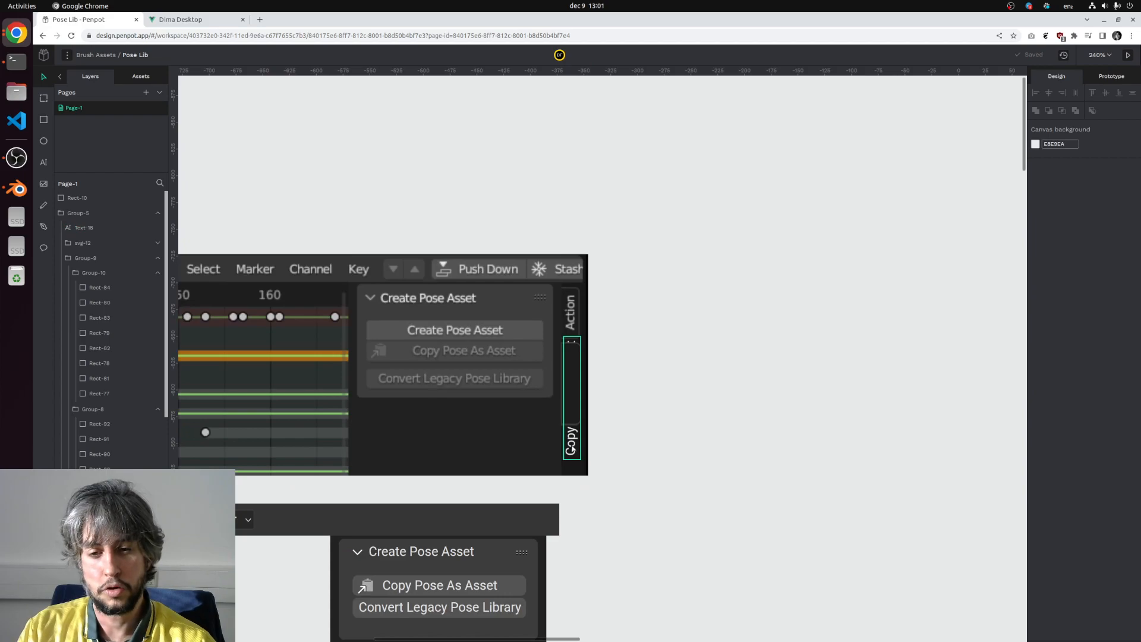
pyautogui.click(570, 449)
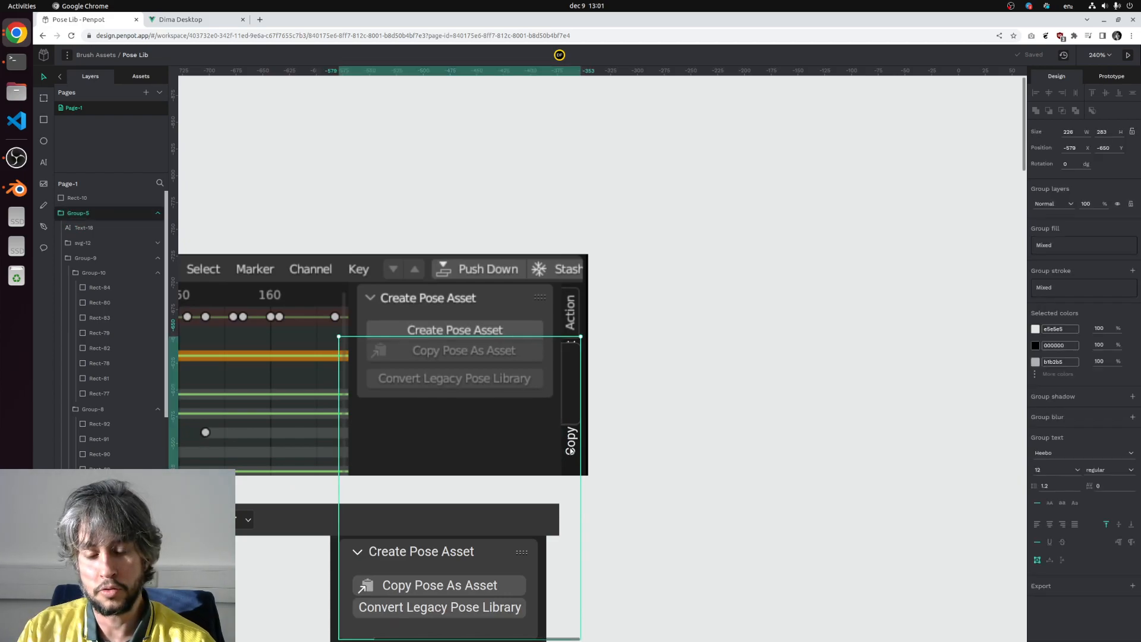
pyautogui.click(606, 450)
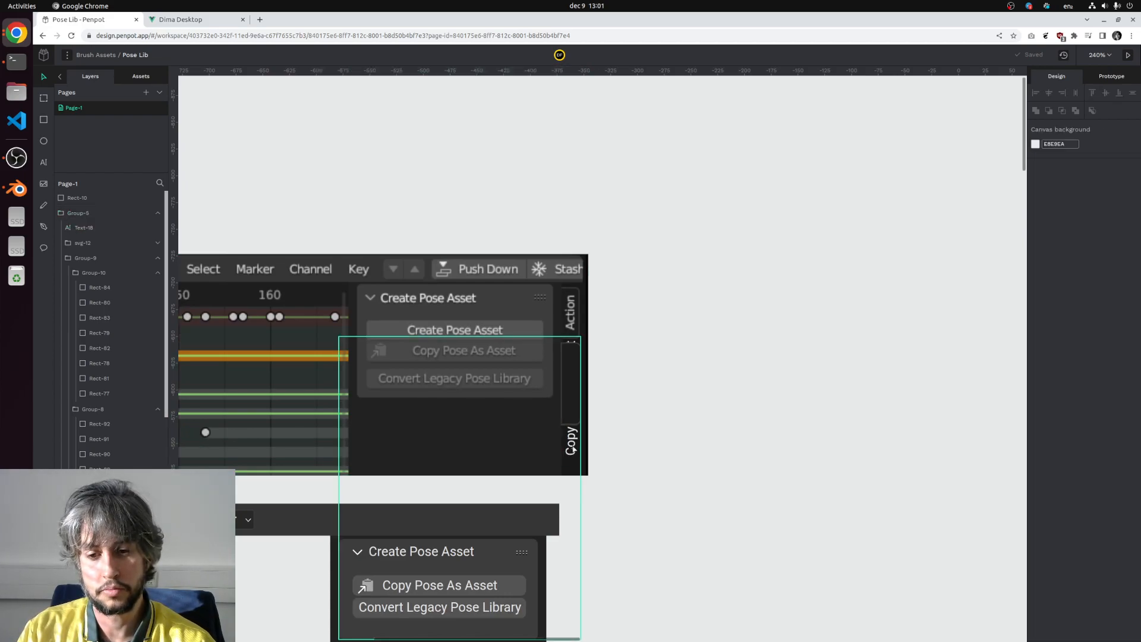
pyautogui.rightClick(573, 449)
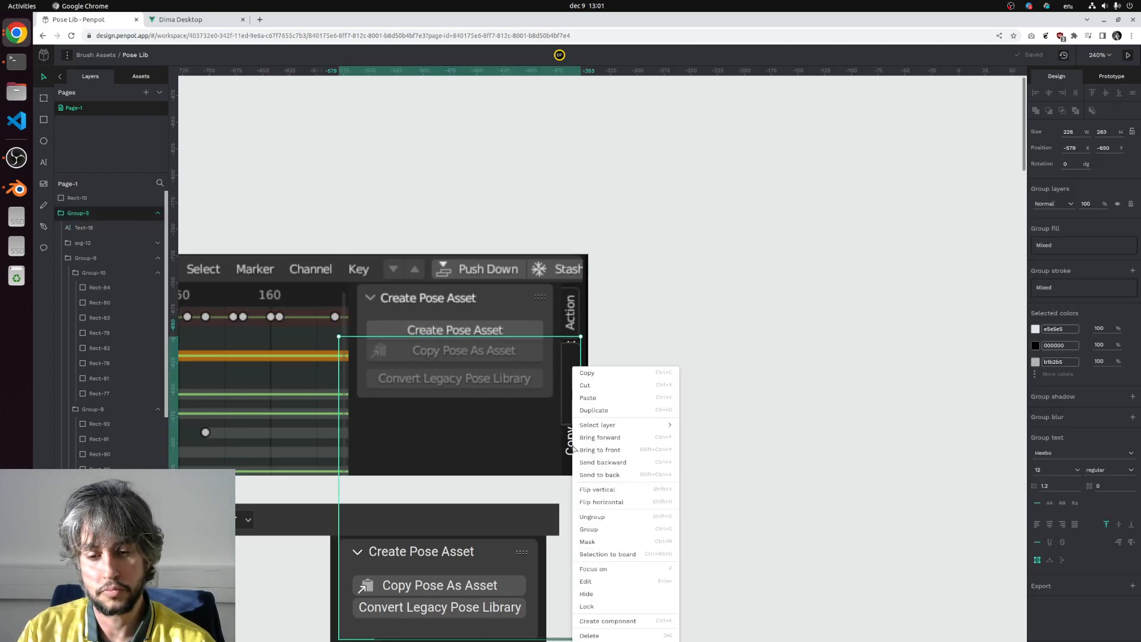
pyautogui.click(612, 517)
# Step: Bring the rotated text copy forward so it sits above the tab rectangle
pyautogui.click(570, 445)
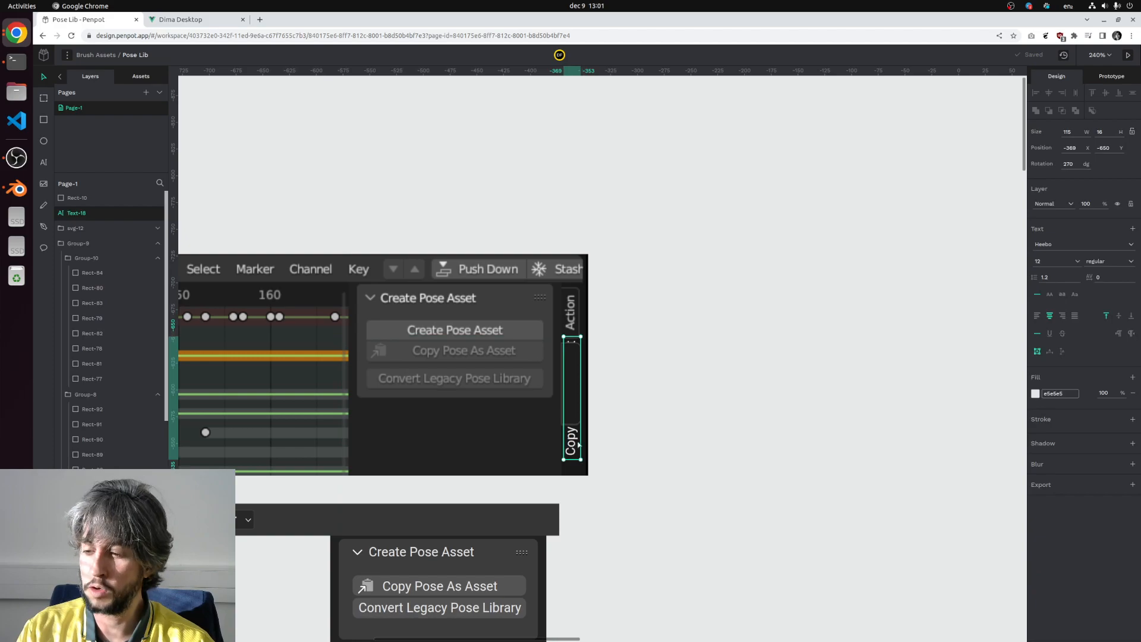
pyautogui.keyDown('ctrl'); pyautogui.scroll(2, 577, 442); pyautogui.keyUp('ctrl')
pyautogui.hotkey('ctrl', 'Up')
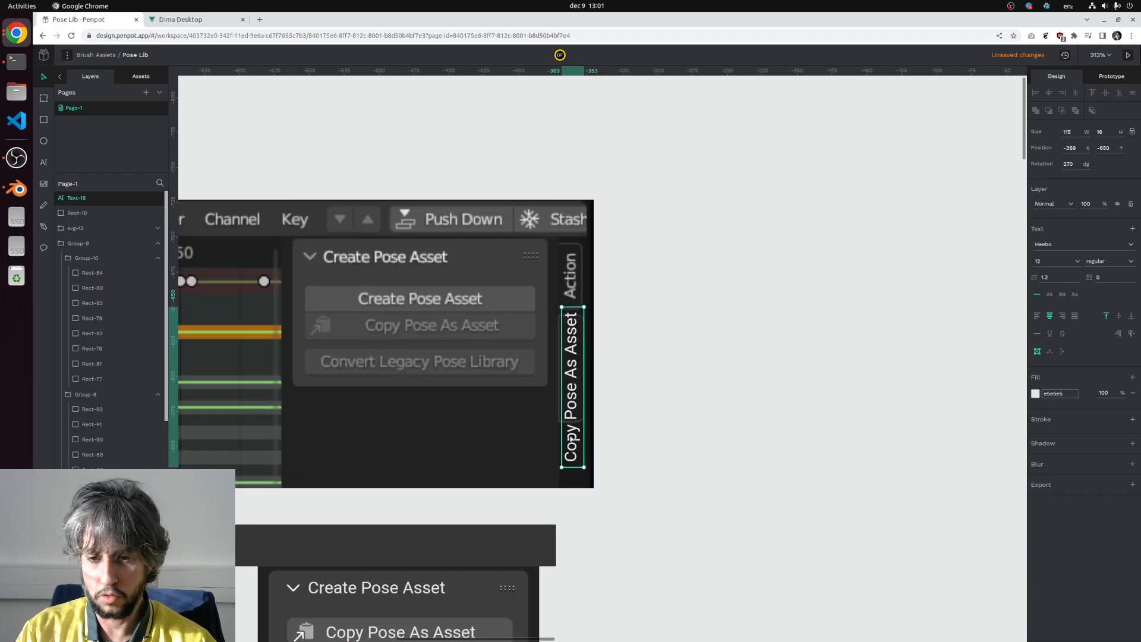
# Step: Replace the rotated Copy Pose As Asset text on the sidebar tab with "Pose Library"
pyautogui.keyDown('ctrl'); pyautogui.scroll(-4, 565, 489); pyautogui.keyUp('ctrl')
pyautogui.keyDown('ctrl'); pyautogui.scroll(3, 565, 490); pyautogui.keyUp('ctrl')
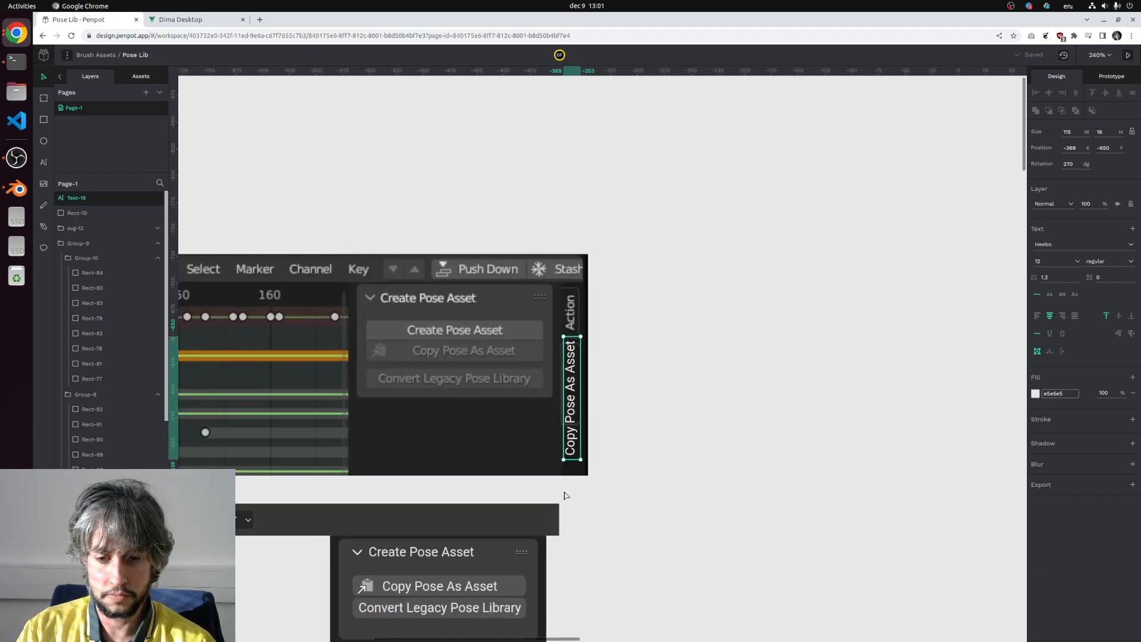
pyautogui.doubleClick(569, 436)
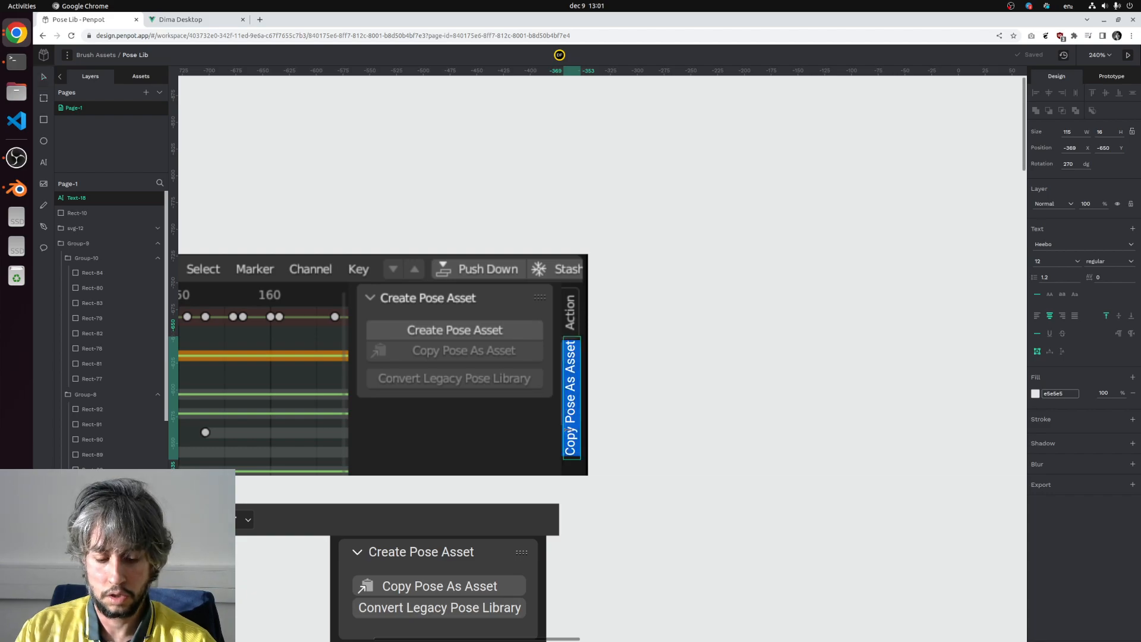
pyautogui.write('Asset')
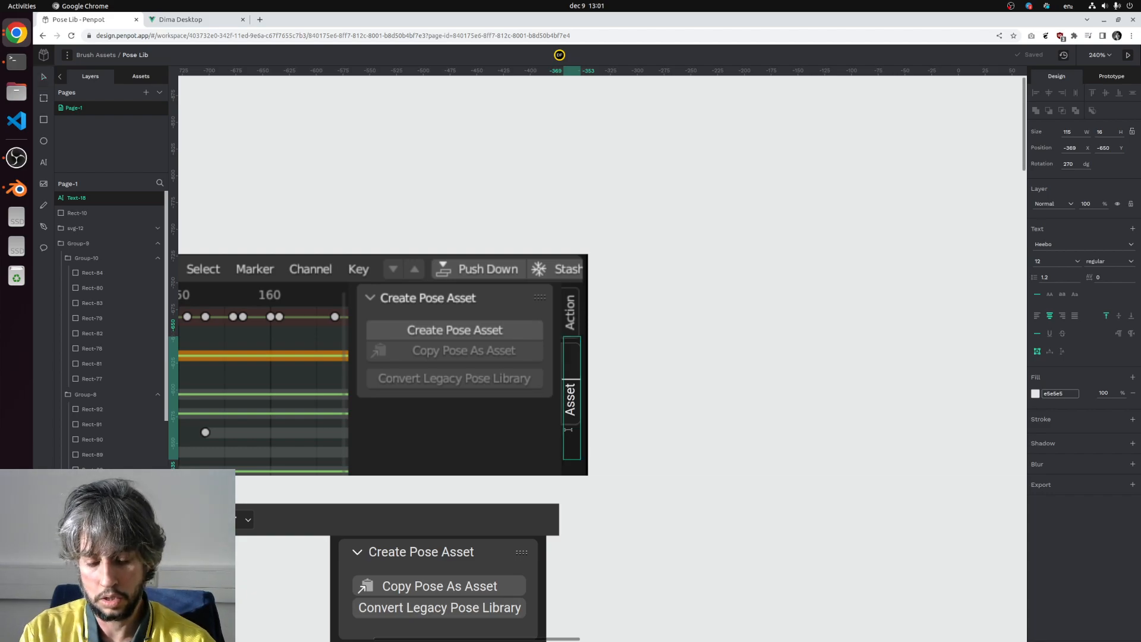
pyautogui.hotkey('ctrl', 'a')
pyautogui.write('Pose Library')
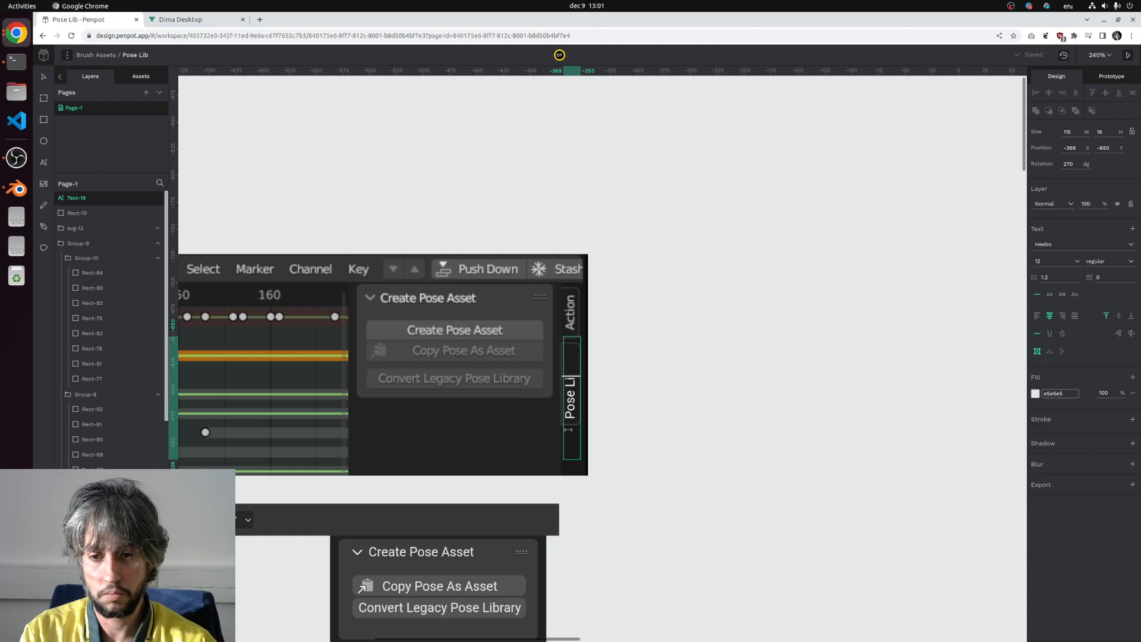
pyautogui.press('BackSpace')
pyautogui.press('BackSpace')
pyautogui.write('rt')
pyautogui.press('BackSpace')
pyautogui.write('y')
pyautogui.press('Escape')
pyautogui.press('Escape')
# Step: Shorten the Pose Library text box to about 70 px and centre it over the tab rectangle at X -370, Y -641
pyautogui.scroll(5, 596, 420)
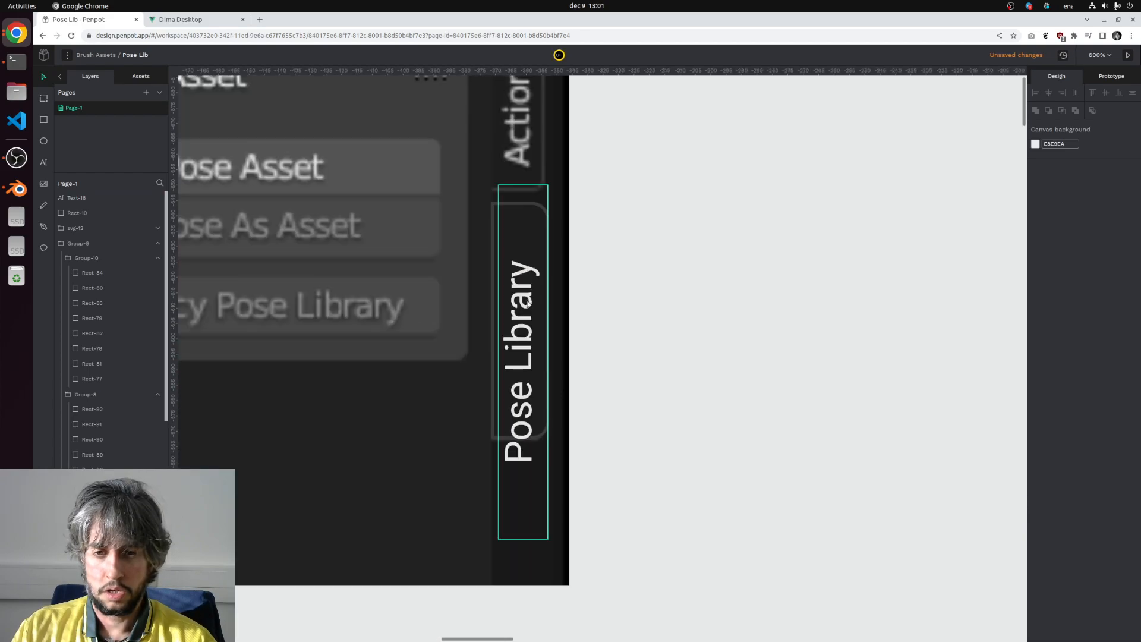
pyautogui.click(527, 302)
pyautogui.moveTo(528, 184); pyautogui.dragTo(522, 322)
pyautogui.moveTo(513, 370); pyautogui.dragTo(510, 275)
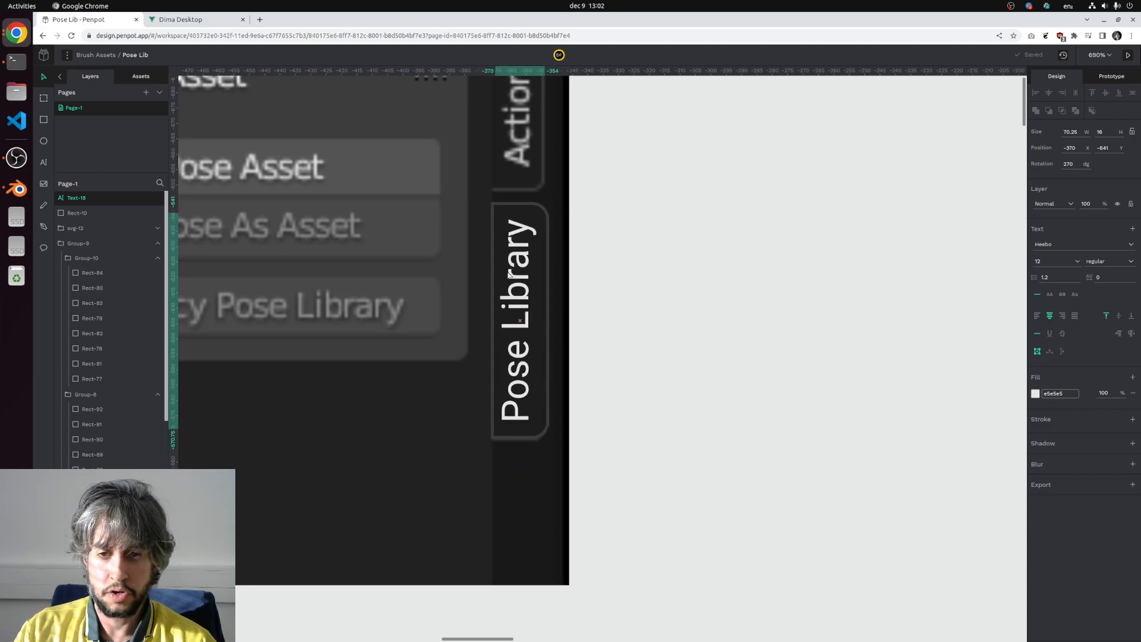
pyautogui.click(601, 278)
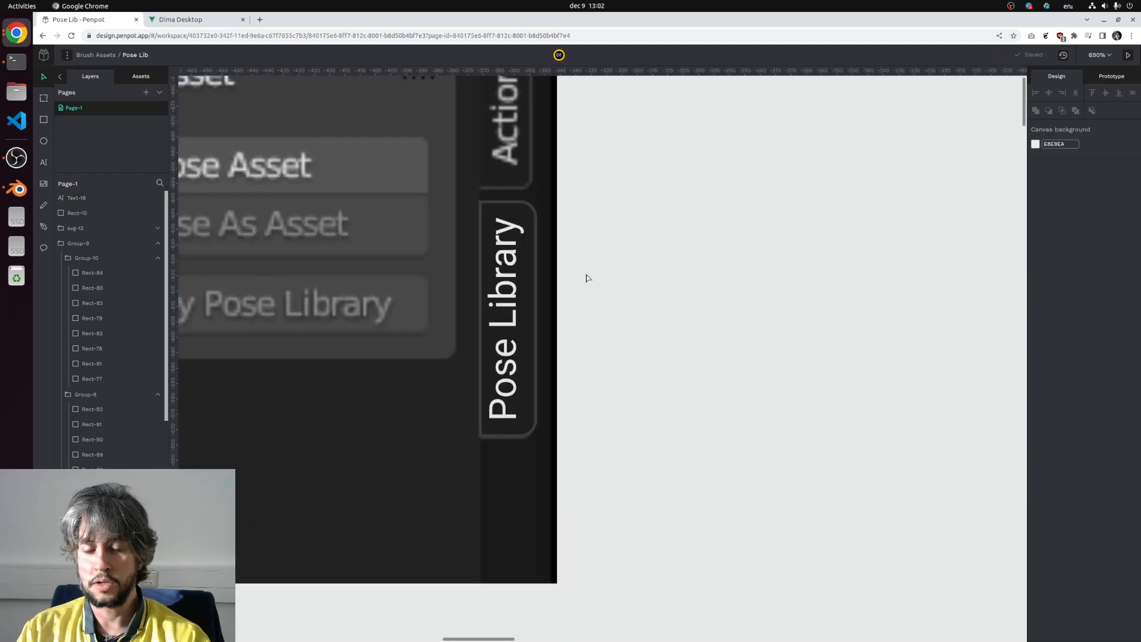
pyautogui.scroll(3, 594, 356)
pyautogui.scroll(-5, 598, 420)
pyautogui.click(43, 119)
pyautogui.moveTo(313, 181)
pyautogui.mouseDown()
pyautogui.moveTo(451, 272)
pyautogui.moveTo(506, 280)
pyautogui.mouseUp()
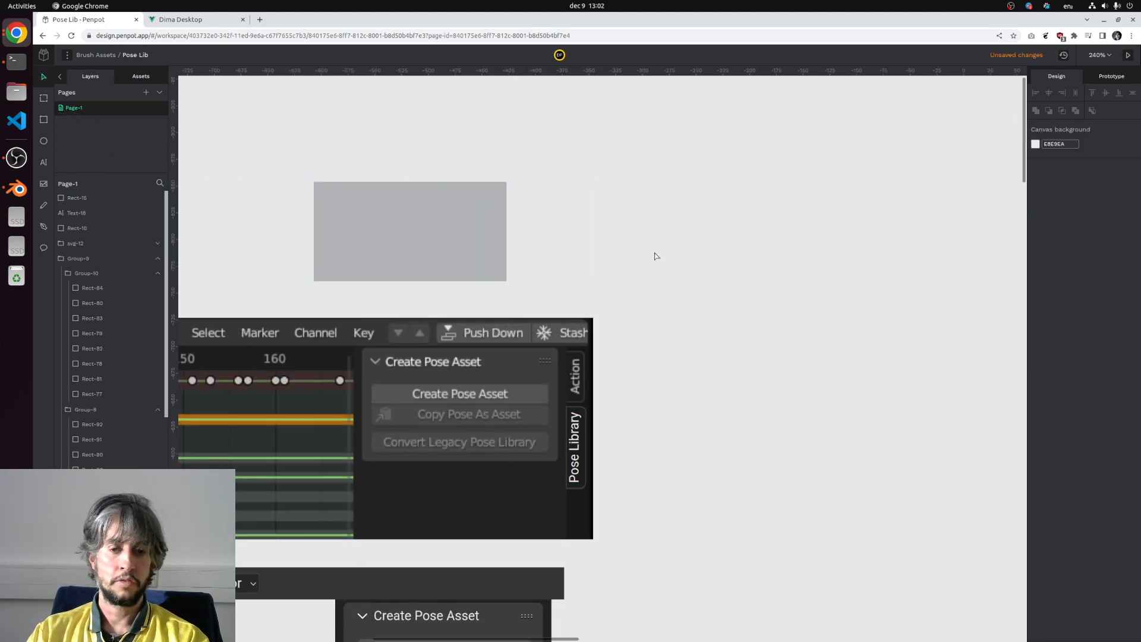
pyautogui.hotkey('ctrl', 'v')
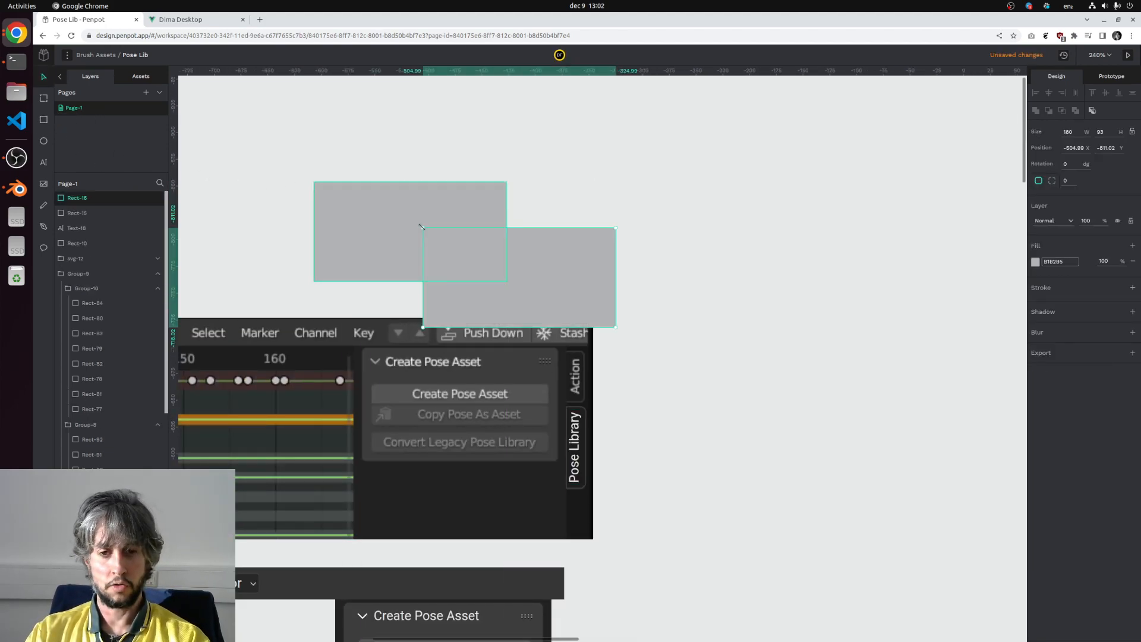
pyautogui.moveTo(597, 301); pyautogui.dragTo(484, 251)
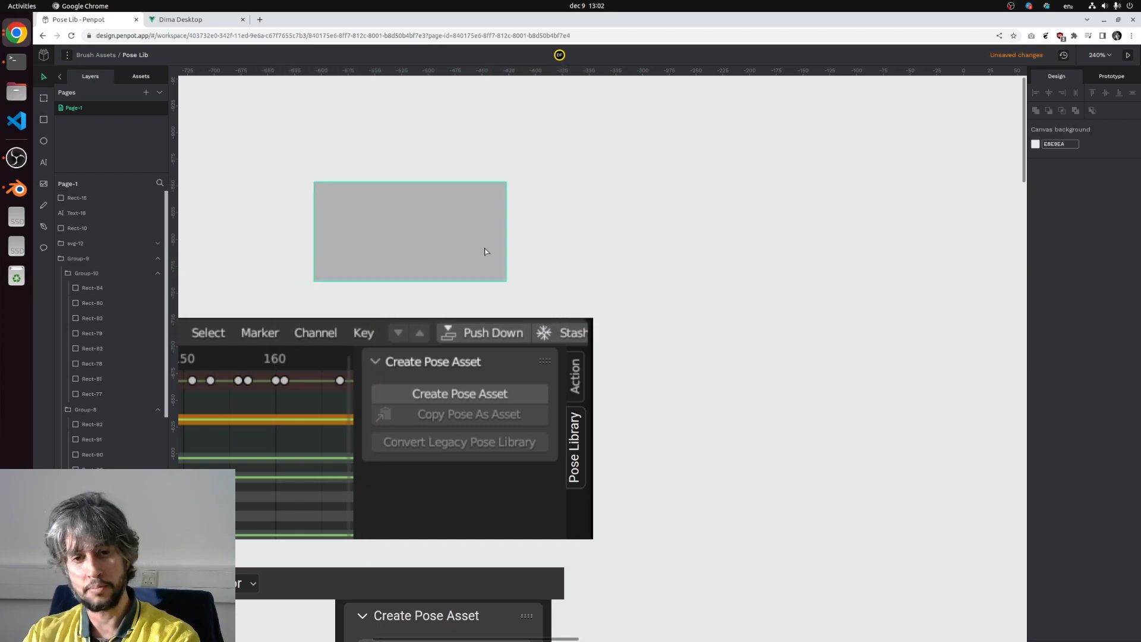
pyautogui.moveTo(373, 260); pyautogui.dragTo(458, 249)
pyautogui.press('Delete')
pyautogui.click(422, 257)
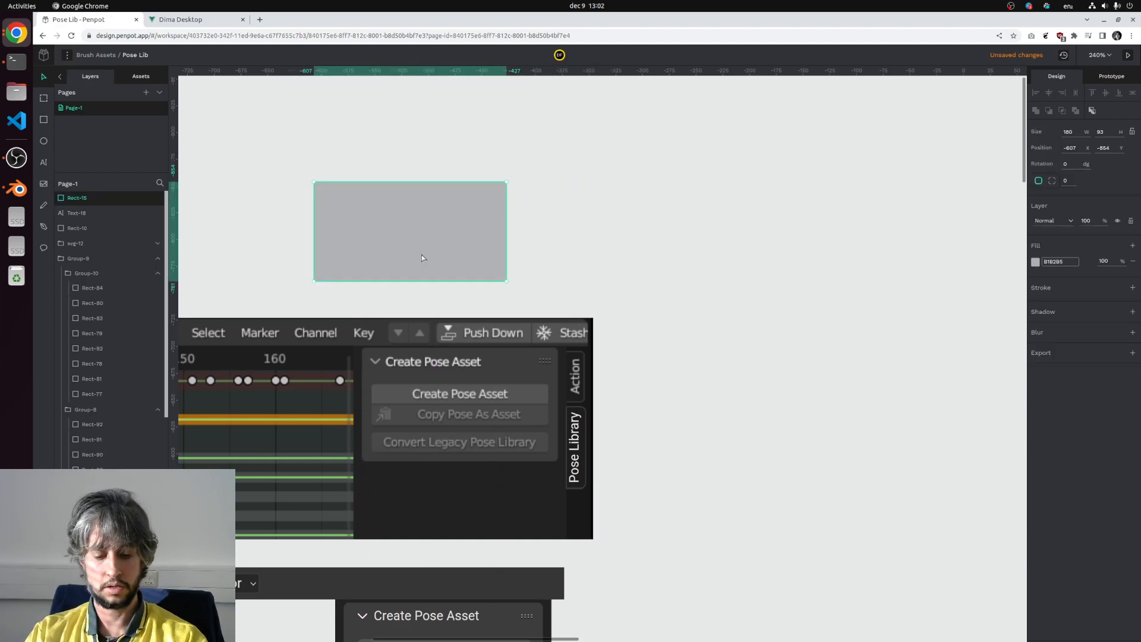
pyautogui.hotkey('ctrl', 'd')
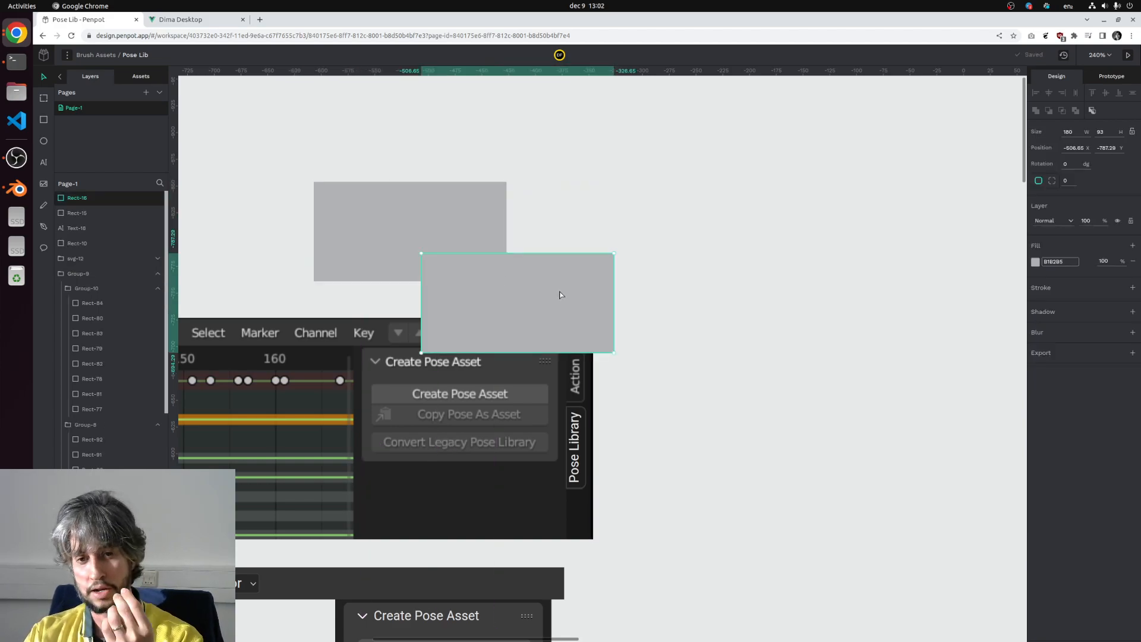
pyautogui.press('Return')
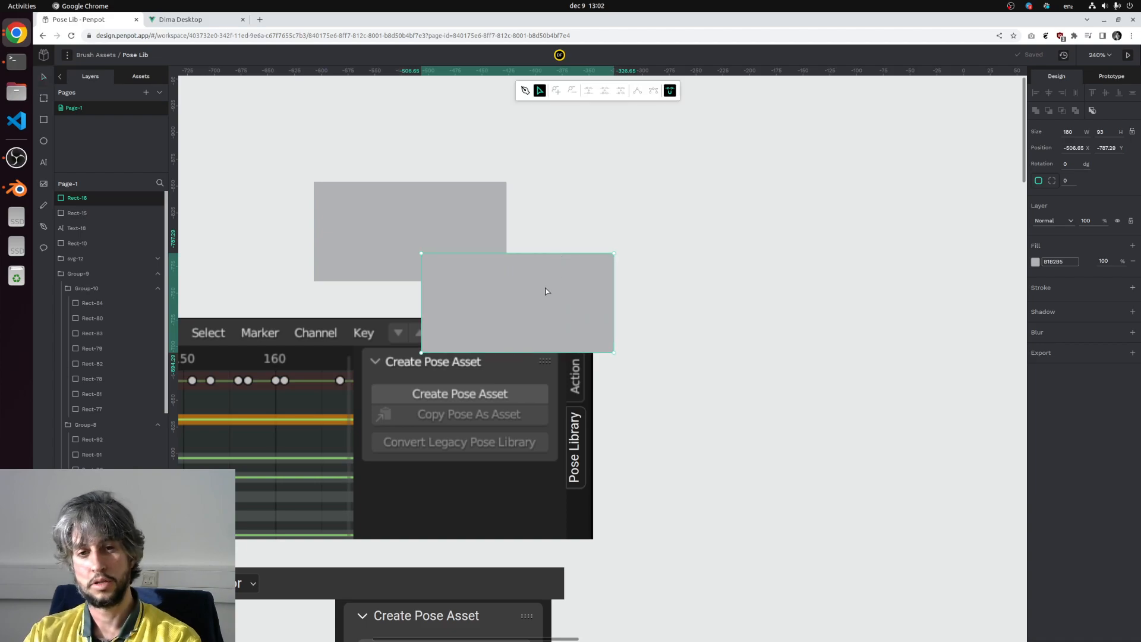
pyautogui.press('Escape')
pyautogui.keyDown('shift'); pyautogui.click(386, 221); pyautogui.keyUp('shift')
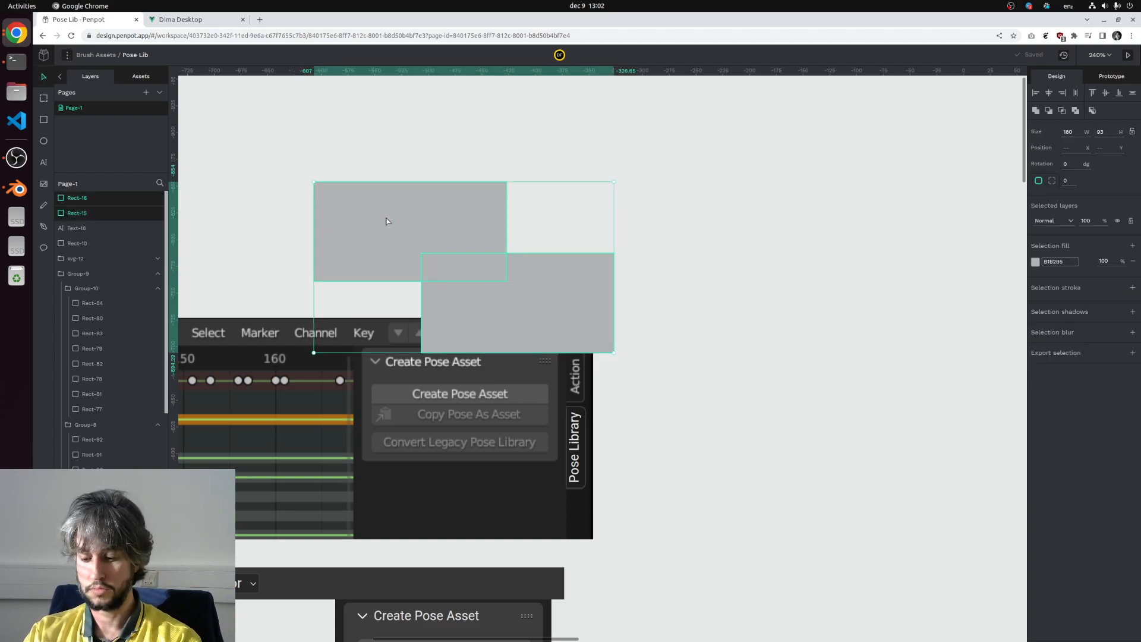
pyautogui.press('Delete')
# Step: Examine the Action Editor screenshot and its redesigned panel alongside the other mockups on the board
pyautogui.keyDown('ctrl'); pyautogui.scroll(-8, 685, 395); pyautogui.keyUp('ctrl')
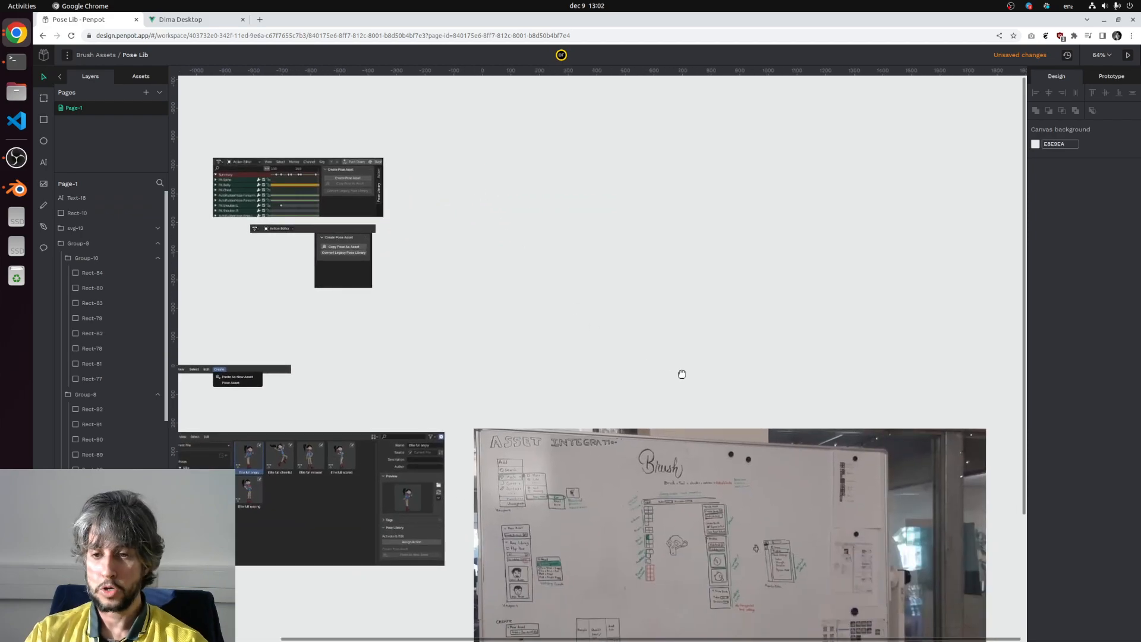
pyautogui.moveTo(660, 359); pyautogui.dragTo(868, 224)
pyautogui.scroll(4, 454, 227)
pyautogui.scroll(-3, 454, 227)
pyautogui.moveTo(511, 183); pyautogui.dragTo(469, 413)
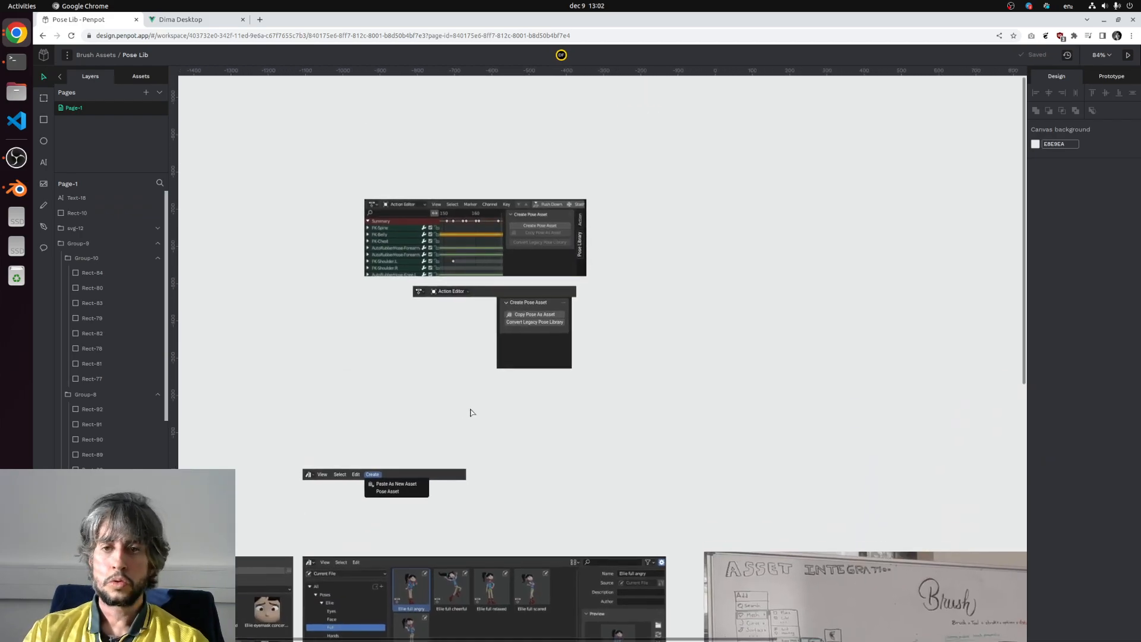
pyautogui.scroll(6, 527, 306)
pyautogui.scroll(3, 683, 285)
pyautogui.hscroll(2, 683, 285)
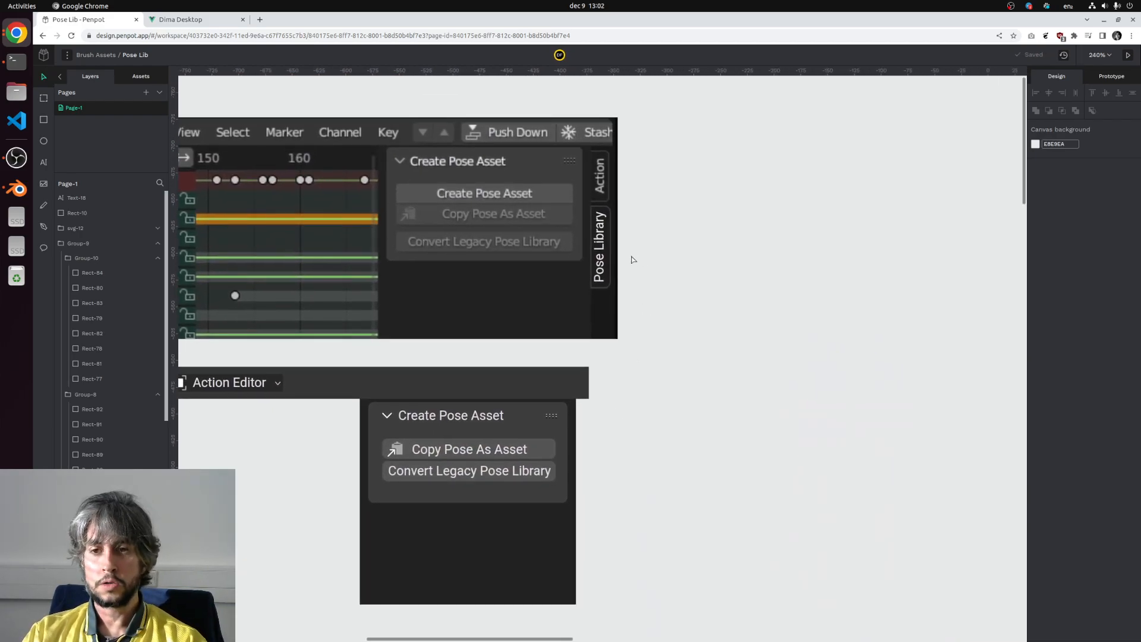
# Step: Move the Pose Library text and its tab rectangle together onto the empty canvas beside the Action Editor screenshot
pyautogui.click(601, 248)
pyautogui.scroll(5, 647, 253)
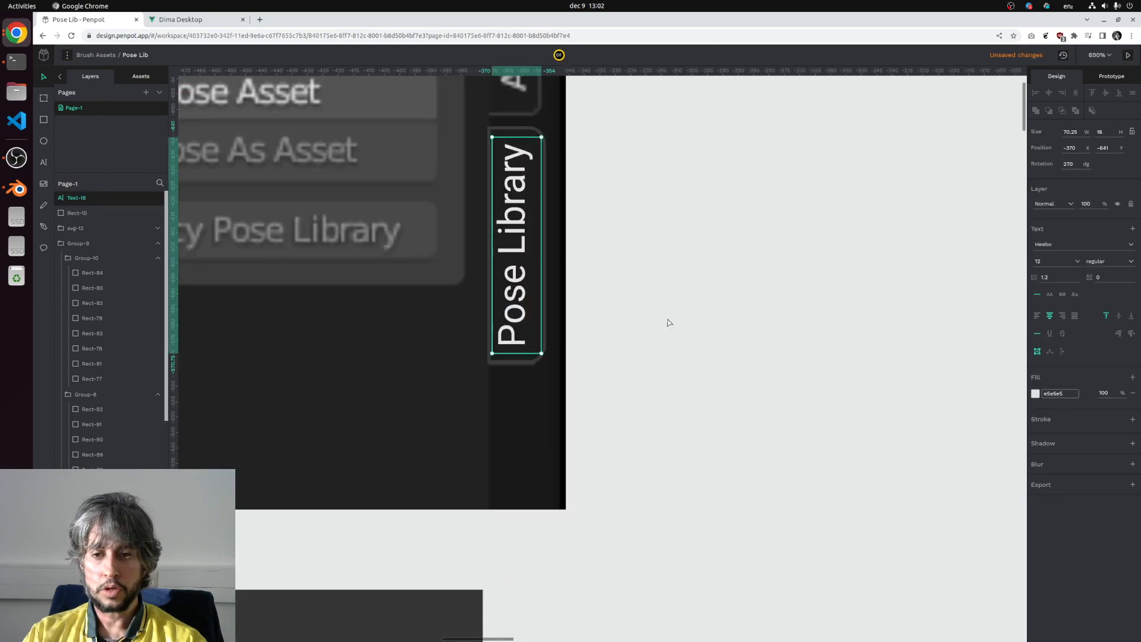
pyautogui.click(624, 415)
pyautogui.moveTo(626, 400); pyautogui.dragTo(463, 220)
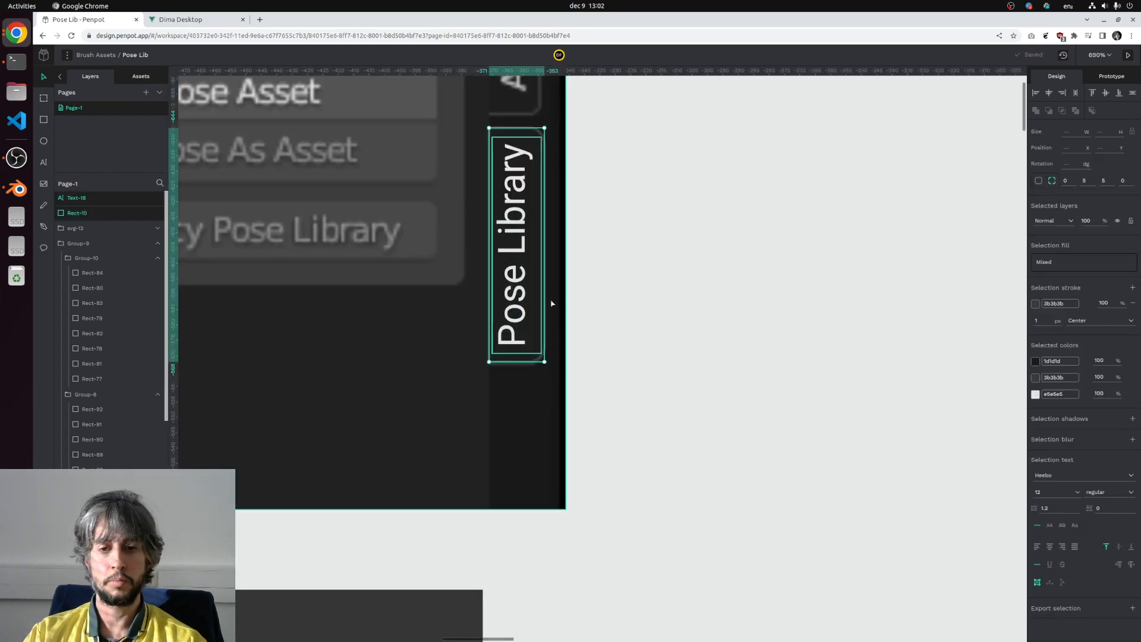
pyautogui.moveTo(516, 297); pyautogui.dragTo(679, 347)
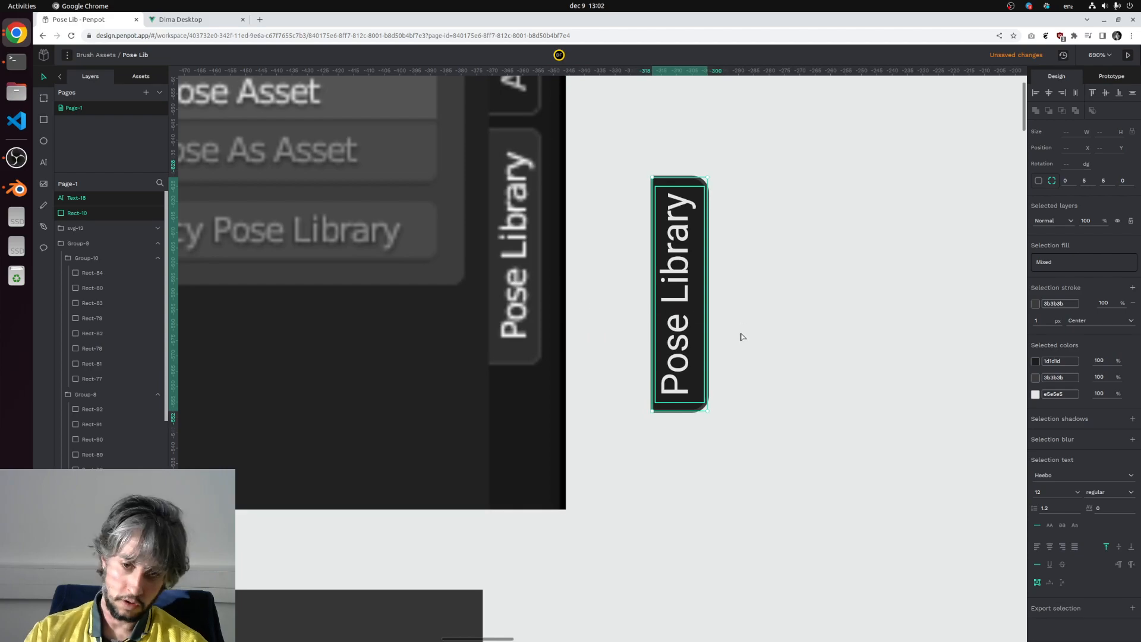
pyautogui.click(742, 368)
# Step: Duplicate the Pose Library tab with its text and place the copy directly above the original
pyautogui.scroll(-2, 723, 292)
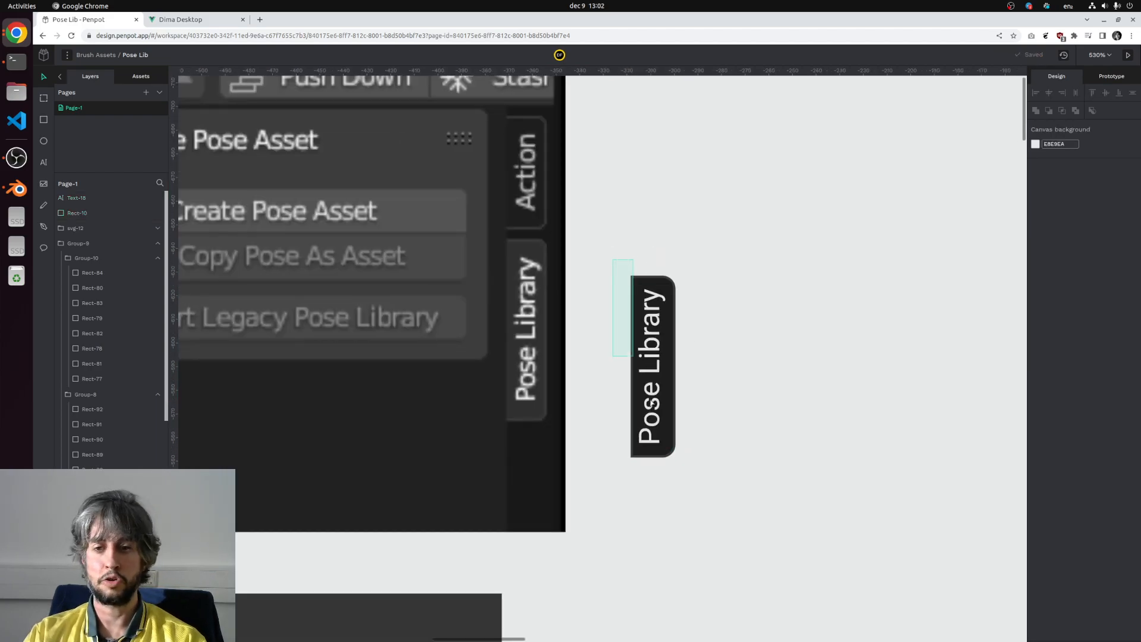
pyautogui.hotkey('ctrl', 'v')
pyautogui.moveTo(670, 426); pyautogui.dragTo(670, 230)
pyautogui.click(759, 263)
# Step: Replace the text on the upper tab copy with "Action"
pyautogui.scroll(2, 759, 263)
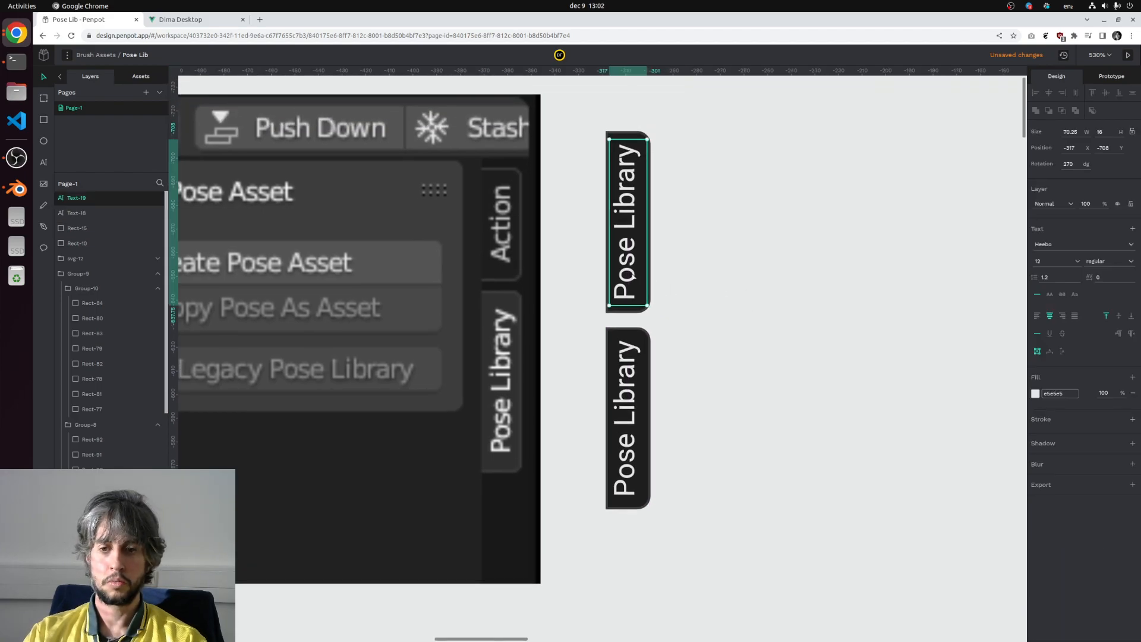
pyautogui.doubleClick(627, 261)
pyautogui.press('BackSpace')
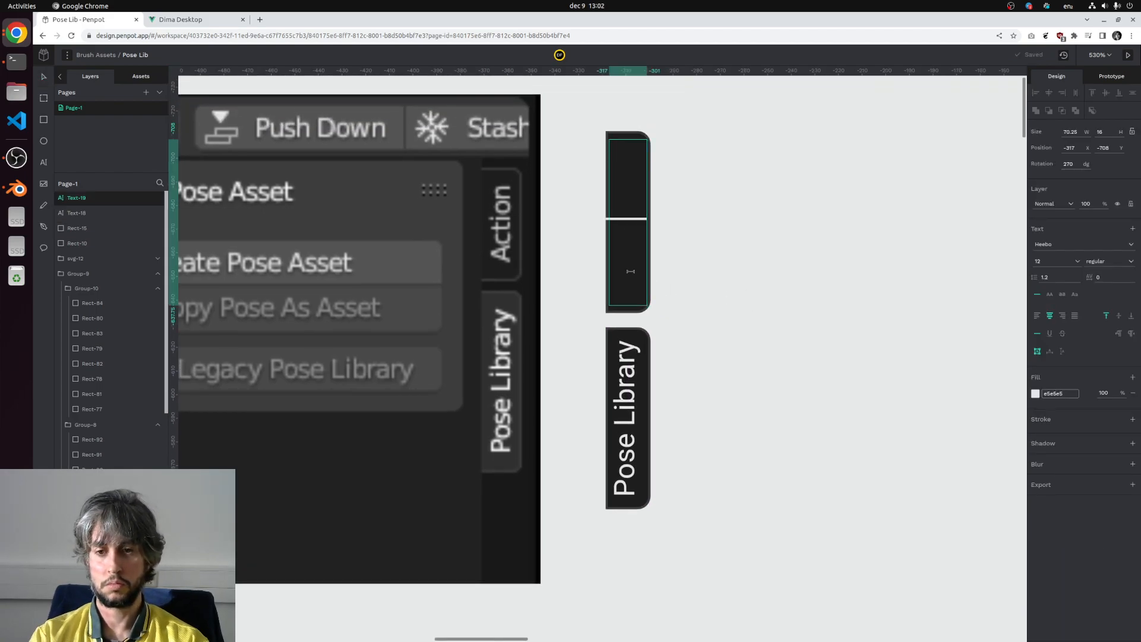
pyautogui.write('Action')
pyautogui.hotkey('ctrl', 'a')
pyautogui.write('Acrtion====')
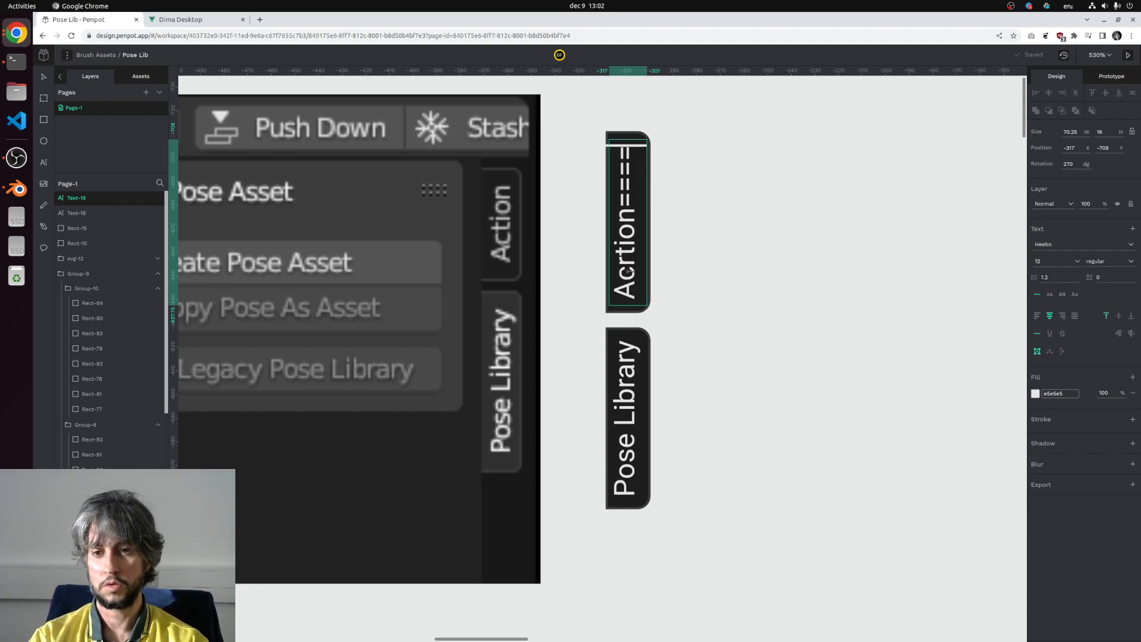
pyautogui.hotkey('ctrl', 'a')
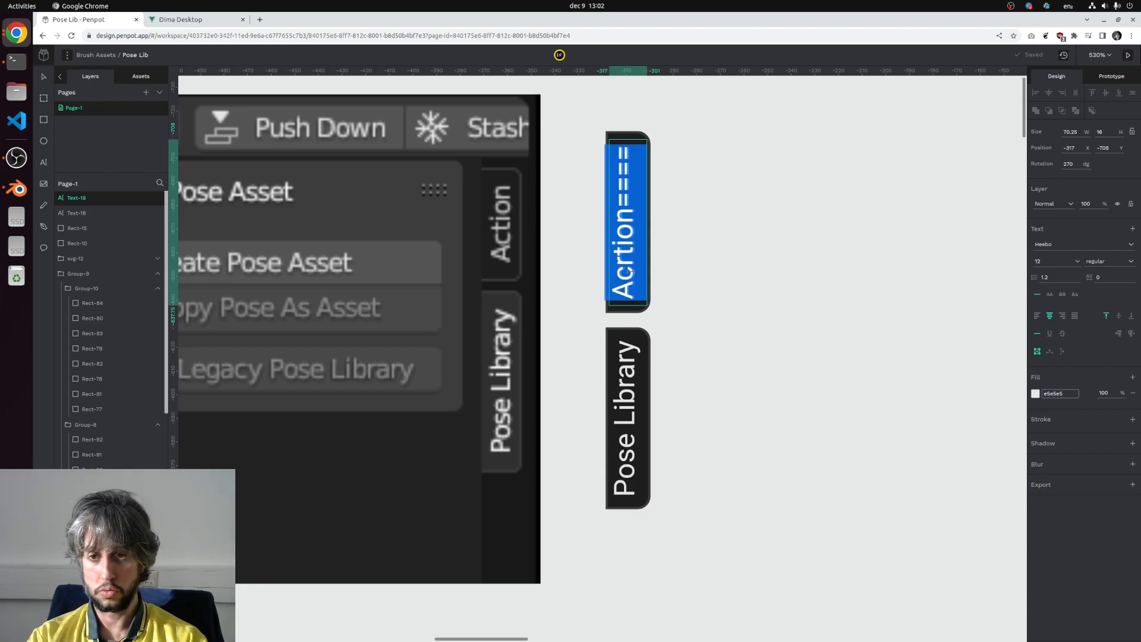
pyautogui.write('Action')
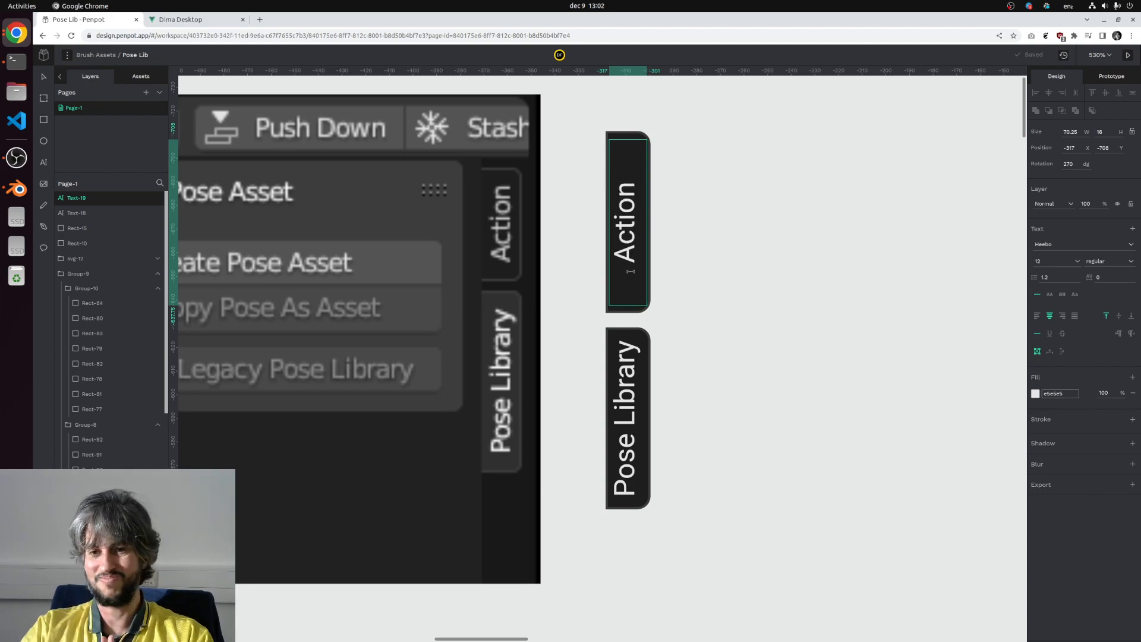
pyautogui.click(733, 322)
pyautogui.click(736, 308)
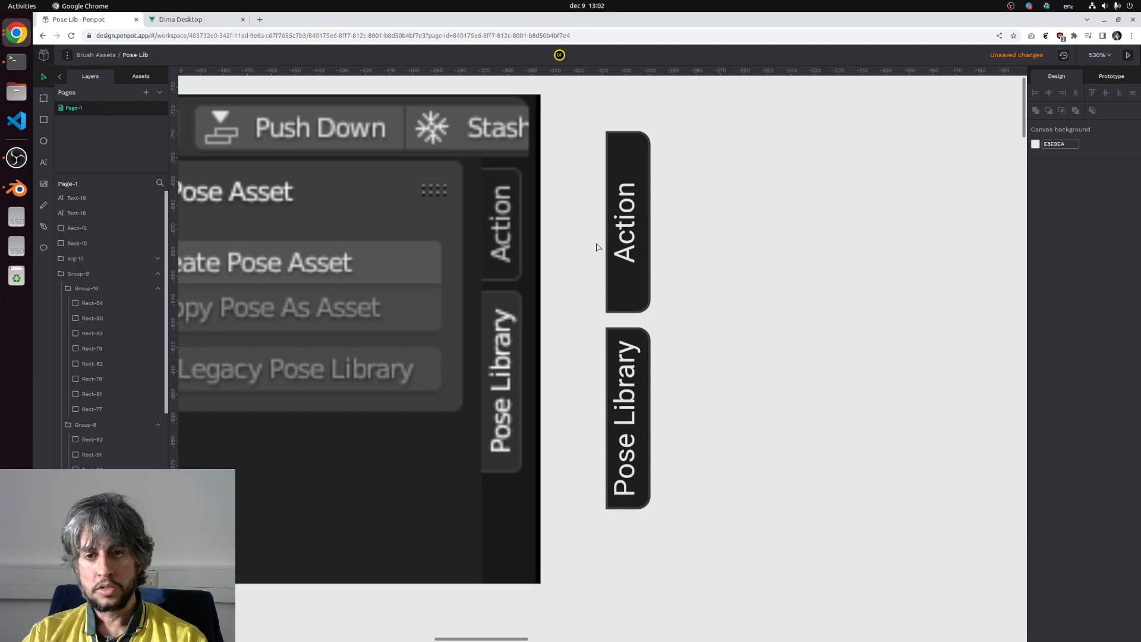
# Step: Fill the Pose Library tab rectangle with 303030, sampled from the matching tab in the screenshot
pyautogui.scroll(5, 560, 380)
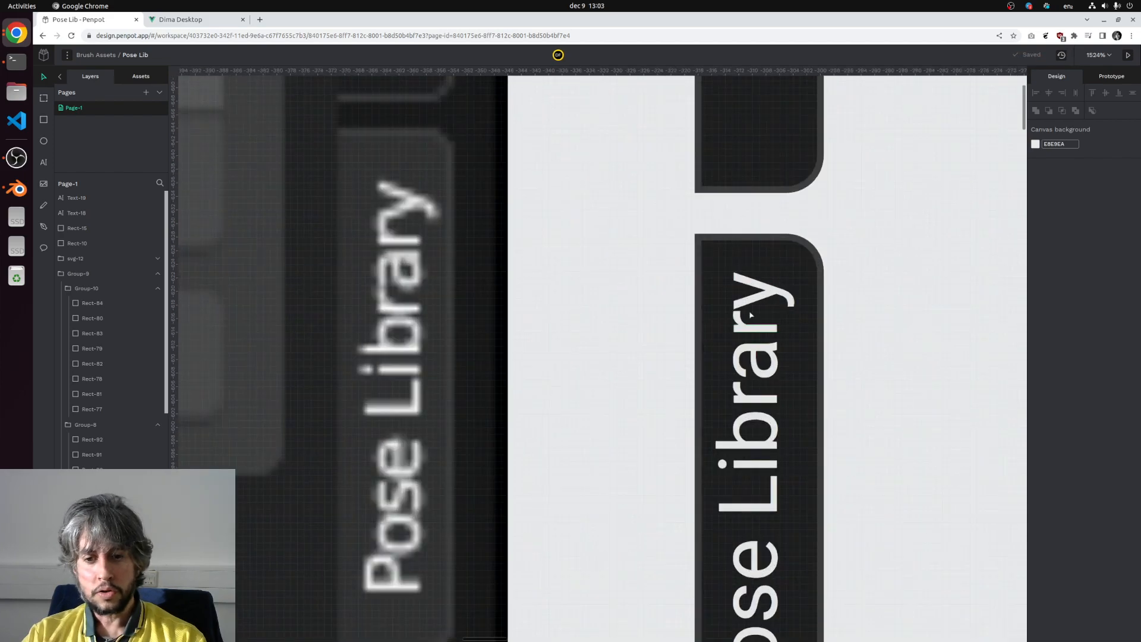
pyautogui.click(821, 315)
pyautogui.click(1041, 261)
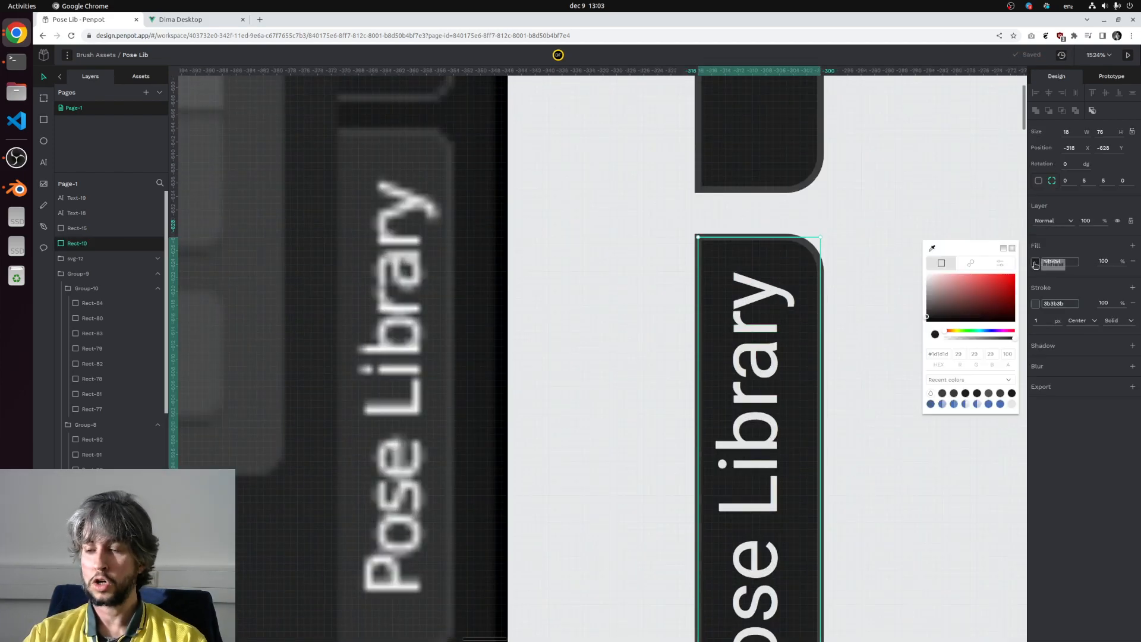
pyautogui.click(932, 247)
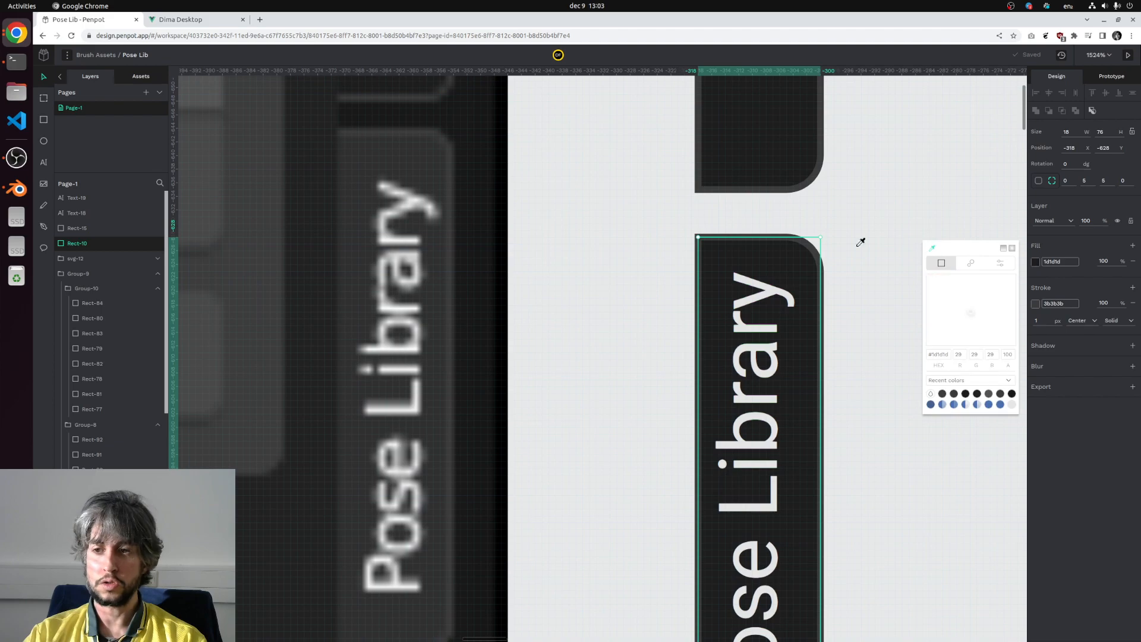
pyautogui.click(354, 275)
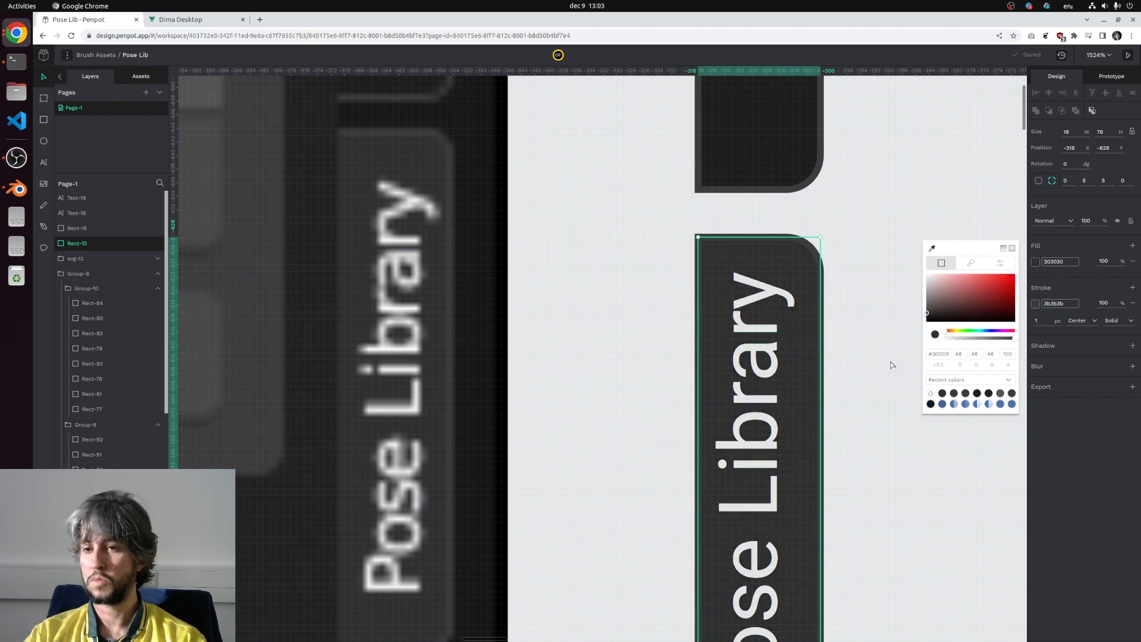
pyautogui.click(898, 404)
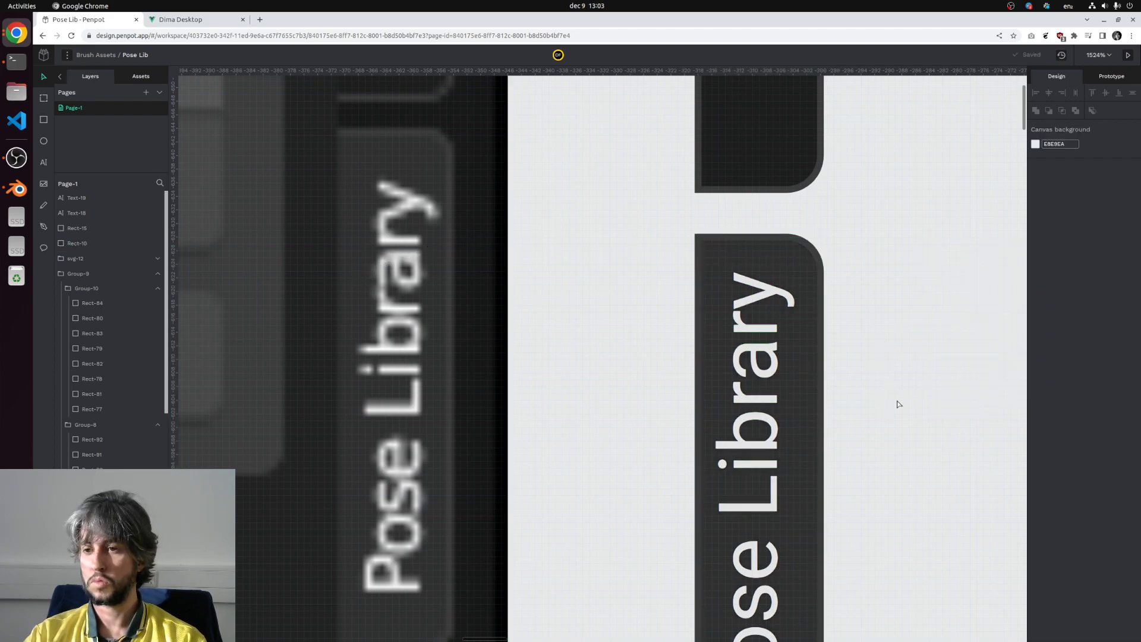
# Step: Resample the Pose Library tab rectangle's fill from the matching tab in the screenshot
pyautogui.click(809, 255)
pyautogui.click(894, 331)
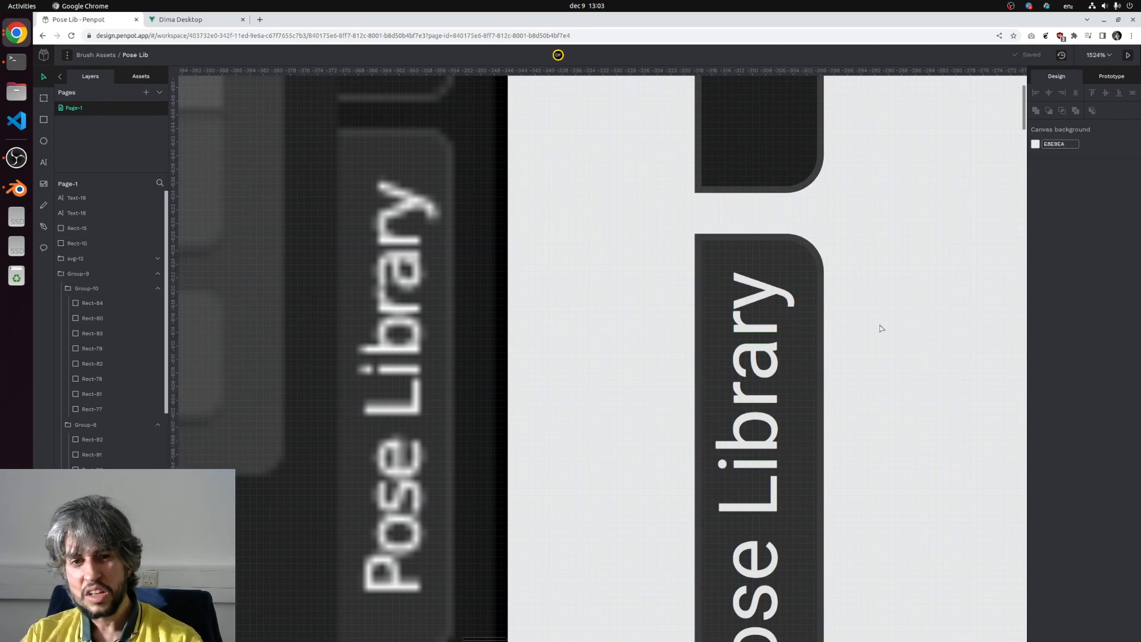
pyautogui.click(804, 262)
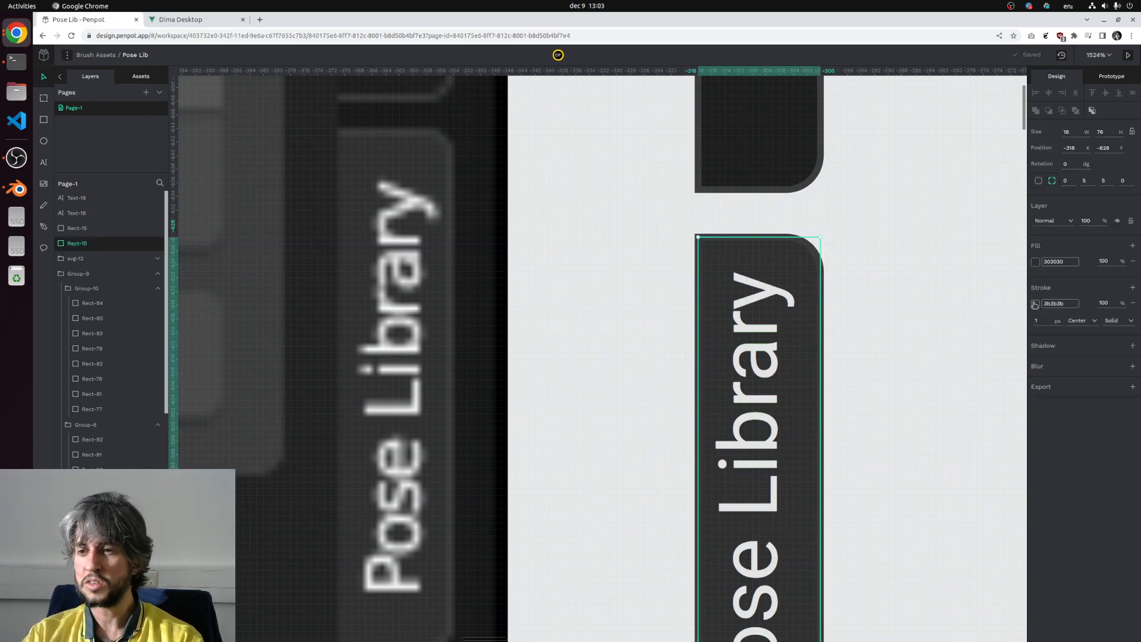
pyautogui.scroll(-5, 882, 338)
pyautogui.scroll(4, 881, 349)
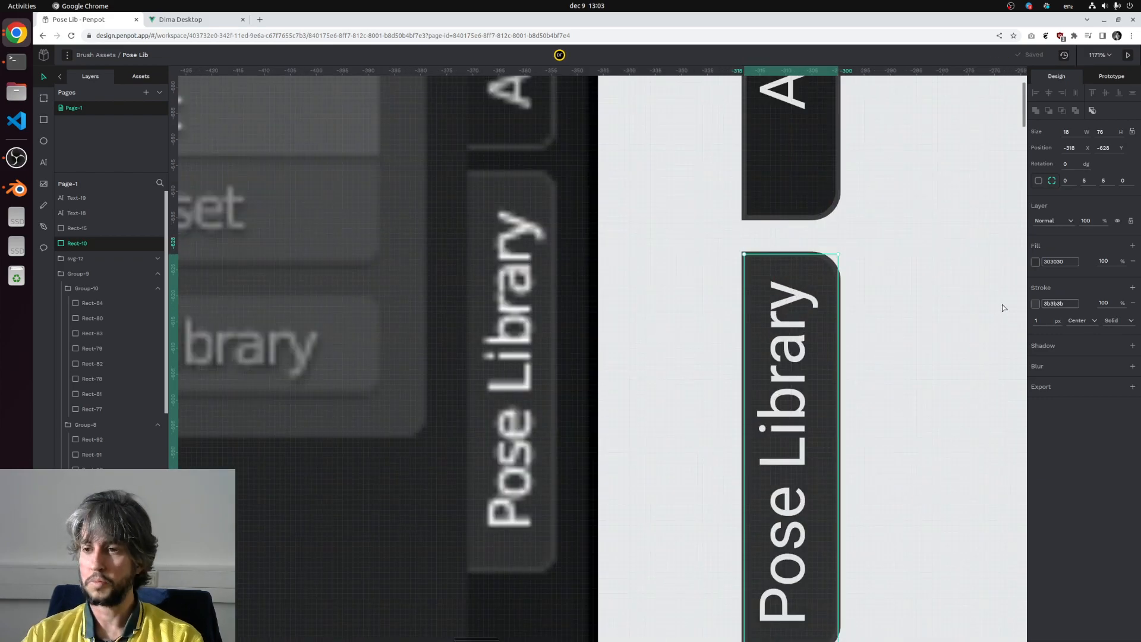
pyautogui.click(1035, 262)
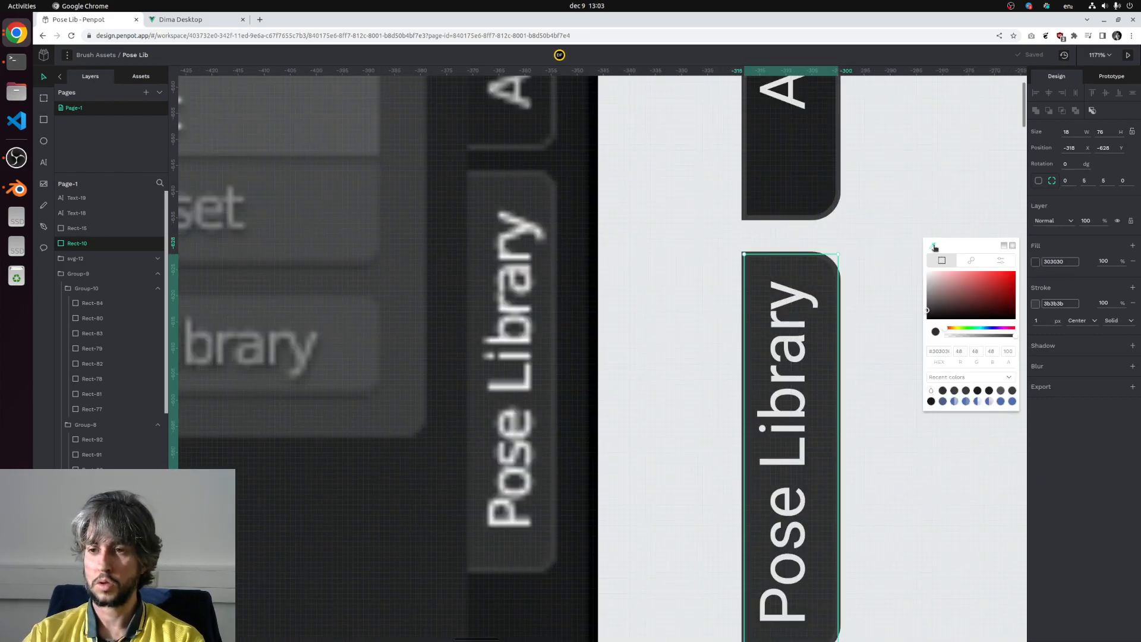
pyautogui.click(933, 246)
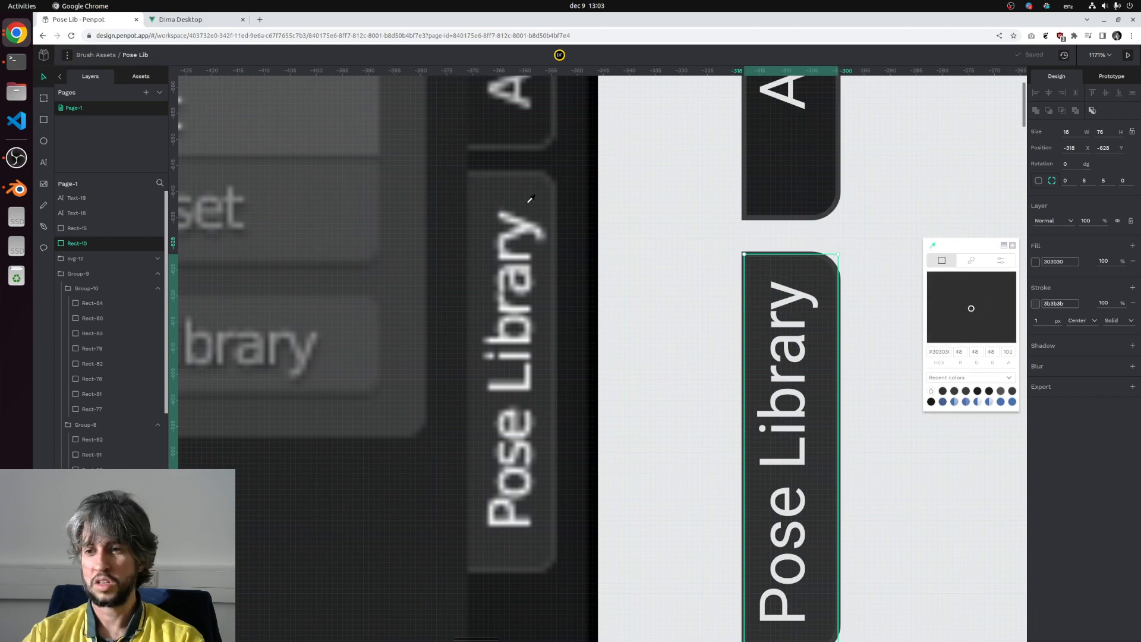
pyautogui.click(528, 208)
pyautogui.click(682, 258)
pyautogui.scroll(-3, 681, 262)
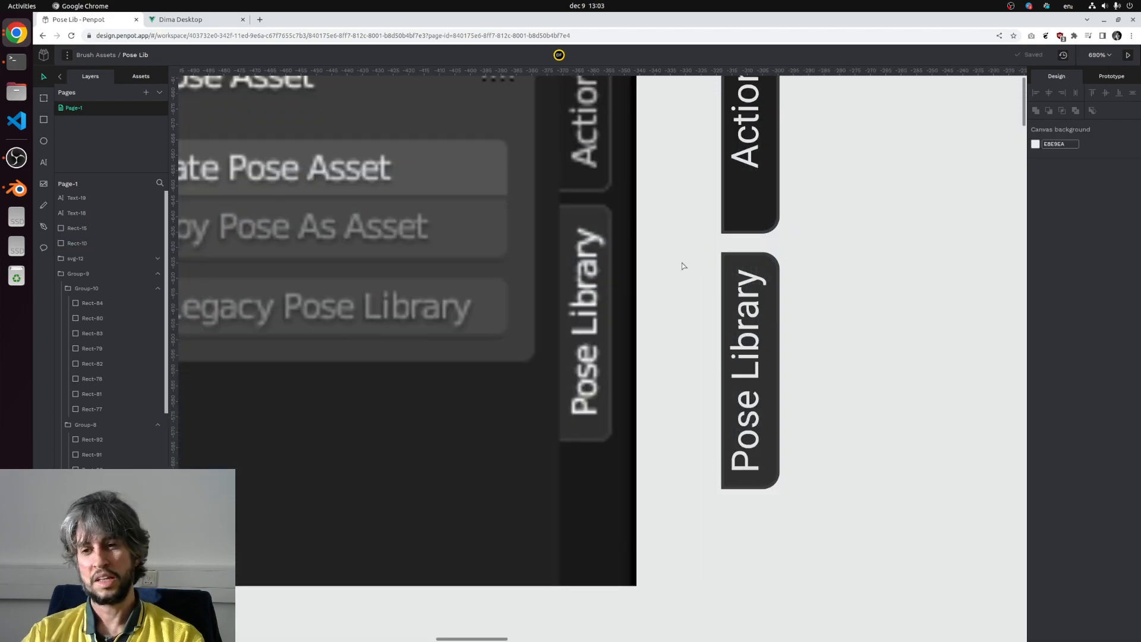
# Step: Set the Pose Library tab rectangle's stroke to 303030, sampled from the matching tab in the screenshot
pyautogui.scroll(5, 684, 267)
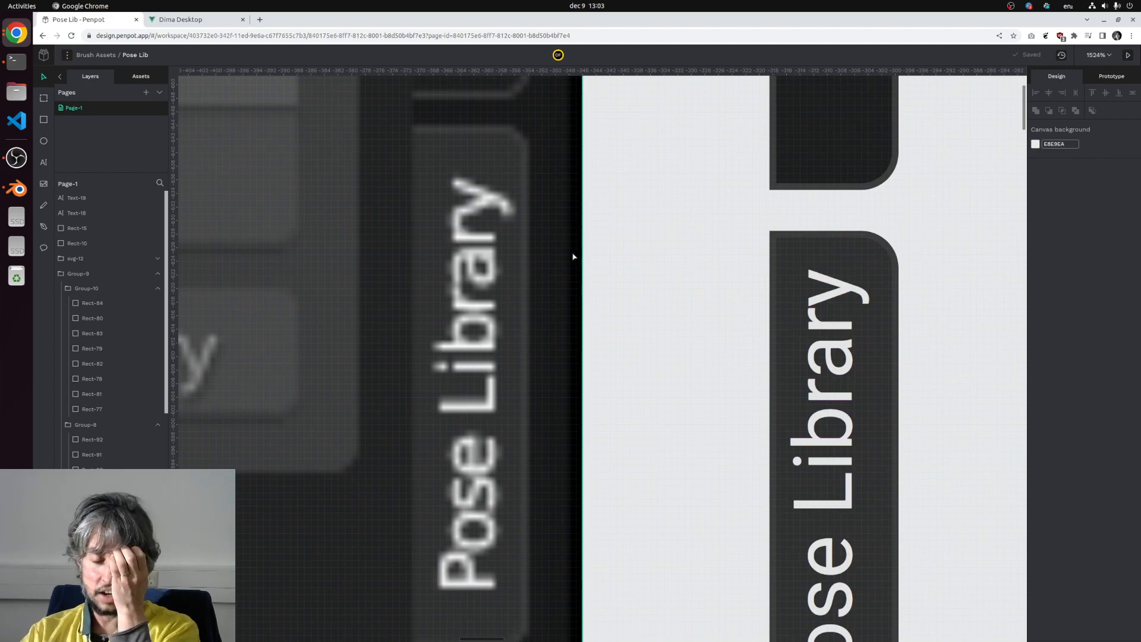
pyautogui.scroll(-3, 649, 247)
pyautogui.scroll(2, 649, 247)
pyautogui.click(538, 301)
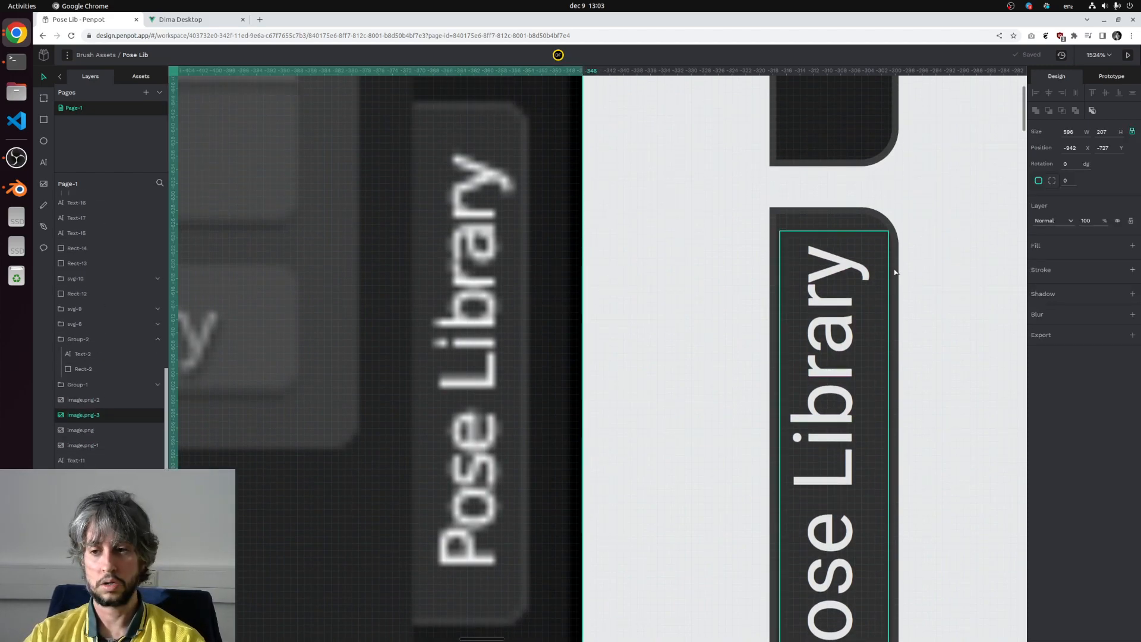
pyautogui.click(856, 237)
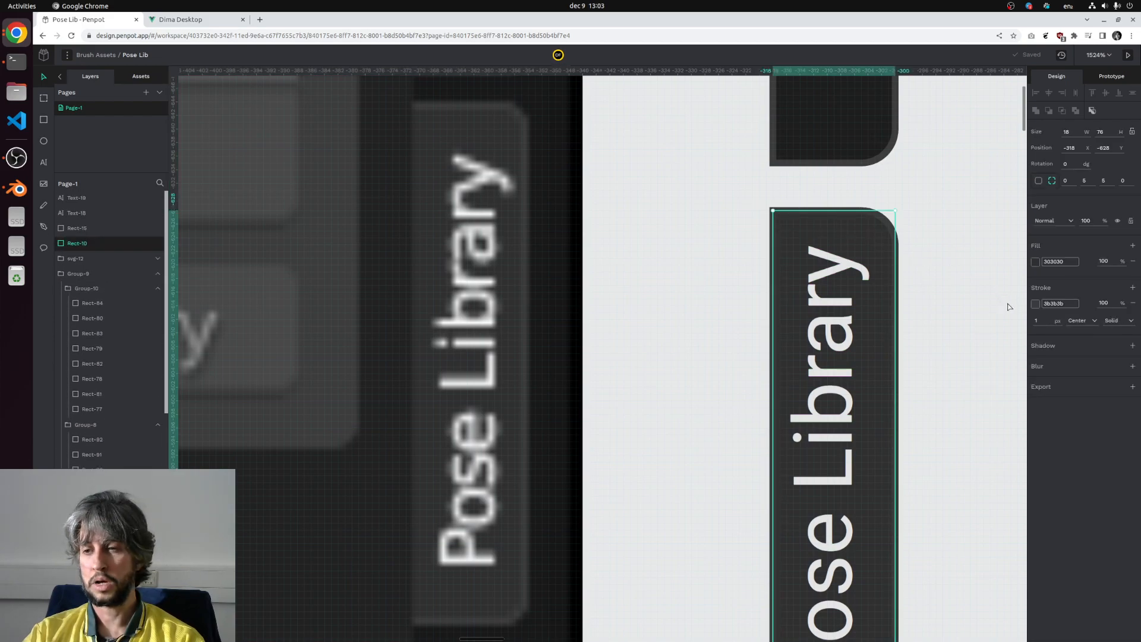
pyautogui.click(1034, 306)
pyautogui.click(931, 290)
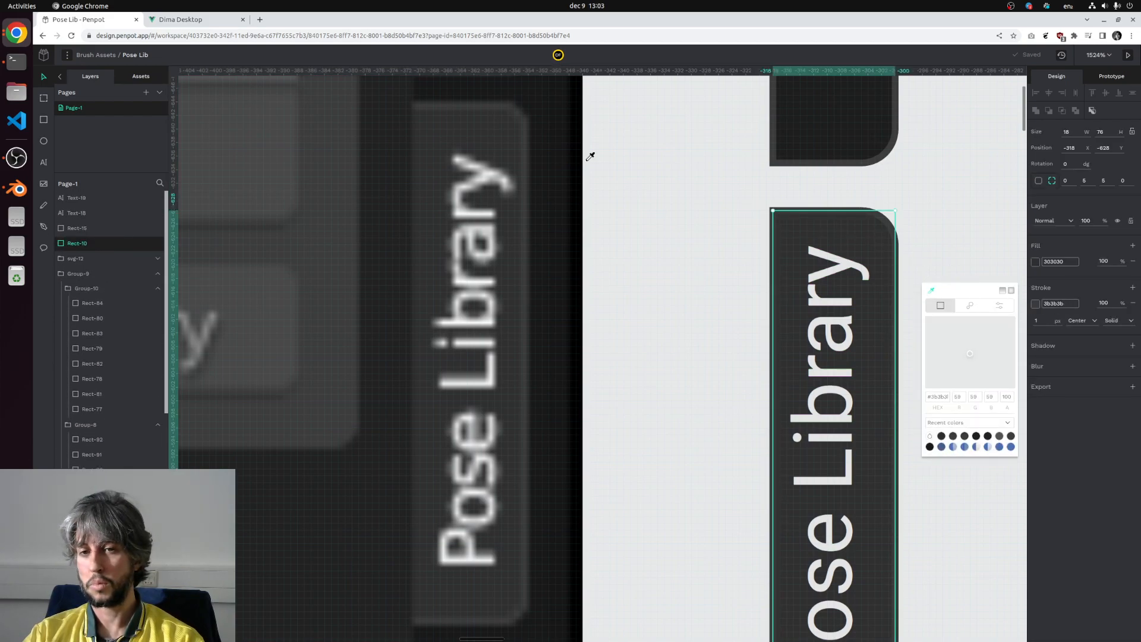
pyautogui.click(469, 128)
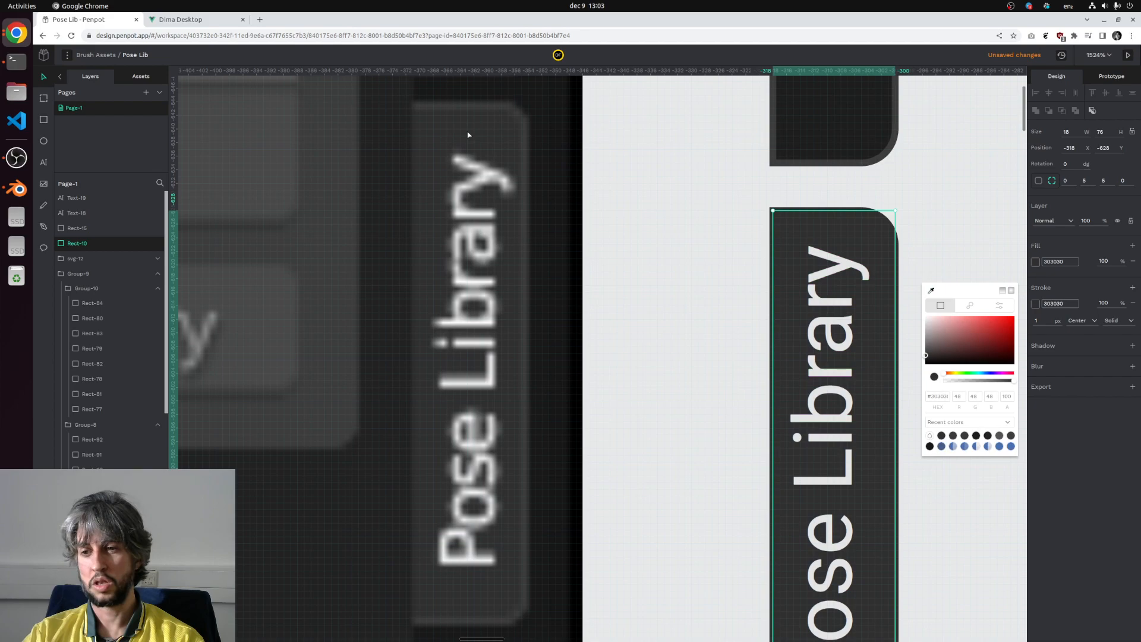
pyautogui.click(667, 280)
# Step: Lighten the Pose Library tab rectangle's fill to 4b4444
pyautogui.scroll(5, 544, 319)
pyautogui.click(416, 308)
pyautogui.scroll(-5, 416, 306)
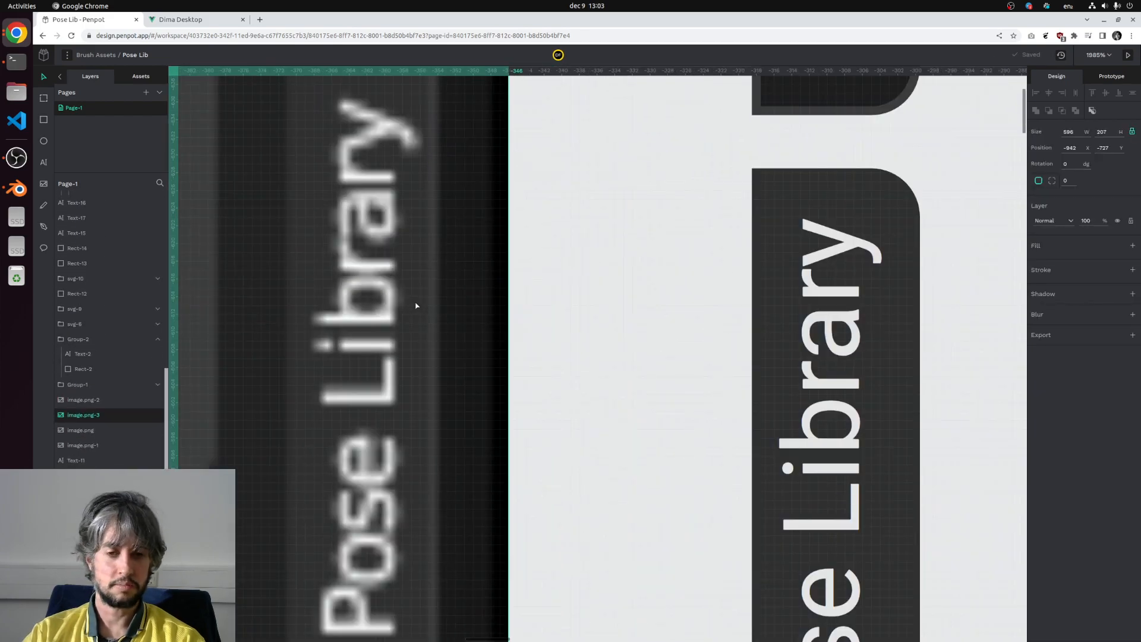
pyautogui.click(689, 301)
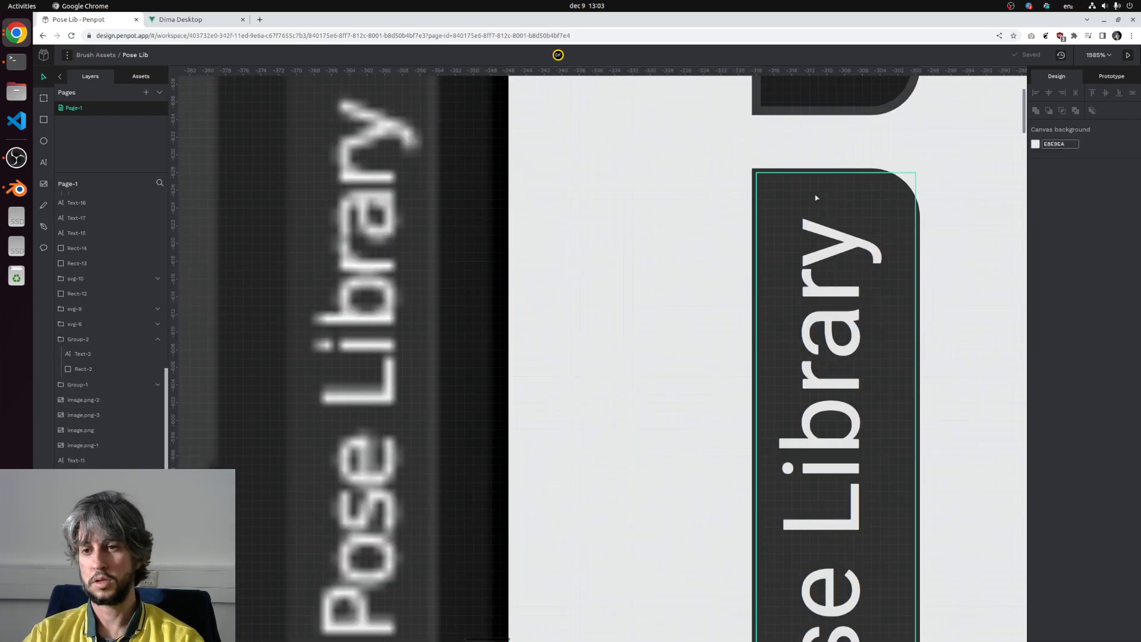
pyautogui.click(820, 224)
pyautogui.click(1033, 262)
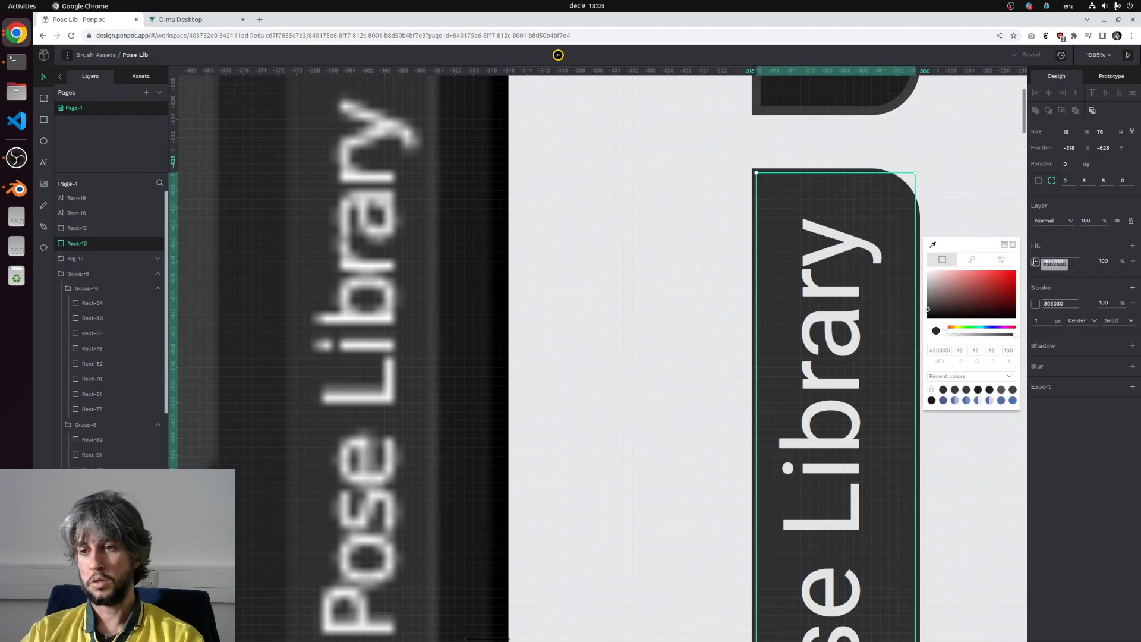
pyautogui.moveTo(928, 309)
pyautogui.mouseDown()
pyautogui.moveTo(925, 290)
pyautogui.moveTo(919, 309)
pyautogui.moveTo(936, 307)
pyautogui.mouseUp()
pyautogui.click(669, 313)
pyautogui.scroll(-5, 669, 313)
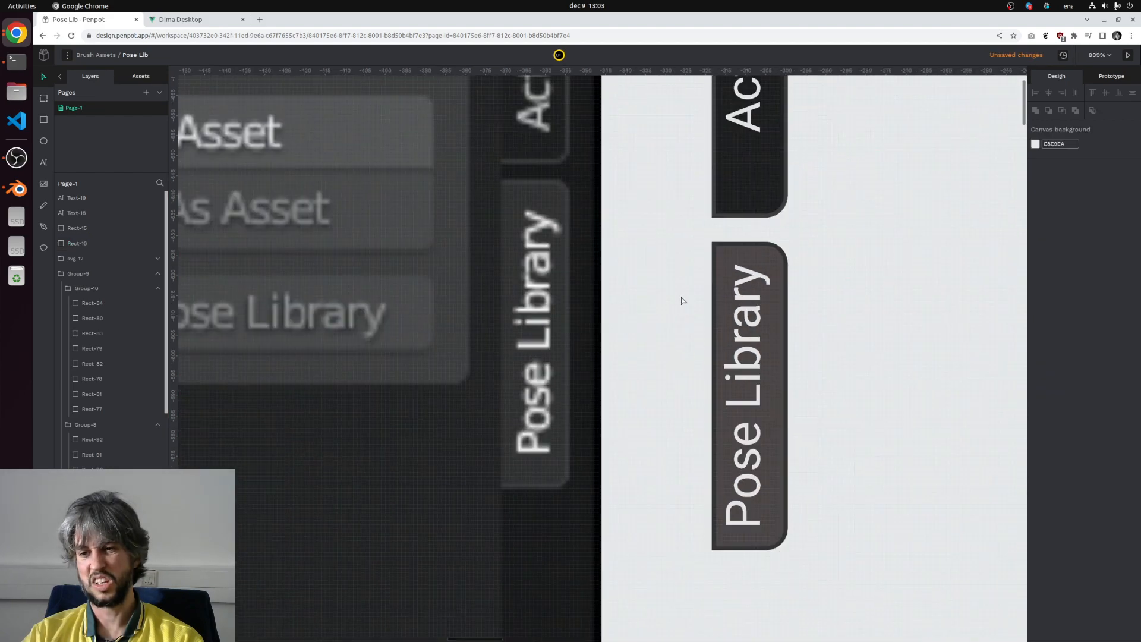
# Step: Set the Pose Library tab rectangle's stroke to 3b3b3b, sampled from the edge of the screenshot's Pose Library tab
pyautogui.click(785, 330)
pyautogui.scroll(4, 560, 329)
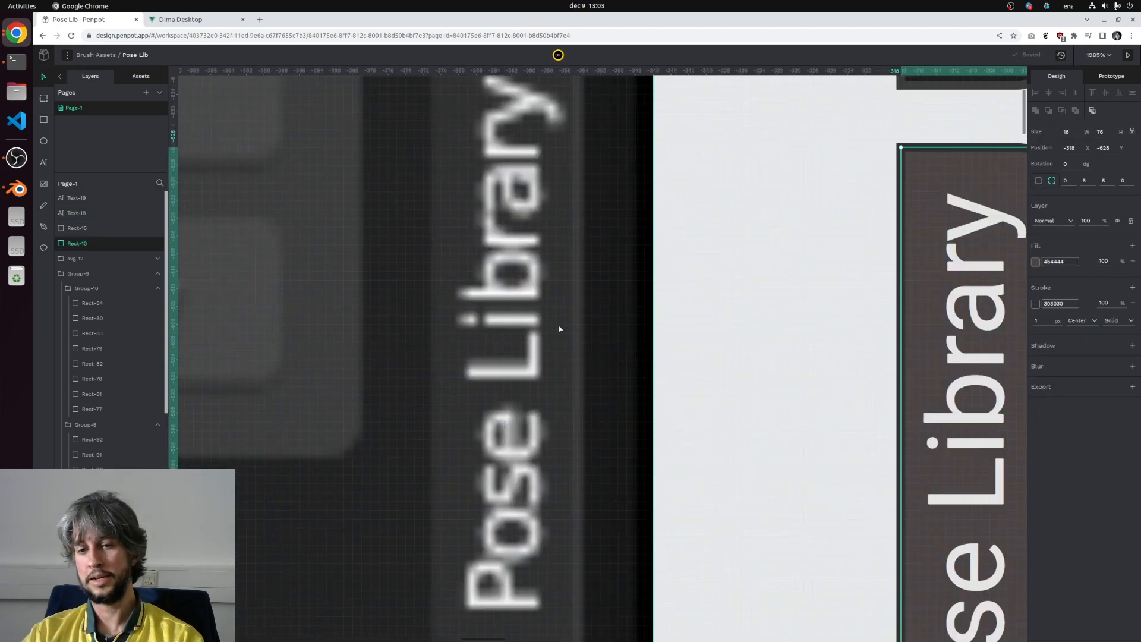
pyautogui.scroll(-4, 655, 352)
pyautogui.moveTo(640, 361); pyautogui.dragTo(737, 361)
pyautogui.scroll(4, 883, 357)
pyautogui.click(778, 355)
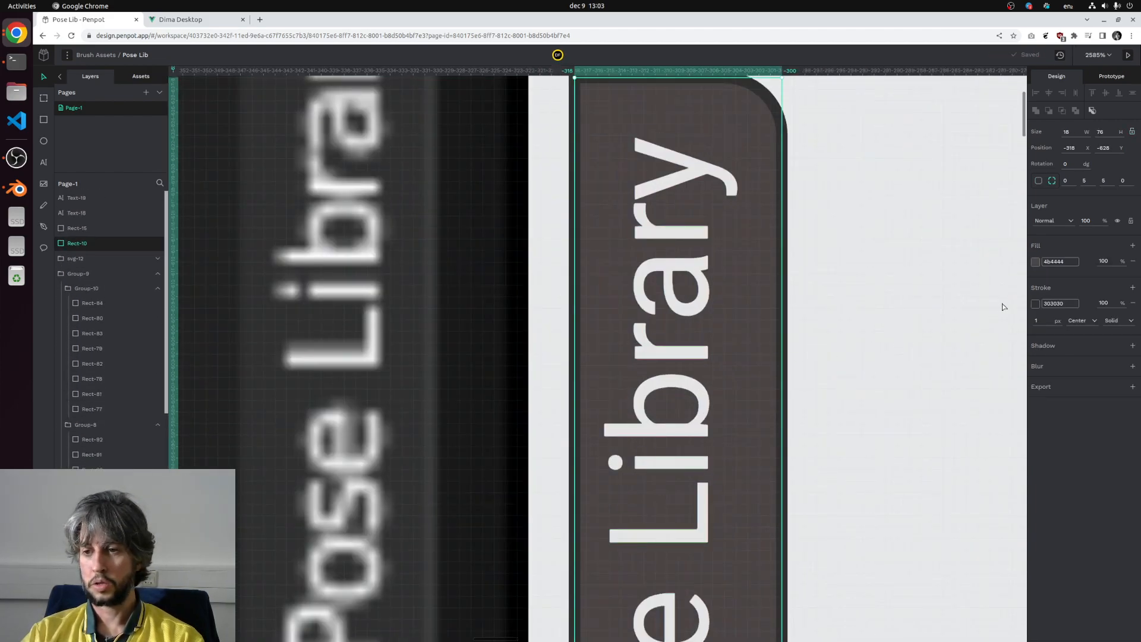
pyautogui.click(1036, 304)
pyautogui.click(935, 291)
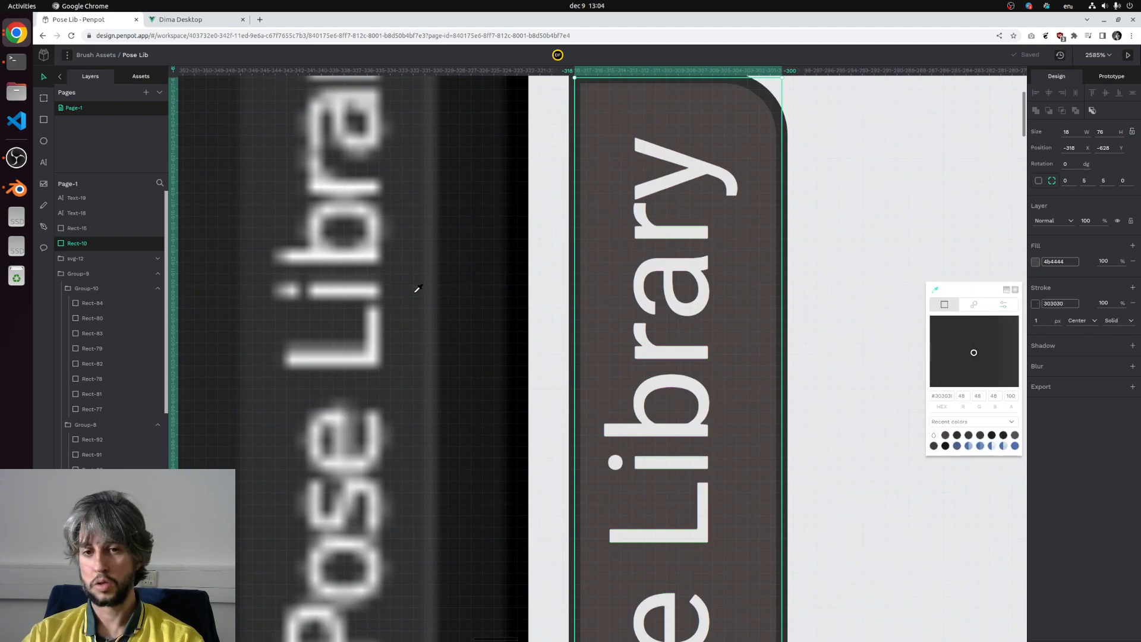
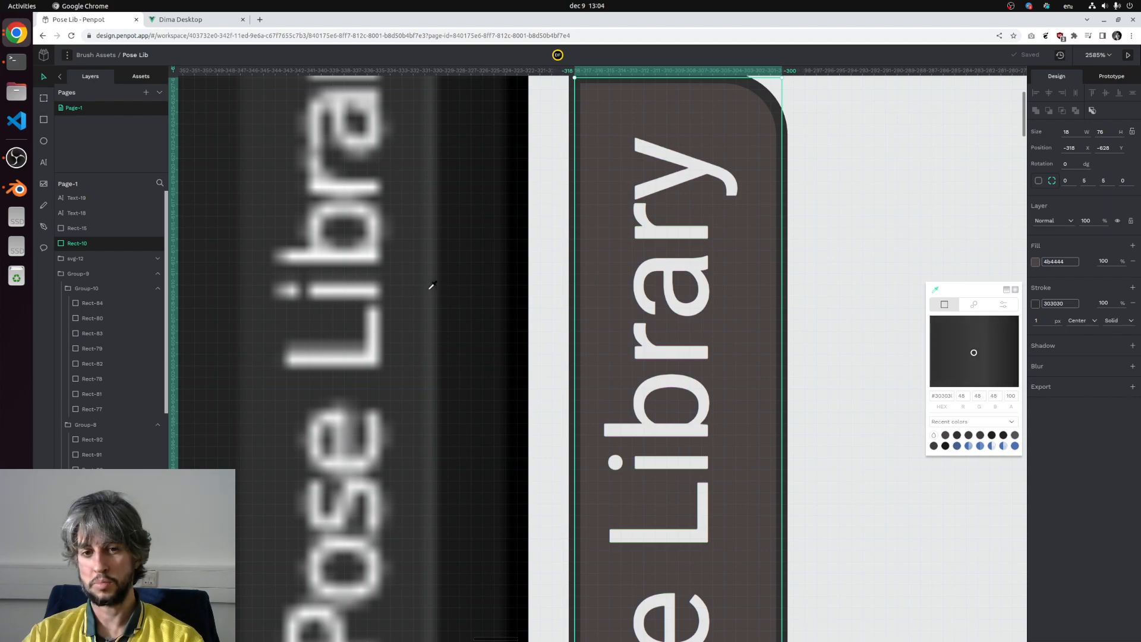
pyautogui.click(432, 286)
pyautogui.click(733, 337)
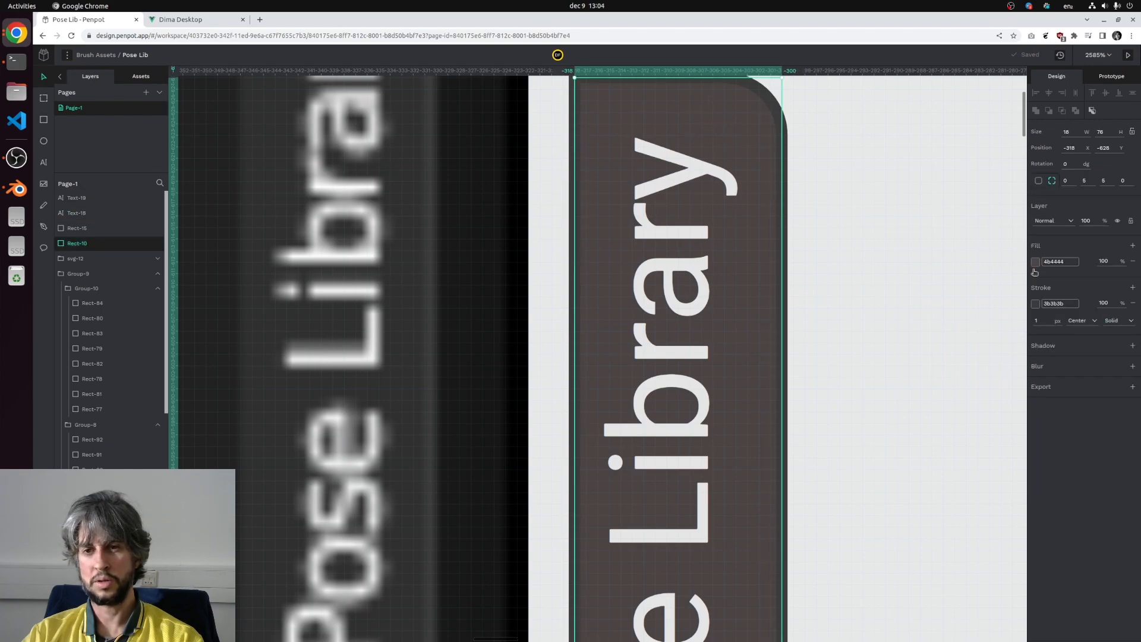
# Step: Fill the Pose Library tab rectangle with 313131, sampled from the inside of the screenshot's matching tab
pyautogui.click(1035, 263)
pyautogui.click(933, 249)
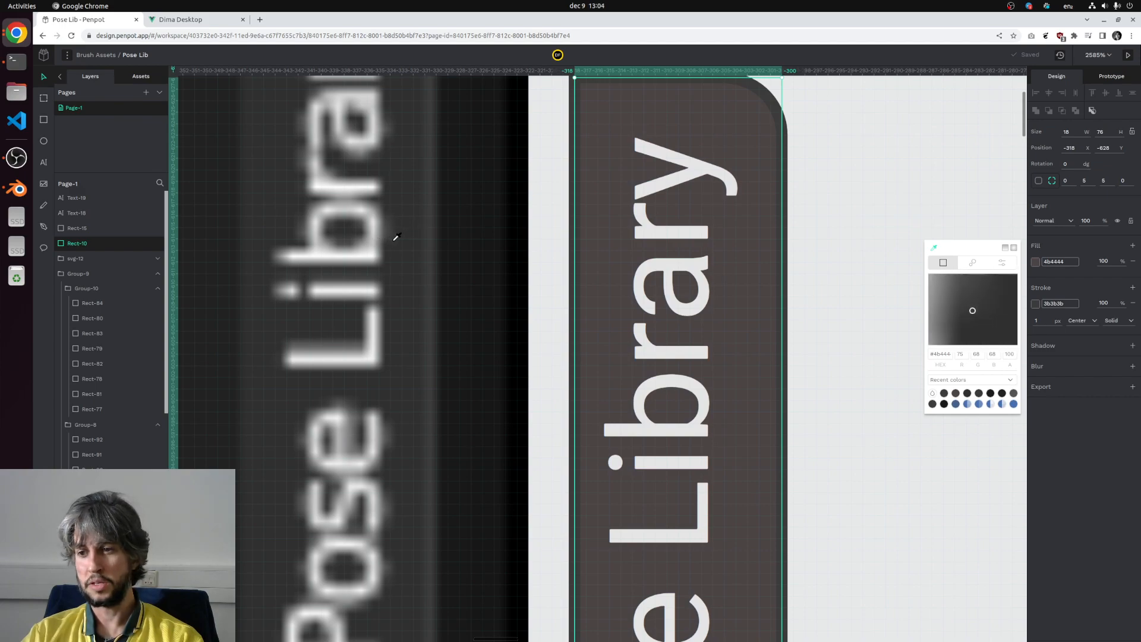
pyautogui.click(395, 237)
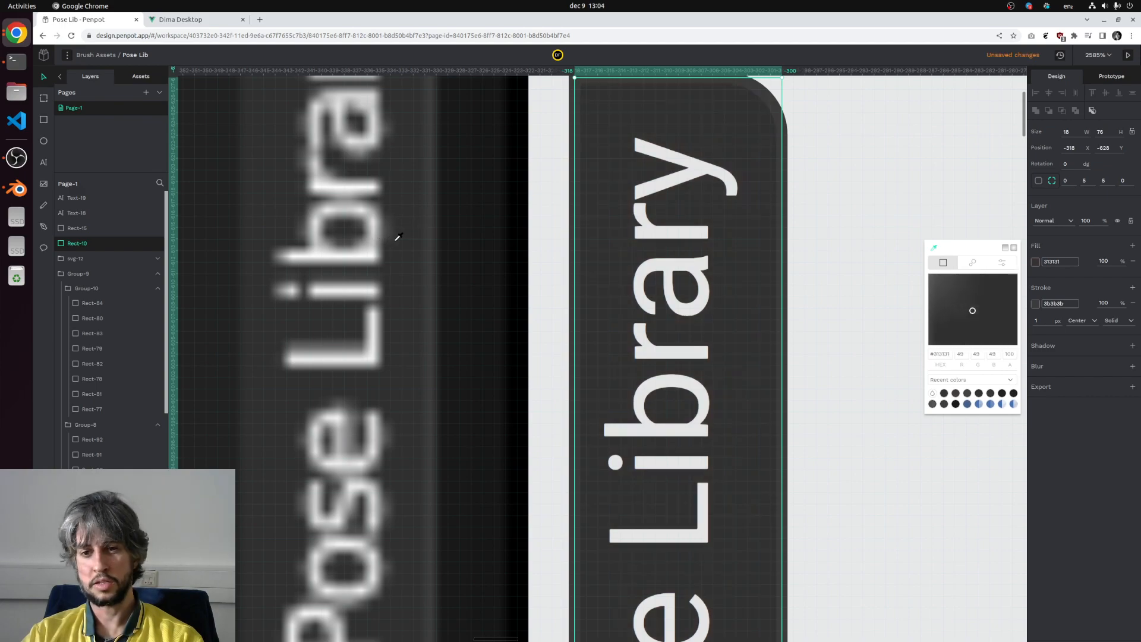
pyautogui.click(898, 242)
# Step: Move the Action Editor screenshot closer to the two mock-up tabs, to position -918, -728
pyautogui.moveTo(671, 153); pyautogui.dragTo(707, 313)
pyautogui.moveTo(679, 260); pyautogui.dragTo(496, 252)
pyautogui.hotkey('ctrl', 'z')
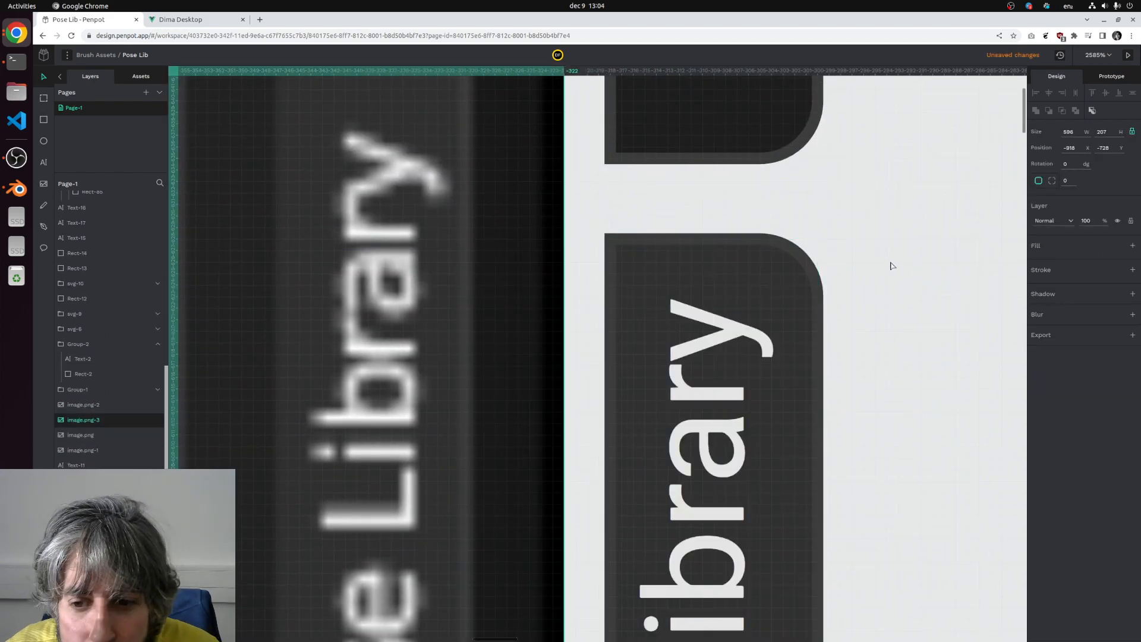
pyautogui.click(894, 260)
pyautogui.scroll(-5, 896, 262)
pyautogui.scroll(-2, 895, 261)
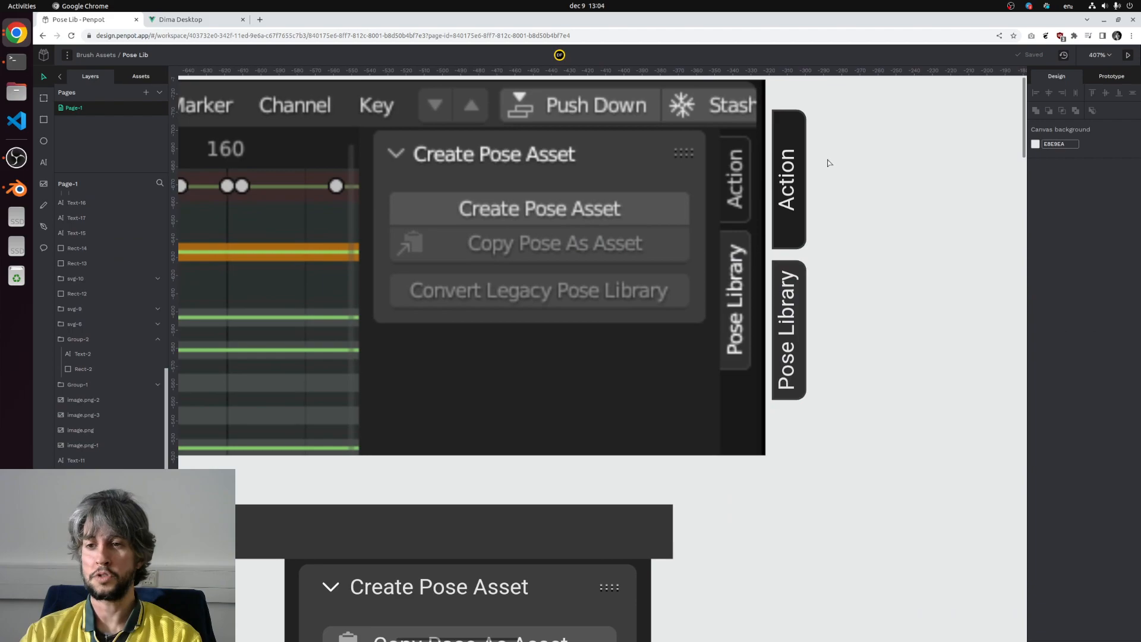
pyautogui.click(796, 232)
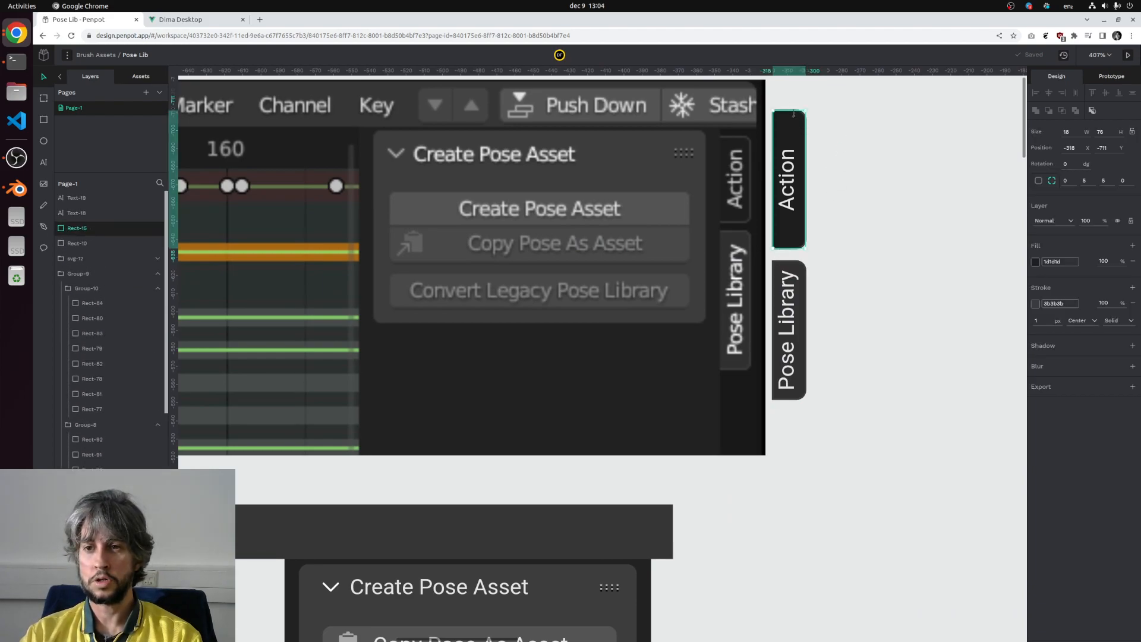
pyautogui.scroll(2, 794, 271)
pyautogui.moveTo(782, 216); pyautogui.dragTo(710, 381)
pyautogui.click(802, 321)
pyautogui.moveTo(739, 279); pyautogui.dragTo(803, 256)
pyautogui.hotkey('ctrl', 'z')
pyautogui.click(827, 272)
pyautogui.moveTo(746, 284); pyautogui.dragTo(802, 252)
pyautogui.hotkey('ctrl', 'z')
# Step: Group the Action text with its tab rectangle and shorten the group from its upper edge to 57 px high
pyautogui.moveTo(805, 209); pyautogui.dragTo(746, 306)
pyautogui.click(772, 293)
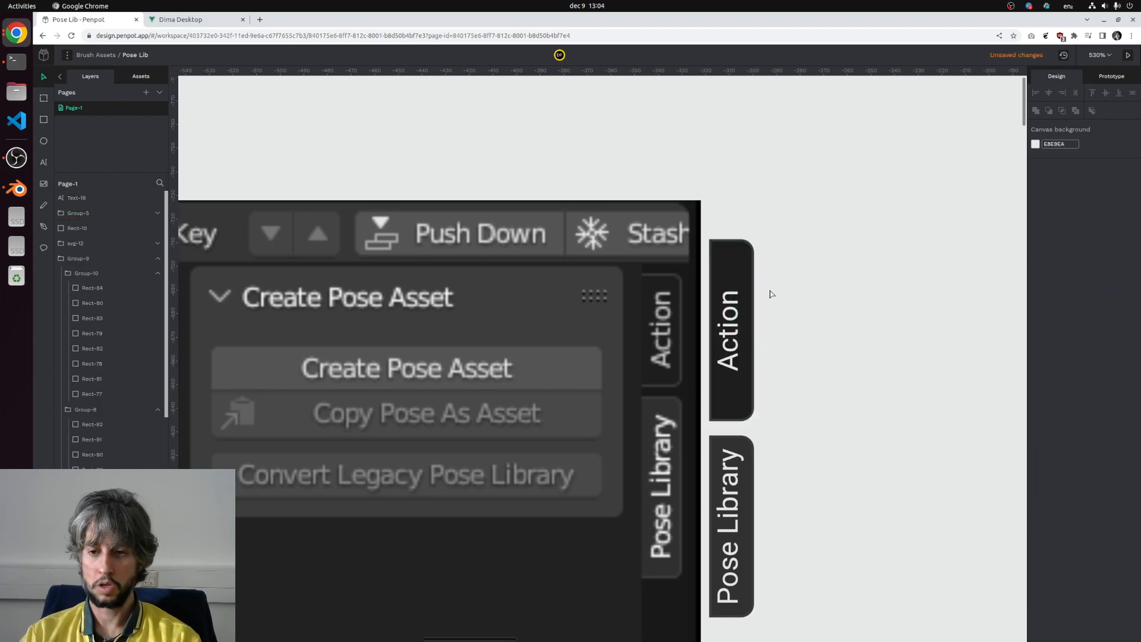
pyautogui.click(734, 253)
pyautogui.moveTo(733, 242); pyautogui.dragTo(775, 188)
pyautogui.moveTo(774, 187); pyautogui.dragTo(755, 283)
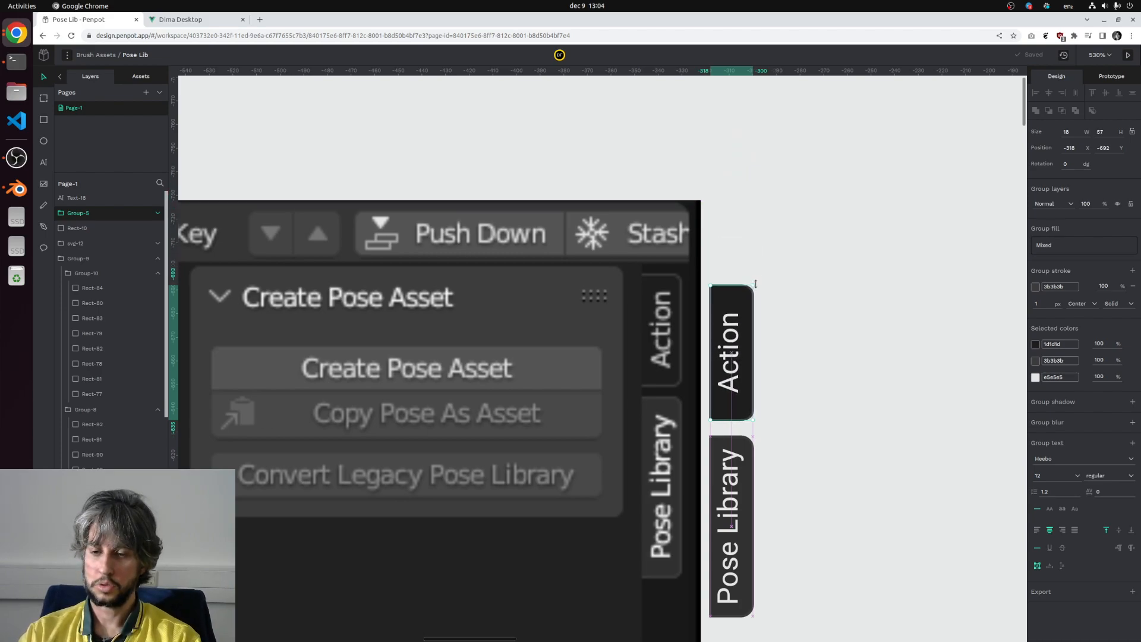
pyautogui.scroll(5, 719, 339)
pyautogui.scroll(-2, 725, 330)
pyautogui.click(887, 284)
# Step: Move the Action and Pose Library tabs together onto the outer edge of the Create Pose Asset mock-up's dark background
pyautogui.scroll(-3, 888, 284)
pyautogui.moveTo(870, 318); pyautogui.dragTo(774, 226)
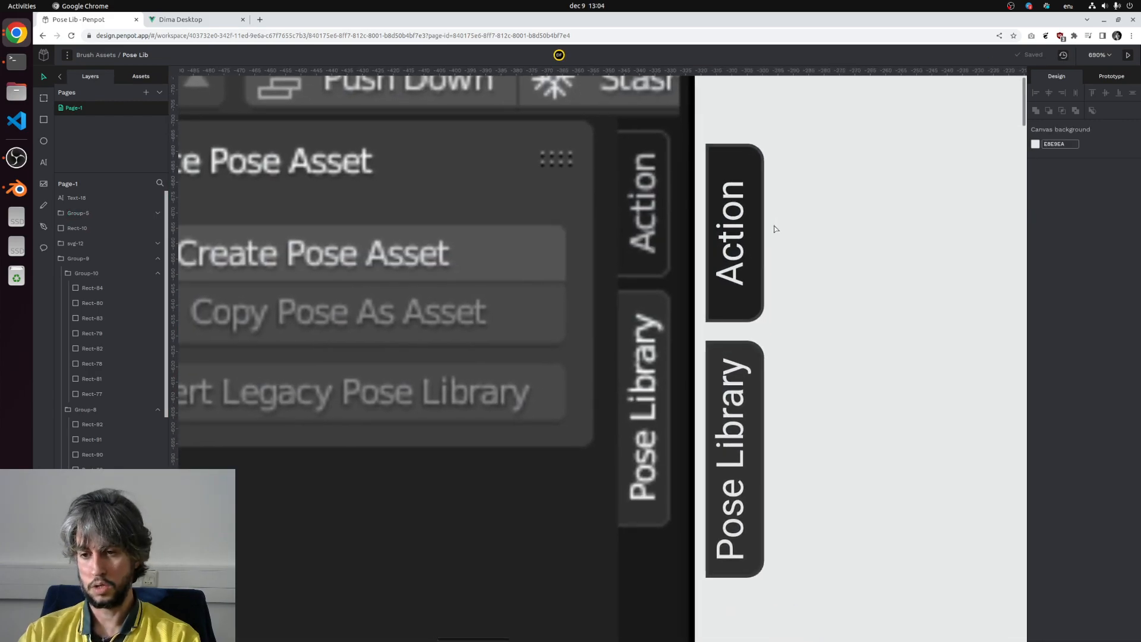
pyautogui.scroll(-1, 774, 228)
pyautogui.moveTo(787, 173); pyautogui.dragTo(726, 489)
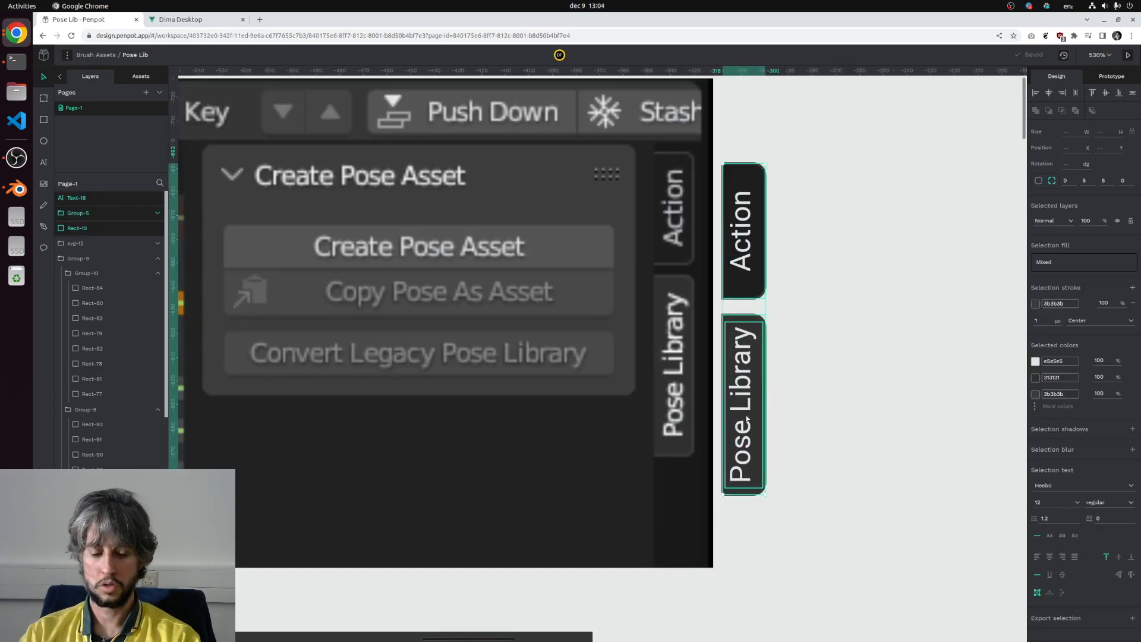
pyautogui.scroll(-5, 748, 419)
pyautogui.scroll(4, 736, 357)
pyautogui.moveTo(732, 350); pyautogui.dragTo(653, 620)
pyautogui.moveTo(702, 539); pyautogui.dragTo(687, 222)
pyautogui.scroll(2, 688, 221)
pyautogui.moveTo(608, 337); pyautogui.dragTo(584, 399)
pyautogui.scroll(-3, 721, 319)
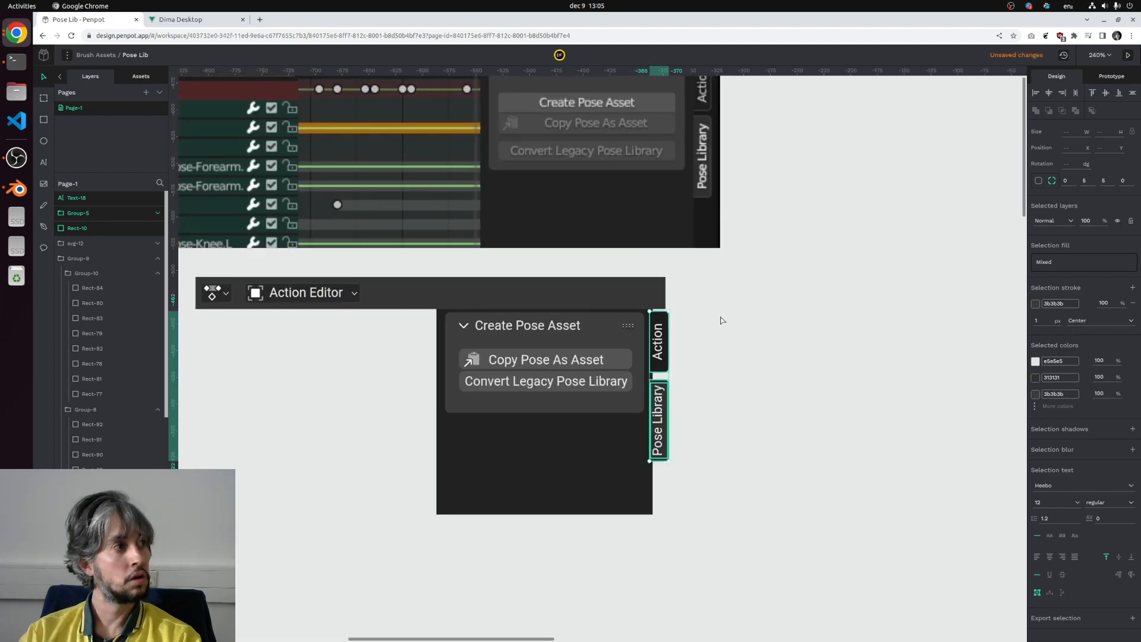
pyautogui.moveTo(751, 251); pyautogui.dragTo(730, 366)
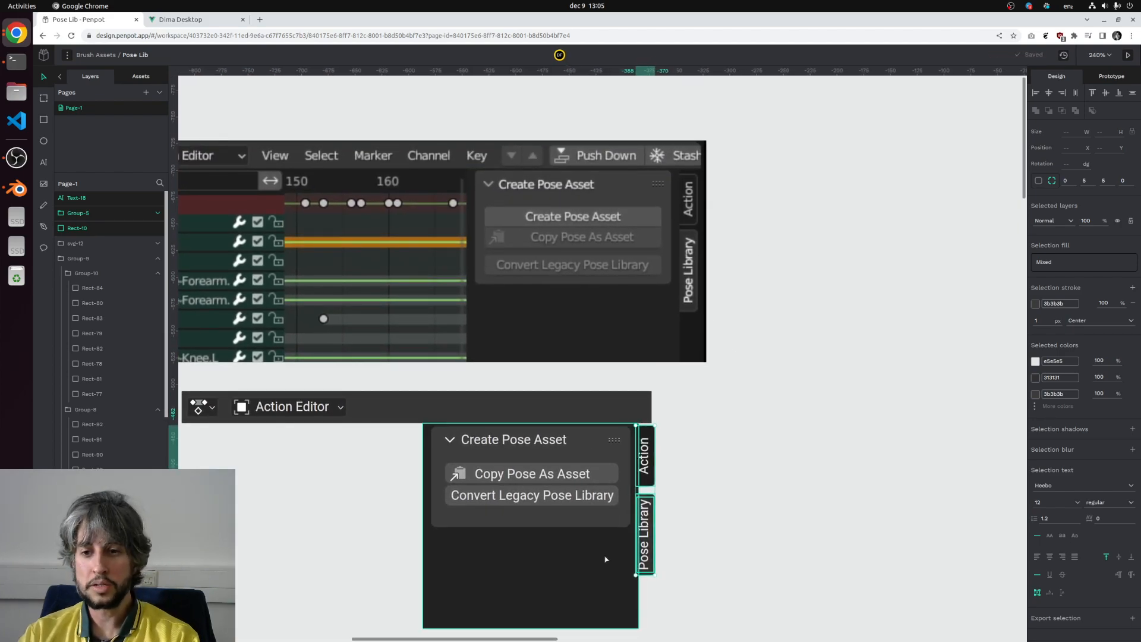
# Step: Send the Action and Pose Library tabs to the back, behind the mock-up's dark sidebar background
pyautogui.click(598, 576)
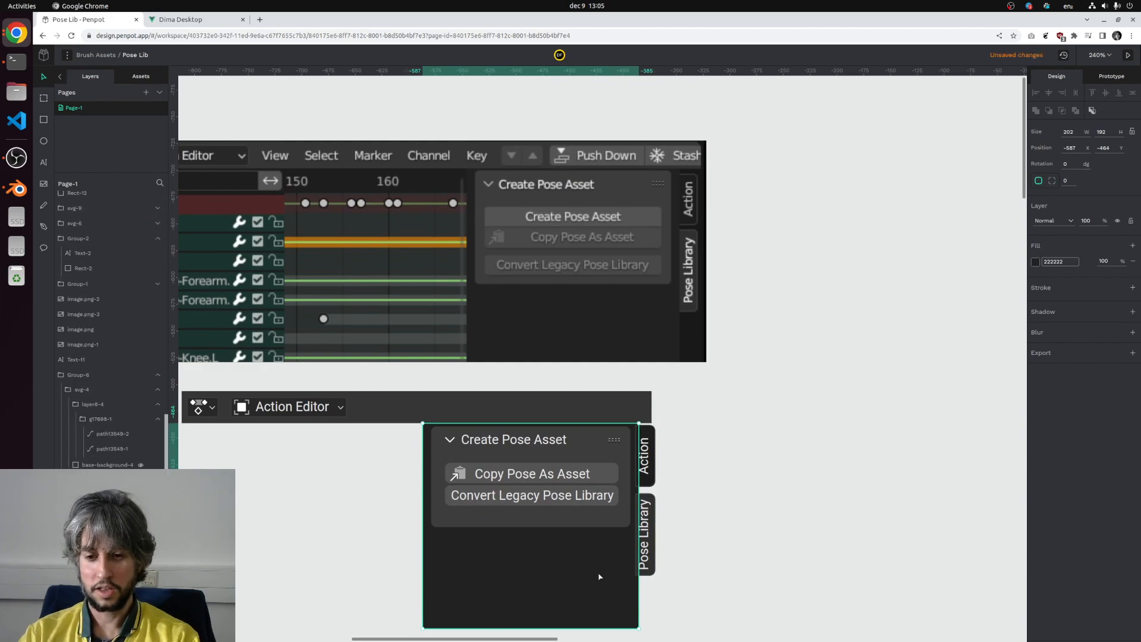
pyautogui.scroll(3, 598, 577)
pyautogui.moveTo(735, 479); pyautogui.dragTo(676, 397)
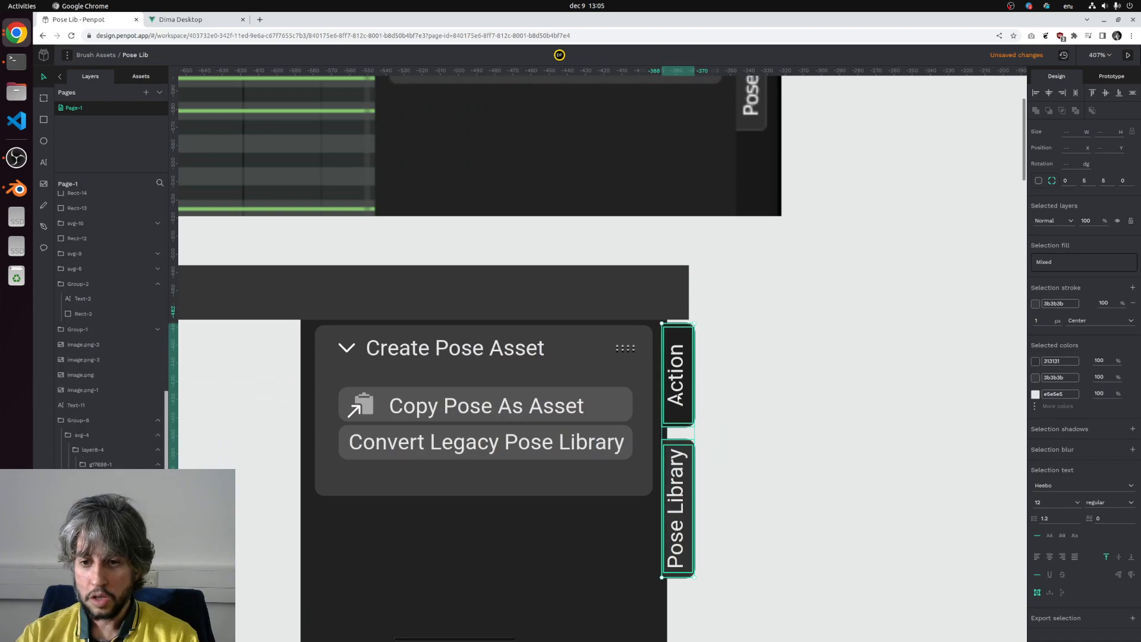
pyautogui.rightClick(676, 397)
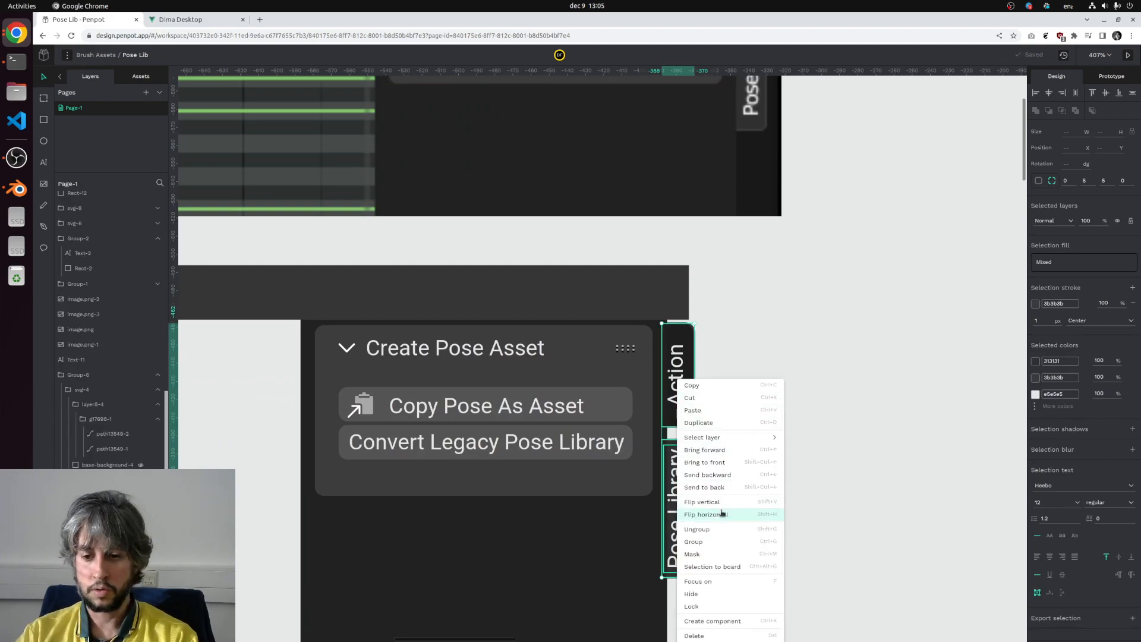
pyautogui.click(704, 487)
pyautogui.click(772, 479)
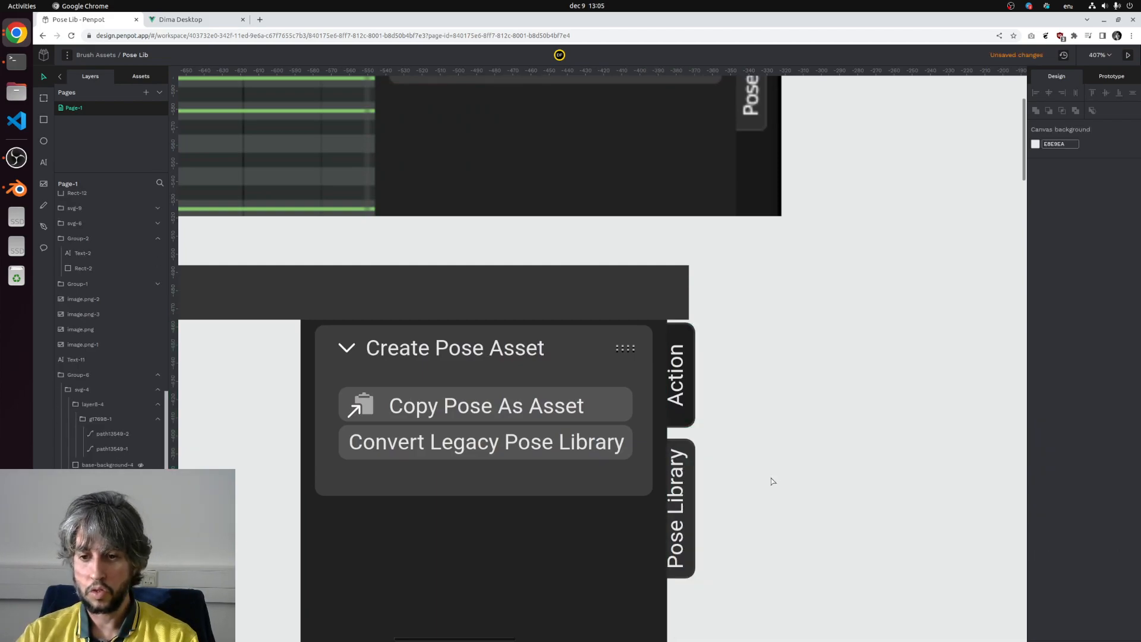
# Step: Narrow the dark background behind the Create Pose Asset mock-up slightly from its outer edge, exposing more of the two tabs
pyautogui.scroll(5, 772, 478)
pyautogui.scroll(-5, 855, 348)
pyautogui.click(739, 466)
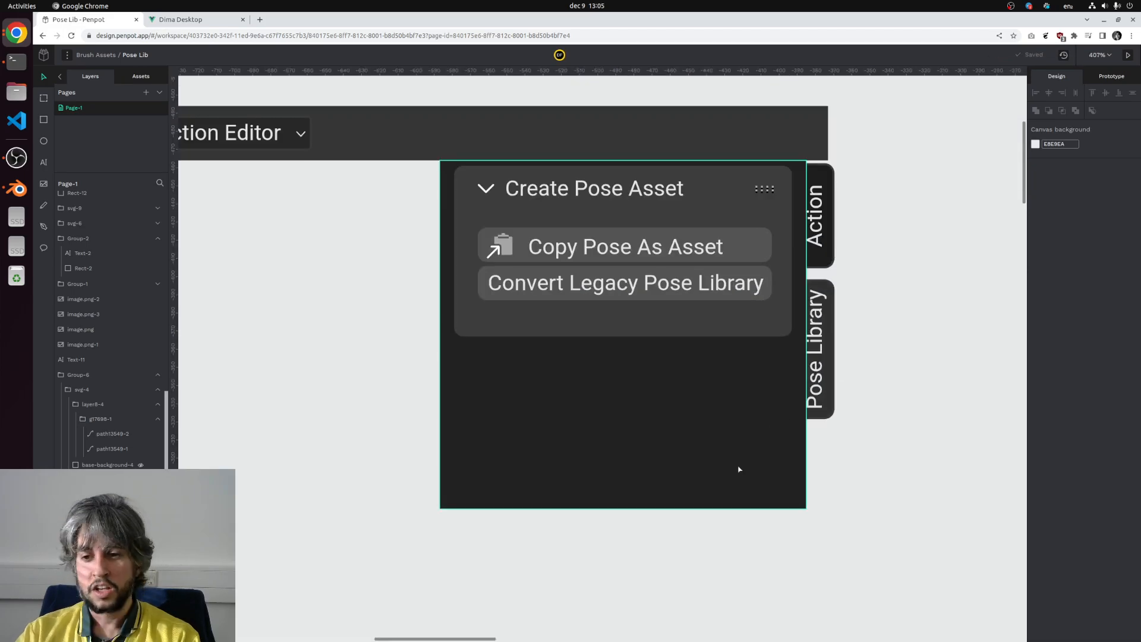
pyautogui.moveTo(805, 434); pyautogui.dragTo(754, 408)
pyautogui.scroll(-3, 846, 417)
pyautogui.click(865, 401)
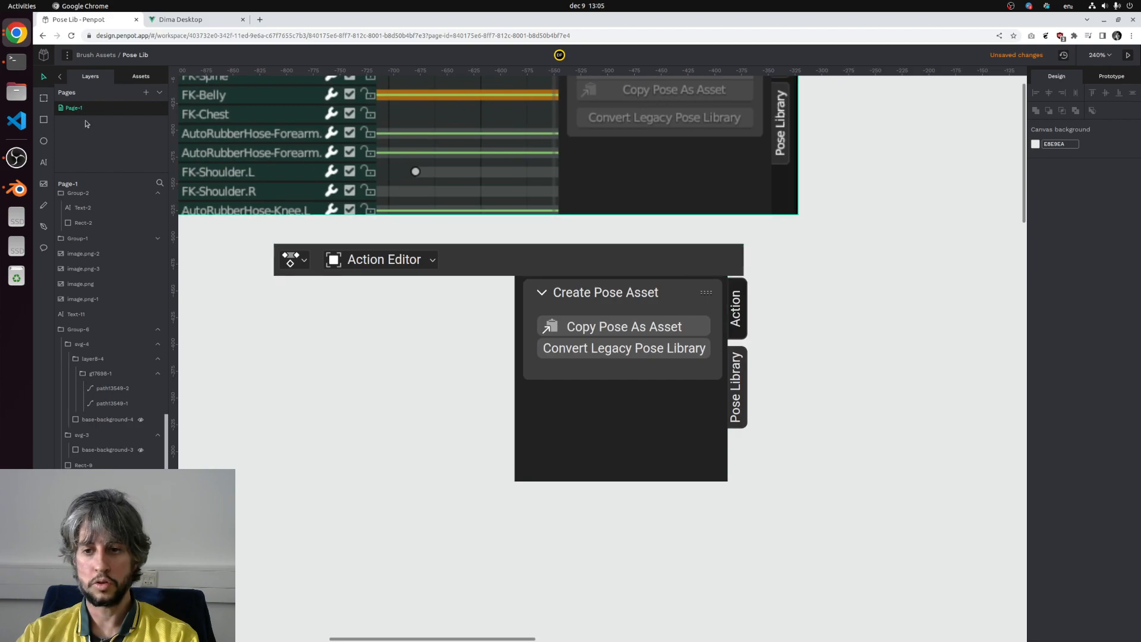
# Step: Draw a 141 × 192 px rectangle at -505, -464, starting just beyond the tabs' outer edge directly below the header bar
pyautogui.click(44, 120)
pyautogui.scroll(3, 755, 279)
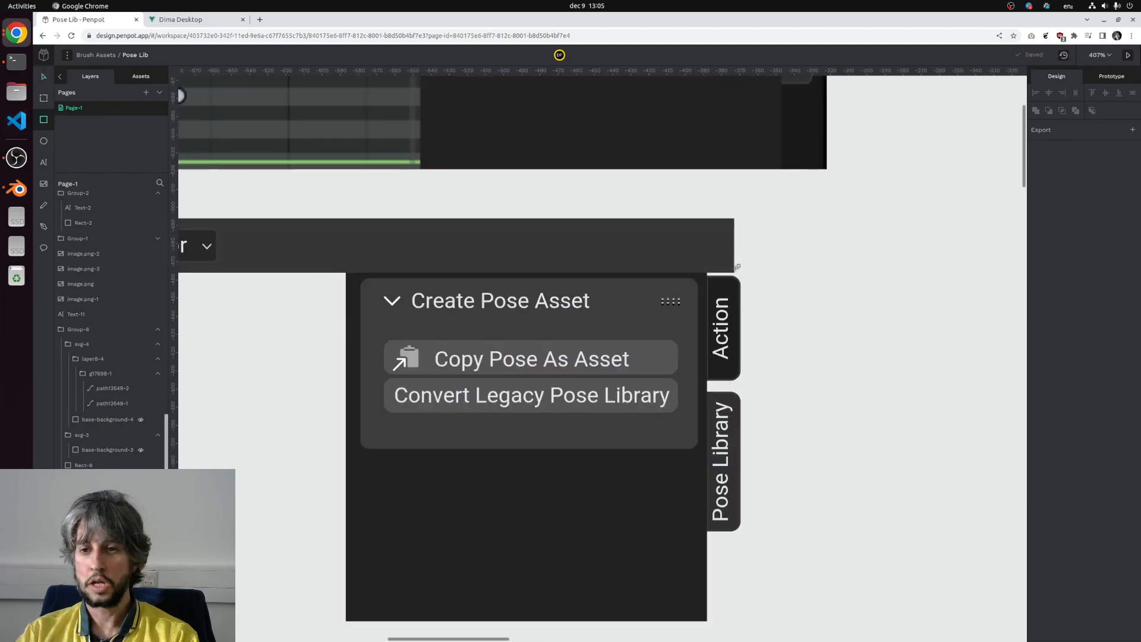
pyautogui.moveTo(747, 270)
pyautogui.mouseDown()
pyautogui.moveTo(629, 540)
pyautogui.moveTo(499, 630)
pyautogui.moveTo(501, 606)
pyautogui.moveTo(493, 620)
pyautogui.mouseUp()
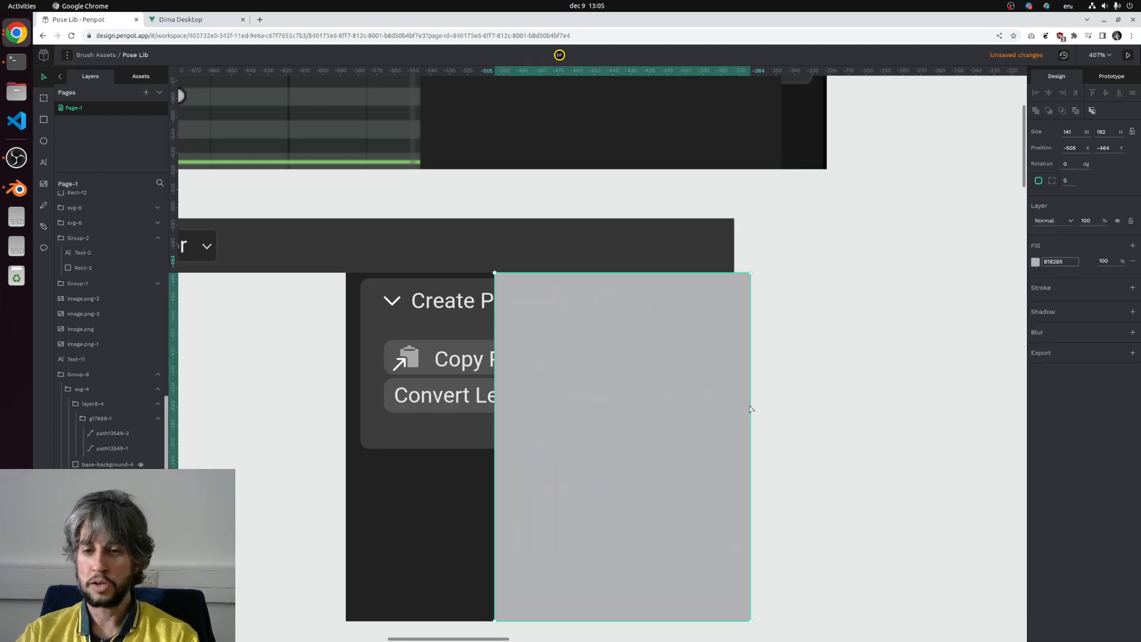
# Step: Fill the new rectangle with #181818 sampled from the screenshot's tab strip and send it behind the sidebar and tabs
pyautogui.scroll(-3, 753, 410)
pyautogui.scroll(5, 743, 321)
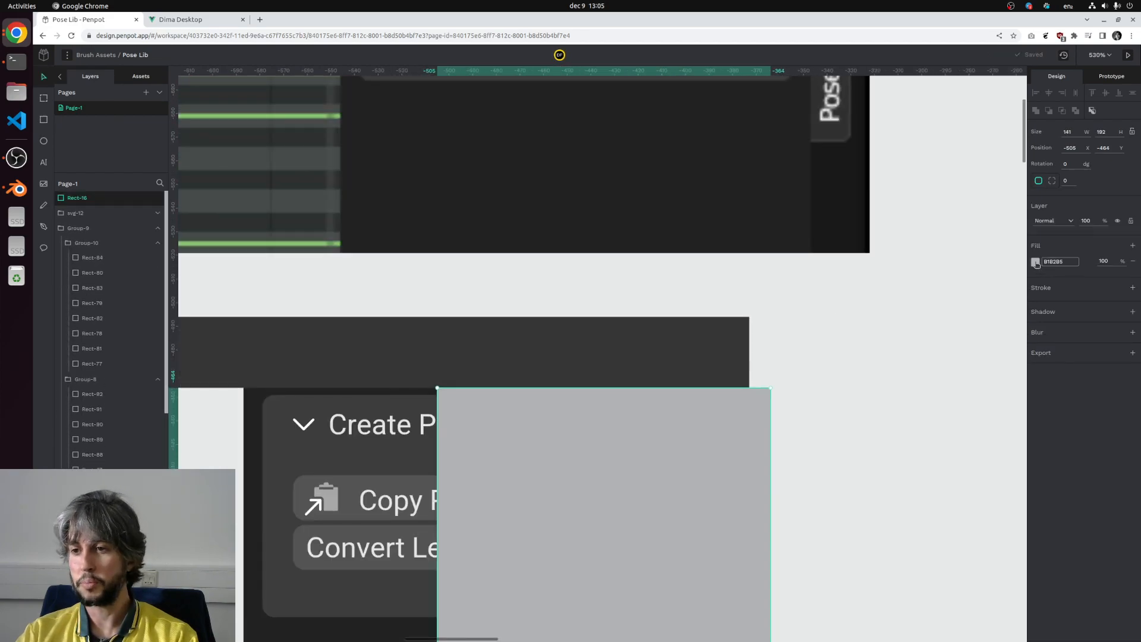
pyautogui.click(1035, 263)
pyautogui.click(934, 248)
pyautogui.click(817, 204)
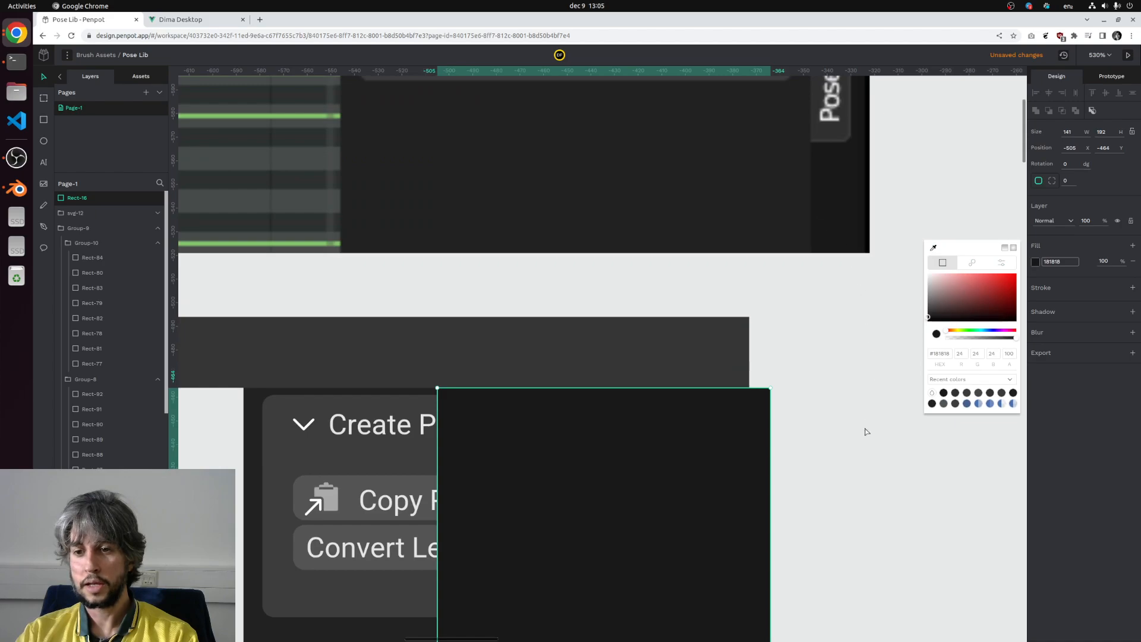
pyautogui.click(863, 433)
pyautogui.click(701, 446)
pyautogui.press('Delete')
# Step: Widen the mock-up's header bar to 448 px so it ends flush with the dark tab strip's outer edge
pyautogui.click(737, 352)
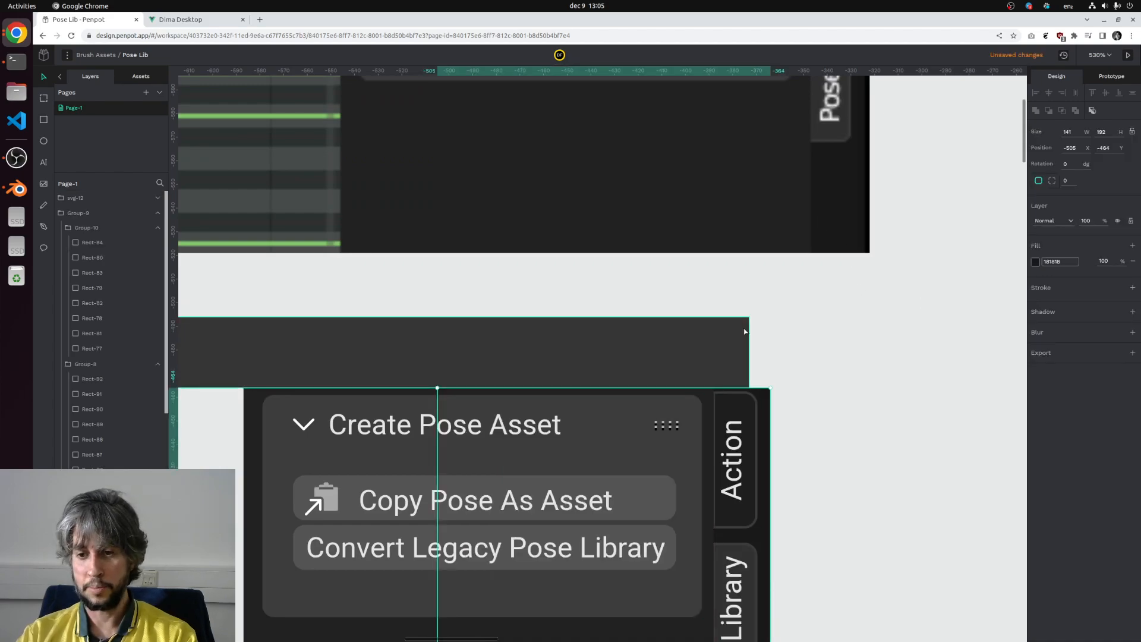
pyautogui.moveTo(747, 350); pyautogui.dragTo(768, 350)
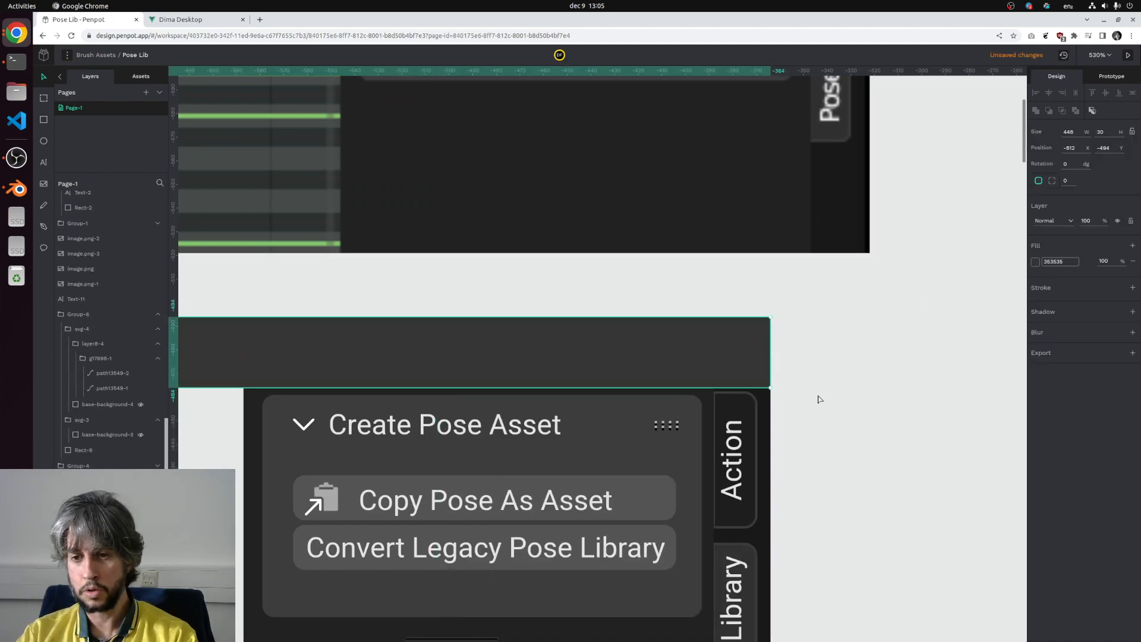
pyautogui.click(828, 407)
# Step: Draw a 225 × 192 px rectangle in the empty area beside the sidebar and fill it with the screenshot's dark timeline colour
pyautogui.scroll(-4, 830, 409)
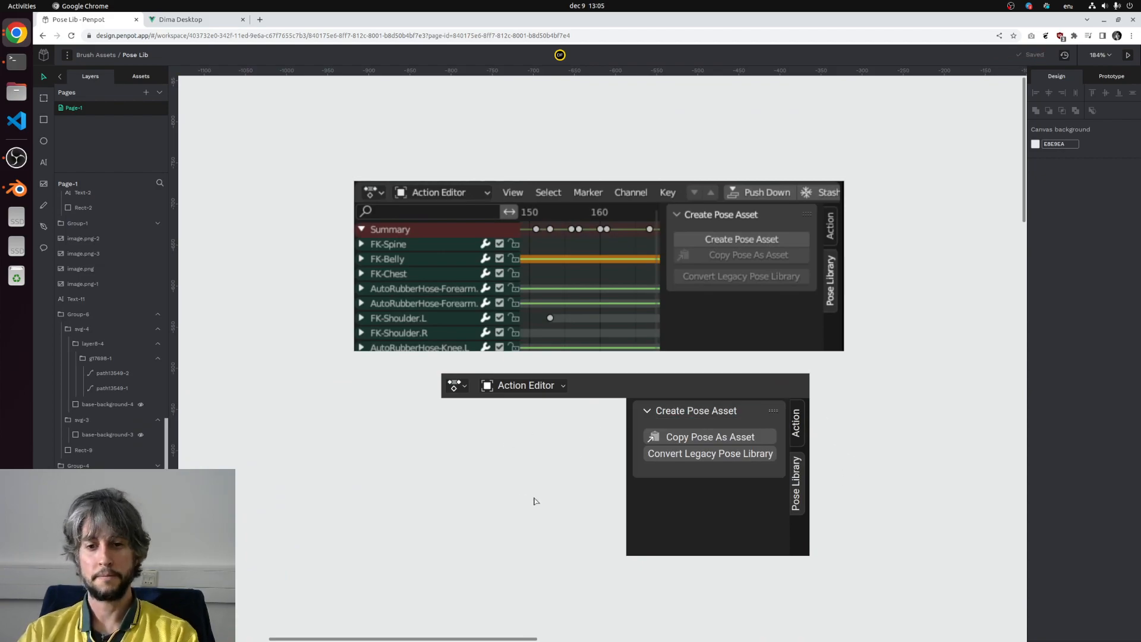
pyautogui.click(43, 120)
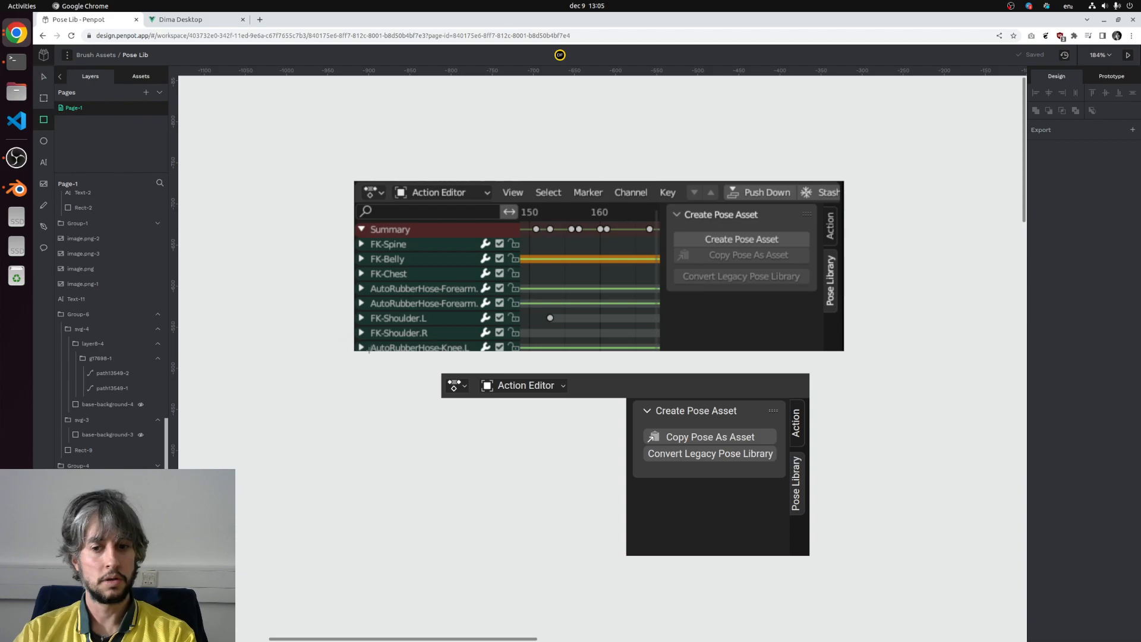
pyautogui.moveTo(625, 397)
pyautogui.mouseDown()
pyautogui.moveTo(489, 556)
pyautogui.moveTo(438, 552)
pyautogui.mouseUp()
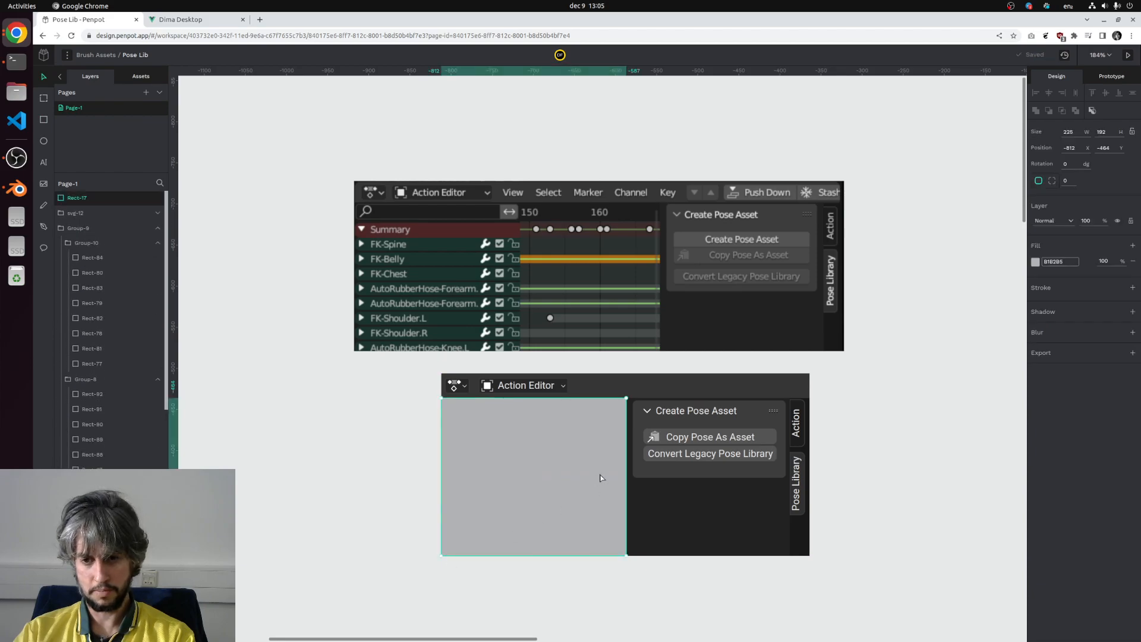
pyautogui.click(1035, 262)
pyautogui.click(933, 246)
pyautogui.click(572, 212)
pyautogui.click(347, 372)
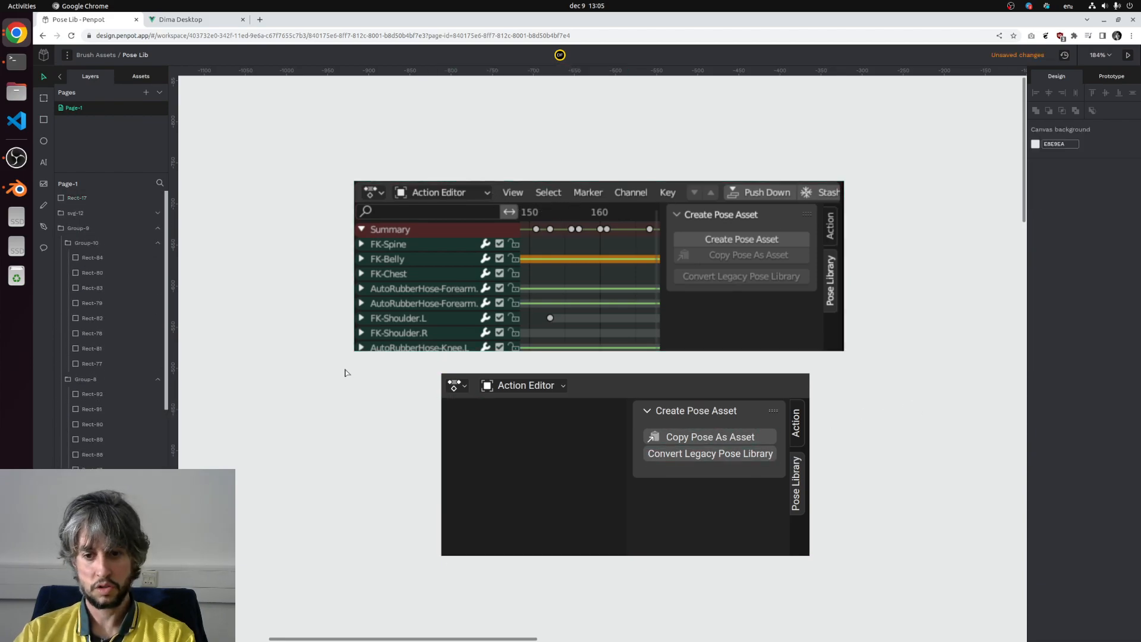